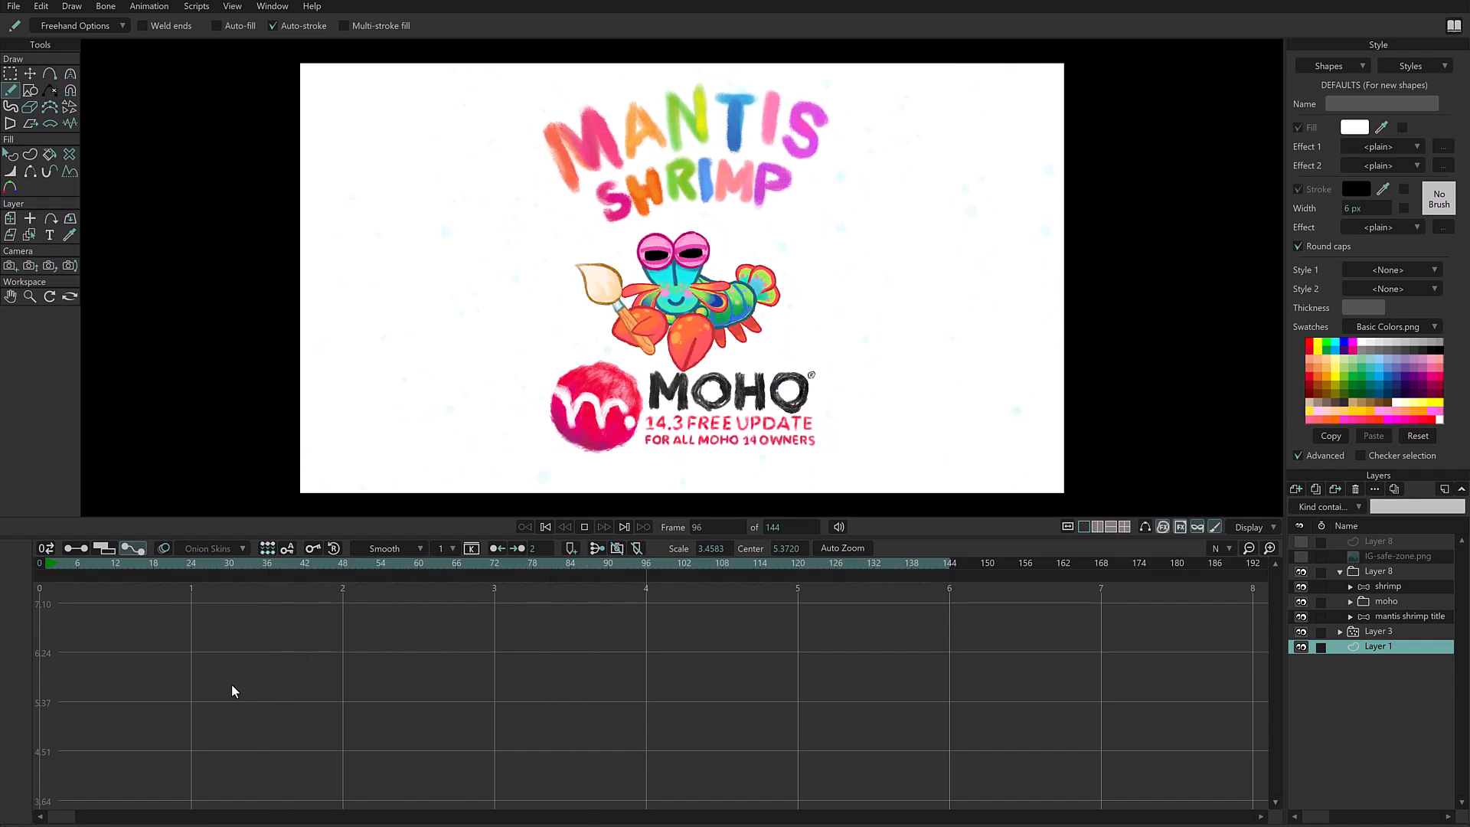
- Create a new blank project and switch its timeline from the motion graph to the channel view
key(ctrl+n)
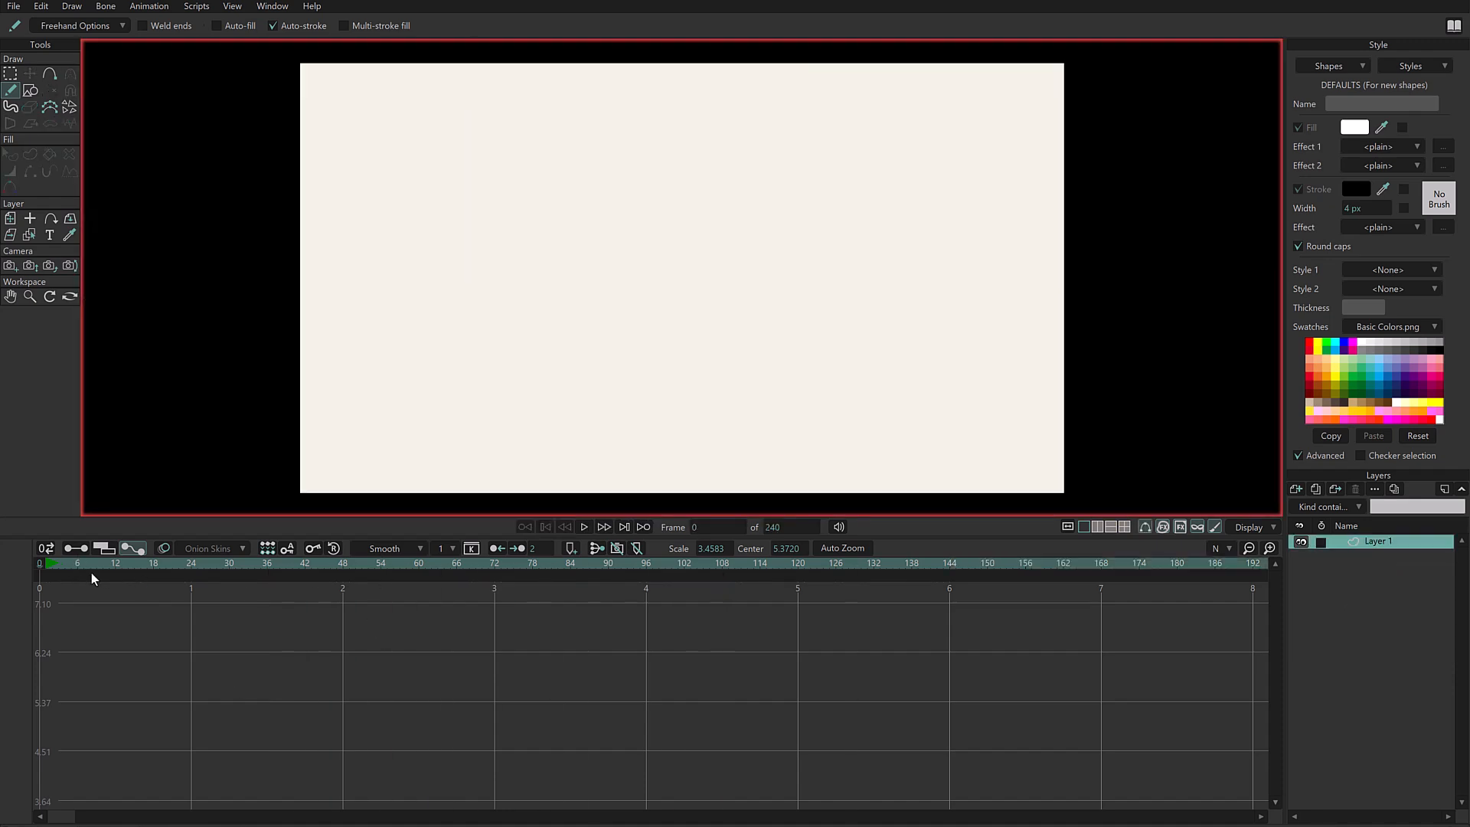
click(77, 551)
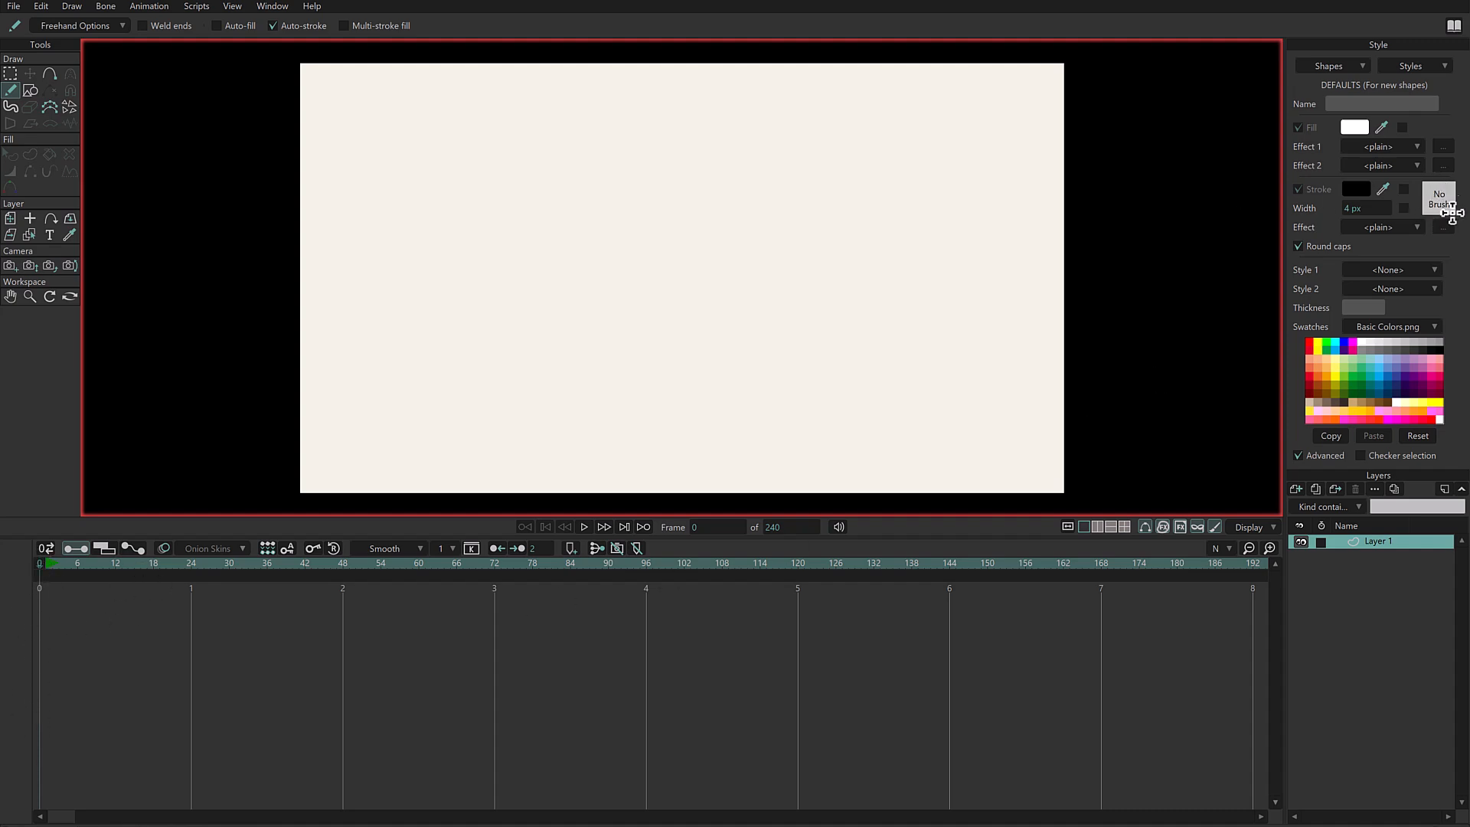
- Set the default stroke brush to CK Ink Streak Soft
click(1438, 195)
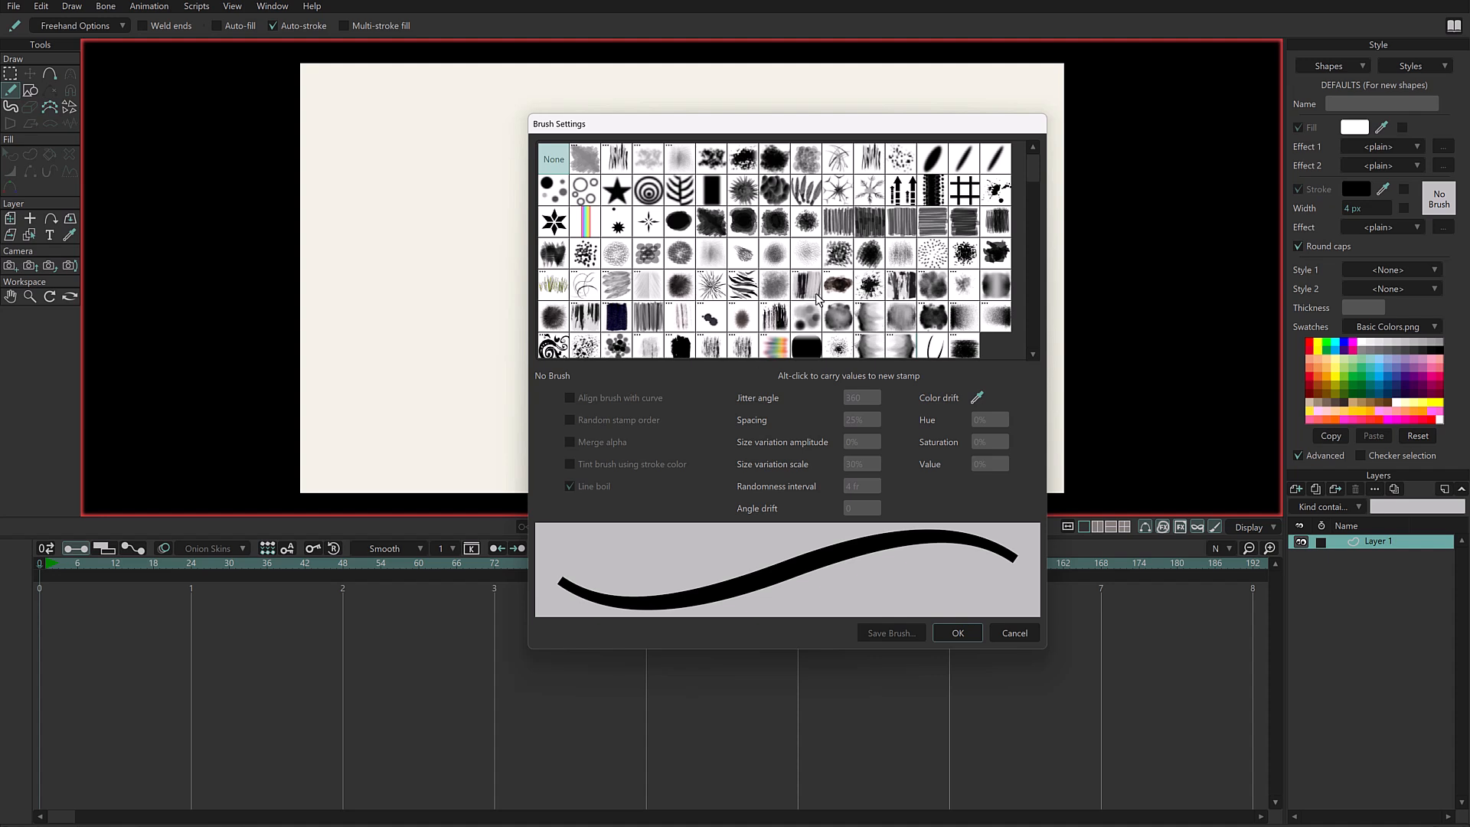
click(775, 316)
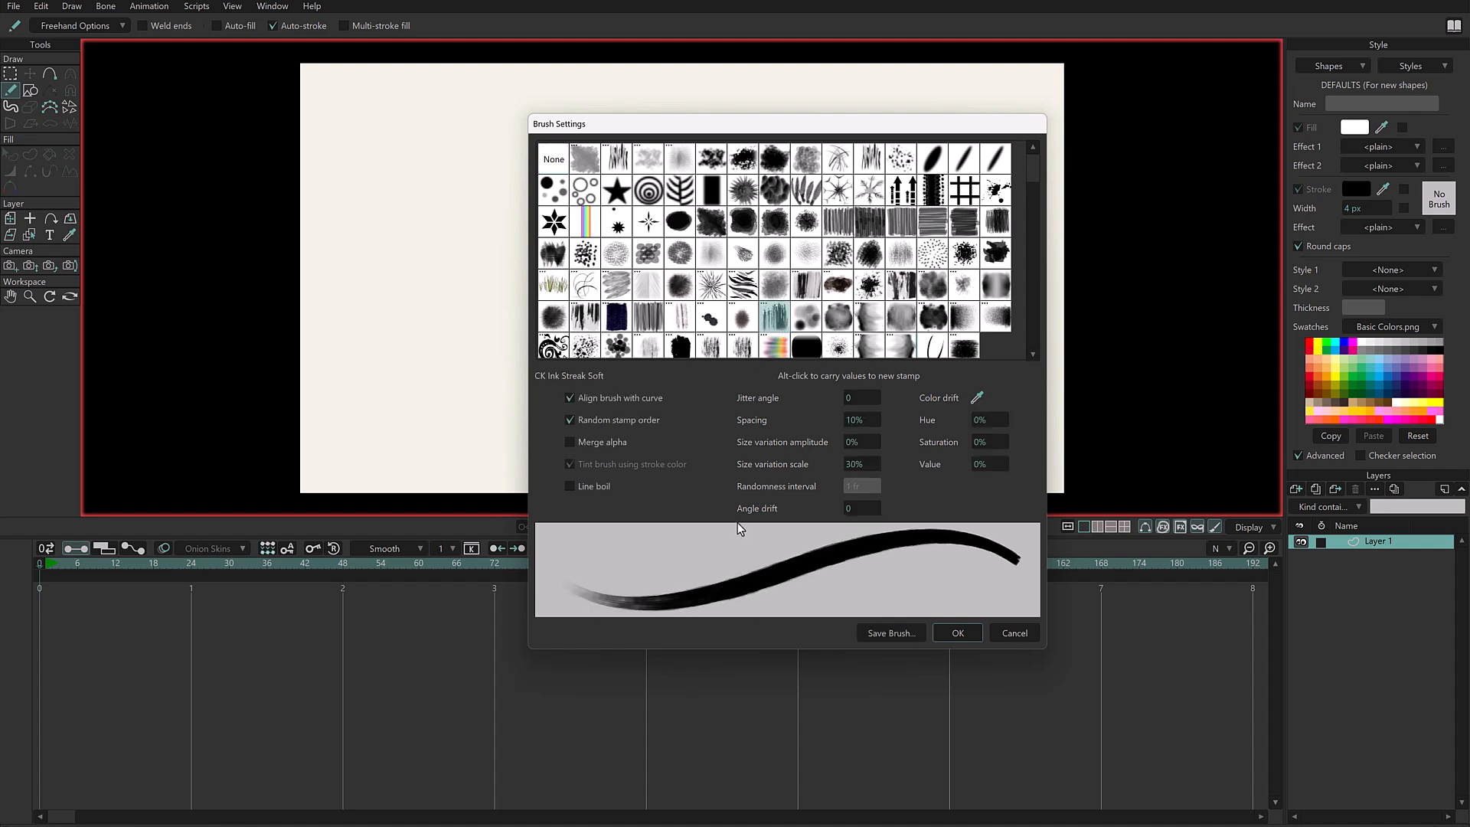
click(958, 633)
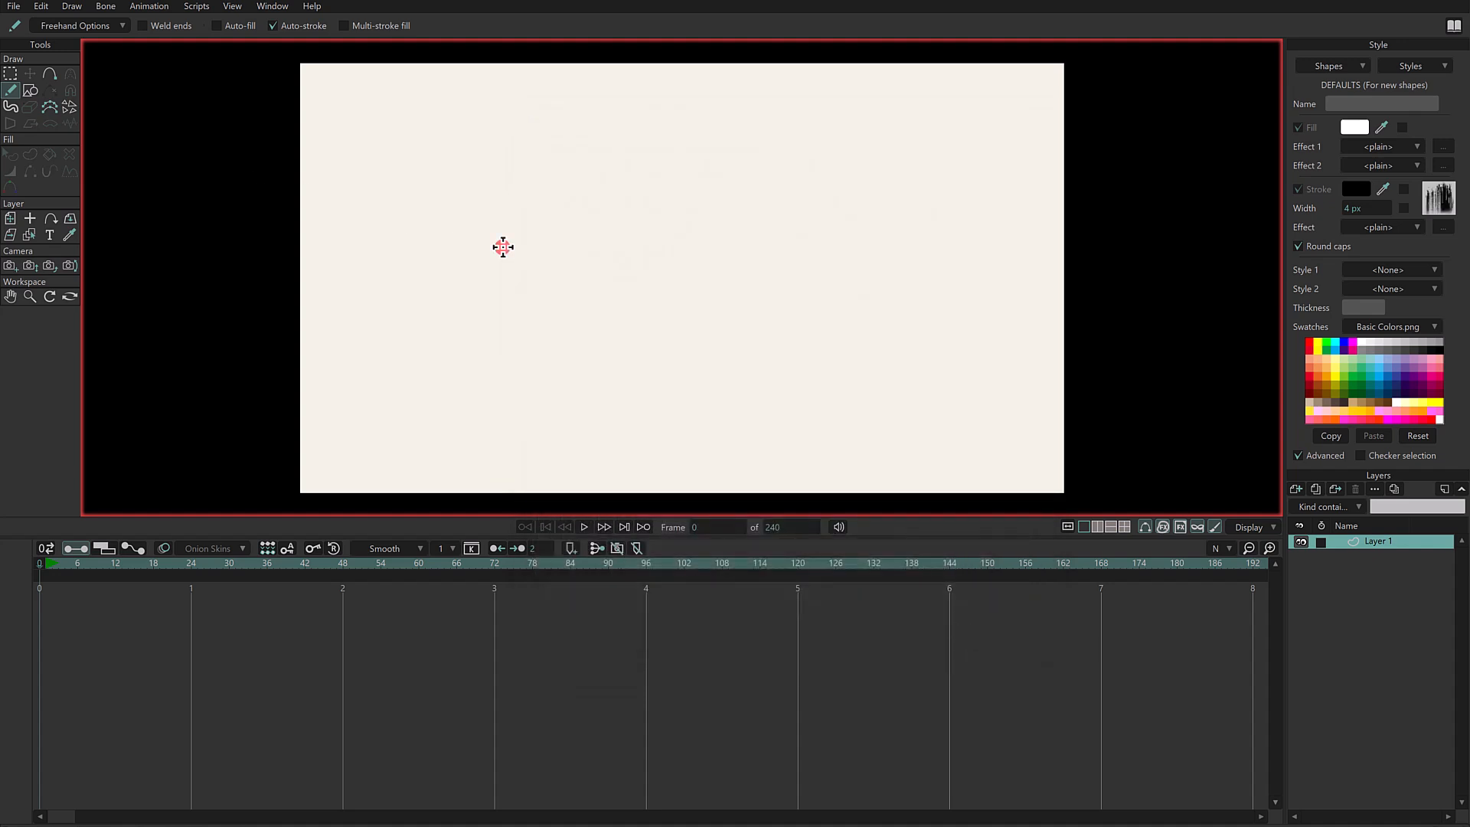
- Scribble several black freehand test strokes across the canvas with a stroke width of 24.4 px
mouse_move(486, 256)
mouse_down()
mouse_move(584, 206)
mouse_move(510, 276)
mouse_move(616, 199)
mouse_move(522, 281)
mouse_move(647, 211)
mouse_move(639, 225)
mouse_move(661, 225)
mouse_move(616, 271)
mouse_move(691, 221)
mouse_move(712, 254)
mouse_move(696, 277)
mouse_move(729, 261)
mouse_move(762, 302)
mouse_up()
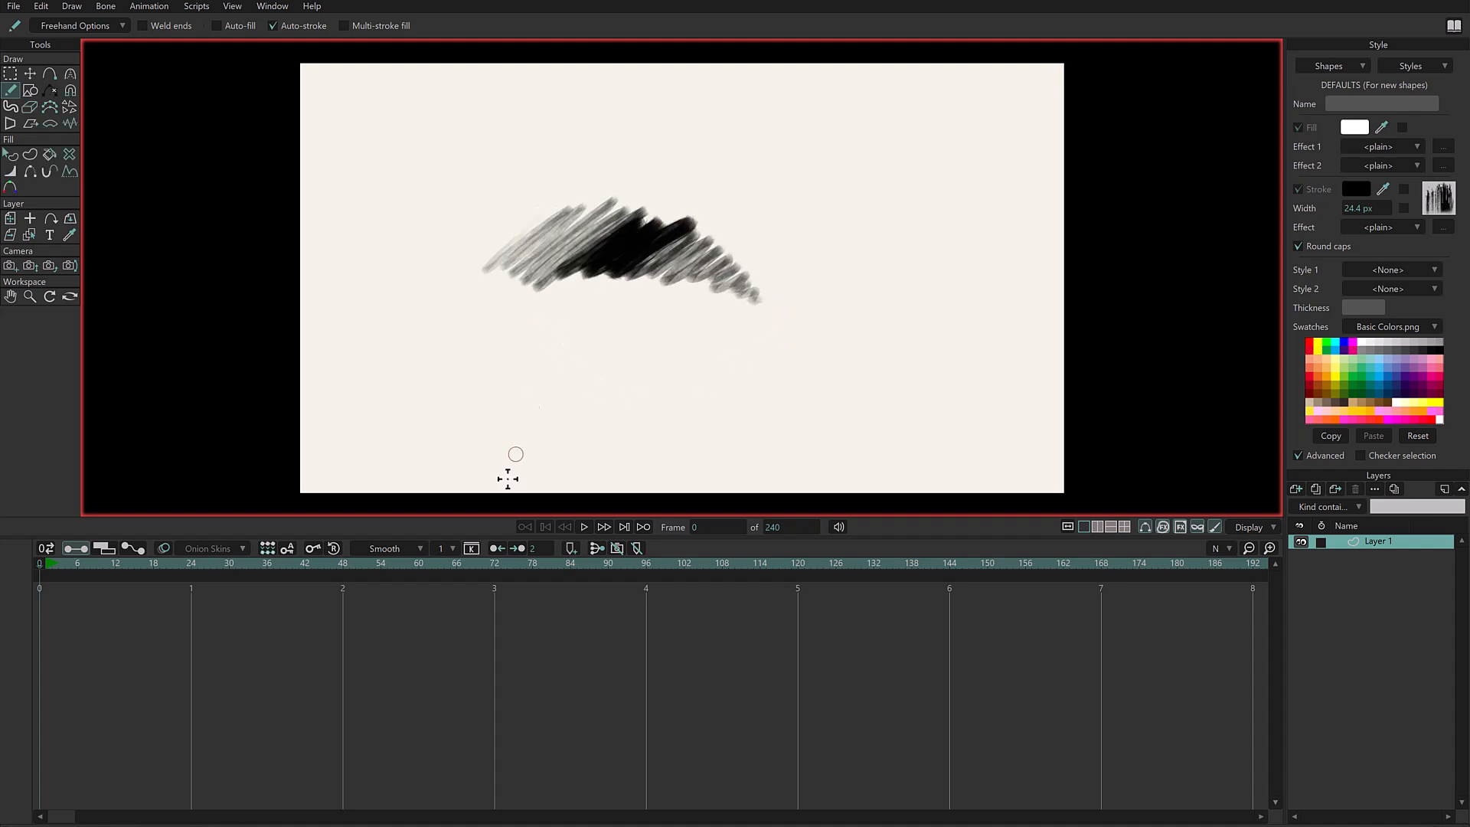
drag(480, 288, 494, 414)
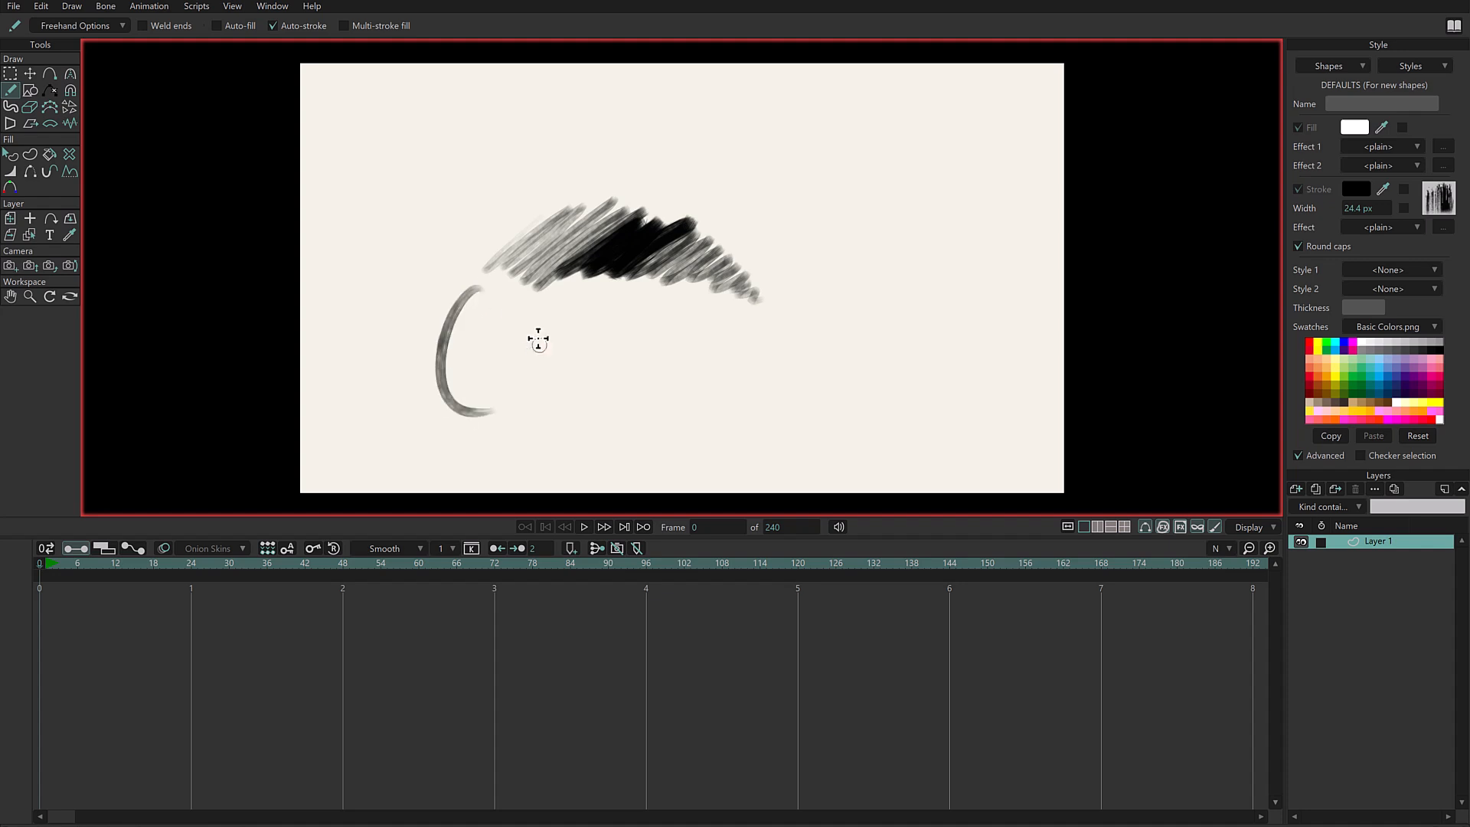
mouse_move(582, 308)
mouse_down()
mouse_move(578, 377)
mouse_move(602, 401)
mouse_up()
mouse_move(840, 191)
mouse_down()
mouse_move(793, 245)
mouse_move(853, 223)
mouse_move(806, 287)
mouse_move(871, 360)
mouse_up()
- Change the stroke colour to light blue and scribble more freehand strokes around the black ones
click(1377, 367)
mouse_move(958, 163)
mouse_down()
mouse_move(931, 207)
mouse_move(950, 265)
mouse_up()
mouse_move(433, 131)
mouse_down()
mouse_move(398, 175)
mouse_move(444, 198)
mouse_move(459, 222)
mouse_move(448, 254)
mouse_up()
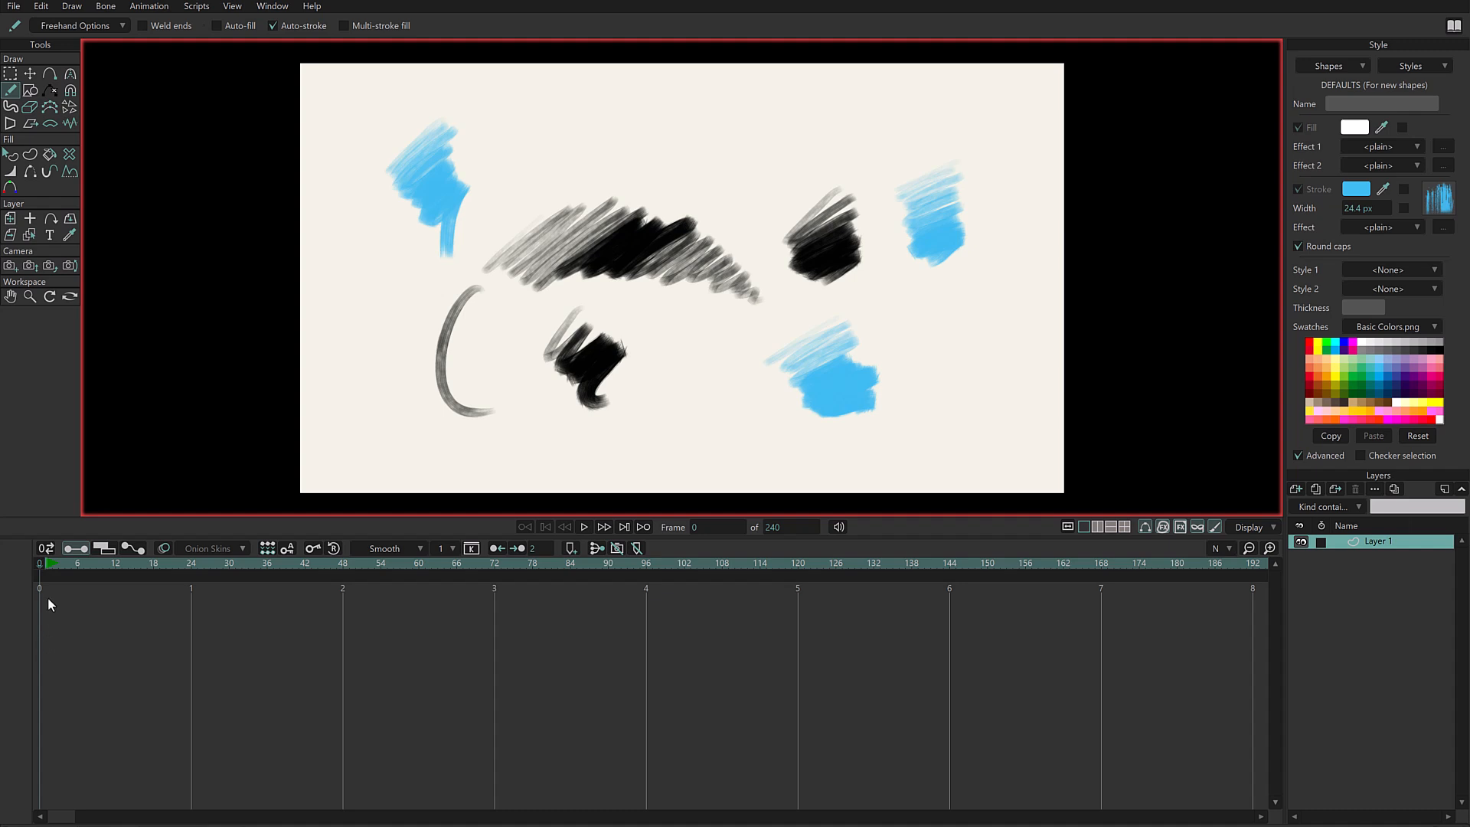
- Pull a point at the upper edge of the large black scribble out into a loop and adjust its curvature
click(12, 75)
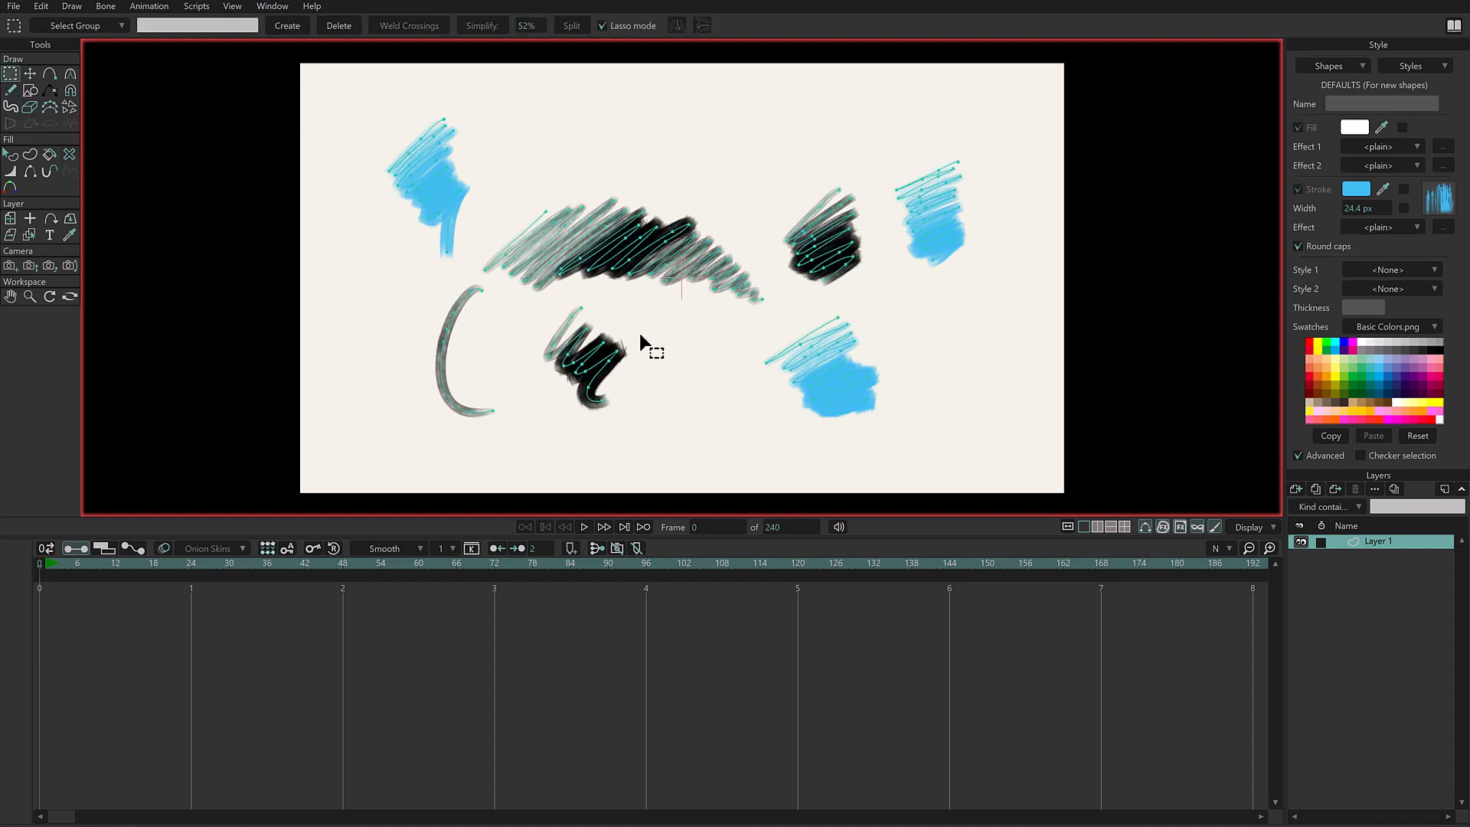
scroll(674, 314, up, 1)
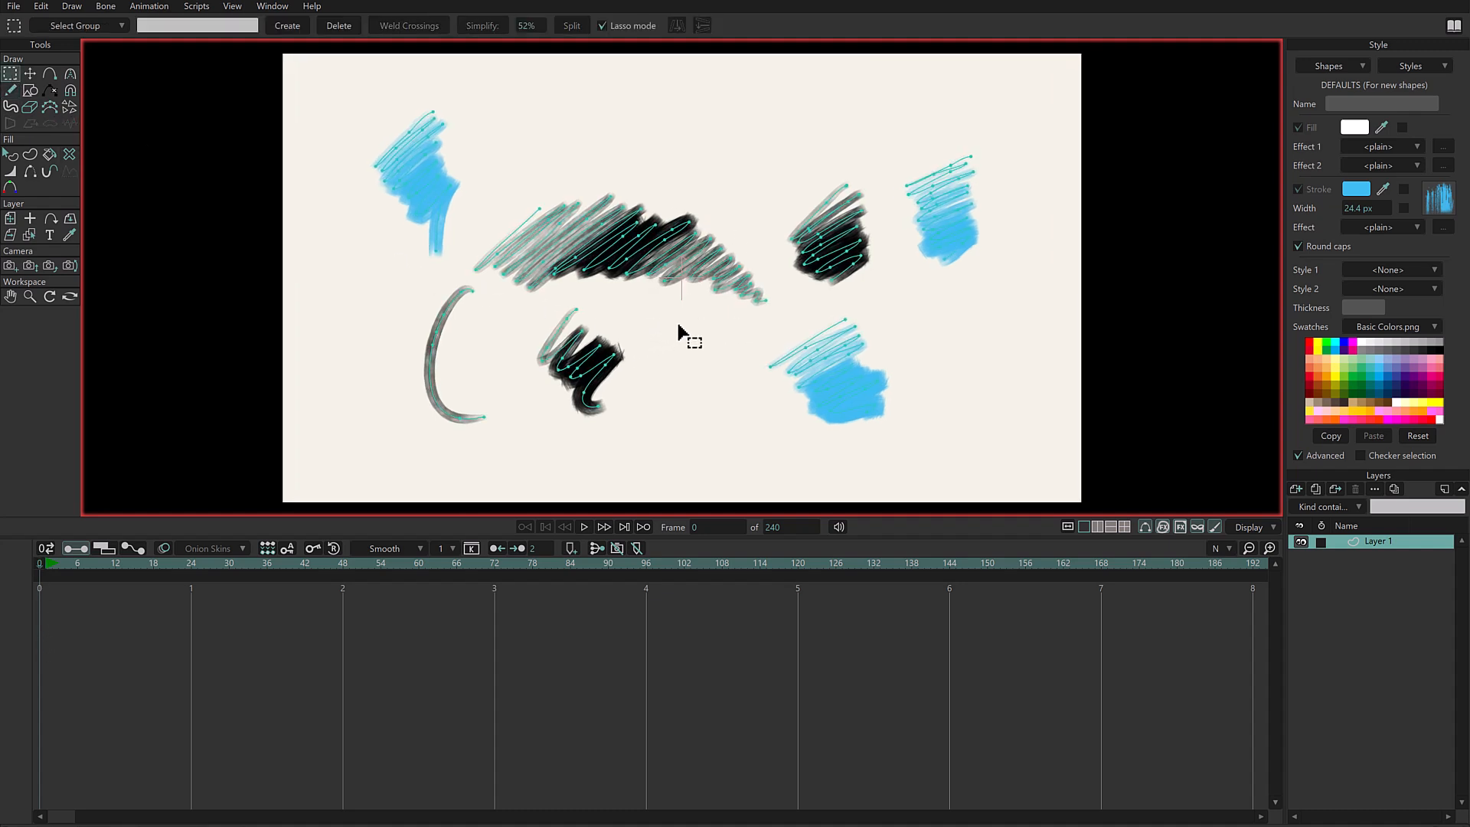
click(31, 74)
mouse_move(611, 198)
mouse_down()
mouse_move(652, 154)
mouse_move(735, 118)
mouse_move(738, 145)
mouse_move(856, 122)
mouse_move(713, 131)
mouse_move(706, 108)
mouse_move(682, 105)
mouse_up()
click(70, 73)
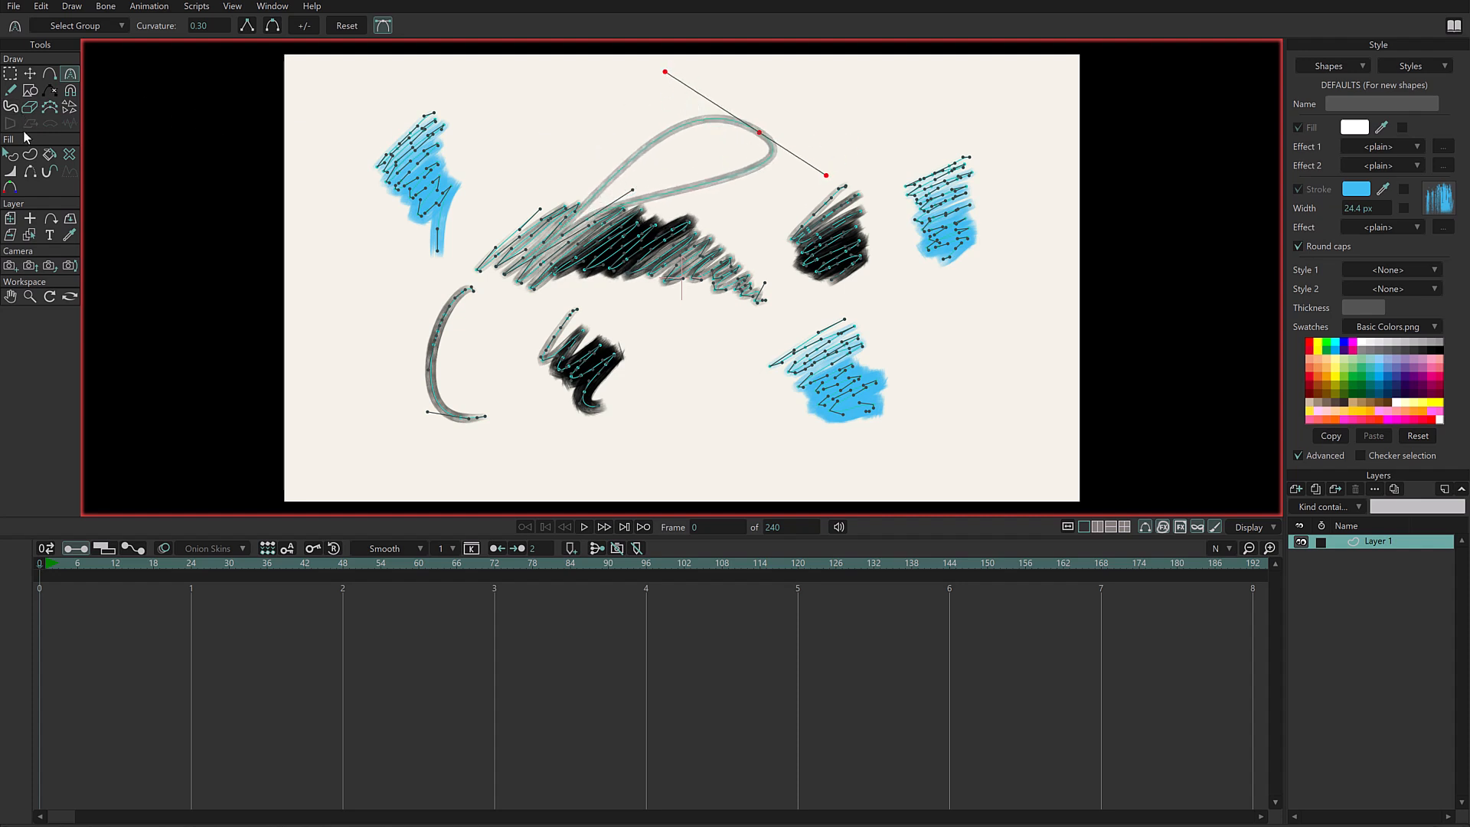
- Thicken the line at the outer point of the pulled-out loop
click(9, 171)
drag(768, 138, 772, 139)
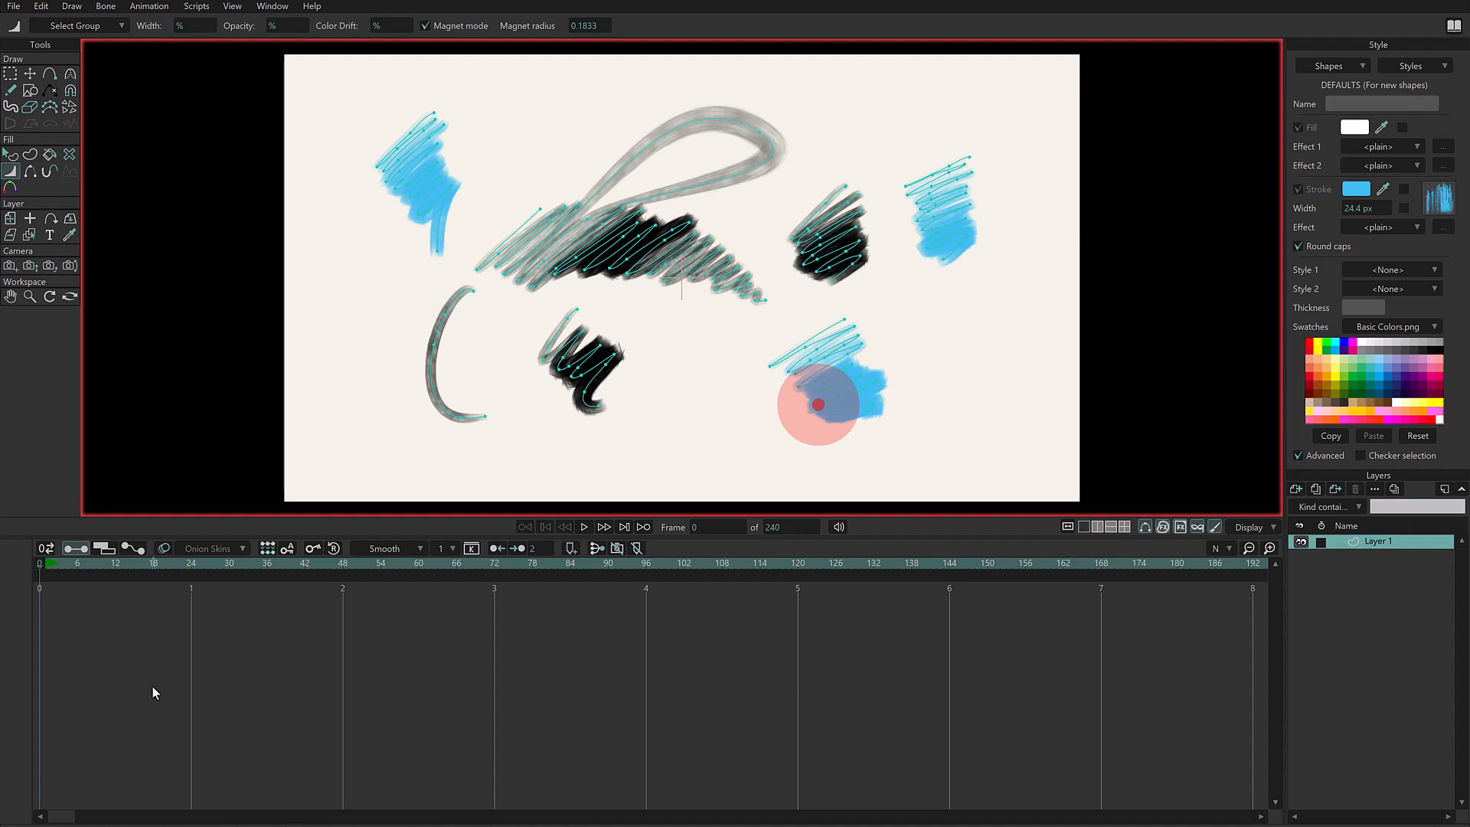
- Delete all the test strokes from the canvas
key(g)
key(ctrl+a)
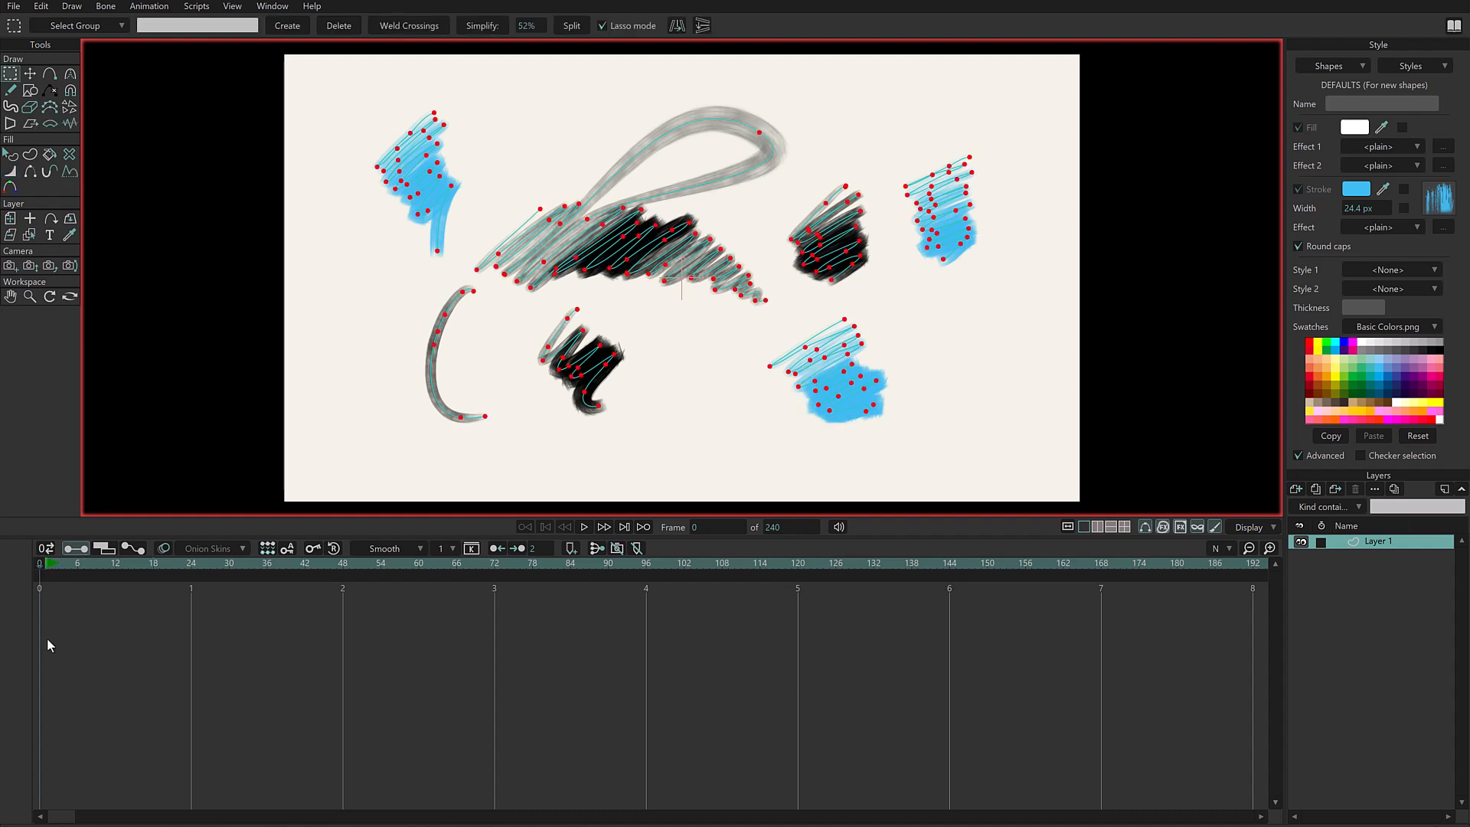
key(Delete)
- Set the brush's colour drift to hue 31%, saturation 17% and value 37%
key(f)
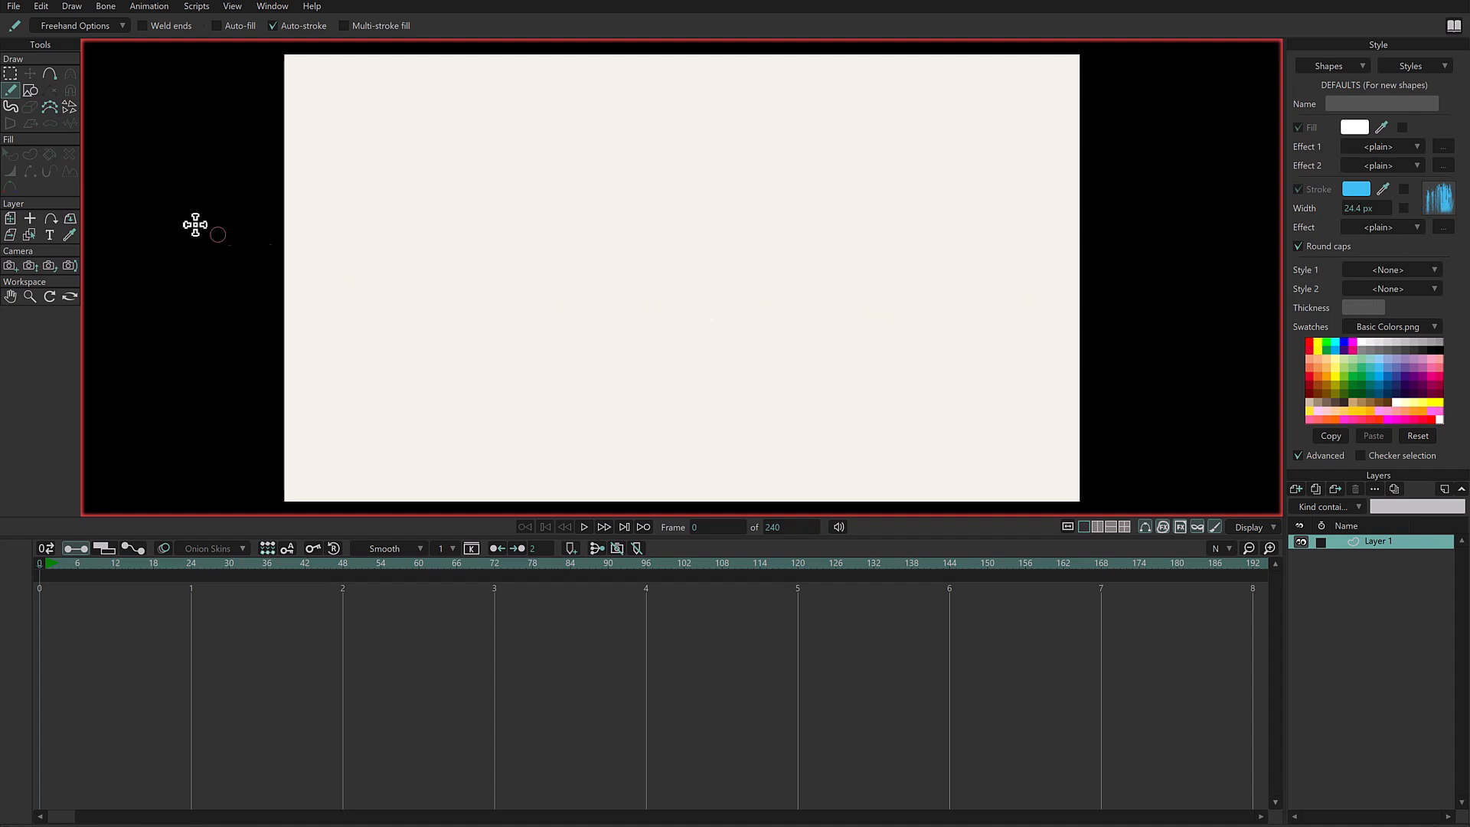
click(1439, 205)
drag(912, 127, 754, 96)
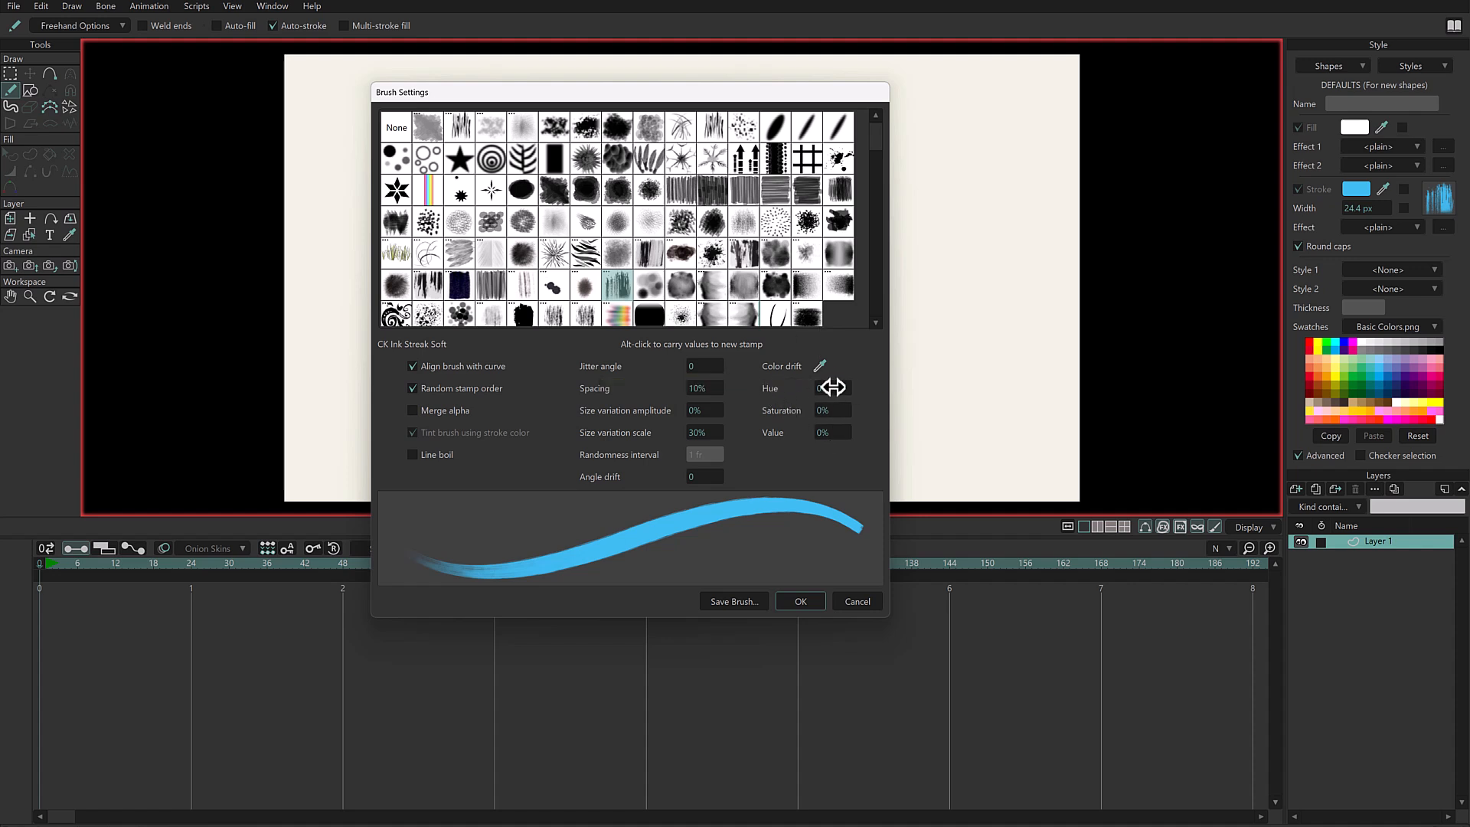
scroll(834, 389, up, 12)
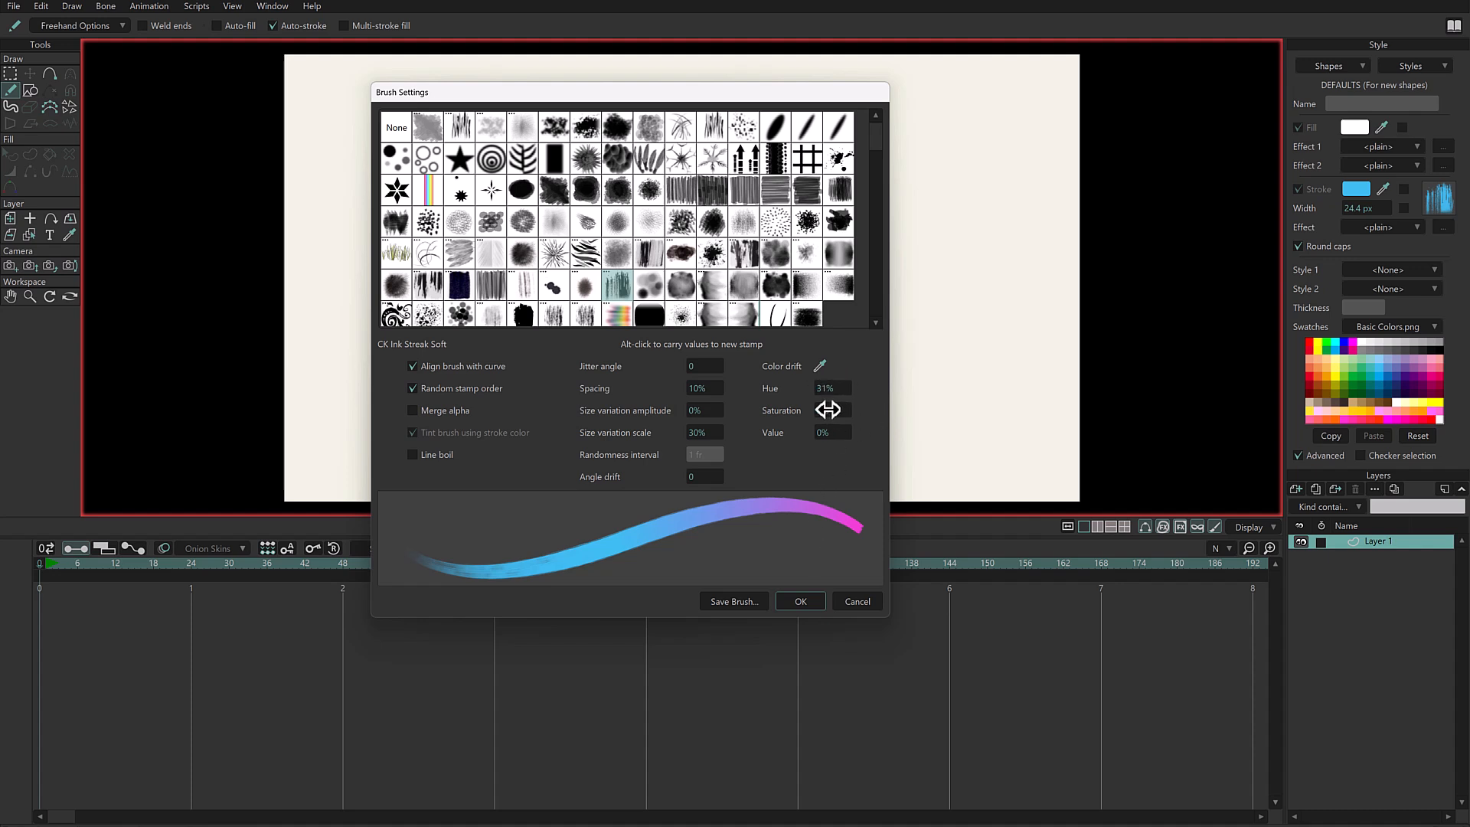
scroll(826, 410, up, 3)
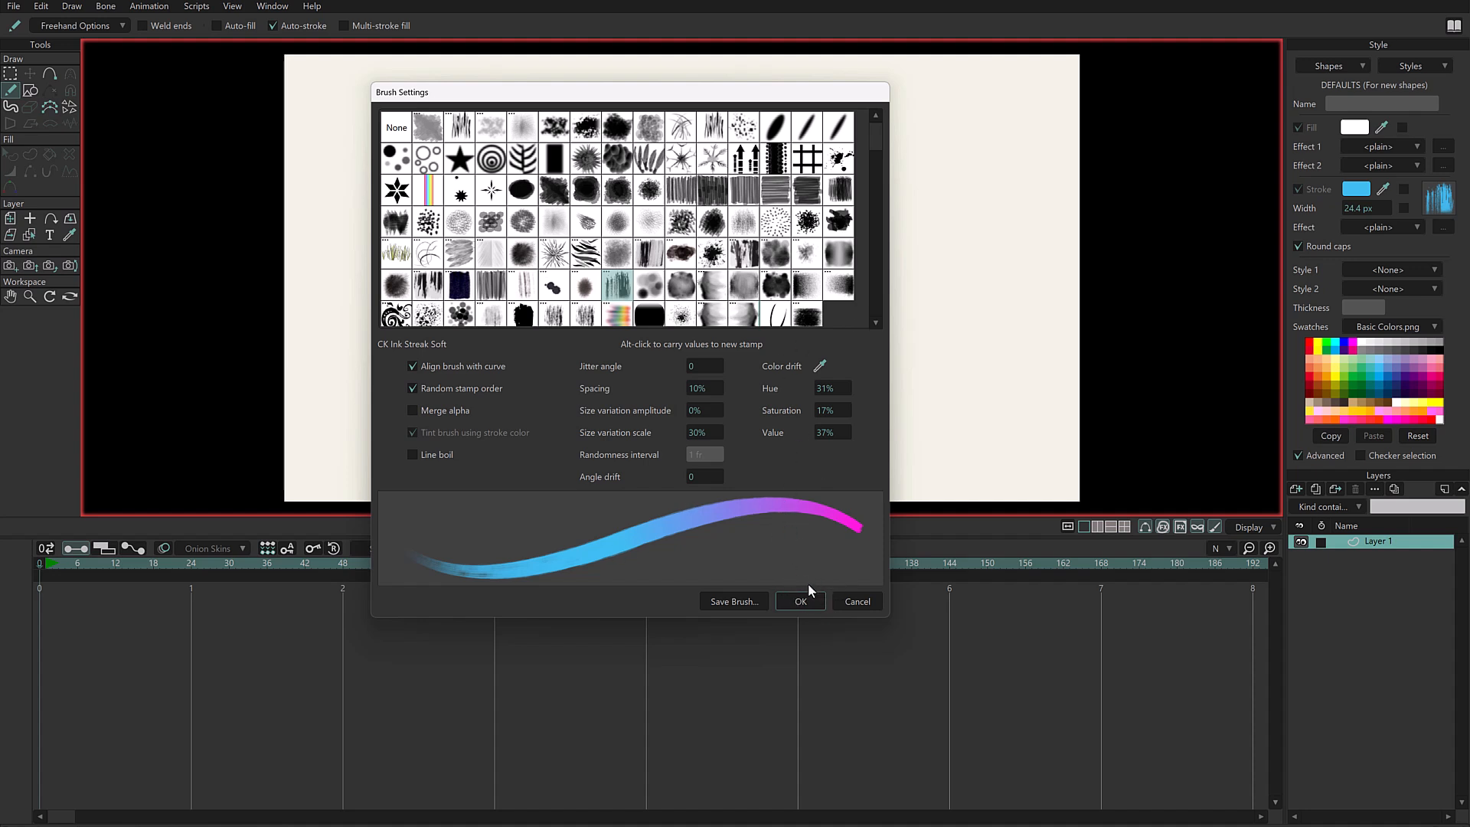
click(794, 601)
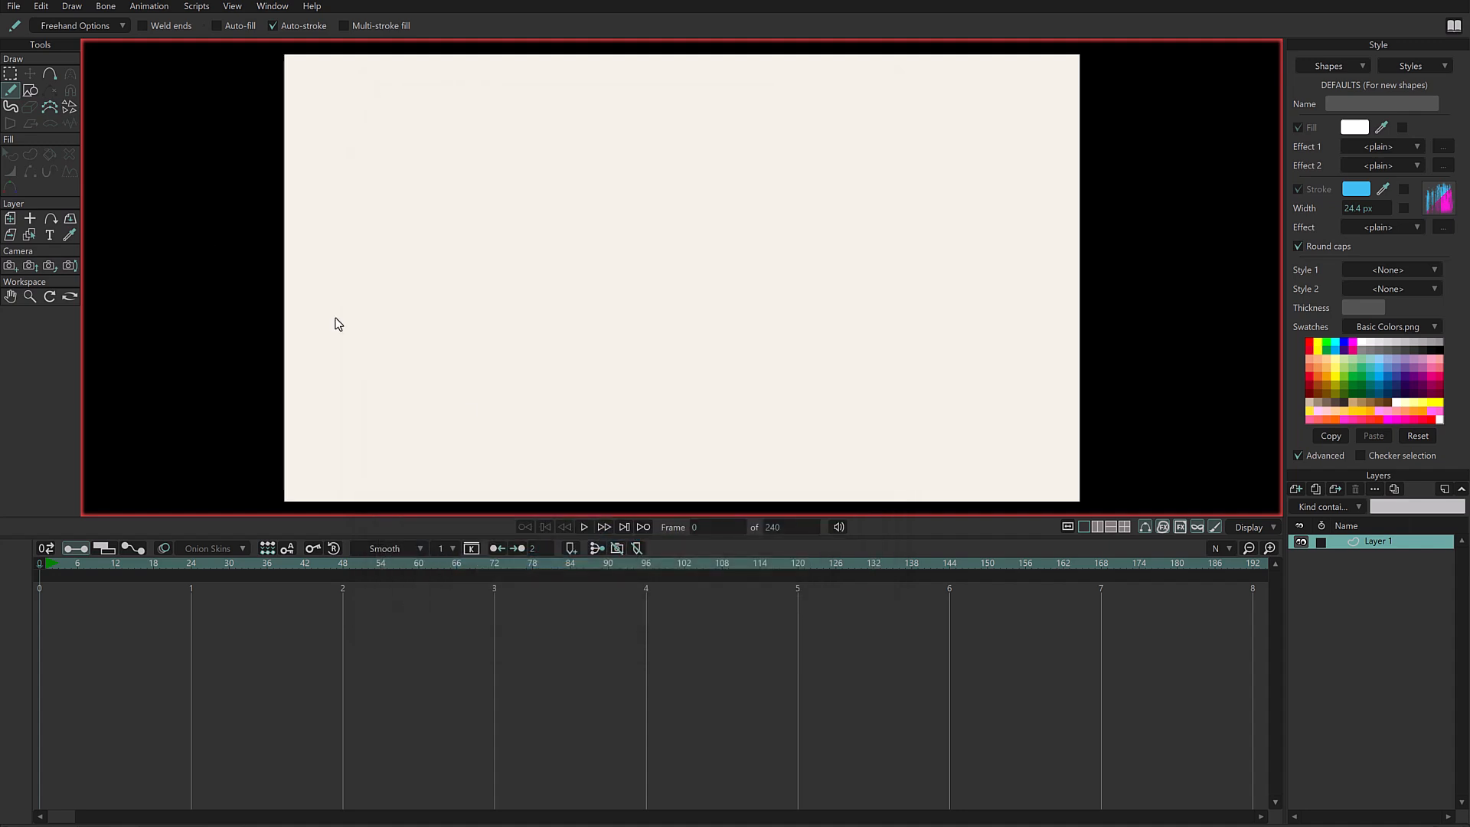
- Scribble blue-to-magenta freehand strokes in three separate areas of the canvas
mouse_move(463, 190)
mouse_down()
mouse_move(547, 145)
mouse_move(487, 205)
mouse_move(504, 219)
mouse_up()
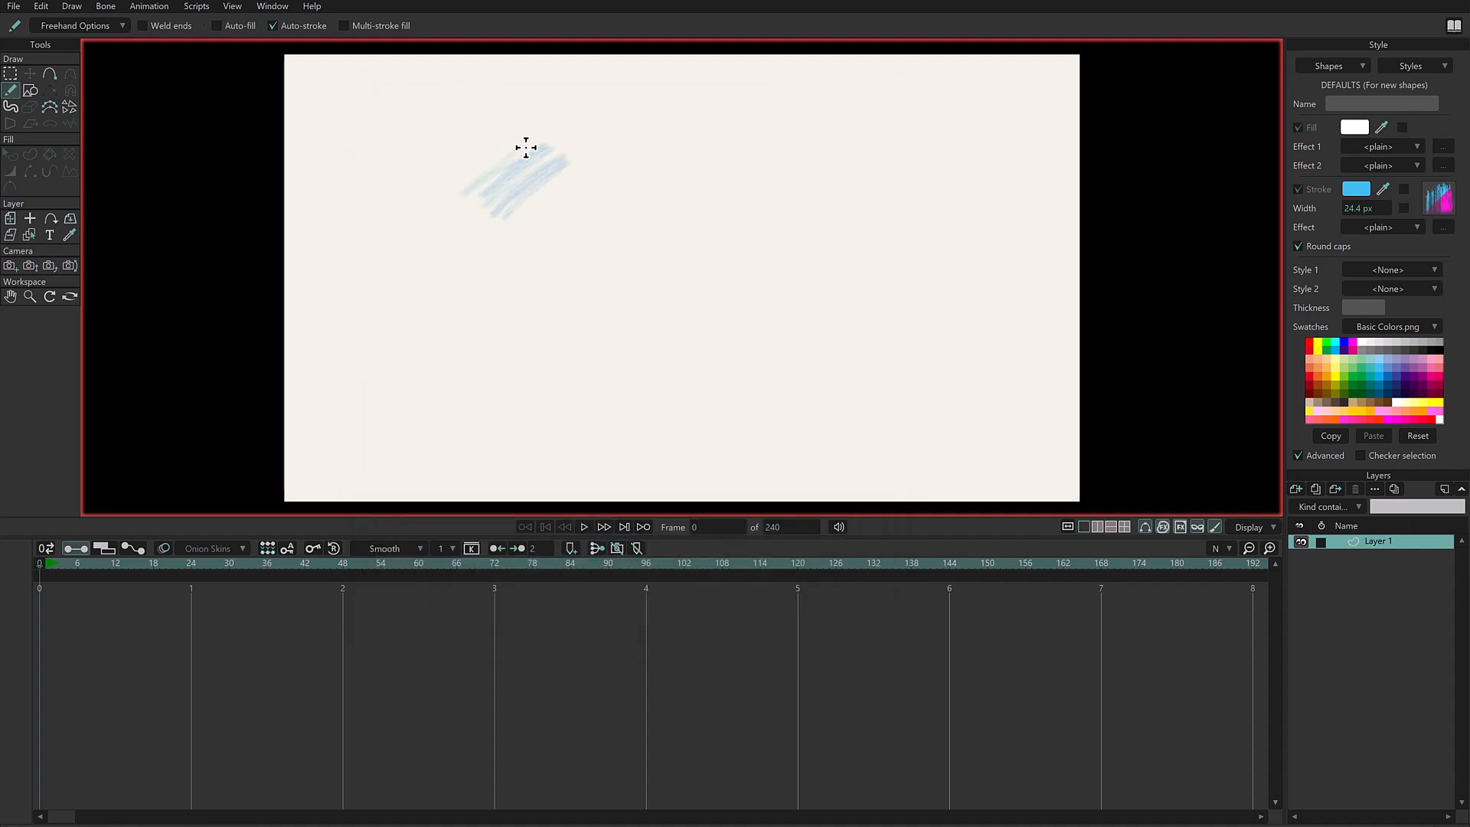
mouse_move(574, 182)
mouse_down()
mouse_move(507, 239)
mouse_move(597, 181)
mouse_move(529, 237)
mouse_move(596, 184)
mouse_move(548, 230)
mouse_move(598, 195)
mouse_move(561, 244)
mouse_move(613, 203)
mouse_move(563, 248)
mouse_move(627, 204)
mouse_move(580, 245)
mouse_move(635, 212)
mouse_move(585, 255)
mouse_move(644, 221)
mouse_move(601, 264)
mouse_move(659, 227)
mouse_move(613, 283)
mouse_move(670, 240)
mouse_move(630, 288)
mouse_move(690, 243)
mouse_move(665, 305)
mouse_up()
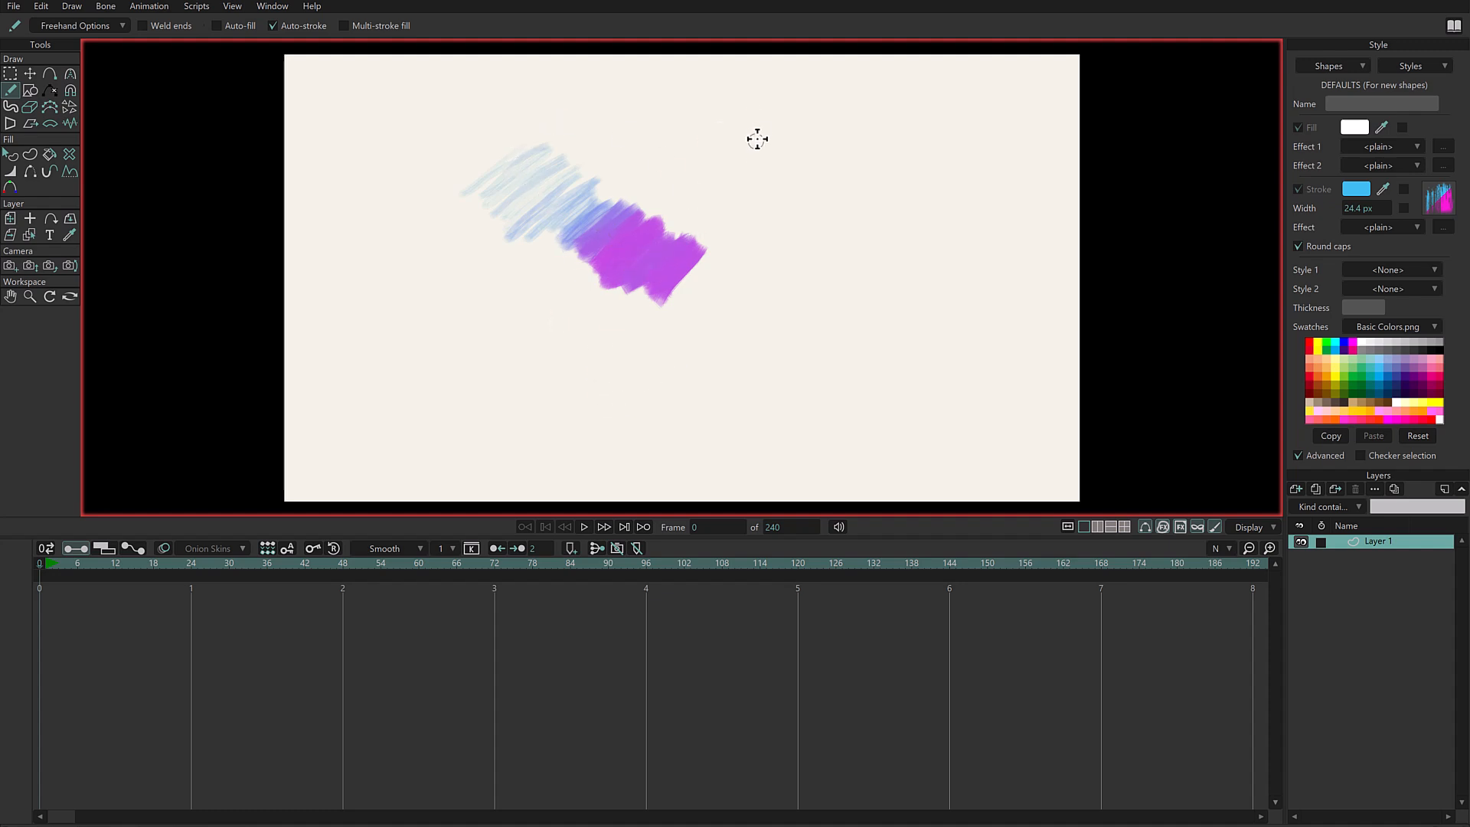
mouse_move(789, 120)
mouse_down()
mouse_move(754, 142)
mouse_move(797, 134)
mouse_move(766, 154)
mouse_move(805, 163)
mouse_move(797, 180)
mouse_move(831, 203)
mouse_up()
mouse_move(468, 298)
mouse_down()
mouse_move(421, 360)
mouse_move(532, 375)
mouse_up()
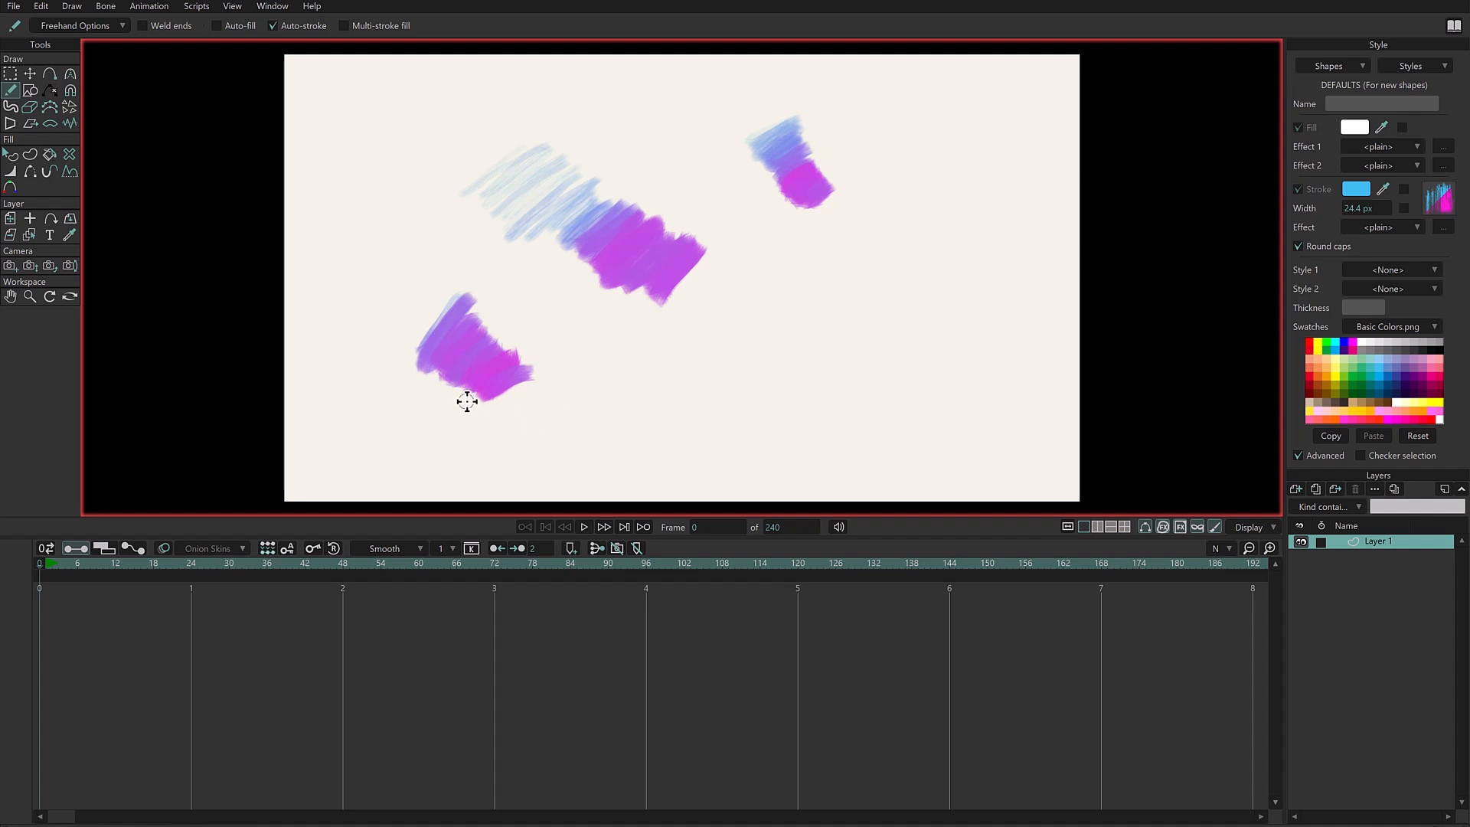
- Pull a point at the top of the lower magenta scribble out into a curved loop
key(t)
click(594, 398)
mouse_move(470, 301)
mouse_down()
mouse_move(545, 277)
mouse_move(565, 300)
mouse_move(561, 274)
mouse_move(560, 293)
mouse_move(579, 290)
mouse_move(561, 354)
mouse_move(568, 318)
mouse_move(544, 296)
mouse_up()
key(c)
key(t)
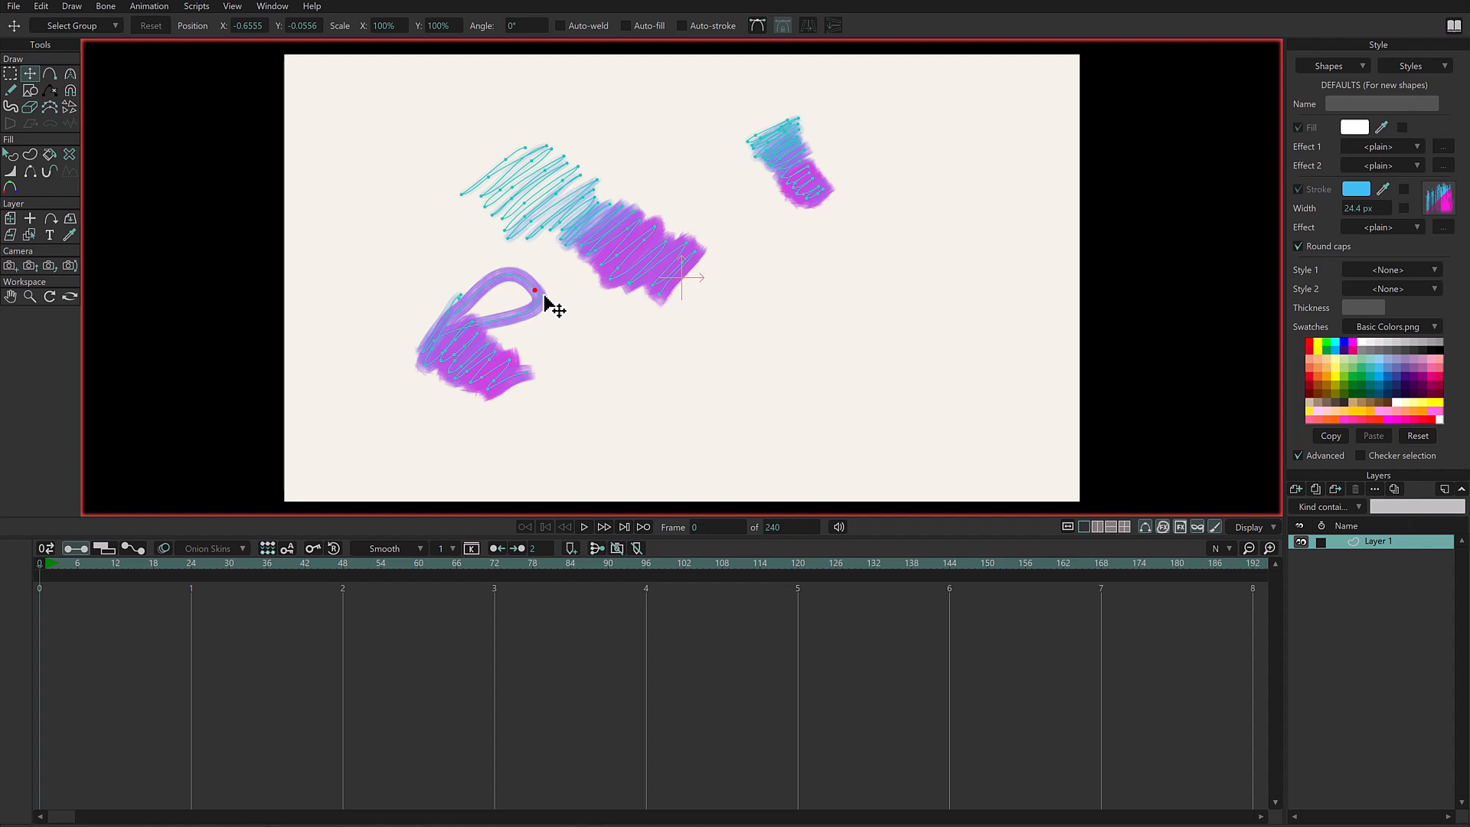
- Delete all the blue-to-magenta strokes from the canvas
key(ctrl+a)
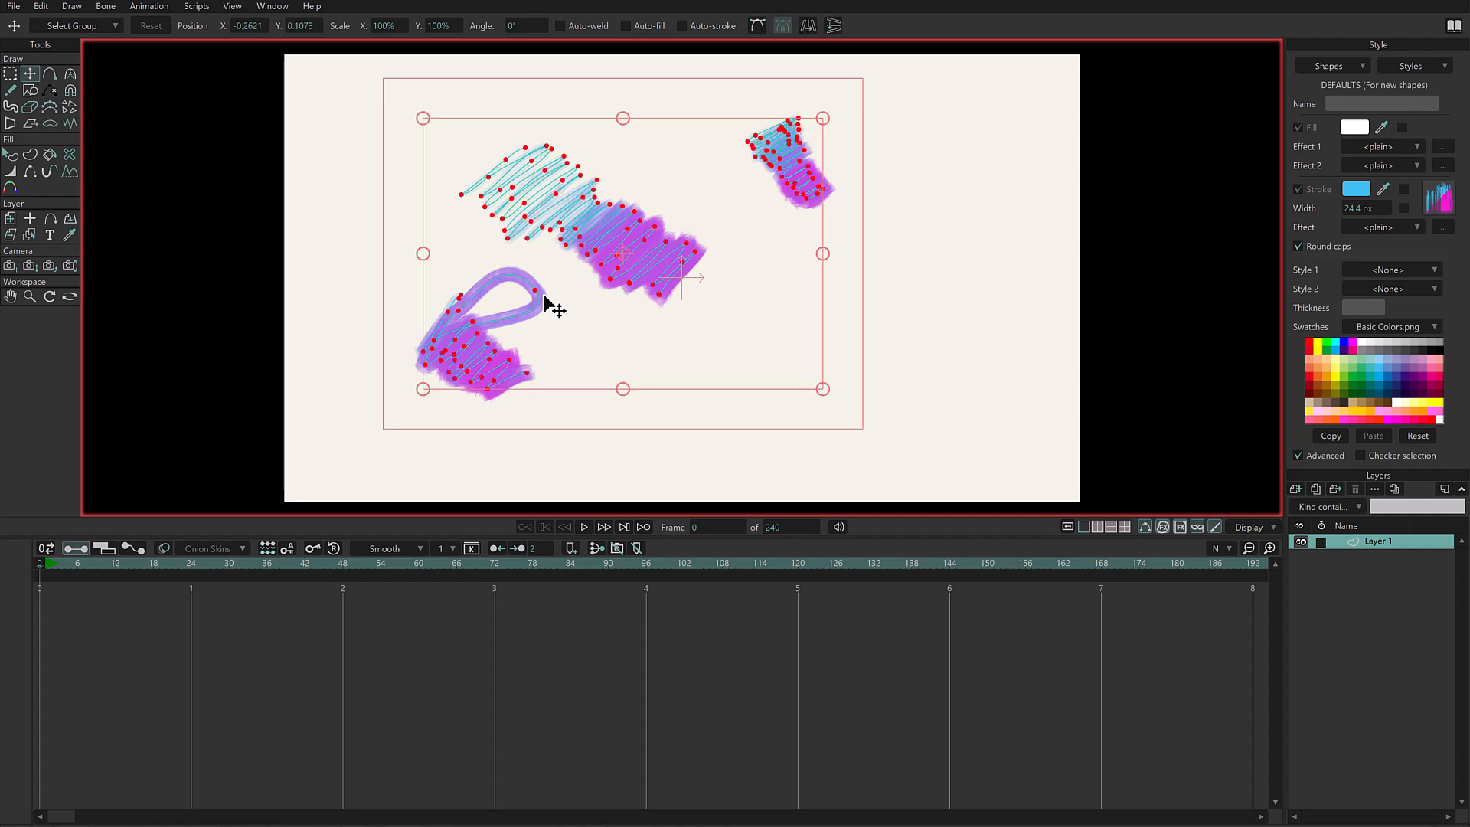
key(Delete)
- Set the brush's colour drift to hue -39%, saturation 24% and value 9%
key(g)
click(1438, 201)
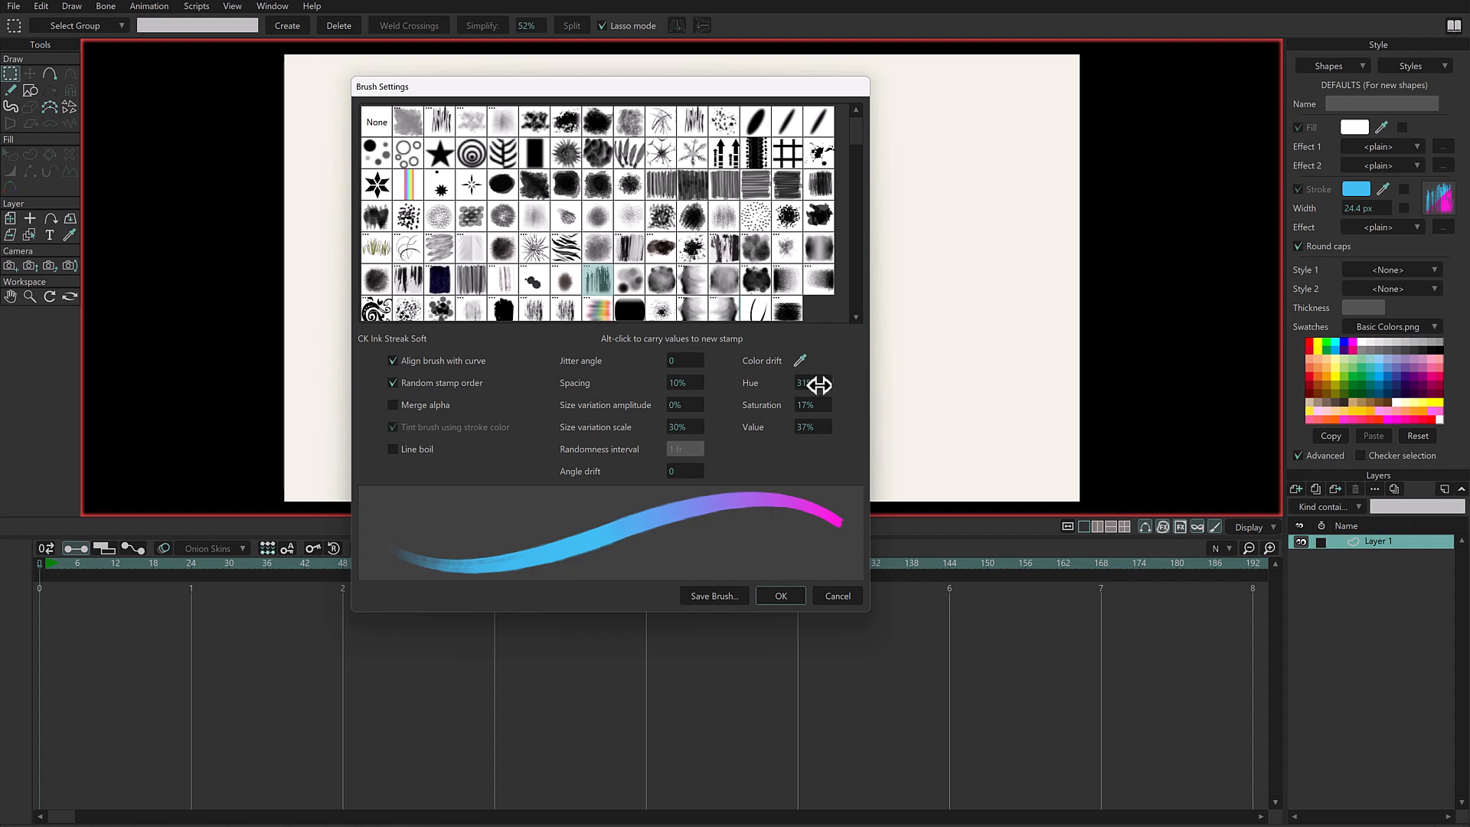
mouse_move(812, 383)
mouse_down()
mouse_move(827, 378)
mouse_move(817, 391)
mouse_up()
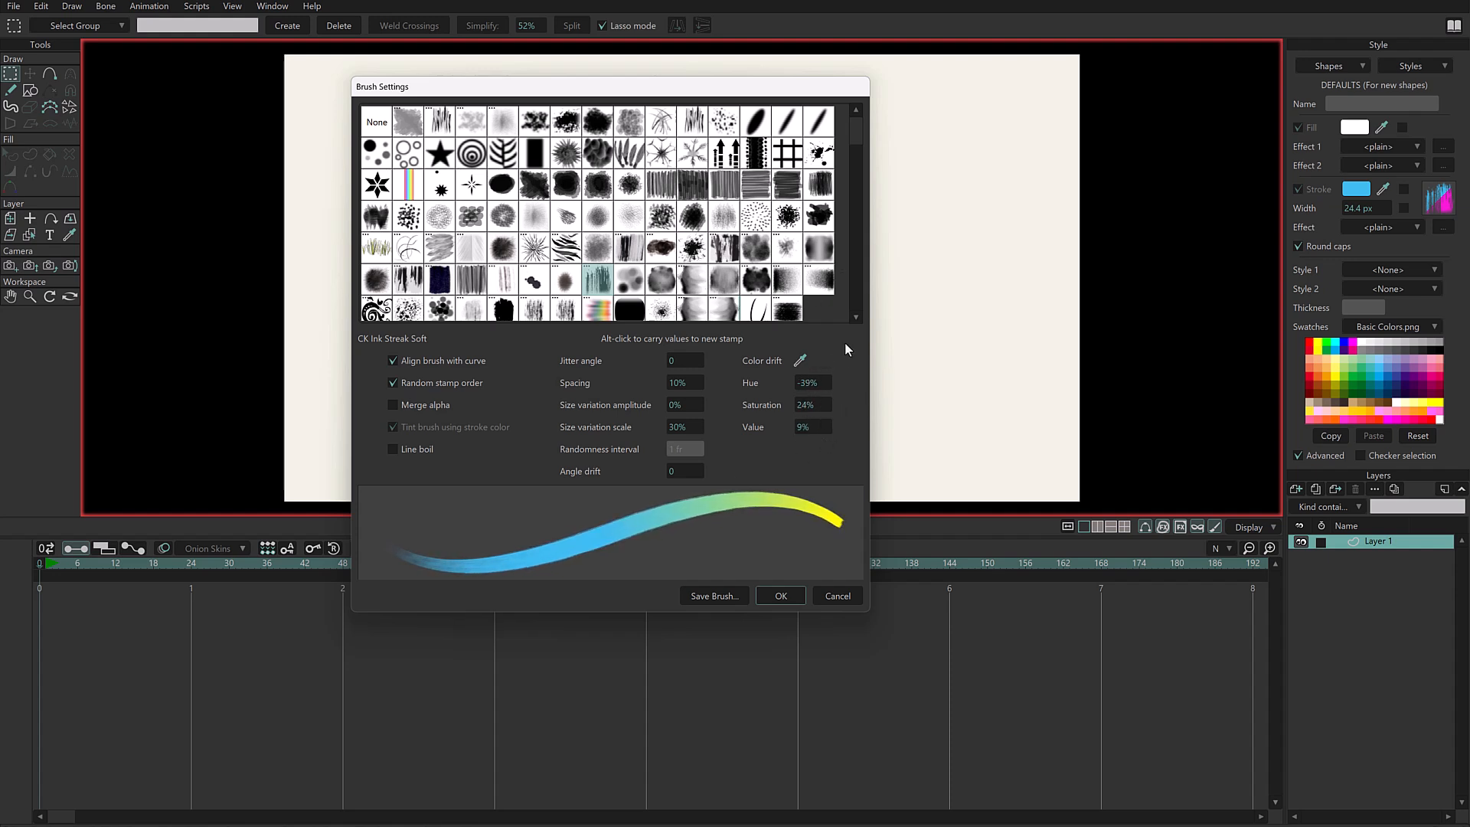
scroll(815, 383, up, 3)
scroll(815, 383, down, 2)
scroll(815, 427, up, 5)
- Sample the yellow swatch as the brush's colour drift target and scribble a test stroke near the canvas centre
mouse_move(798, 365)
mouse_down()
mouse_move(881, 381)
mouse_move(936, 331)
mouse_move(1307, 366)
mouse_move(1354, 386)
mouse_move(1393, 374)
mouse_move(1326, 346)
mouse_up()
click(785, 596)
key(f)
mouse_move(619, 192)
mouse_down()
mouse_move(548, 251)
mouse_move(565, 267)
mouse_move(731, 264)
mouse_move(690, 285)
mouse_up()
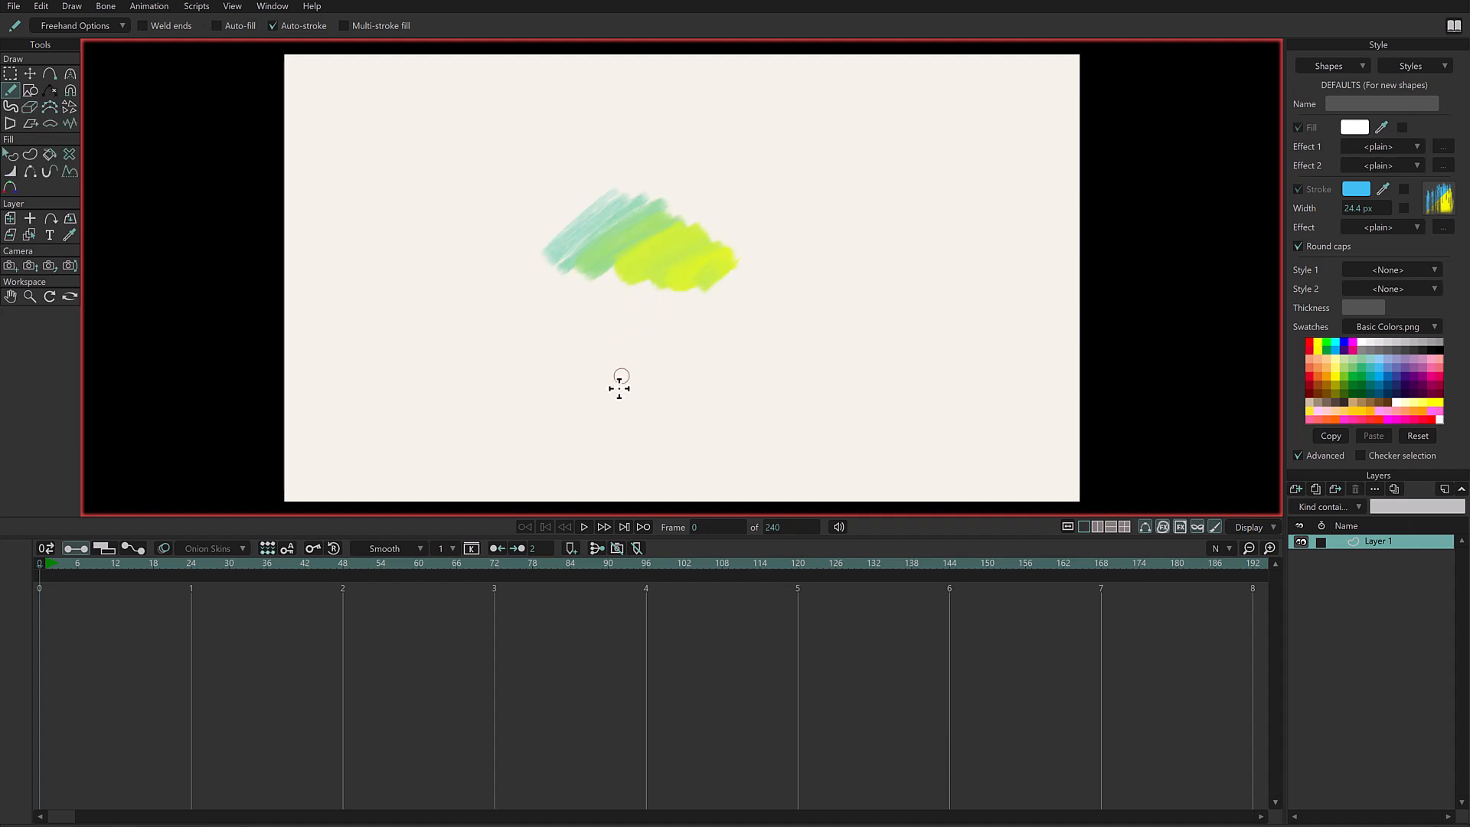
- Preview several other brush stamps with their own settings, ending with CK Ink Dense 3, and dismiss the brush settings
click(1428, 206)
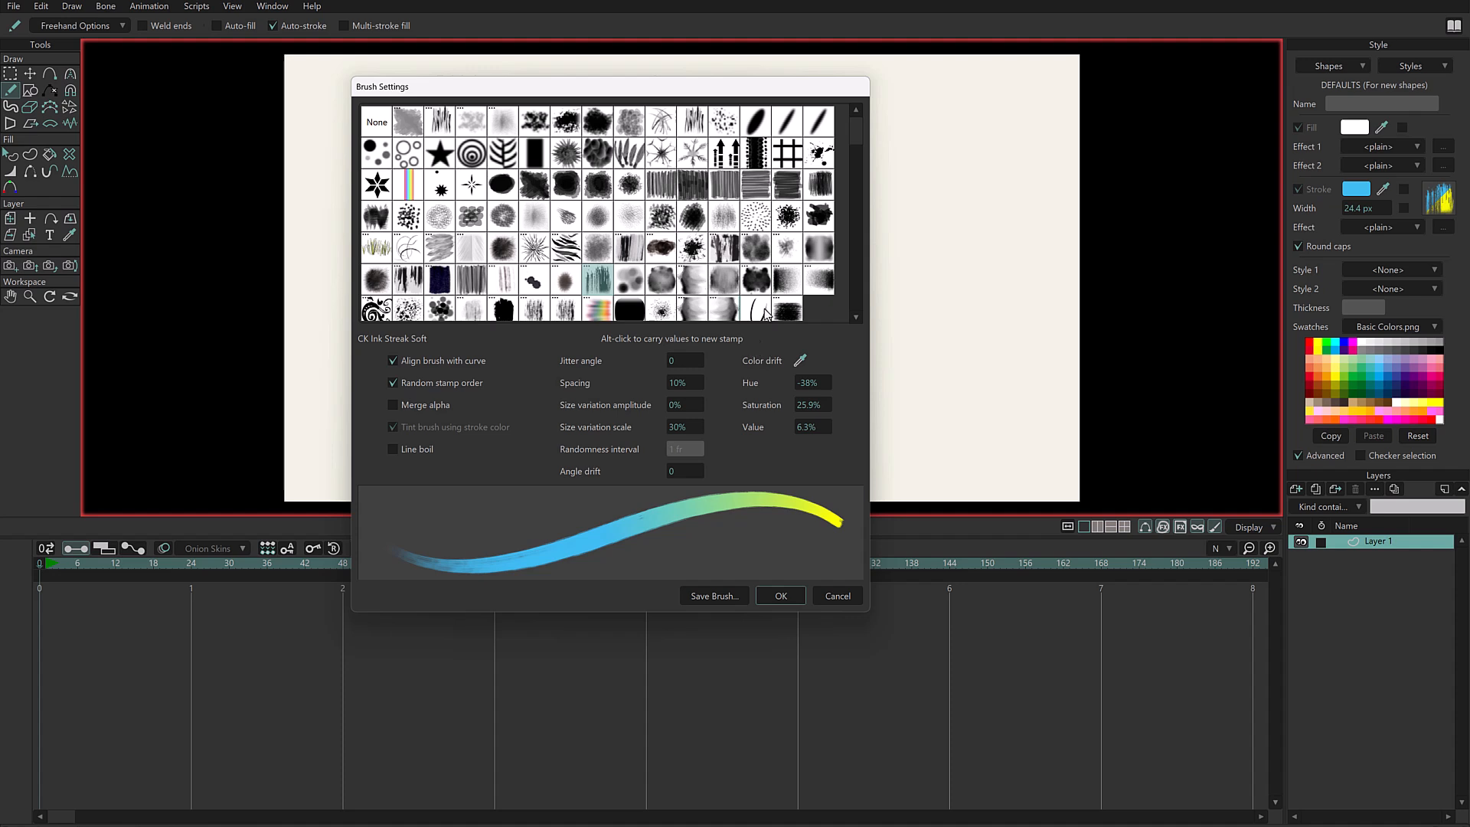
click(504, 190)
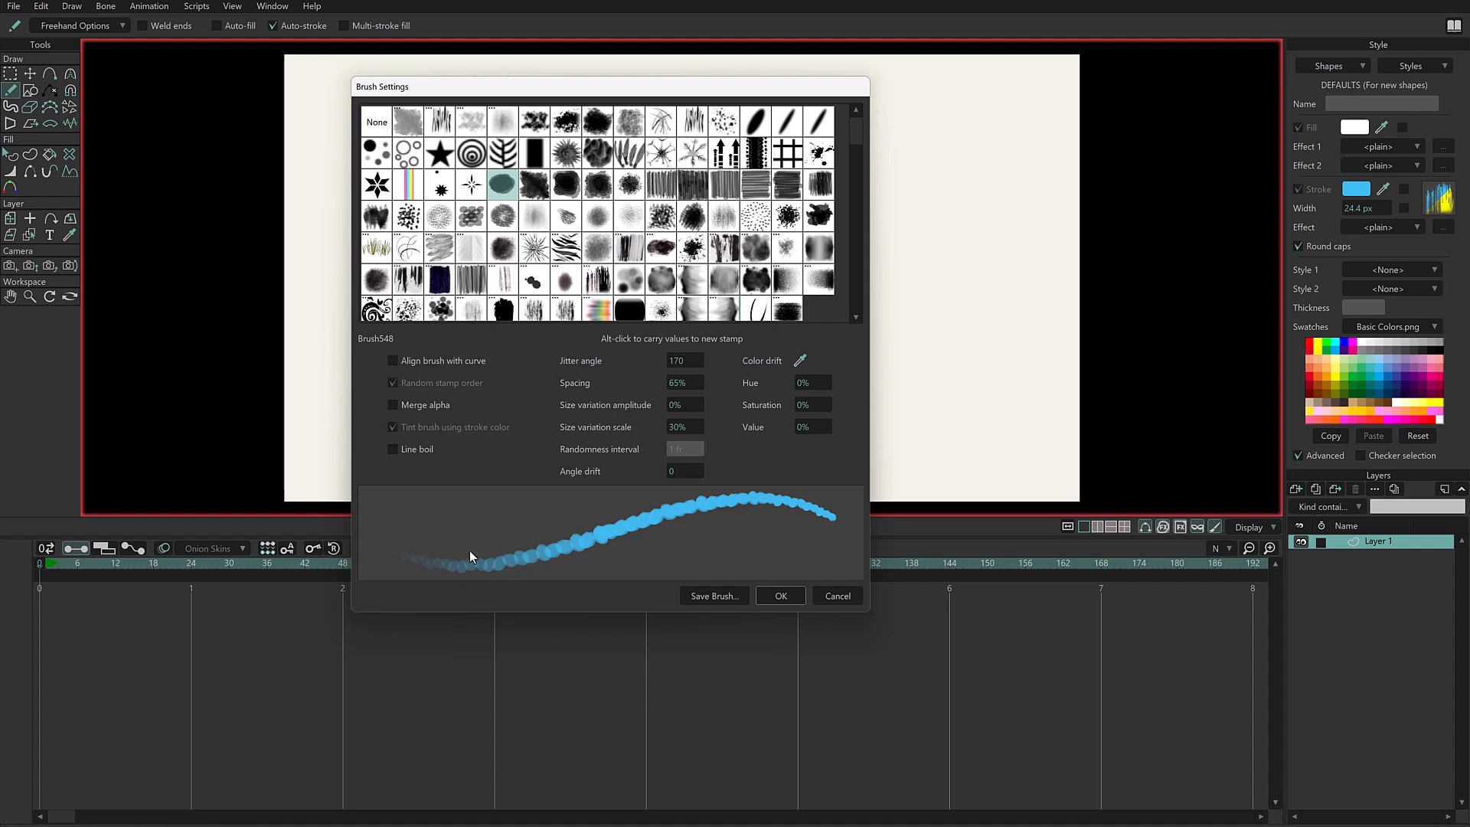
click(661, 184)
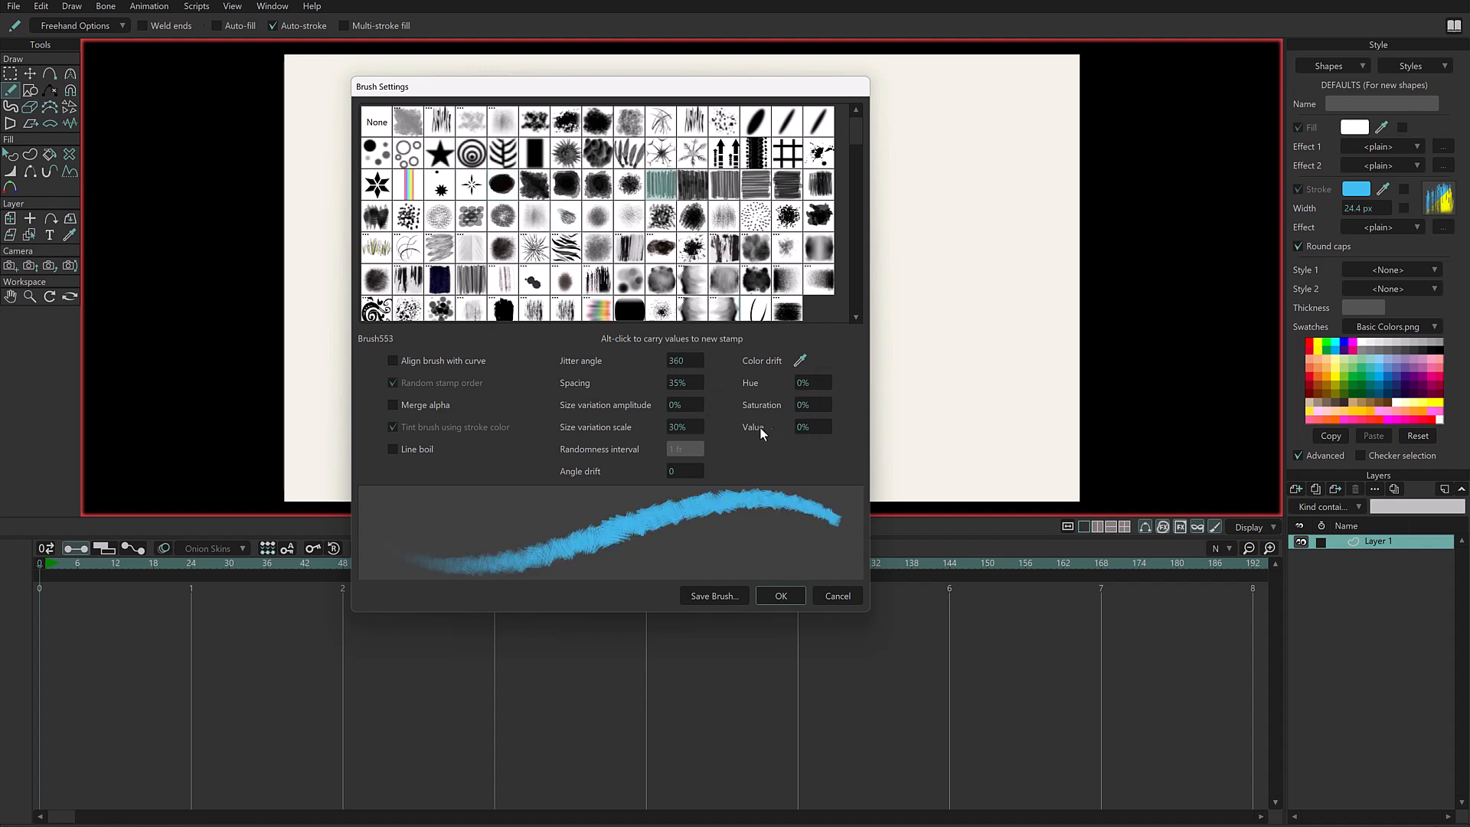
click(661, 248)
click(503, 278)
click(408, 277)
click(408, 247)
click(787, 247)
click(756, 247)
click(724, 246)
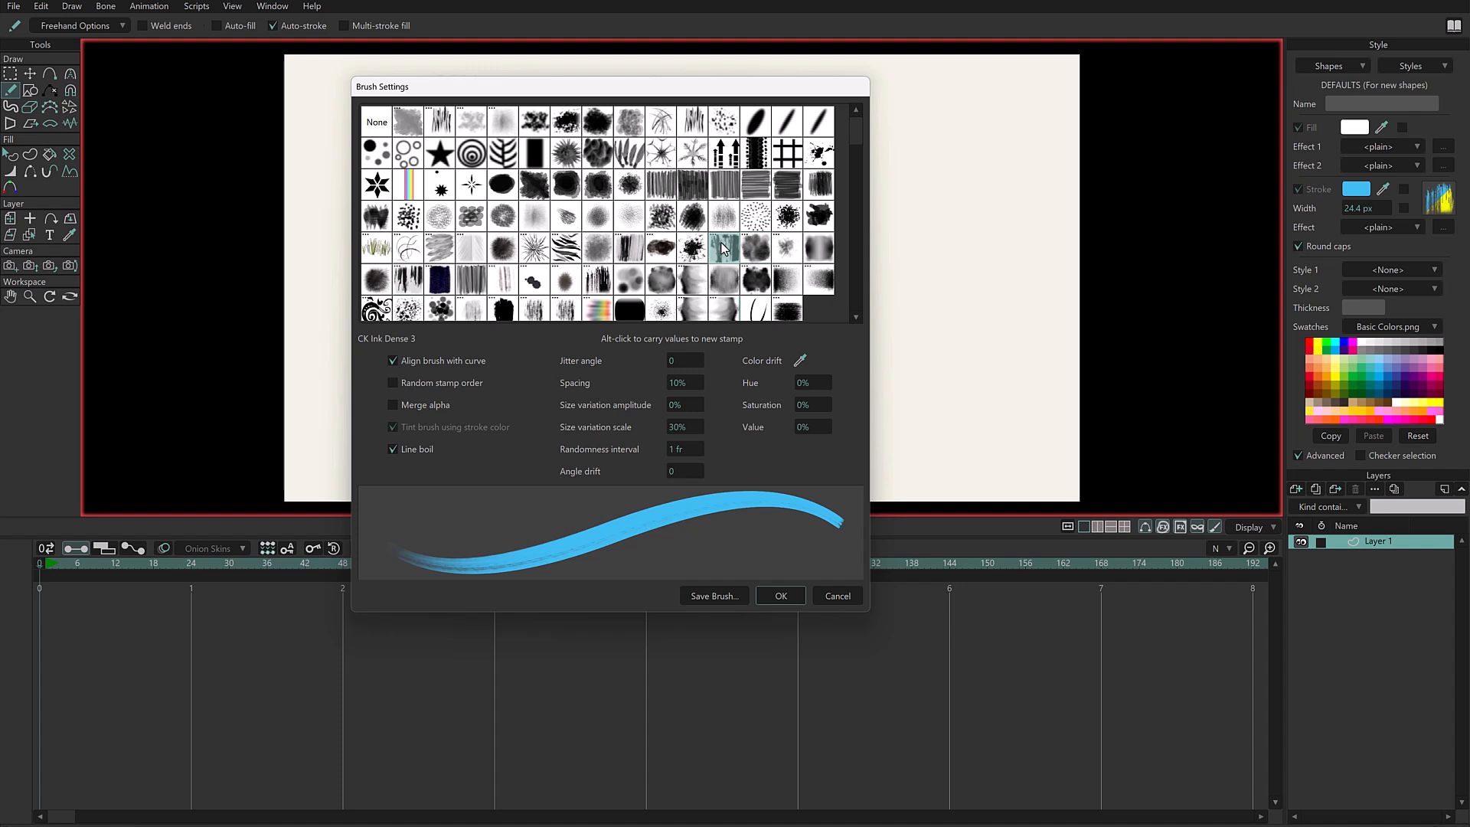
click(844, 596)
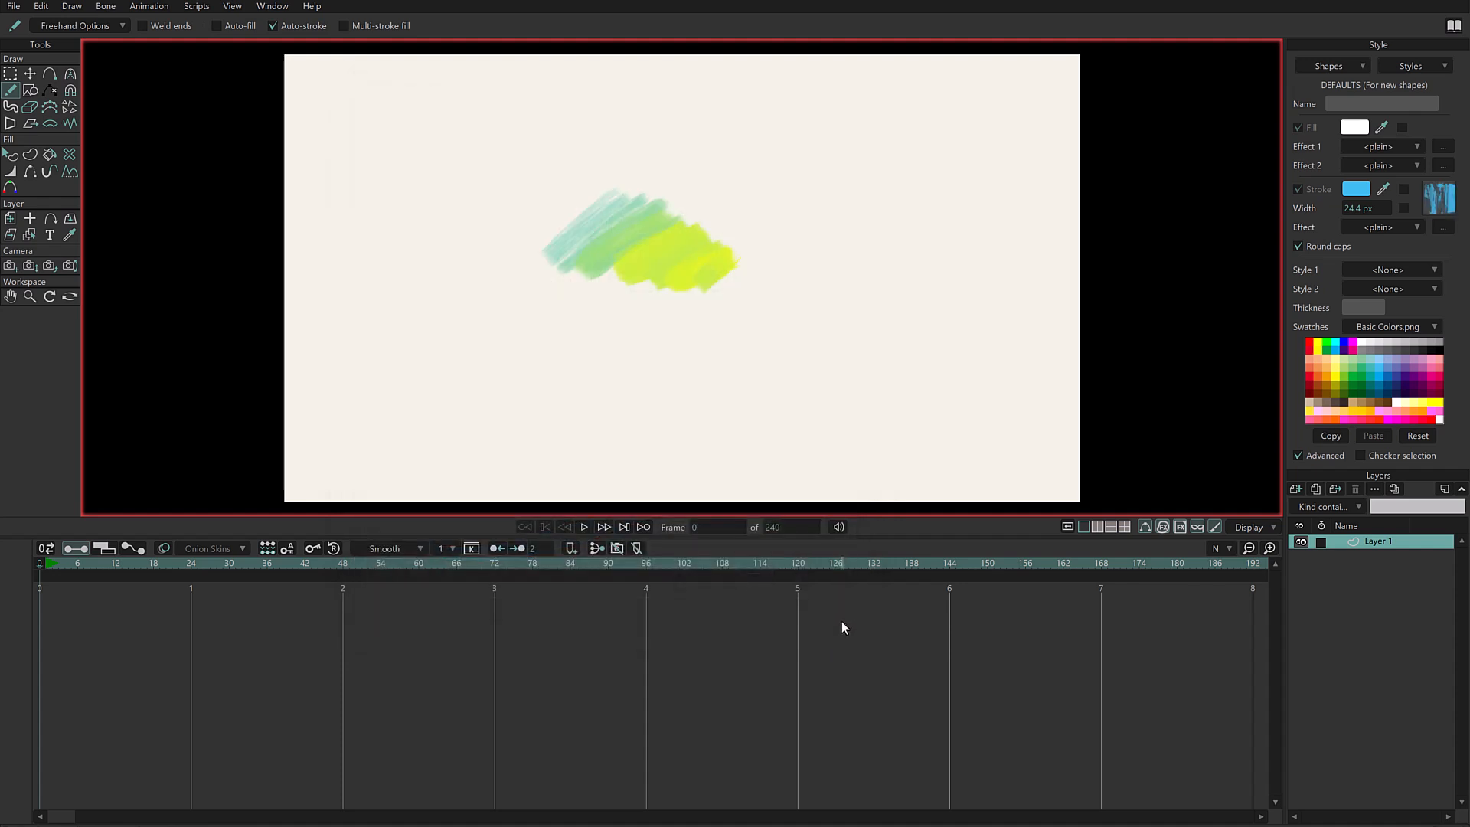
- Select the green-to-yellow scribble shape and open its brush settings
key(q)
click(682, 287)
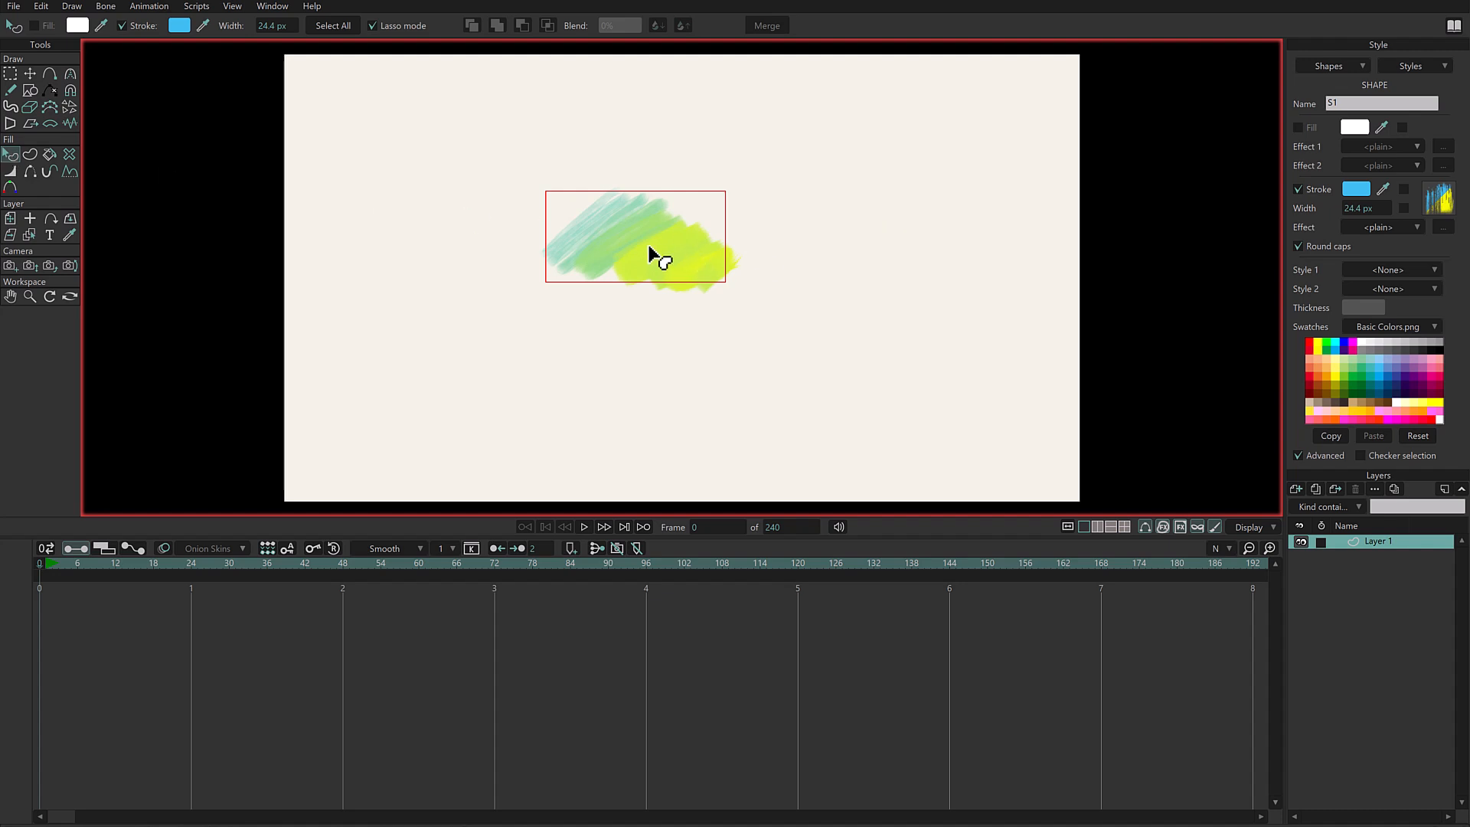
click(1441, 205)
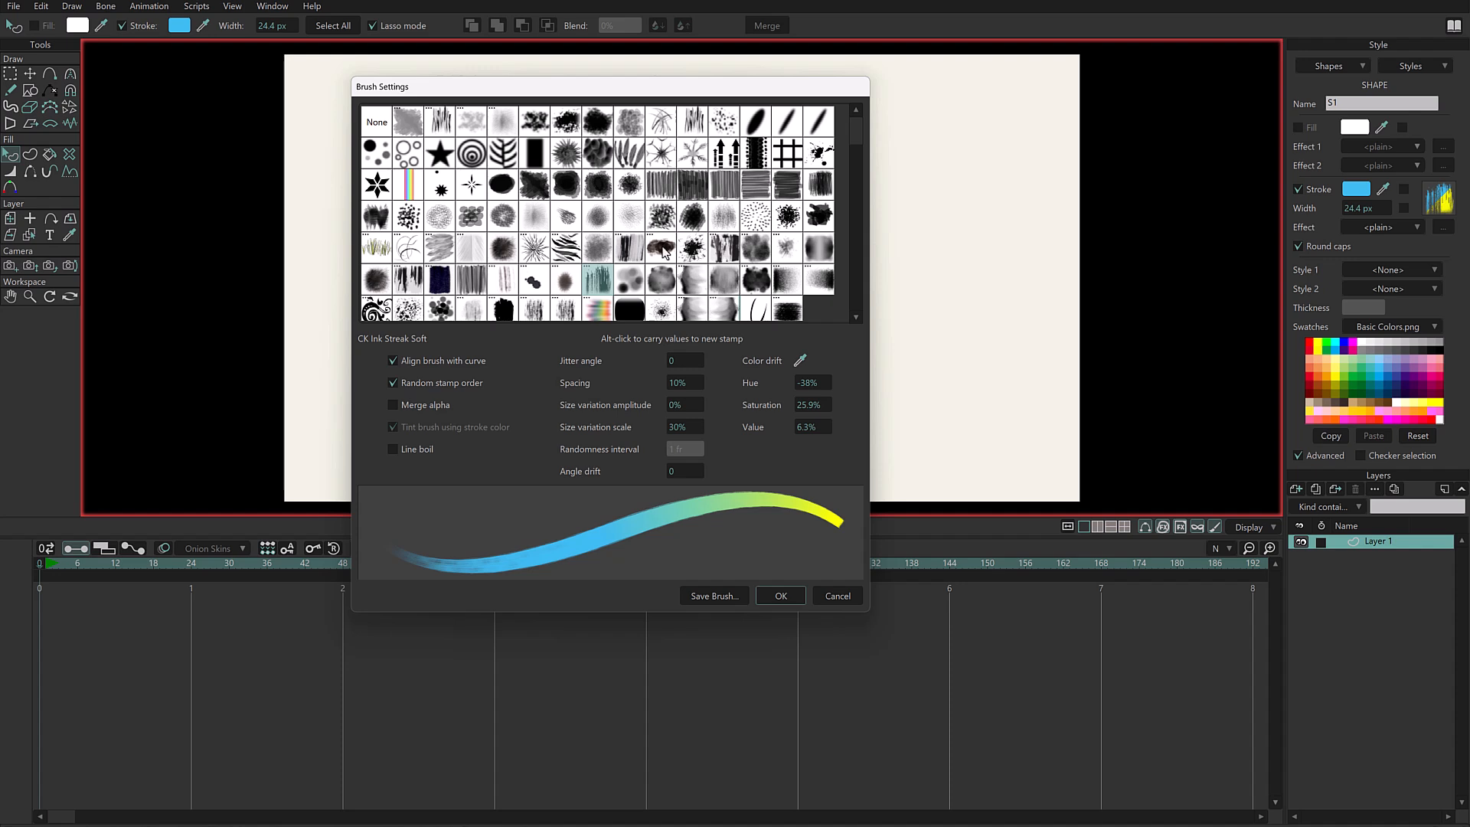
- Preview the scribble's current brush values on a series of other stamps, ending with Brush518
click(629, 280)
click(673, 255)
click(693, 247)
click(693, 218)
click(640, 215)
click(619, 150)
click(596, 151)
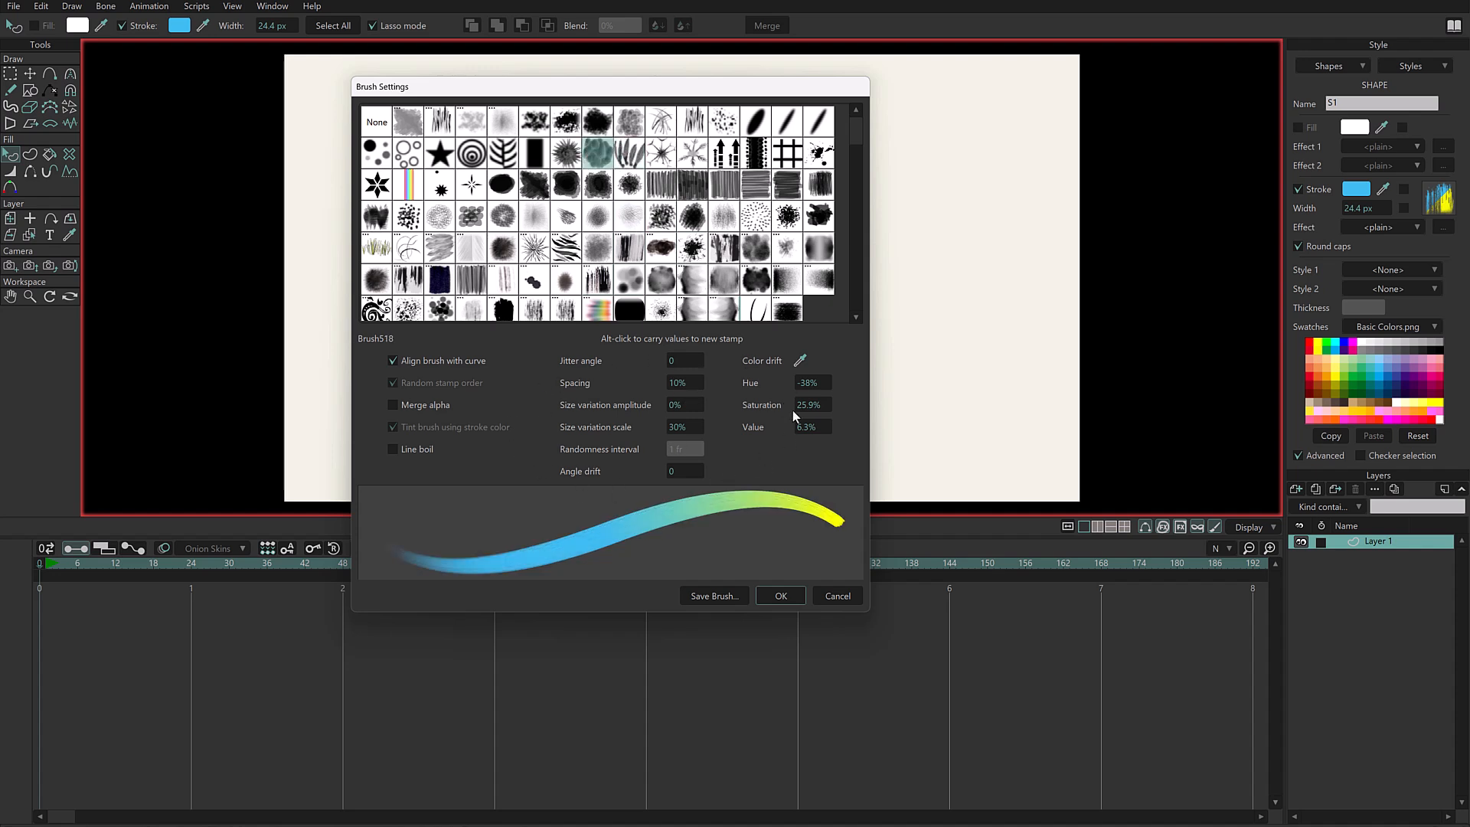
- Preview the carried-over brush values on further stamps, including CK Hair Feather, CK Ink Drifter and CK Ink Natural
click(474, 249)
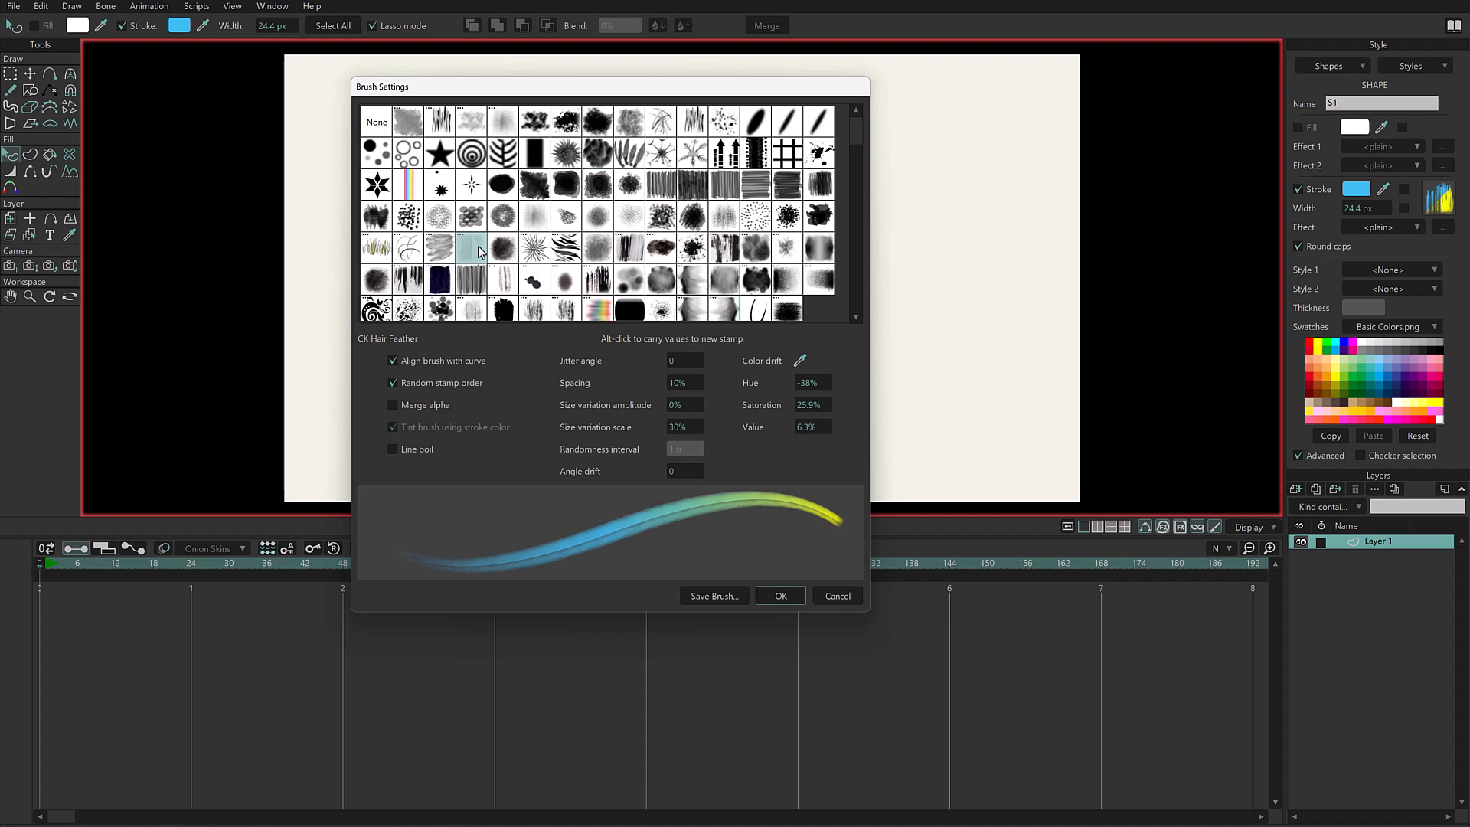
click(566, 218)
click(691, 280)
click(755, 253)
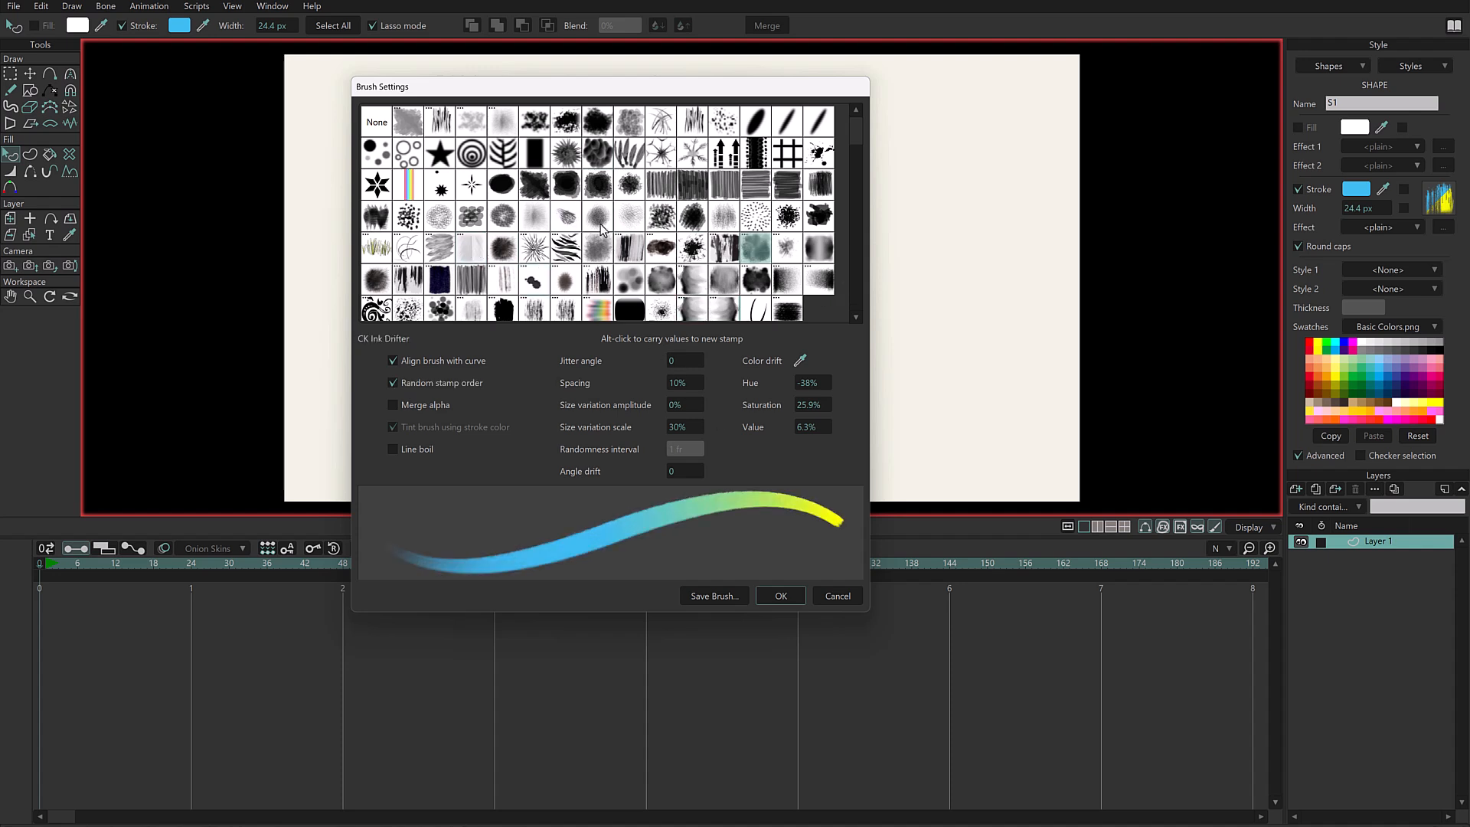
click(411, 276)
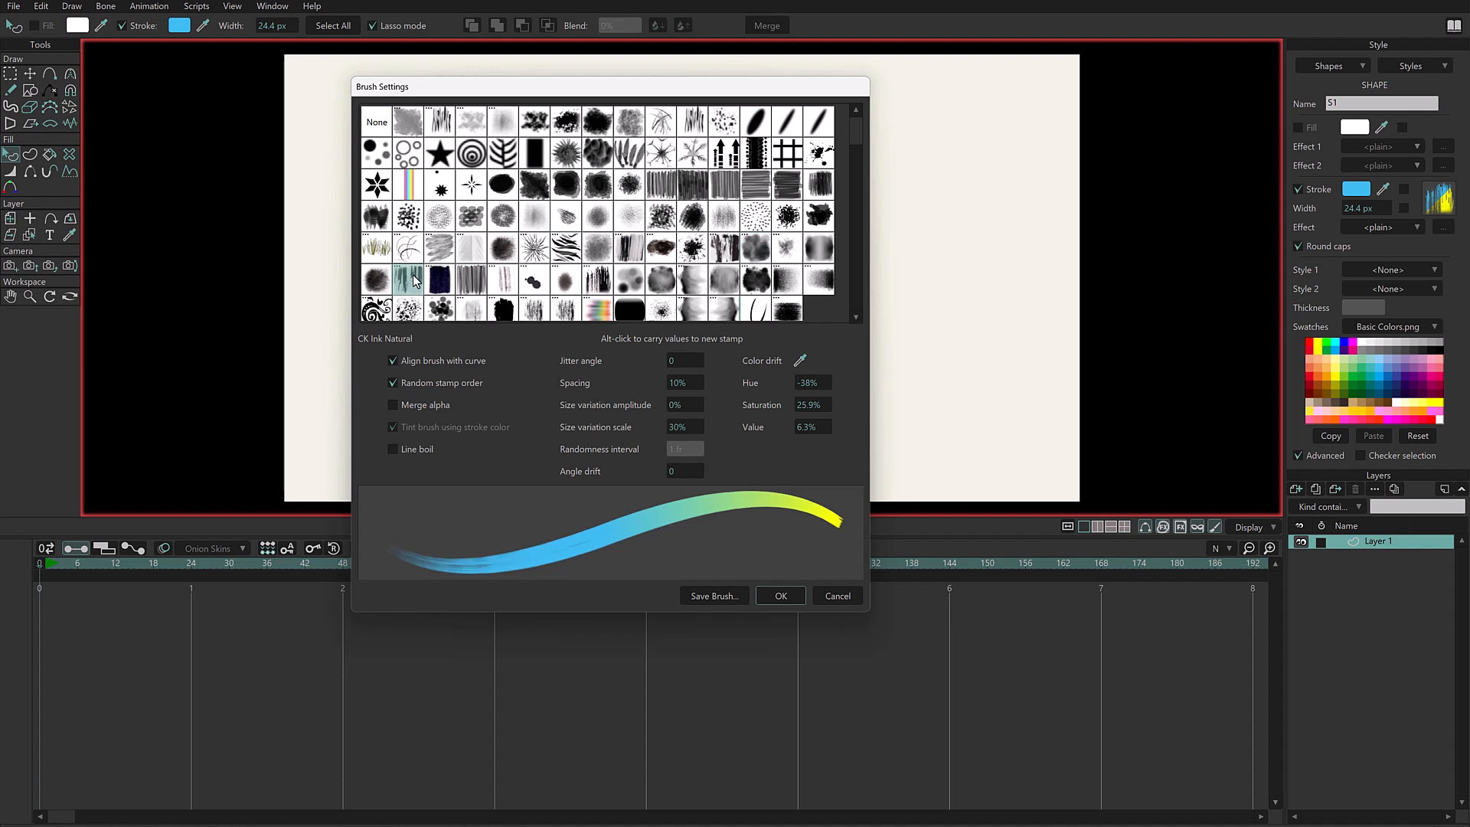
- Carry the values to the Brush511 stamp and set jitter angle 80, spacing 13%, size variation amplitude 25% and scale 21%
alt+click(383, 159)
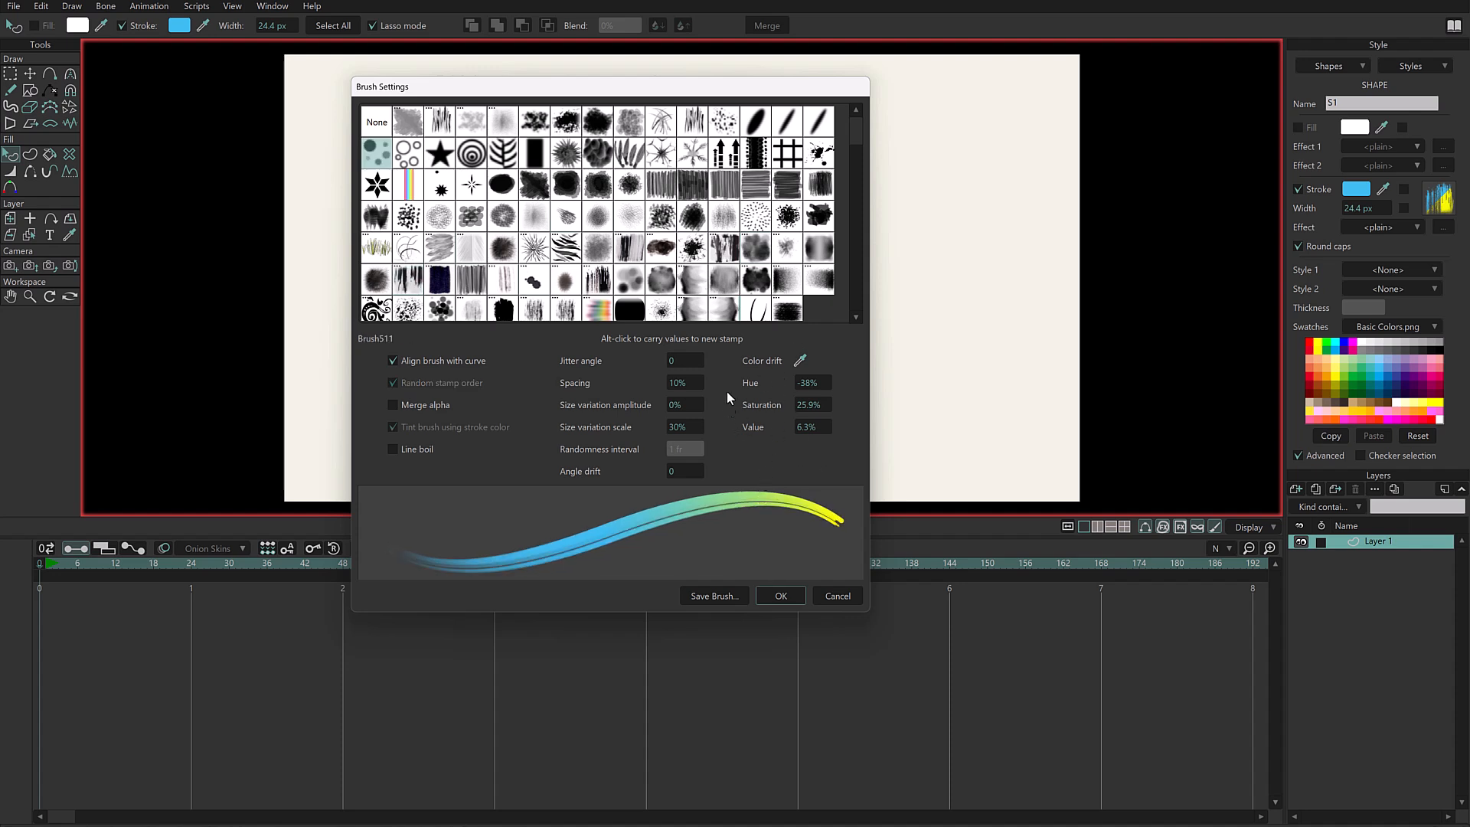
drag(685, 361, 686, 365)
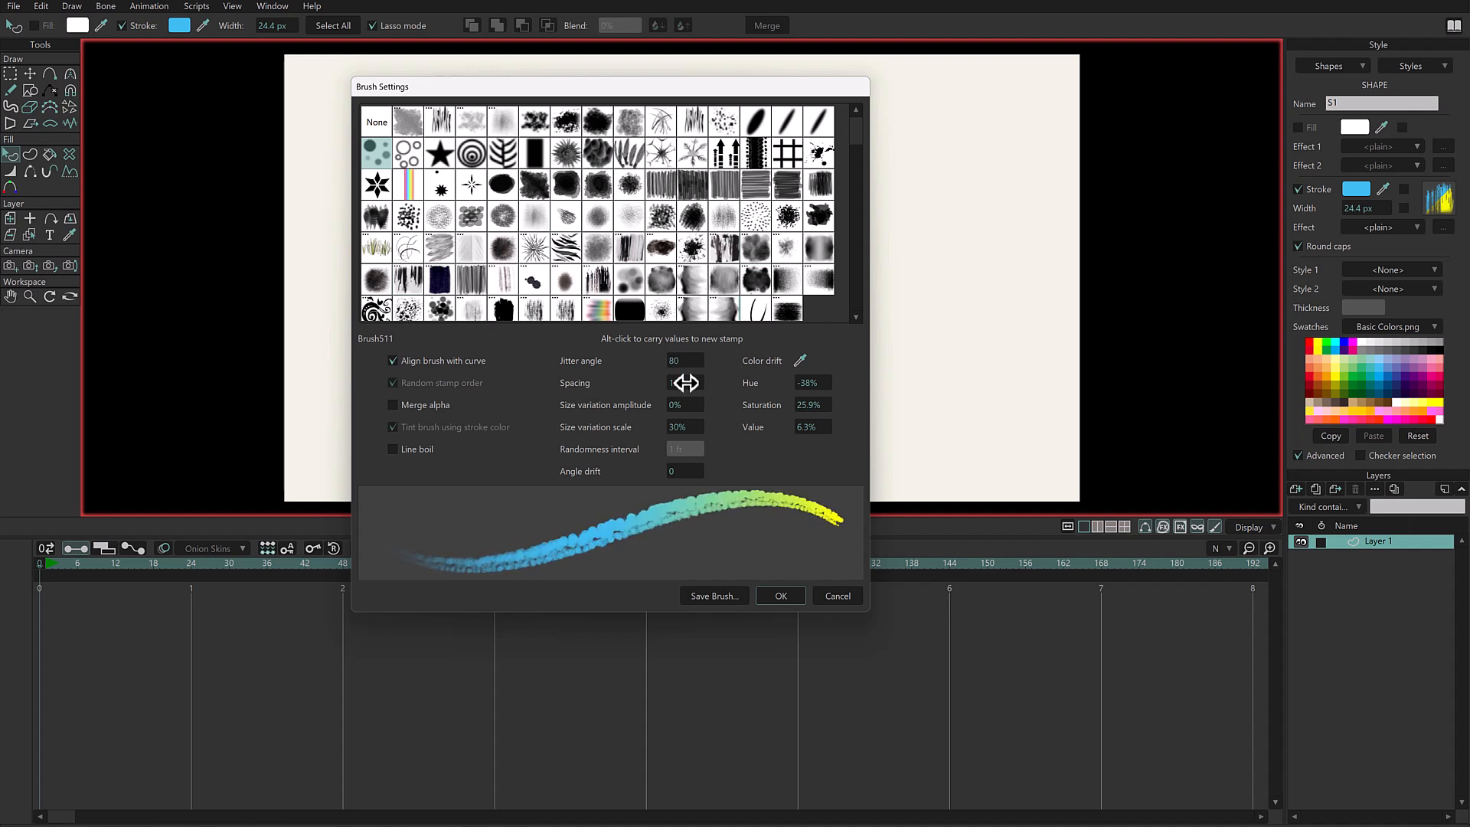
scroll(682, 406, up, 10)
scroll(682, 407, up, 5)
scroll(689, 426, down, 5)
scroll(692, 407, up, 3)
scroll(689, 426, down, 2)
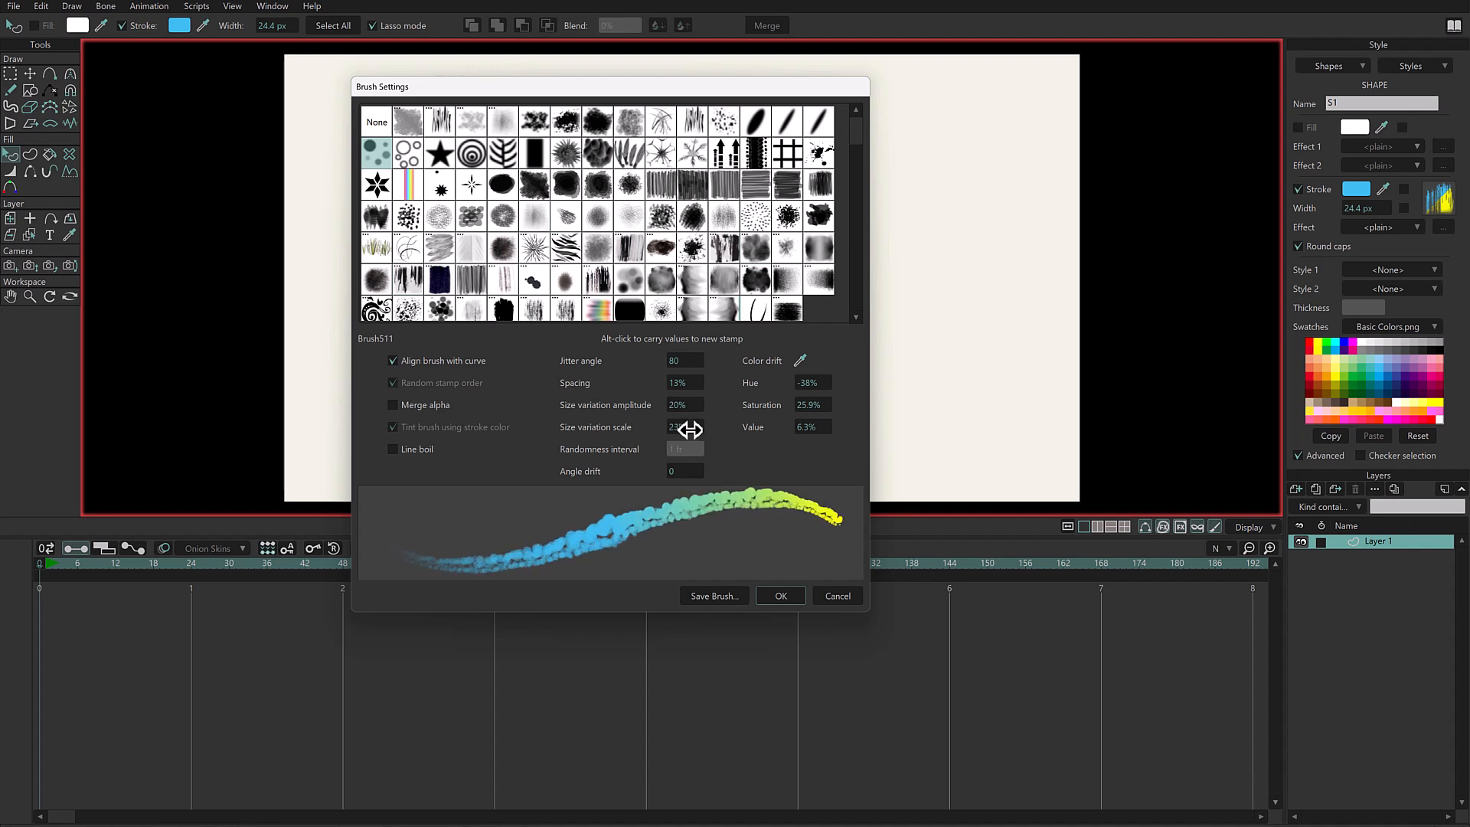
scroll(686, 427, down, 2)
scroll(686, 405, up, 5)
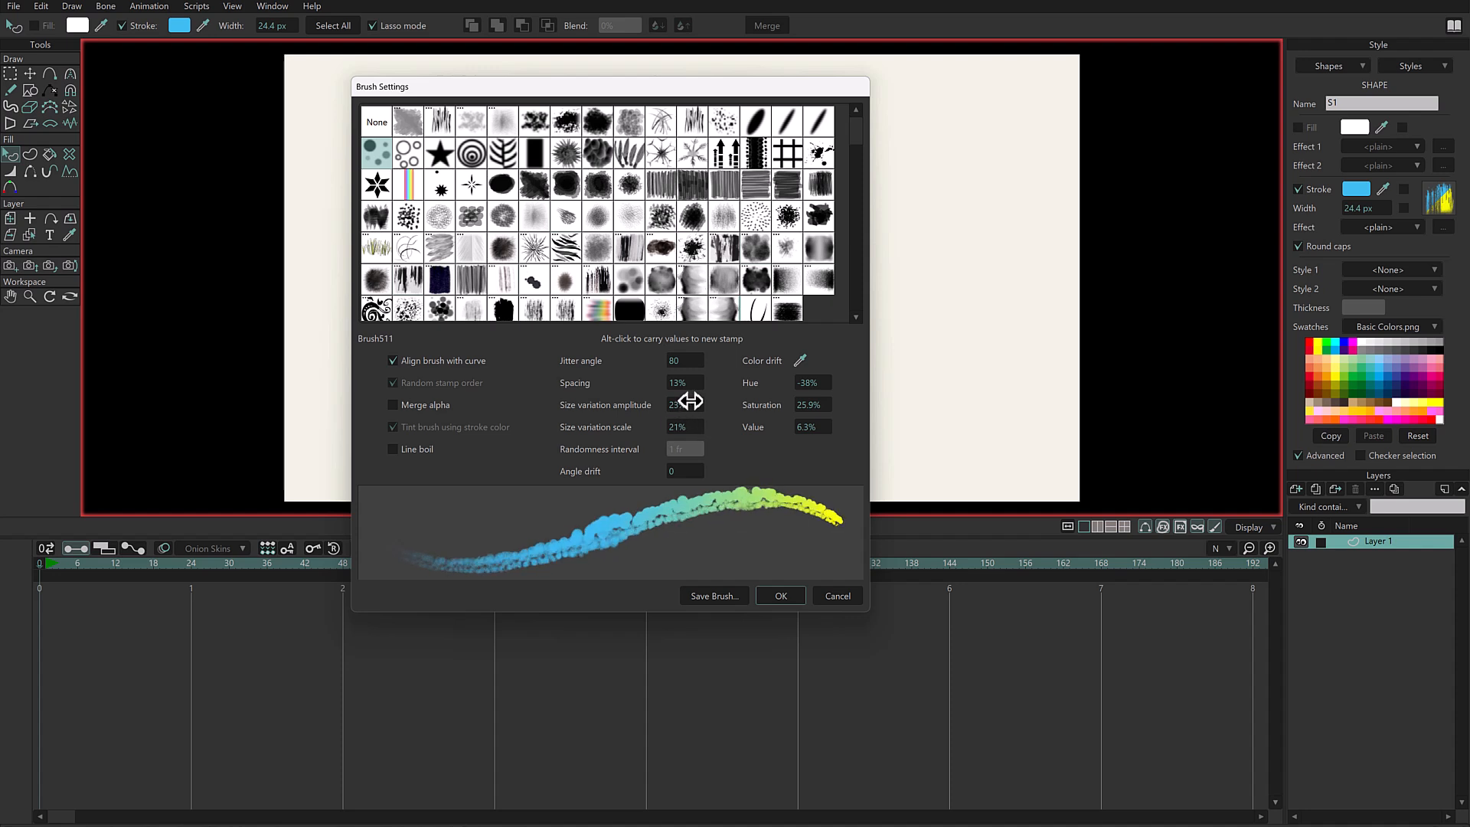
- Enable line boil with a randomness interval of 3 frames and apply the brush settings to the scribble
click(420, 448)
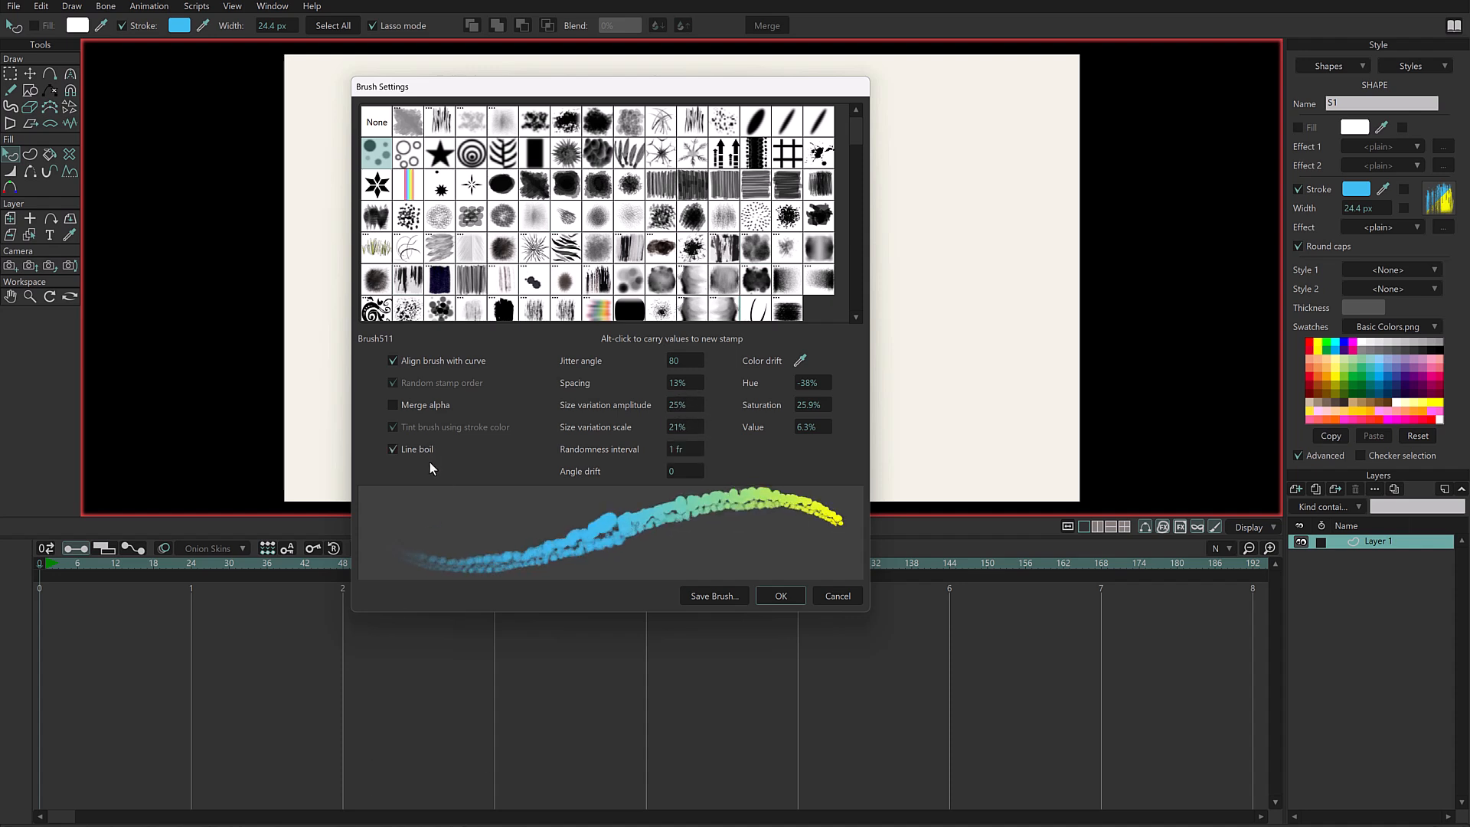
drag(695, 450, 698, 448)
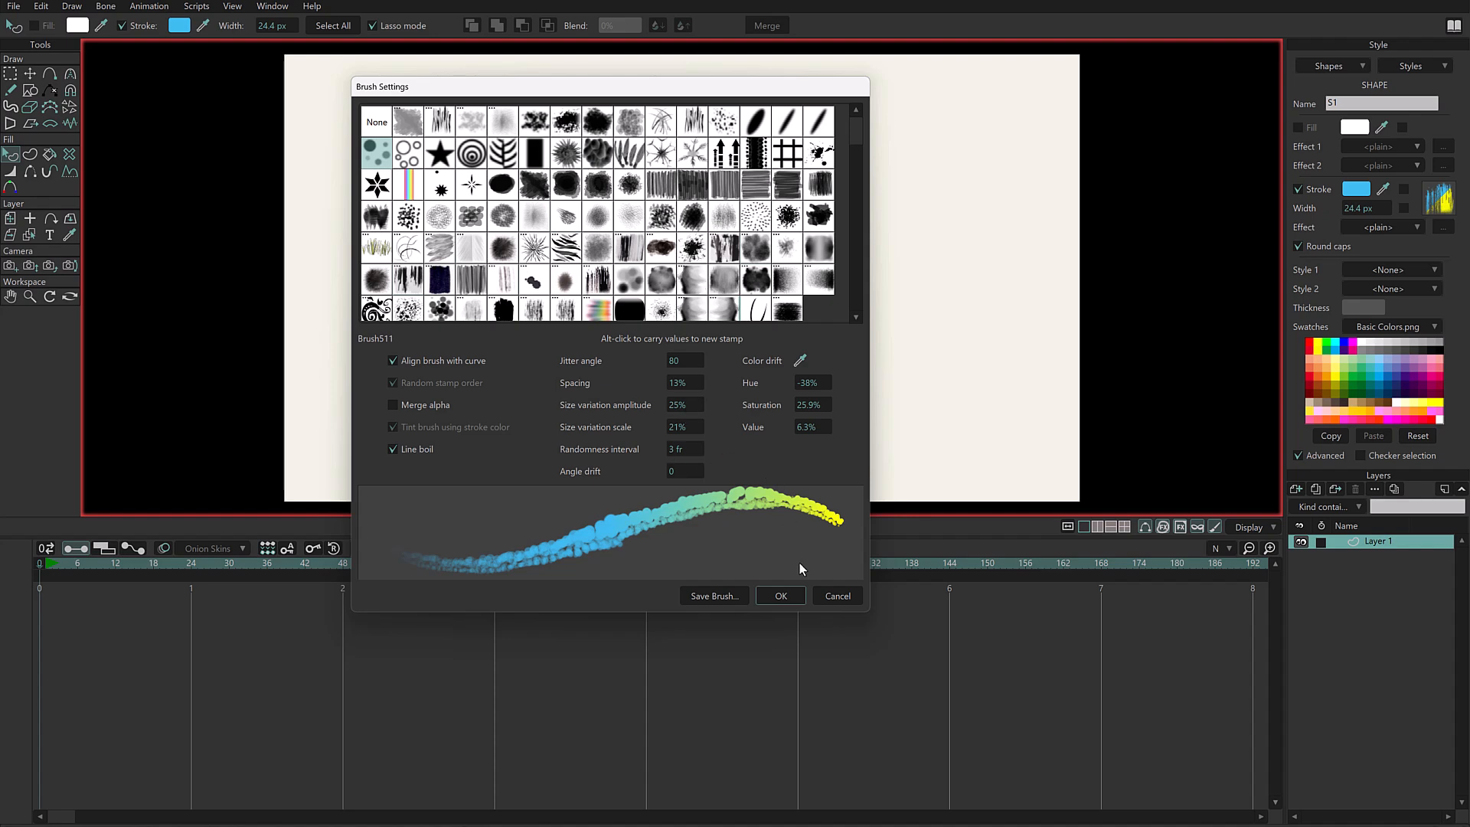
click(789, 595)
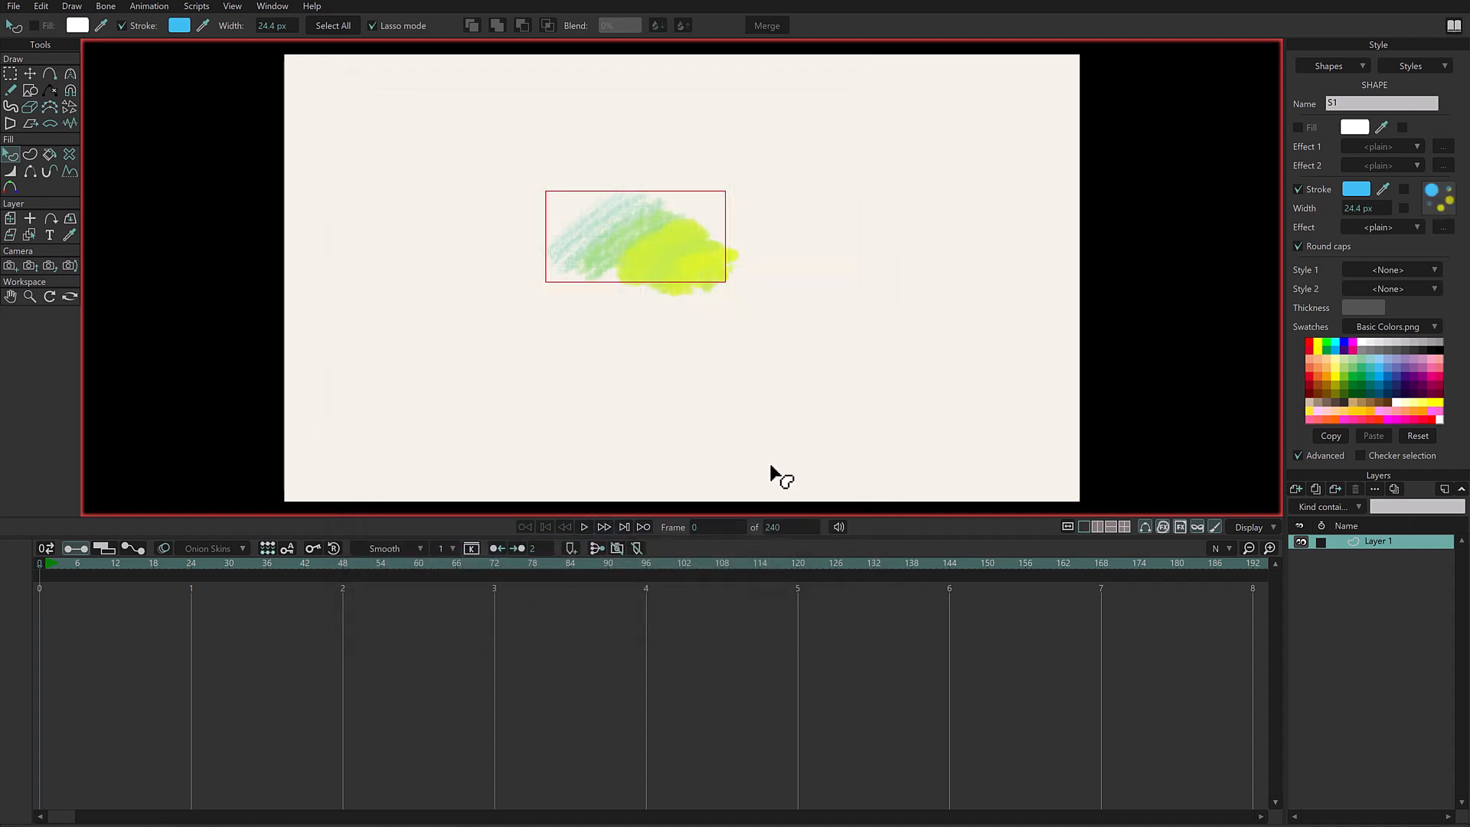
- Draw two freehand scribbles beside the first one and play the animation briefly to preview their line boil
key(f)
mouse_move(493, 310)
mouse_down()
mouse_move(445, 359)
mouse_move(511, 325)
mouse_move(572, 325)
mouse_move(576, 371)
mouse_move(668, 394)
mouse_up()
mouse_move(812, 153)
mouse_down()
mouse_move(860, 215)
mouse_move(864, 290)
mouse_move(964, 337)
mouse_move(945, 368)
mouse_up()
click(585, 528)
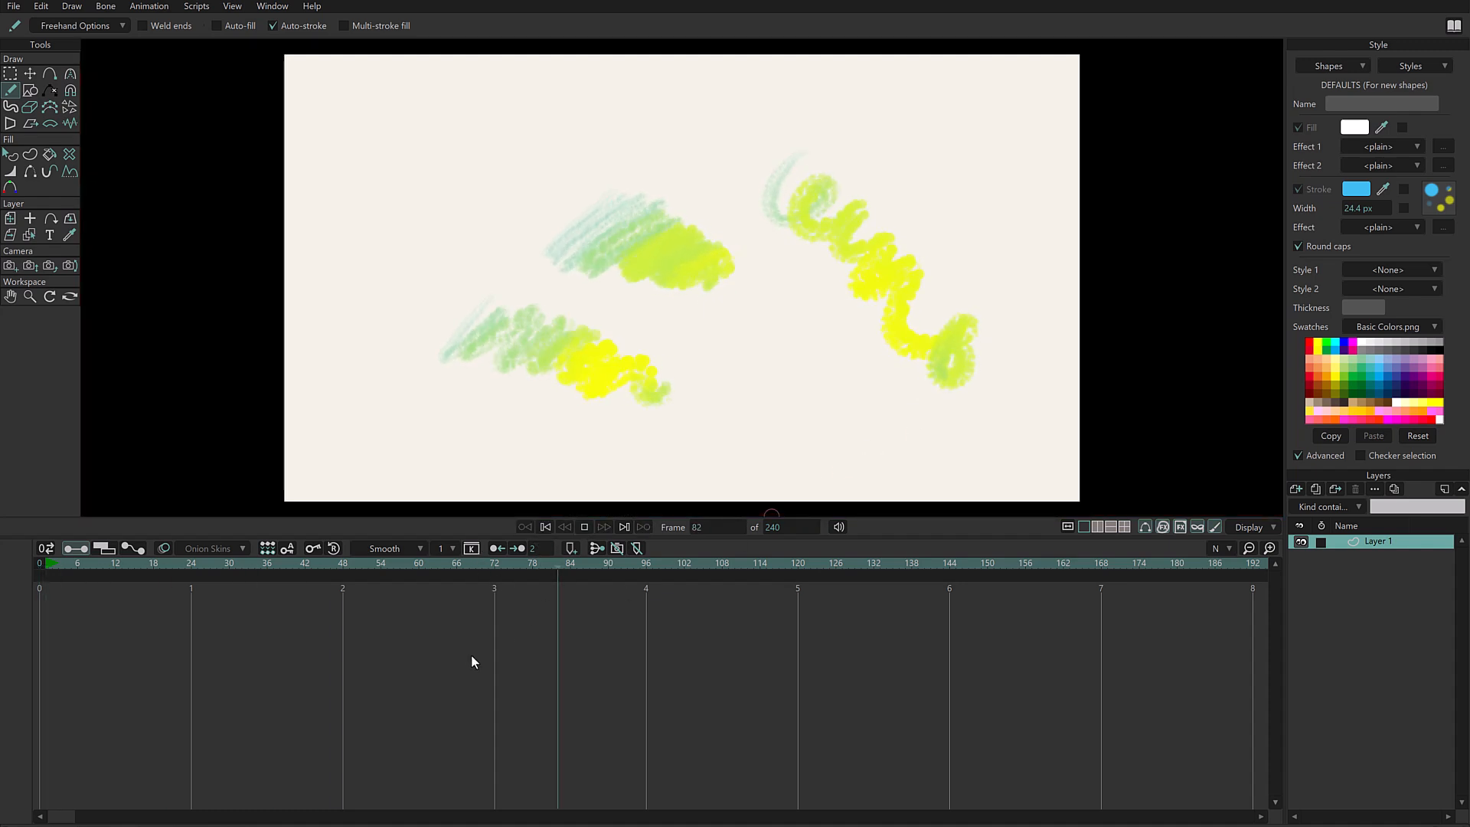
key(space)
- Delete all the scribbles from the layer
key(g)
key(ctrl+a)
key(Delete)
- Carry the default brush's values over to the CK Ink Streak Soft stamp with jitter angle 0 and spacing 12%
key(f)
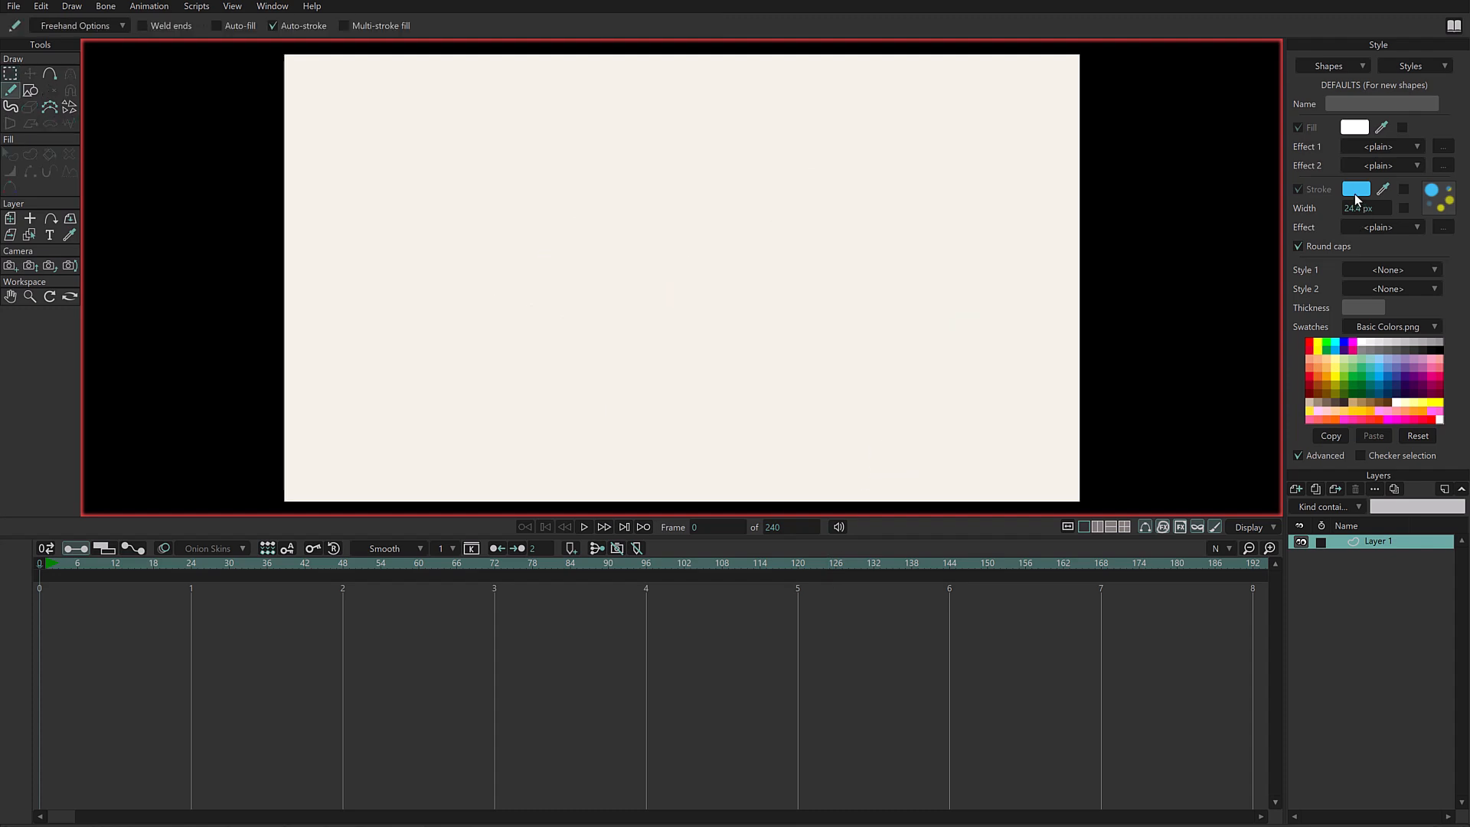
click(1436, 198)
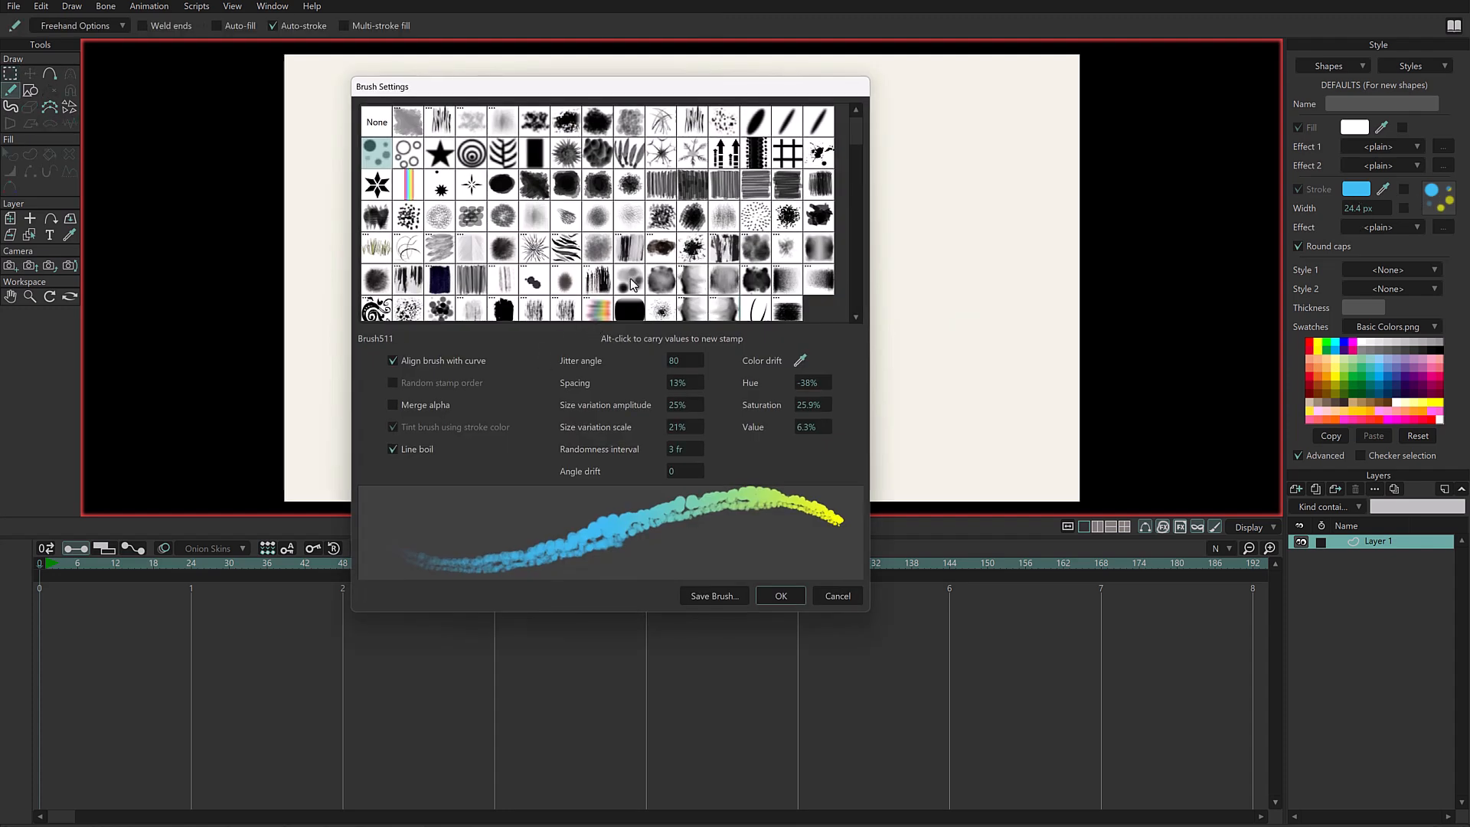
click(598, 280)
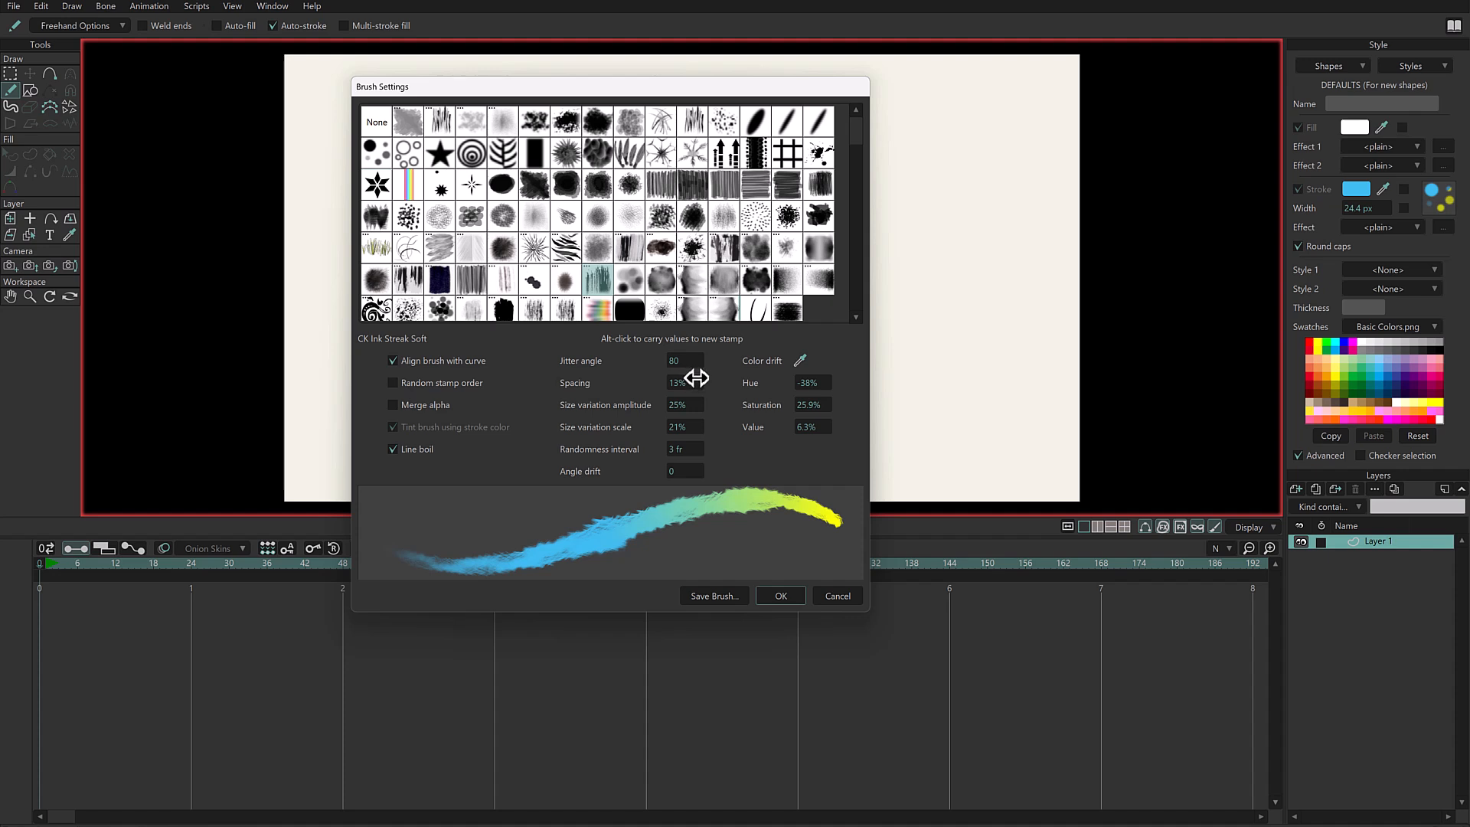
drag(690, 362, 320, 601)
drag(697, 376, 692, 376)
click(770, 595)
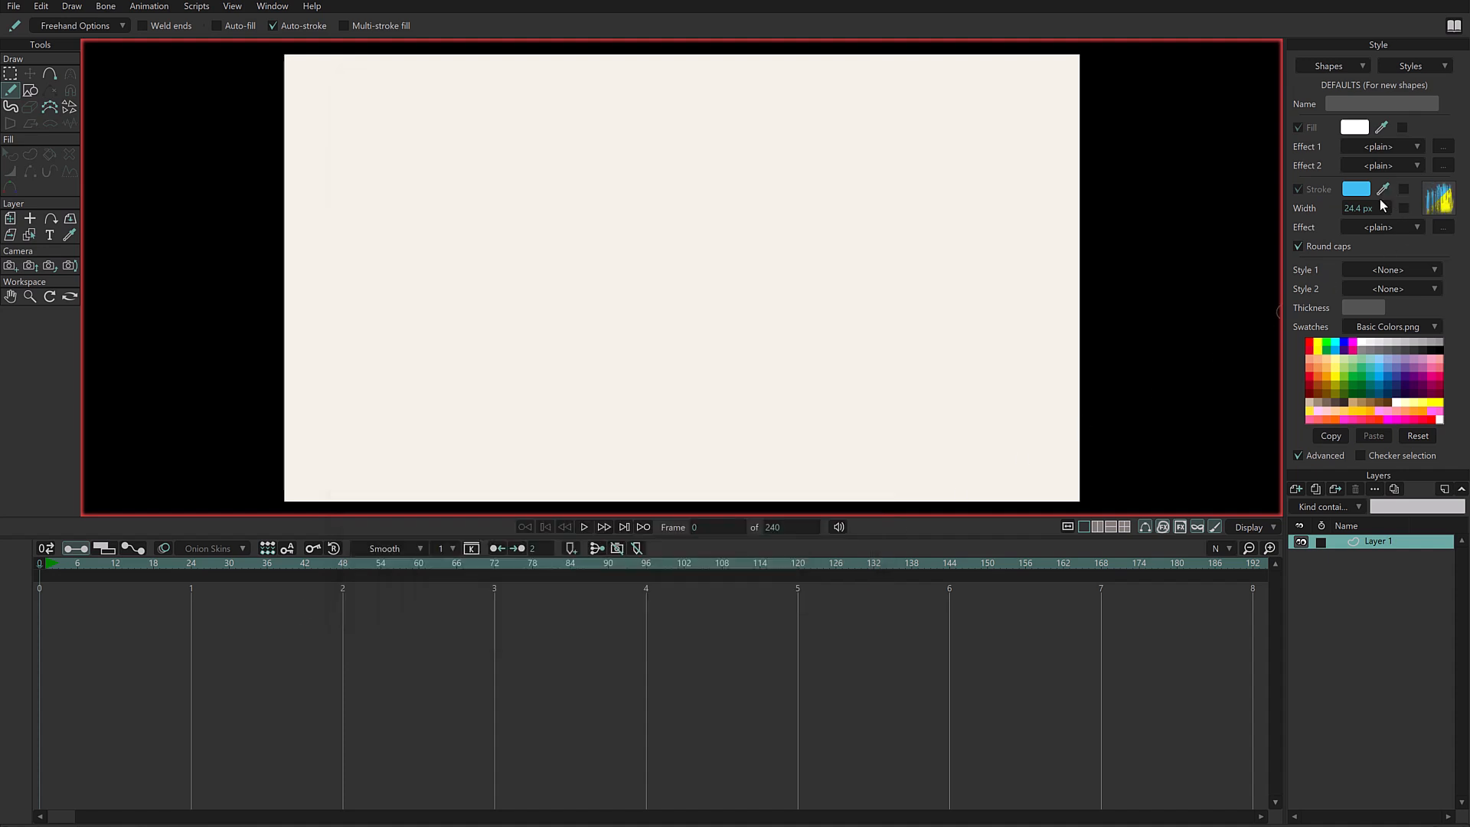
- Scribble a freehand test stroke in the canvas's left half and select its shape
mouse_move(379, 280)
mouse_down()
mouse_move(427, 218)
mouse_move(463, 295)
mouse_move(559, 375)
mouse_up()
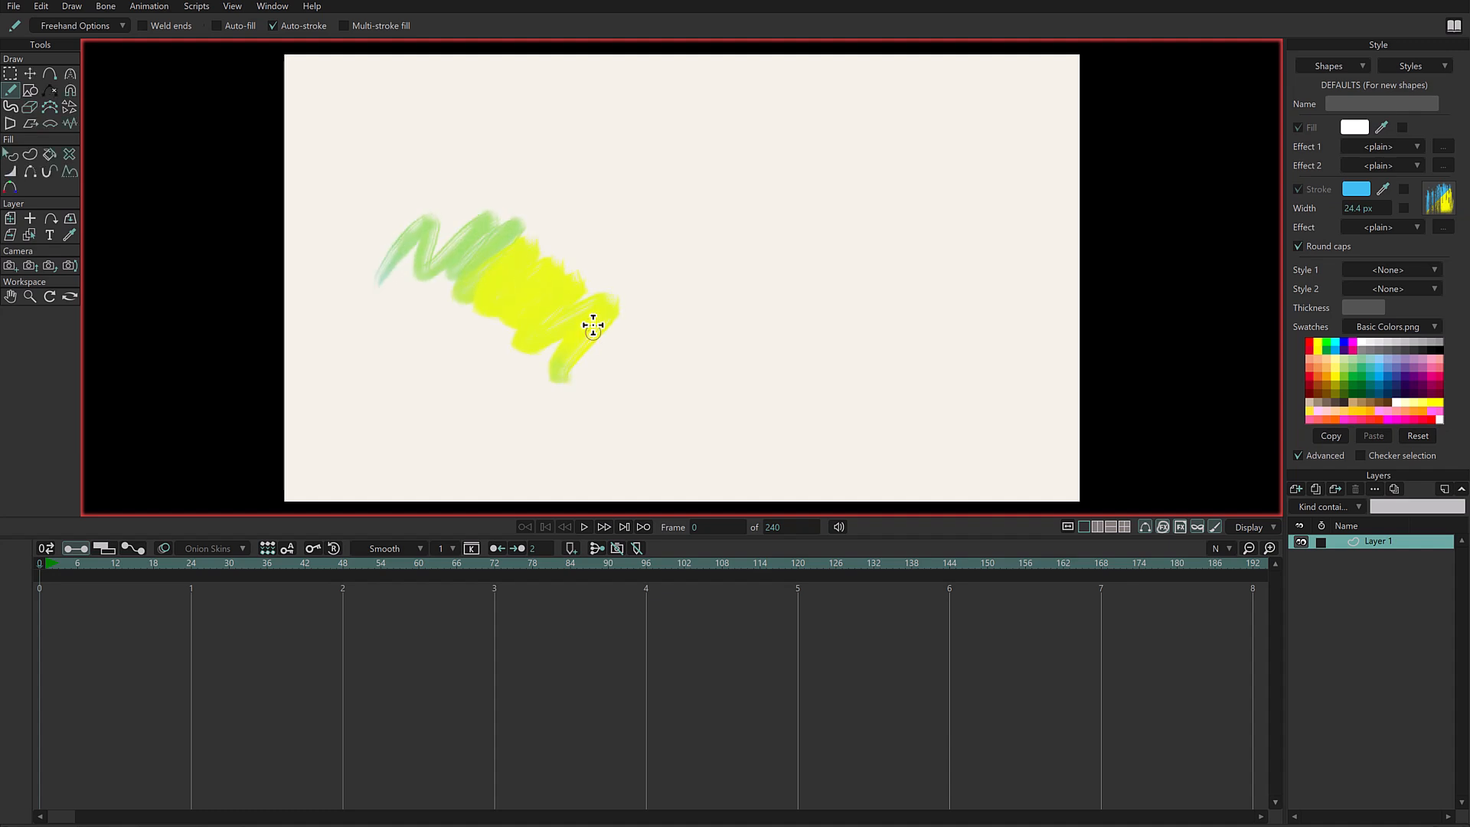
key(q)
click(499, 298)
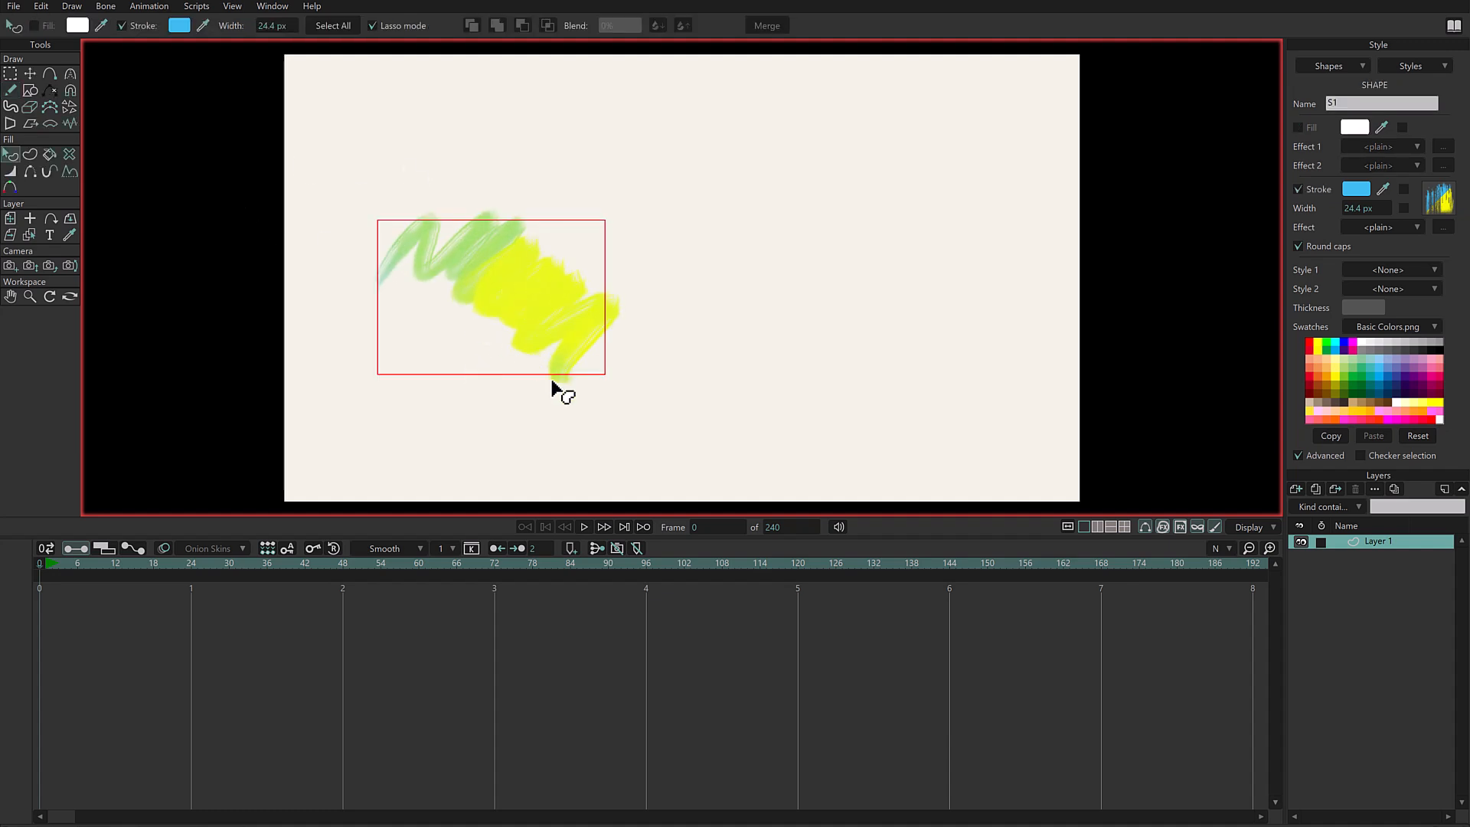
- Try magenta and red hues on the selected scribble's stroke, then set its colour to green 3EEF42
click(1358, 190)
drag(1223, 126, 1050, 133)
click(1056, 228)
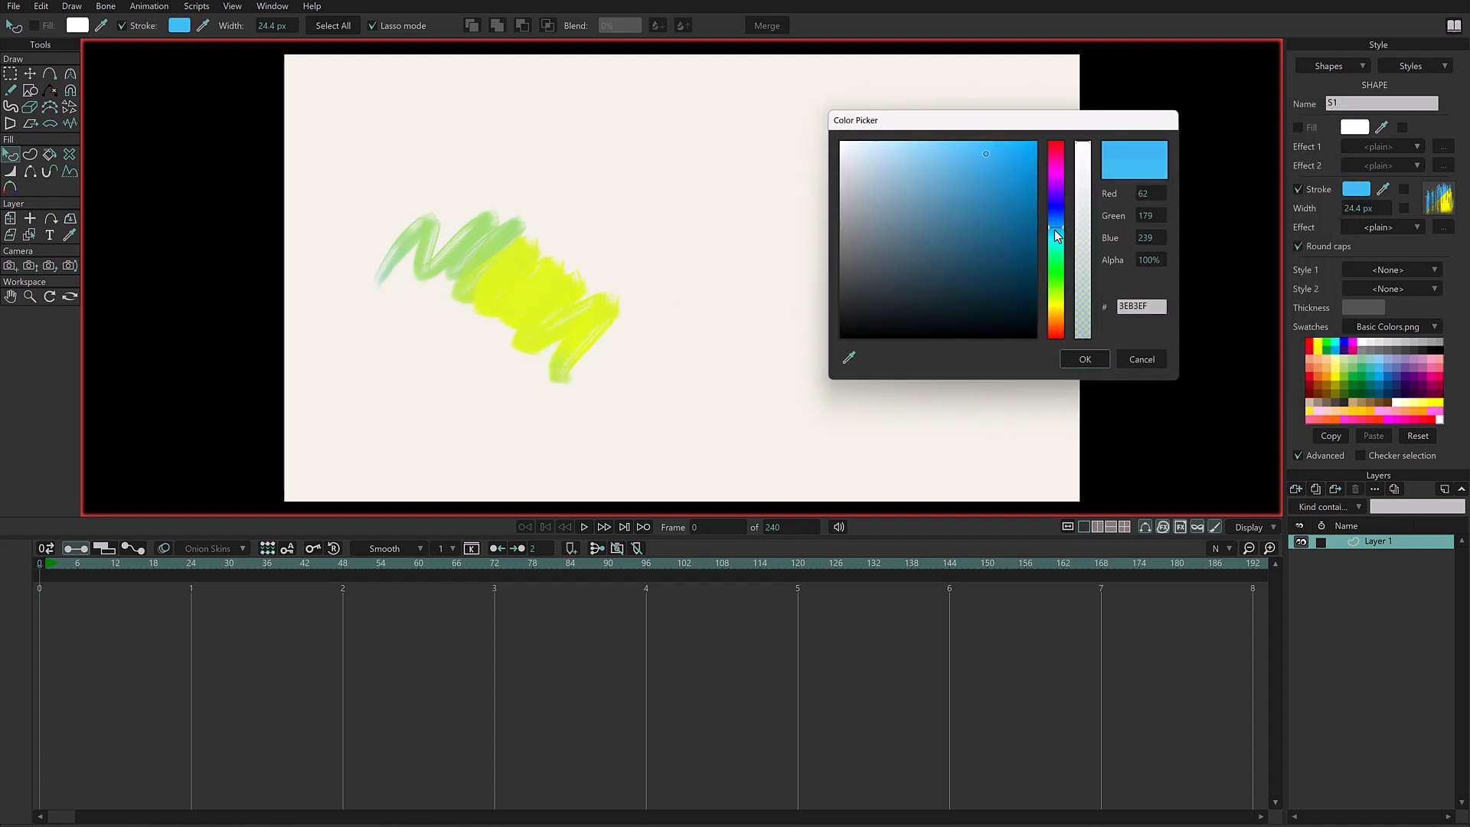
drag(1059, 227, 1060, 170)
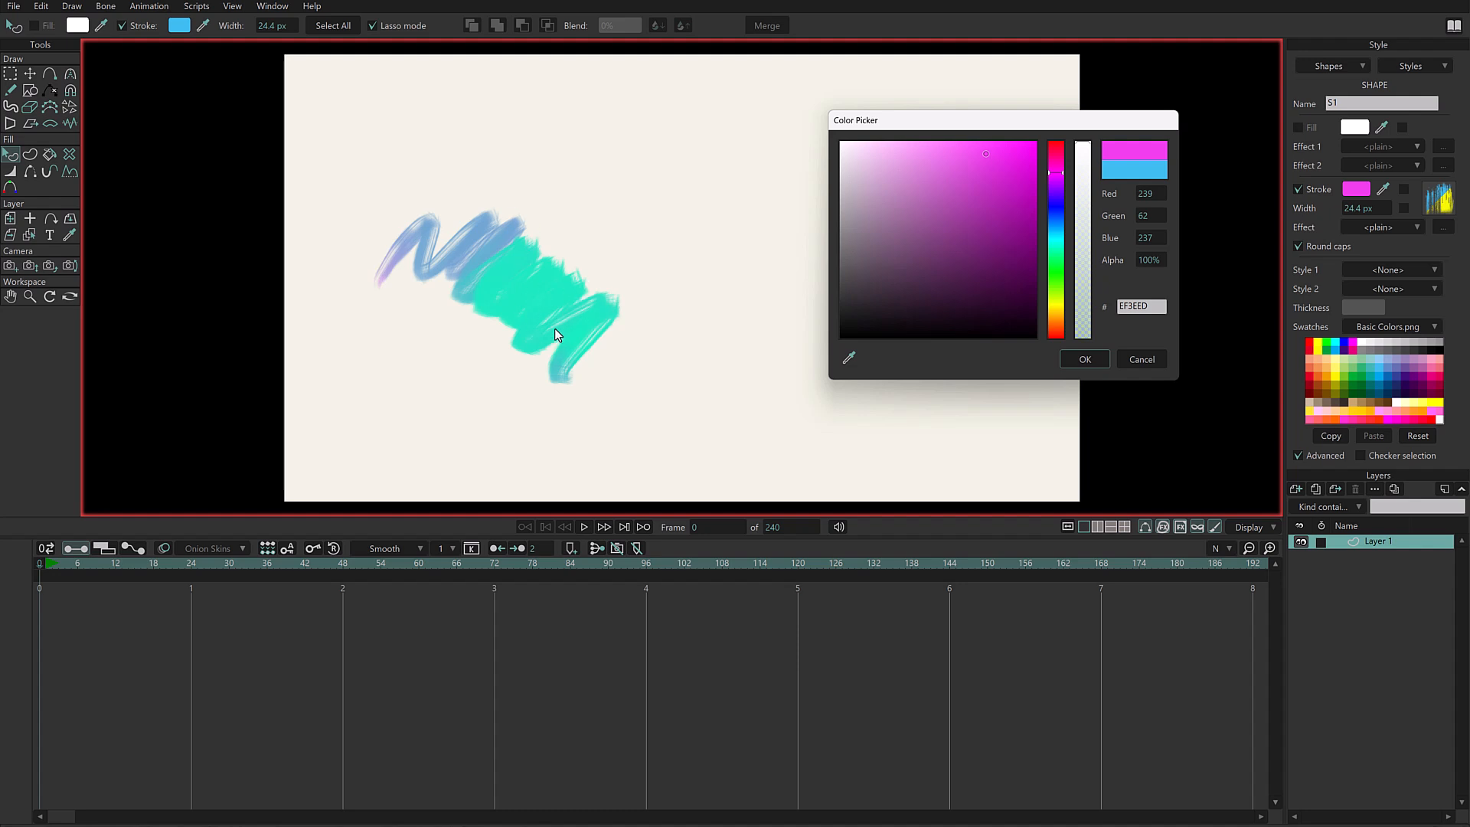
drag(1059, 173, 1058, 142)
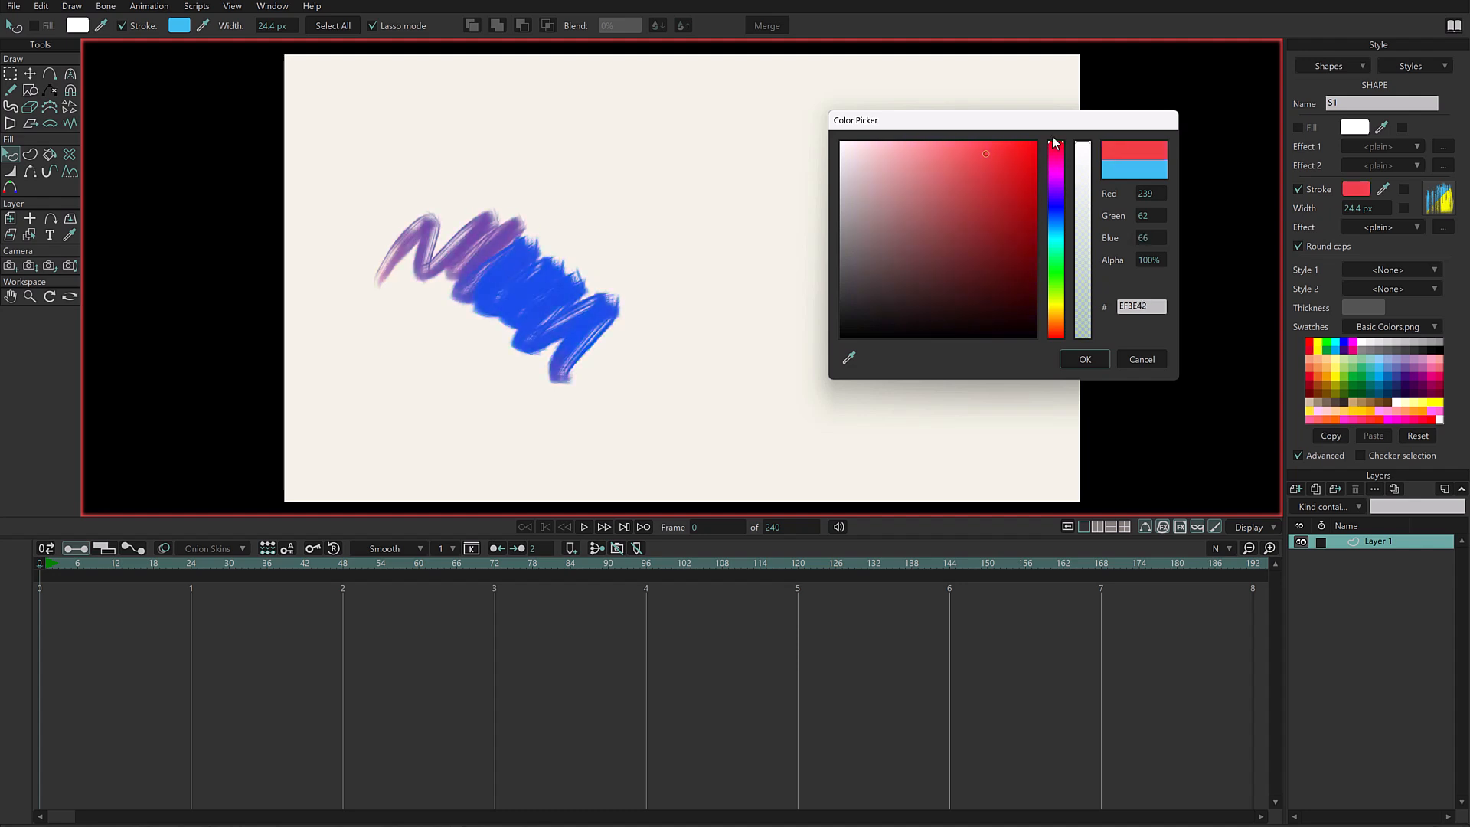
mouse_move(1057, 202)
mouse_down()
mouse_move(1057, 153)
mouse_move(1057, 308)
mouse_move(1031, 273)
mouse_move(1055, 277)
mouse_move(1063, 219)
mouse_move(1056, 269)
mouse_up()
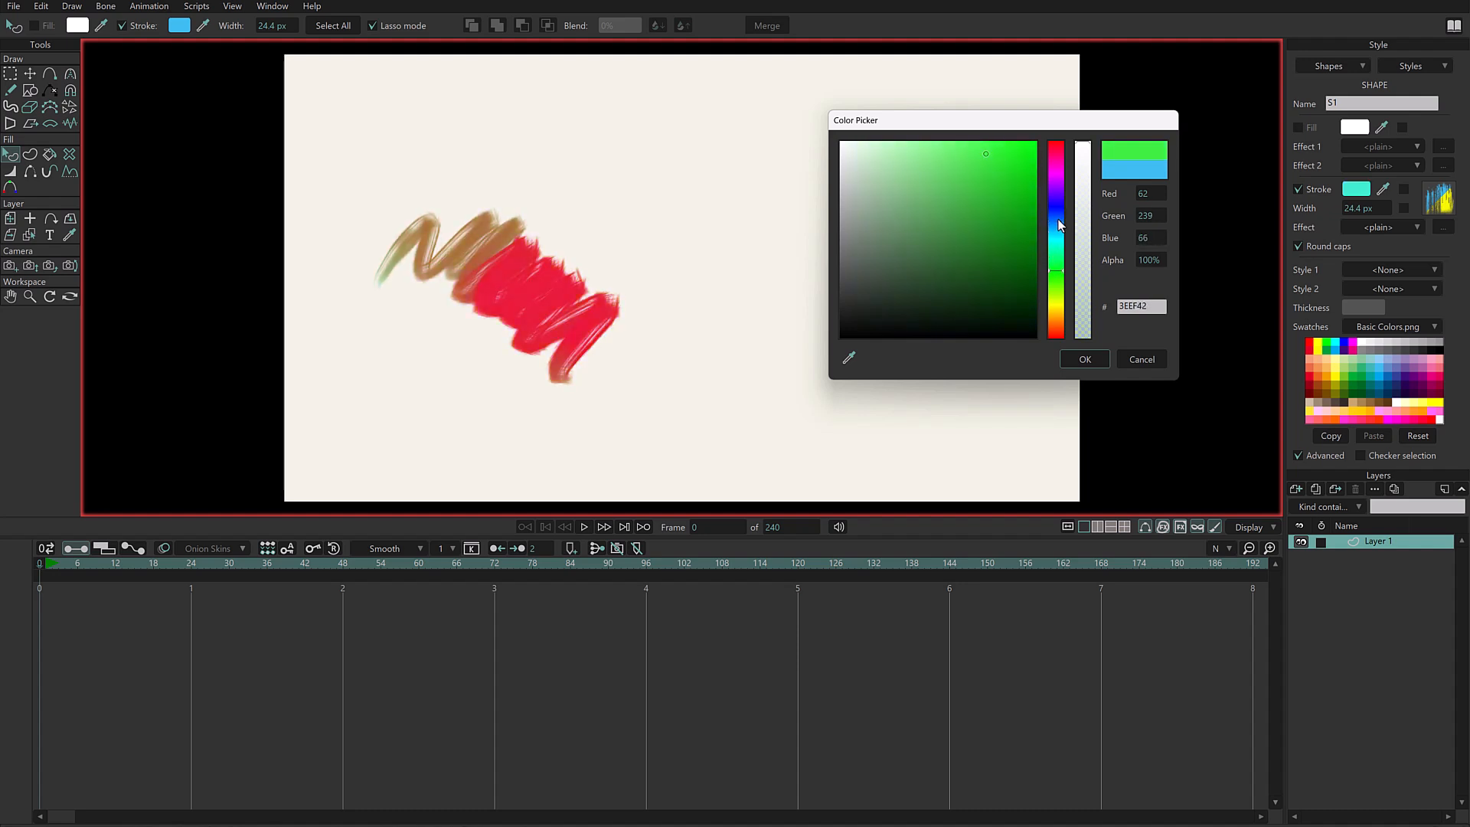
click(1087, 360)
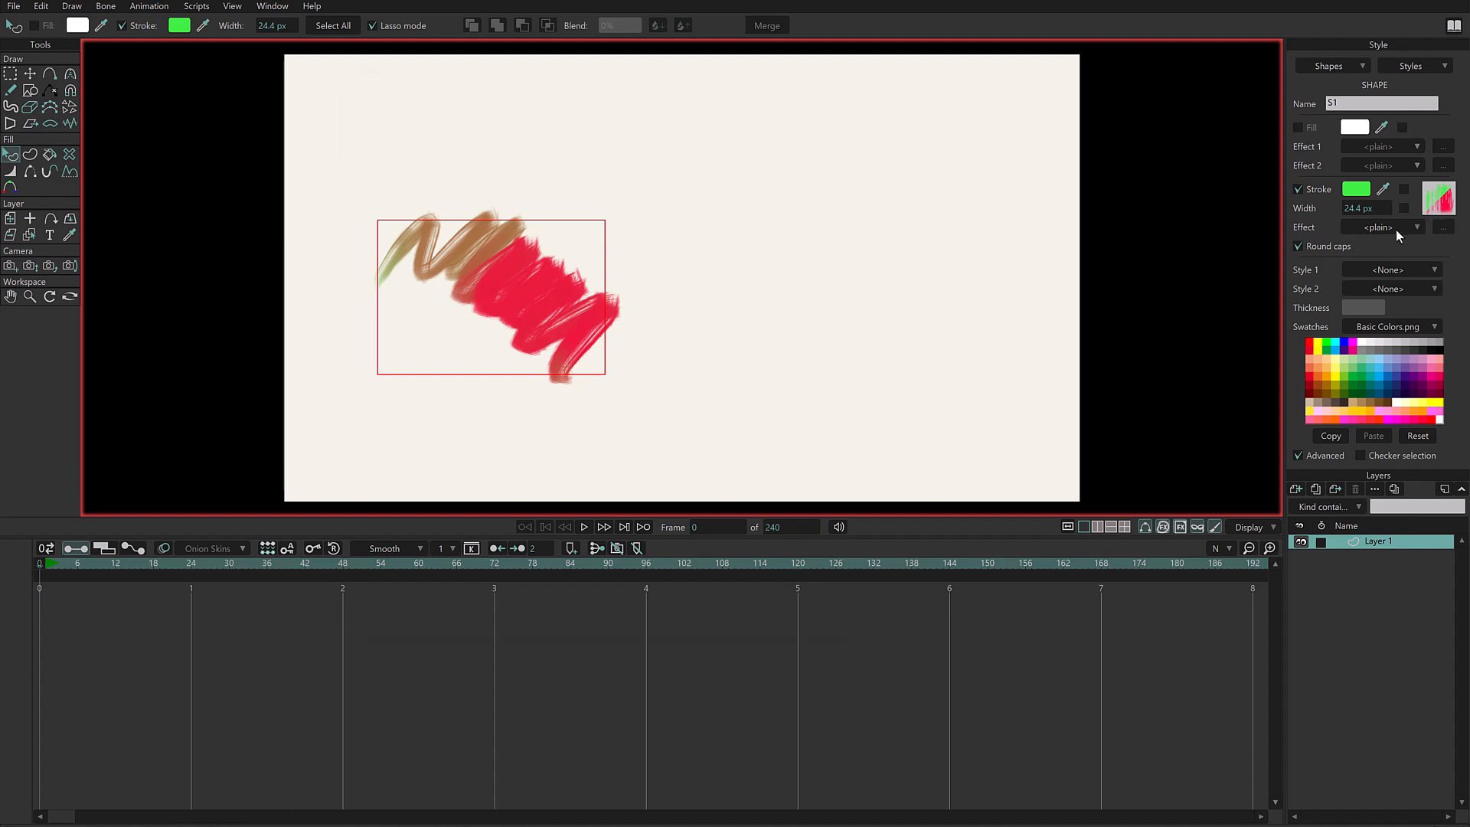
- Reset the scribble brush's colour drift to 0% for hue, saturation and value
click(1438, 200)
drag(814, 84, 1082, 51)
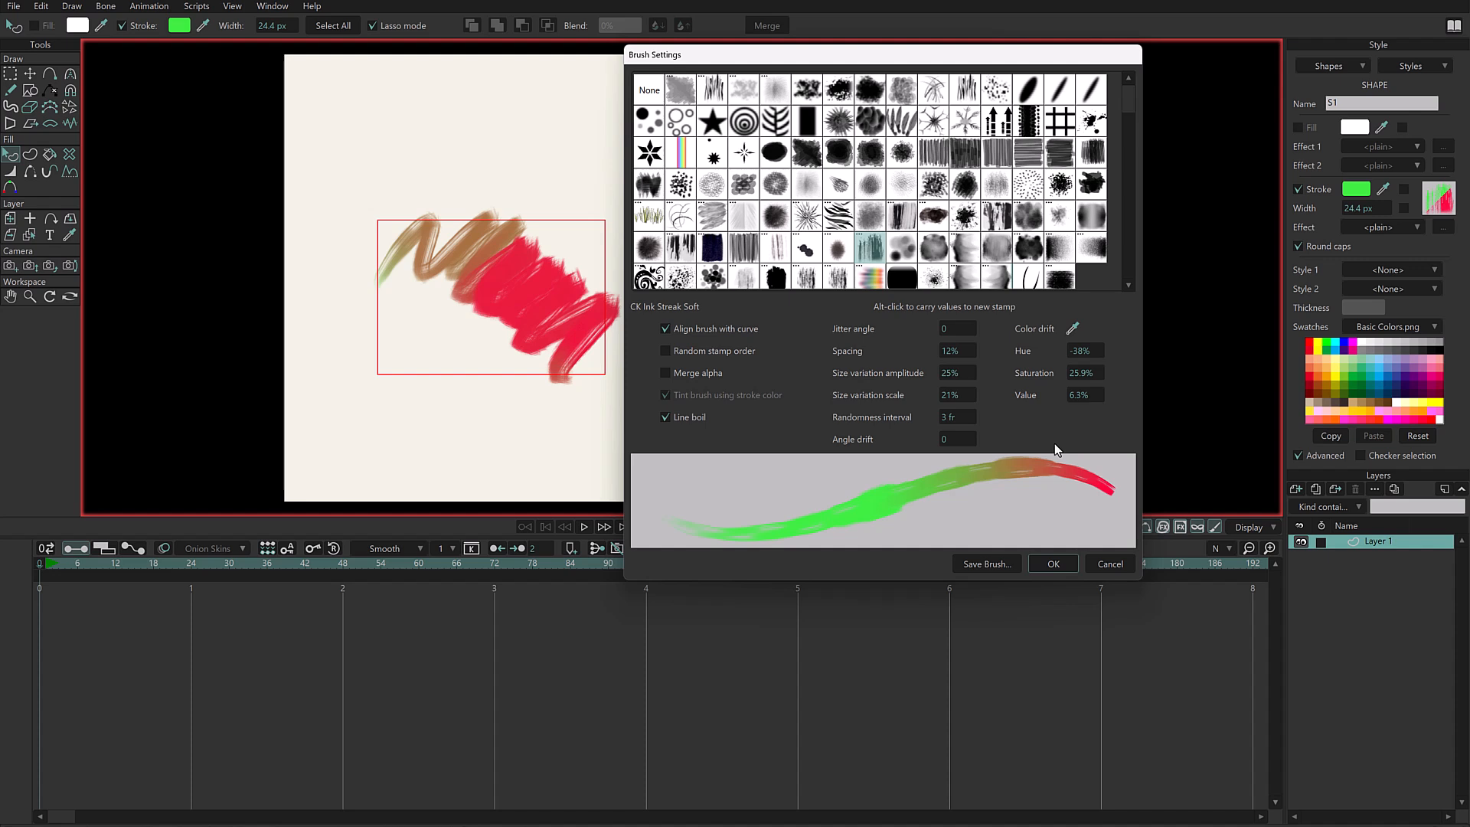
click(1097, 351)
text(0)
key(Tab)
text(0)
key(Tab)
text(0)
key(Tab)
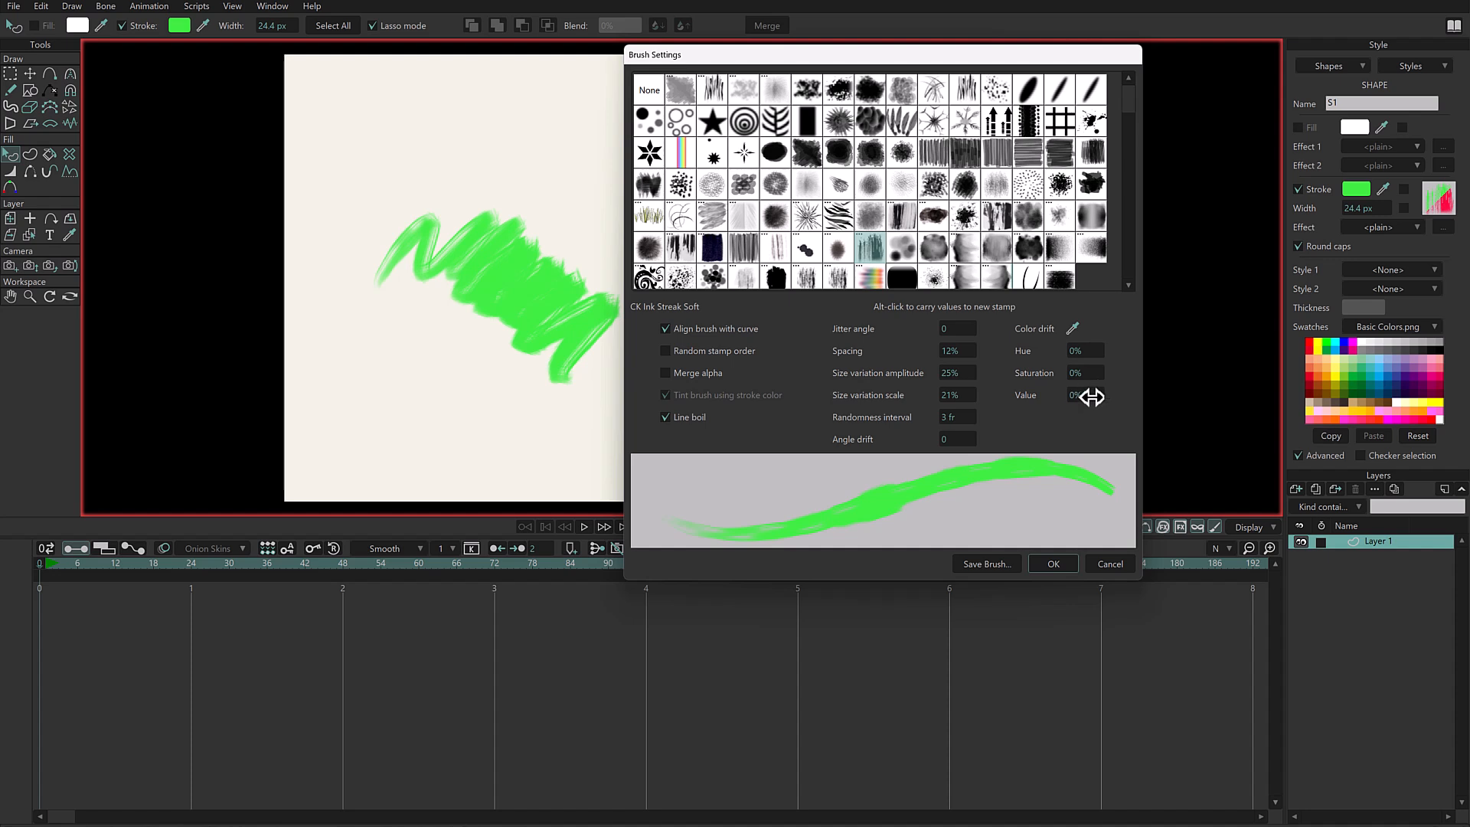
- Set the scribble brush's colour drift to hue 4%, saturation -24% and value -69%, and apply it
mouse_move(1094, 396)
mouse_down()
mouse_move(952, 429)
mouse_move(1091, 395)
mouse_move(967, 428)
mouse_up()
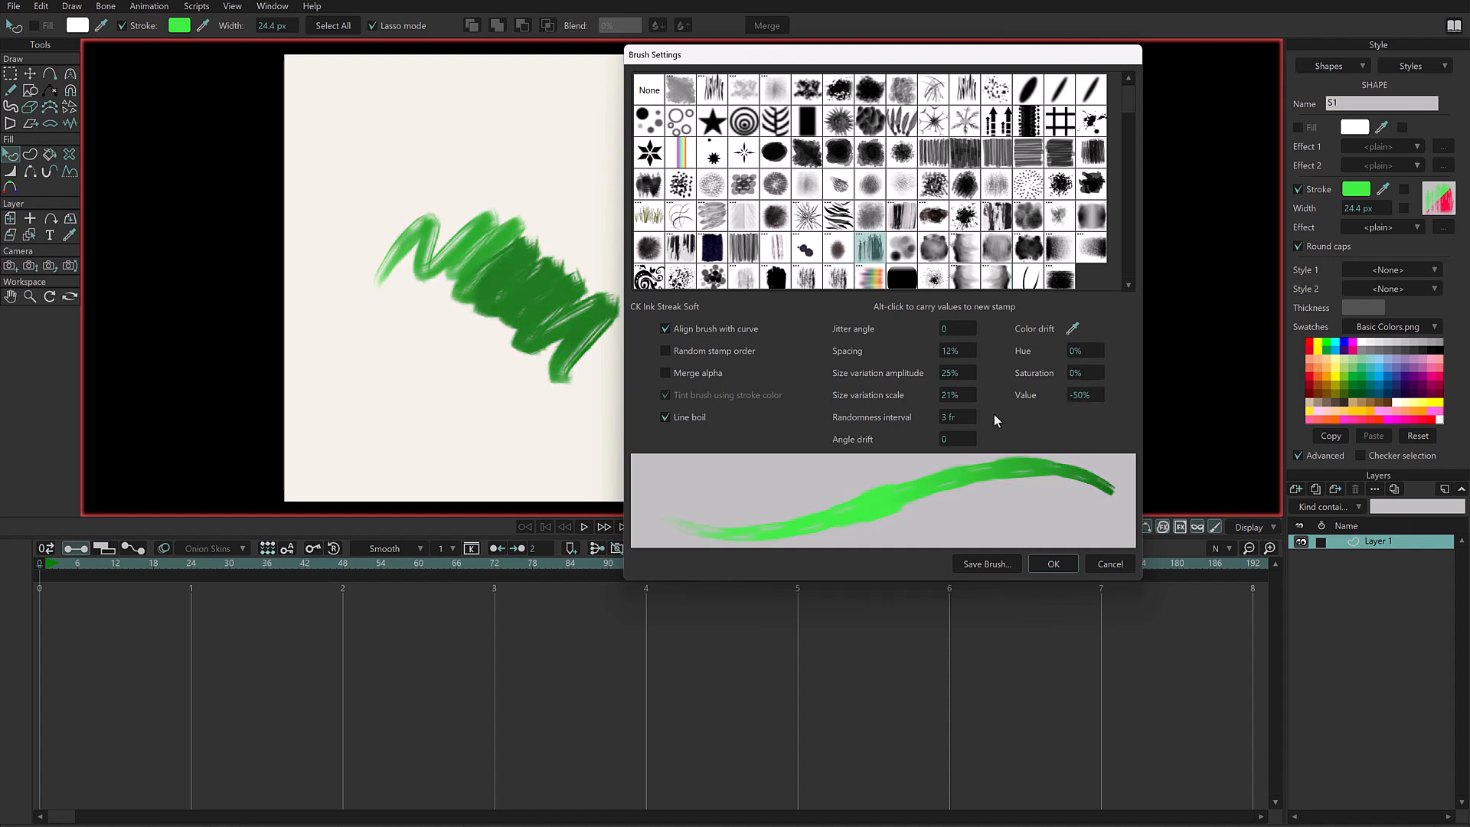
drag(1091, 397, 1087, 398)
mouse_move(957, 499)
mouse_down()
mouse_move(1084, 397)
mouse_move(1083, 370)
mouse_move(1089, 396)
mouse_move(1091, 371)
mouse_move(1004, 375)
mouse_up()
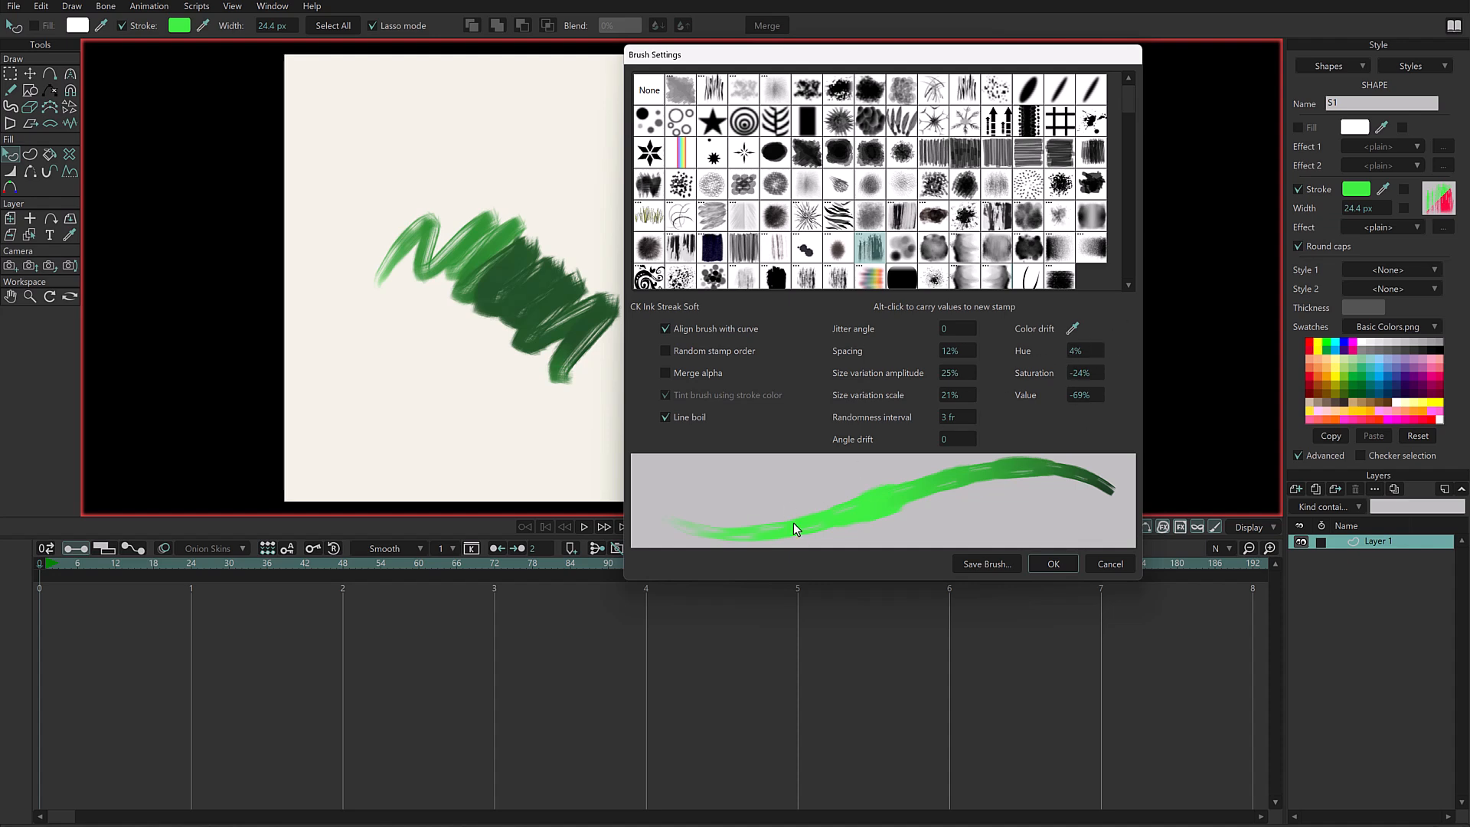
click(1056, 564)
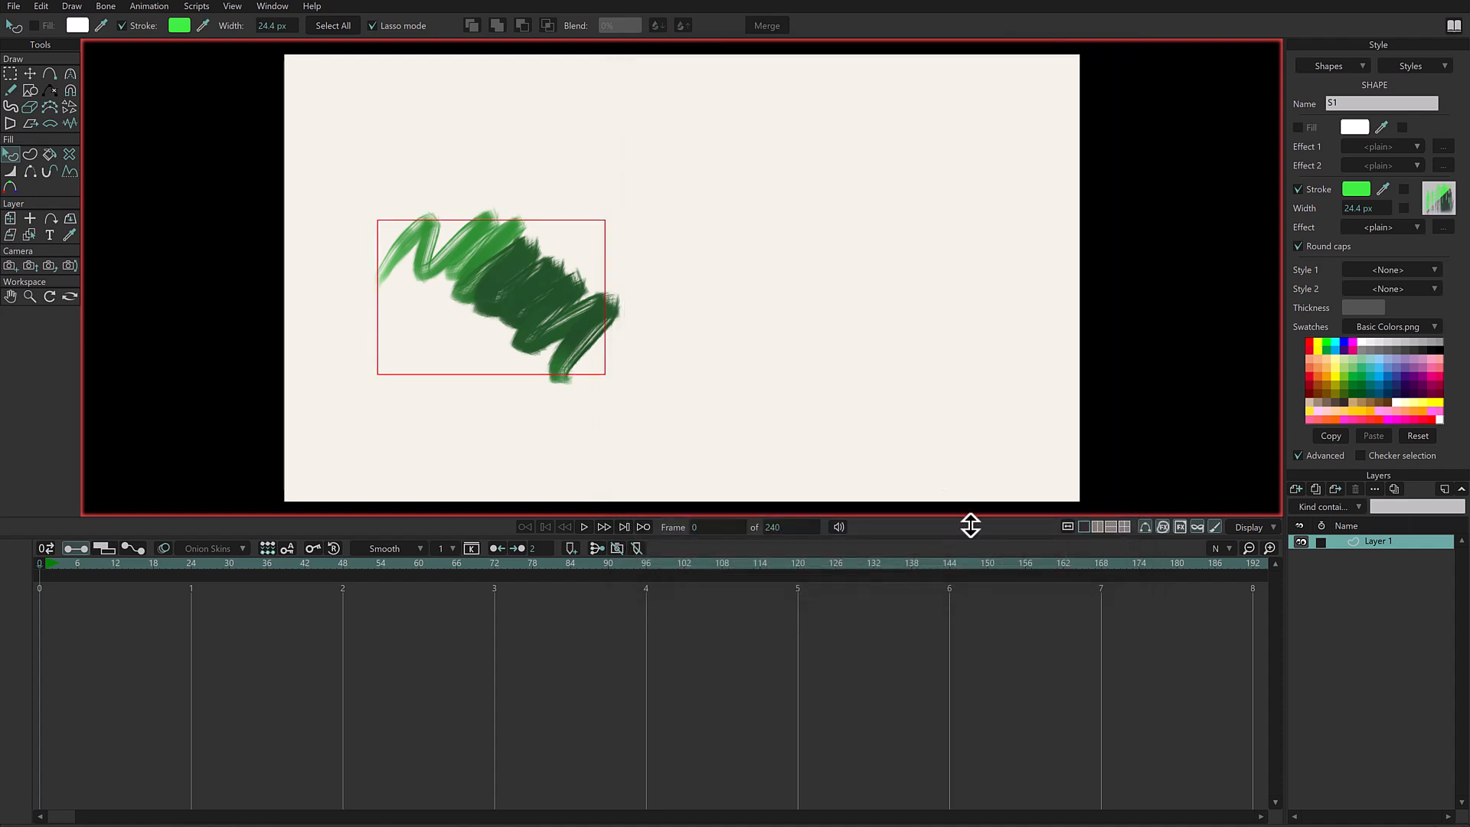
- Scribble two short green freehand strokes, one below the other, just right of the canvas centre
key(f)
mouse_move(732, 204)
mouse_down()
mouse_move(749, 194)
mouse_move(738, 275)
mouse_move(764, 334)
mouse_up()
drag(792, 276, 765, 359)
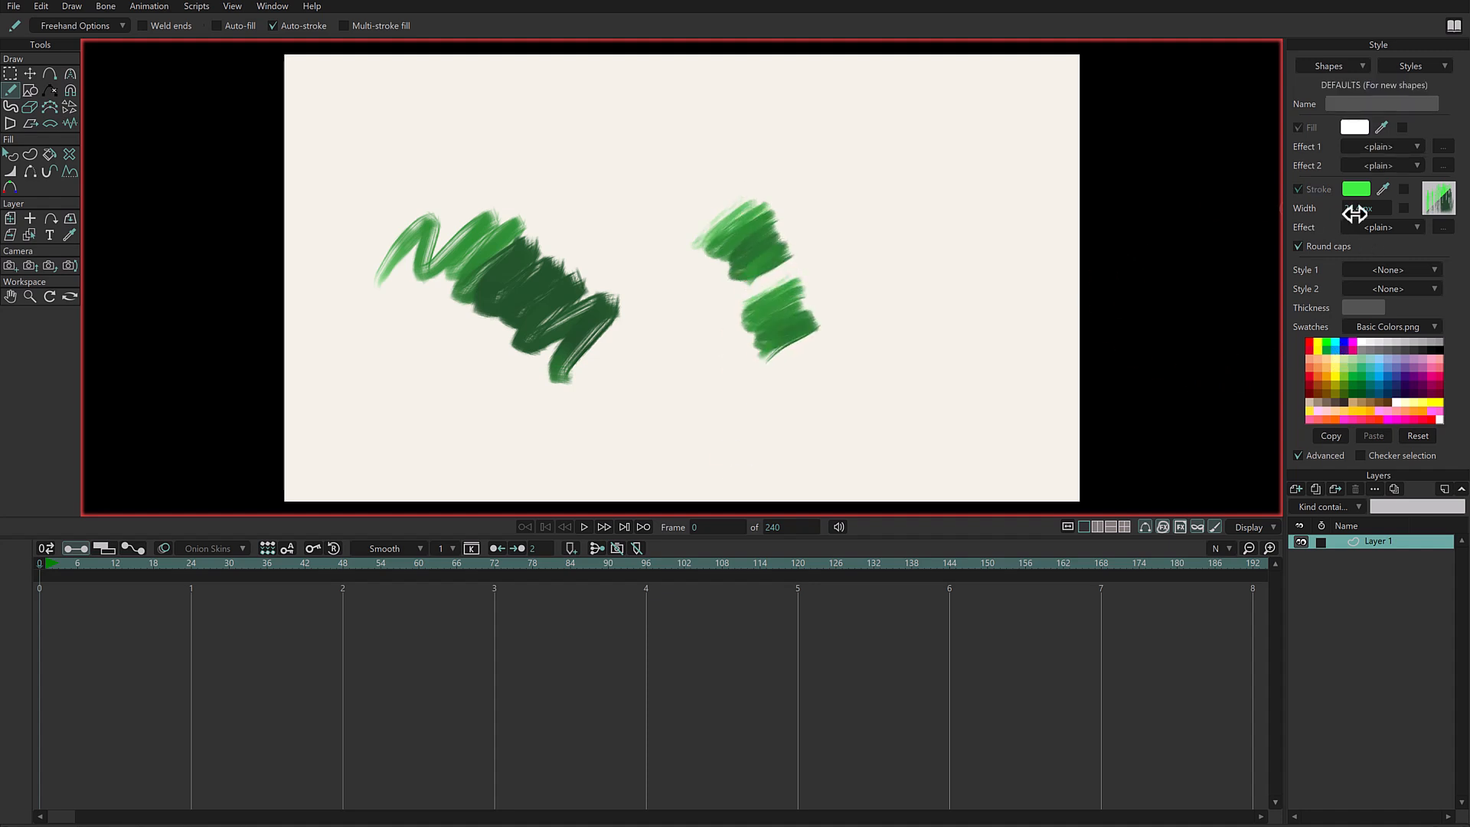
- Scribble freehand strokes around the green ones using the light yellow, pink and orange swatches
click(1334, 368)
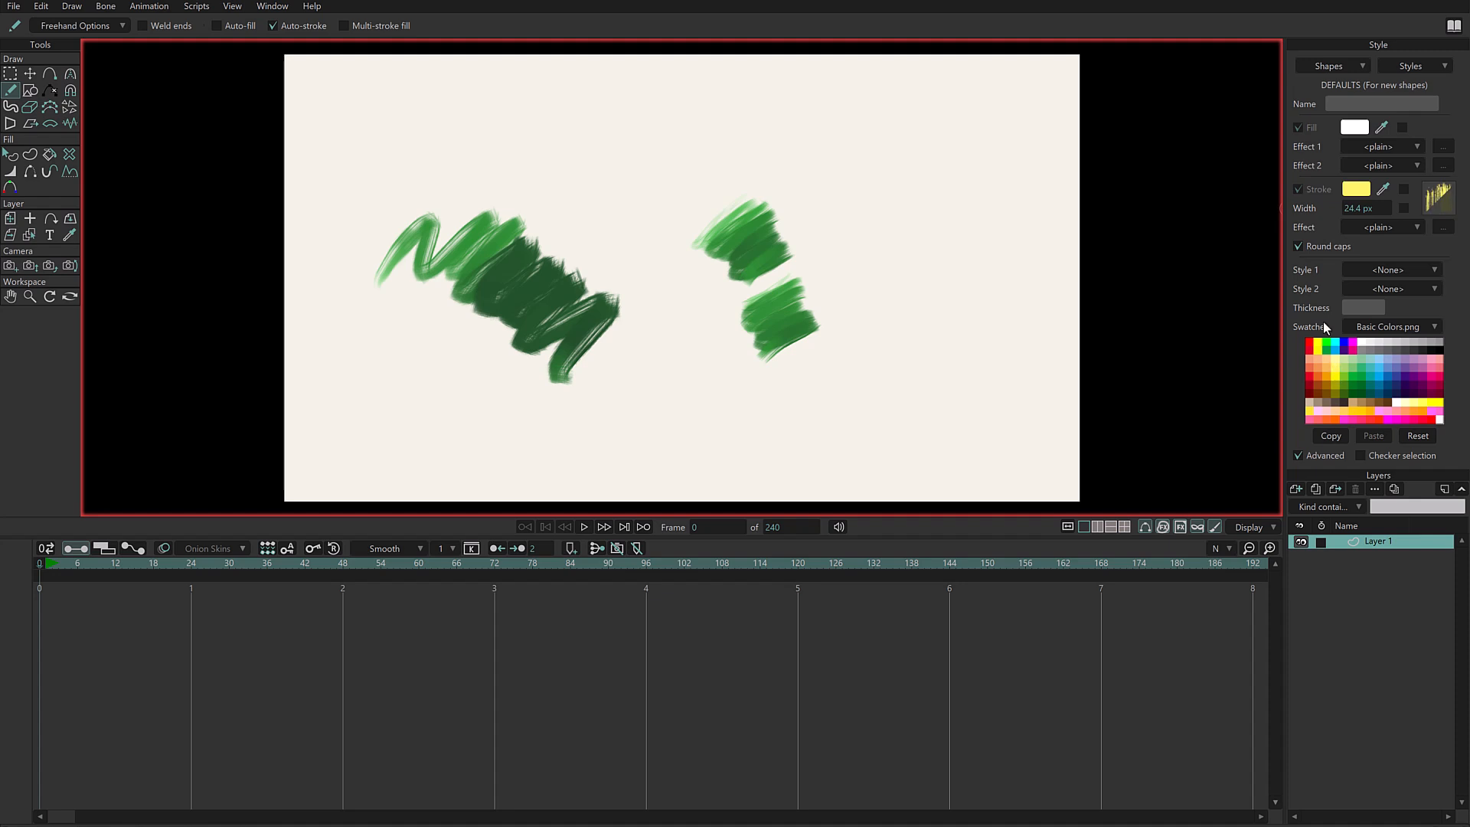
mouse_move(873, 213)
mouse_down()
mouse_move(894, 203)
mouse_move(927, 305)
mouse_up()
click(1352, 346)
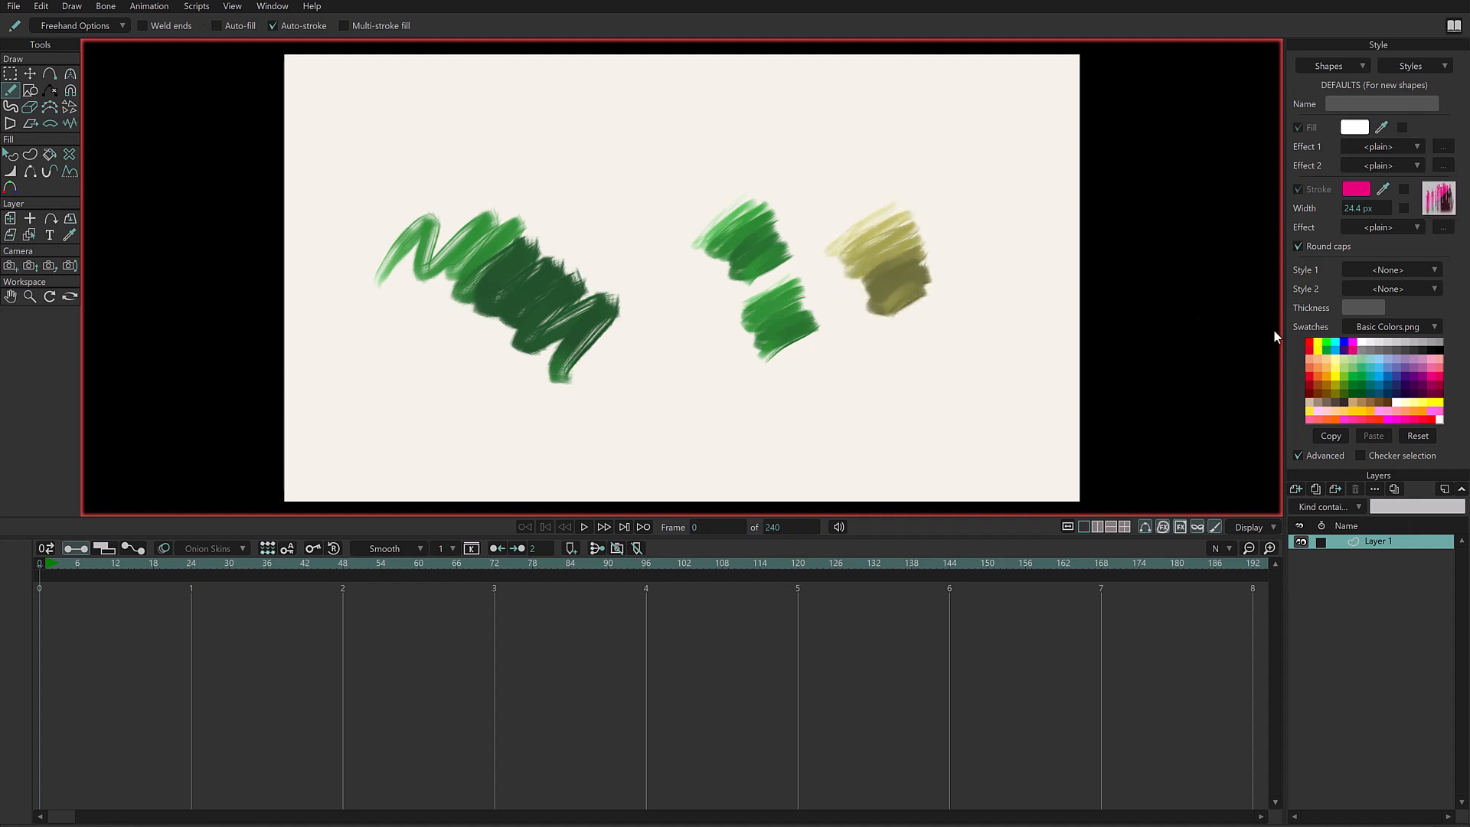
mouse_move(692, 118)
mouse_down()
mouse_move(717, 119)
mouse_move(699, 170)
mouse_move(716, 182)
mouse_up()
click(1316, 374)
mouse_move(616, 330)
mouse_down()
mouse_move(651, 303)
mouse_move(669, 354)
mouse_up()
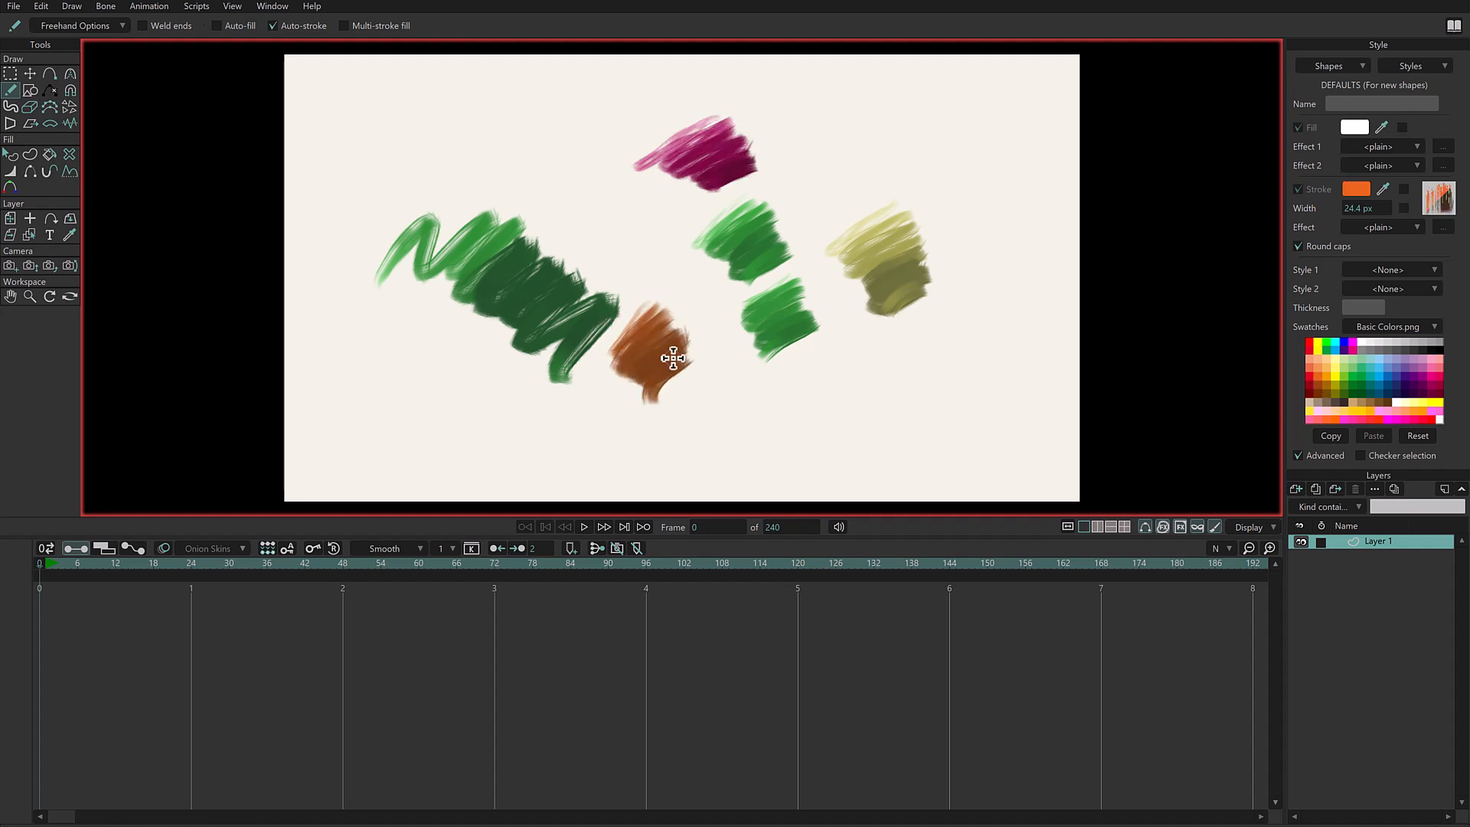
- Scribble a red stroke above the large green scribble and a light blue one near the canvas's upper right
click(1311, 381)
mouse_move(507, 126)
mouse_down()
mouse_move(519, 123)
mouse_move(521, 187)
mouse_move(540, 200)
mouse_up()
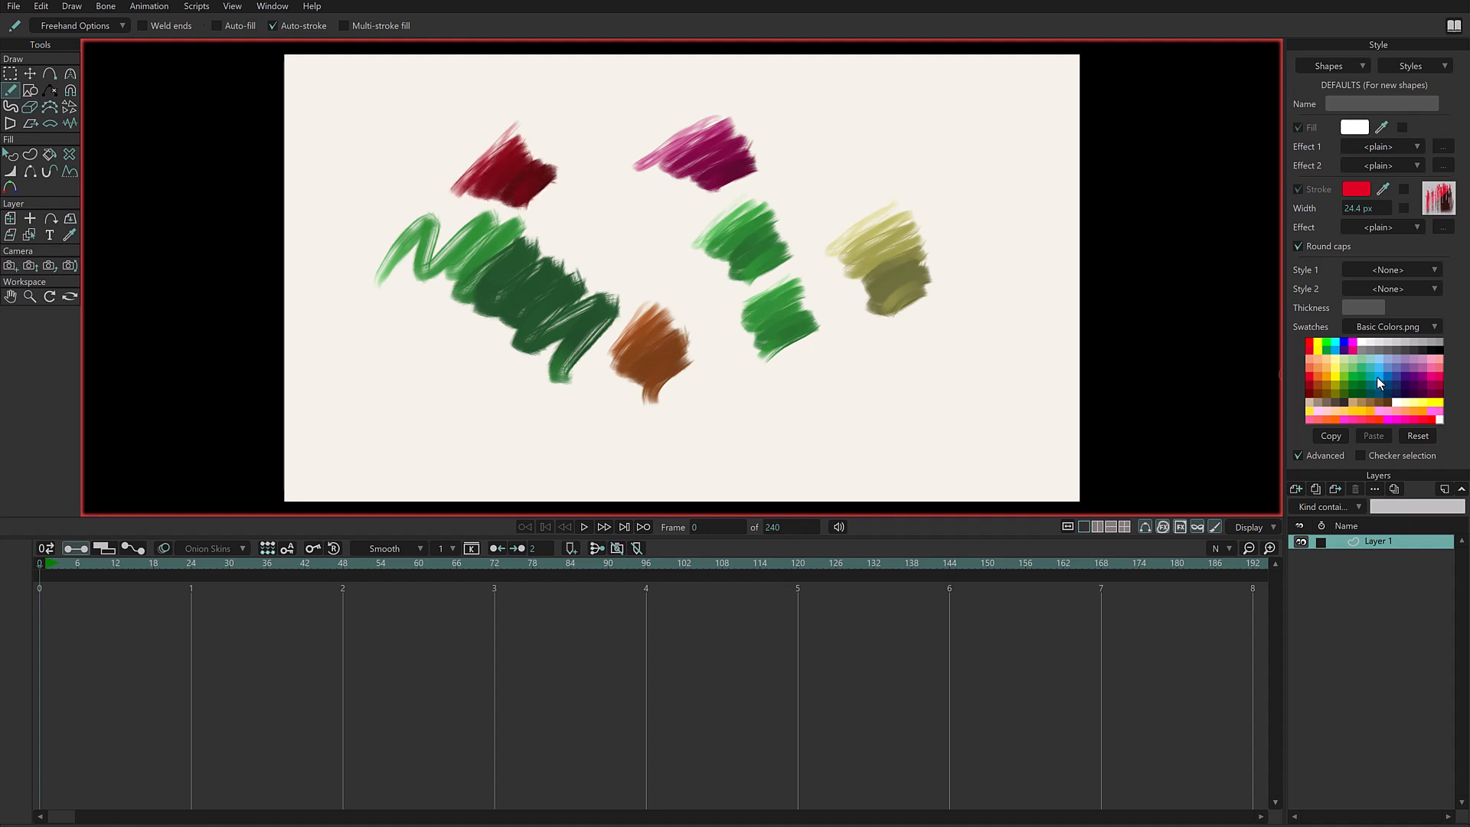
click(1383, 381)
mouse_move(919, 151)
mouse_down()
mouse_move(942, 132)
mouse_move(952, 209)
mouse_up()
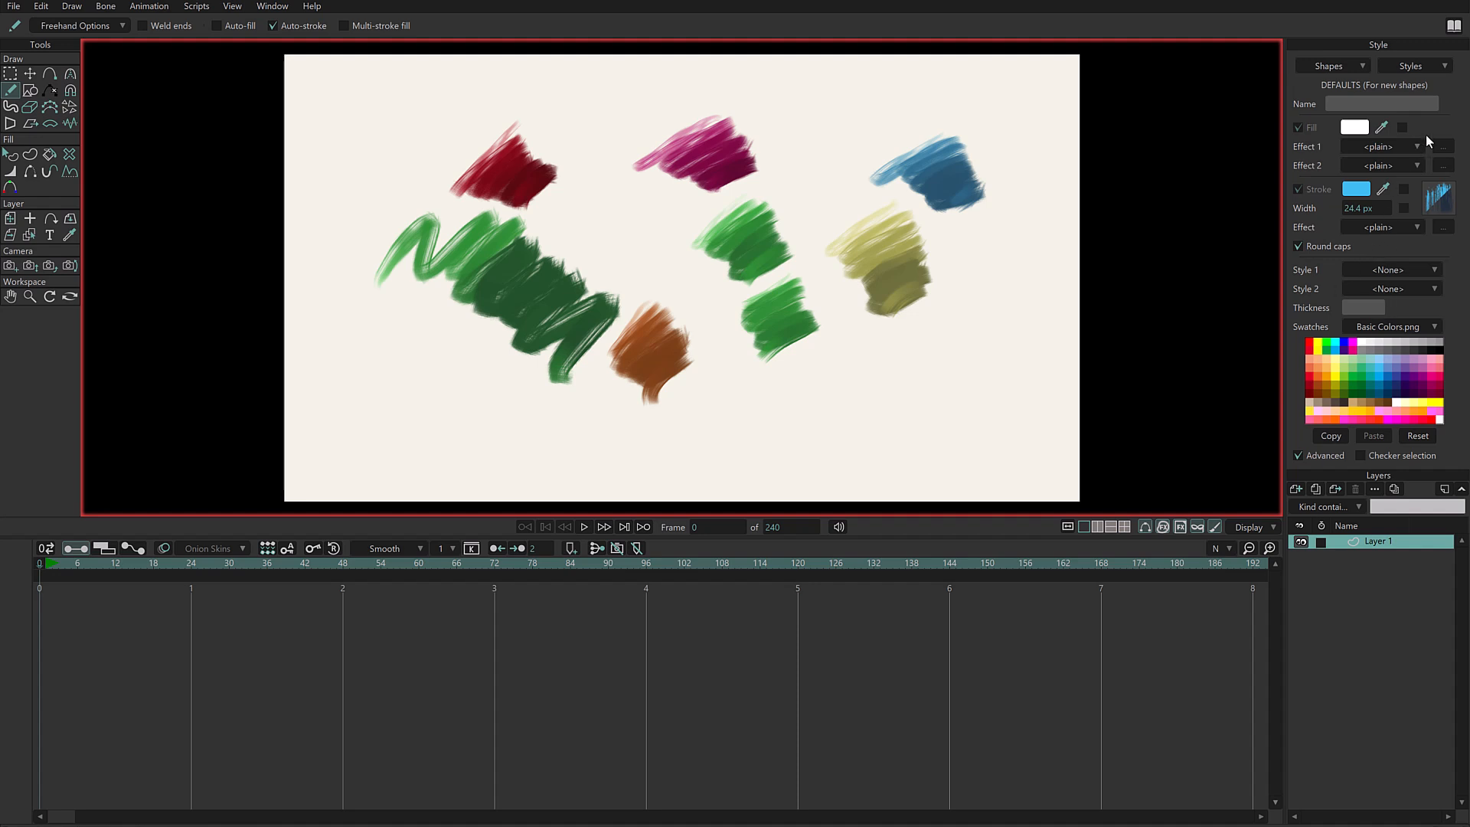
- Set the default stroke colour to magenta and sample the cyan swatch as the brush's colour drift target
click(1360, 193)
click(1057, 174)
click(1087, 360)
click(1438, 201)
mouse_move(1077, 353)
mouse_down()
mouse_move(1093, 337)
mouse_move(1343, 338)
mouse_up()
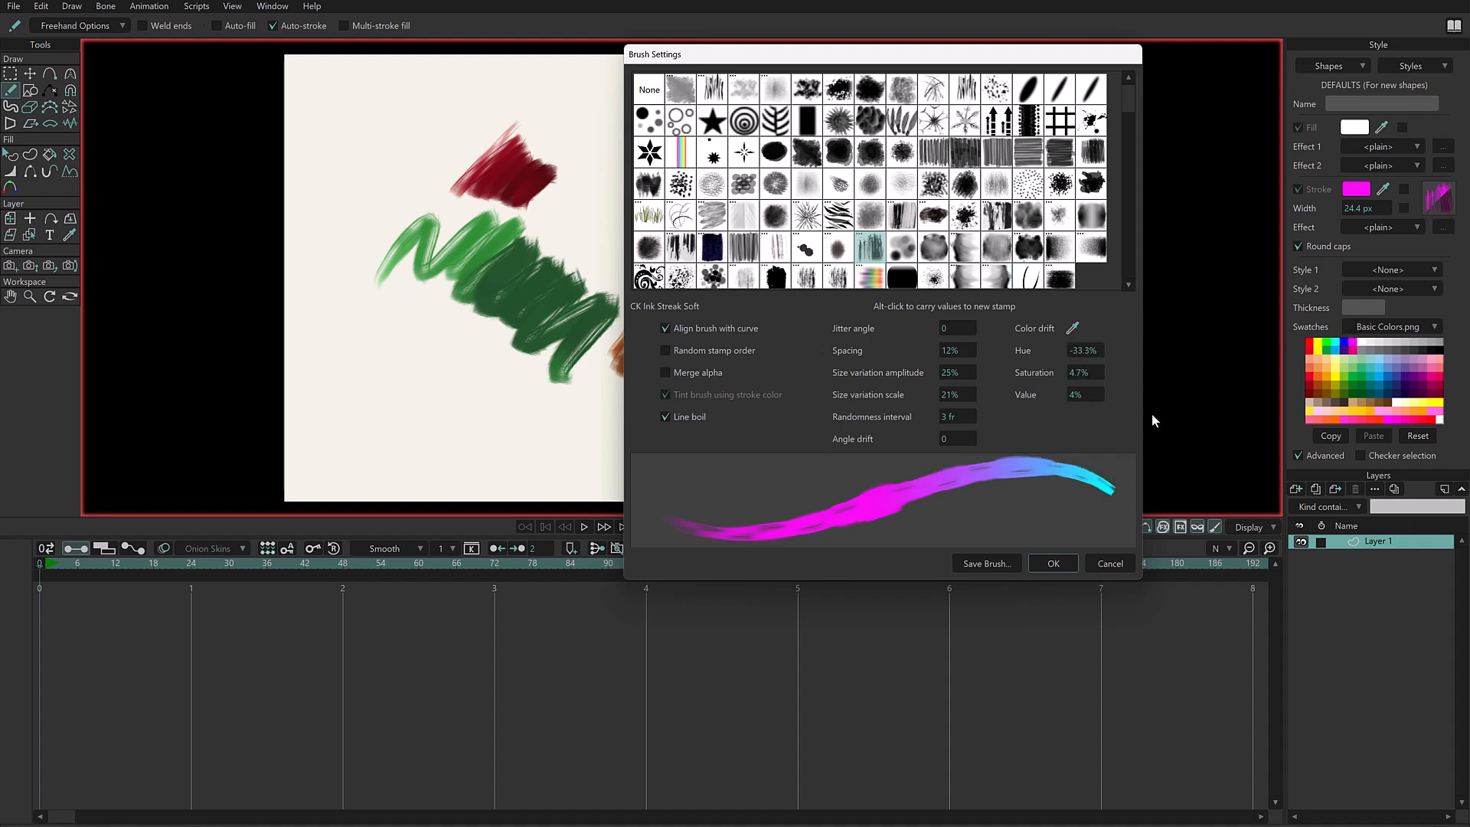
- Set the default stroke colour to lime green and sample the magenta swatch as the brush's colour drift target
click(1112, 564)
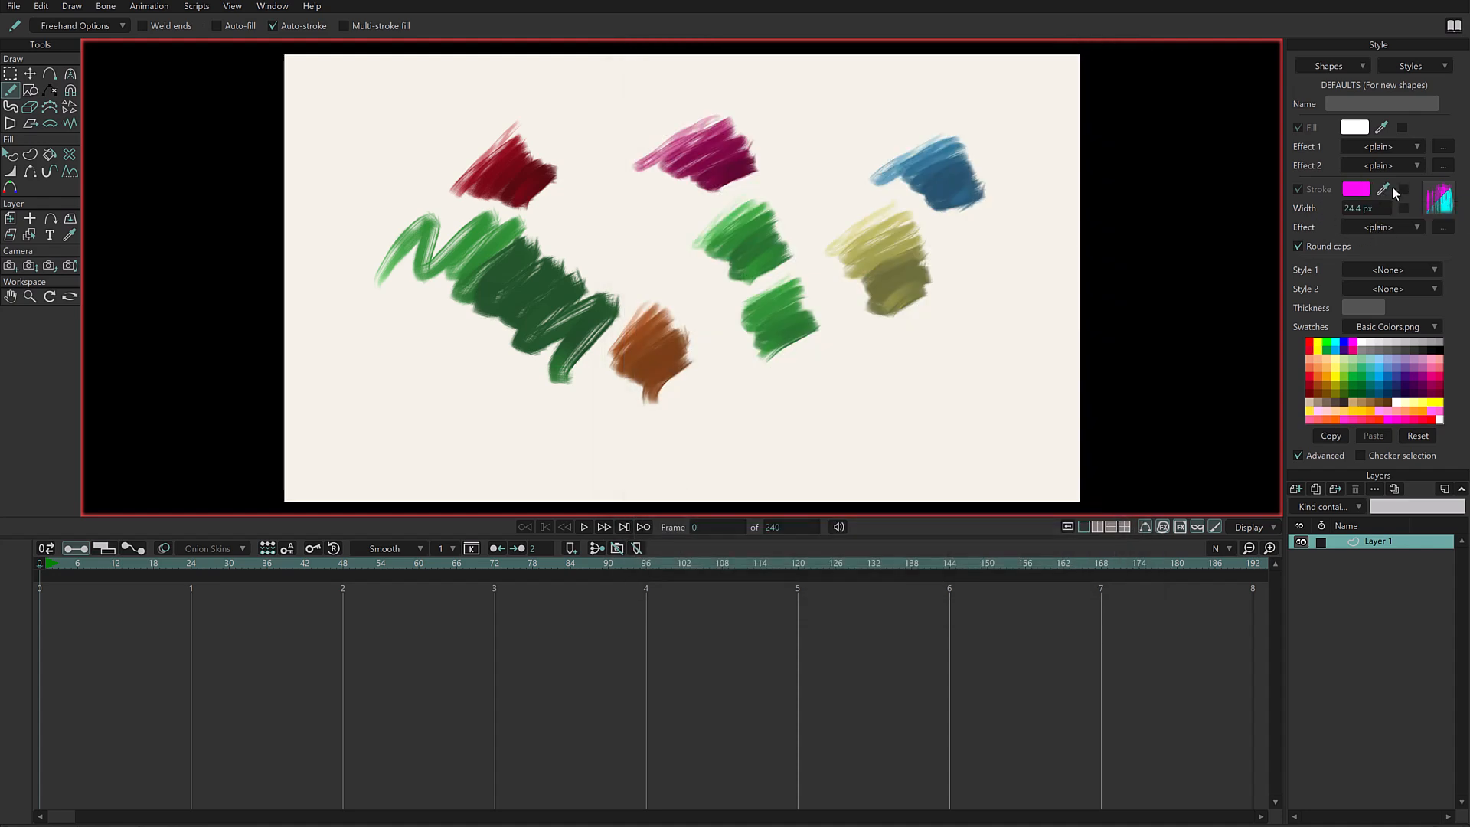
mouse_move(1385, 190)
mouse_down()
mouse_move(1348, 305)
mouse_move(1348, 378)
mouse_up()
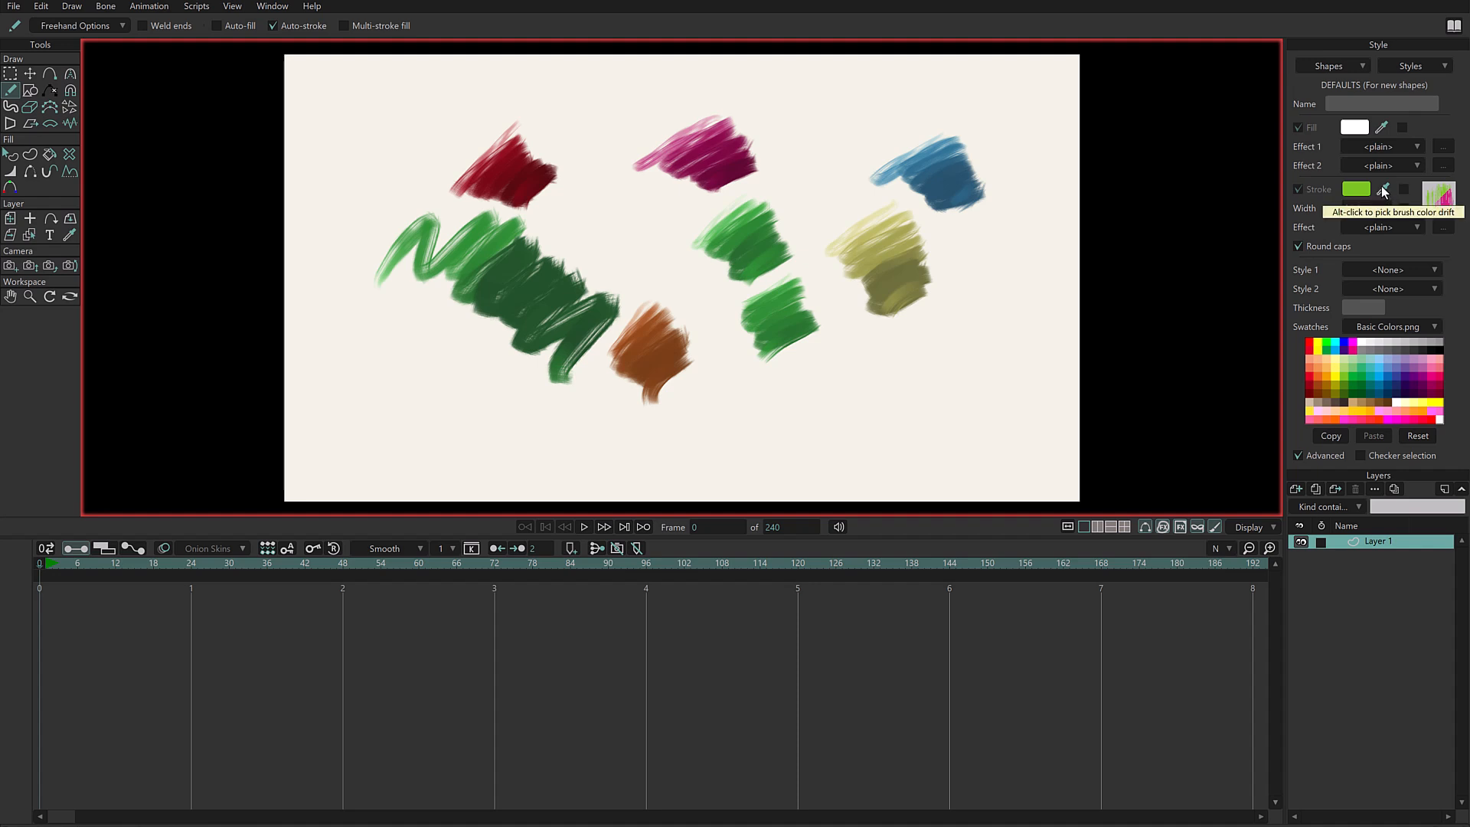
mouse_move(1386, 193)
mouse_down()
mouse_move(1386, 379)
mouse_move(1421, 377)
mouse_move(1358, 348)
mouse_up()
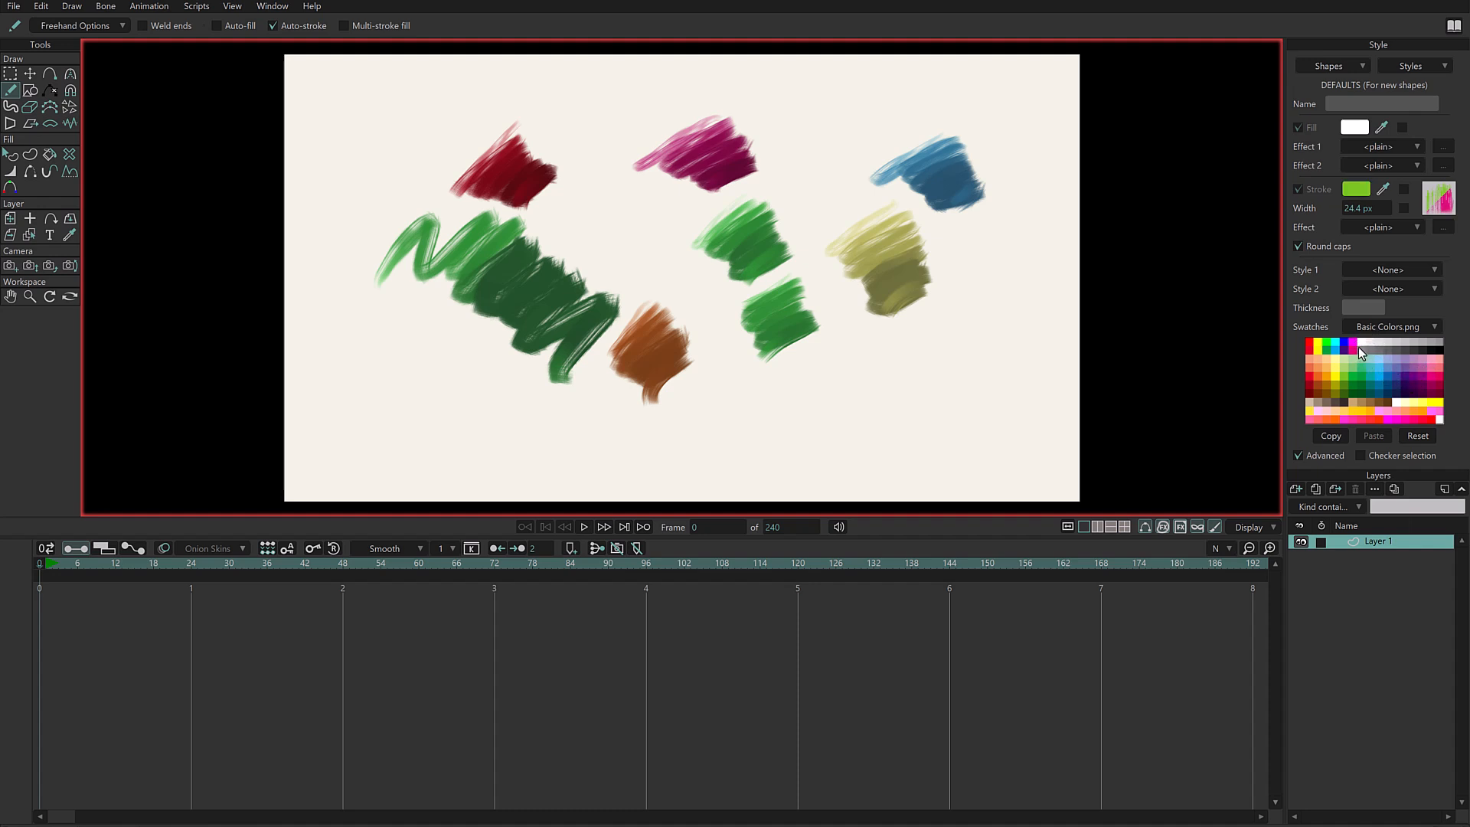
- Sample the red swatch as the brush's drift target and scribble three strokes in the canvas's lower right area
mouse_move(1379, 192)
mouse_down()
mouse_move(1371, 317)
mouse_move(1338, 366)
mouse_move(1411, 374)
mouse_move(1313, 370)
mouse_move(1312, 346)
mouse_up()
drag(856, 364, 907, 343)
drag(788, 375, 841, 430)
mouse_move(971, 266)
mouse_down()
mouse_move(994, 256)
mouse_move(1049, 330)
mouse_up()
- Review the brush's drift values, sample the light purple swatch as drift target and scribble a stroke near the canvas's right edge
click(1439, 201)
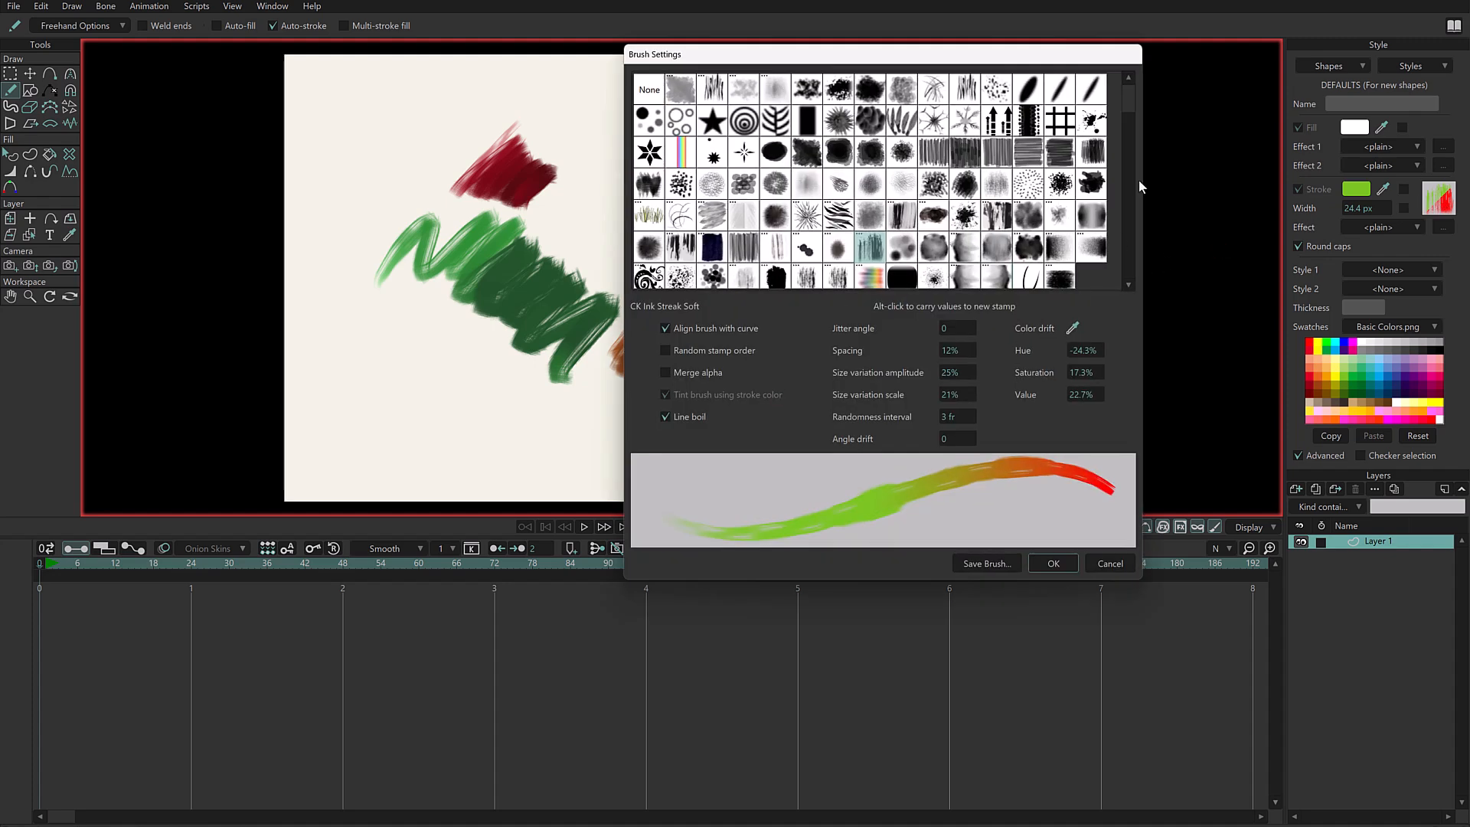
click(1111, 563)
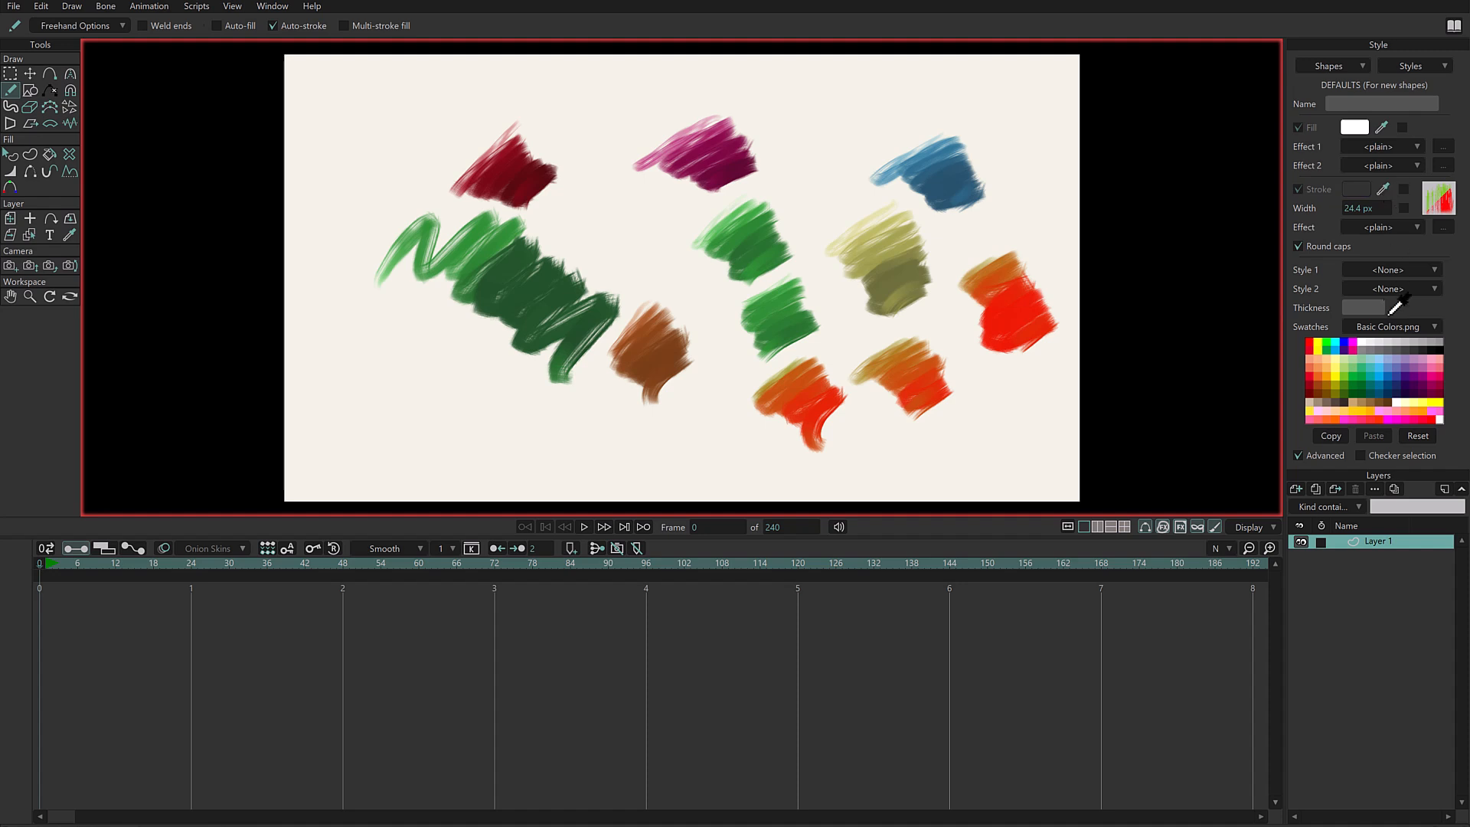
click(1416, 360)
mouse_move(999, 153)
mouse_down()
mouse_move(1038, 168)
mouse_move(1061, 222)
mouse_move(1038, 265)
mouse_up()
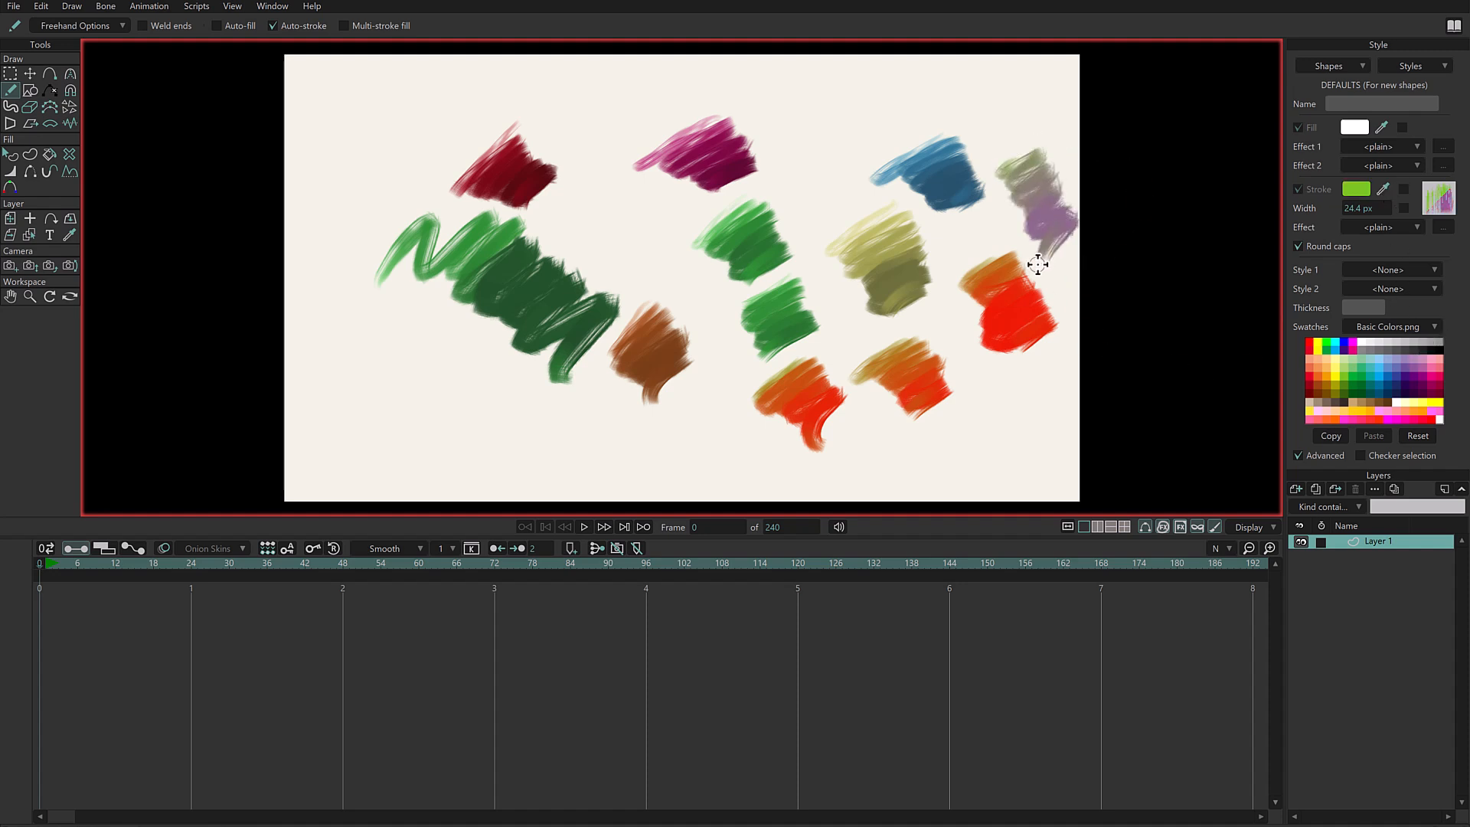
- Delete all strokes on the layer and scribble a single green-to-purple freehand stroke at the canvas centre
key(ctrl+a)
key(Delete)
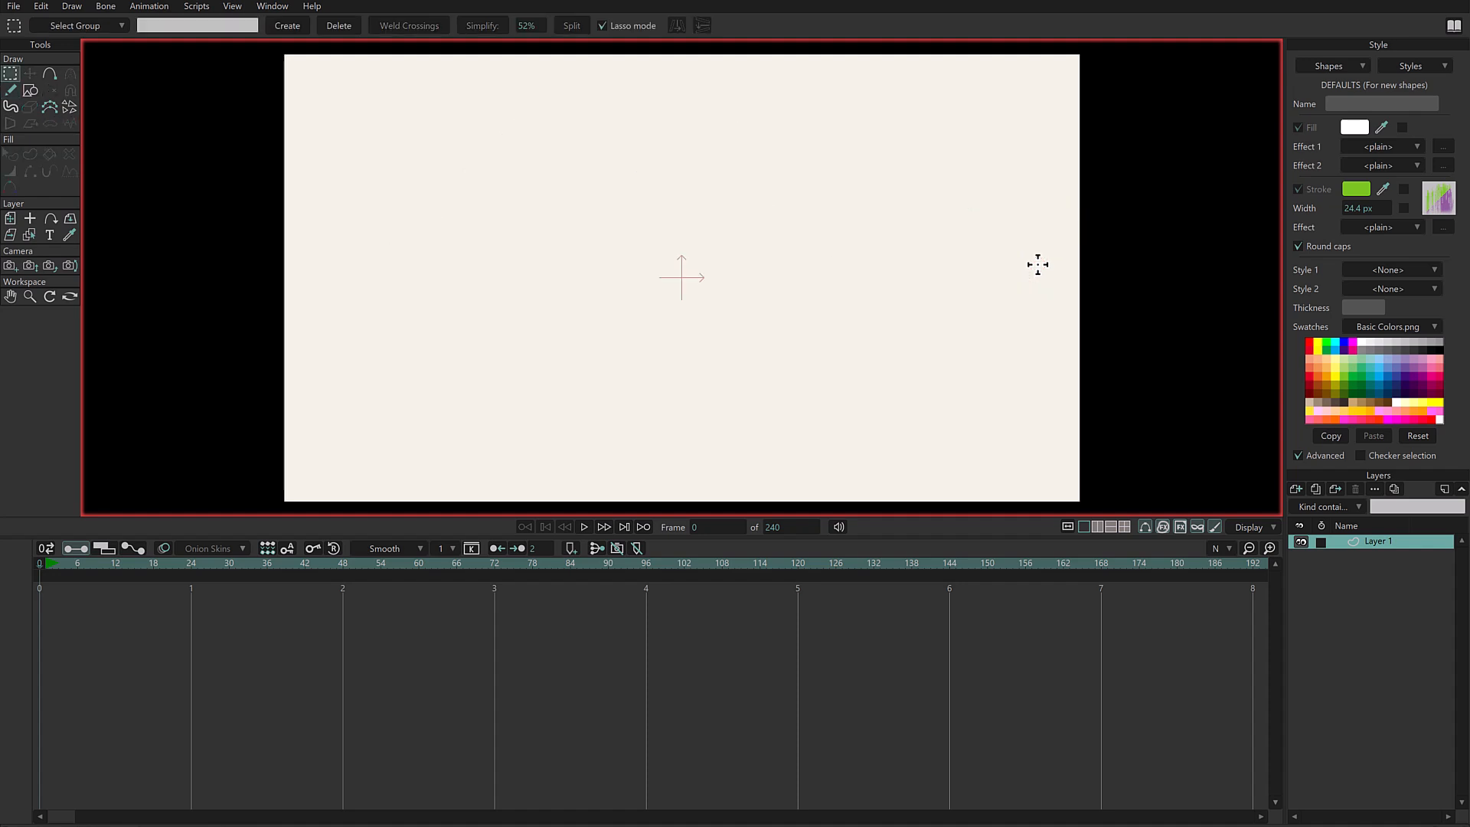
mouse_move(529, 196)
mouse_down()
mouse_move(452, 265)
mouse_move(582, 184)
mouse_move(659, 230)
mouse_move(638, 268)
mouse_up()
key(ctrl+z)
mouse_move(650, 212)
mouse_down()
mouse_move(585, 261)
mouse_move(671, 232)
mouse_move(696, 258)
mouse_move(682, 295)
mouse_up()
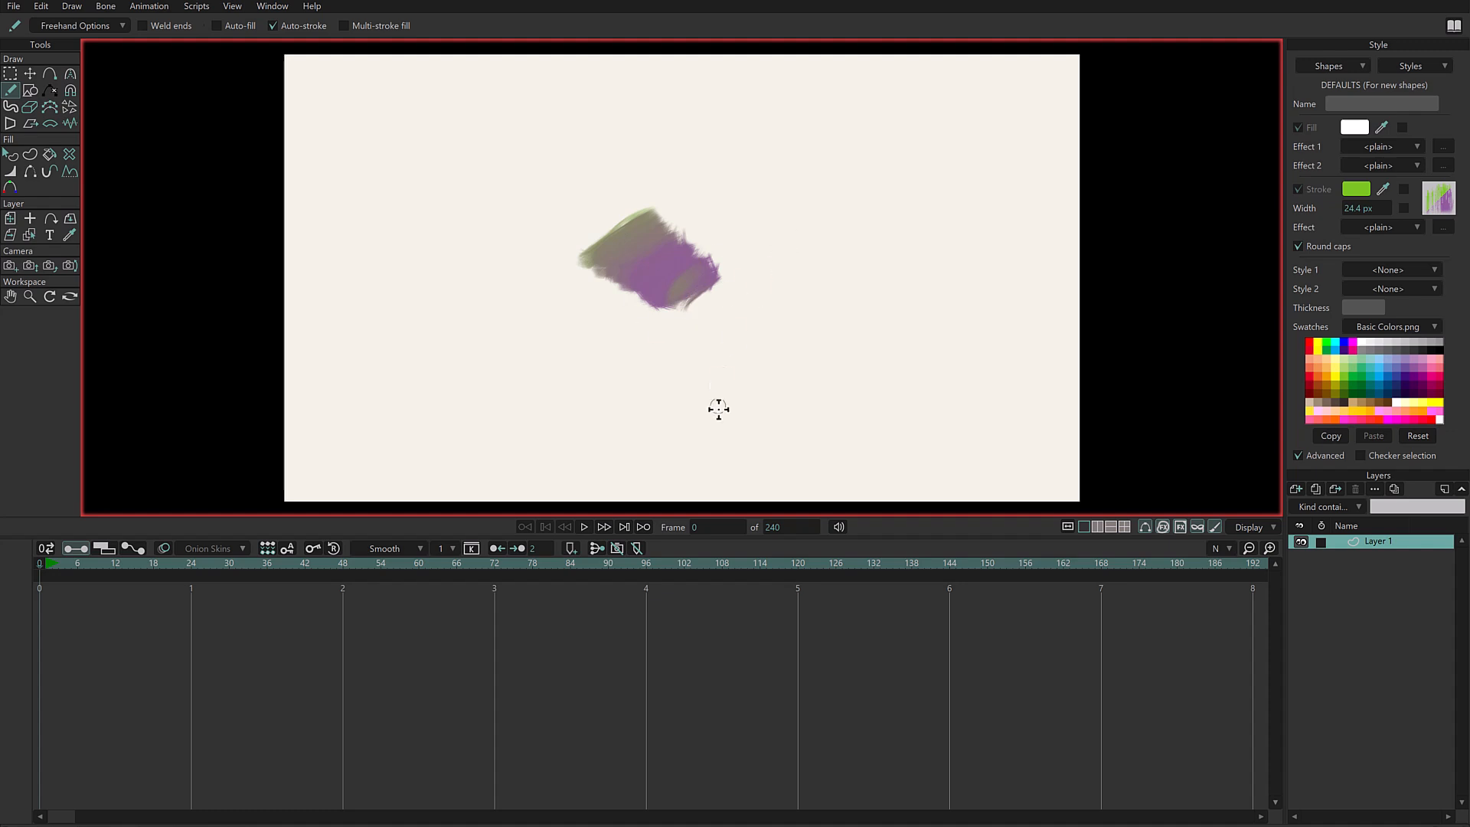
- Pull two of the scribble's upper points outward to the right and adjust the curvature handles at the farthest point
key(t)
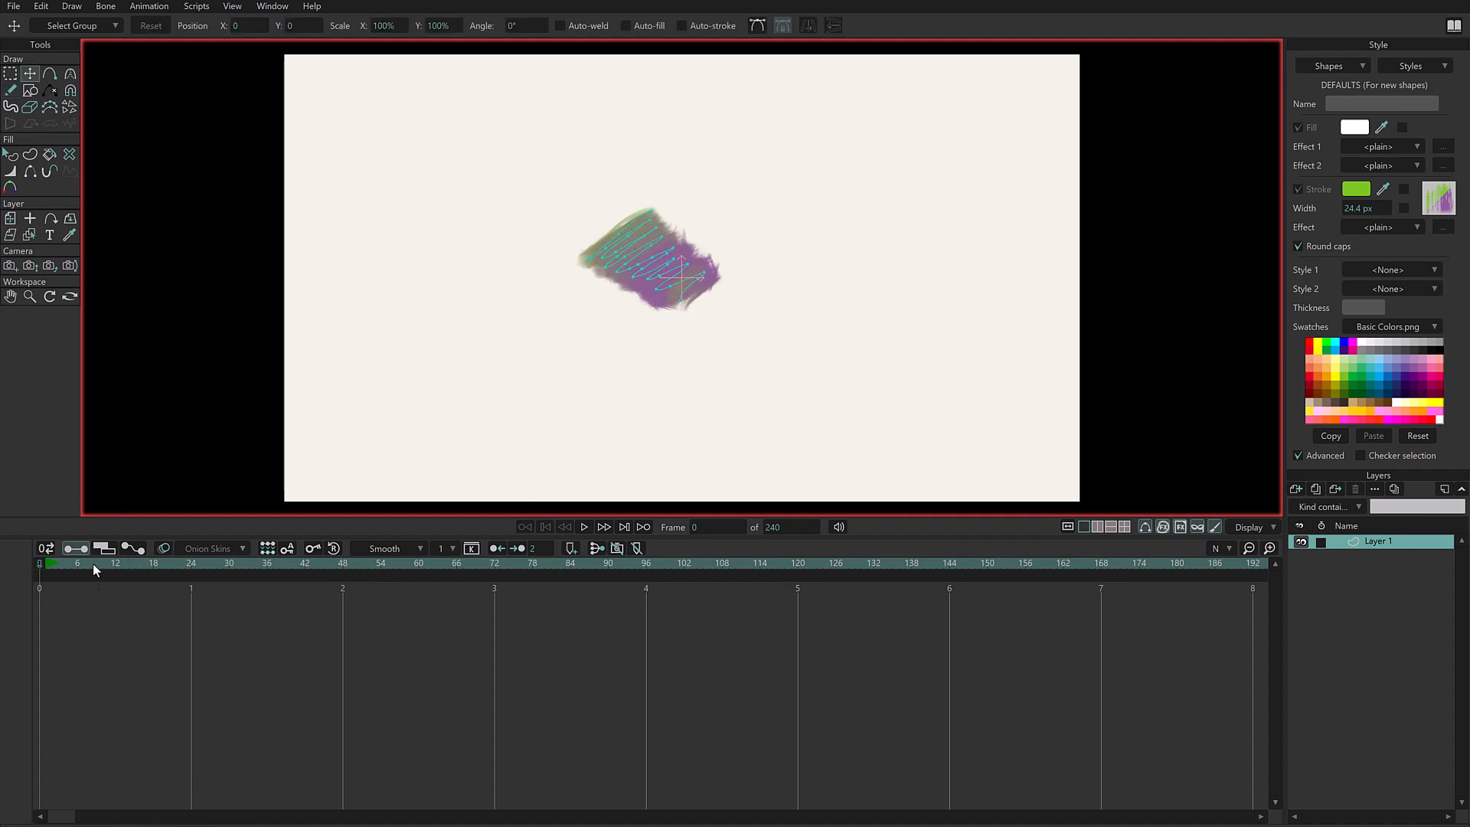
scroll(787, 256, up, 2)
scroll(564, 236, up, 2)
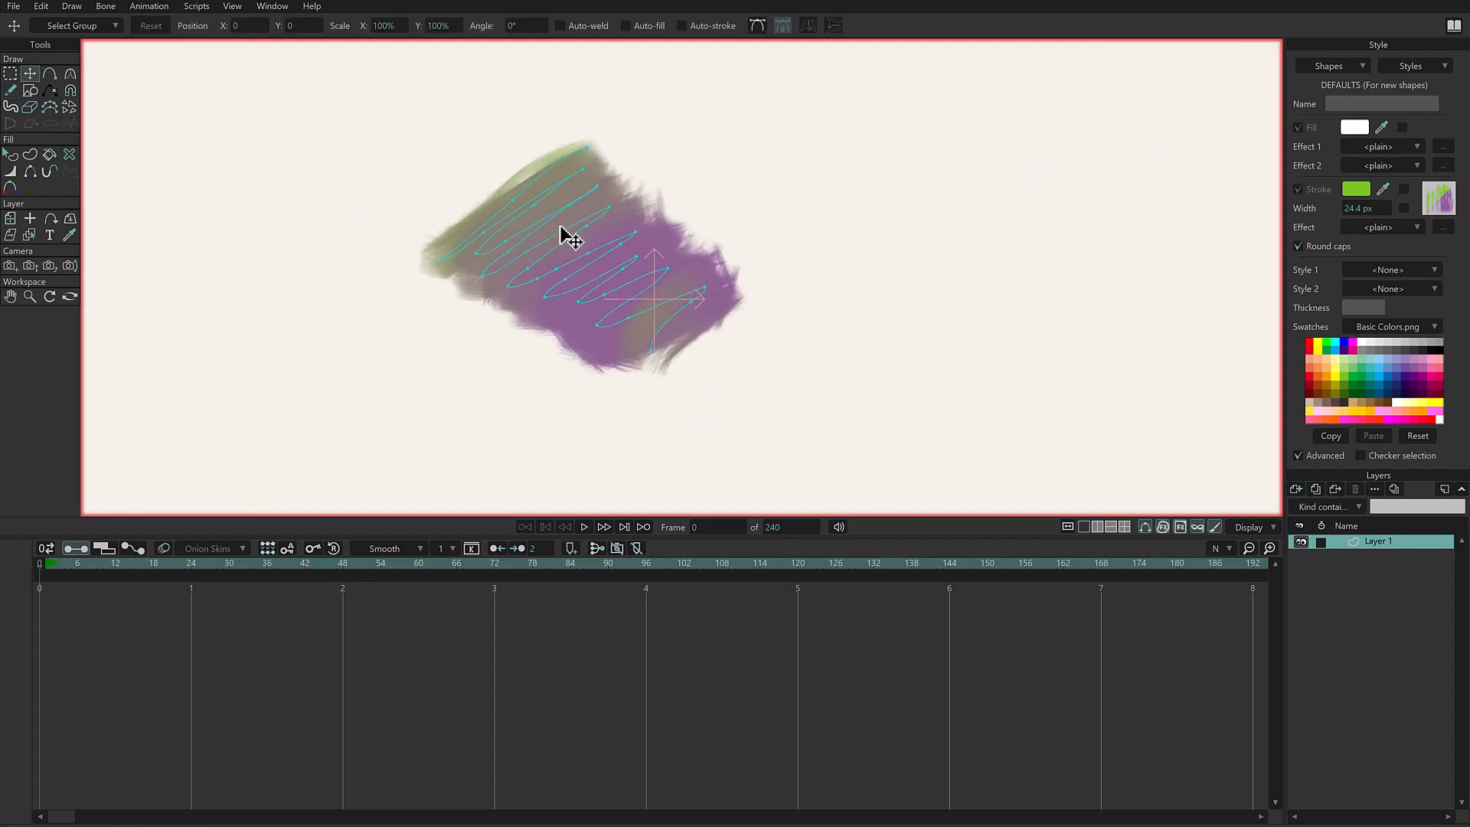
mouse_move(614, 187)
mouse_down()
mouse_move(642, 166)
mouse_move(748, 168)
mouse_move(785, 186)
mouse_move(785, 167)
mouse_up()
key(c)
mouse_move(752, 81)
mouse_down()
mouse_move(701, 149)
mouse_move(728, 186)
mouse_move(727, 172)
mouse_up()
drag(701, 148, 701, 173)
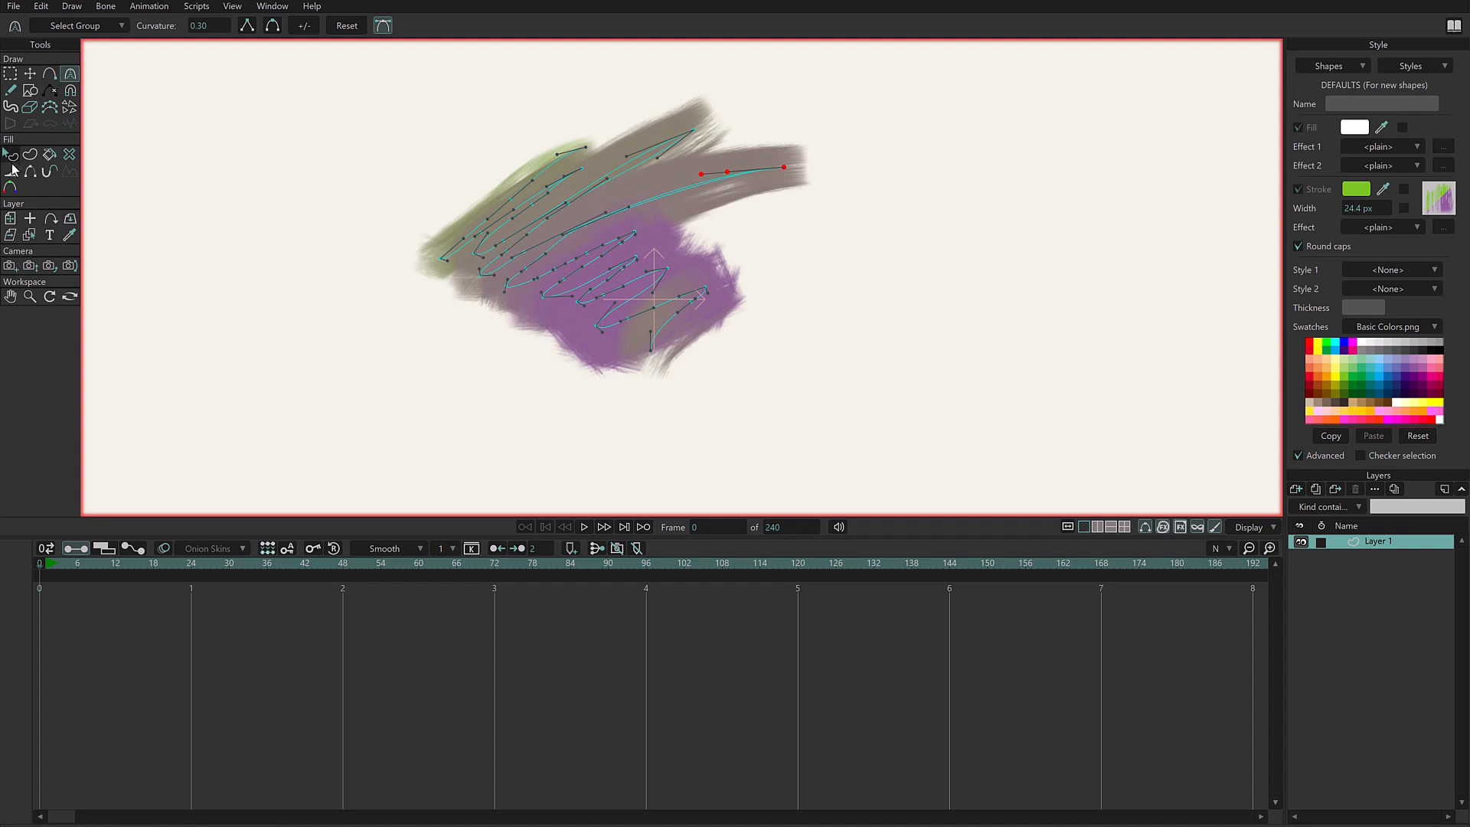
- Switch the Line Width tool's magnet mode off and widen the scribble's far-right tip point to 167.2%
click(11, 169)
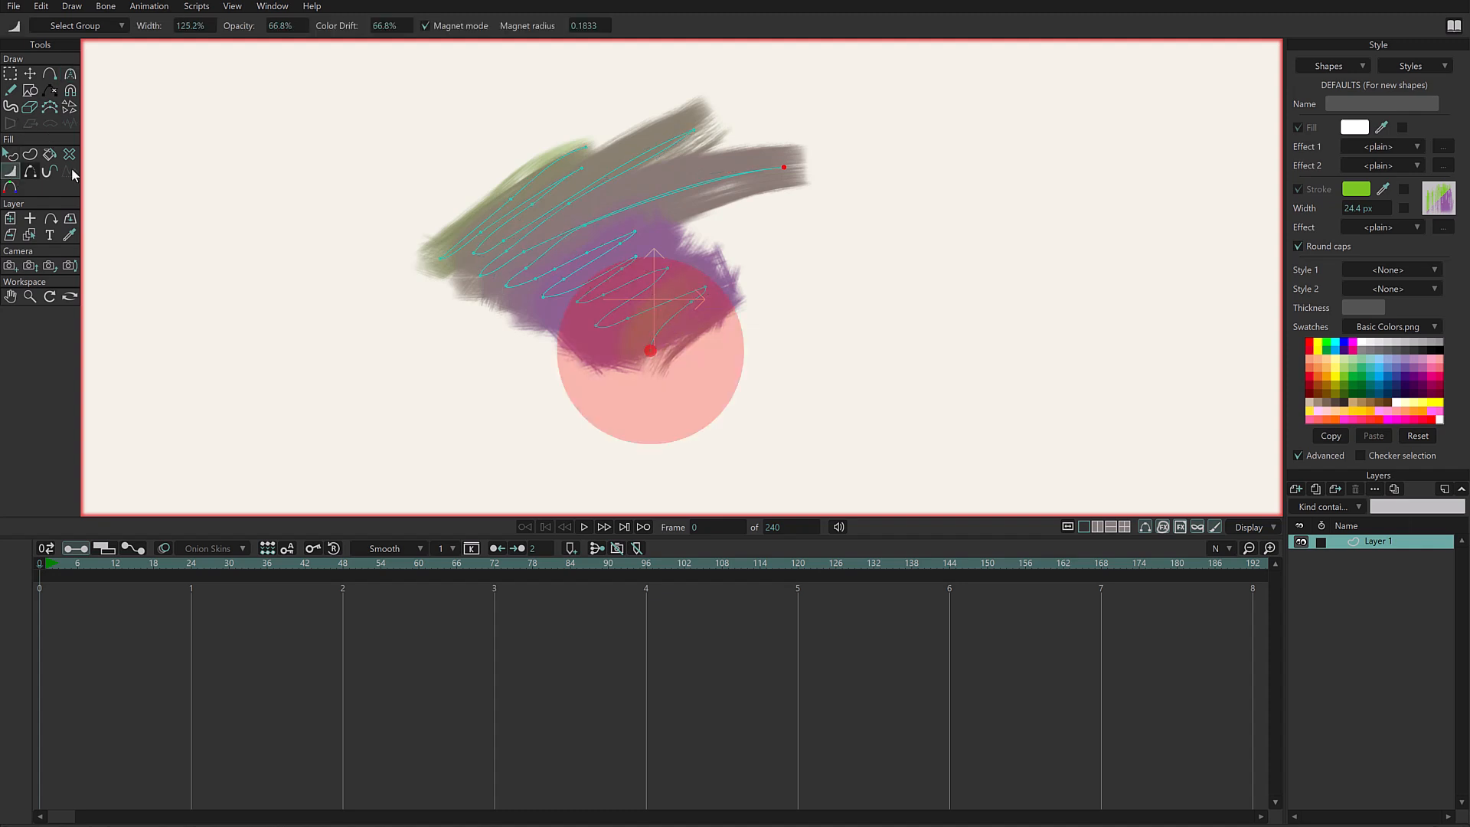
click(469, 27)
mouse_move(783, 167)
mouse_down()
mouse_move(794, 173)
mouse_move(780, 169)
mouse_up()
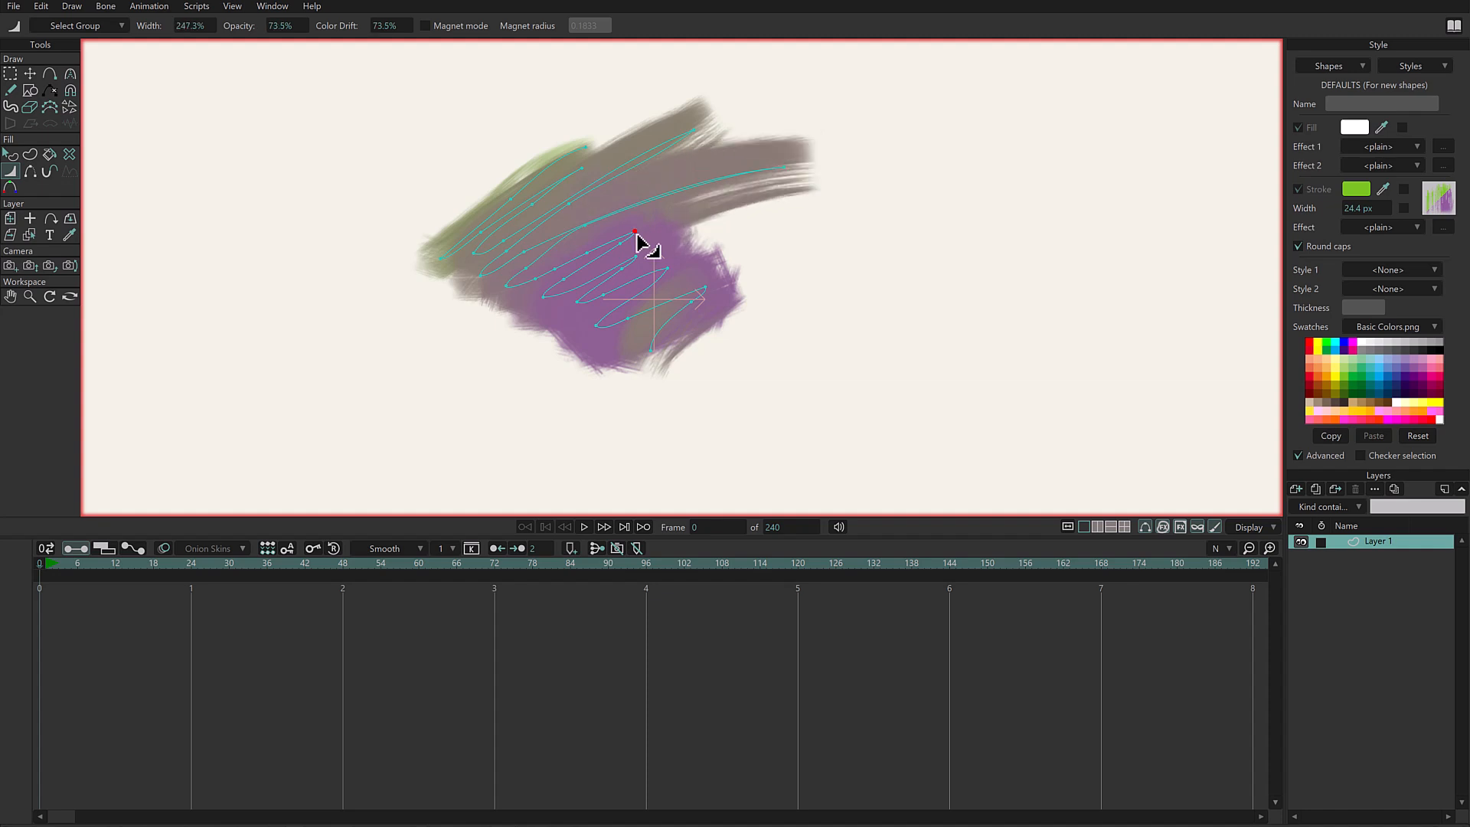
mouse_move(739, 286)
mouse_down()
mouse_move(726, 281)
mouse_move(613, 443)
mouse_up()
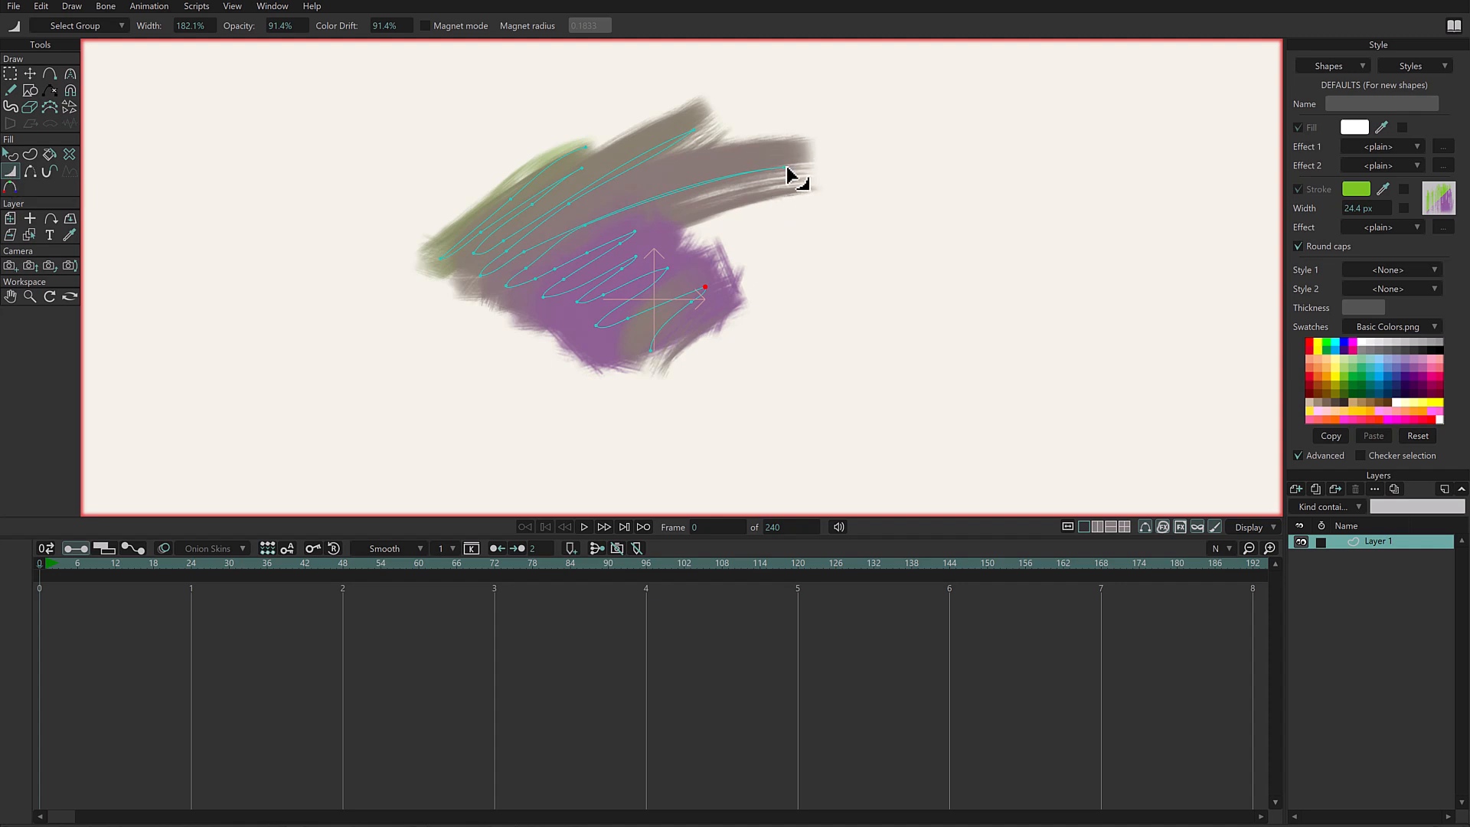
- Set the far-right tip point's opacity to 100%, and try a colour drift of 0% before setting it to 100%
drag(786, 168, 787, 168)
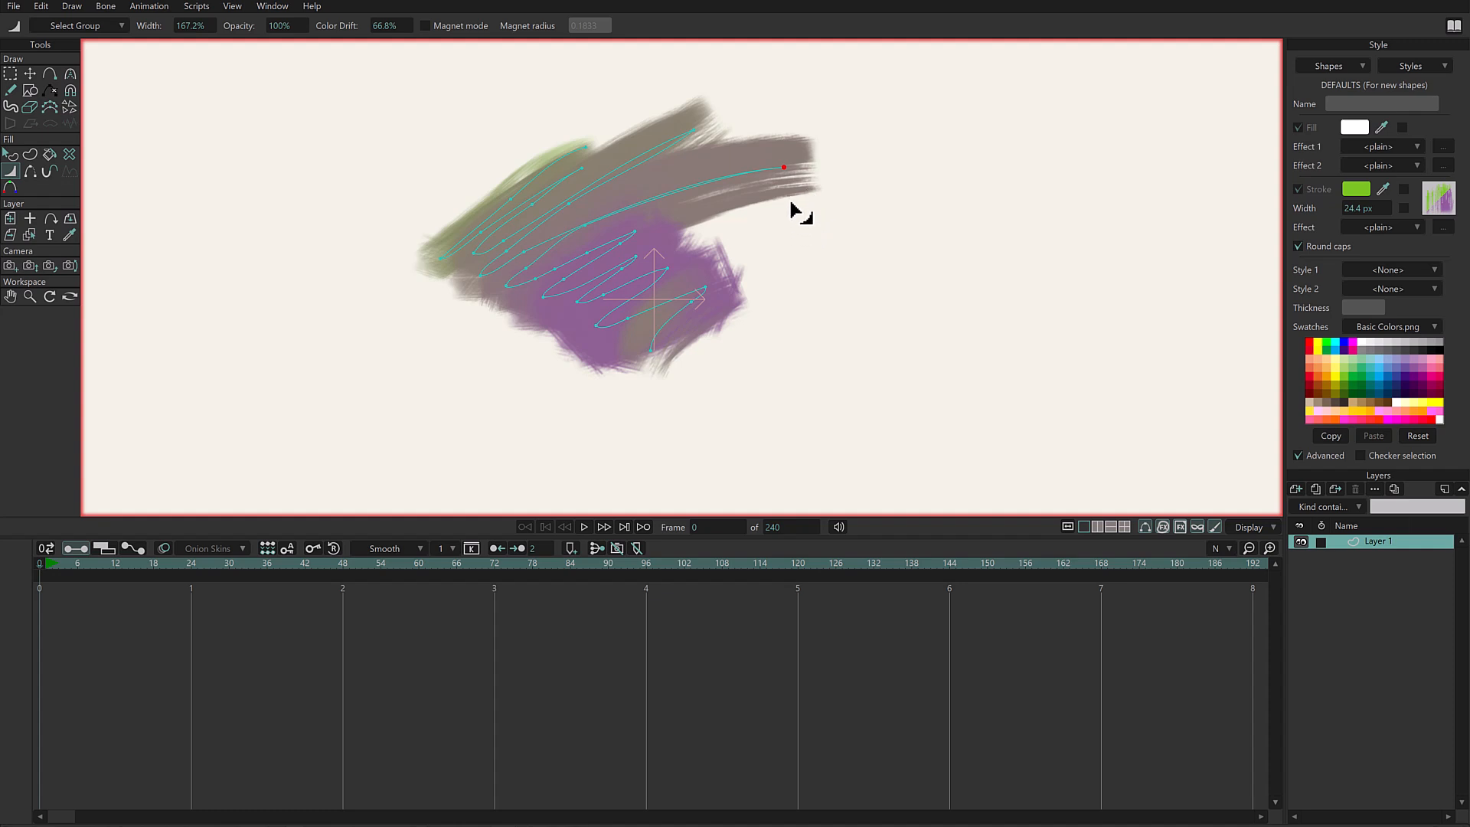
drag(787, 168, 787, 167)
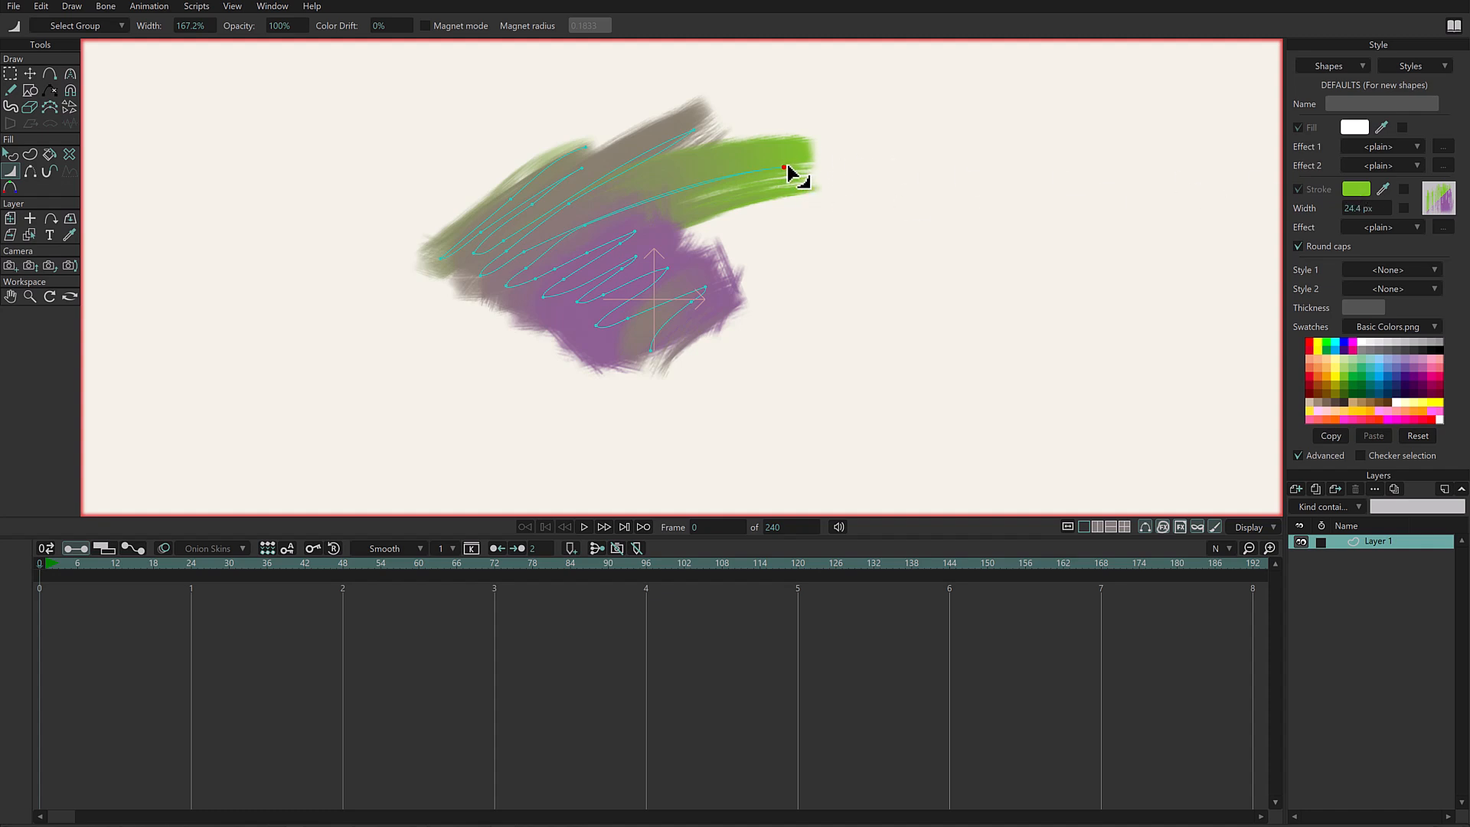
drag(785, 168, 784, 169)
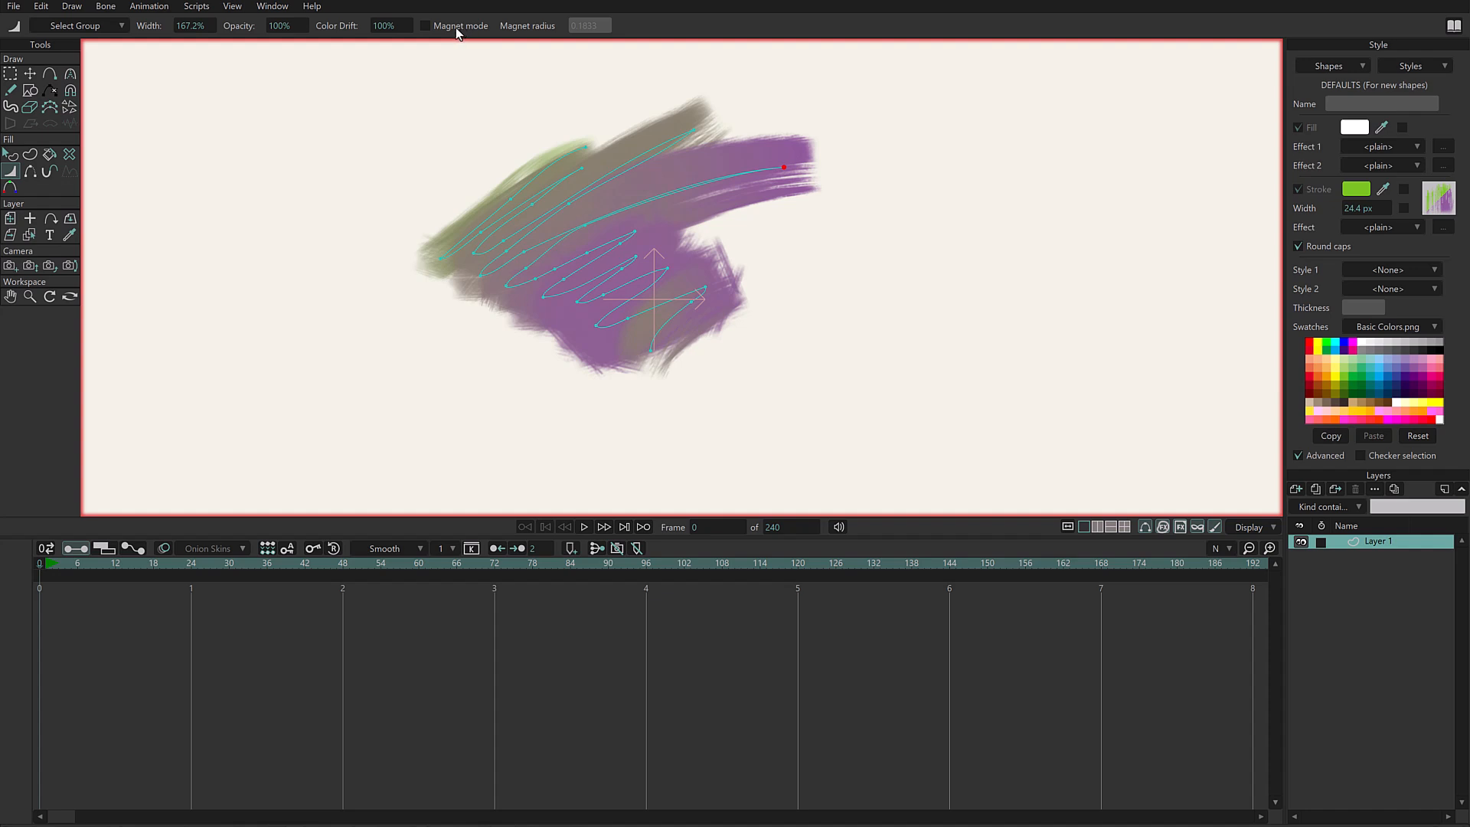
- Turn magnet mode on with a radius of 0.3533 and raise the colour drift around the scribble's lower end
click(425, 26)
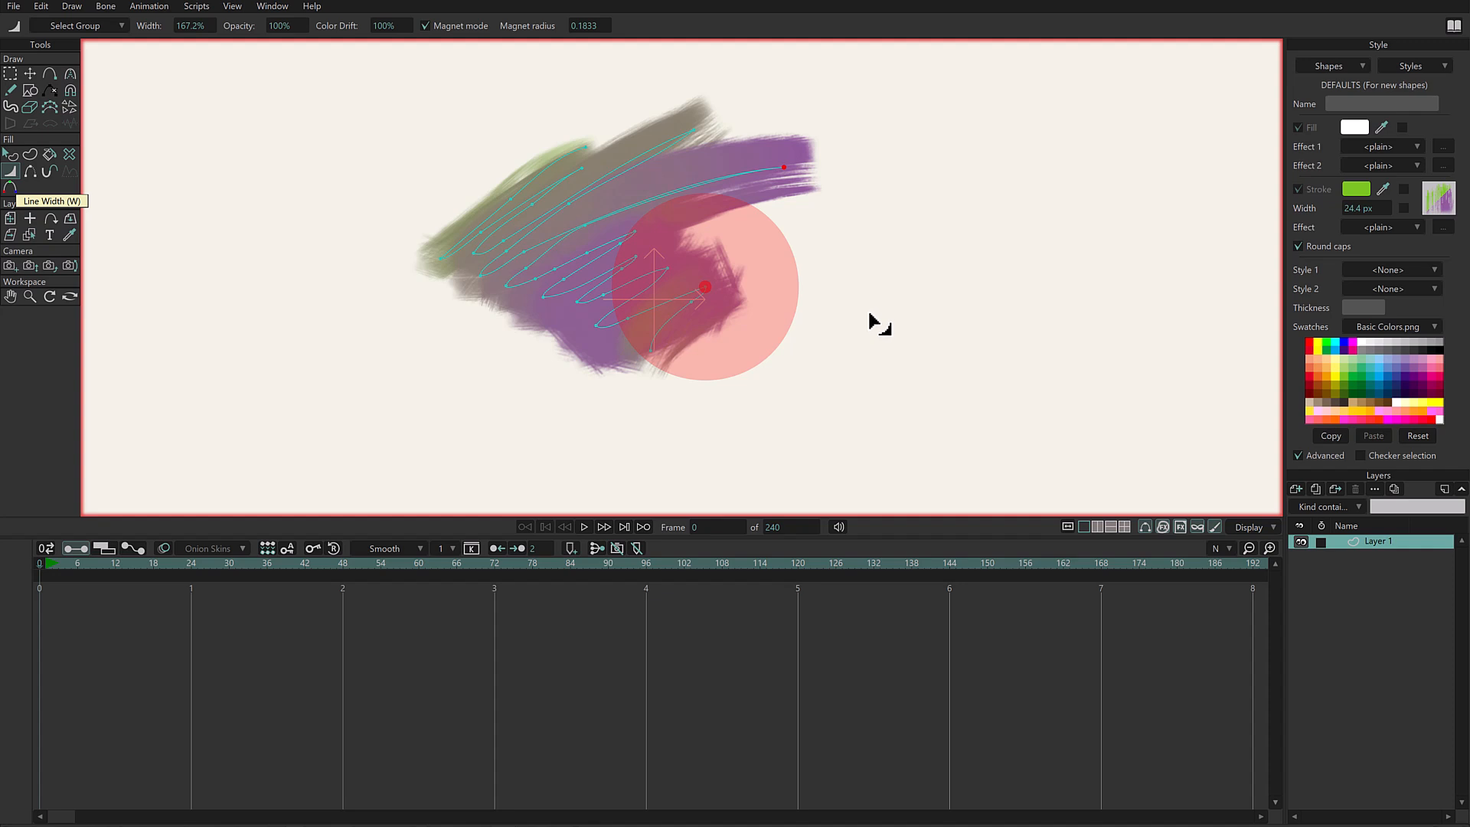
drag(878, 309, 720, 320)
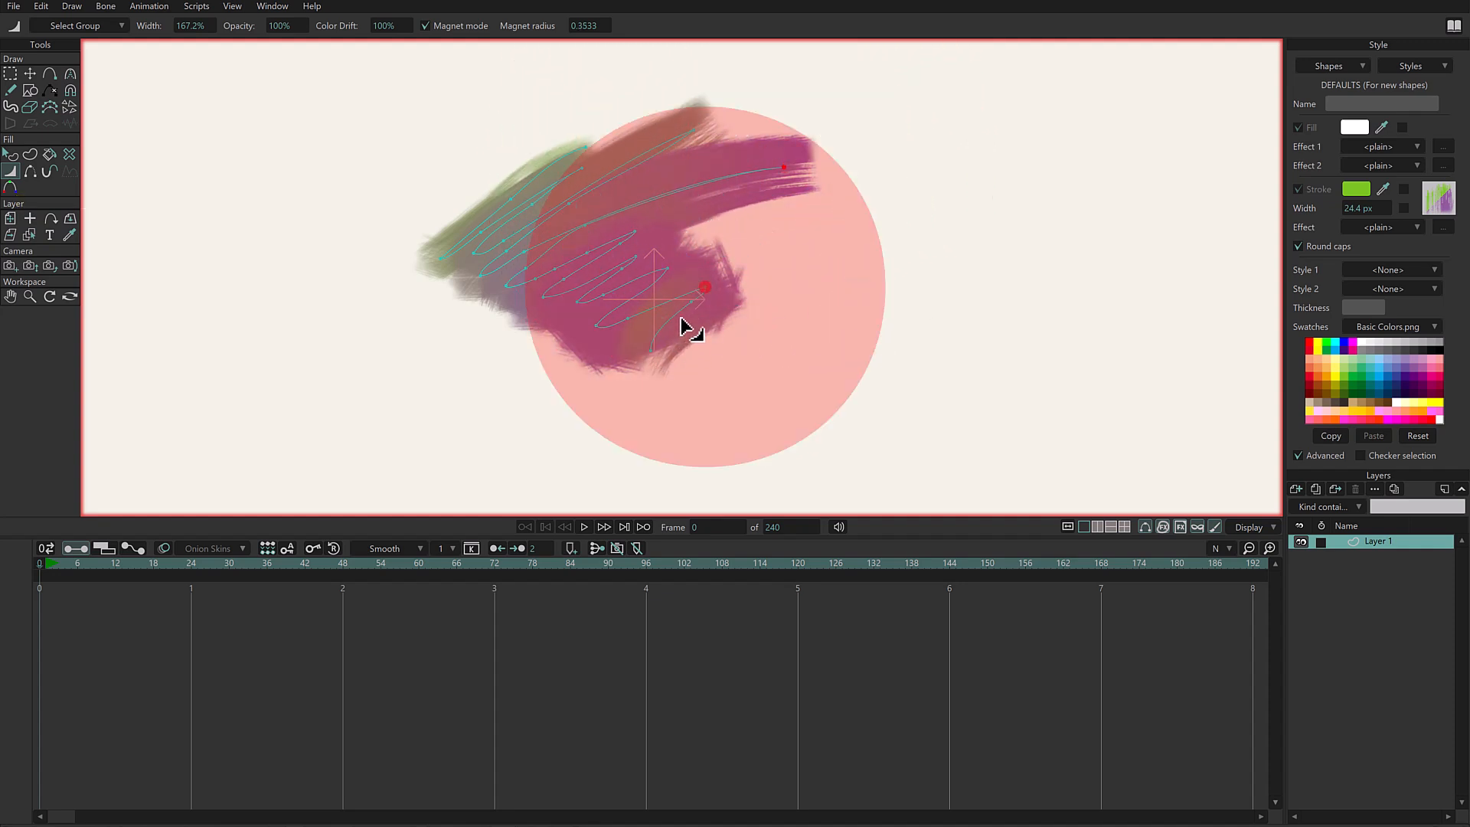
click(653, 350)
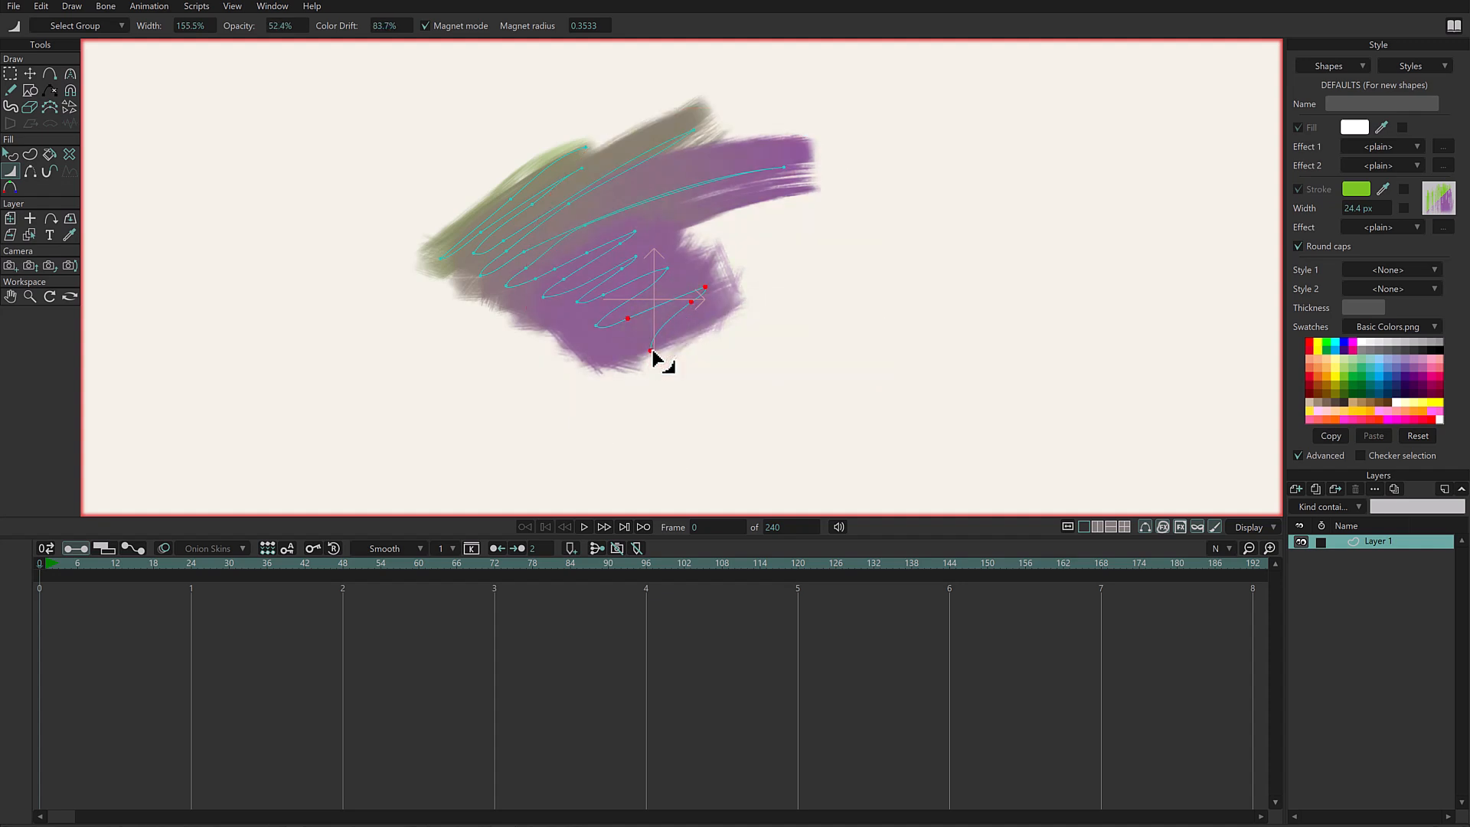
mouse_move(652, 350)
mouse_down()
mouse_move(628, 313)
mouse_move(609, 317)
mouse_move(620, 276)
mouse_move(577, 294)
mouse_move(615, 249)
mouse_move(527, 276)
mouse_up()
- Lower the brush opacity along the scribble's middle and lower strokes using the magnet
drag(769, 178, 787, 177)
drag(577, 199, 585, 198)
drag(629, 236, 669, 271)
drag(704, 287, 664, 337)
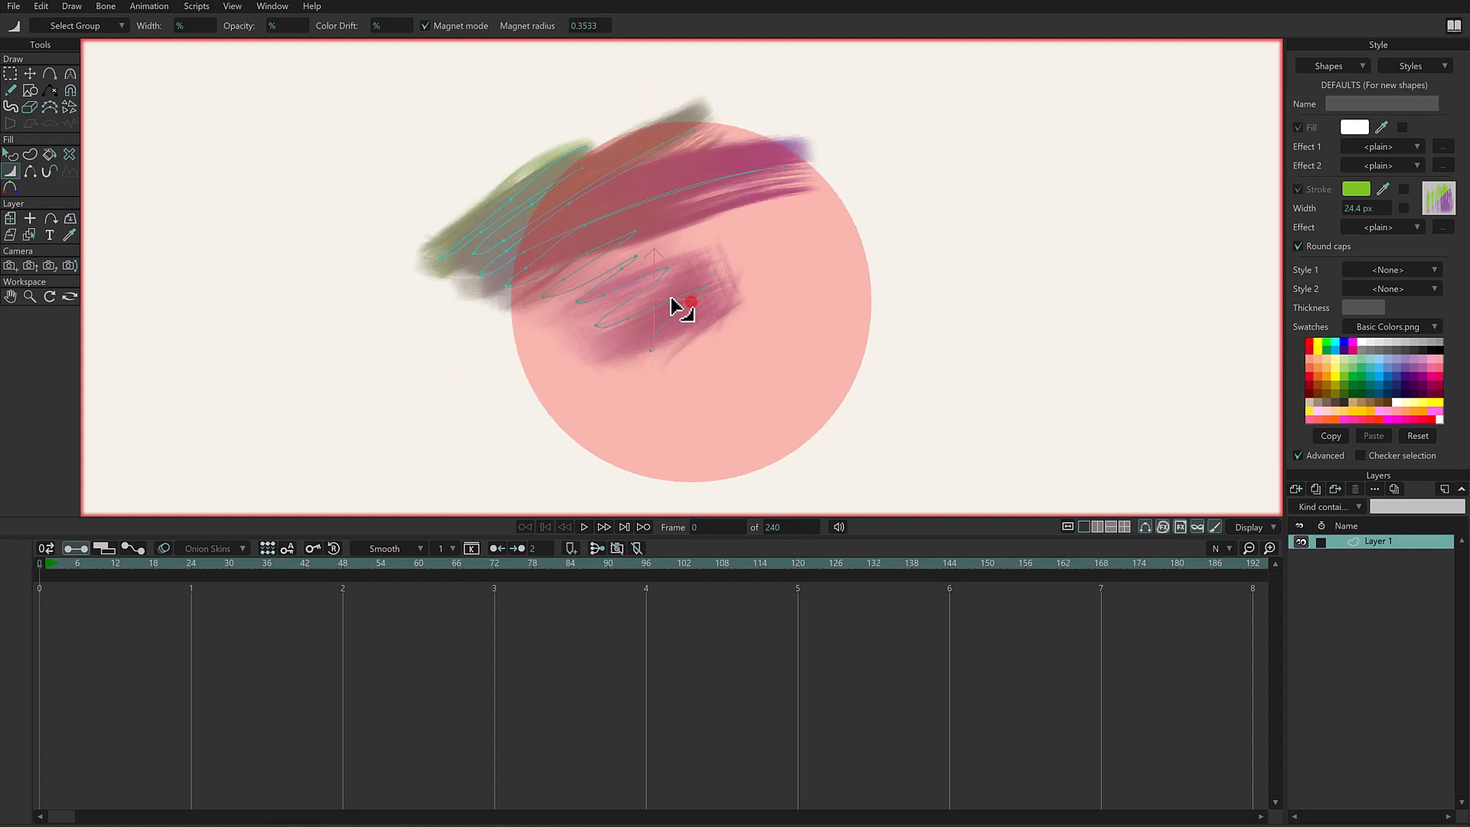
- Reduce the colour drift across the scribble's middle, lower and left strokes to bring back the green stroke colour
click(638, 262)
drag(638, 260, 713, 291)
mouse_move(527, 254)
mouse_down()
mouse_move(538, 265)
mouse_move(592, 223)
mouse_up()
drag(465, 259, 464, 262)
key(g)
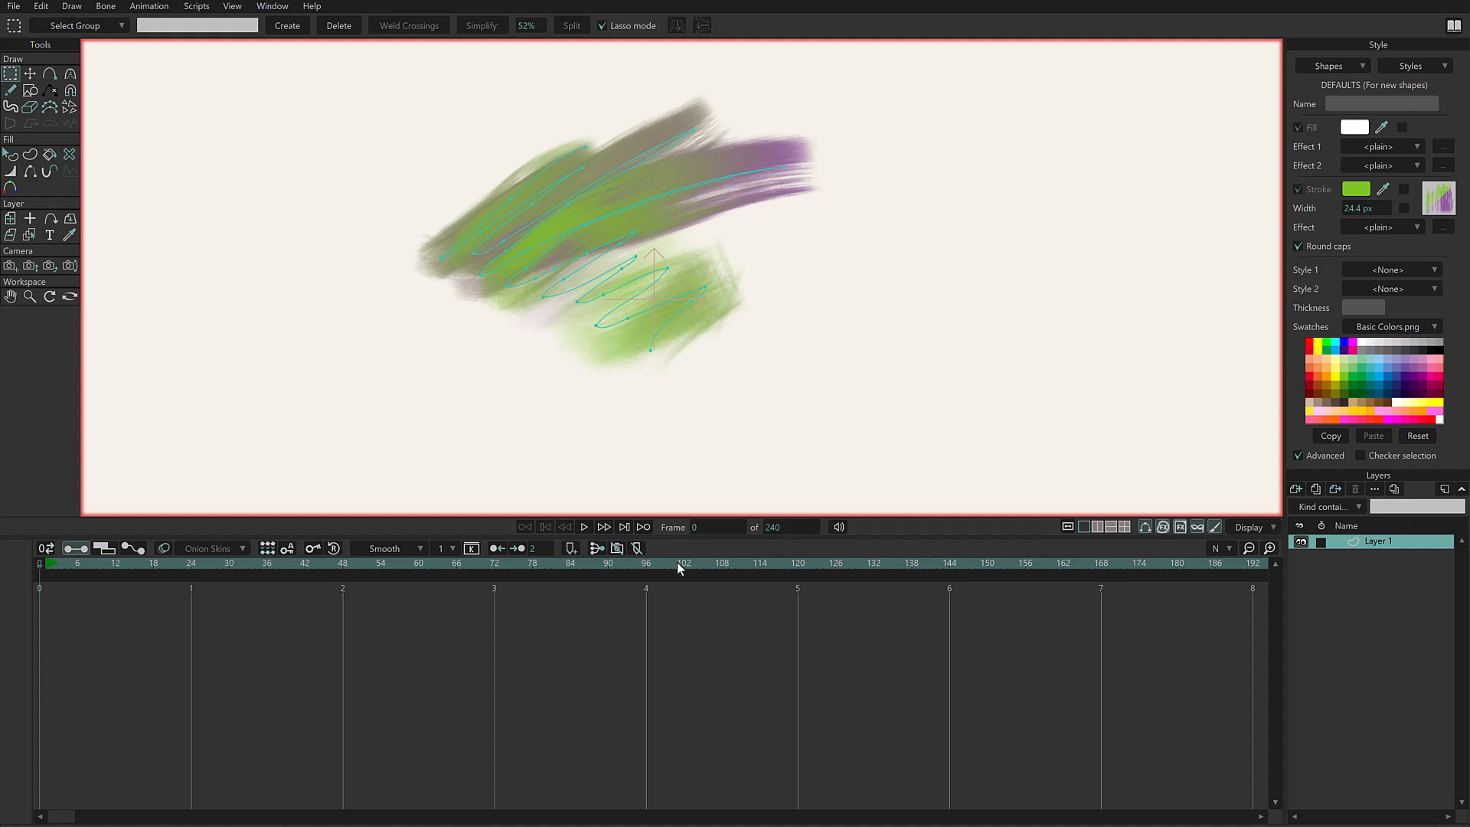
- Hide the curve overlay on the canvas and play the animation from near the start
click(1146, 528)
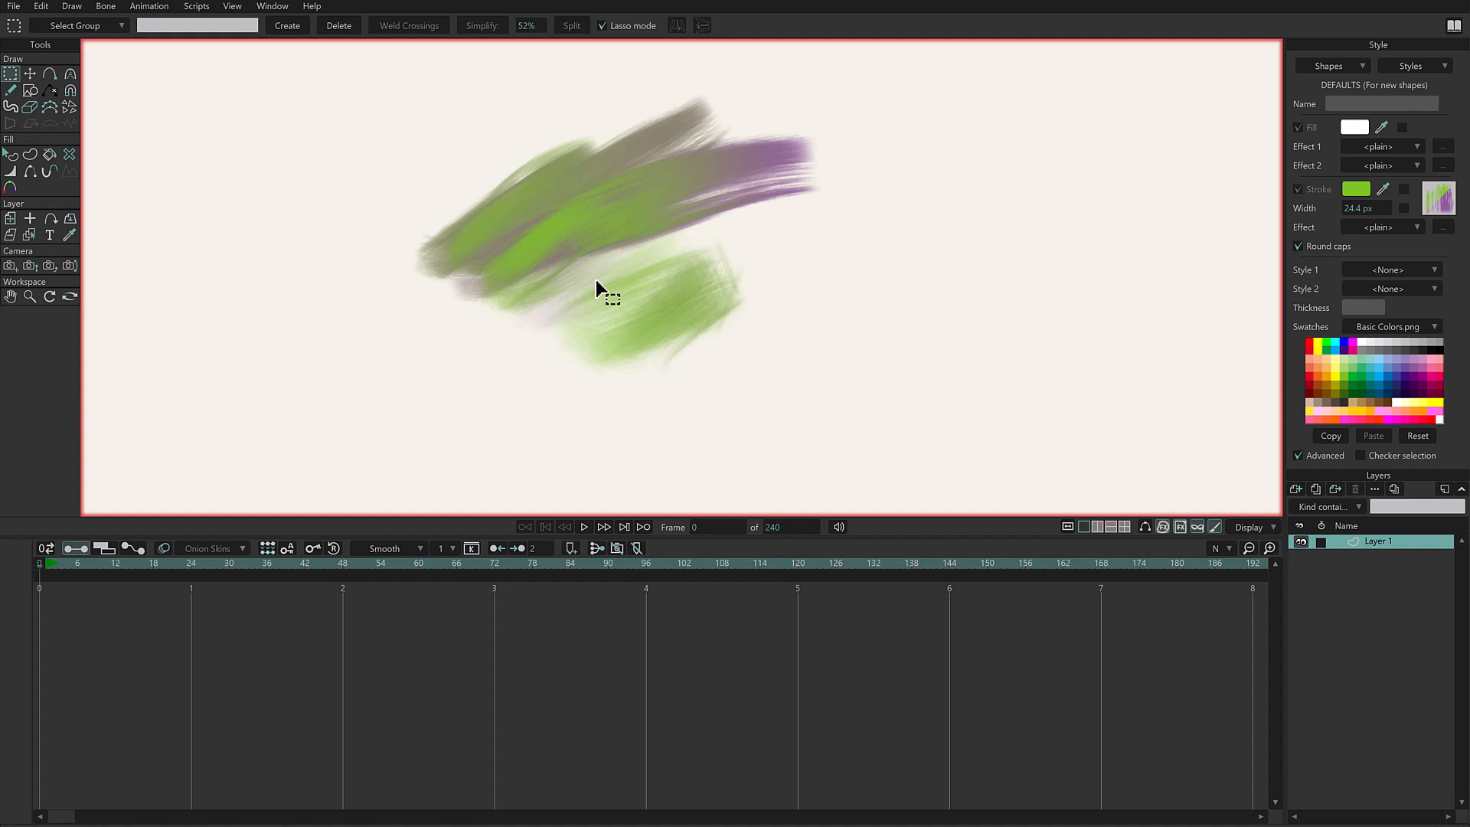
click(46, 565)
key(space)
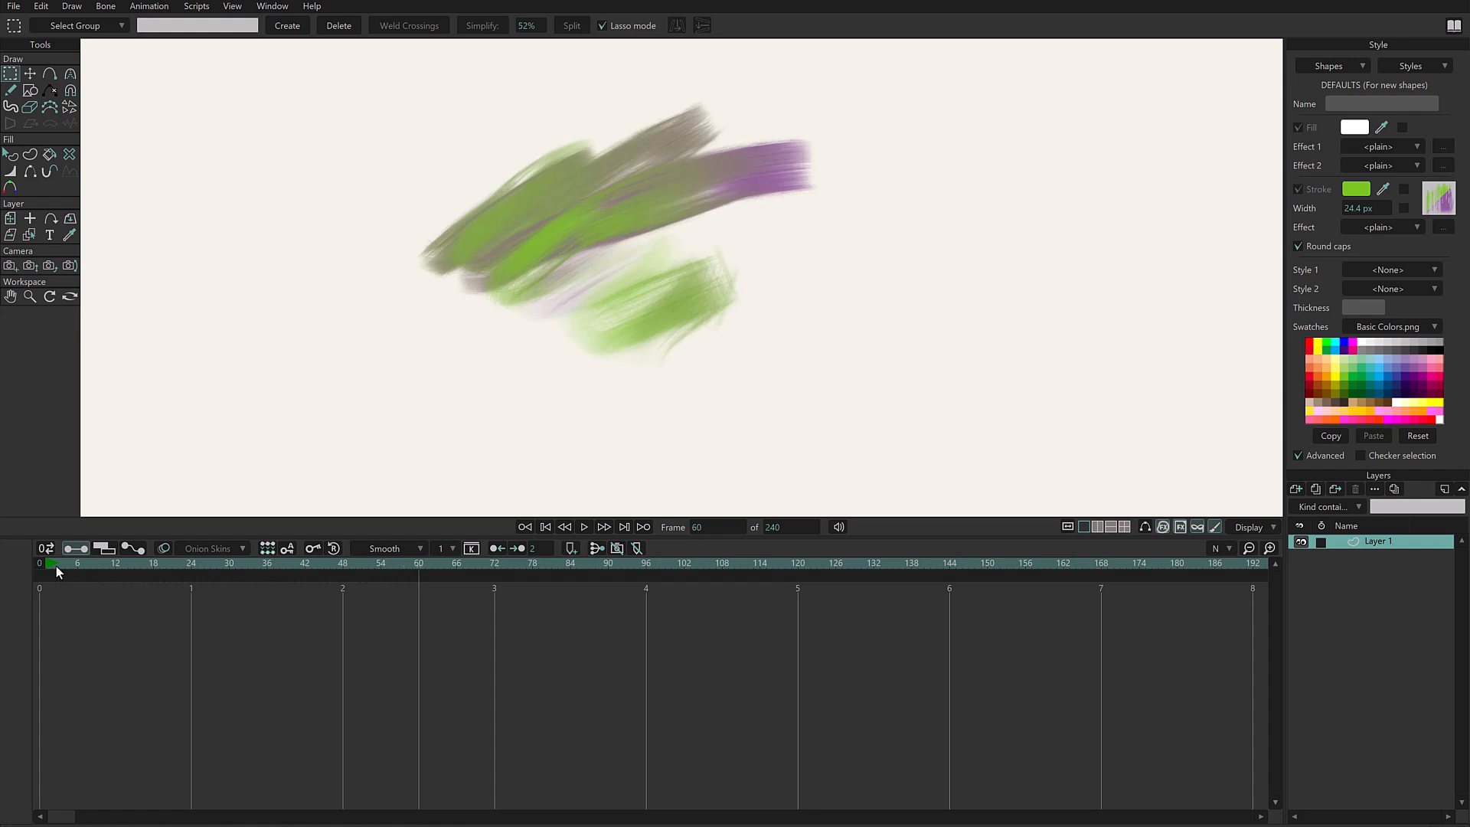
- At frame 60, fade the opacity of the scribble's two right-hand tips and raise it on the lower green and purple strokes
click(10, 171)
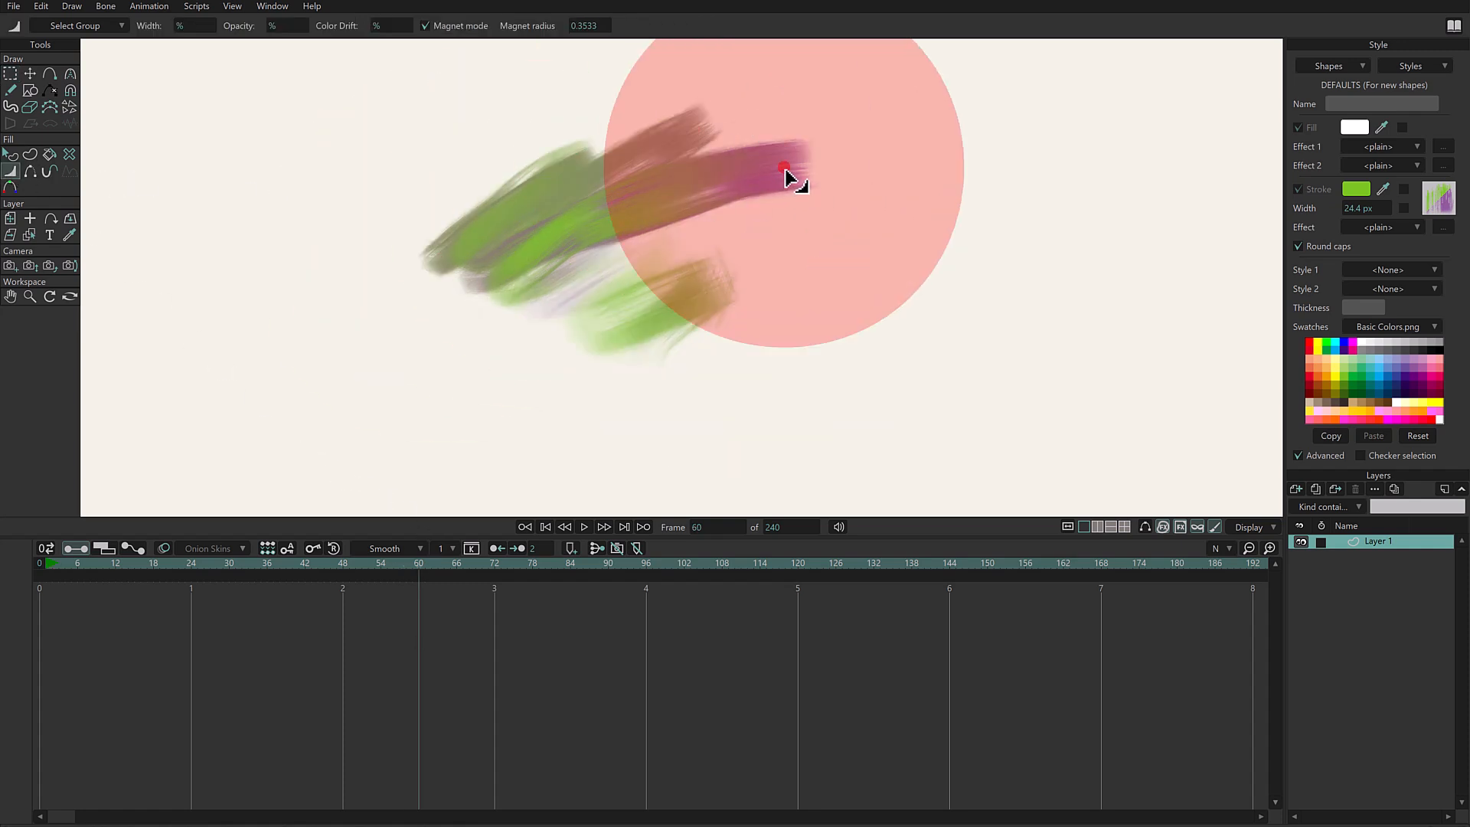
drag(783, 171, 791, 180)
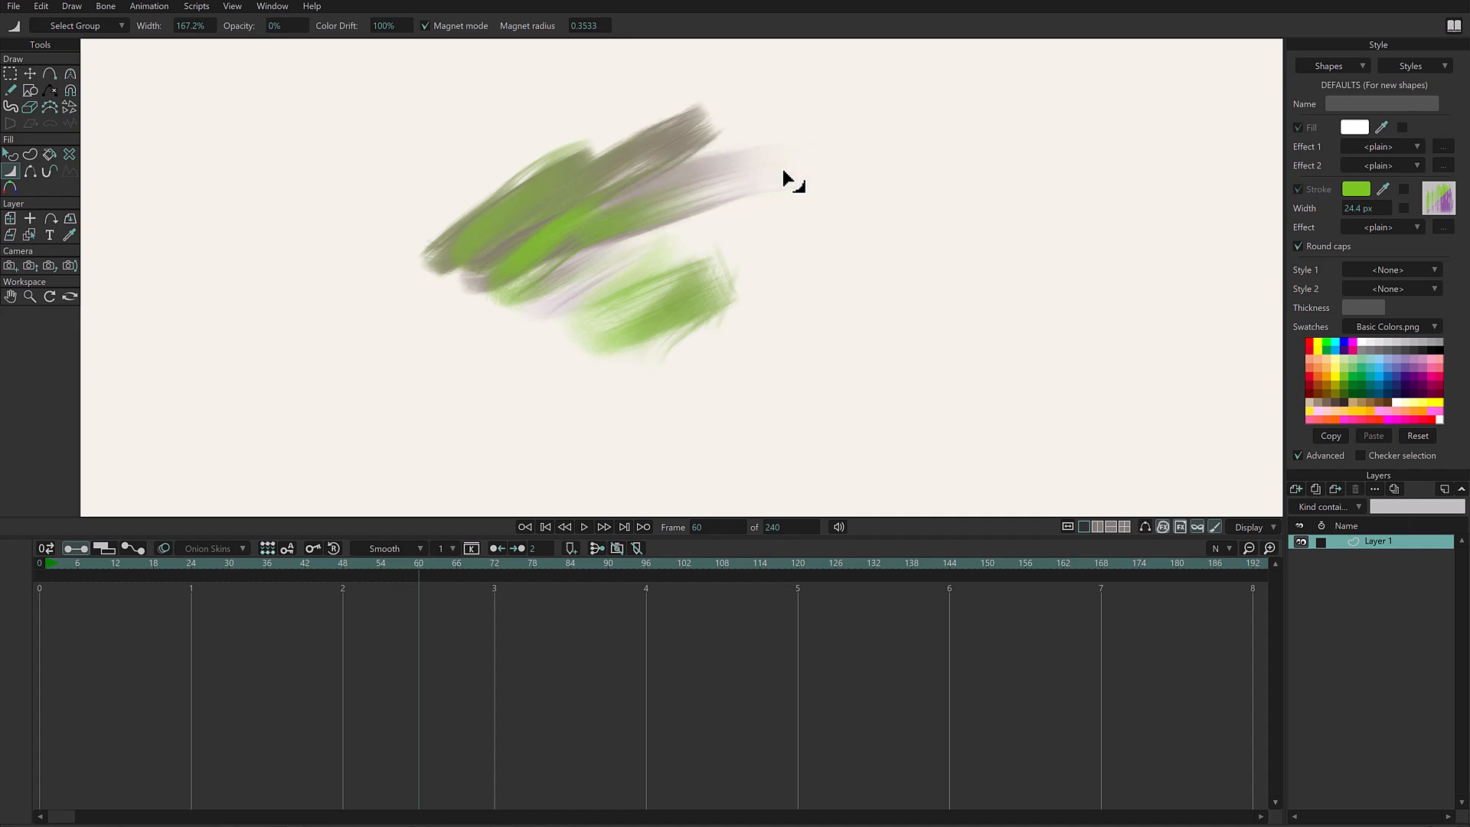
click(595, 309)
click(558, 280)
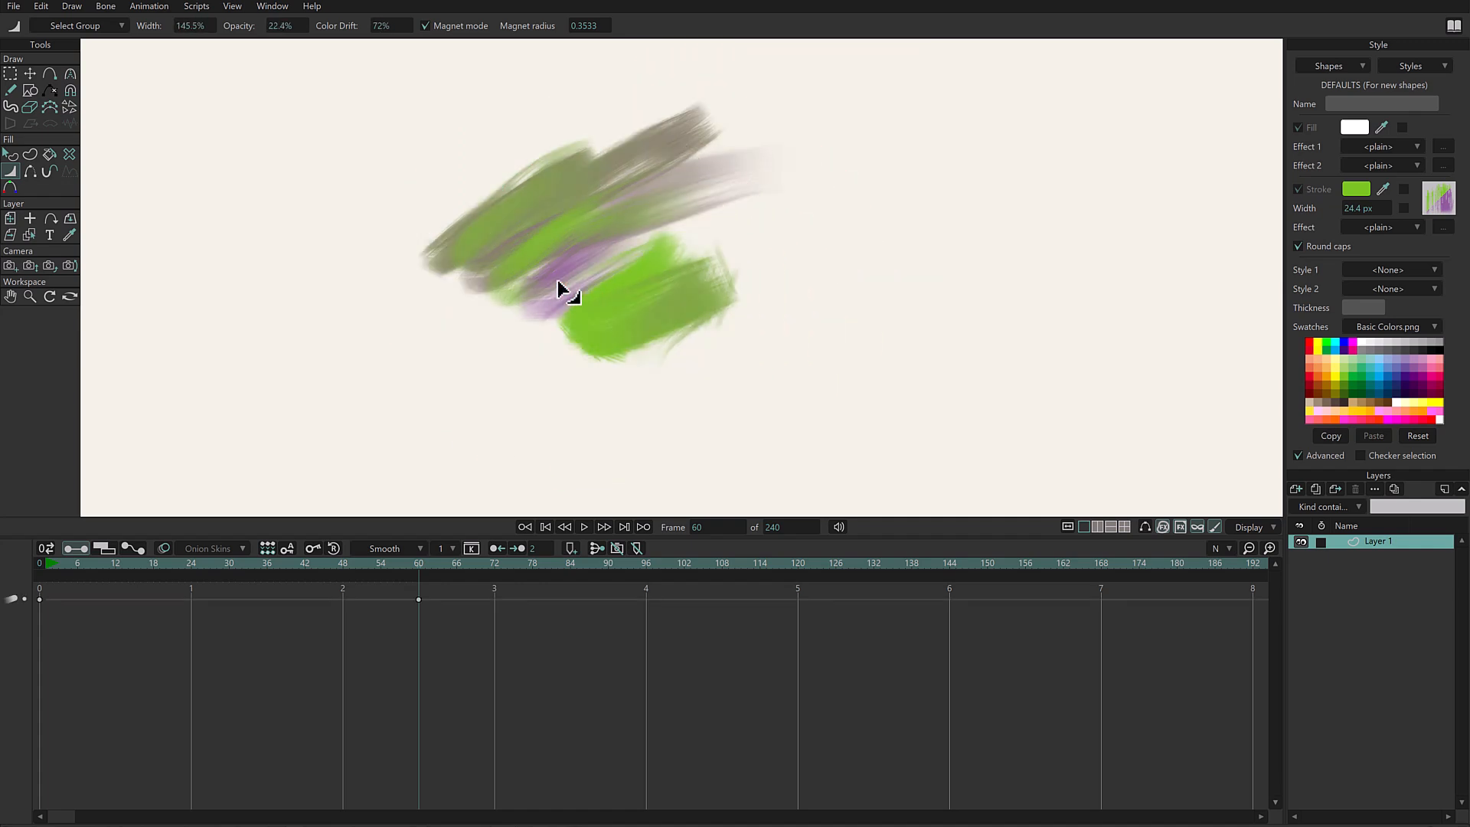
click(698, 130)
drag(697, 128, 692, 129)
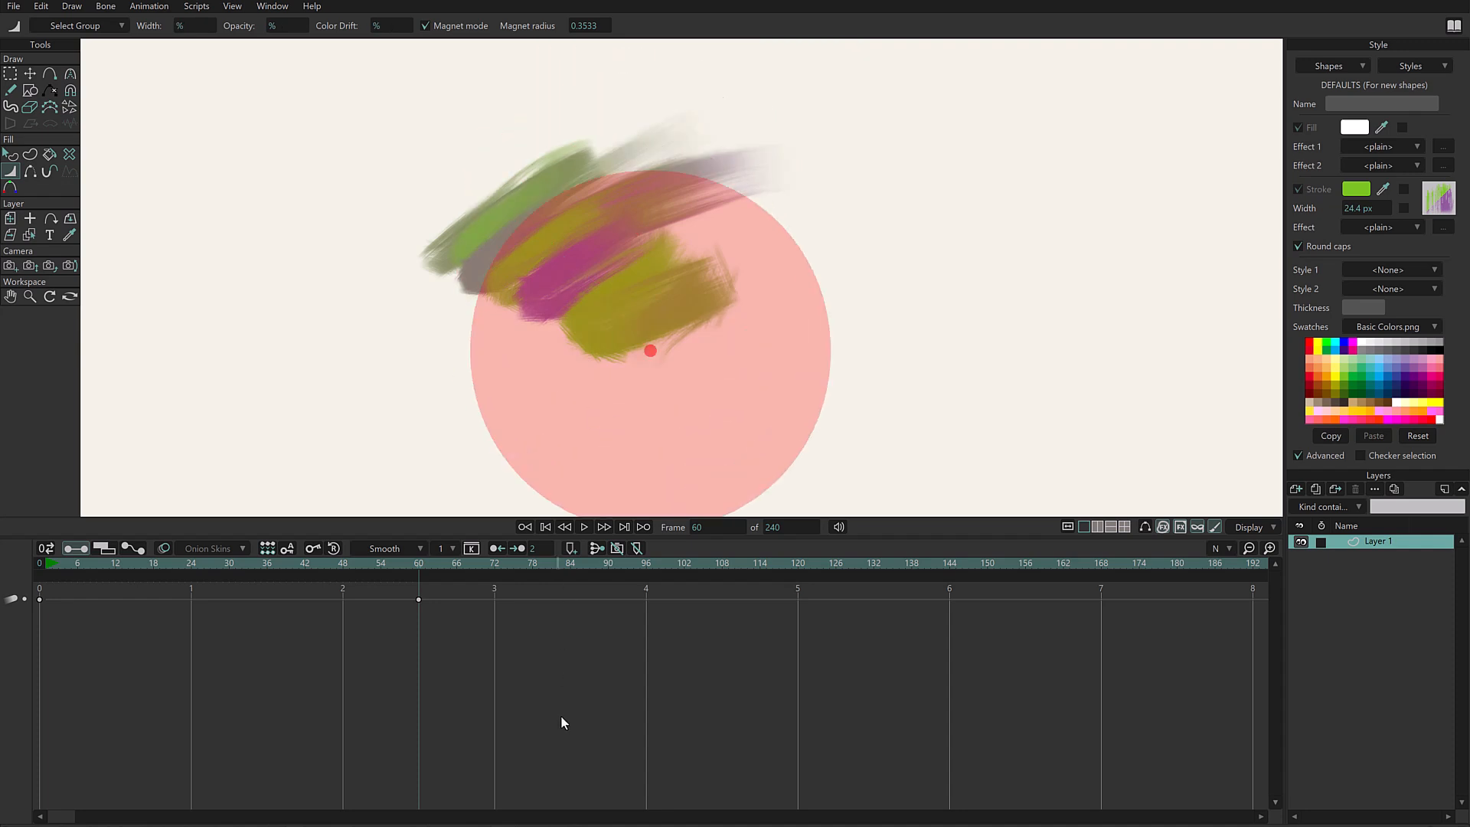
key(g)
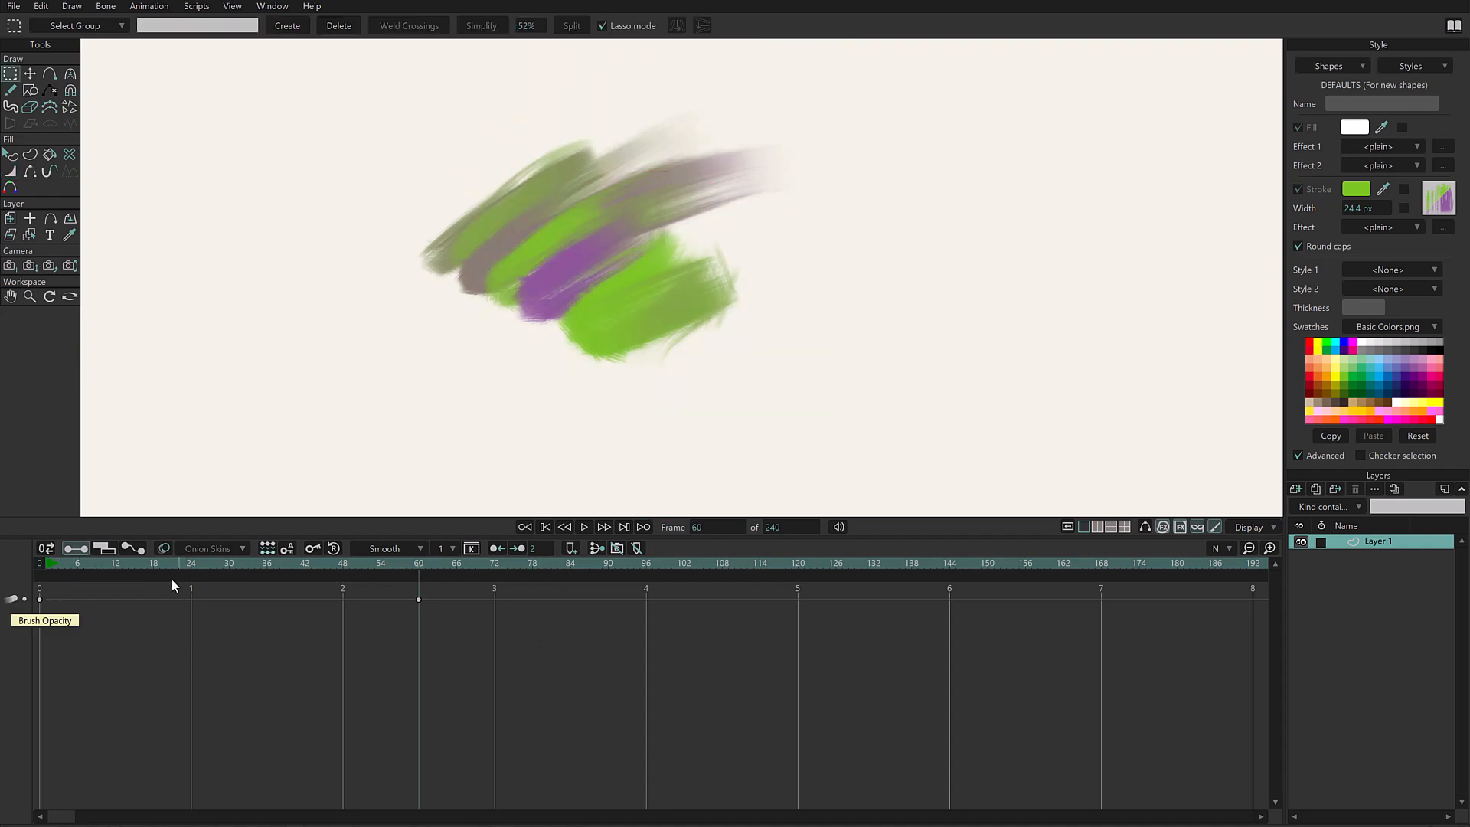
- Play the brush opacity animation and move its second keyframe from frame 60 to frame 48
click(52, 561)
key(space)
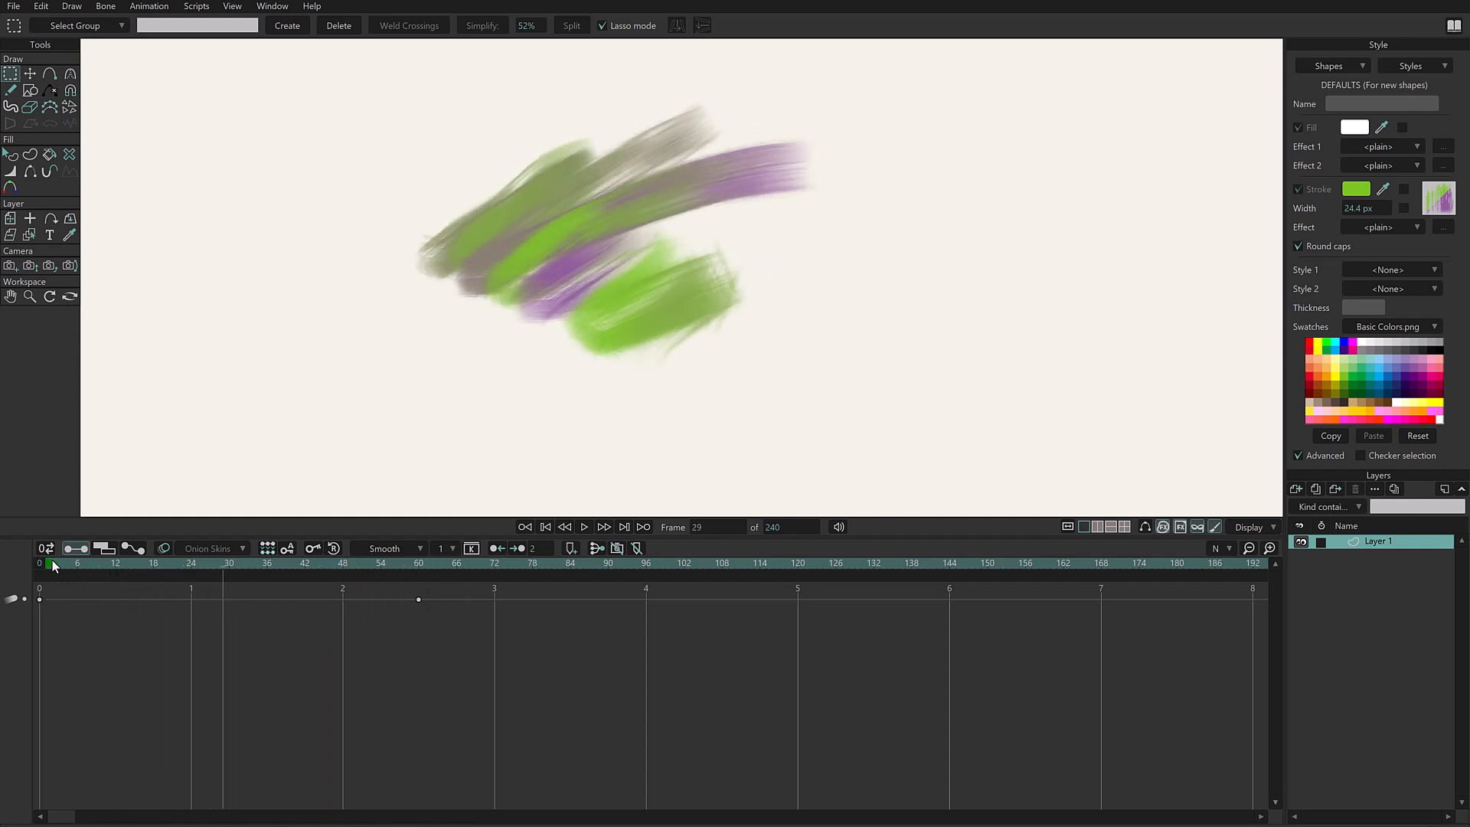
drag(418, 600, 451, 601)
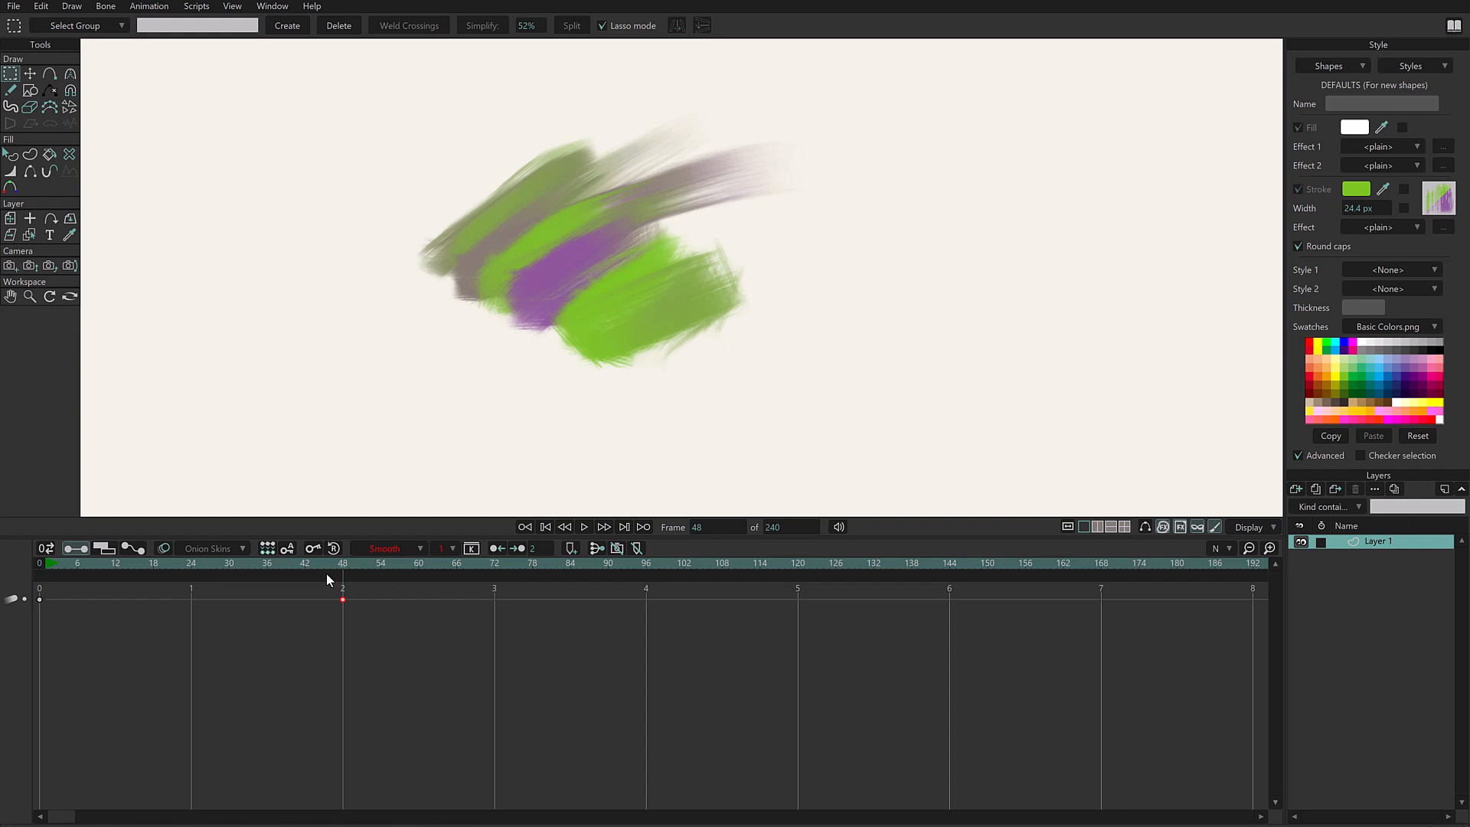
- Delete the brush opacity keyframe at frame 48
drag(301, 669, 368, 584)
drag(300, 669, 360, 588)
key(Delete)
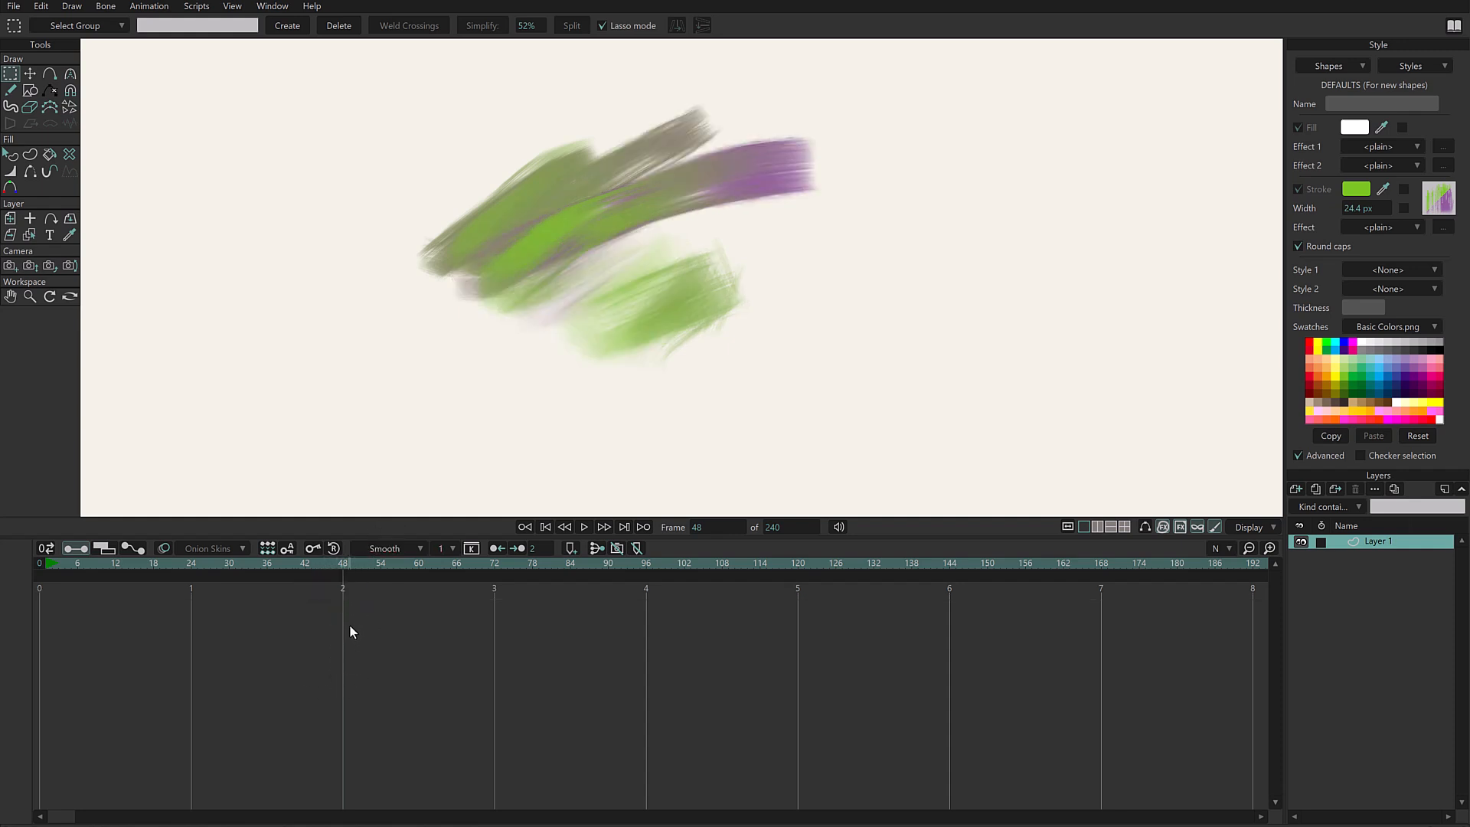
- At frame 48, lower the colour drift on the two right-hand tips, raise it on the left and lower strokes, and play the animation
key(w)
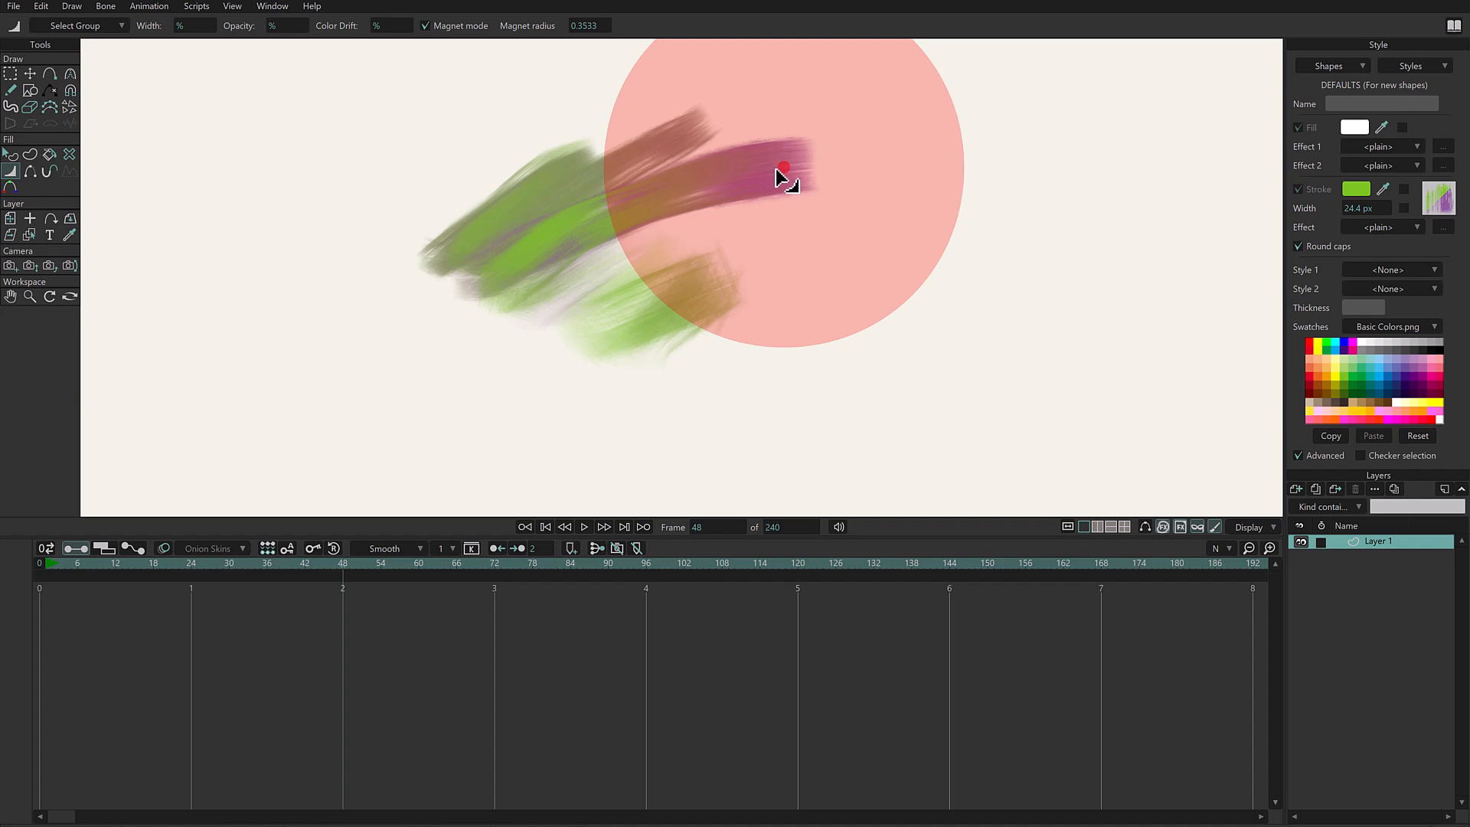
click(784, 168)
click(789, 176)
click(695, 136)
mouse_move(646, 324)
mouse_down()
mouse_move(633, 313)
mouse_move(658, 276)
mouse_move(566, 256)
mouse_move(469, 271)
mouse_move(436, 252)
mouse_up()
drag(583, 169, 560, 163)
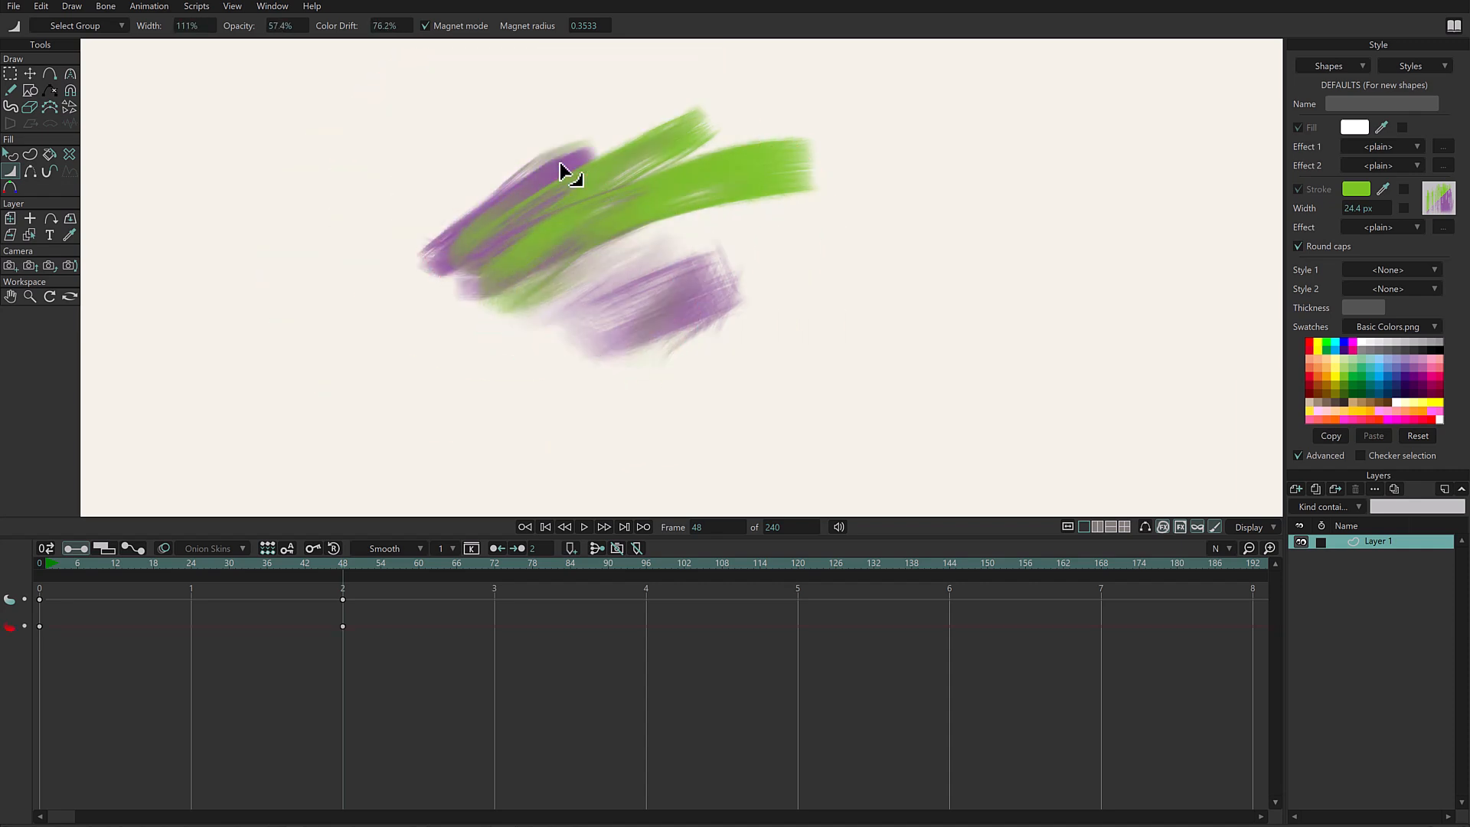
click(596, 326)
key(g)
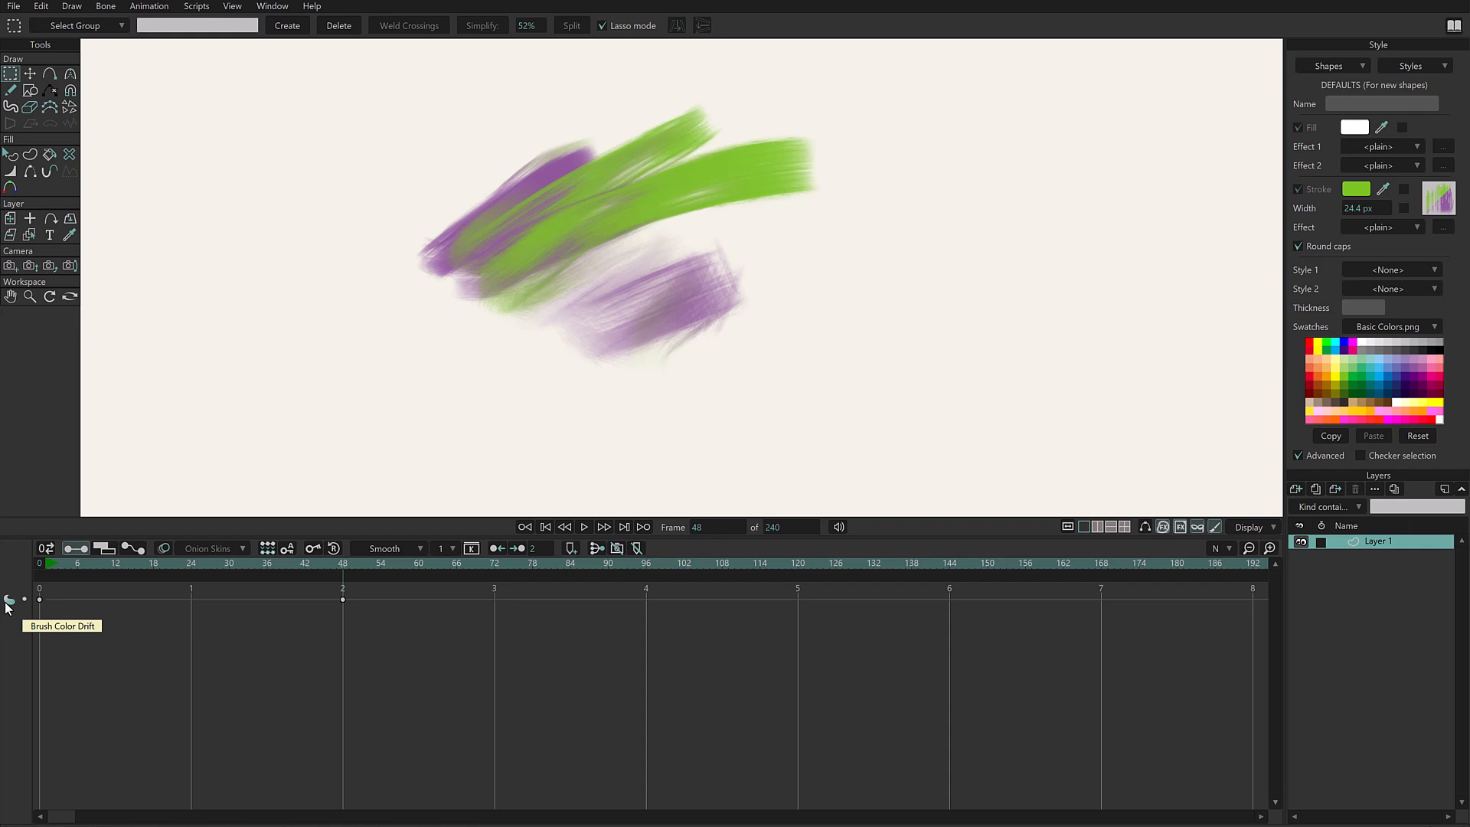
click(58, 563)
key(space)
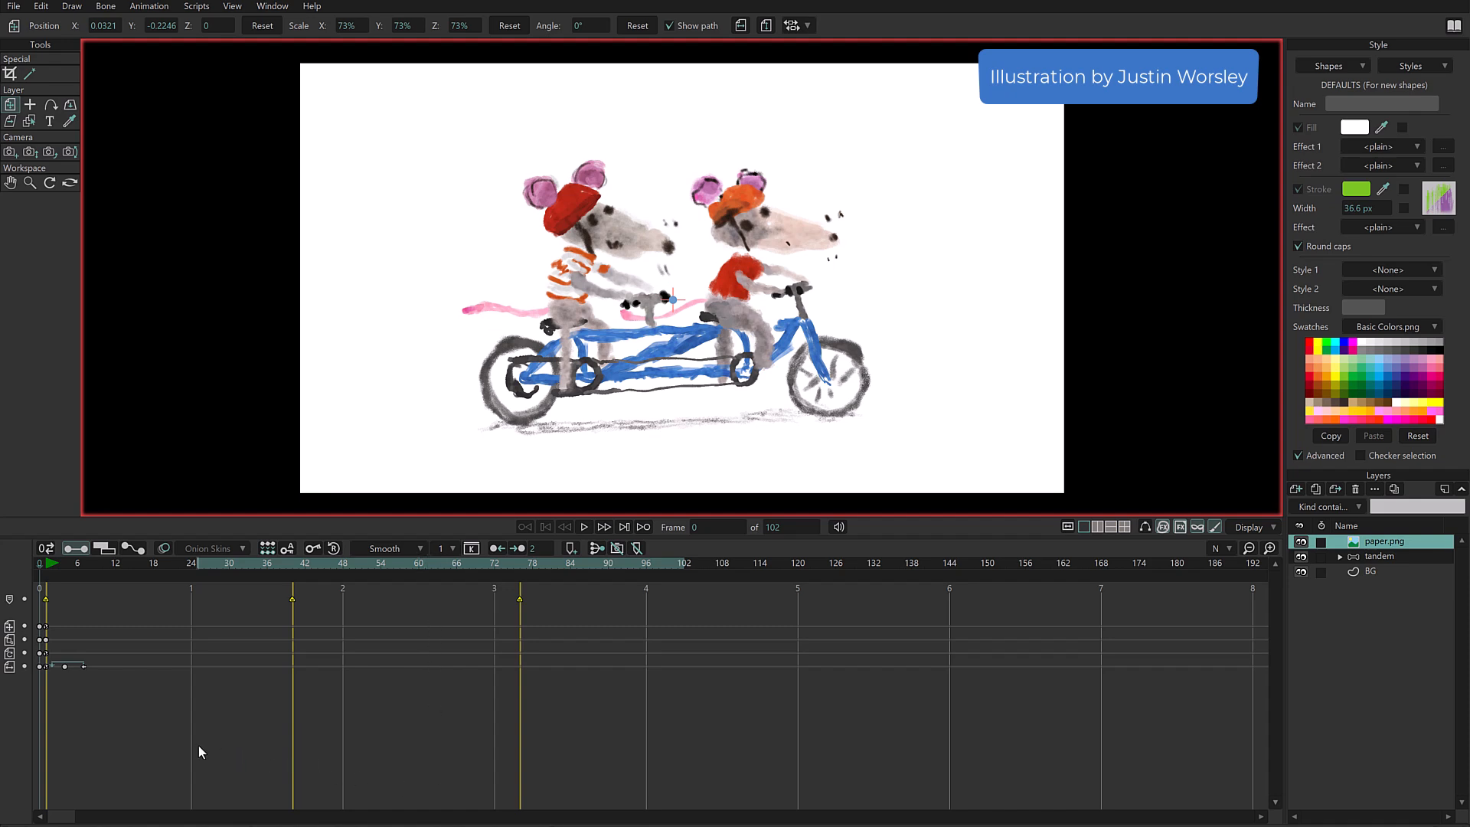
- Play the tandem bicycle animation, then select the tandem bone layer and go to frame 105
key(space)
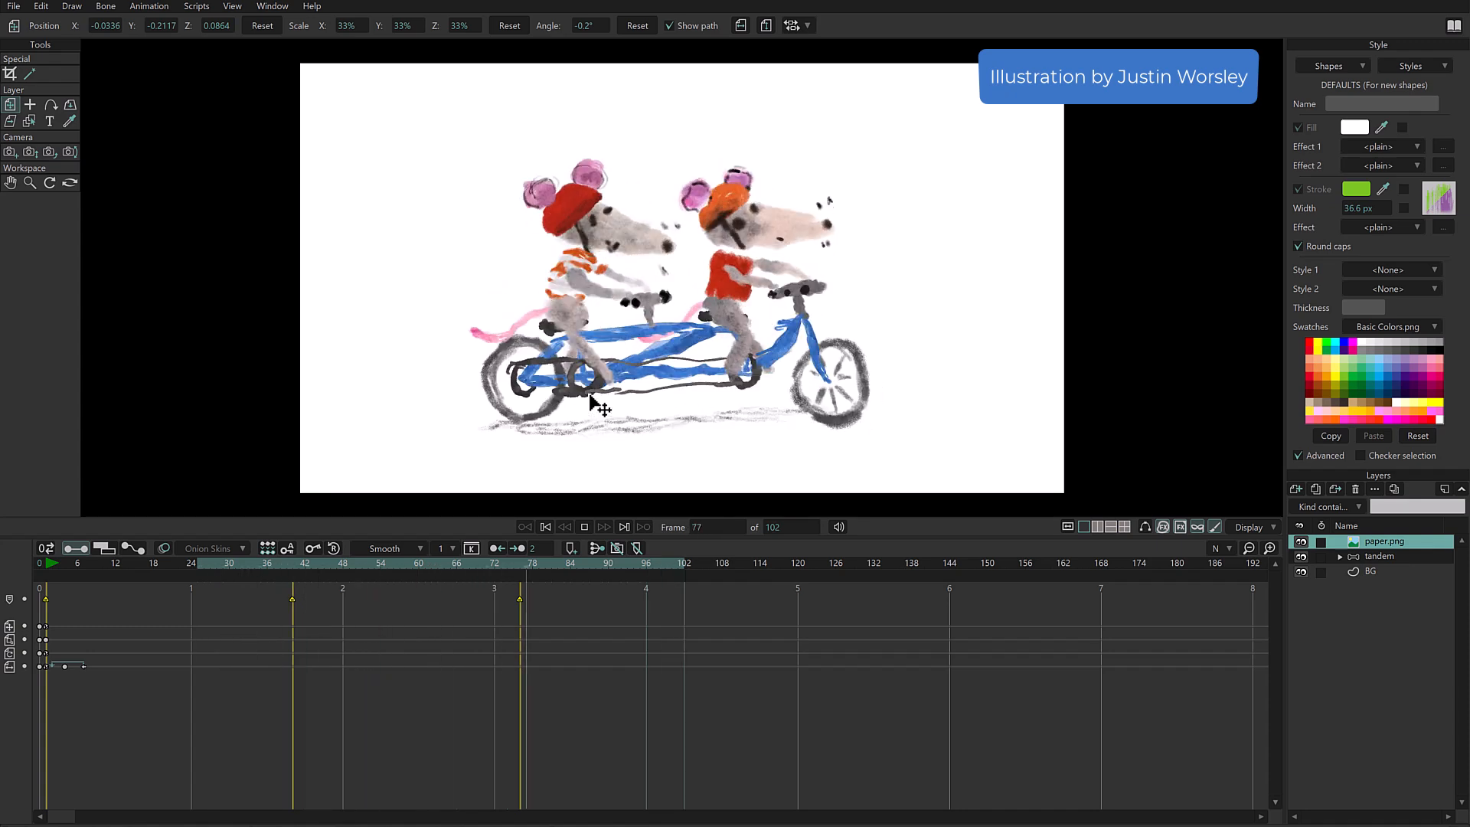
key(space)
click(1389, 558)
scroll(831, 328, up, 1)
scroll(835, 335, up, 1)
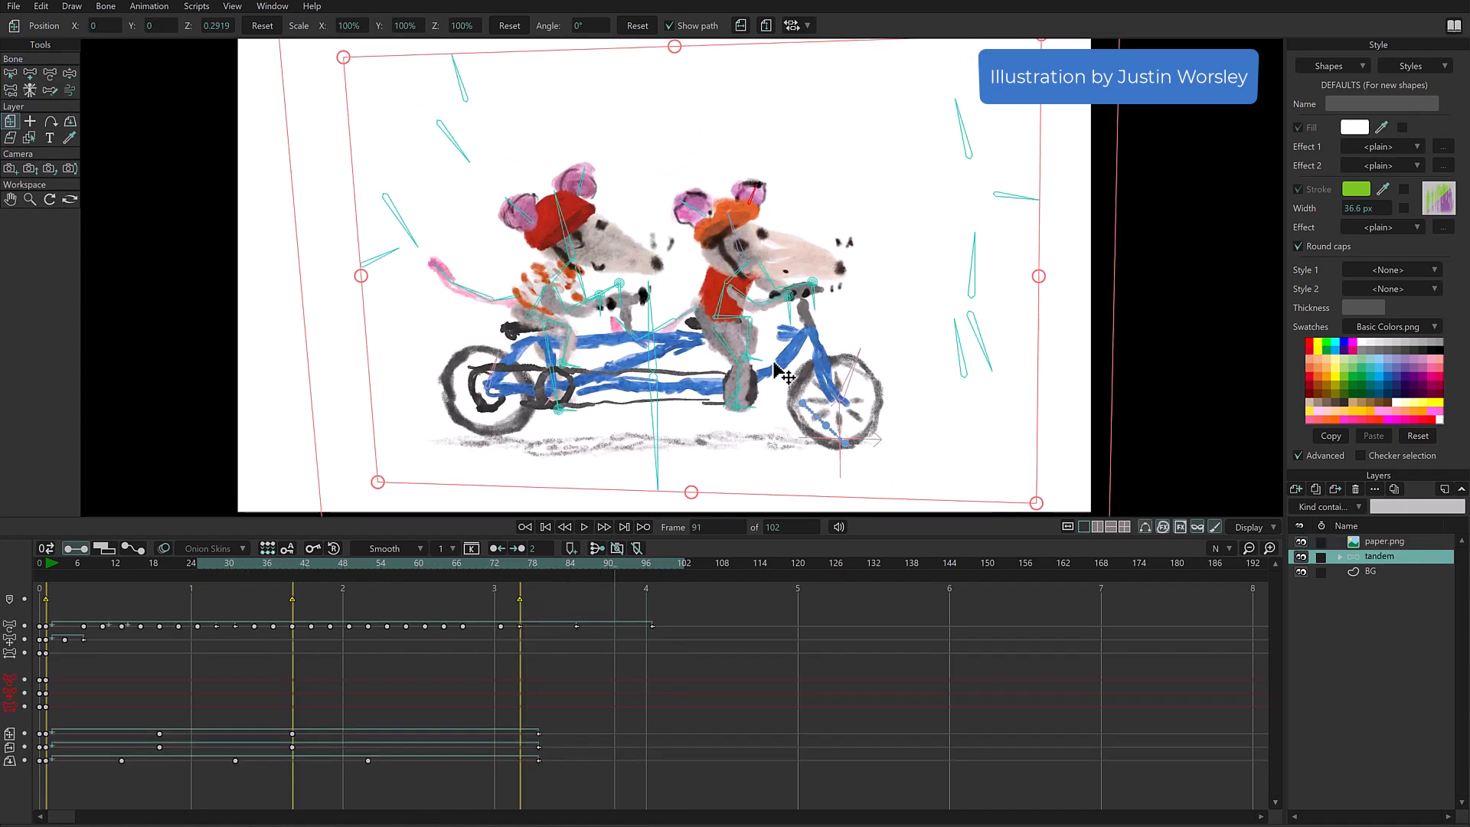
scroll(375, 560, down, 14)
scroll(804, 381, up, 4)
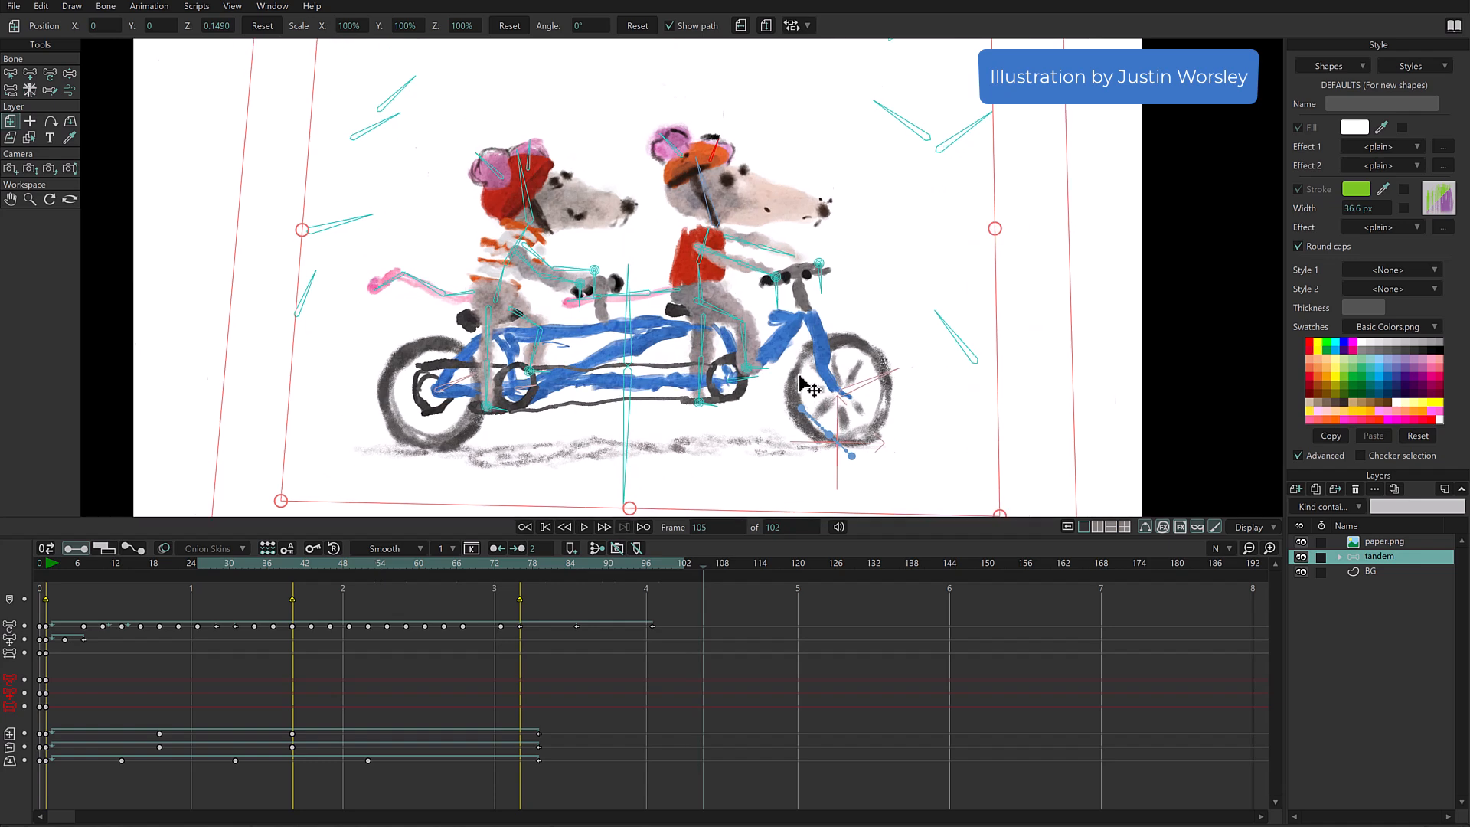
- Try out the rig's control bones at frame 105 with Manipulate Bones, clearing the first test keyframes before turning the upper-left bone
key(z)
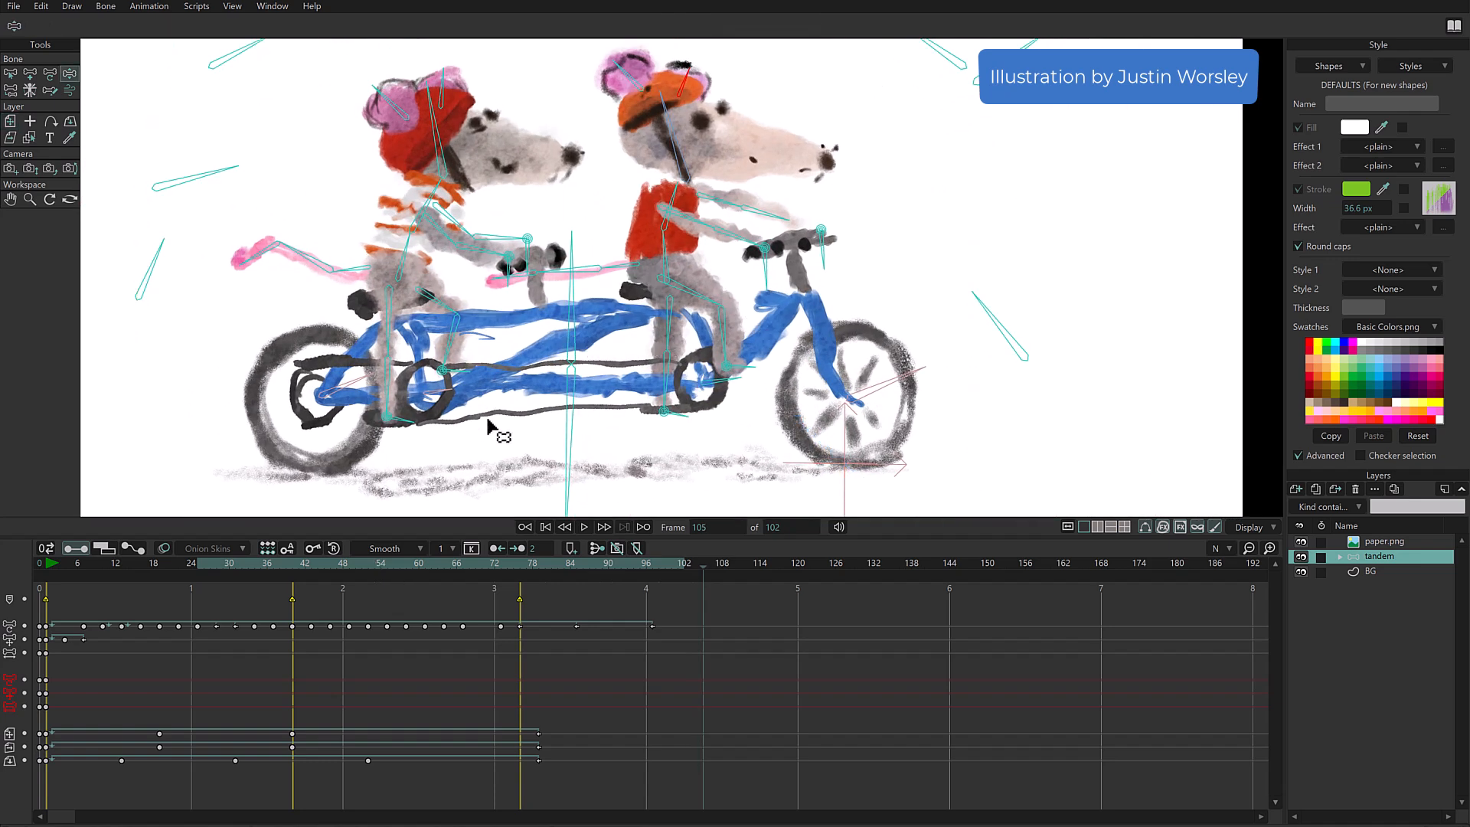
drag(724, 376, 727, 378)
drag(411, 210, 413, 213)
drag(728, 614, 695, 631)
key(Delete)
drag(505, 315, 665, 419)
drag(436, 146, 430, 195)
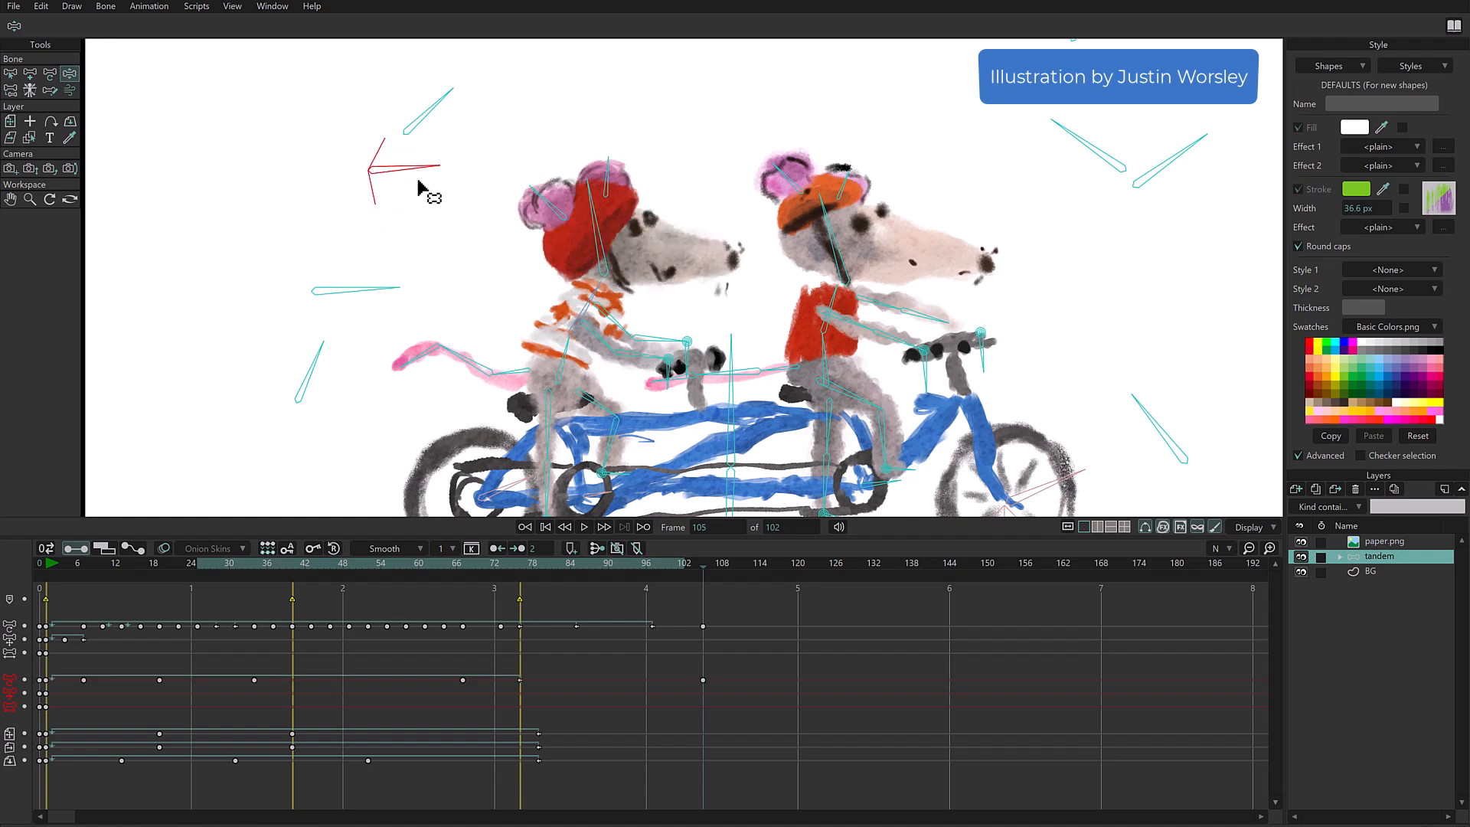
- Open the B53 2 smart bone action at frame 96 and select the helmet layer of rat 2 a
click(269, 8)
click(278, 96)
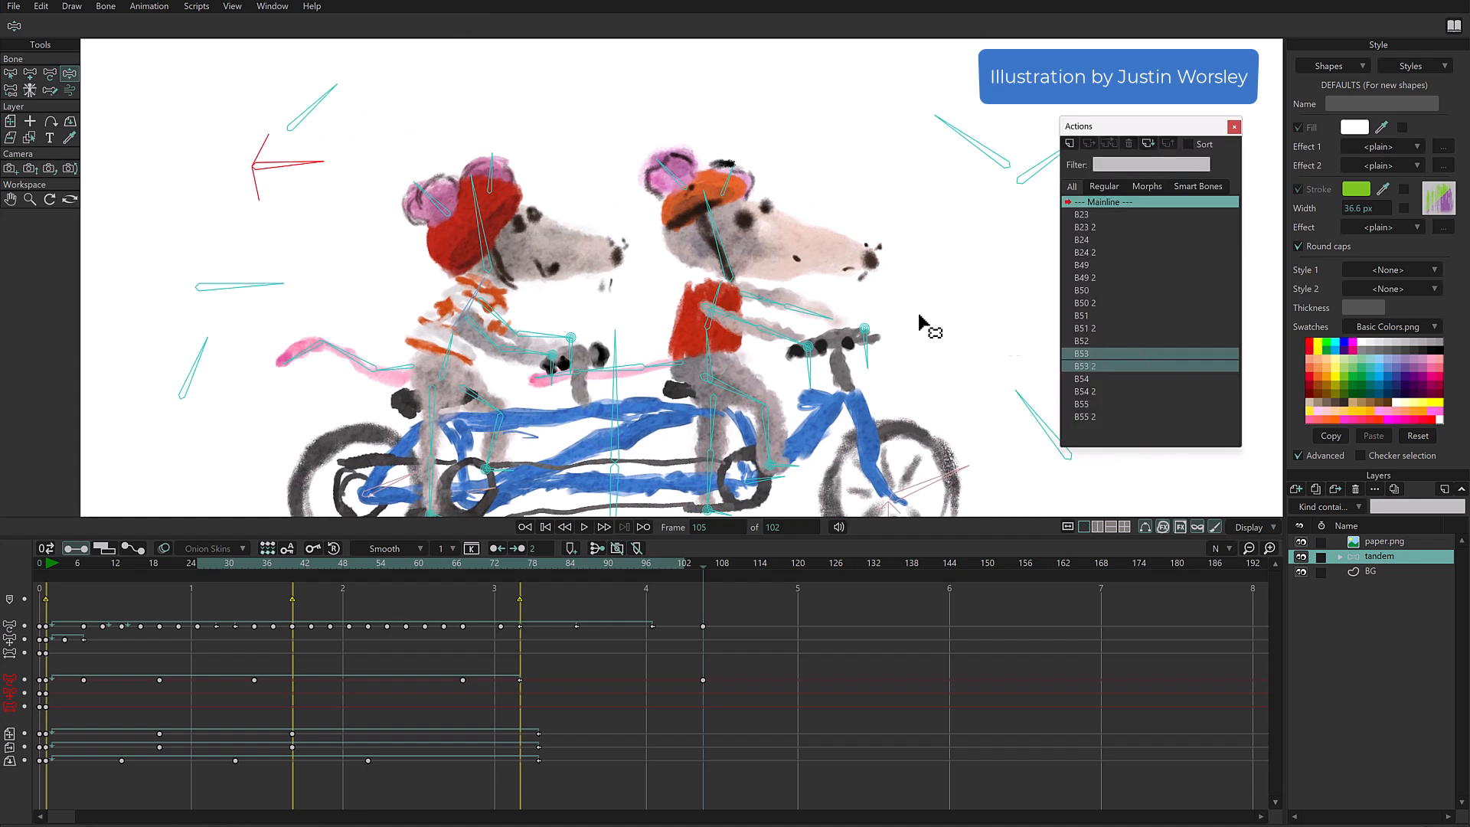
double_click(1101, 366)
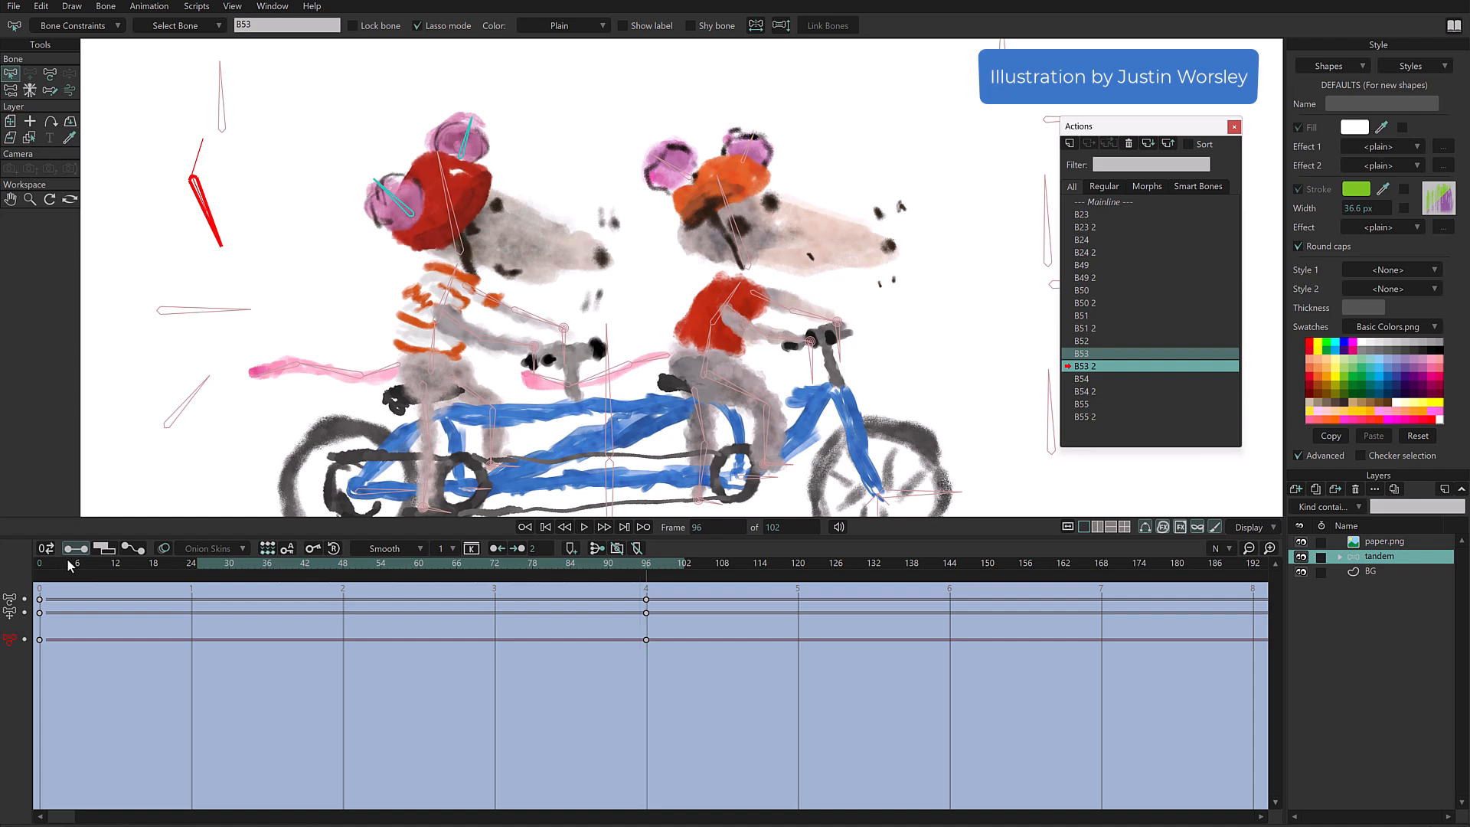
alt+right_click(446, 205)
drag(454, 290, 756, 259)
drag(529, 285, 690, 285)
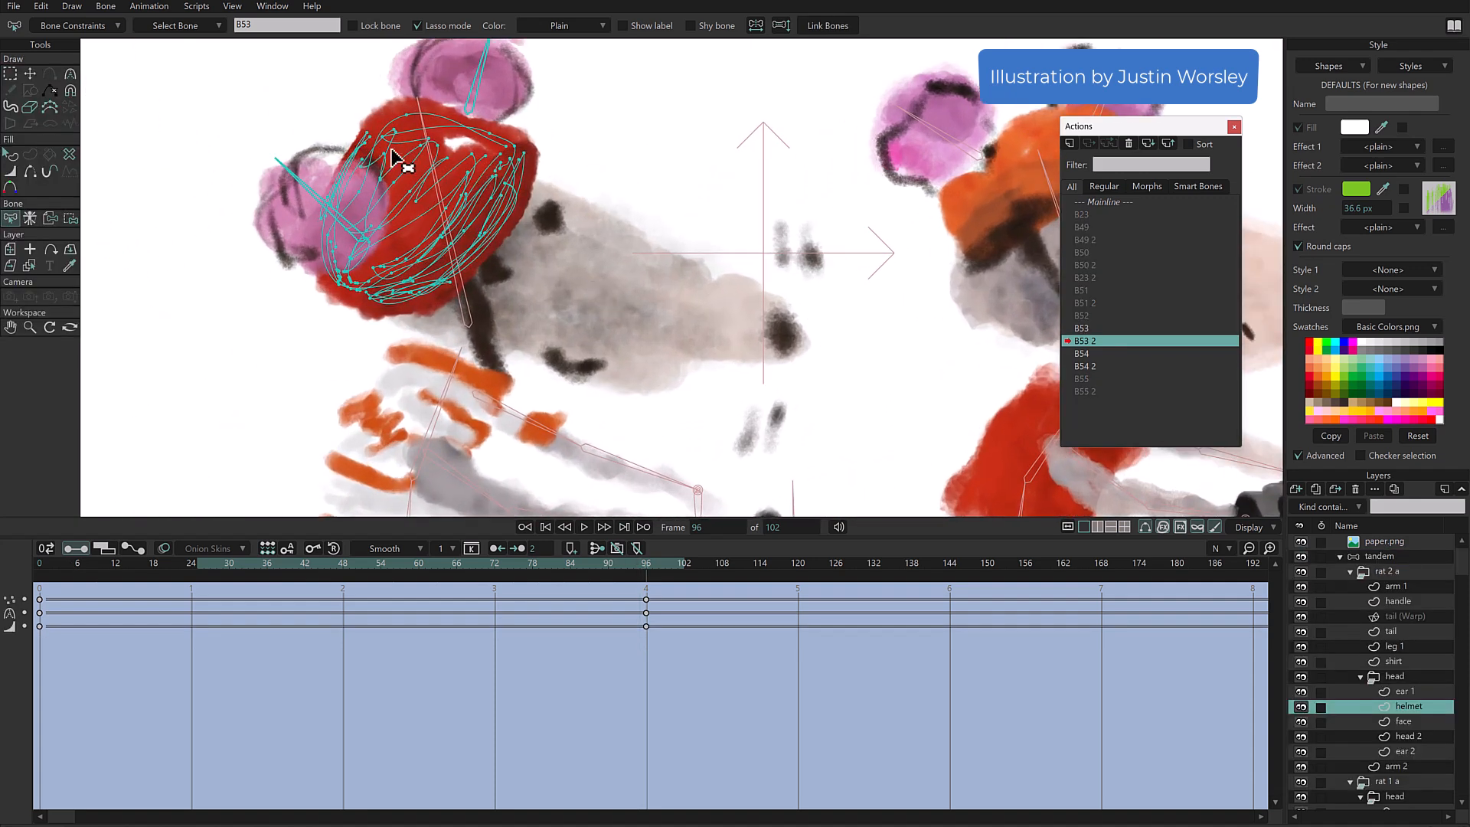
drag(577, 255, 781, 268)
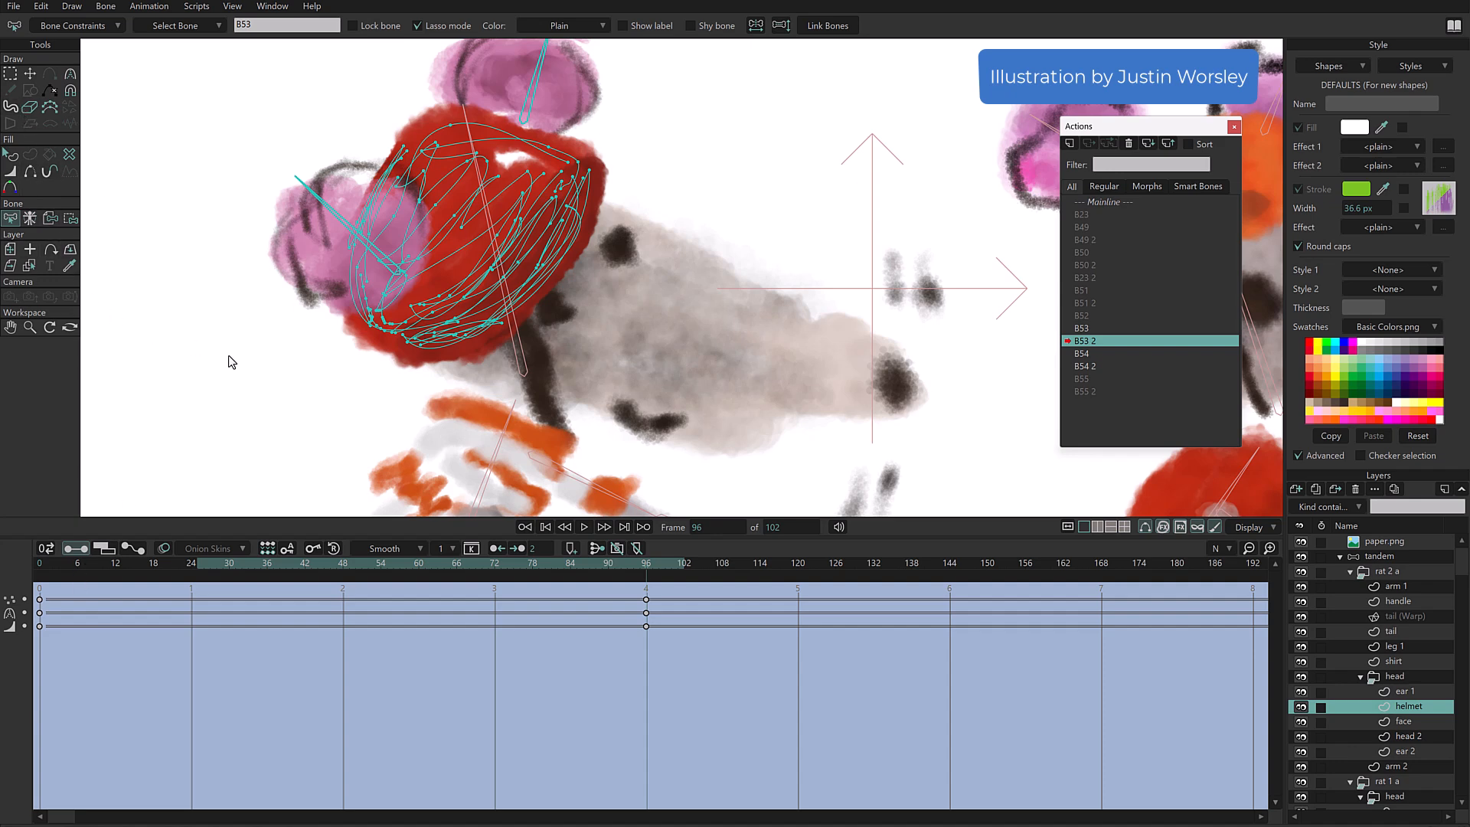
- Set the colour drift of the helmet's lower points to 100% at frame 96 and preview the action without the curves
click(11, 78)
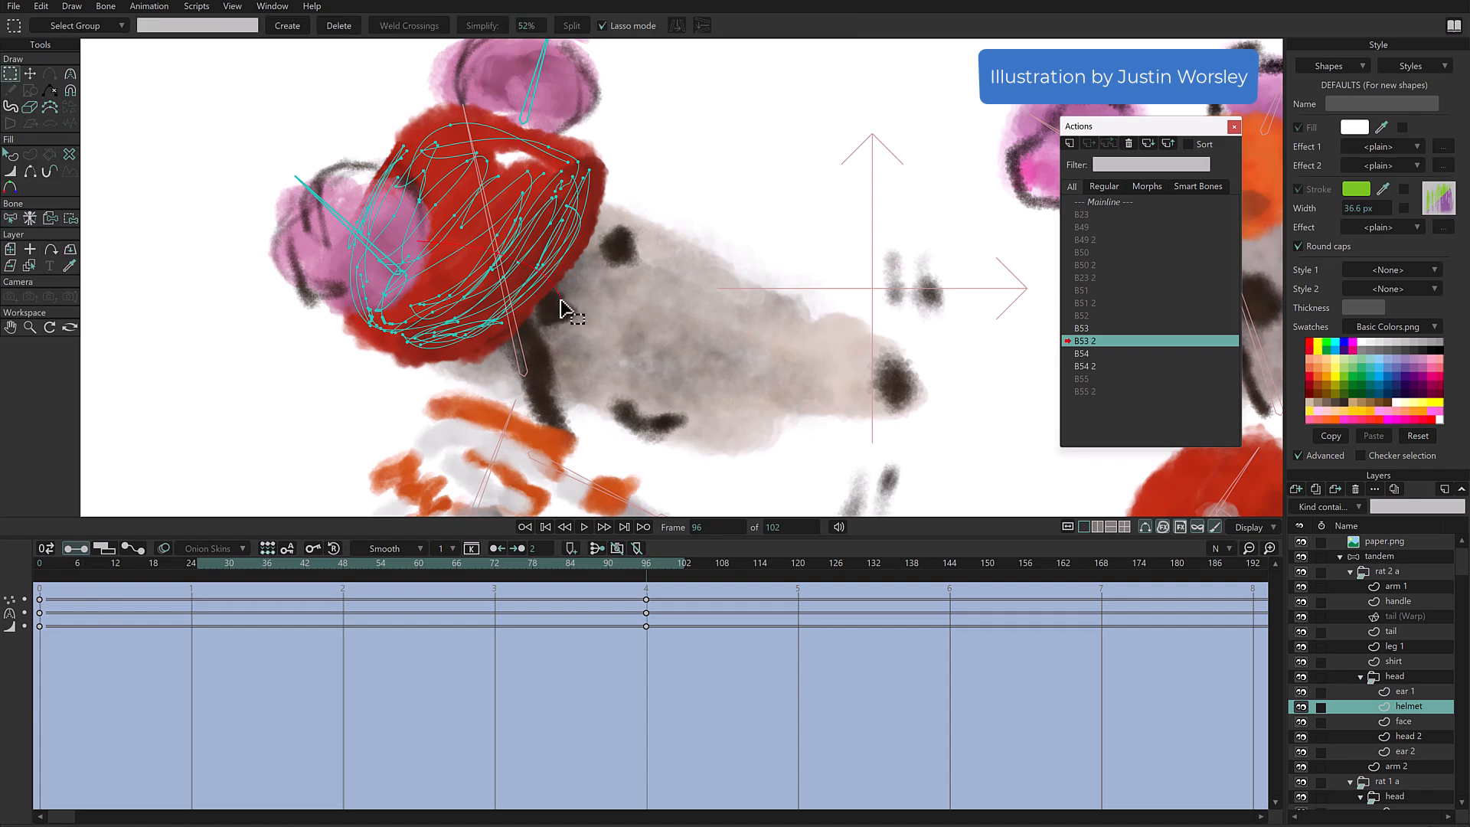
drag(567, 310, 565, 311)
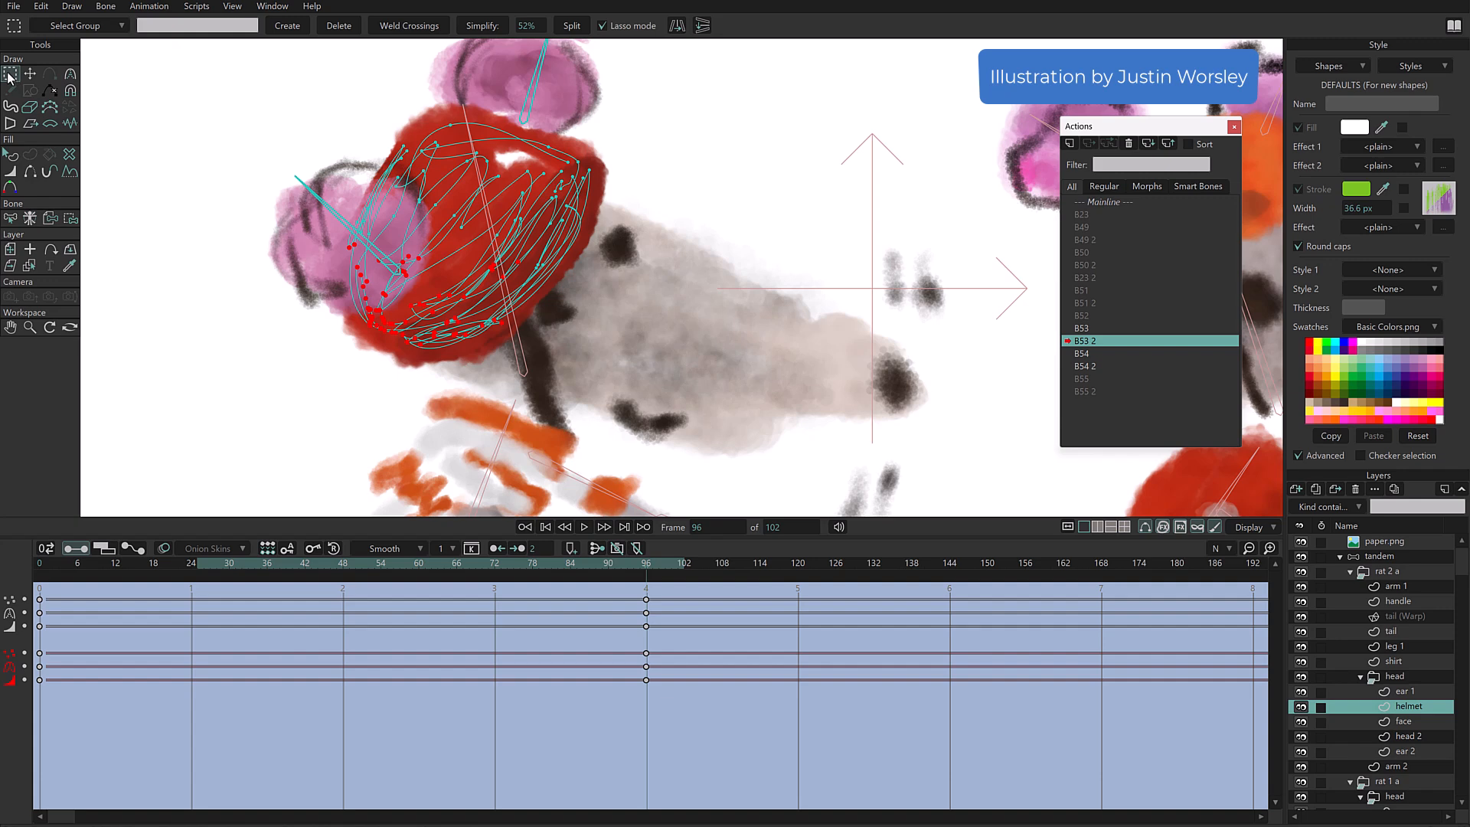
click(11, 173)
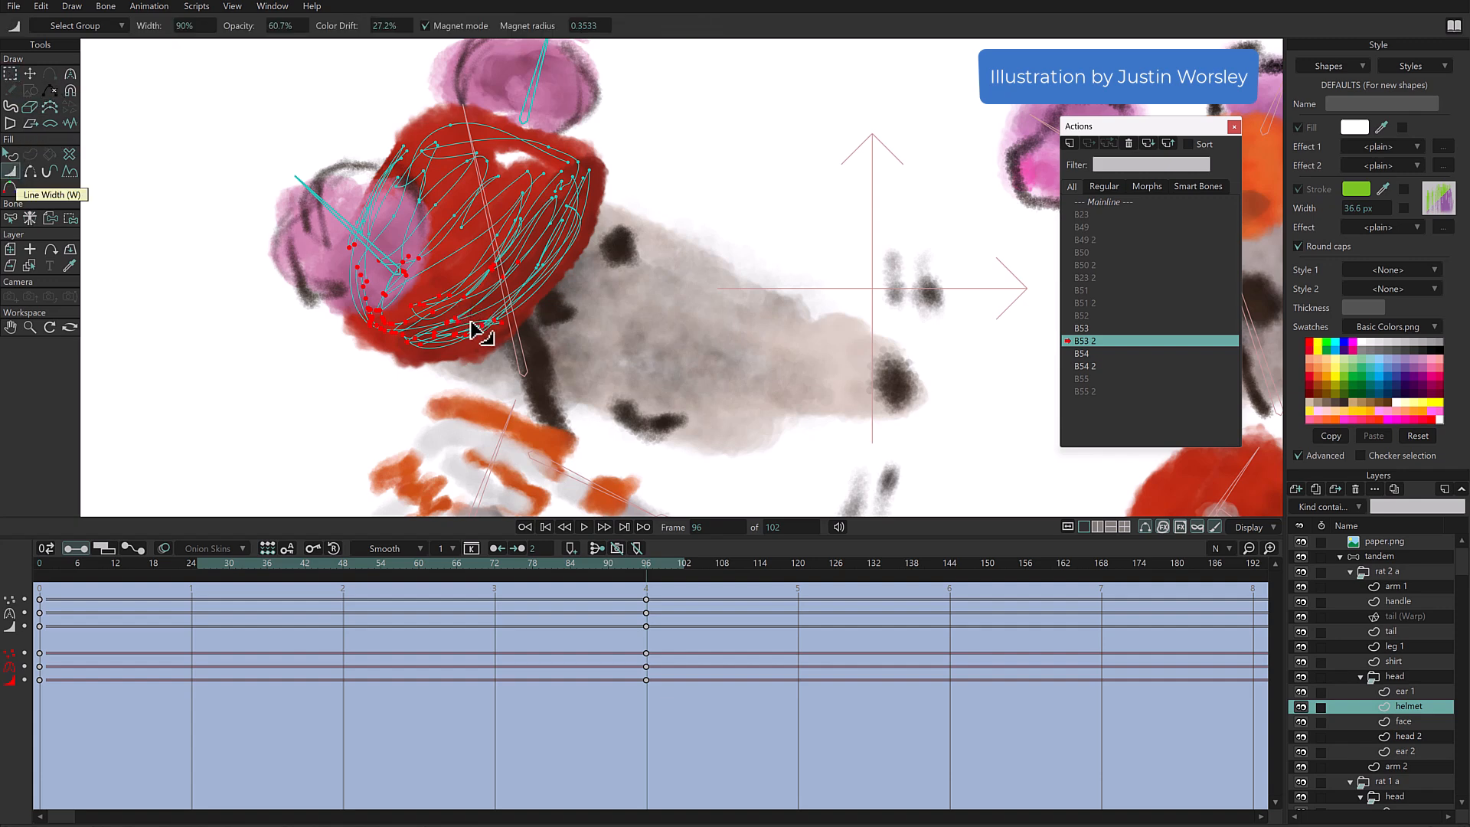
key(ctrl+z)
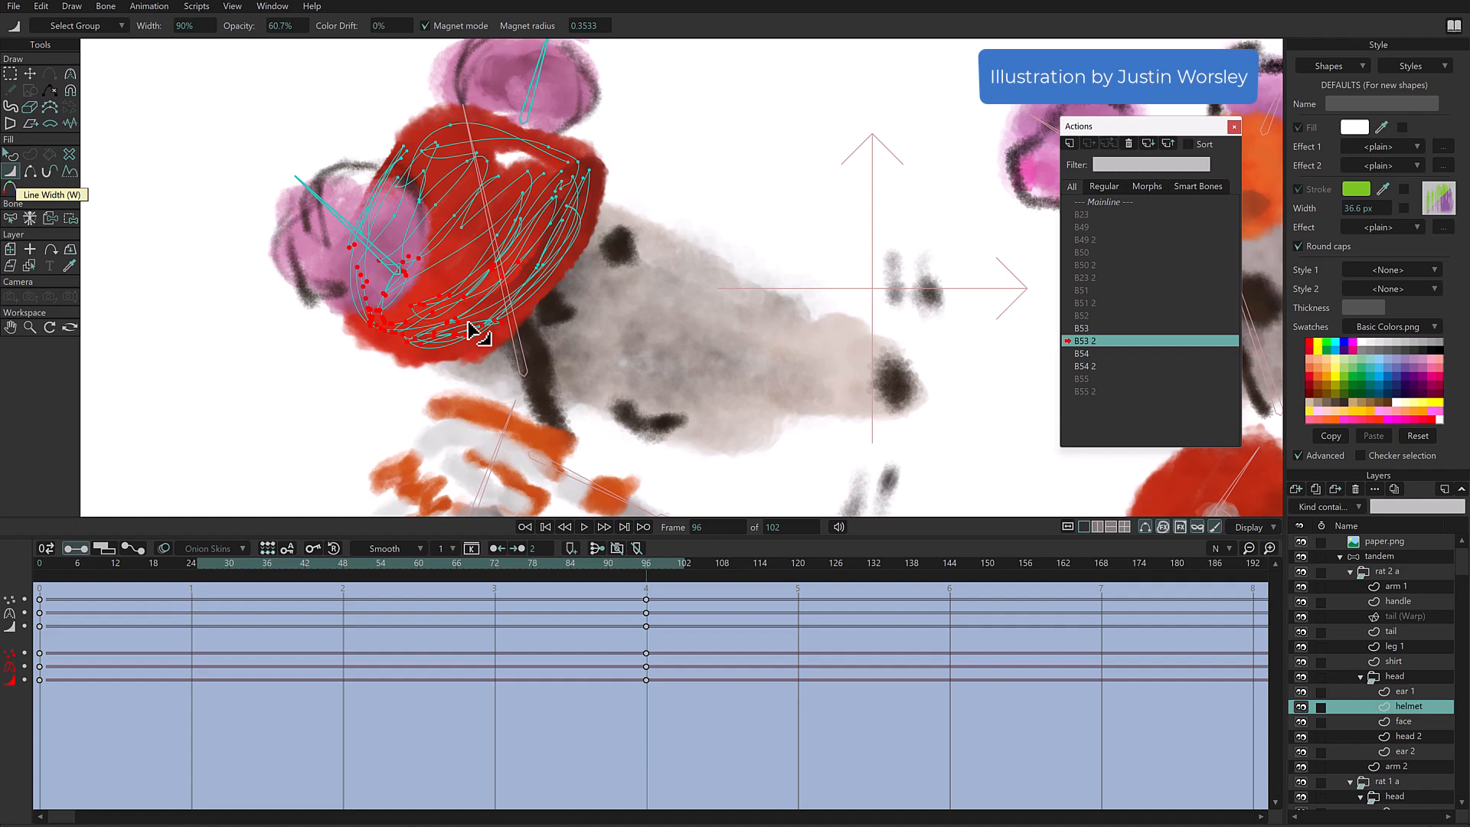
drag(474, 331, 475, 329)
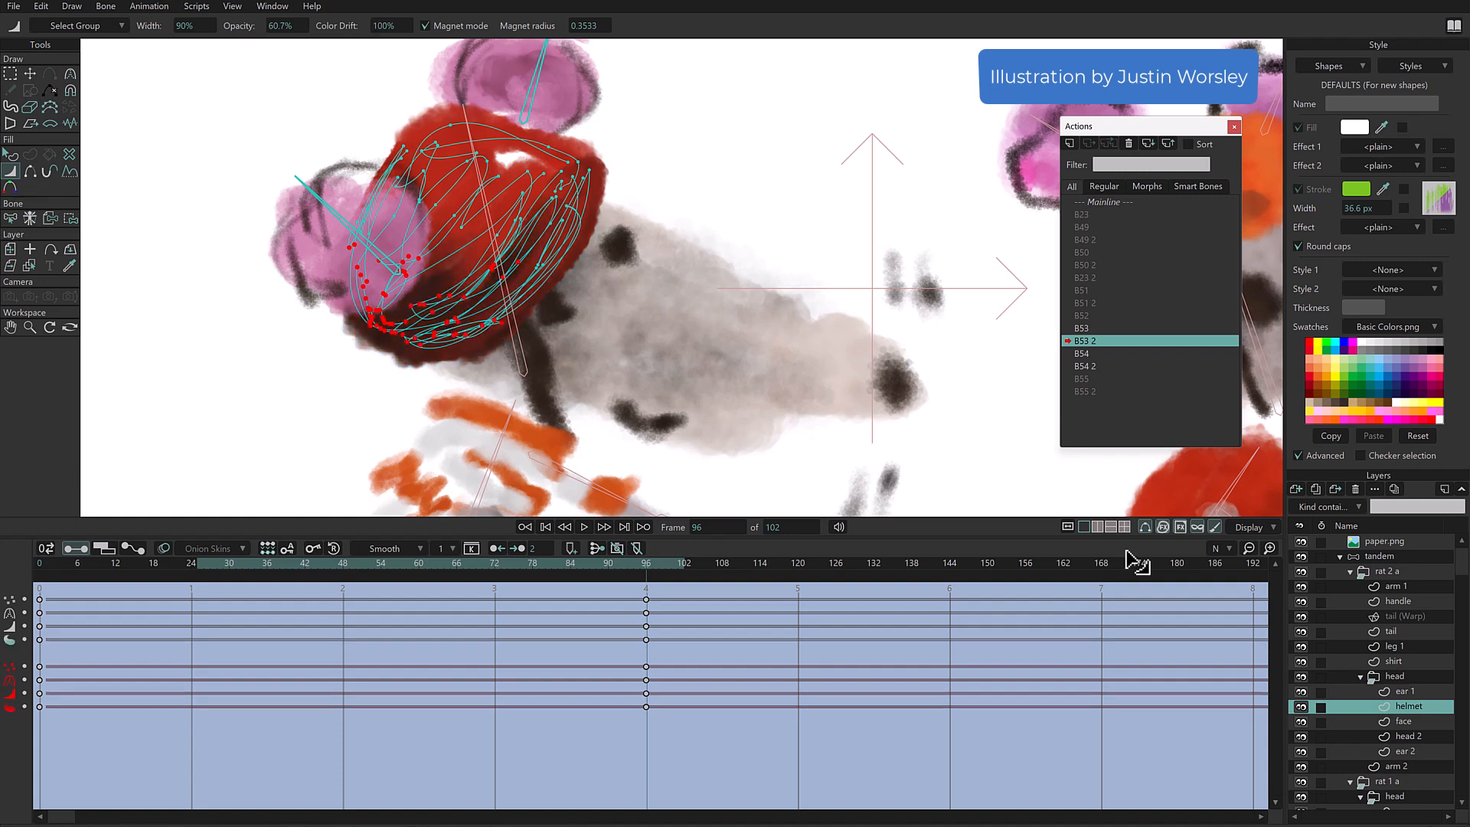
click(1145, 527)
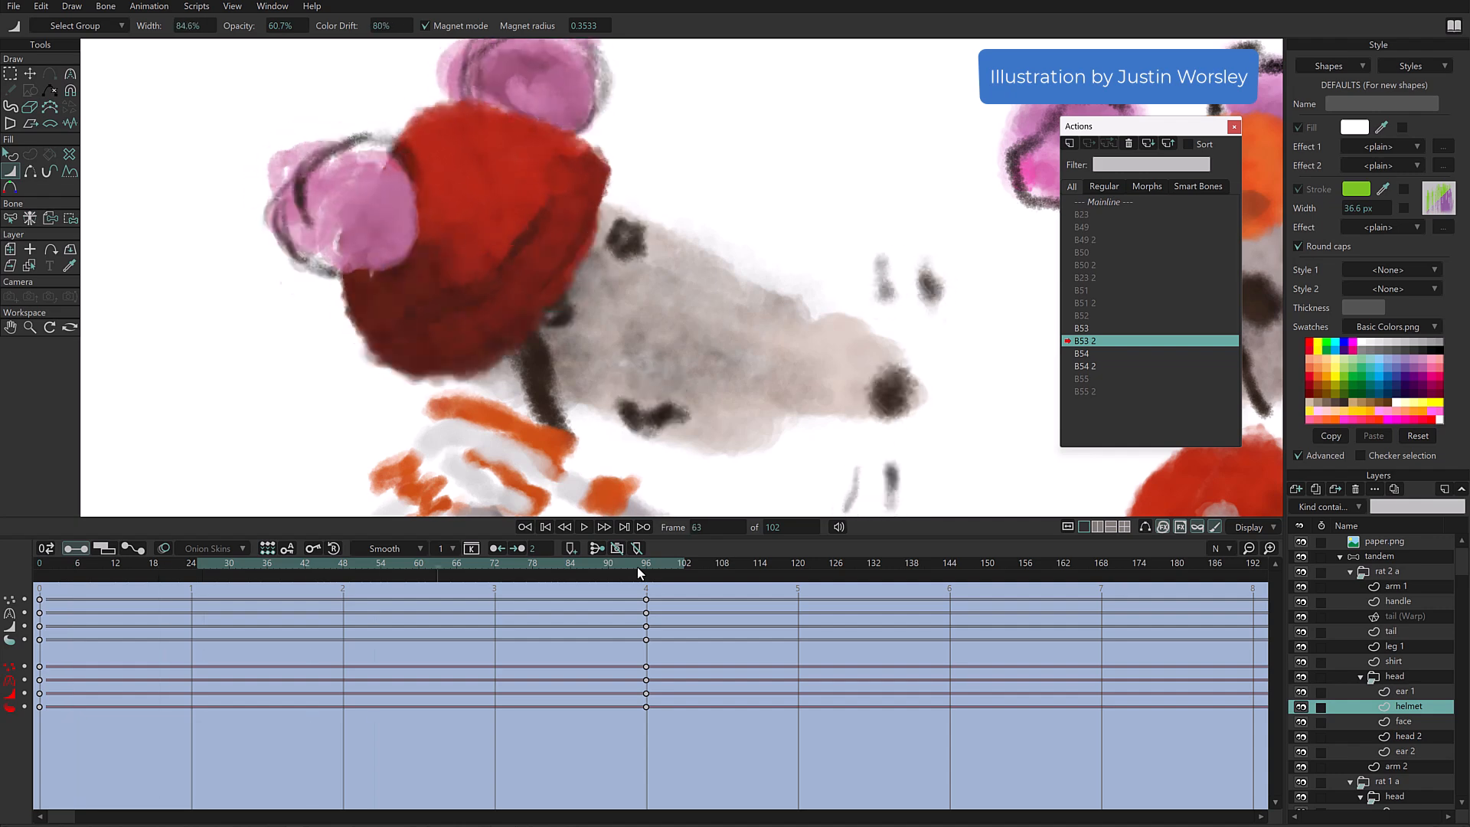
key(space)
- Set the colour drift of the helmet's upper points to 0% at frame 96 and scrub through the action
key(g)
mouse_move(600, 115)
mouse_down()
mouse_move(564, 97)
mouse_move(375, 134)
mouse_up()
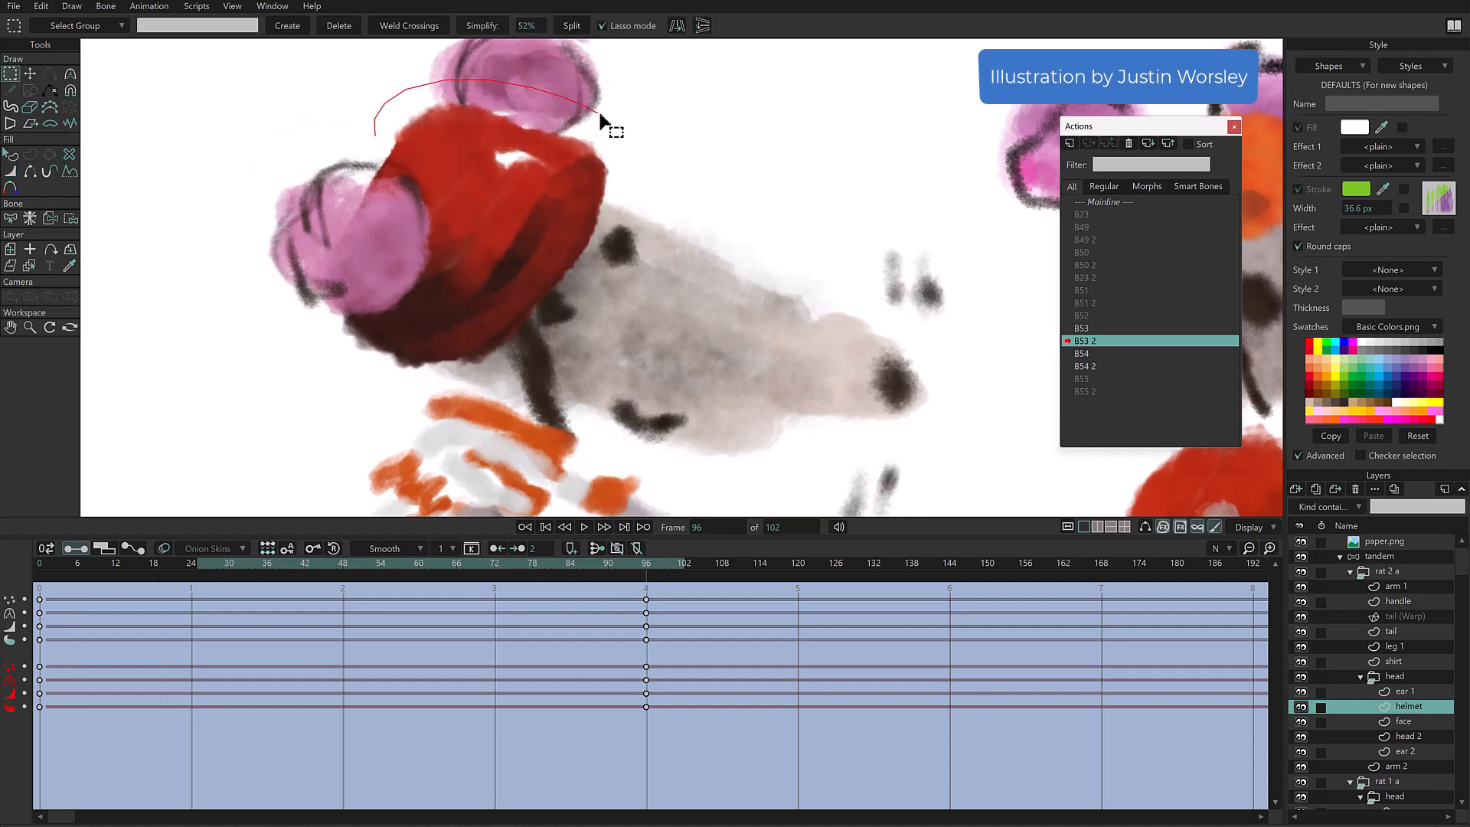
drag(659, 168, 612, 112)
click(10, 171)
drag(503, 144, 503, 143)
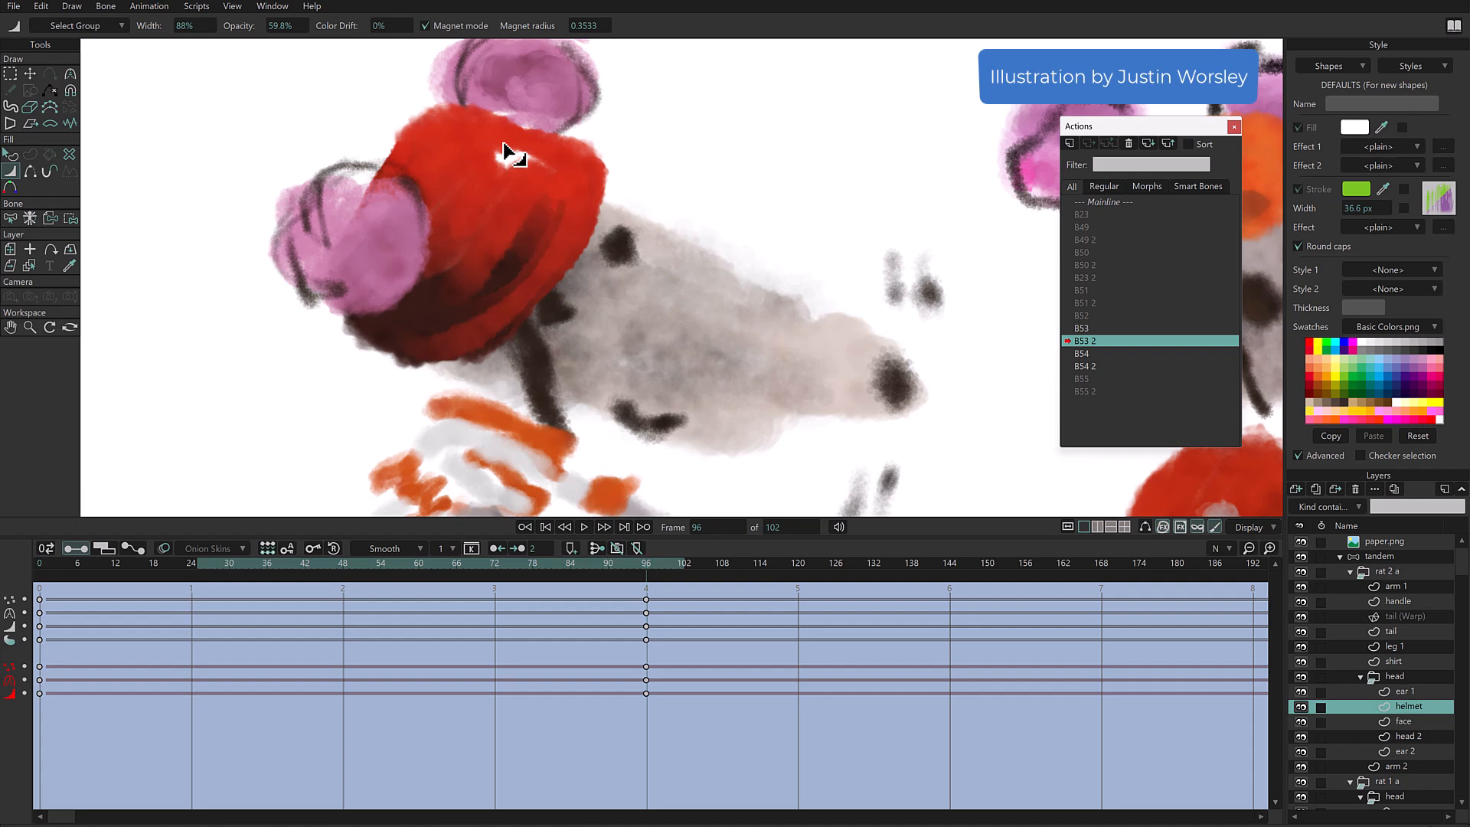
mouse_move(637, 568)
mouse_down()
mouse_move(71, 567)
mouse_move(640, 567)
mouse_up()
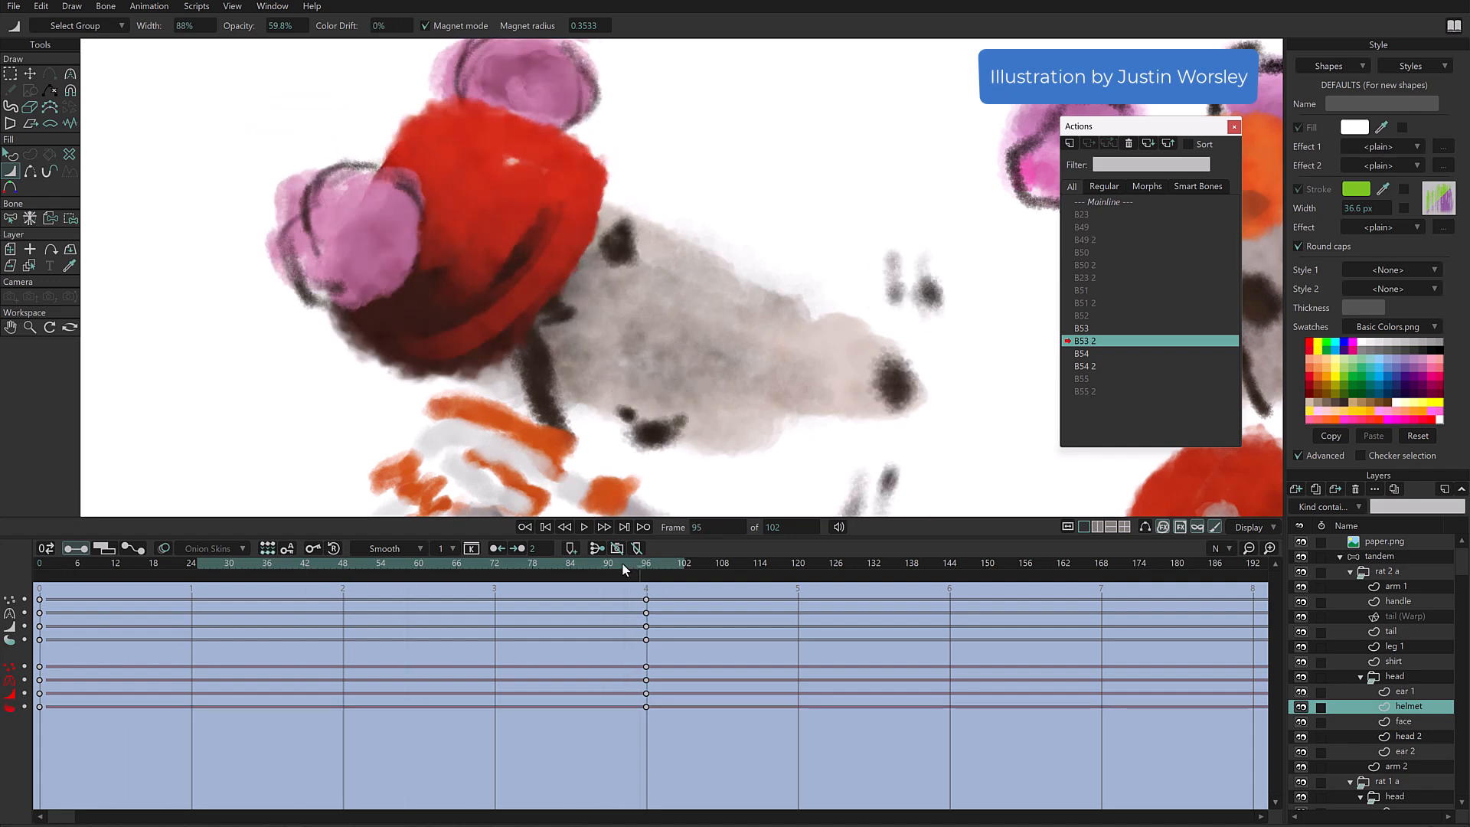
- Return to the mainline, select the tandem layer and delete its keyframes at frame 105
double_click(1127, 201)
click(1398, 557)
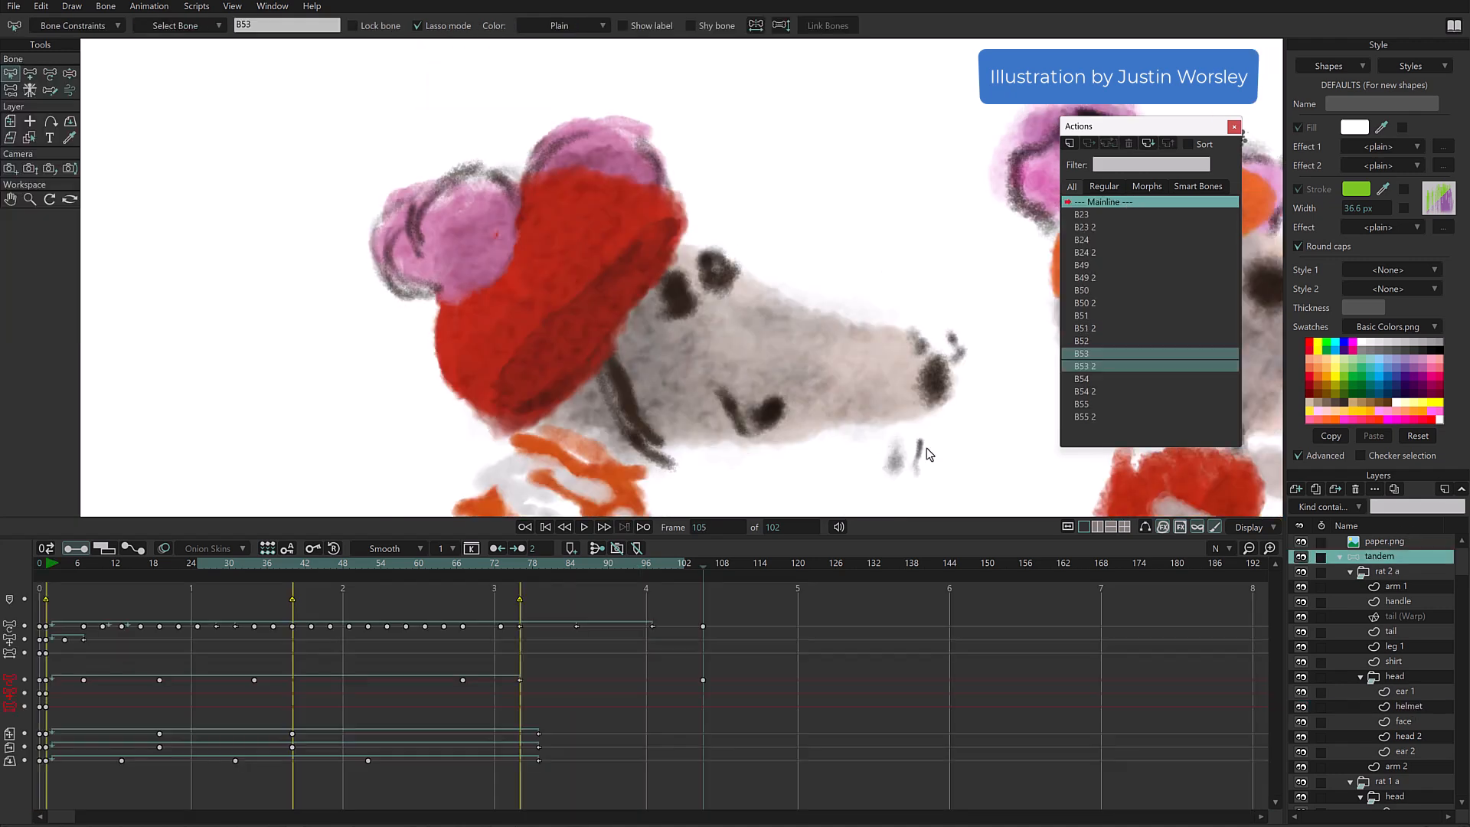
scroll(886, 240, down, 3)
drag(886, 240, 651, 195)
scroll(651, 230, down, 2)
double_click(705, 569)
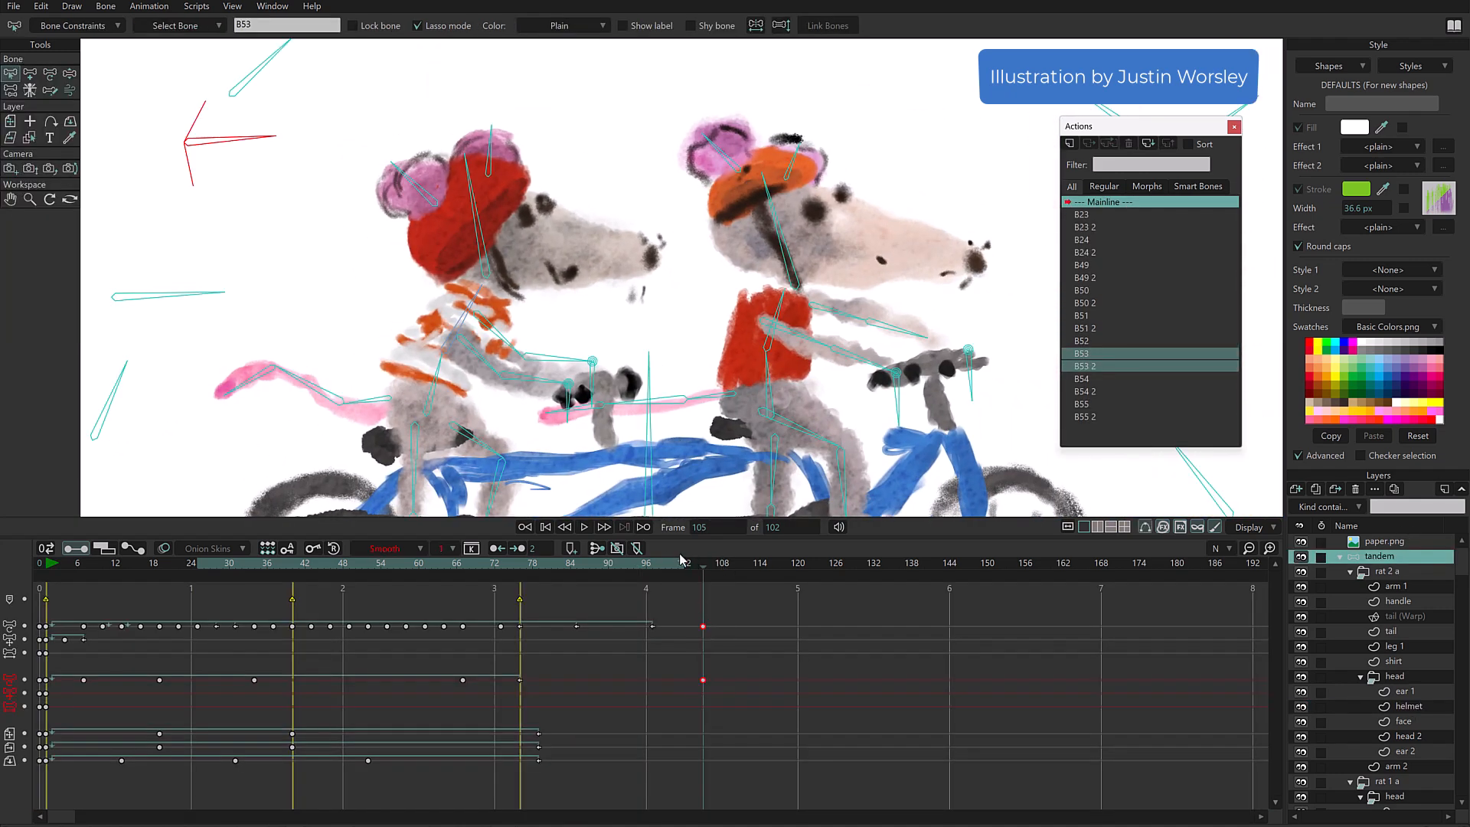
key(Delete)
- Rotate the B53 control bone with Manipulate Bones to turn the rear rat's head and test the helmet shading
key(z)
drag(269, 138, 242, 161)
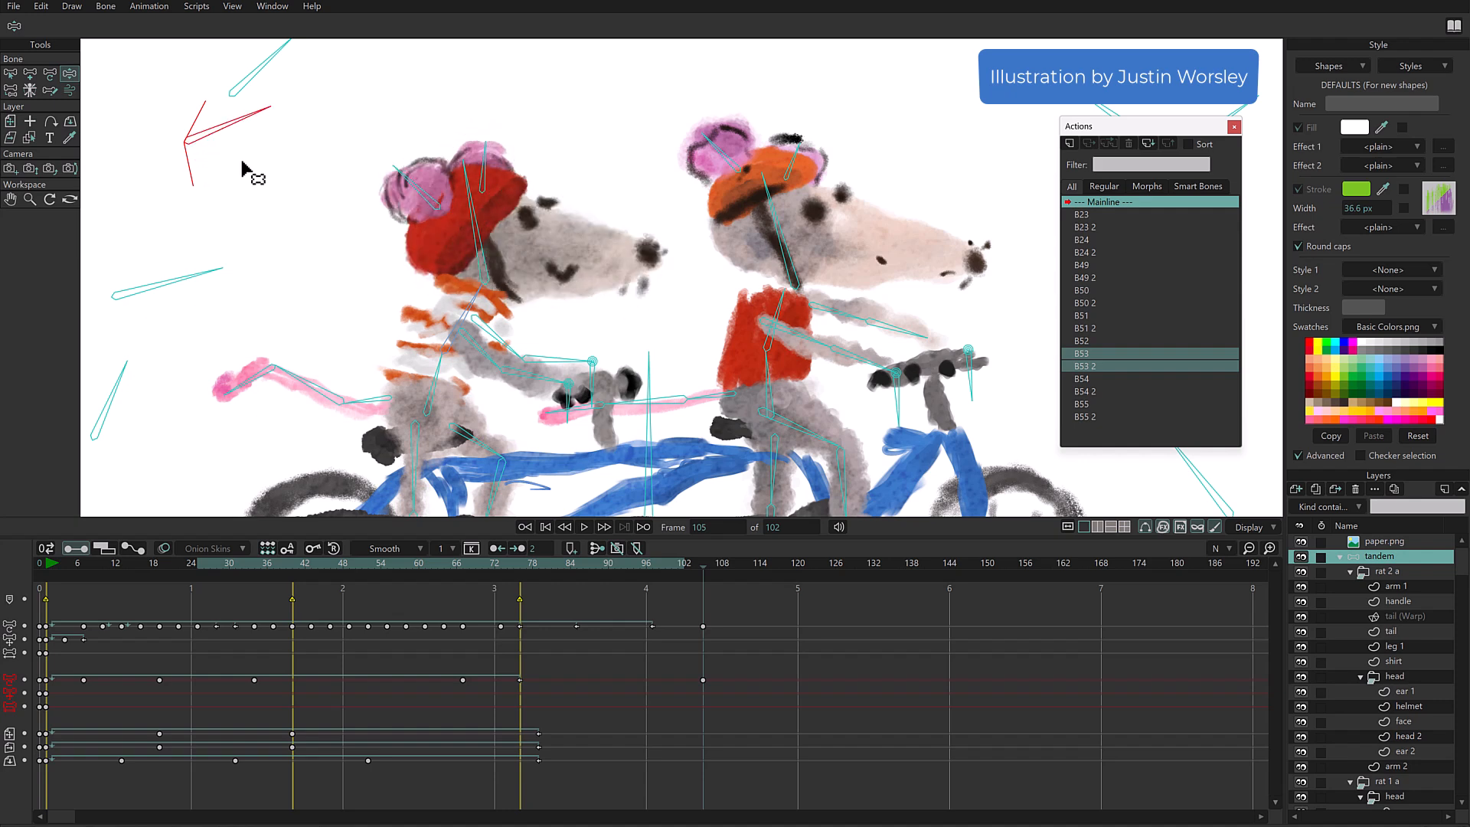
drag(242, 161, 193, 305)
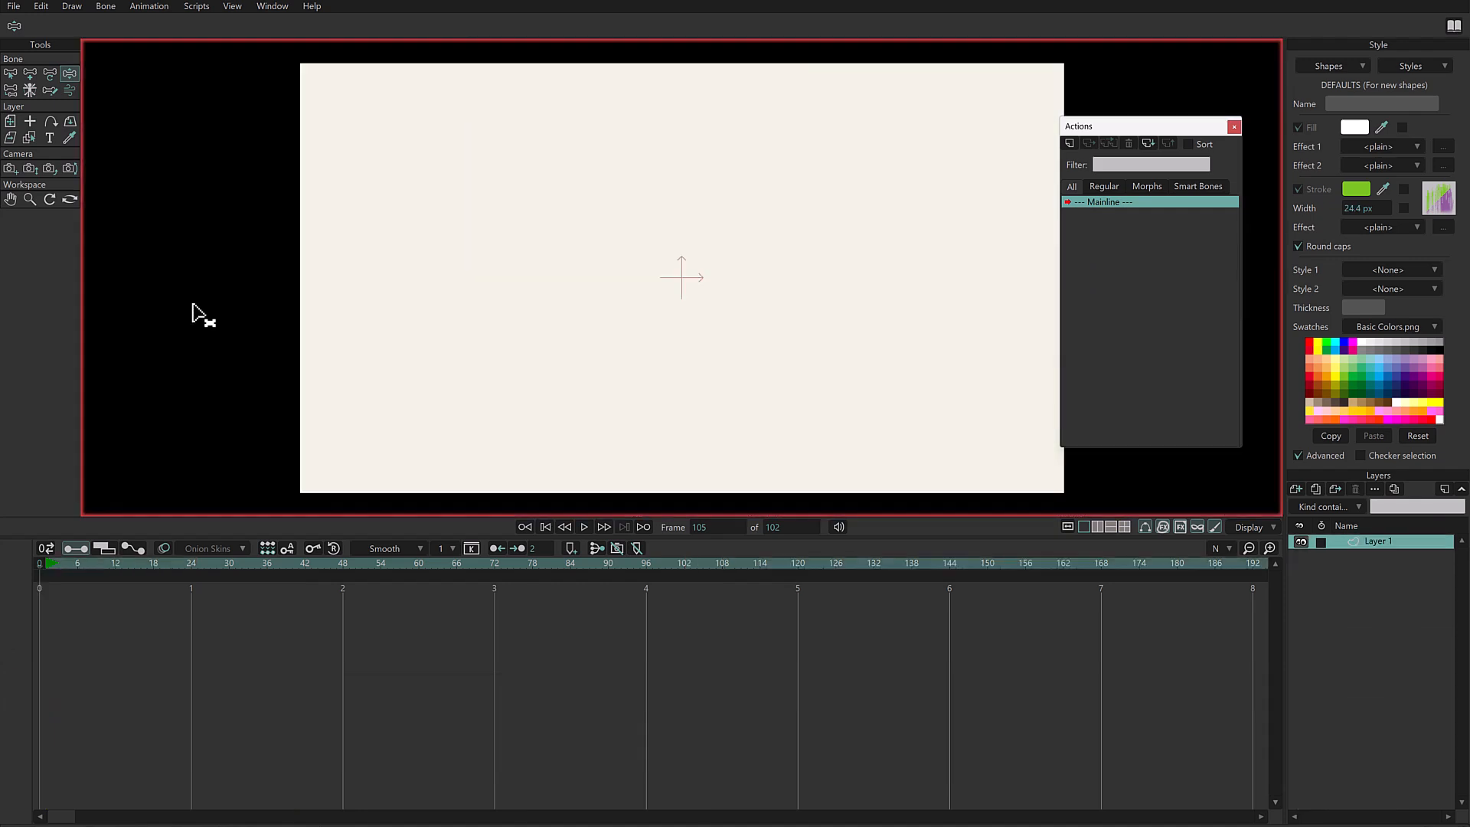
- Give the Freehand brush a yellow stroke with a red drift target and paint two scribbles on the blank canvas
key(f)
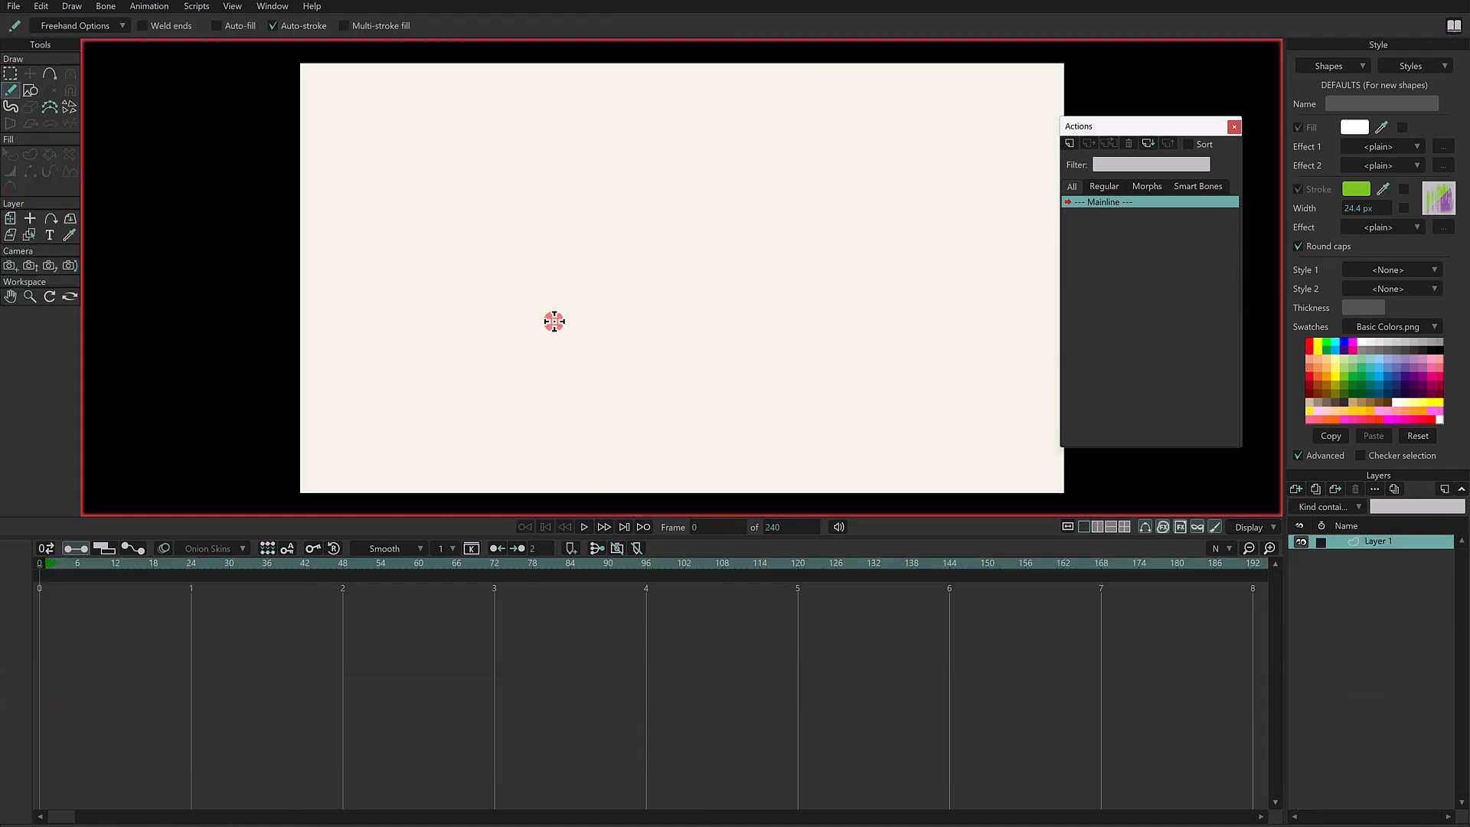
click(1378, 354)
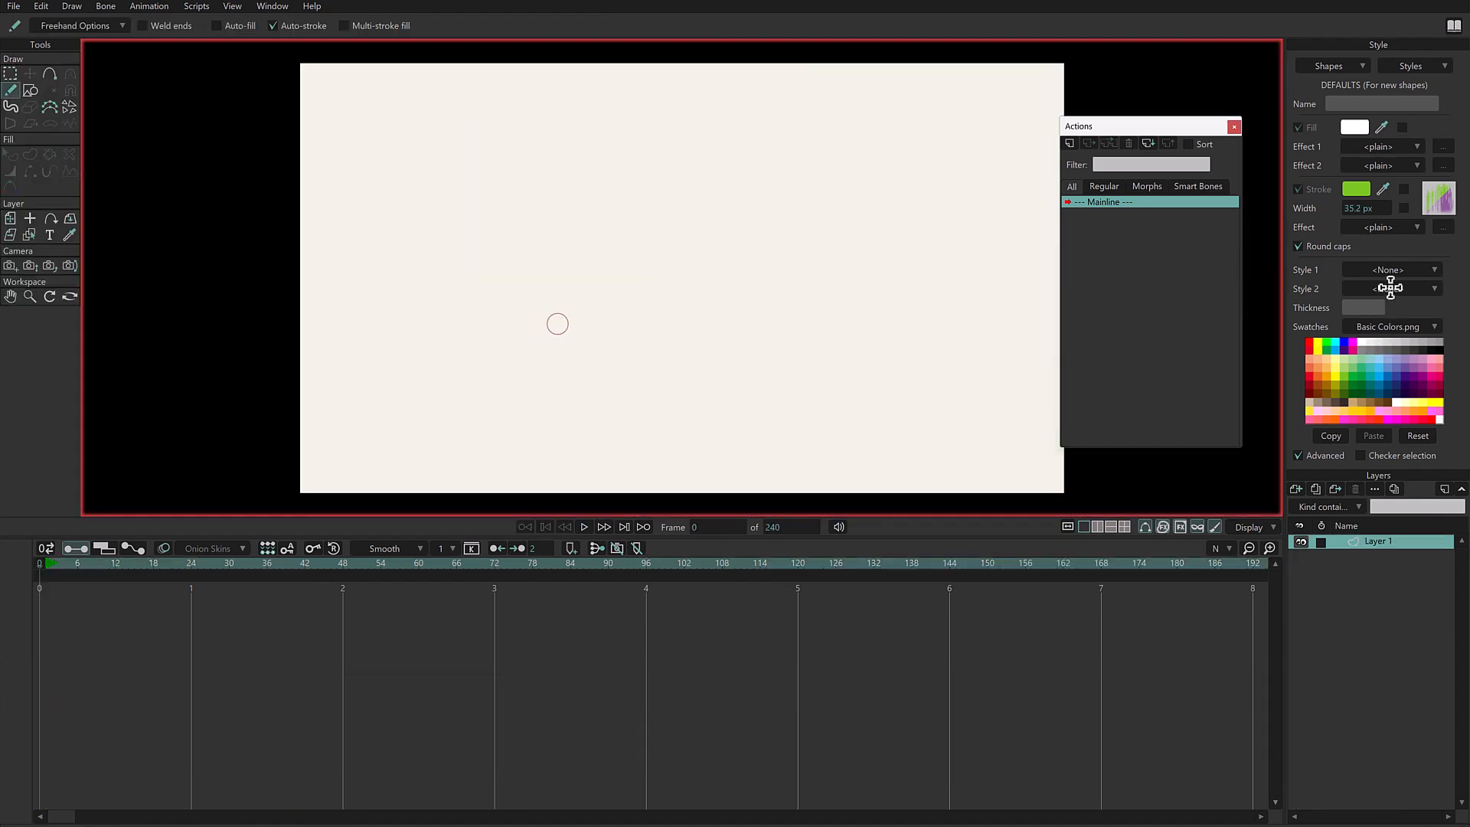
right_click(1316, 344)
drag(1381, 192, 1311, 345)
mouse_move(509, 302)
mouse_down()
mouse_move(604, 216)
mouse_move(573, 388)
mouse_up()
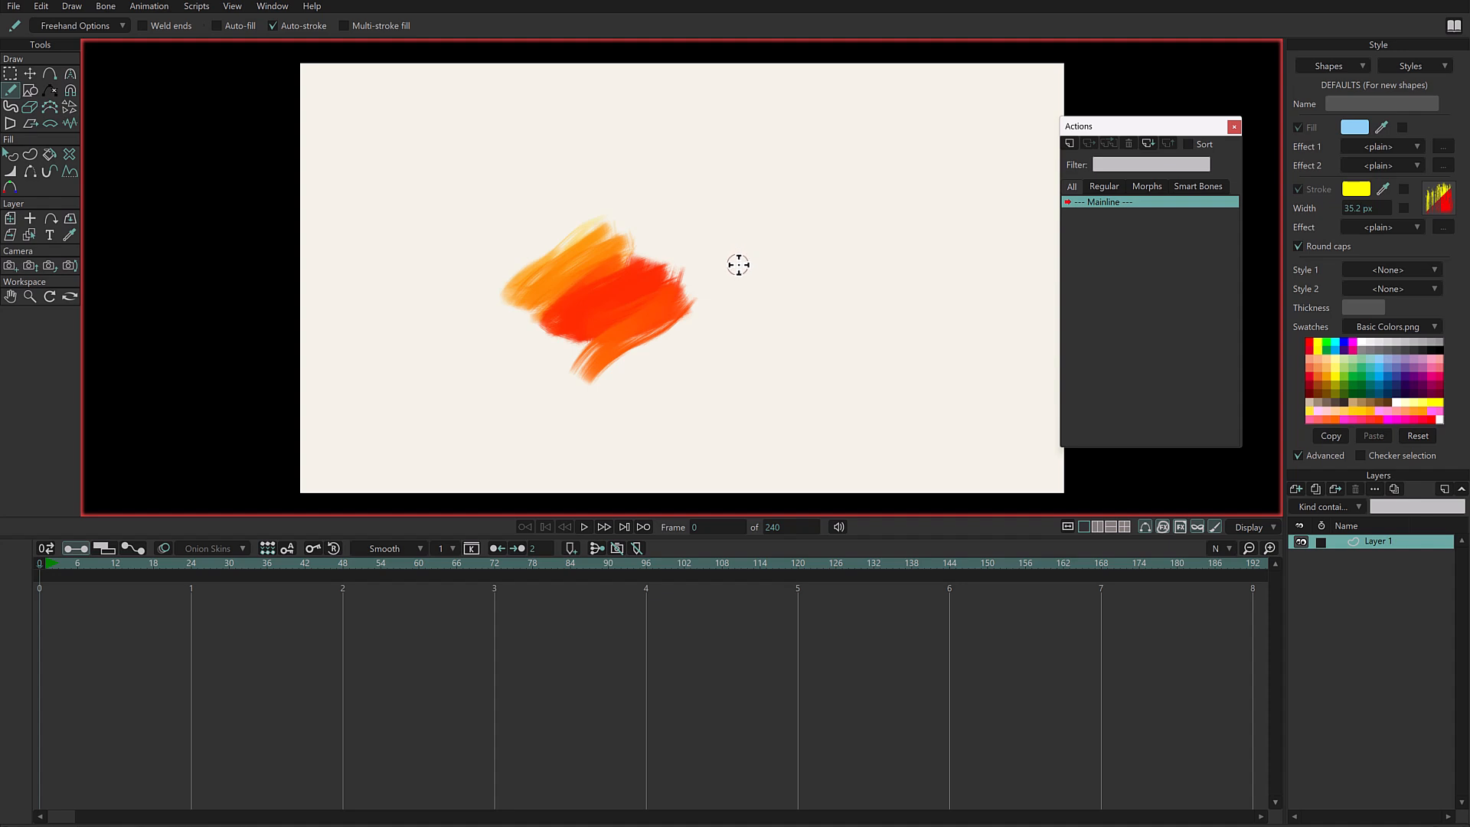
mouse_move(708, 234)
mouse_down()
mouse_move(797, 168)
mouse_move(779, 177)
mouse_up()
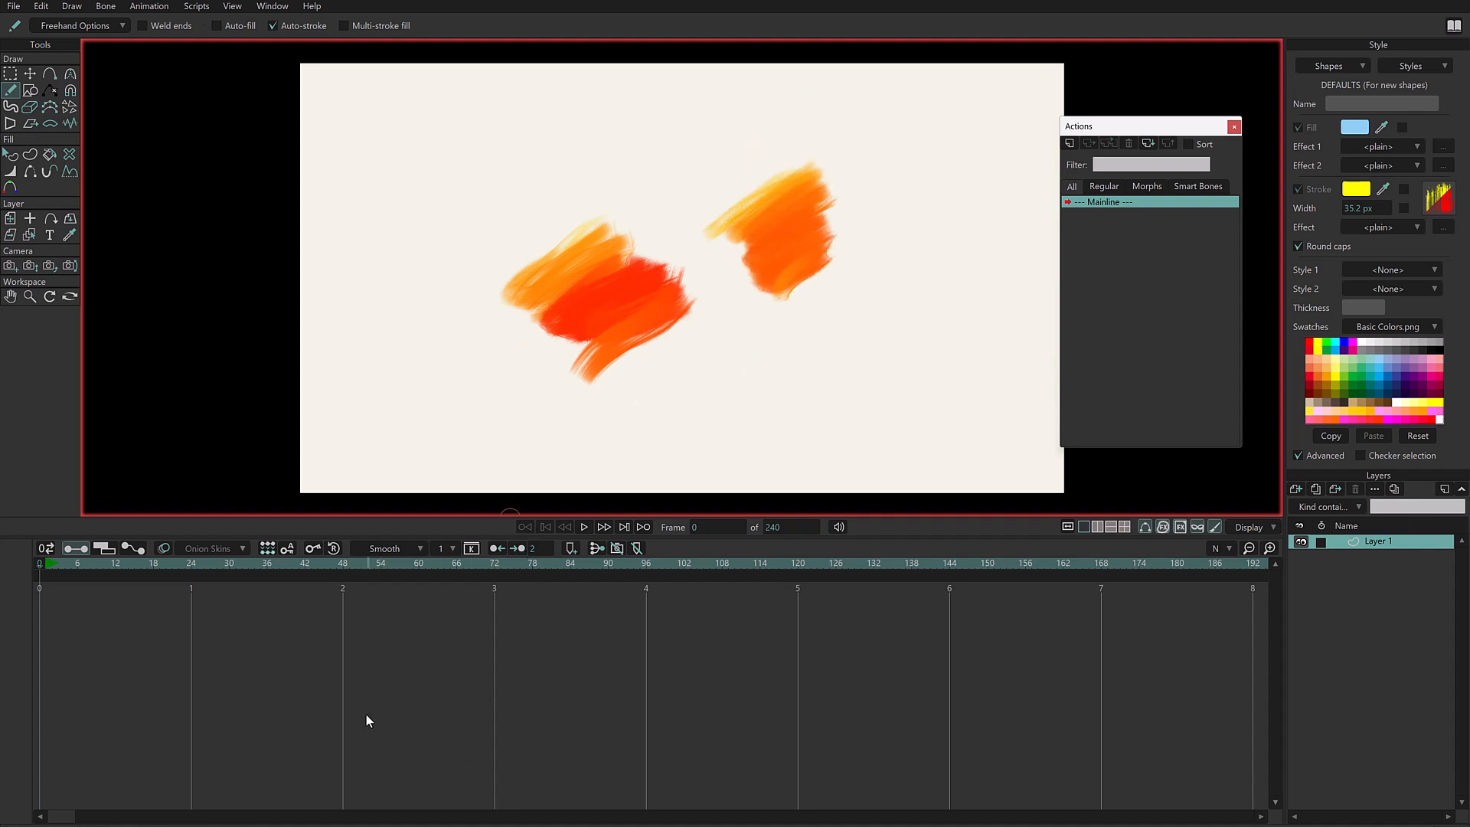
- Turn off the freehand pen pressure variation for width and draw a looping stroke diagonally across the canvas
click(105, 27)
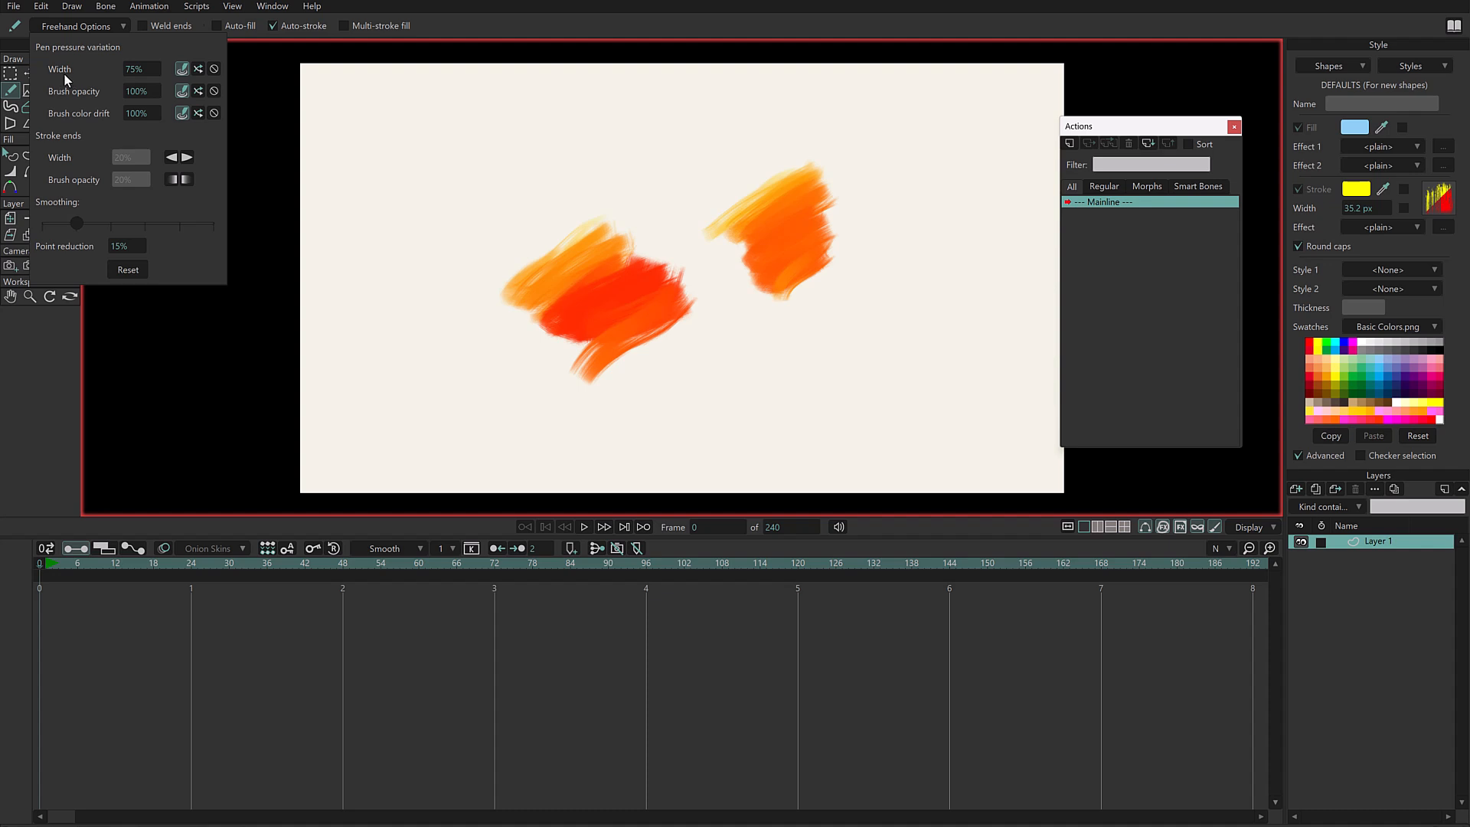
click(213, 70)
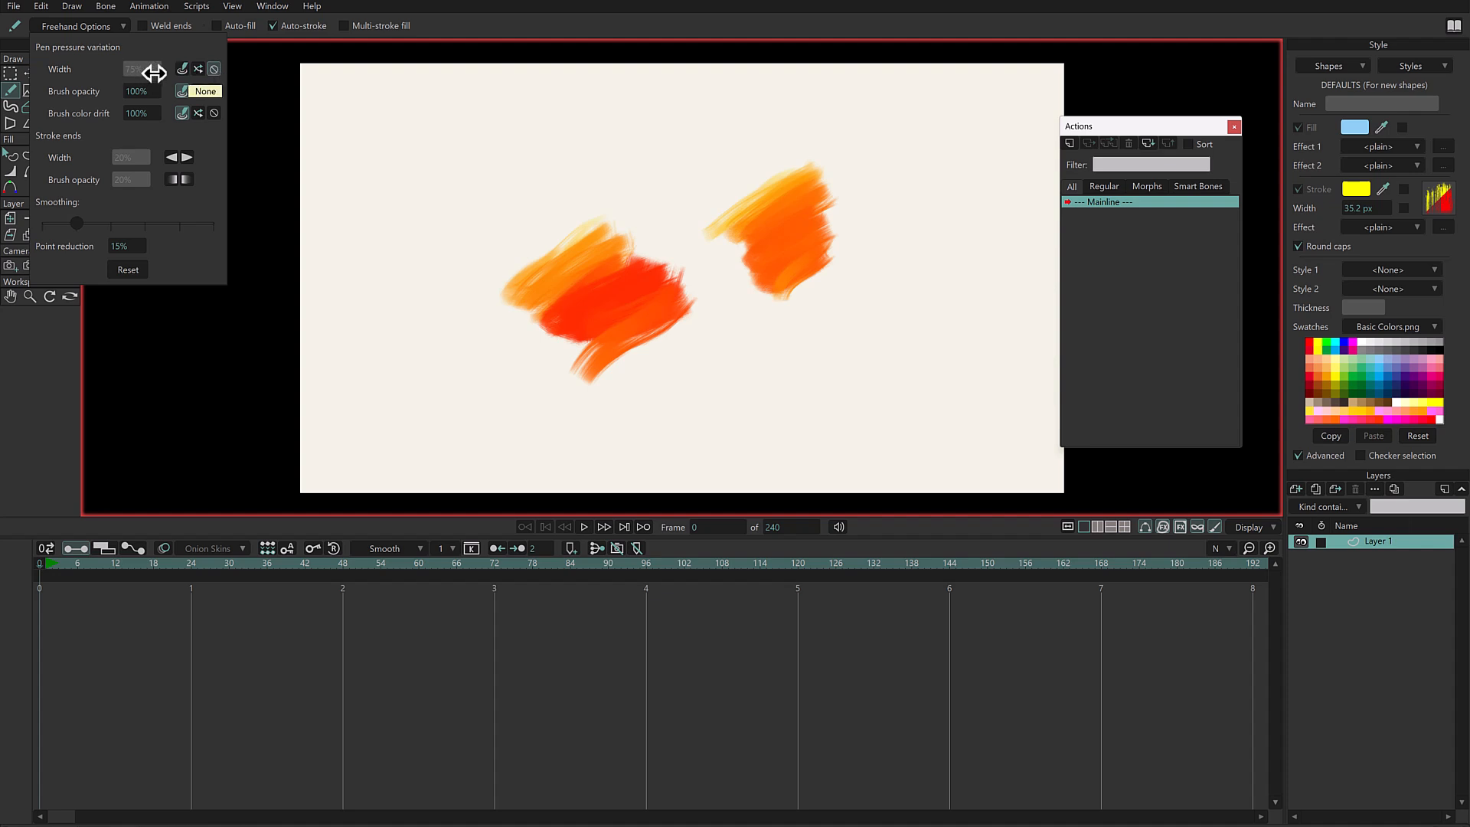
mouse_move(376, 189)
mouse_down()
mouse_move(528, 175)
mouse_move(706, 144)
mouse_move(676, 129)
mouse_move(711, 245)
mouse_move(821, 394)
mouse_move(888, 411)
mouse_up()
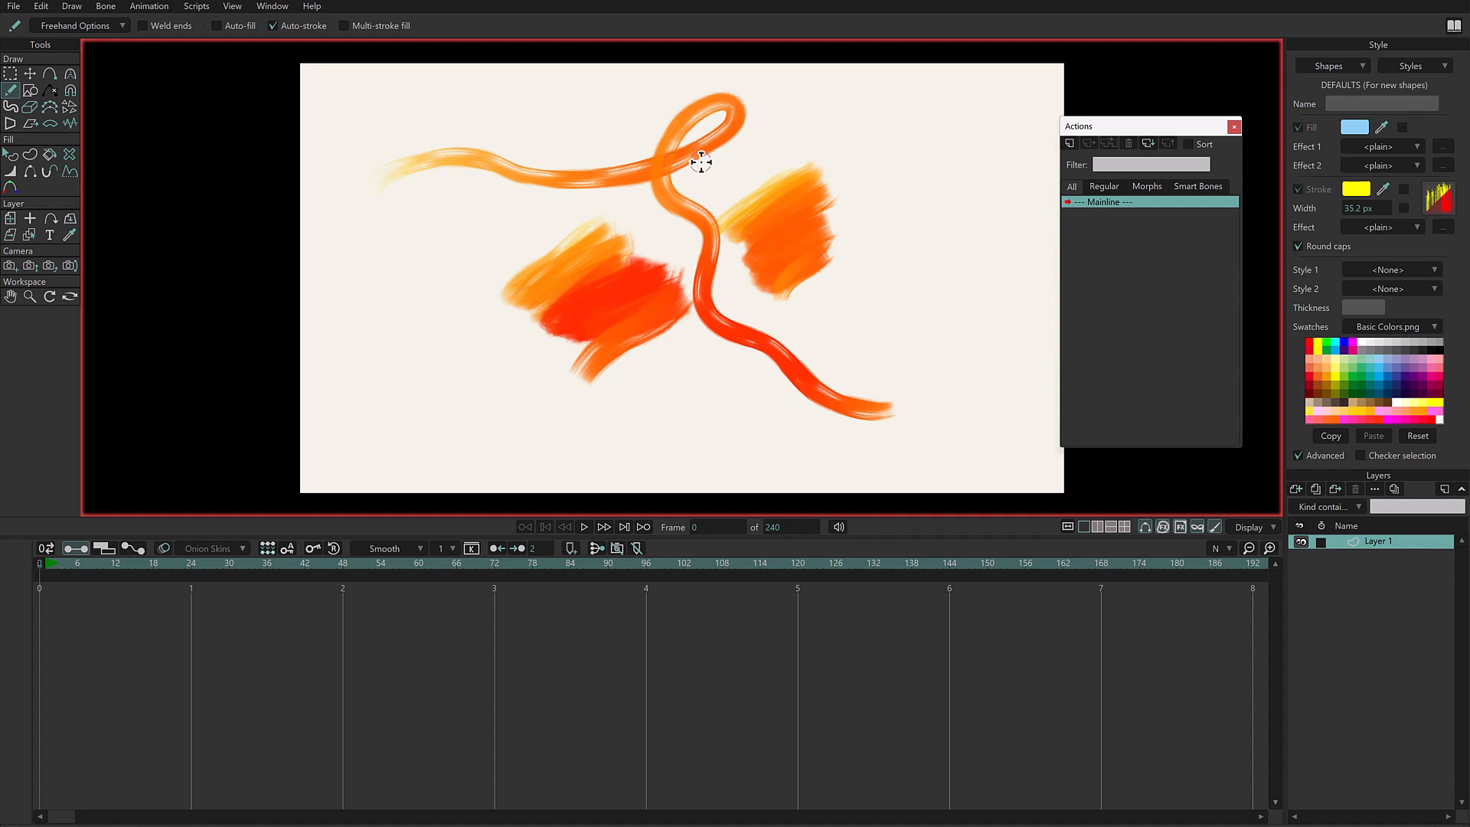
- Switch the freehand width variation to random and draw a long looping stroke around the whole canvas
click(108, 30)
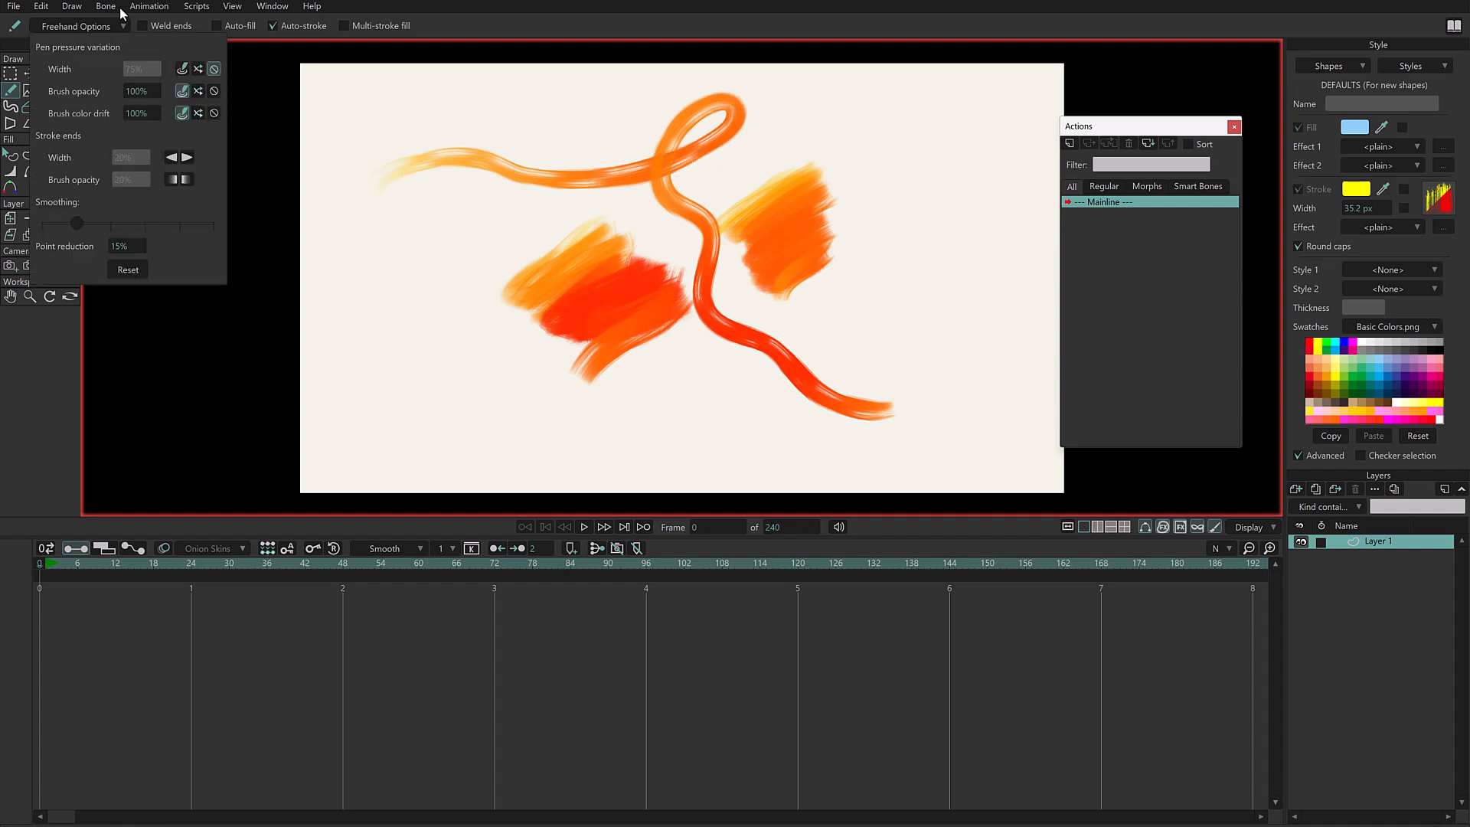
click(197, 70)
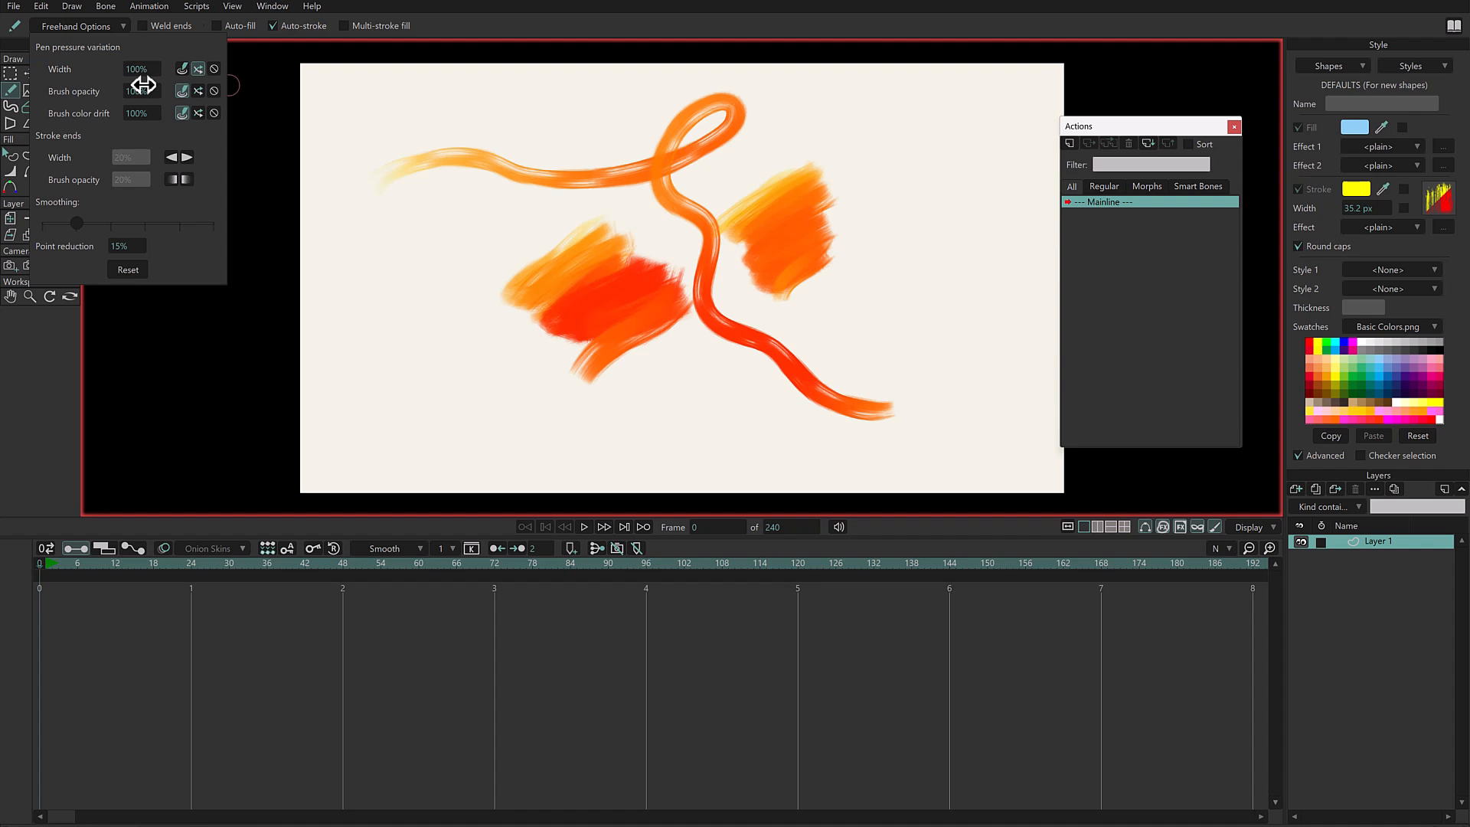
mouse_move(337, 318)
mouse_down()
mouse_move(472, 354)
mouse_move(558, 414)
mouse_move(852, 365)
mouse_move(893, 259)
mouse_move(842, 331)
mouse_move(948, 350)
mouse_move(978, 228)
mouse_move(942, 156)
mouse_move(585, 88)
mouse_move(506, 115)
mouse_move(475, 152)
mouse_move(542, 163)
mouse_move(484, 231)
mouse_move(426, 257)
mouse_move(499, 316)
mouse_move(510, 367)
mouse_move(456, 432)
mouse_move(743, 440)
mouse_up()
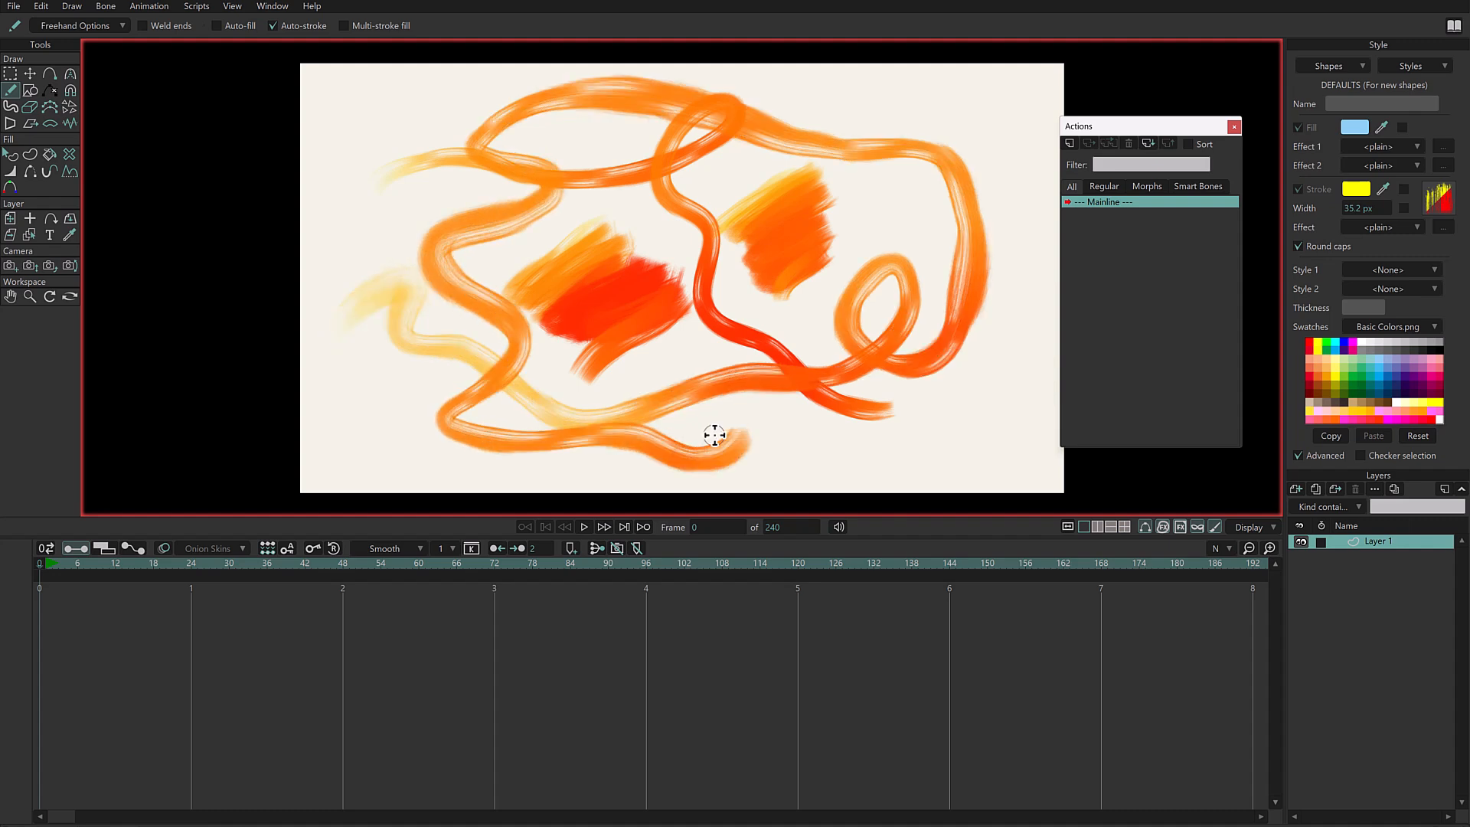
- Delete all strokes on the layer, then try a thick yellow looping stroke and undo it
key(ctrl+a)
key(Delete)
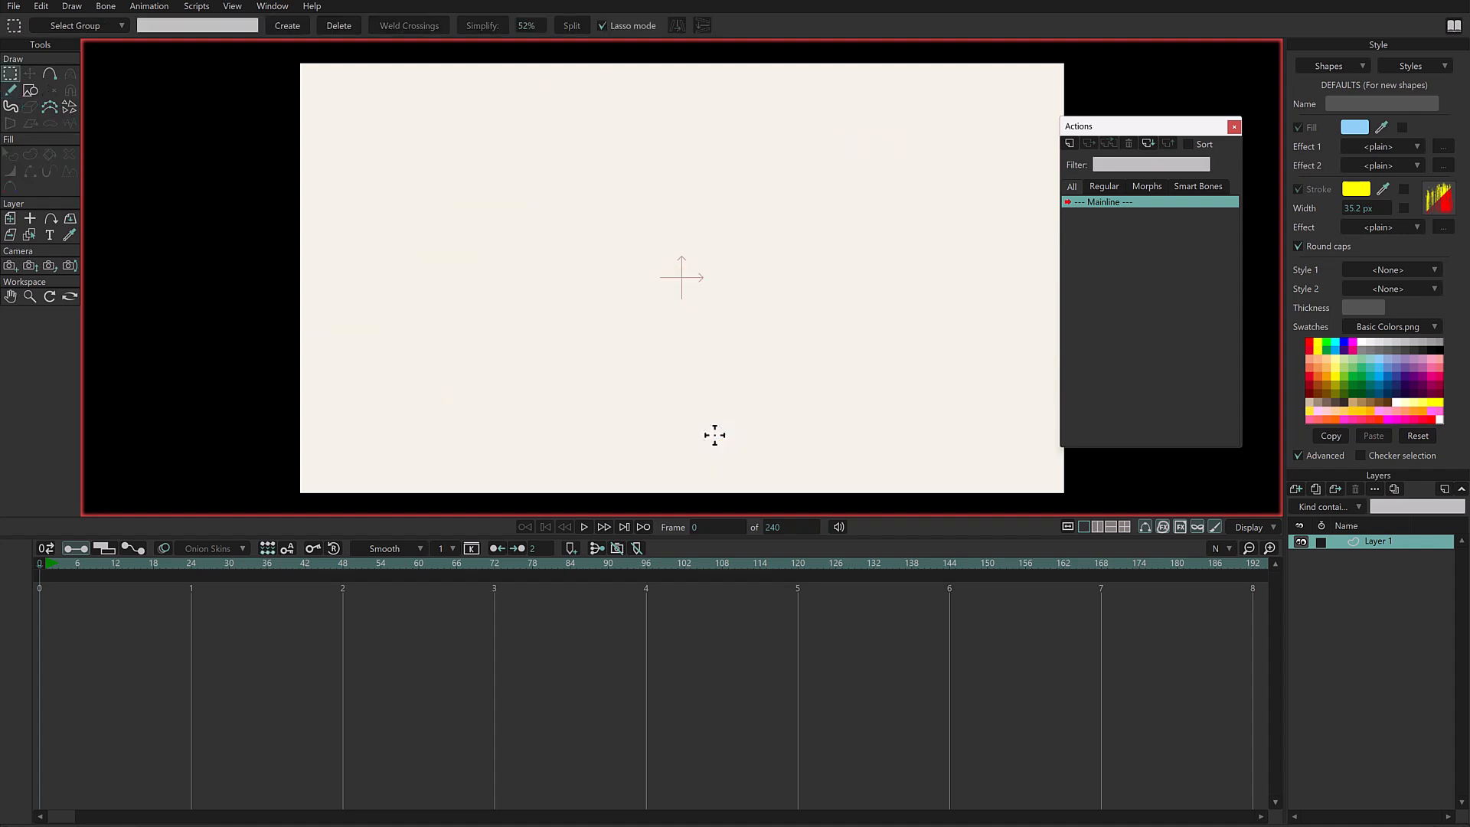
mouse_move(474, 311)
mouse_down()
mouse_move(501, 270)
mouse_move(572, 319)
mouse_move(669, 346)
mouse_move(750, 299)
mouse_move(734, 214)
mouse_move(672, 195)
mouse_move(640, 237)
mouse_move(688, 280)
mouse_move(768, 287)
mouse_move(870, 206)
mouse_move(914, 210)
mouse_move(931, 265)
mouse_move(929, 347)
mouse_move(878, 380)
mouse_move(792, 137)
mouse_move(651, 110)
mouse_move(427, 170)
mouse_up()
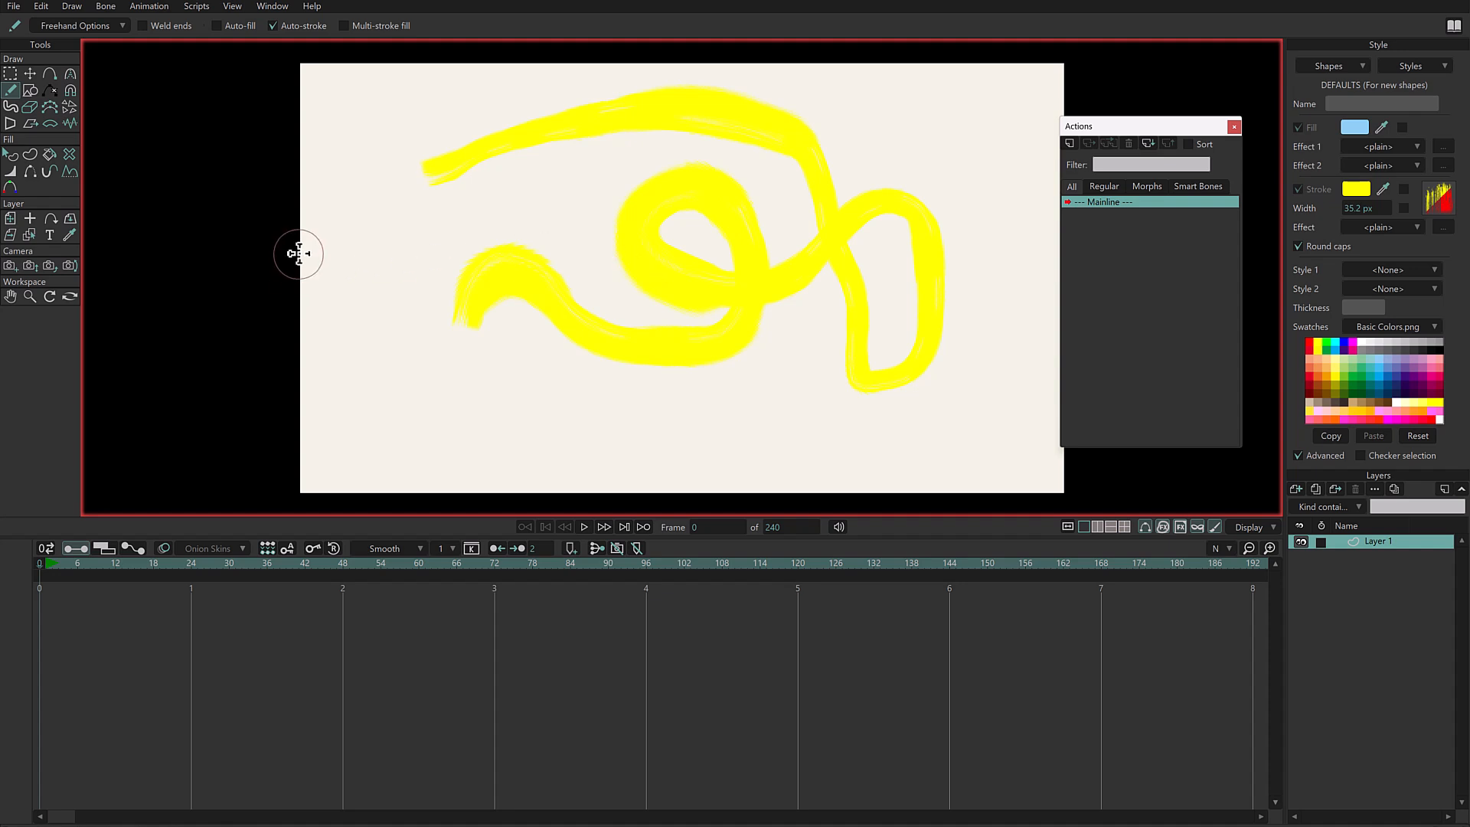
key(ctrl+z)
- Set the Freehand tool's random width variation to 100%
click(107, 26)
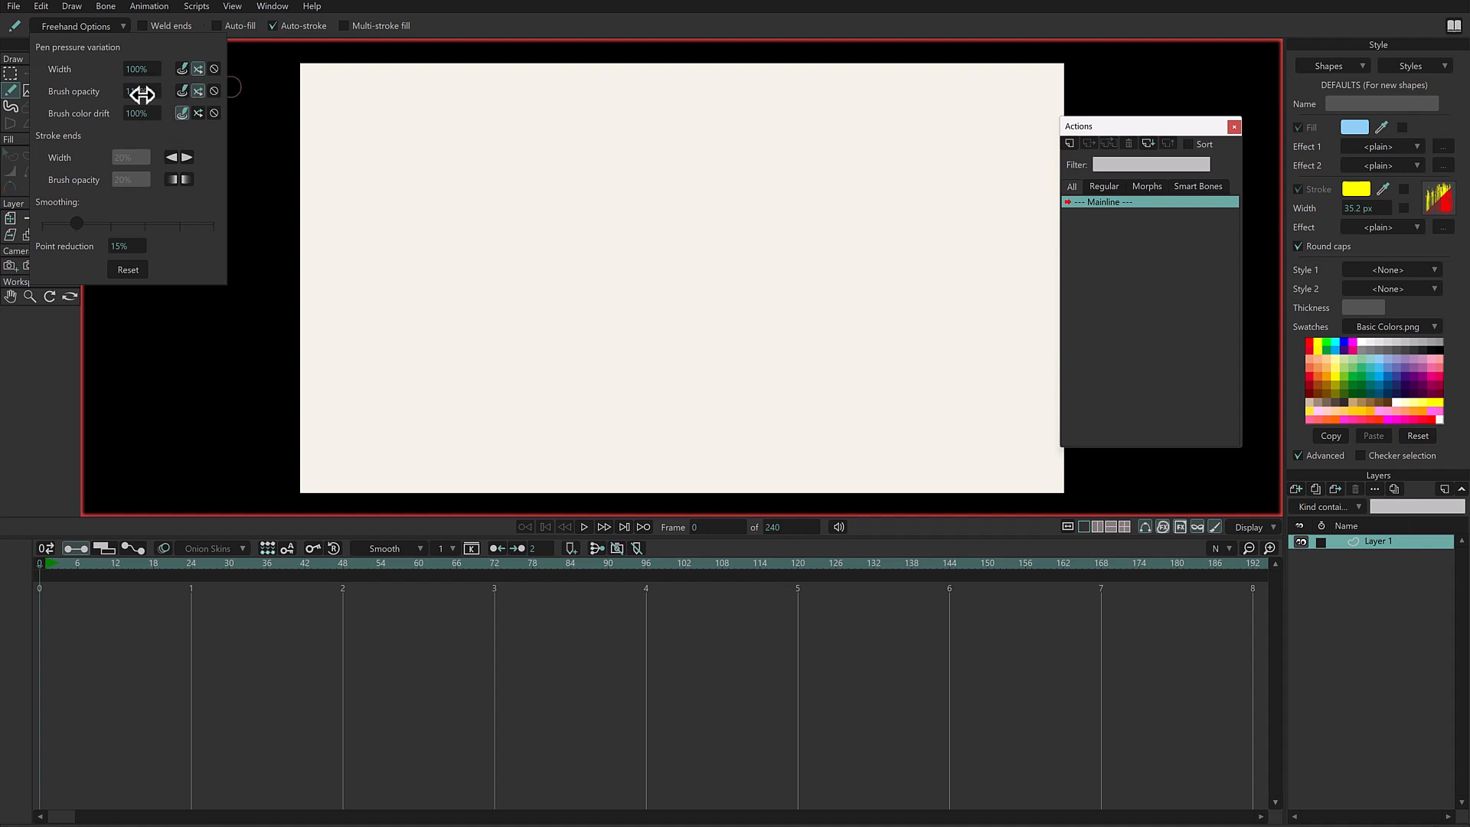
click(555, 31)
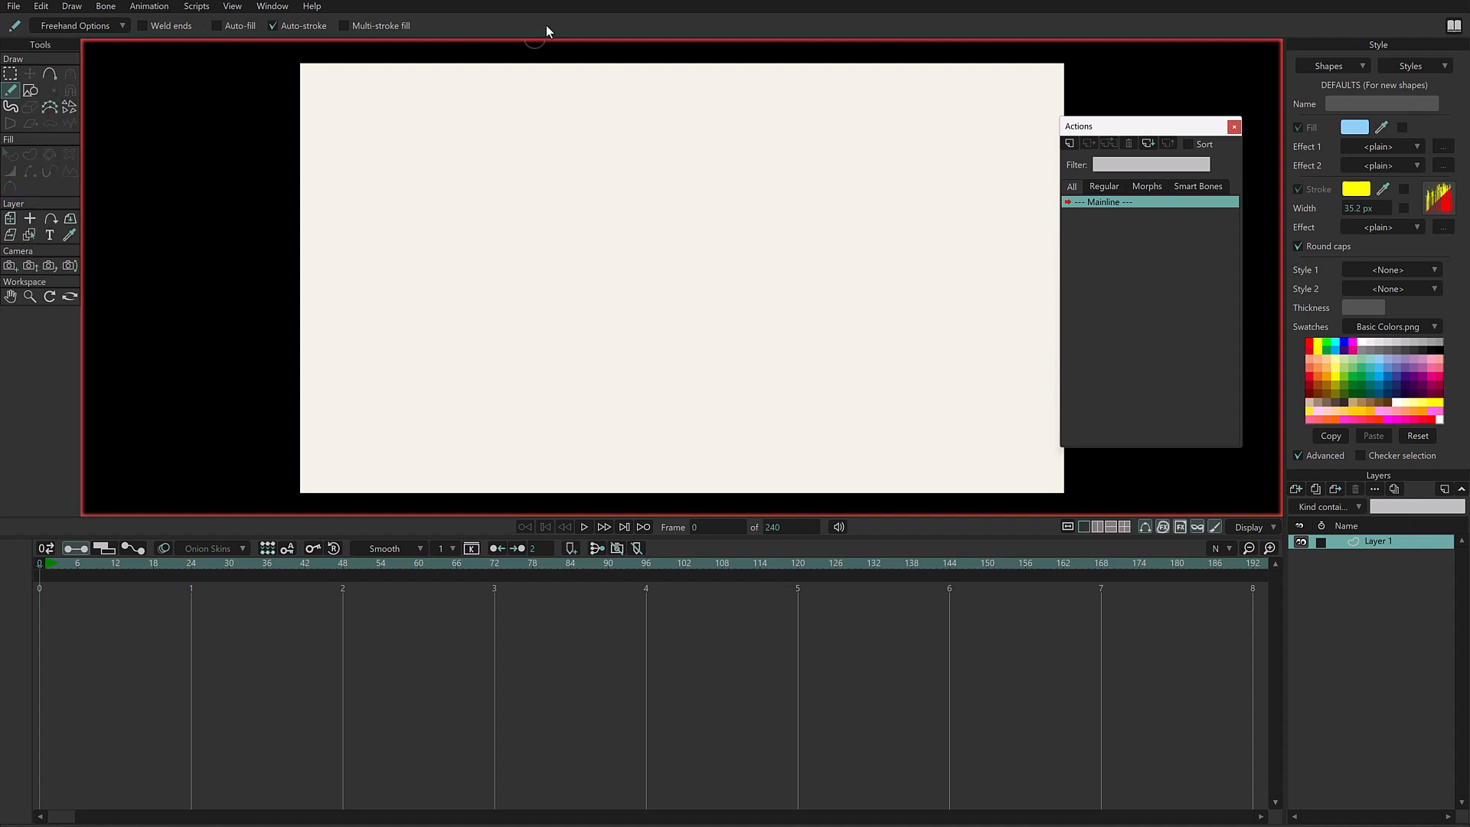
- Draw a long looping yellow freehand stroke winding from the canvas's upper left around to its lower middle
mouse_move(469, 157)
mouse_down()
mouse_move(412, 231)
mouse_move(421, 270)
mouse_move(545, 226)
mouse_move(656, 284)
mouse_move(746, 300)
mouse_move(809, 293)
mouse_move(864, 238)
mouse_up()
mouse_move(844, 163)
mouse_down()
mouse_move(765, 194)
mouse_move(812, 276)
mouse_up()
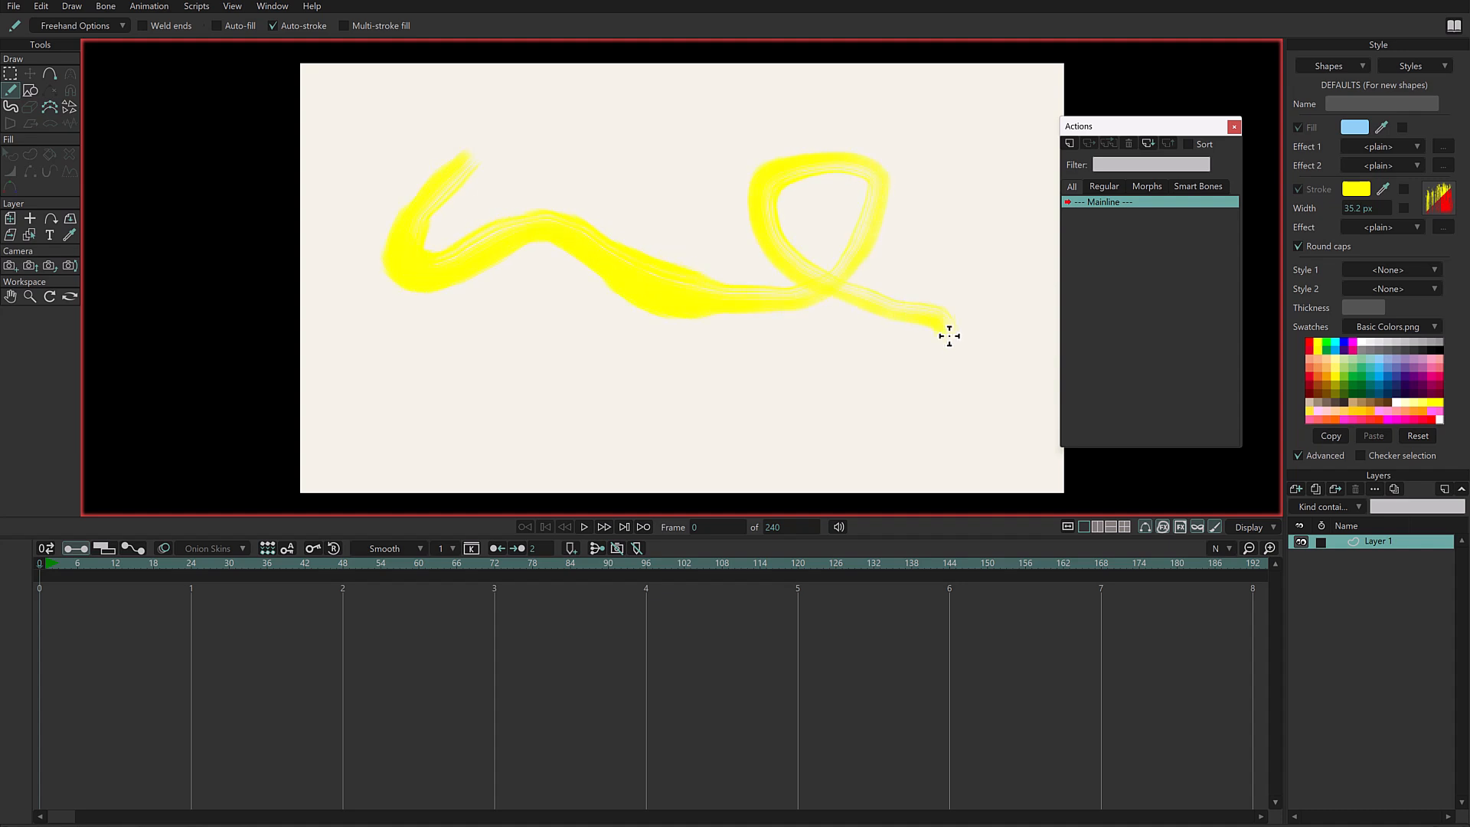
mouse_move(813, 398)
mouse_down()
mouse_move(712, 371)
mouse_move(585, 406)
mouse_up()
- Set the random brush opacity variation to 68% and draw another long curving yellow stroke across the canvas
click(87, 29)
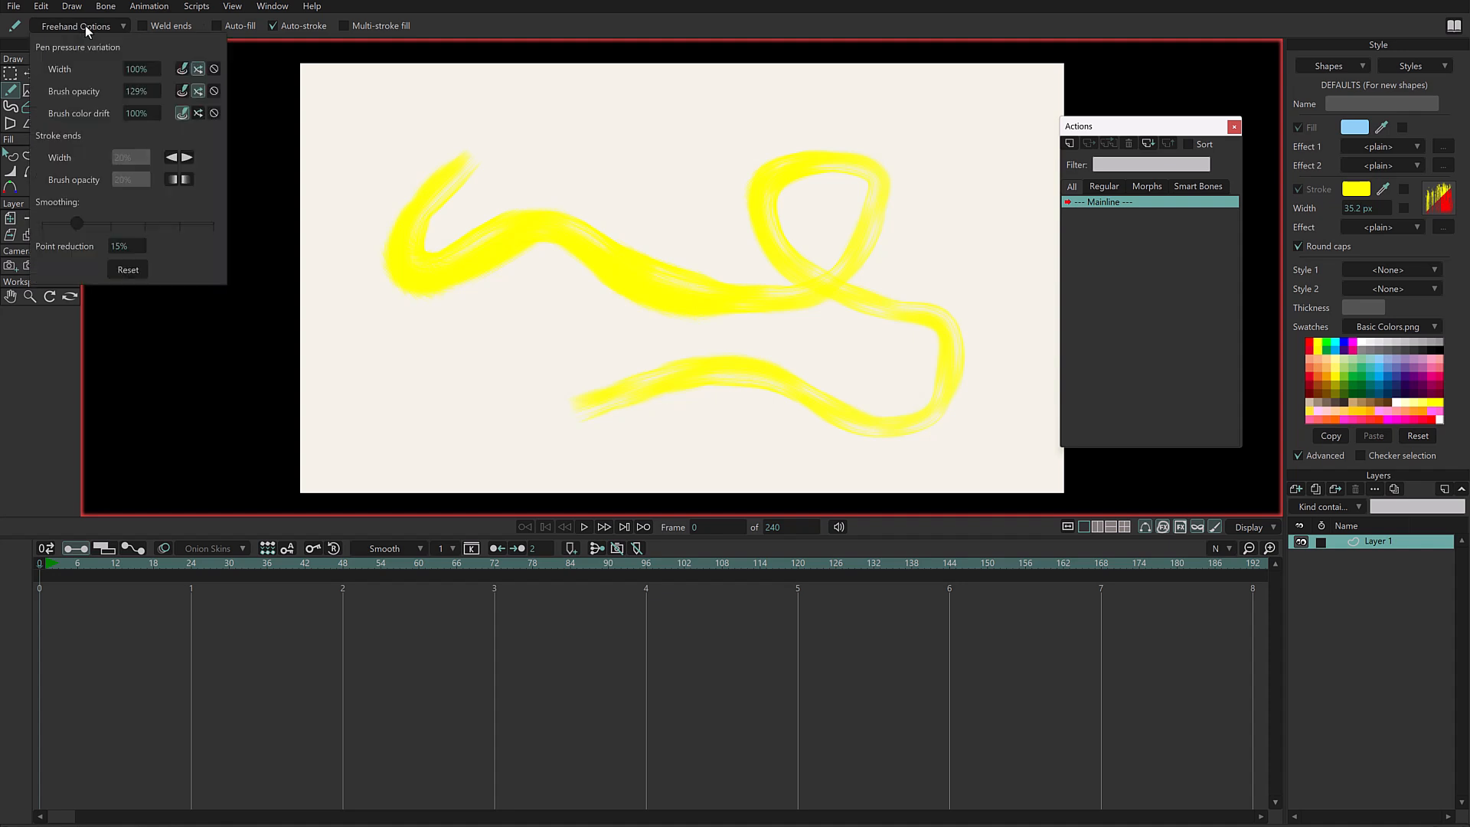
drag(153, 90, 137, 92)
mouse_move(459, 141)
mouse_down()
mouse_move(569, 124)
mouse_move(650, 161)
mouse_move(559, 314)
mouse_move(403, 353)
mouse_move(414, 494)
mouse_move(660, 379)
mouse_move(773, 370)
mouse_move(776, 298)
mouse_move(722, 170)
mouse_up()
- Set the random brush opacity variation to 203%, try a stroke across the upper canvas, and undo the yellow strokes
click(99, 28)
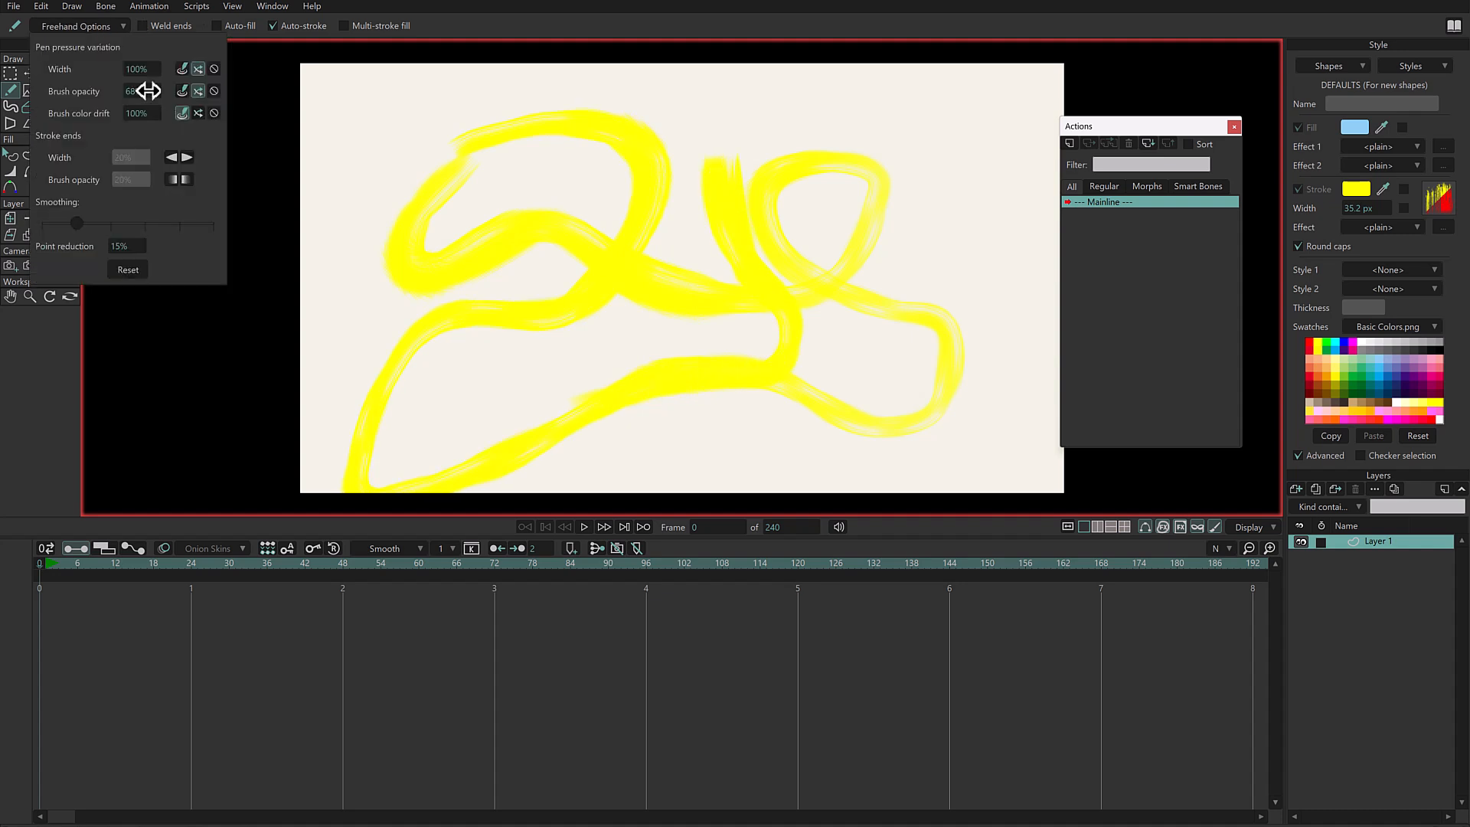
drag(148, 91, 629, 89)
click(438, 51)
mouse_move(617, 177)
mouse_down()
mouse_move(726, 220)
mouse_move(843, 172)
mouse_up()
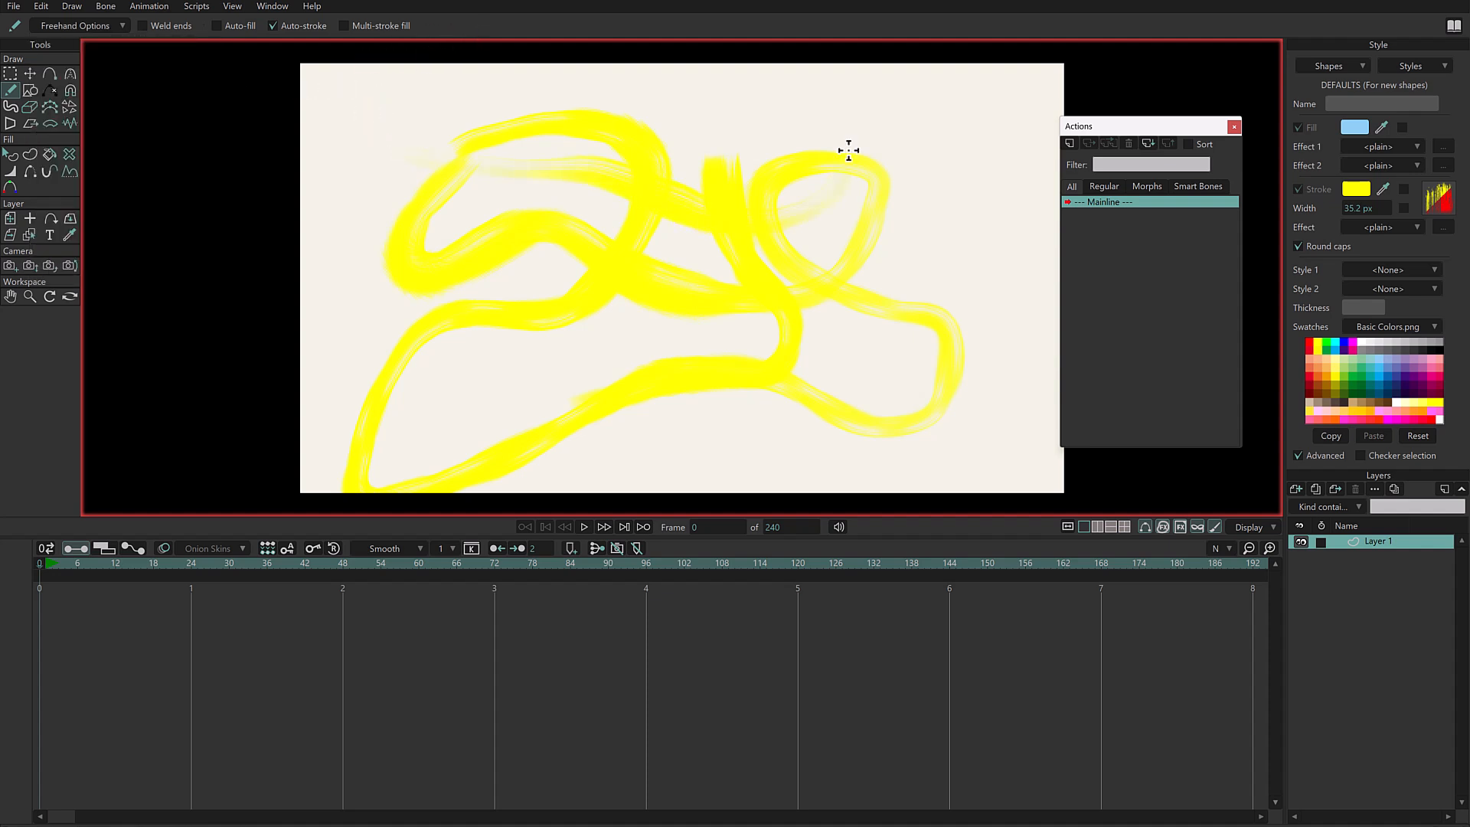
key(ctrl+z)
- Try curving yellow strokes with the stronger random opacity variation and undo them
mouse_move(839, 120)
mouse_down()
mouse_move(773, 151)
mouse_move(737, 211)
mouse_move(742, 257)
mouse_move(709, 317)
mouse_move(612, 342)
mouse_move(553, 263)
mouse_move(523, 246)
mouse_move(470, 261)
mouse_move(473, 346)
mouse_move(744, 359)
mouse_move(834, 390)
mouse_move(852, 485)
mouse_move(794, 333)
mouse_move(788, 244)
mouse_move(677, 182)
mouse_move(497, 184)
mouse_up()
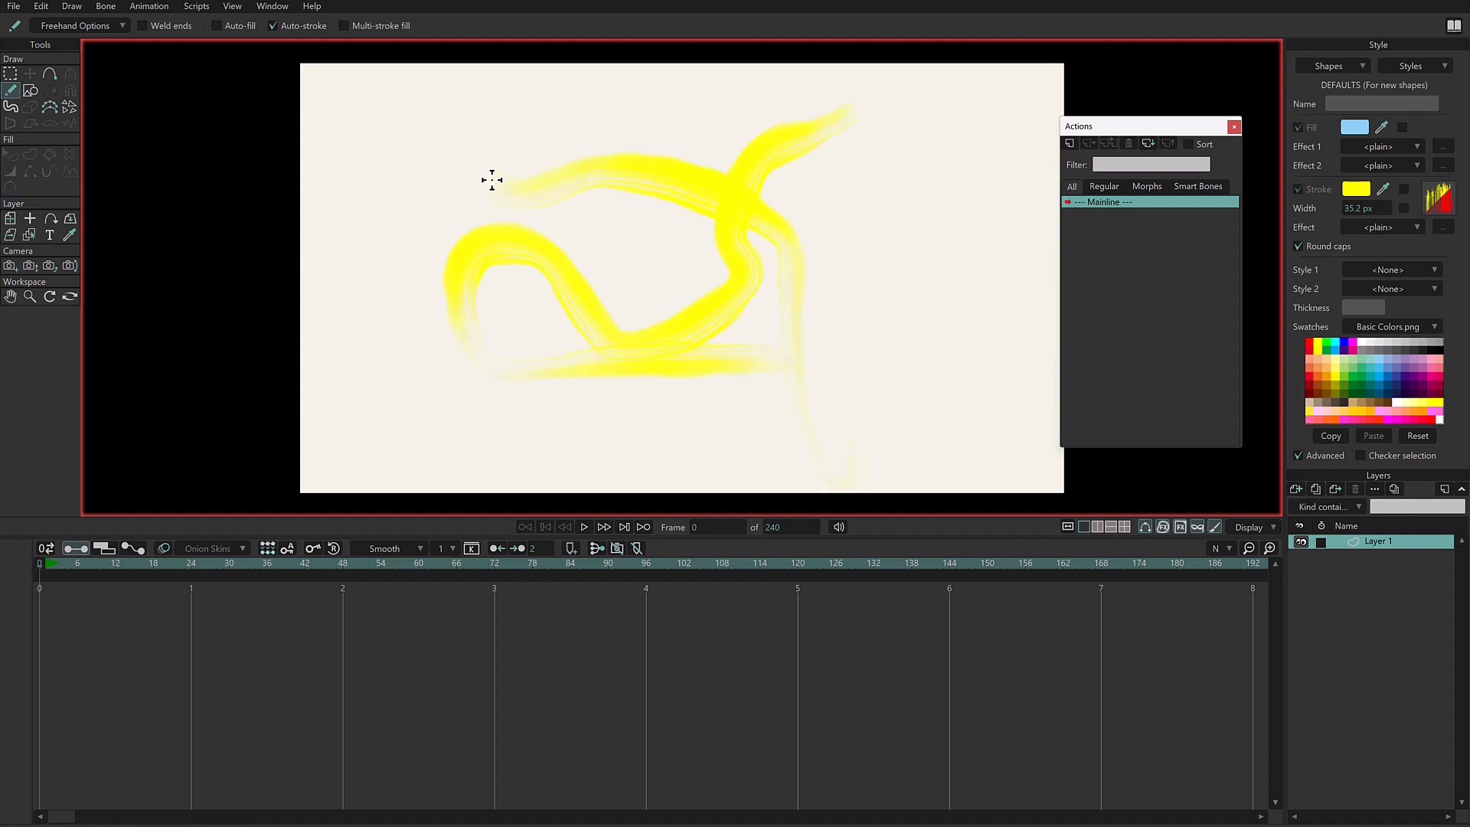
mouse_move(413, 160)
mouse_down()
mouse_move(408, 236)
mouse_move(445, 300)
mouse_up()
drag(365, 347, 343, 391)
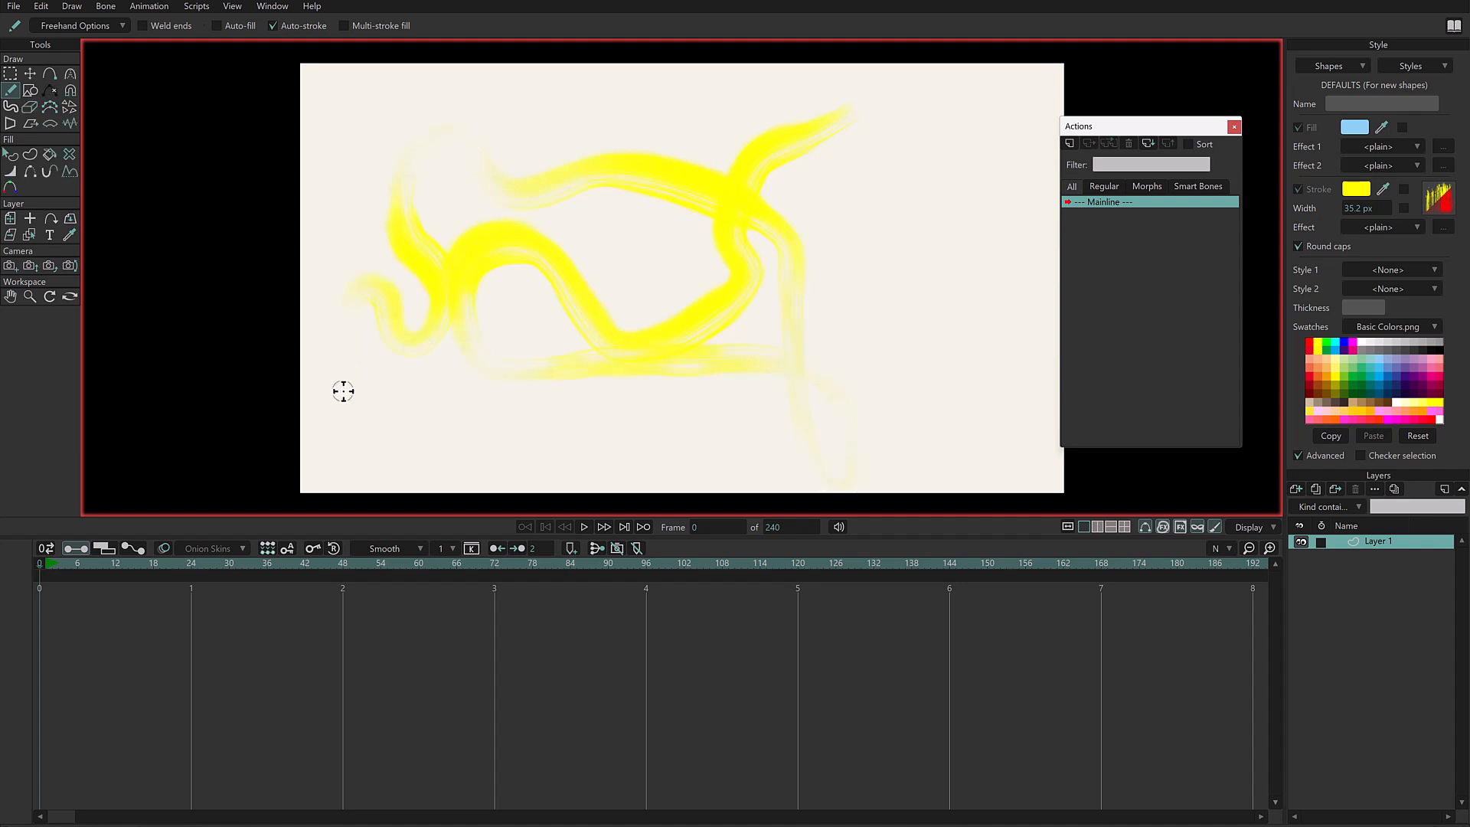
key(ctrl+z)
- Switch the freehand brush color drift variation to random and draw long looping strokes over the canvas
click(114, 20)
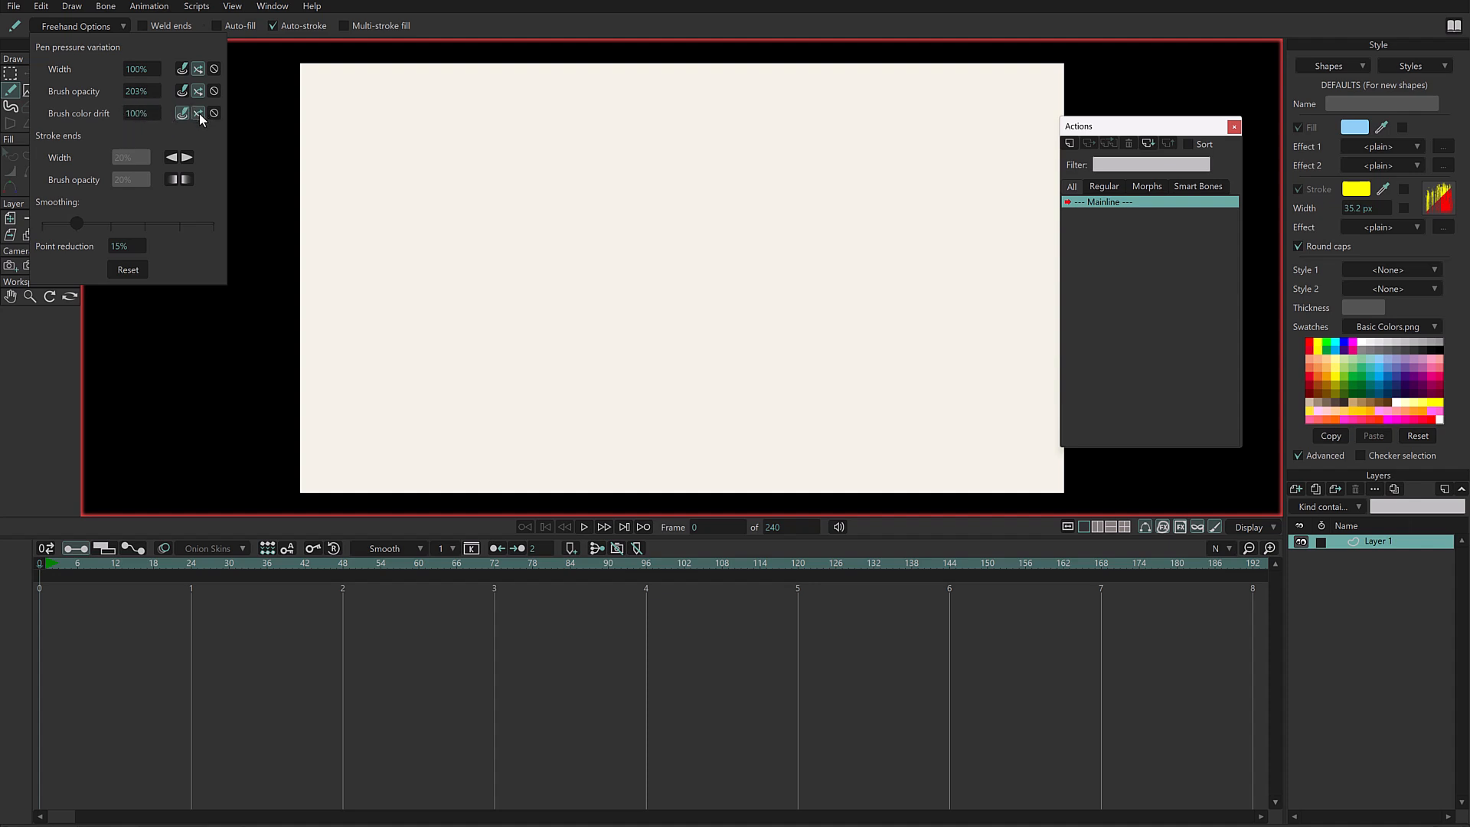
click(480, 16)
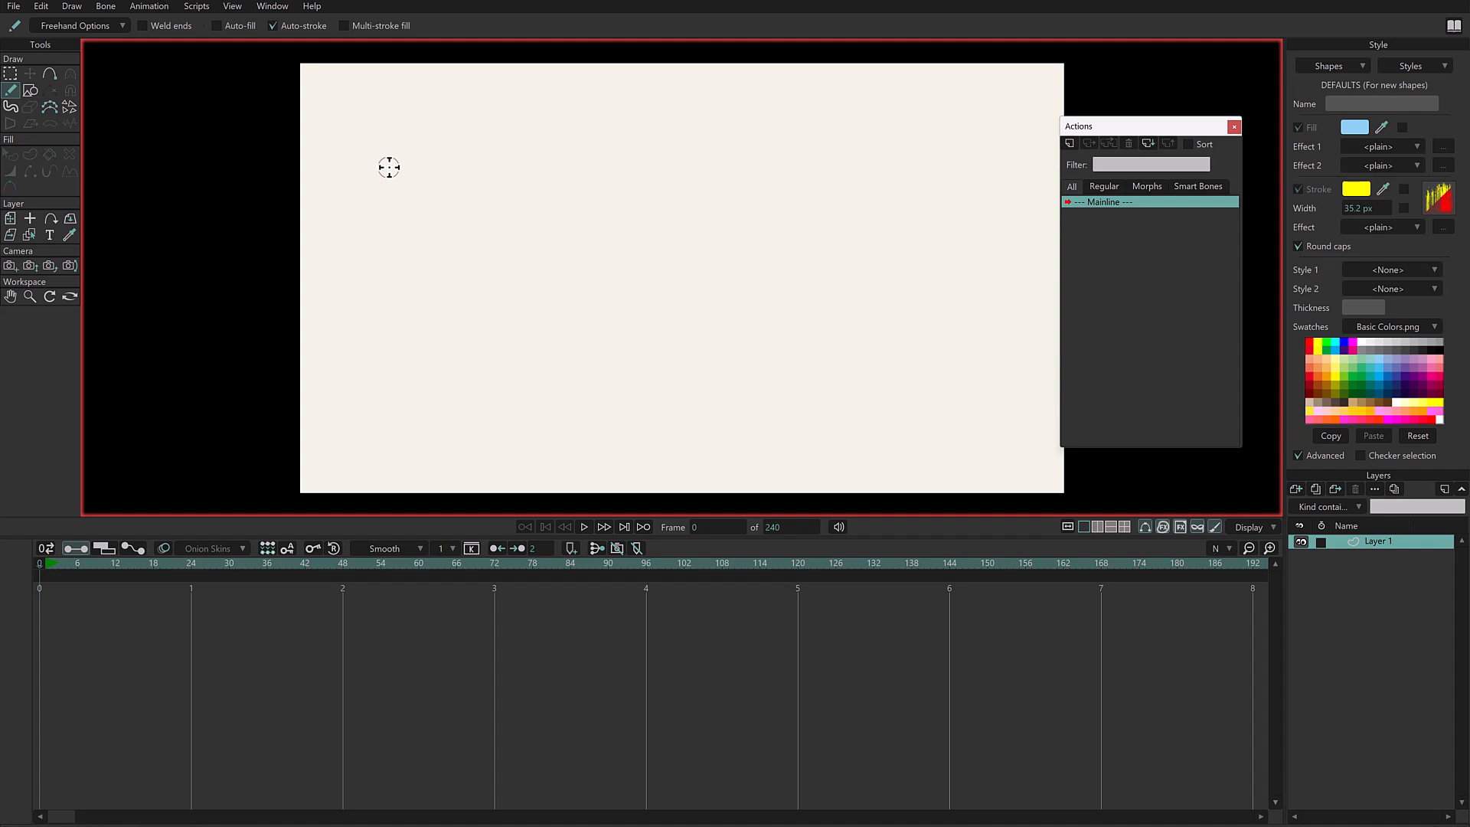
mouse_move(418, 159)
mouse_down()
mouse_move(467, 152)
mouse_move(474, 180)
mouse_move(463, 272)
mouse_move(569, 220)
mouse_move(605, 224)
mouse_move(622, 348)
mouse_move(668, 363)
mouse_move(739, 336)
mouse_move(775, 279)
mouse_move(751, 204)
mouse_move(700, 202)
mouse_move(723, 270)
mouse_move(797, 314)
mouse_up()
mouse_move(805, 425)
mouse_down()
mouse_move(766, 358)
mouse_move(843, 209)
mouse_move(696, 170)
mouse_move(562, 199)
mouse_move(475, 176)
mouse_move(494, 130)
mouse_move(553, 165)
mouse_move(659, 117)
mouse_move(728, 137)
mouse_move(863, 99)
mouse_up()
drag(844, 249, 801, 286)
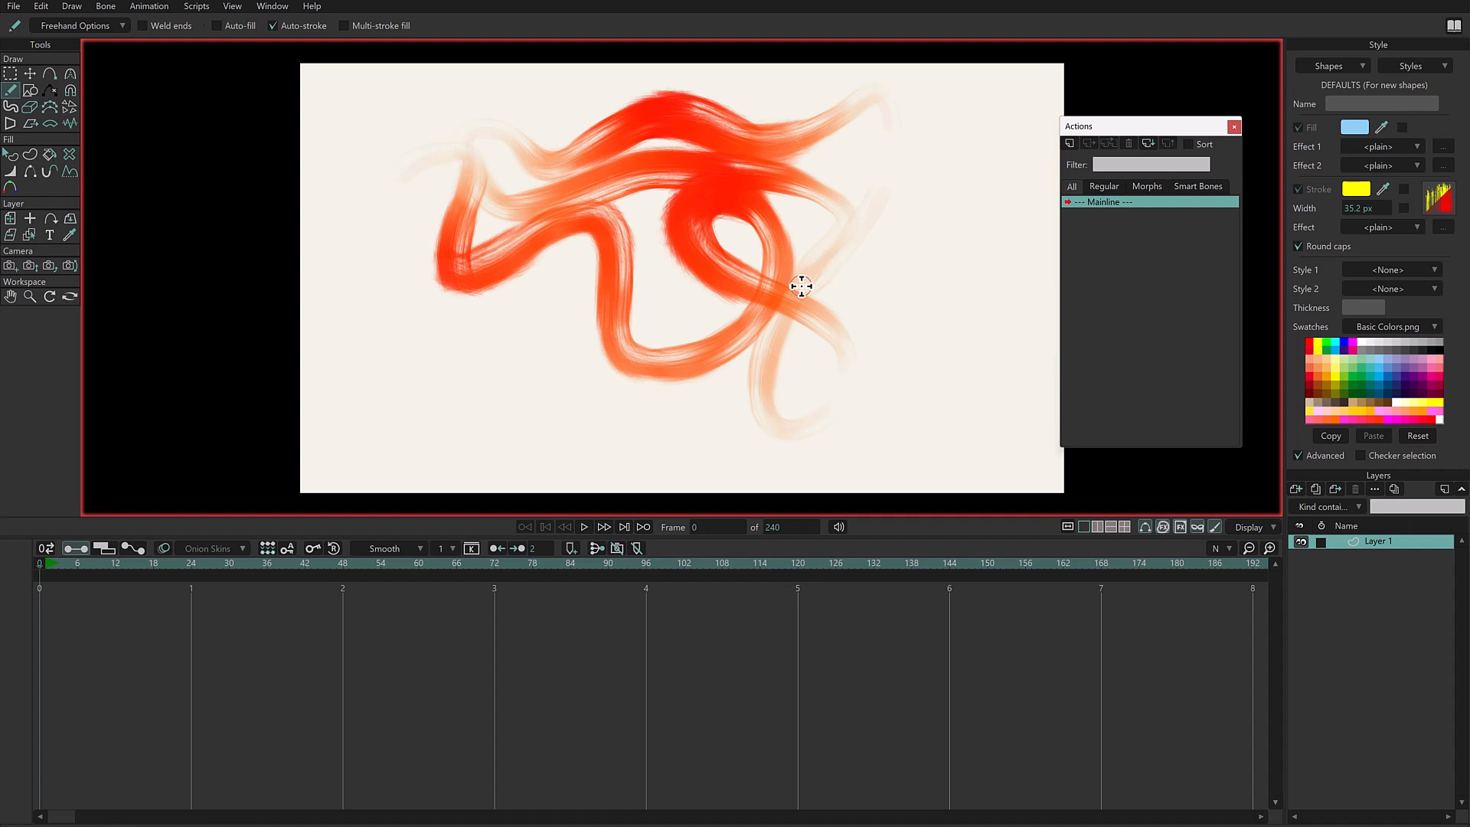
- Delete all strokes on the layer and return to the Freehand tool
key(ctrl+a)
key(Delete)
key(f)
- Reset the freehand options to their defaults, then turn off the width and brush color drift variation
click(80, 26)
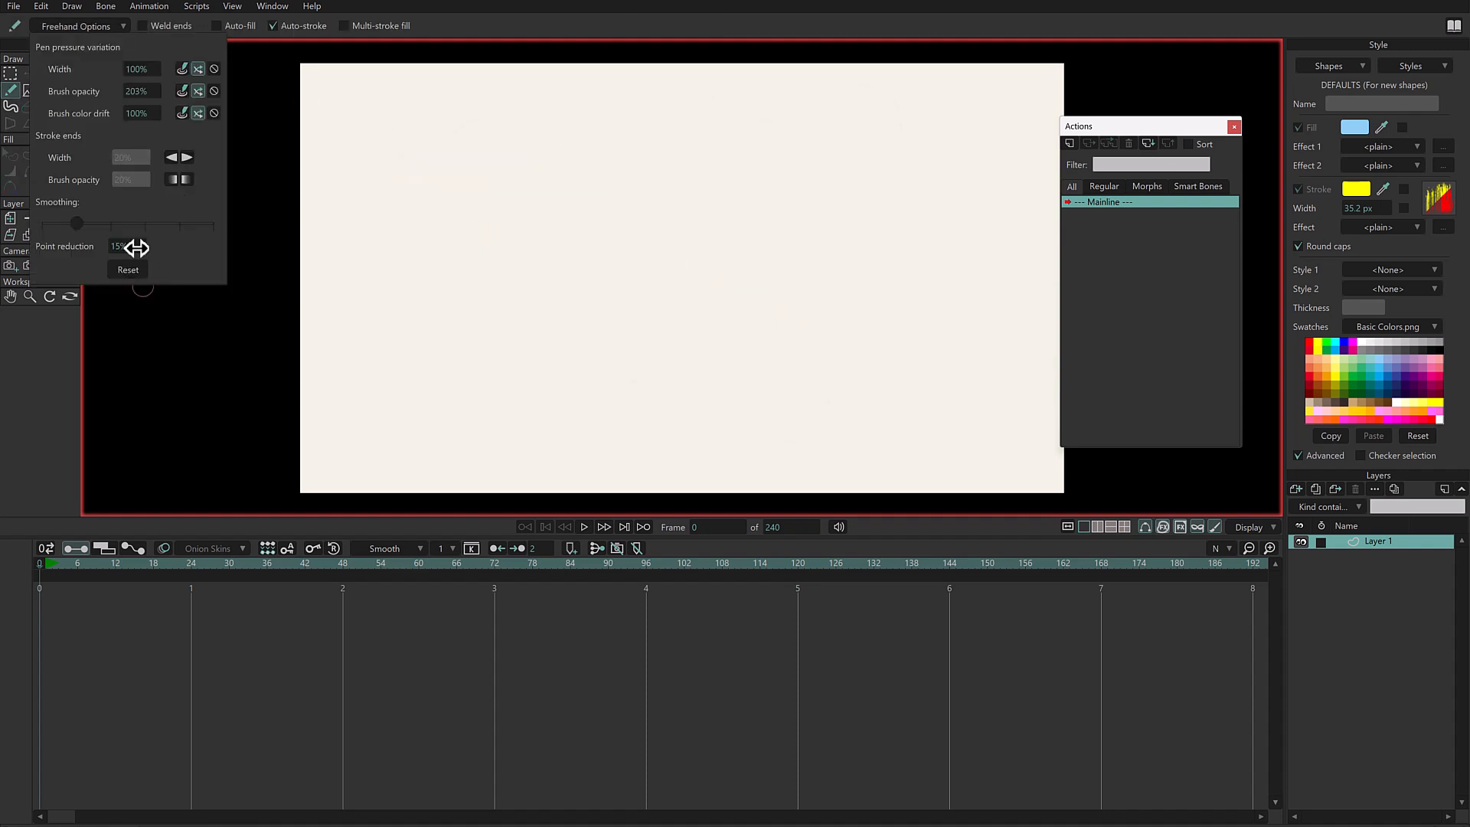
click(132, 273)
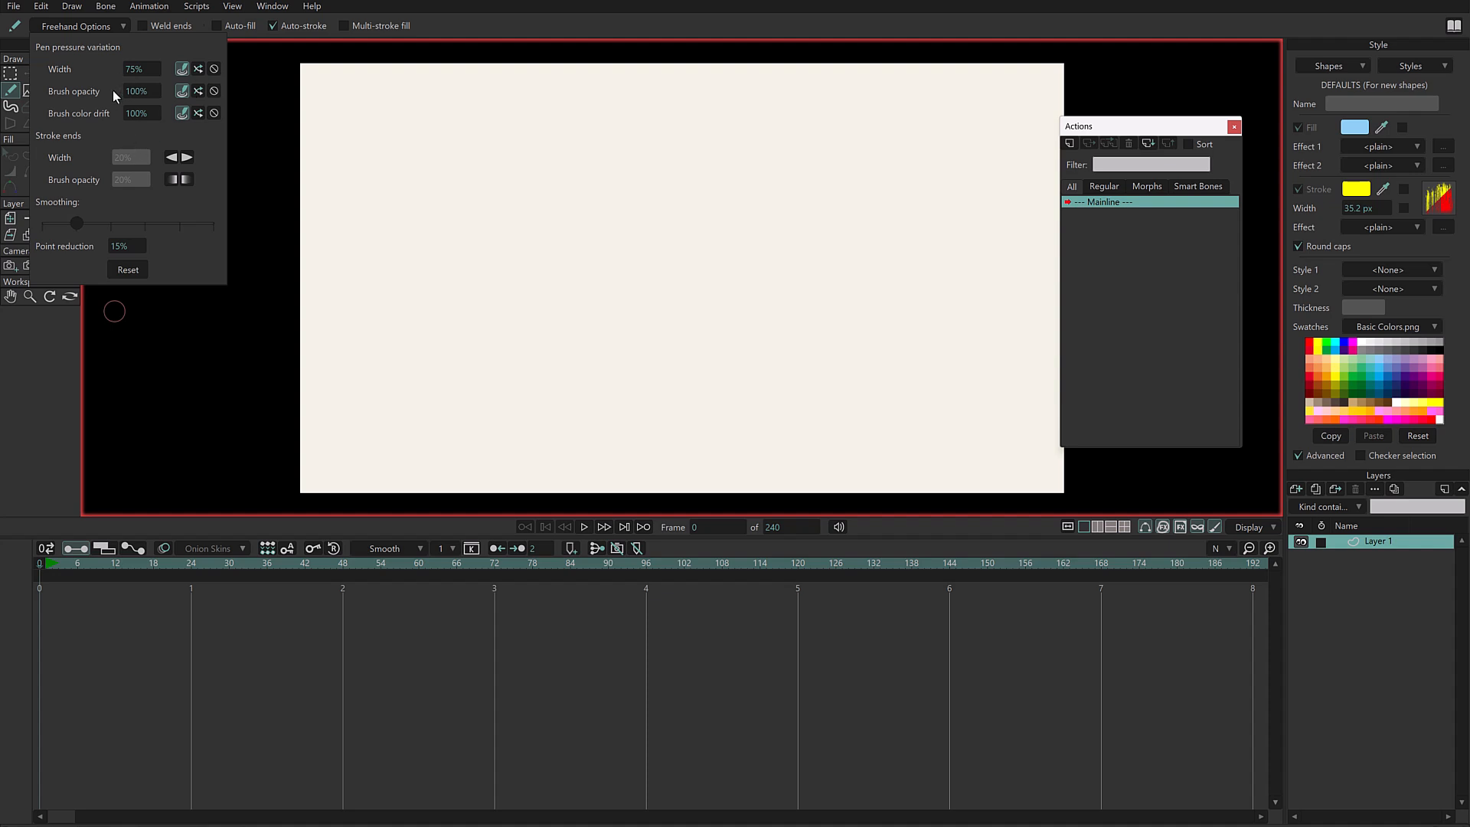
click(215, 69)
click(216, 113)
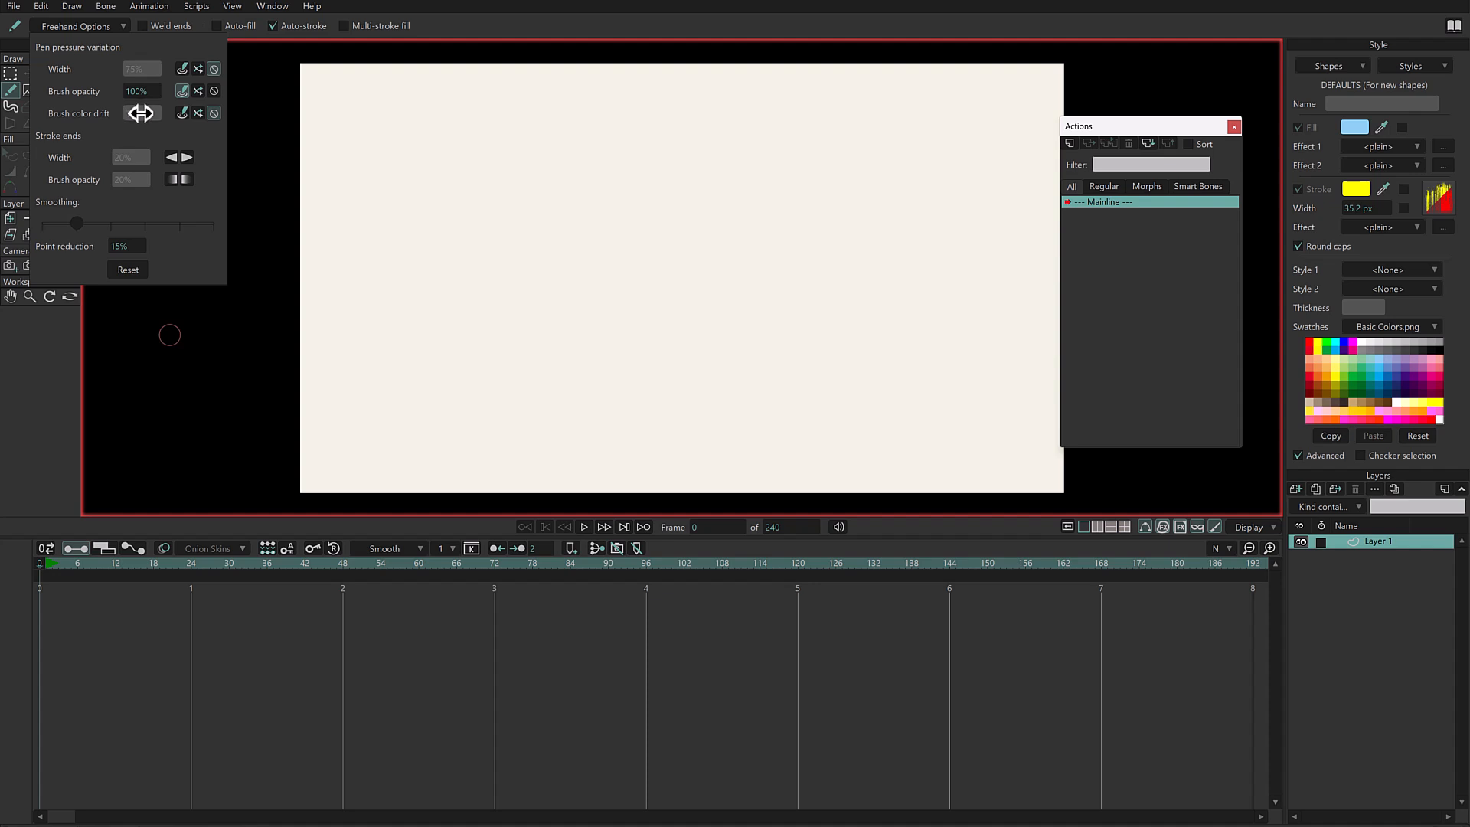
- Try a short yellow zigzag scribble with pen-pressure opacity and undo it
click(400, 259)
drag(399, 264, 474, 202)
mouse_move(437, 286)
mouse_down()
mouse_move(555, 226)
mouse_move(575, 250)
mouse_move(532, 321)
mouse_up()
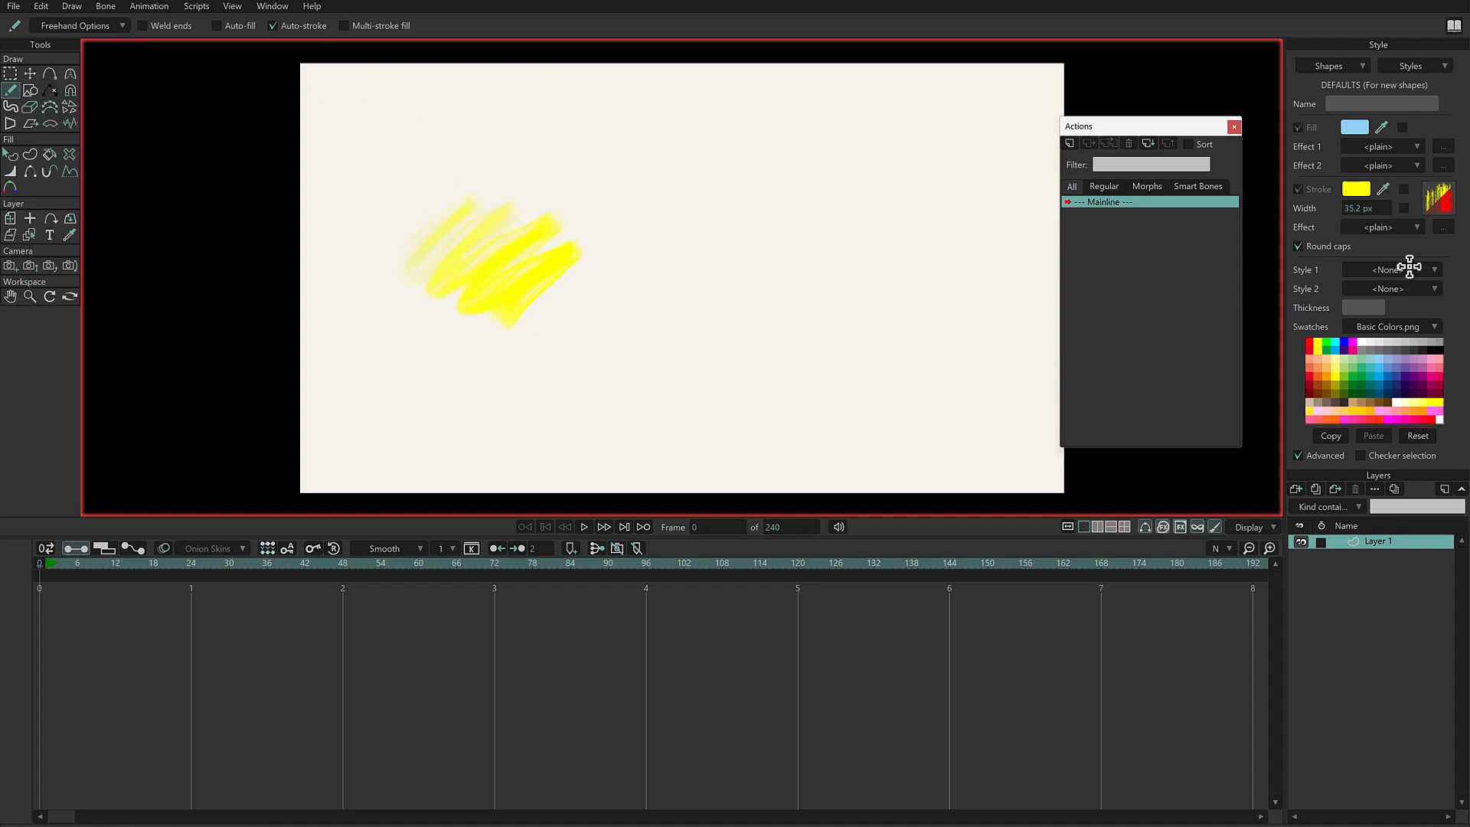
key(ctrl+z)
- Change the stroke colour to a blue swatch and scribble a dense patch in the upper middle of the canvas
mouse_move(1382, 191)
mouse_down()
mouse_move(1390, 360)
mouse_move(1377, 374)
mouse_up()
mouse_move(476, 197)
mouse_down()
mouse_move(548, 160)
mouse_move(494, 258)
mouse_move(599, 200)
mouse_move(615, 297)
mouse_up()
key(ctrl+z)
mouse_move(488, 180)
mouse_down()
mouse_move(522, 167)
mouse_move(593, 222)
mouse_move(667, 245)
mouse_move(623, 260)
mouse_up()
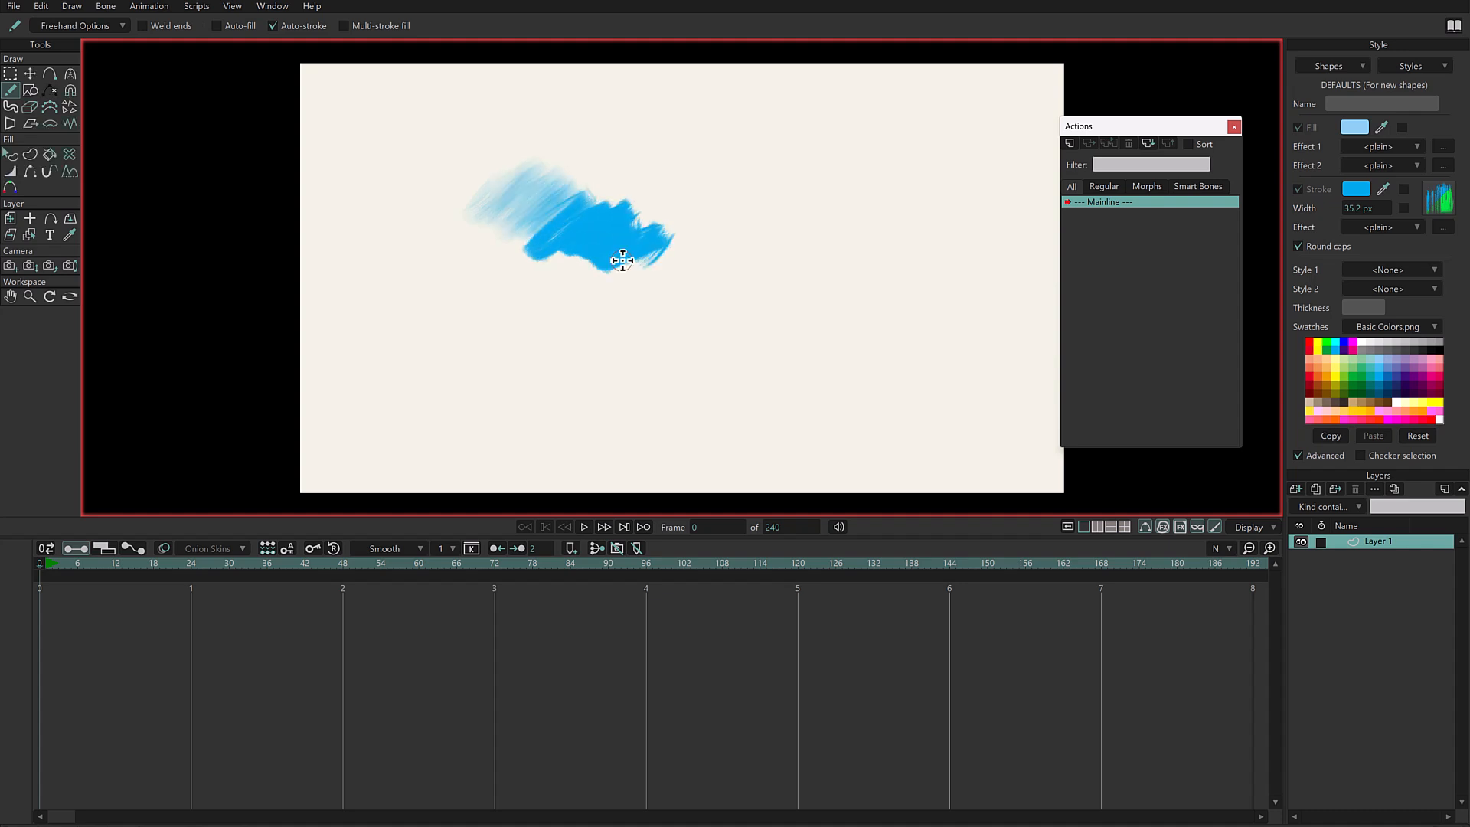
- Lower the pen-pressure brush opacity variation and draw a zigzag scribble below the first blue patch
click(81, 26)
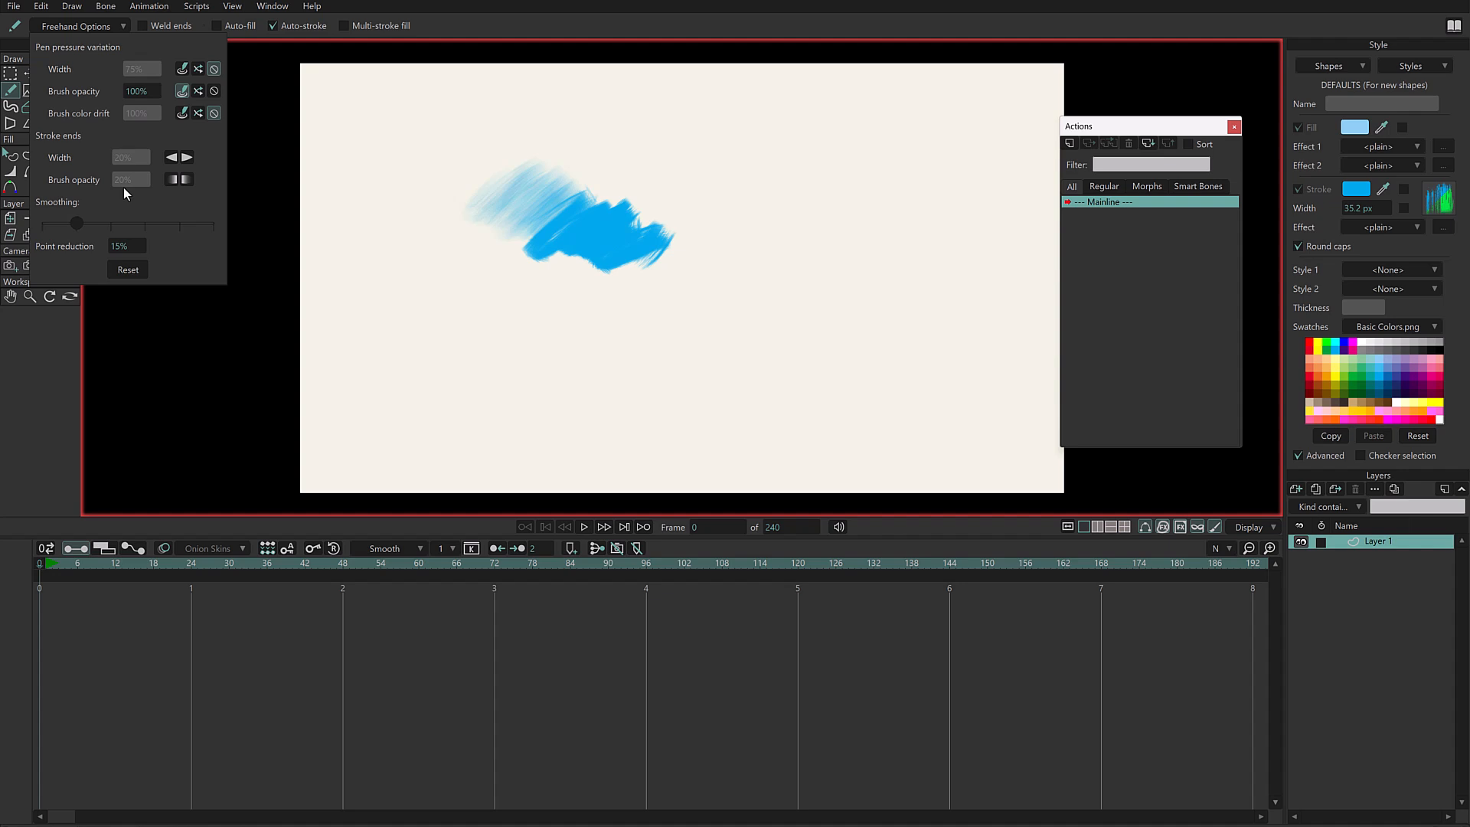
drag(144, 90, 125, 96)
mouse_move(440, 295)
mouse_down()
mouse_move(548, 382)
mouse_move(624, 352)
mouse_move(646, 406)
mouse_up()
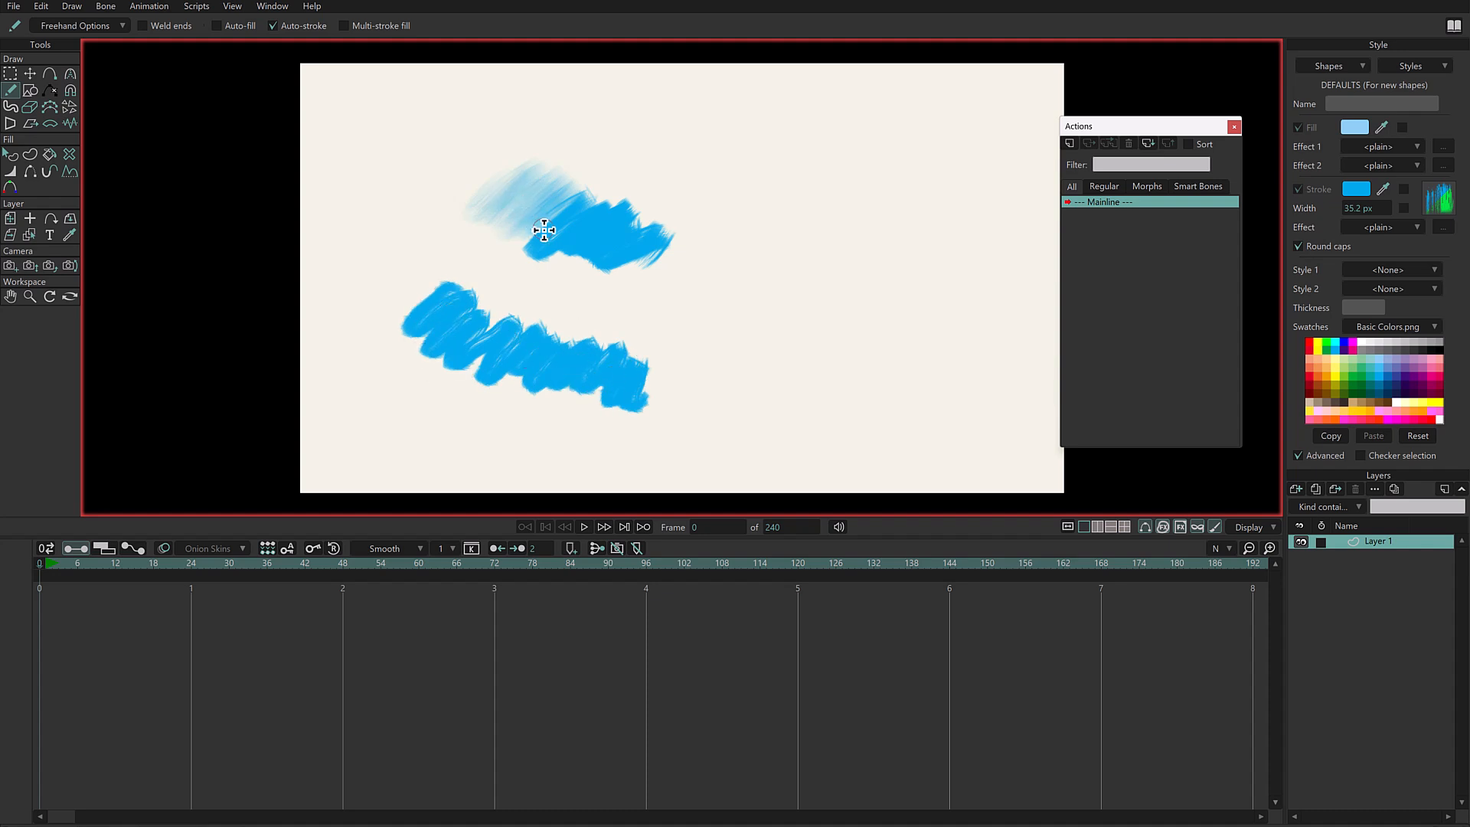
- Set the pen-pressure brush opacity variation to 140% and draw a blue zigzag down the canvas's right half
click(85, 23)
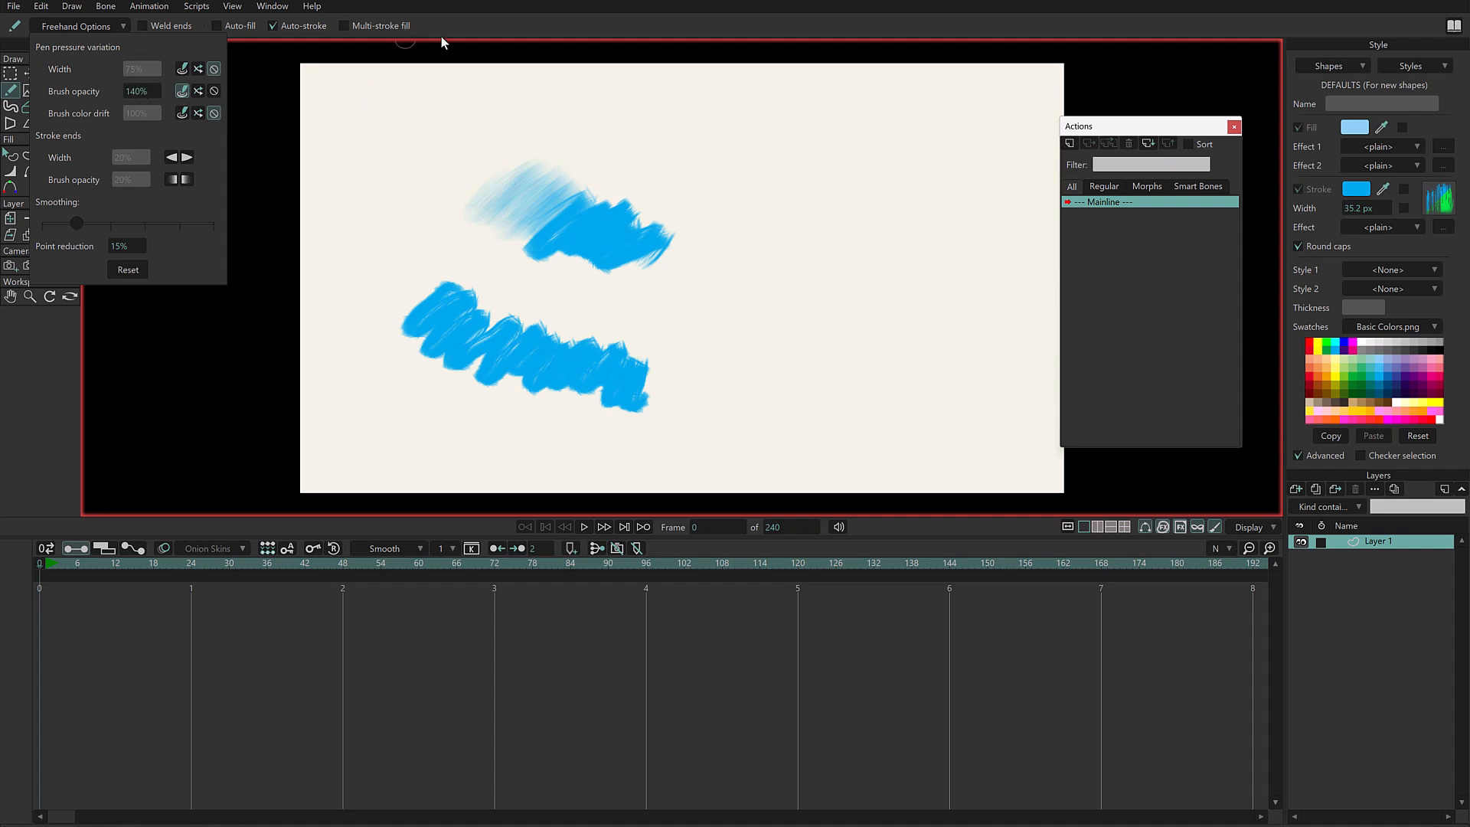
mouse_move(848, 162)
mouse_down()
mouse_move(736, 238)
mouse_move(818, 226)
mouse_move(810, 264)
mouse_move(845, 264)
mouse_move(795, 295)
mouse_move(857, 272)
mouse_move(780, 315)
mouse_move(844, 306)
mouse_move(799, 353)
mouse_move(860, 333)
mouse_move(875, 352)
mouse_move(825, 380)
mouse_move(897, 353)
mouse_move(814, 399)
mouse_move(914, 373)
mouse_move(856, 410)
mouse_move(853, 430)
mouse_move(916, 418)
mouse_move(948, 391)
mouse_move(964, 440)
mouse_up()
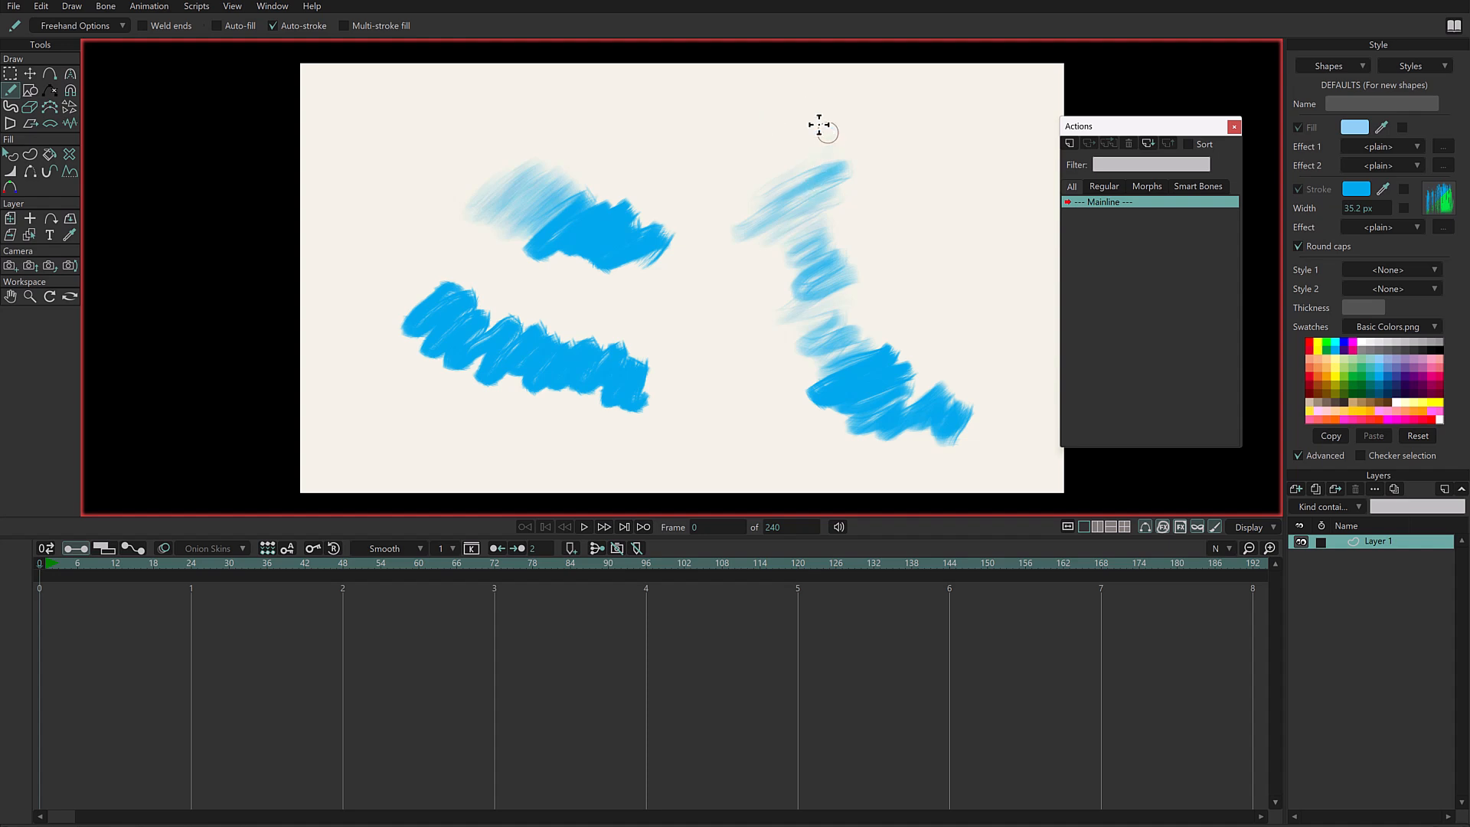
- Examine the blue zigzag's points with the selection tool, lassoing around its faded upper part
key(g)
mouse_move(824, 130)
mouse_down()
mouse_move(752, 157)
mouse_move(725, 196)
mouse_up()
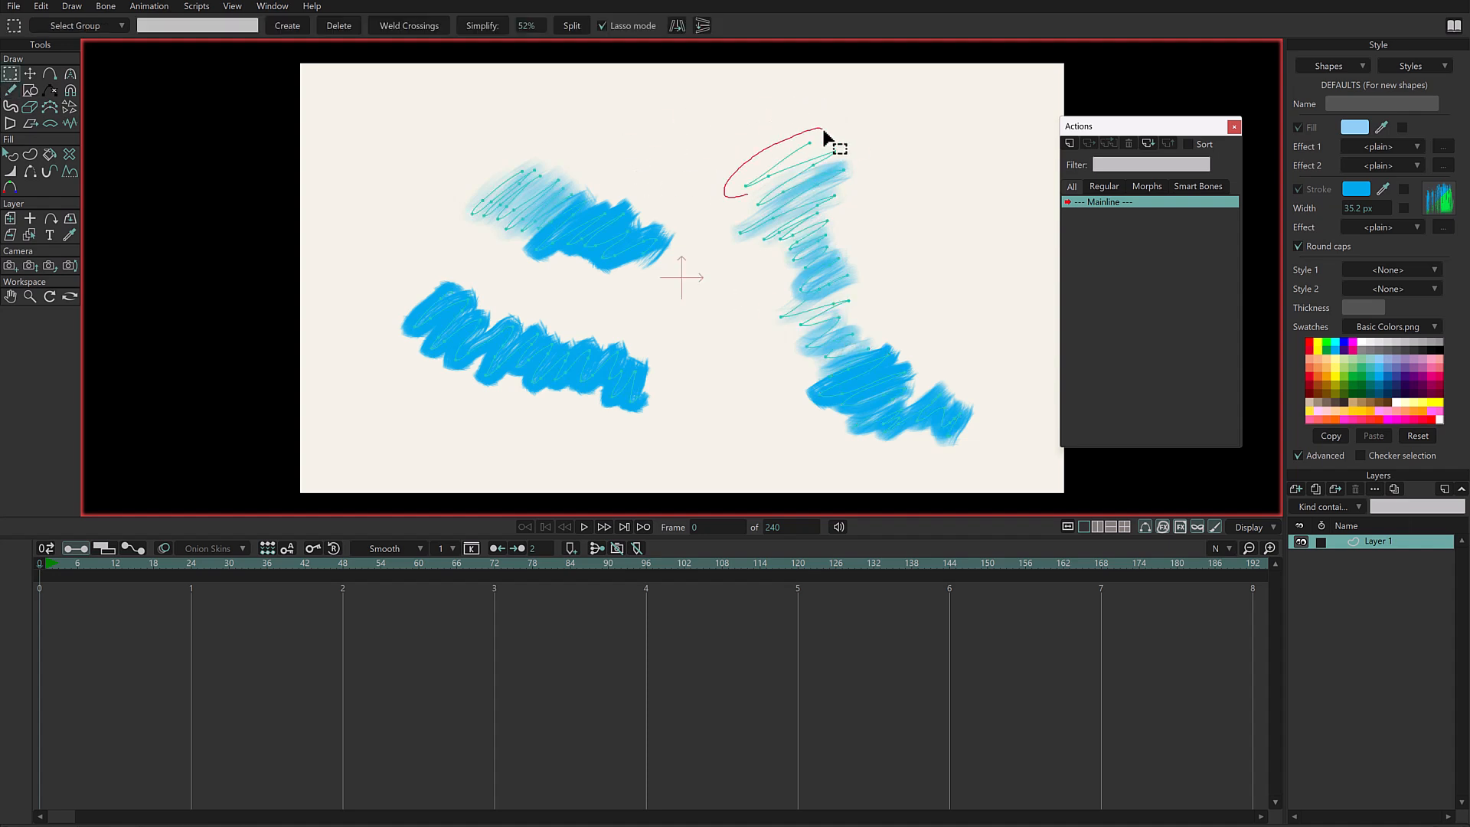
drag(824, 132, 820, 132)
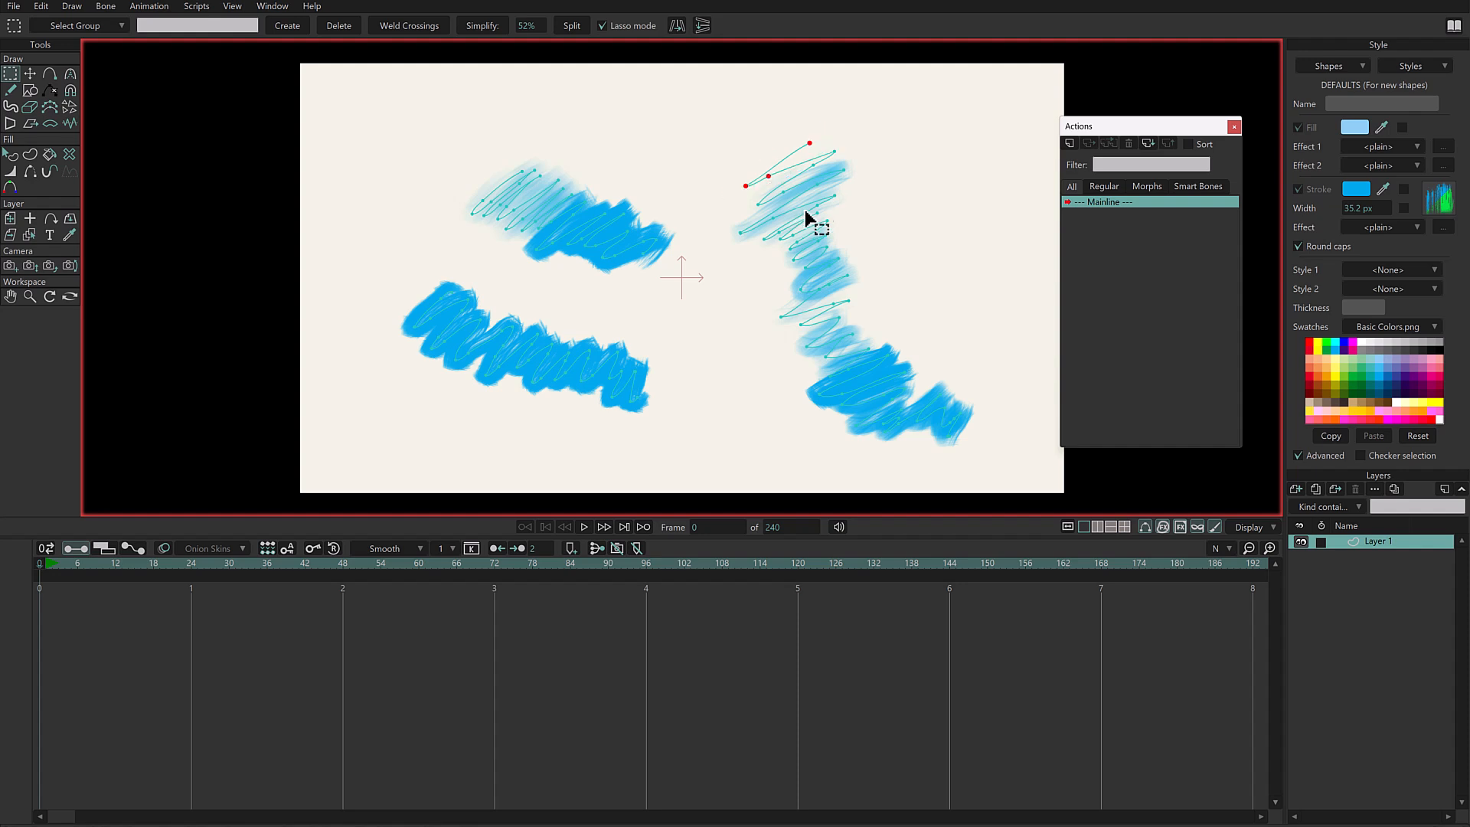
click(932, 338)
scroll(826, 236, up, 1)
- Set the pen-pressure brush opacity variation to 302% and draw three wavy blue strokes with the Freehand tool
click(11, 90)
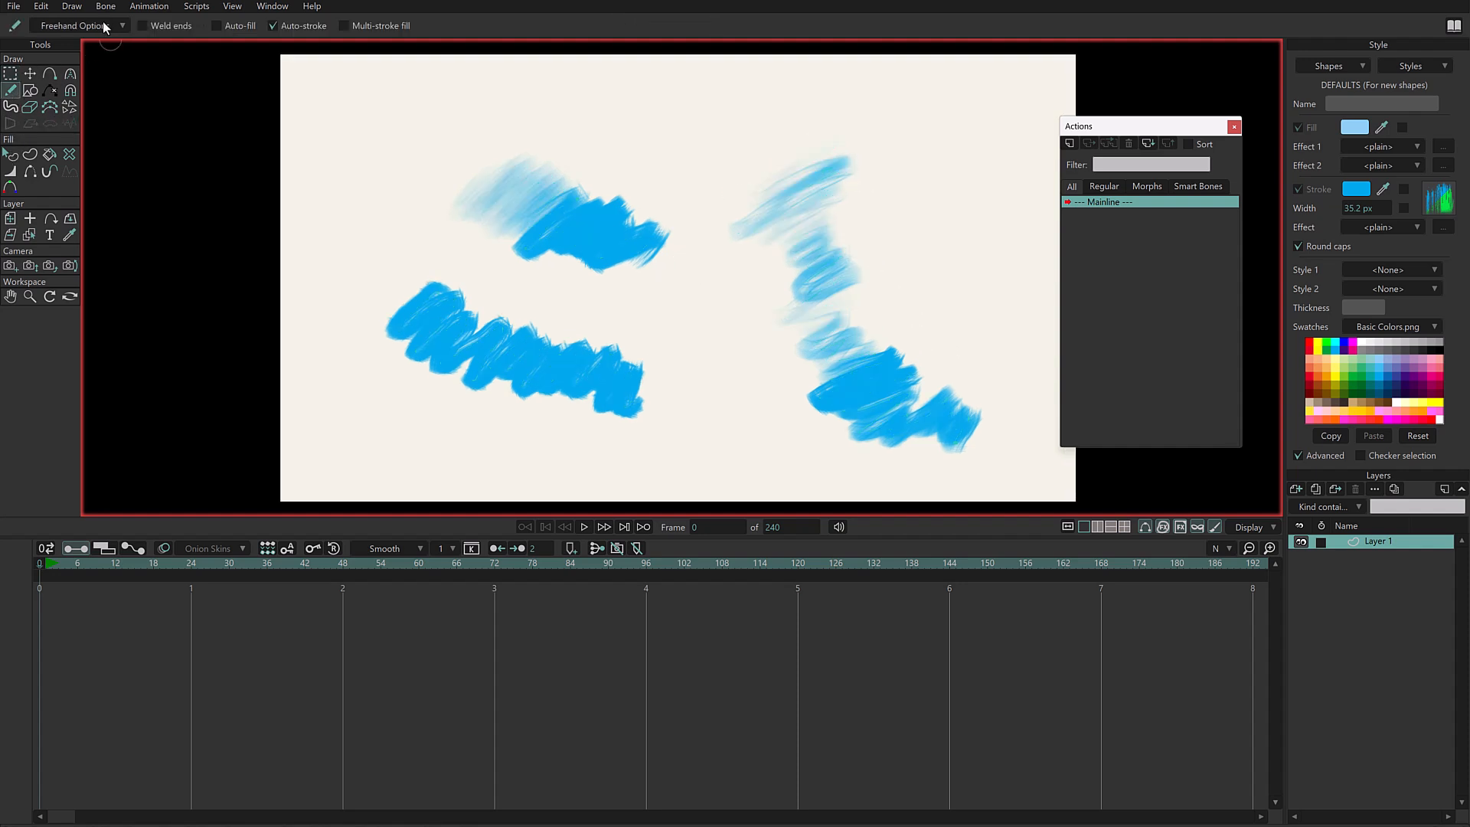
click(77, 26)
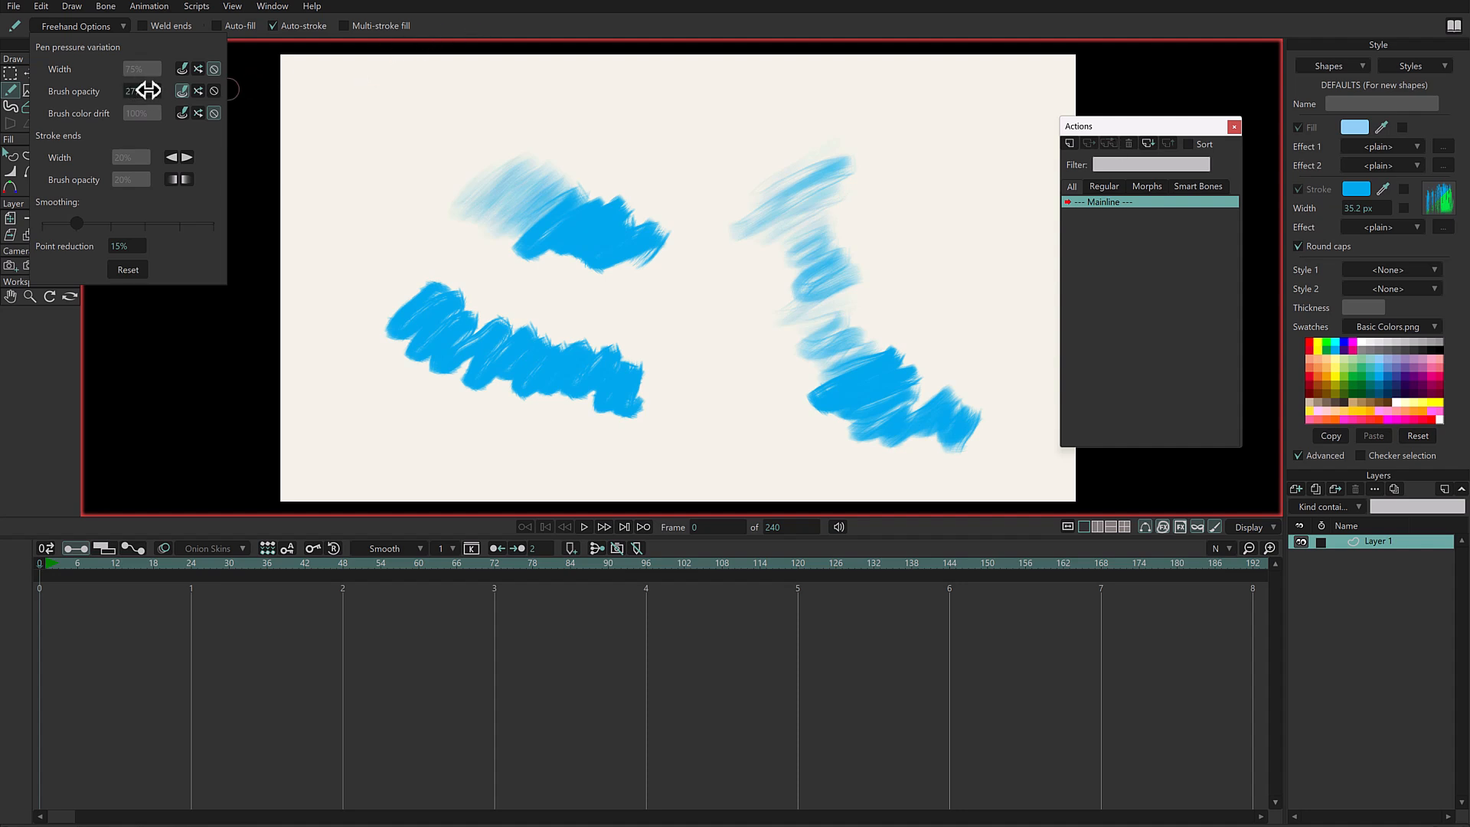
click(581, 29)
drag(720, 162, 723, 352)
drag(929, 166, 940, 347)
mouse_move(339, 377)
mouse_down()
mouse_move(394, 417)
mouse_move(591, 436)
mouse_up()
- Show the stroke points, delete every blue stroke on the layer, and return to the Freehand tool
key(g)
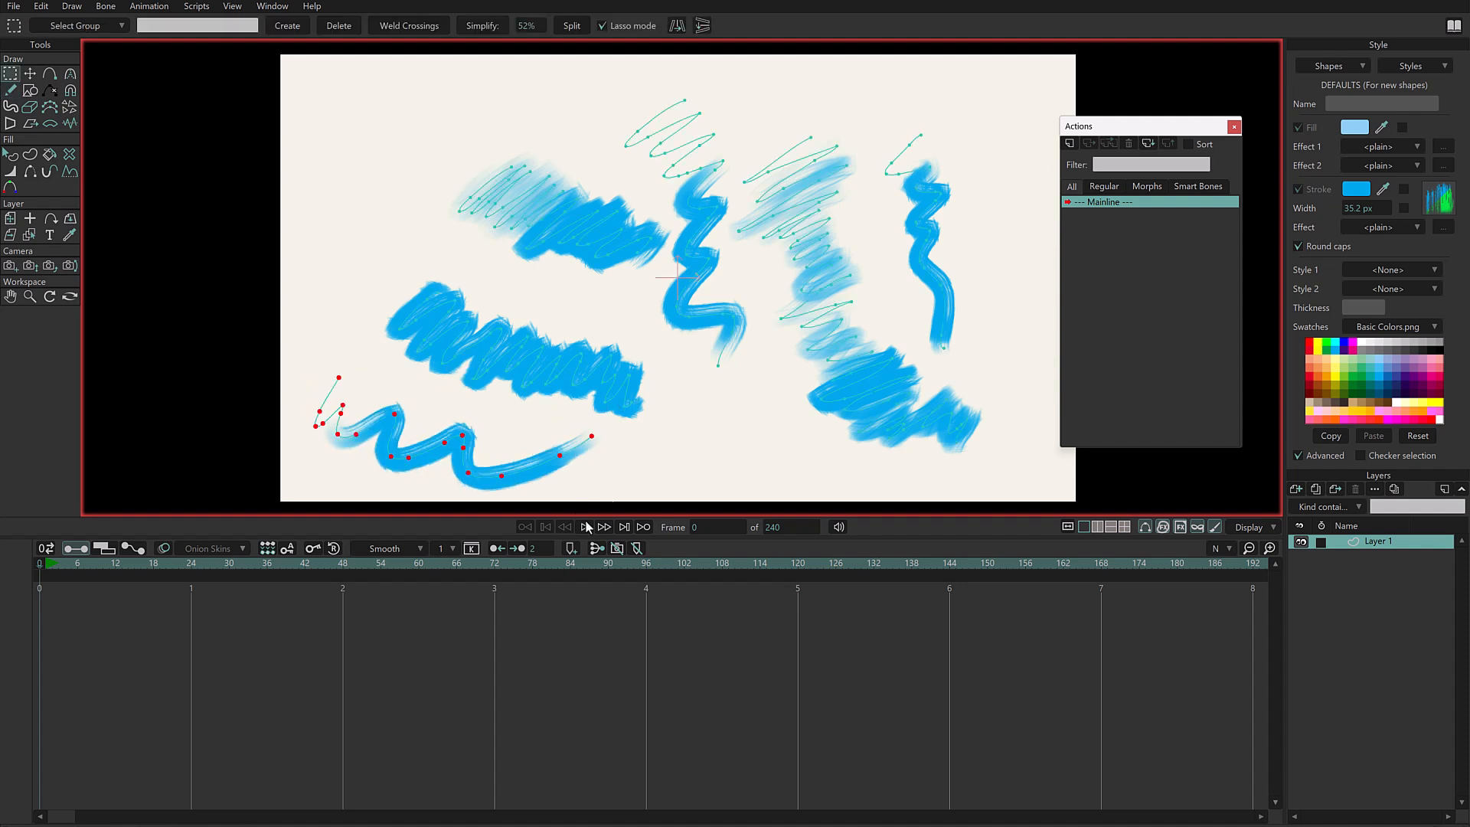
key(ctrl+a)
key(Delete)
key(f)
- Set the pen-pressure brush opacity variation to -100% and scribble a zigzag descending from the upper left to the lower middle
click(88, 26)
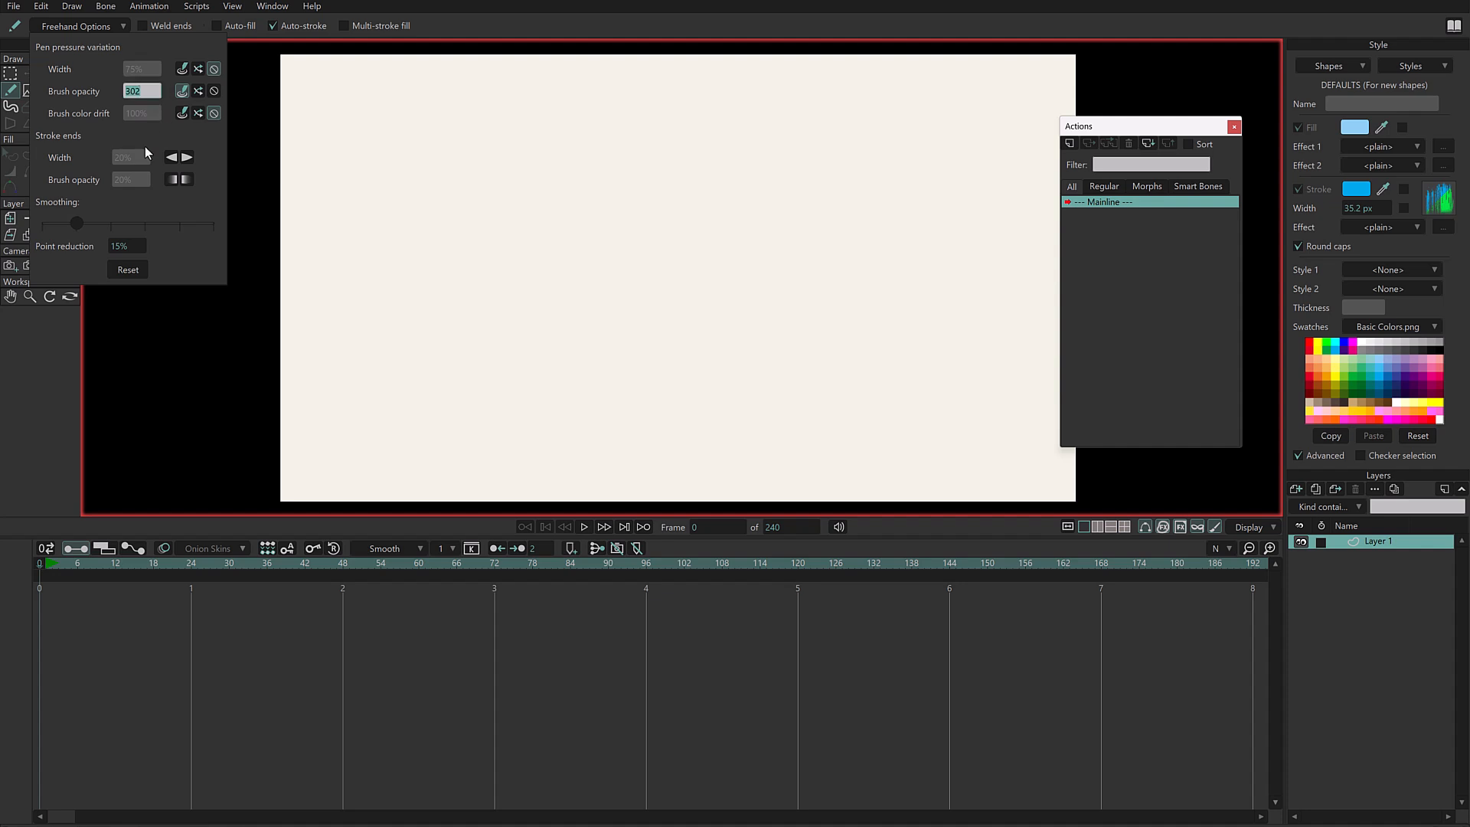
text(-100)
click(616, 21)
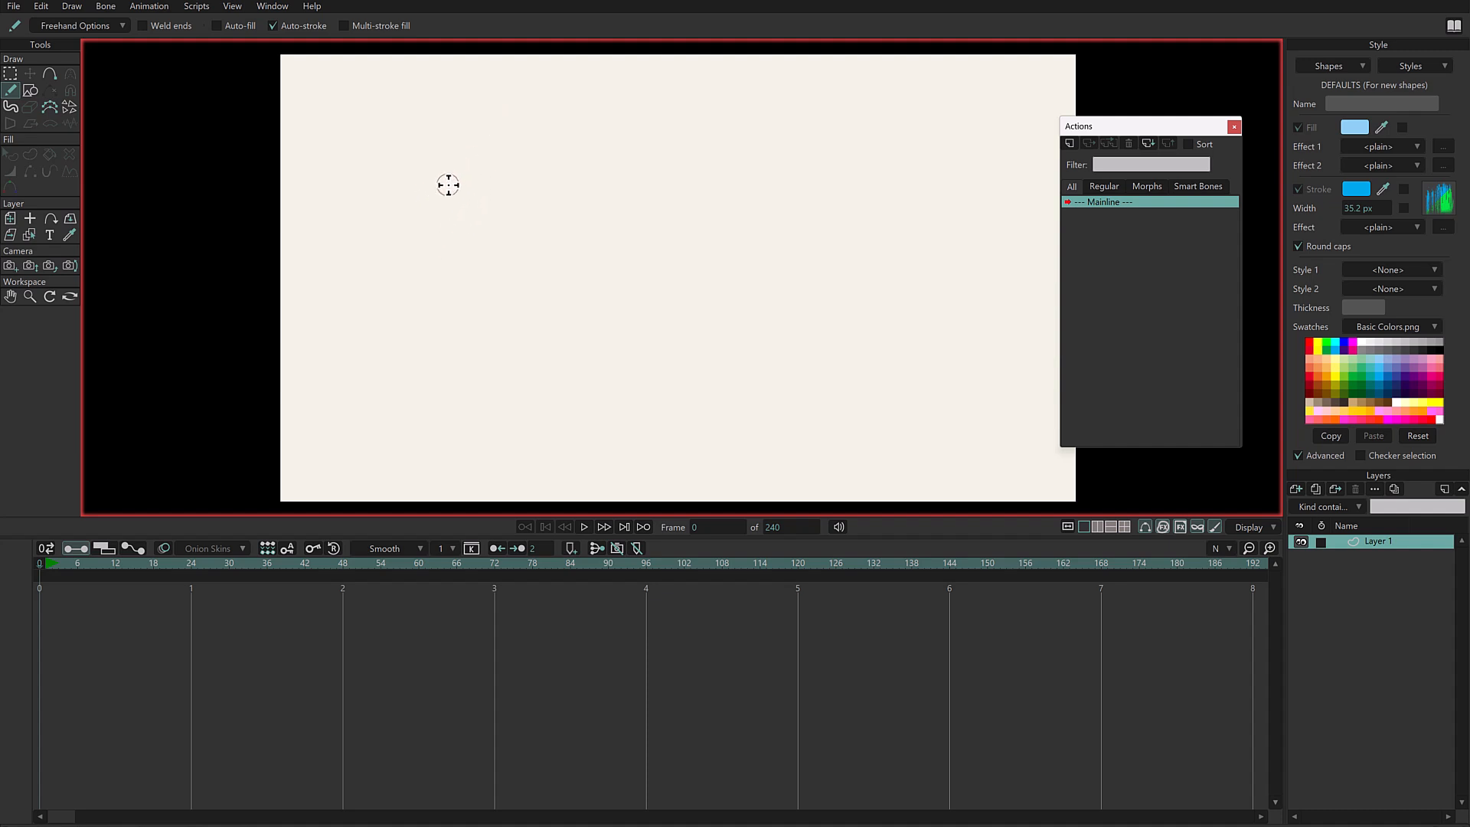
mouse_move(416, 208)
mouse_down()
mouse_move(523, 153)
mouse_move(435, 238)
mouse_move(538, 173)
mouse_move(451, 256)
mouse_move(569, 184)
mouse_move(469, 272)
mouse_move(527, 253)
mouse_move(586, 186)
mouse_move(615, 203)
mouse_move(504, 311)
mouse_move(584, 280)
mouse_move(612, 261)
mouse_up()
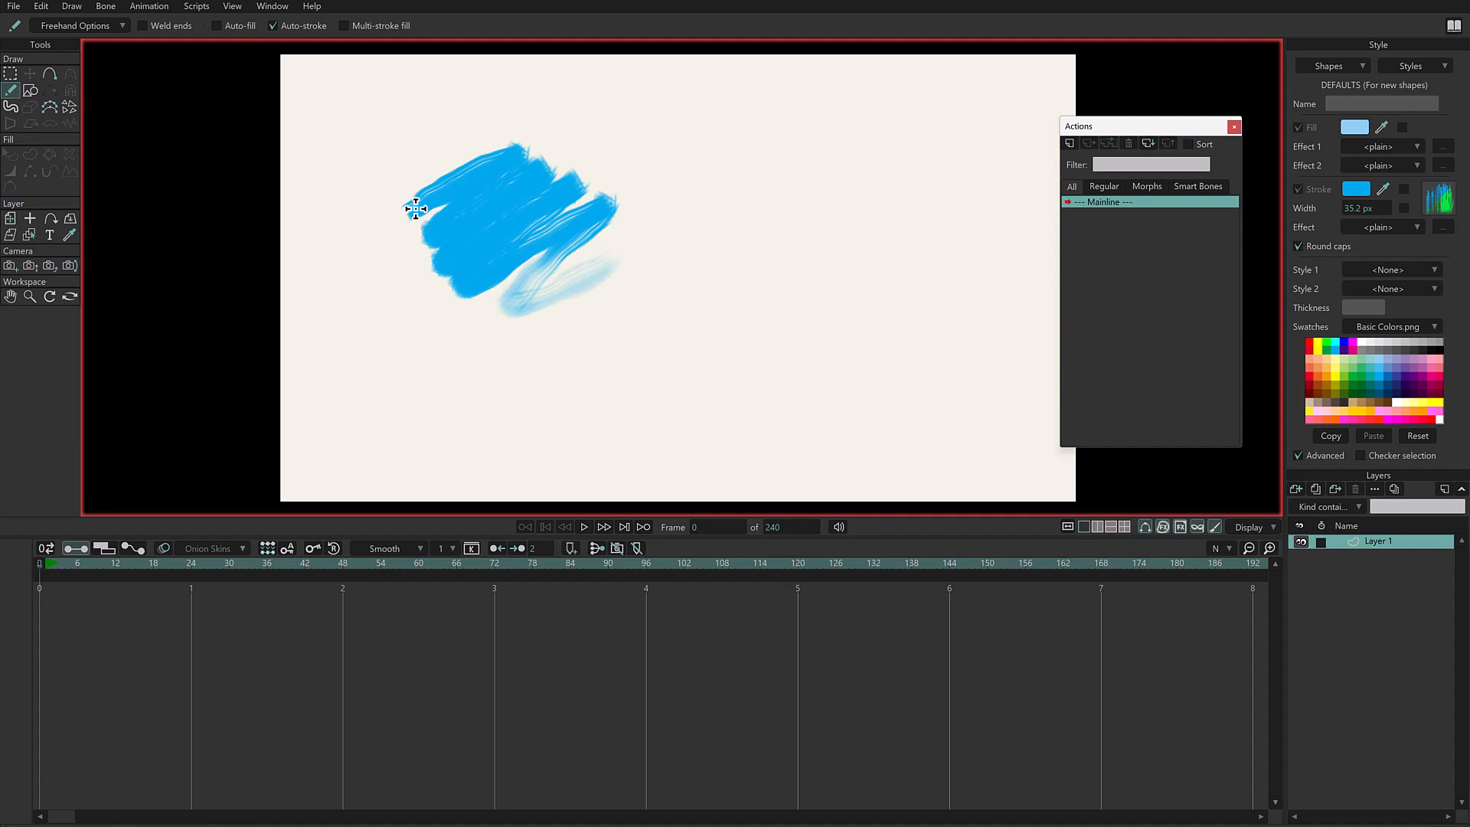
drag(551, 348, 651, 314)
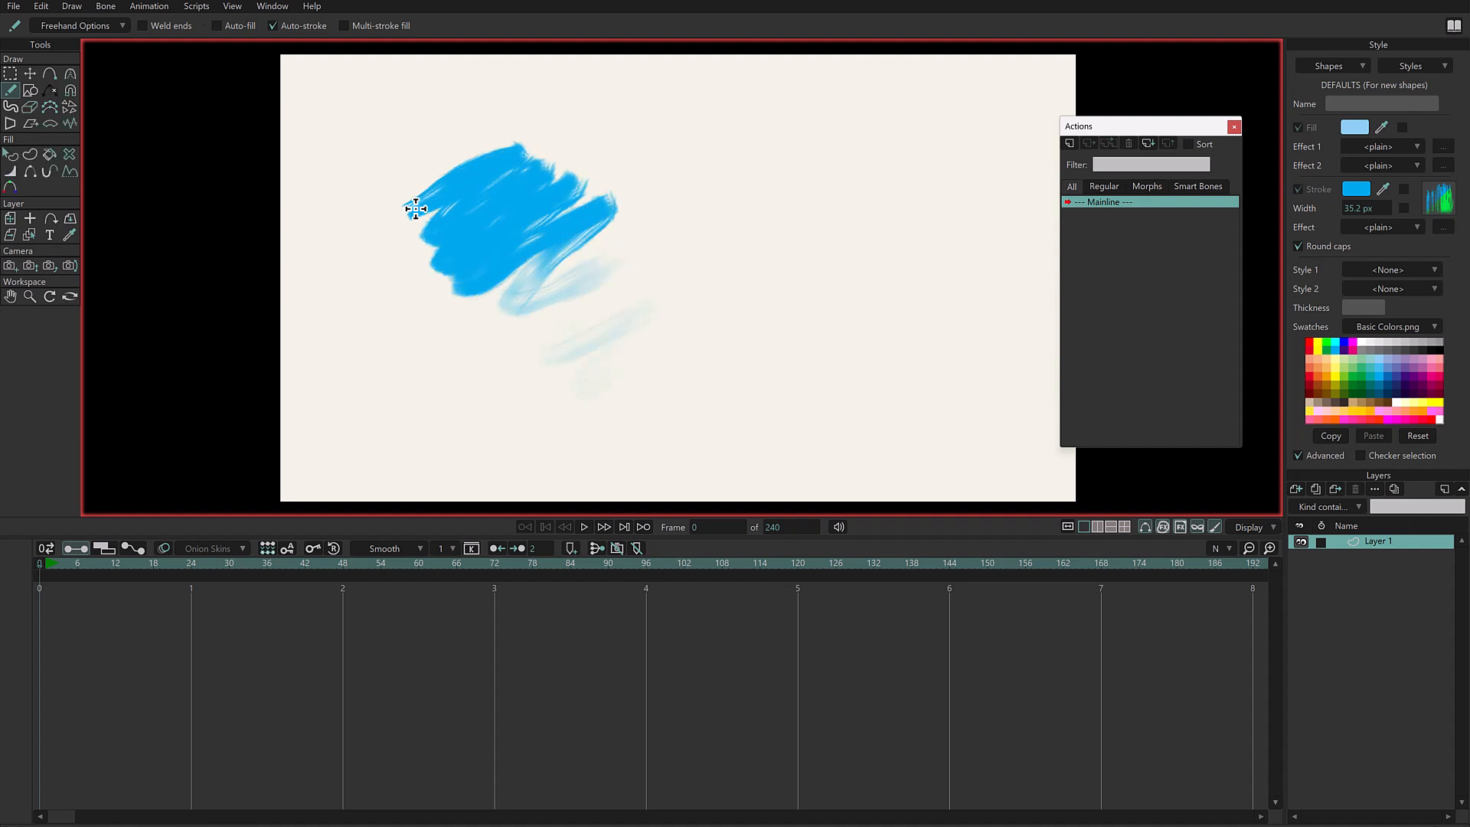
drag(636, 412, 653, 392)
- Check the faded zigzag's points, then draw four small blue zigzags around it with the Freehand tool
click(8, 75)
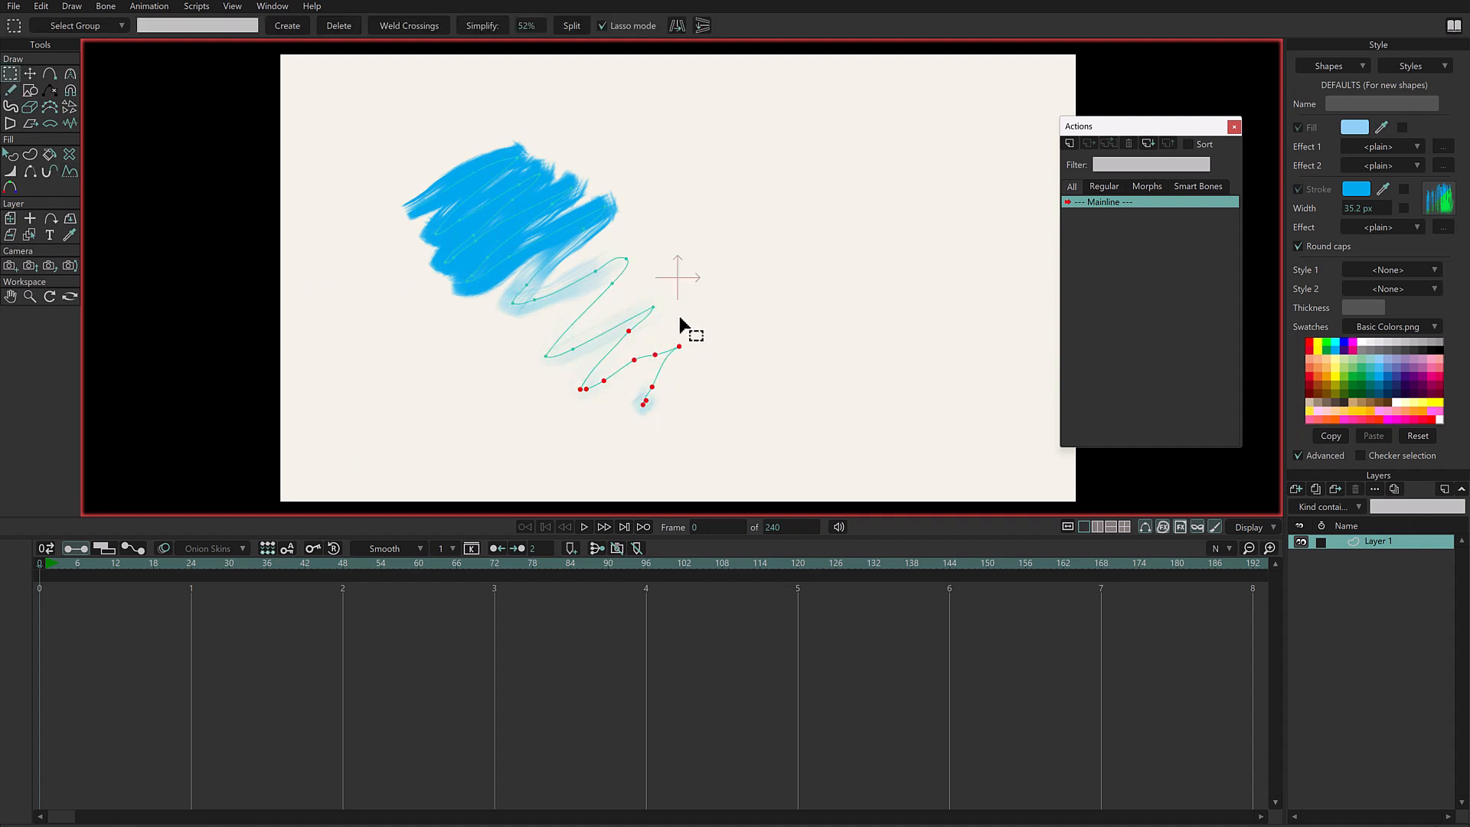
click(10, 91)
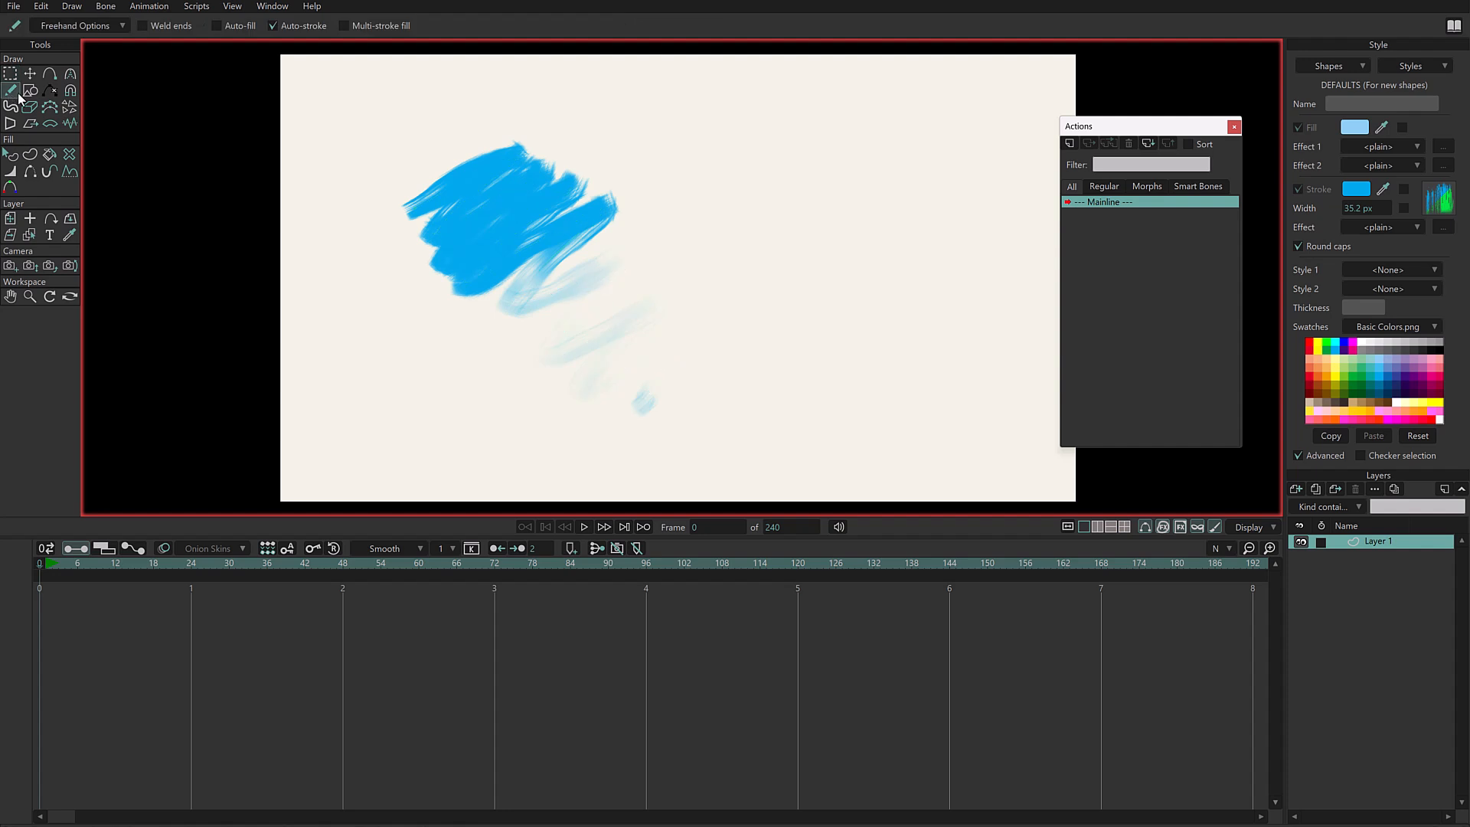
drag(768, 154, 788, 240)
mouse_move(882, 153)
mouse_down()
mouse_move(850, 183)
mouse_move(881, 209)
mouse_up()
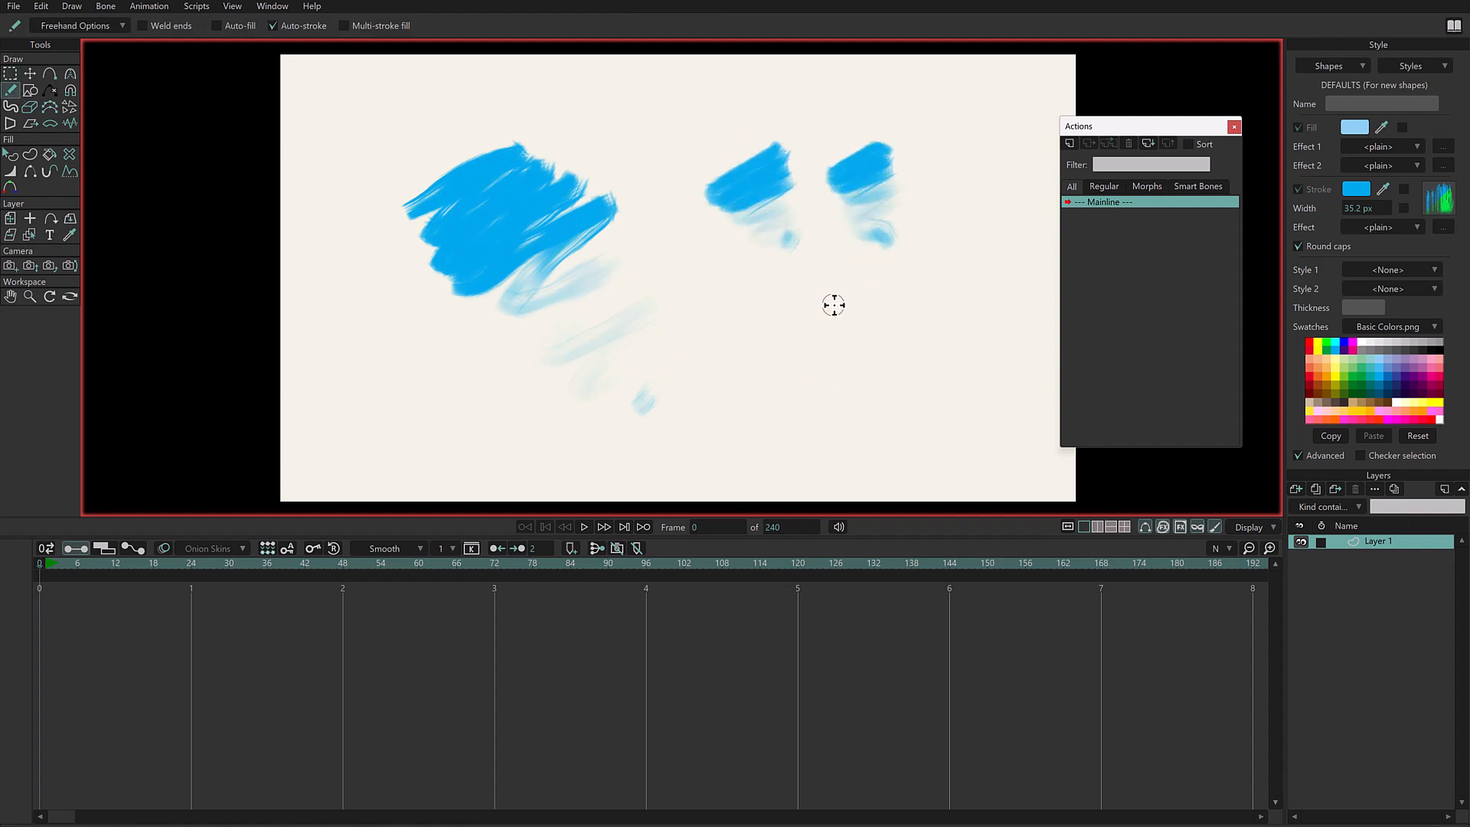
mouse_move(769, 337)
mouse_down()
mouse_move(852, 295)
mouse_move(843, 391)
mouse_up()
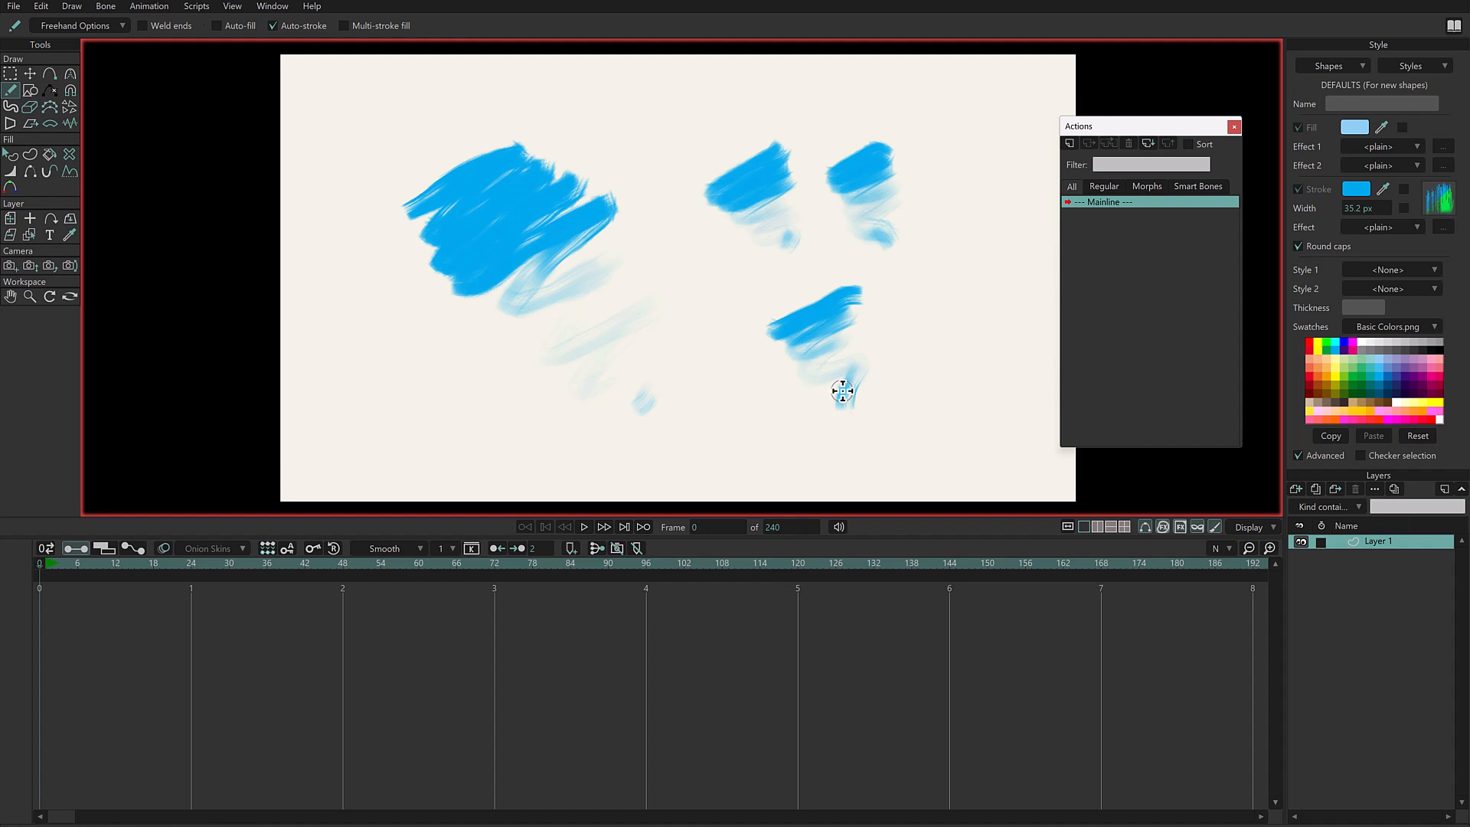
mouse_move(400, 312)
mouse_down()
mouse_move(361, 380)
mouse_move(406, 360)
mouse_move(440, 389)
mouse_up()
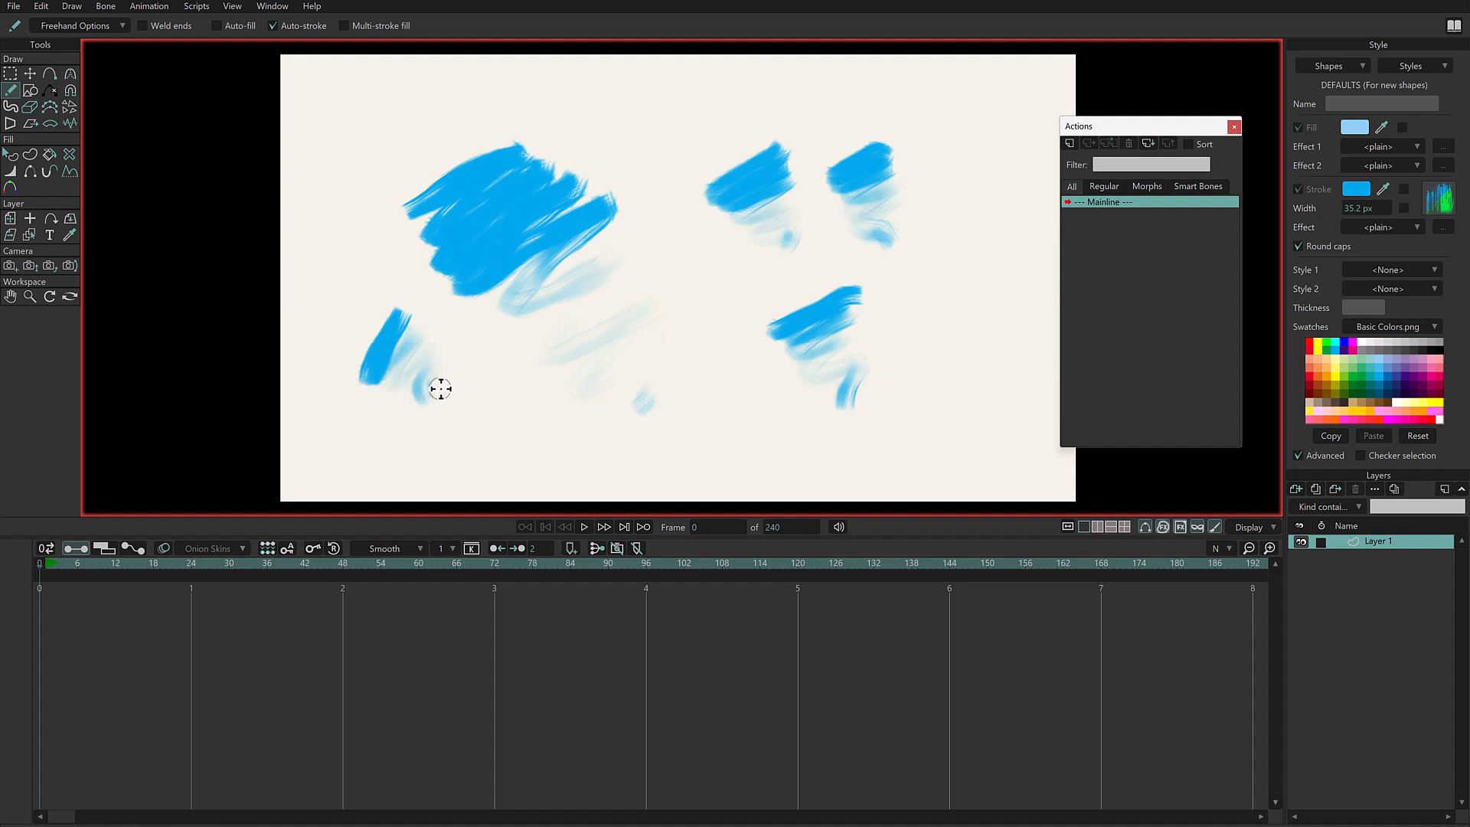
- Turn off the brush opacity variation and set the brush color drift variation to follow pen pressure
click(85, 27)
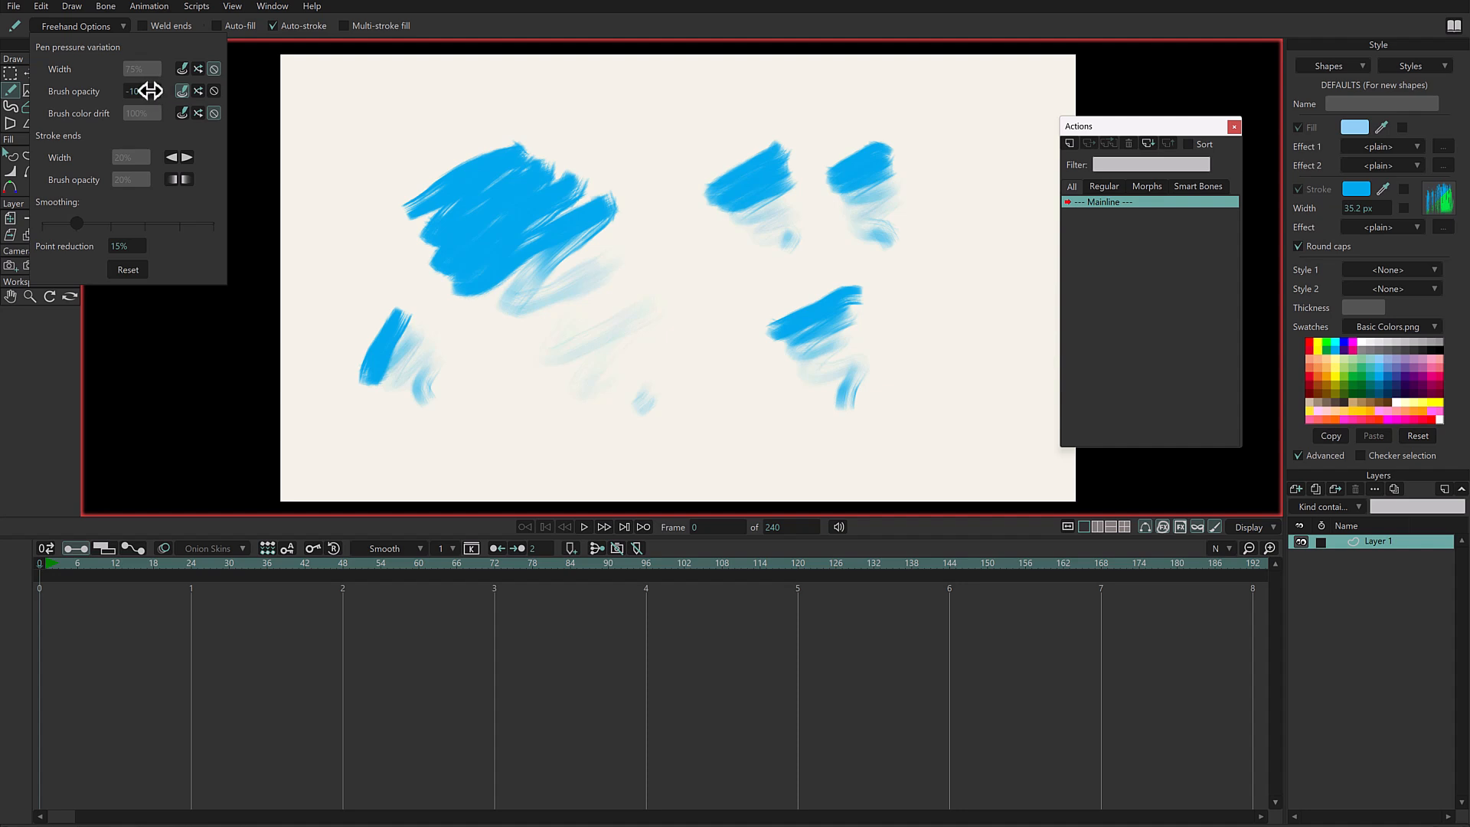
key(Return)
click(214, 91)
click(182, 113)
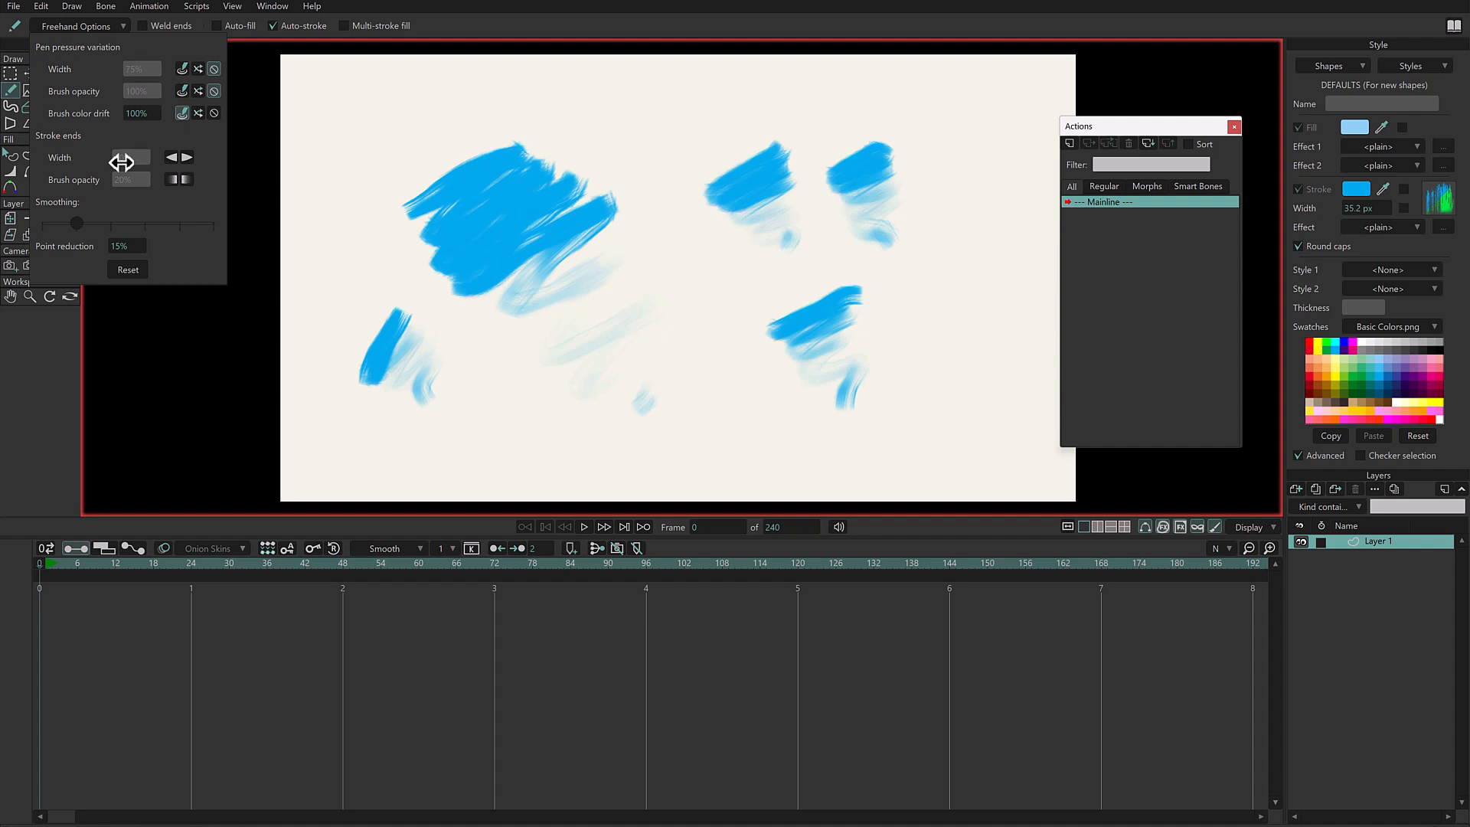
- Scribble four patches around the canvas with pen-pressure color drift from blue to green
mouse_move(375, 115)
mouse_down()
mouse_move(398, 85)
mouse_move(460, 138)
mouse_up()
drag(647, 290, 690, 255)
drag(690, 256, 706, 346)
drag(933, 190, 962, 190)
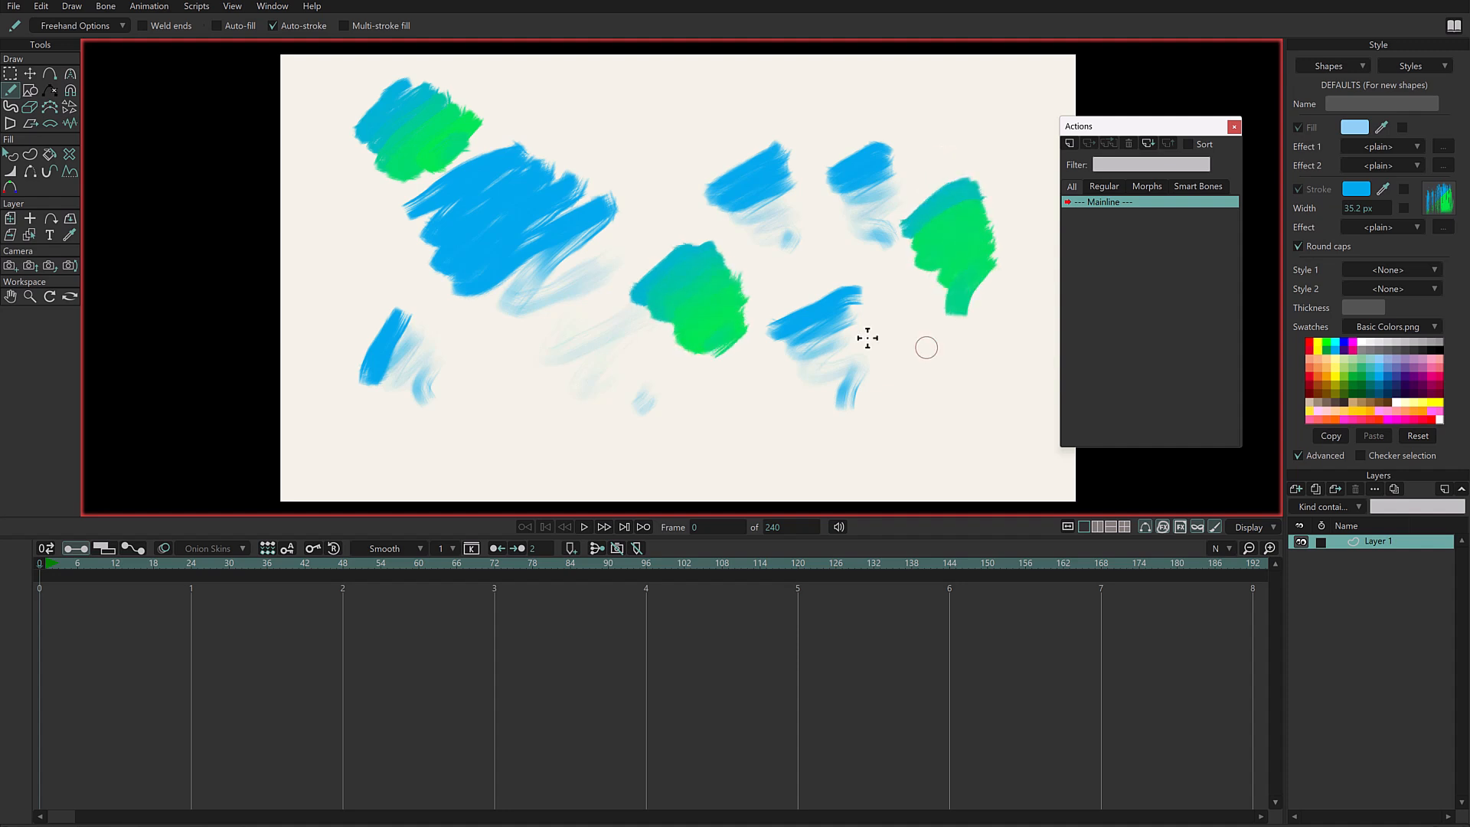
mouse_move(345, 218)
mouse_down()
mouse_move(301, 266)
mouse_move(327, 306)
mouse_move(403, 301)
mouse_up()
- Set the pen-pressure brush color drift variation to 160% and scribble patches at the canvas's upper middle and lower middle
click(75, 25)
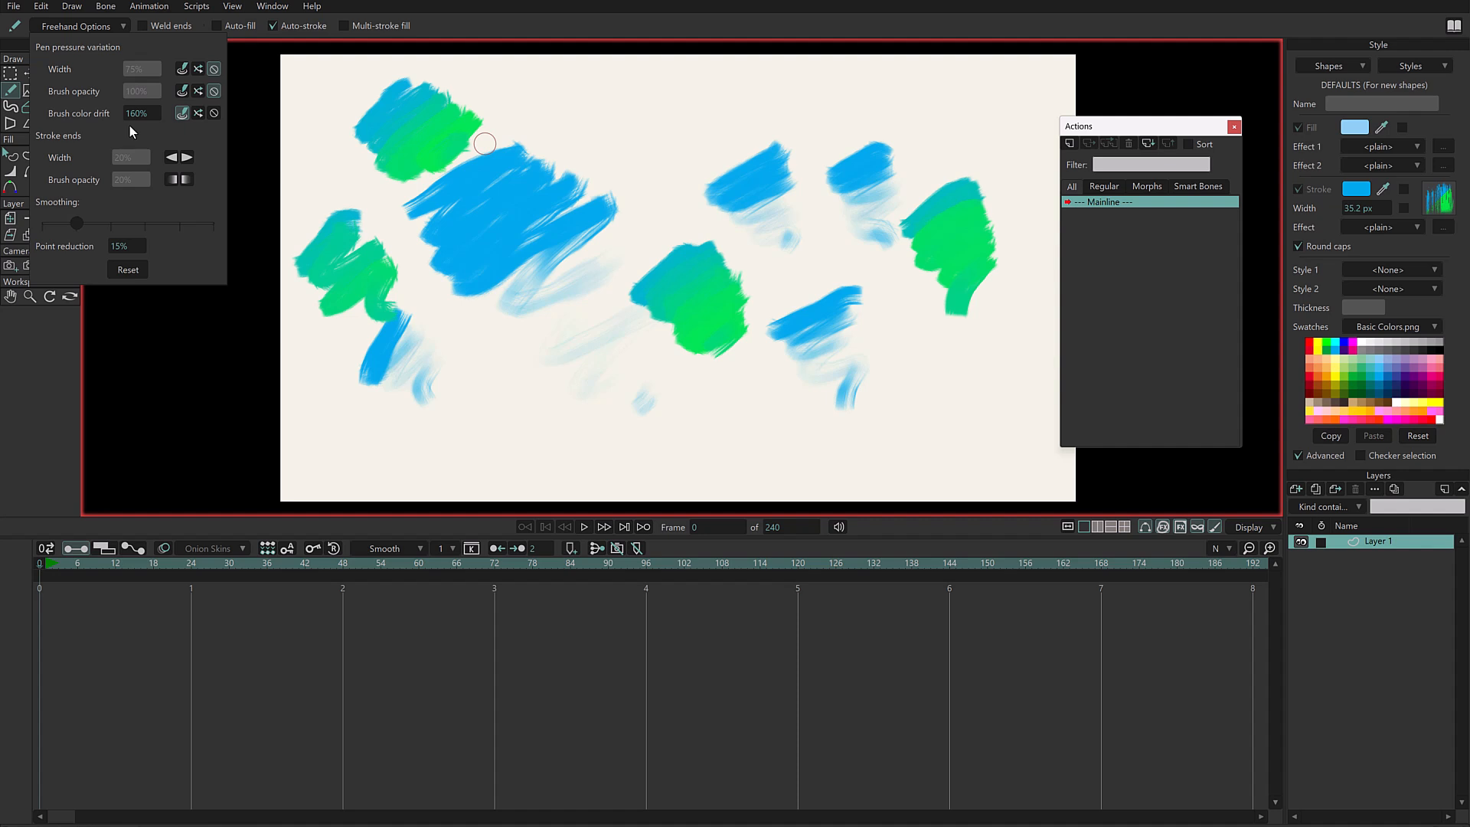
click(687, 30)
mouse_move(580, 120)
mouse_down()
mouse_move(643, 86)
mouse_move(597, 147)
mouse_move(658, 100)
mouse_move(631, 161)
mouse_move(659, 146)
mouse_move(682, 168)
mouse_move(693, 157)
mouse_up()
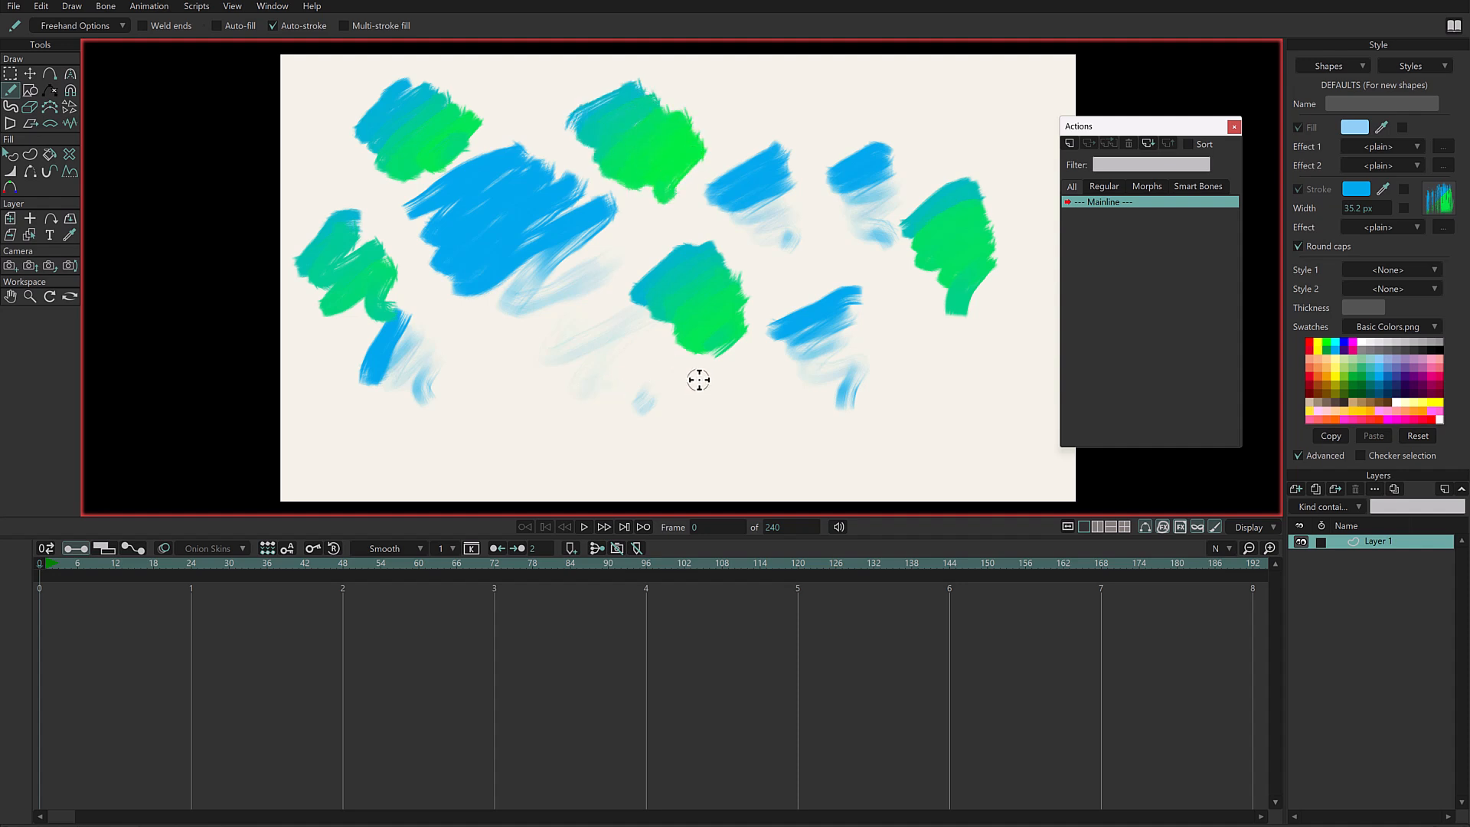
mouse_move(701, 381)
mouse_down()
mouse_move(660, 433)
mouse_move(725, 382)
mouse_move(682, 449)
mouse_move(732, 389)
mouse_move(711, 452)
mouse_move(782, 402)
mouse_up()
- Set the pen-pressure brush color drift variation to 27% and scribble two patches, one lower left of center and one upper right
click(76, 26)
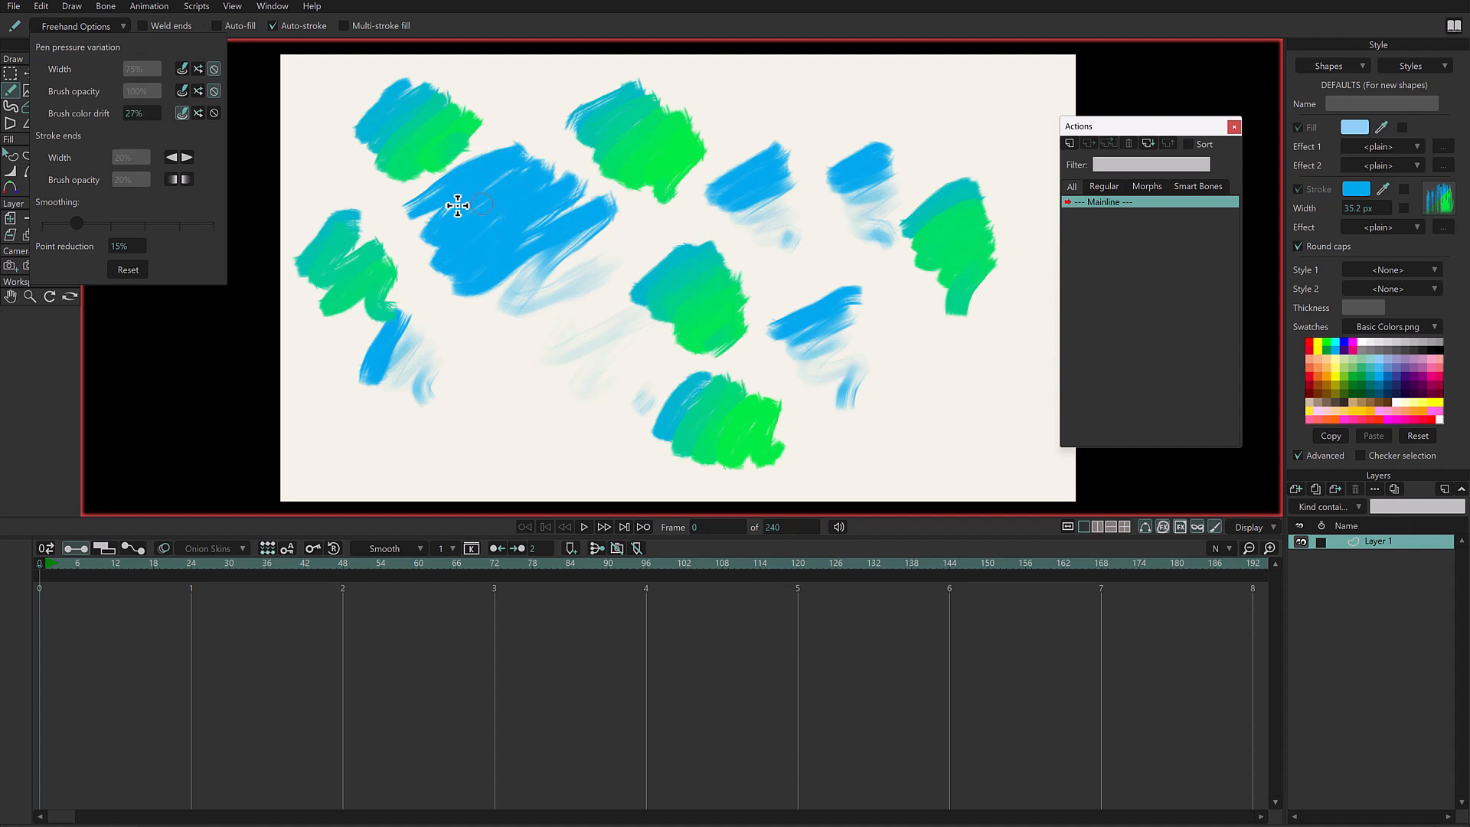
mouse_move(498, 368)
mouse_down()
mouse_move(508, 354)
mouse_move(605, 459)
mouse_move(567, 463)
mouse_up()
mouse_move(754, 96)
mouse_down()
mouse_move(769, 84)
mouse_move(827, 115)
mouse_move(773, 87)
mouse_move(922, 125)
mouse_up()
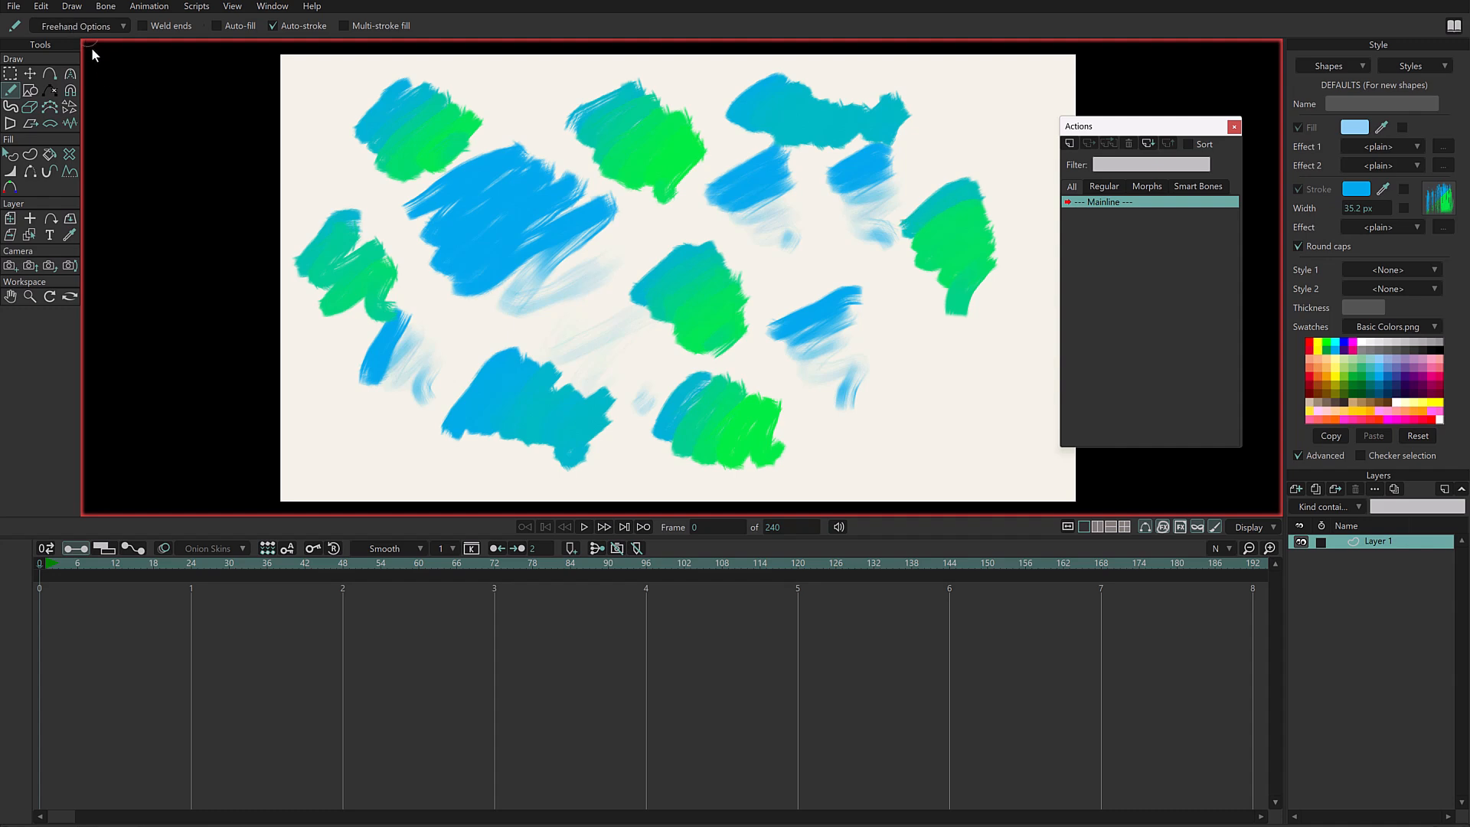
- Set the pen-pressure brush color drift variation to -100% and scribble a large patch in the canvas's lower right
click(77, 25)
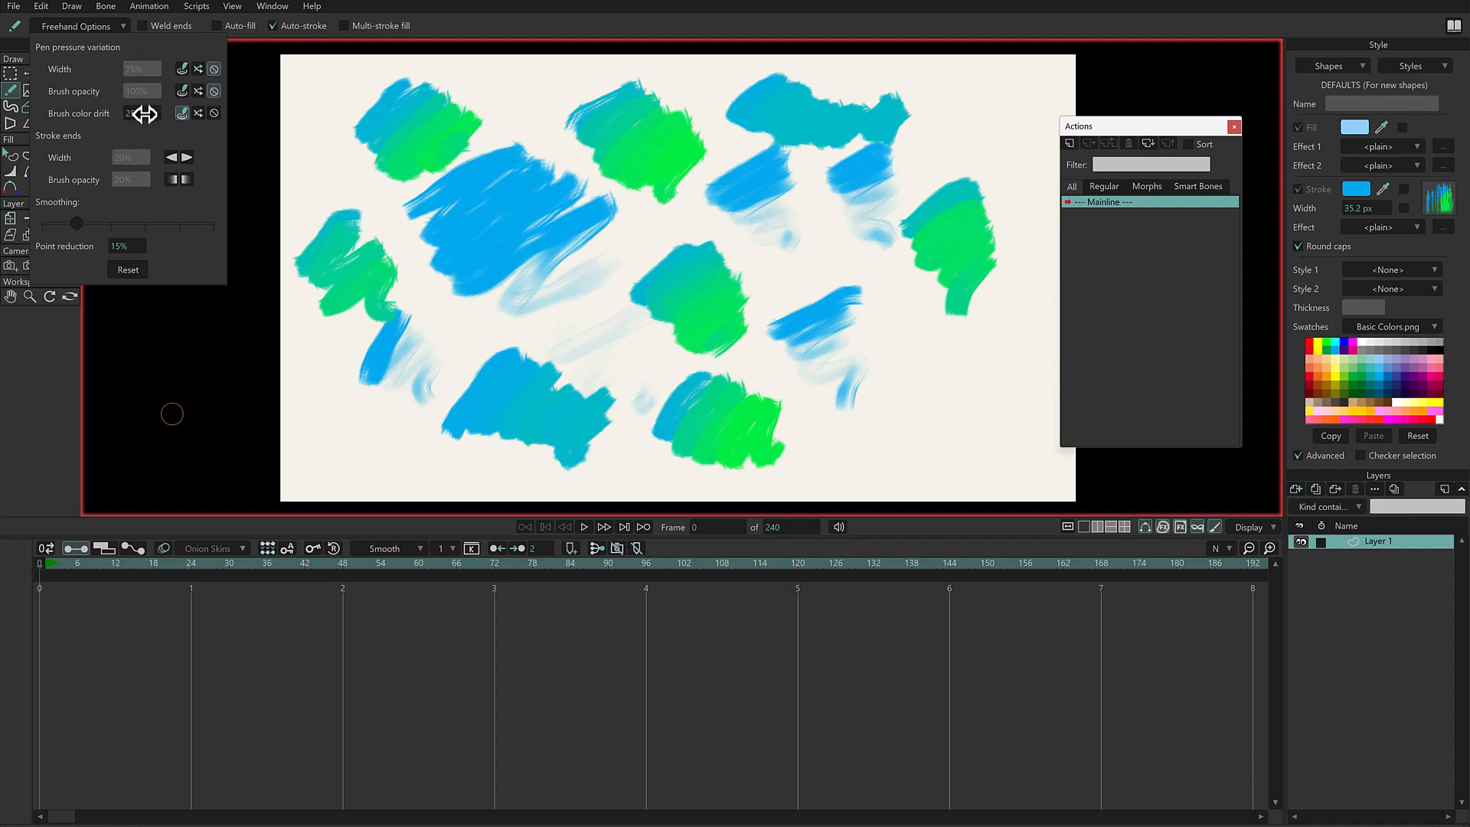
drag(140, 116, 113, 126)
click(619, 9)
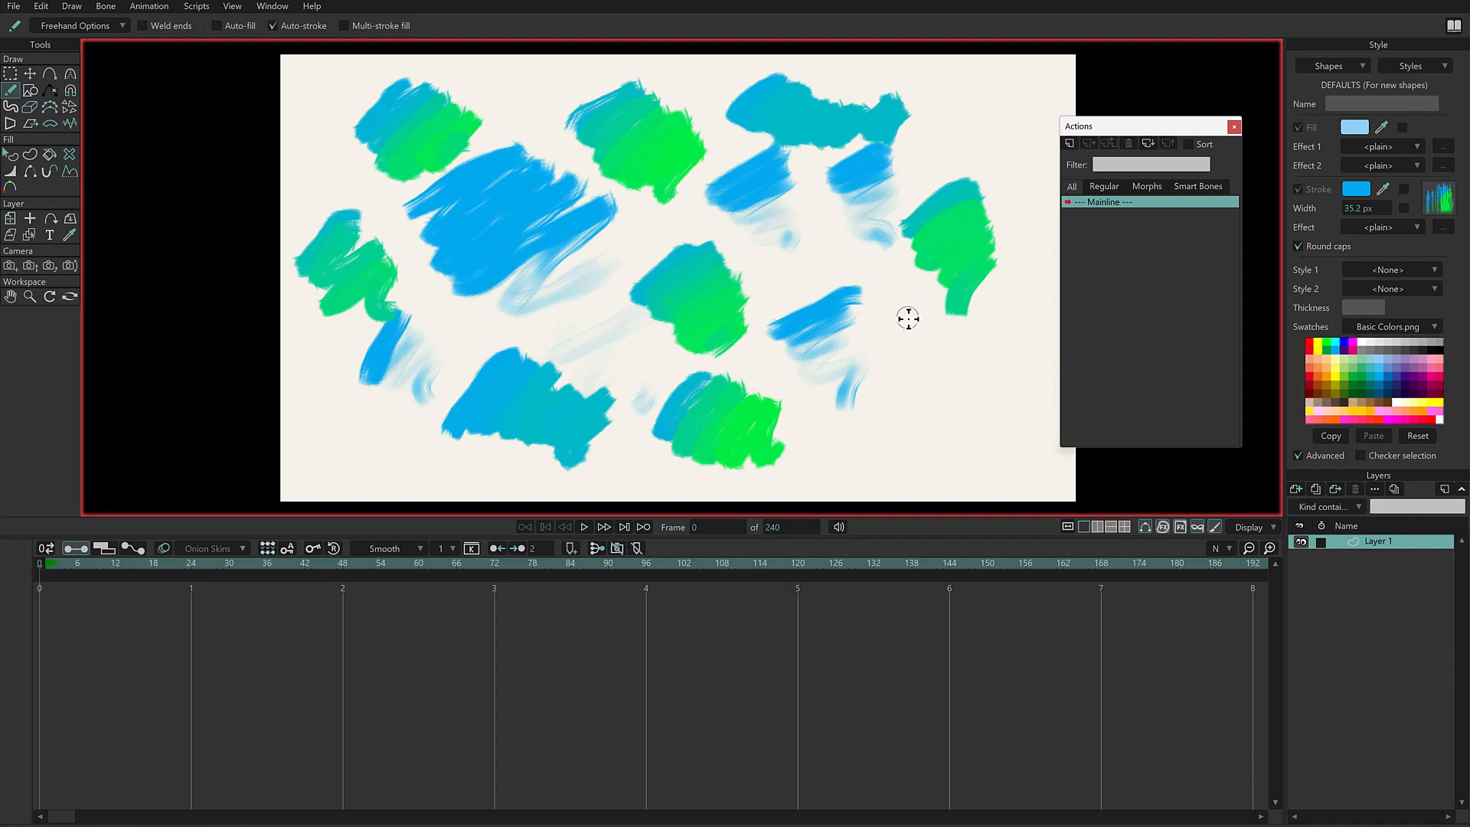
mouse_move(911, 316)
mouse_down()
mouse_move(963, 335)
mouse_move(858, 413)
mouse_move(980, 343)
mouse_move(866, 436)
mouse_move(988, 359)
mouse_move(881, 448)
mouse_move(1003, 367)
mouse_move(897, 428)
mouse_move(929, 328)
mouse_move(983, 402)
mouse_up()
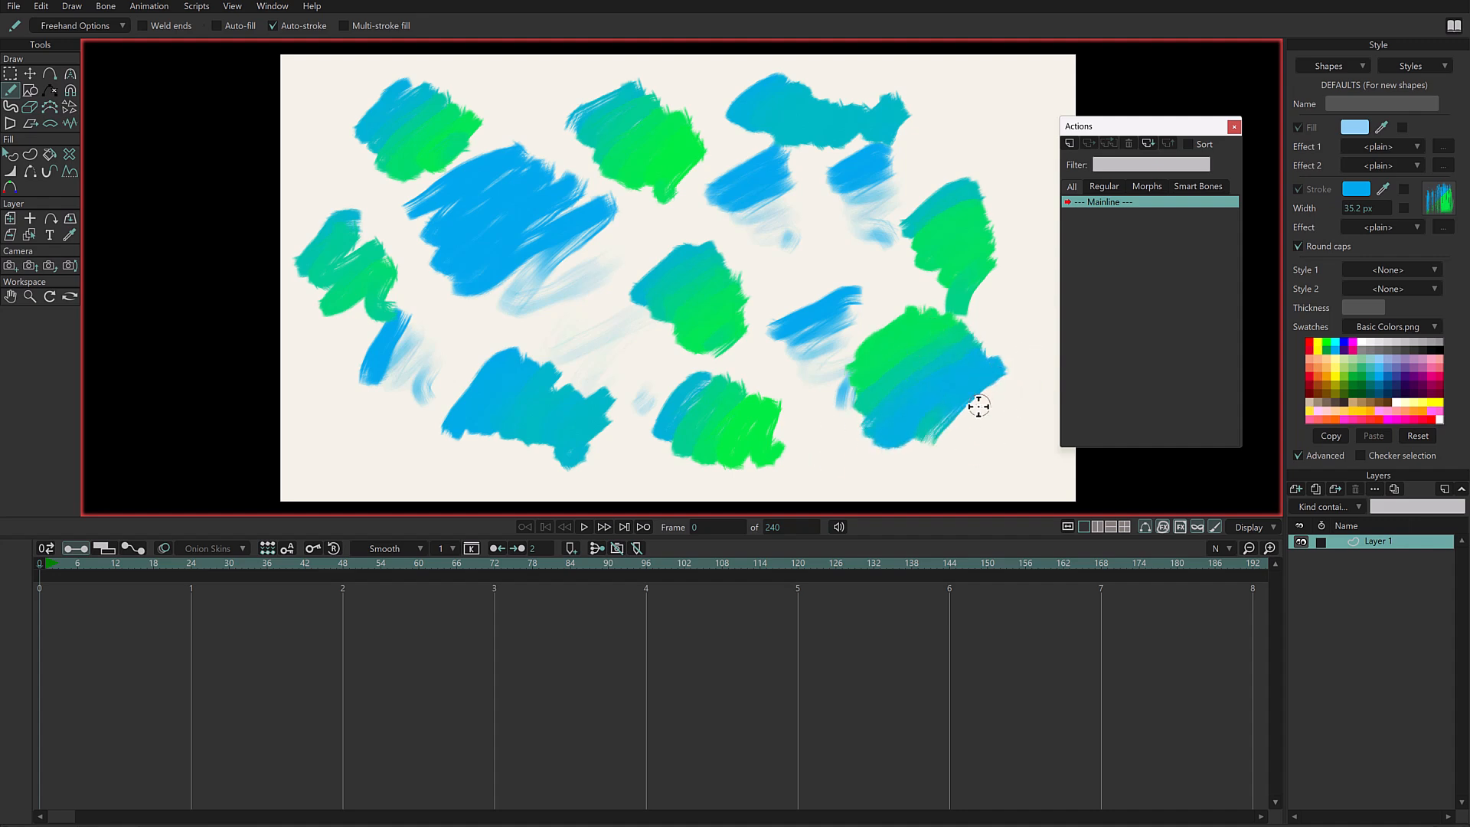
- Turn off the brush color drift variation and set the width variation to follow pen pressure
click(69, 24)
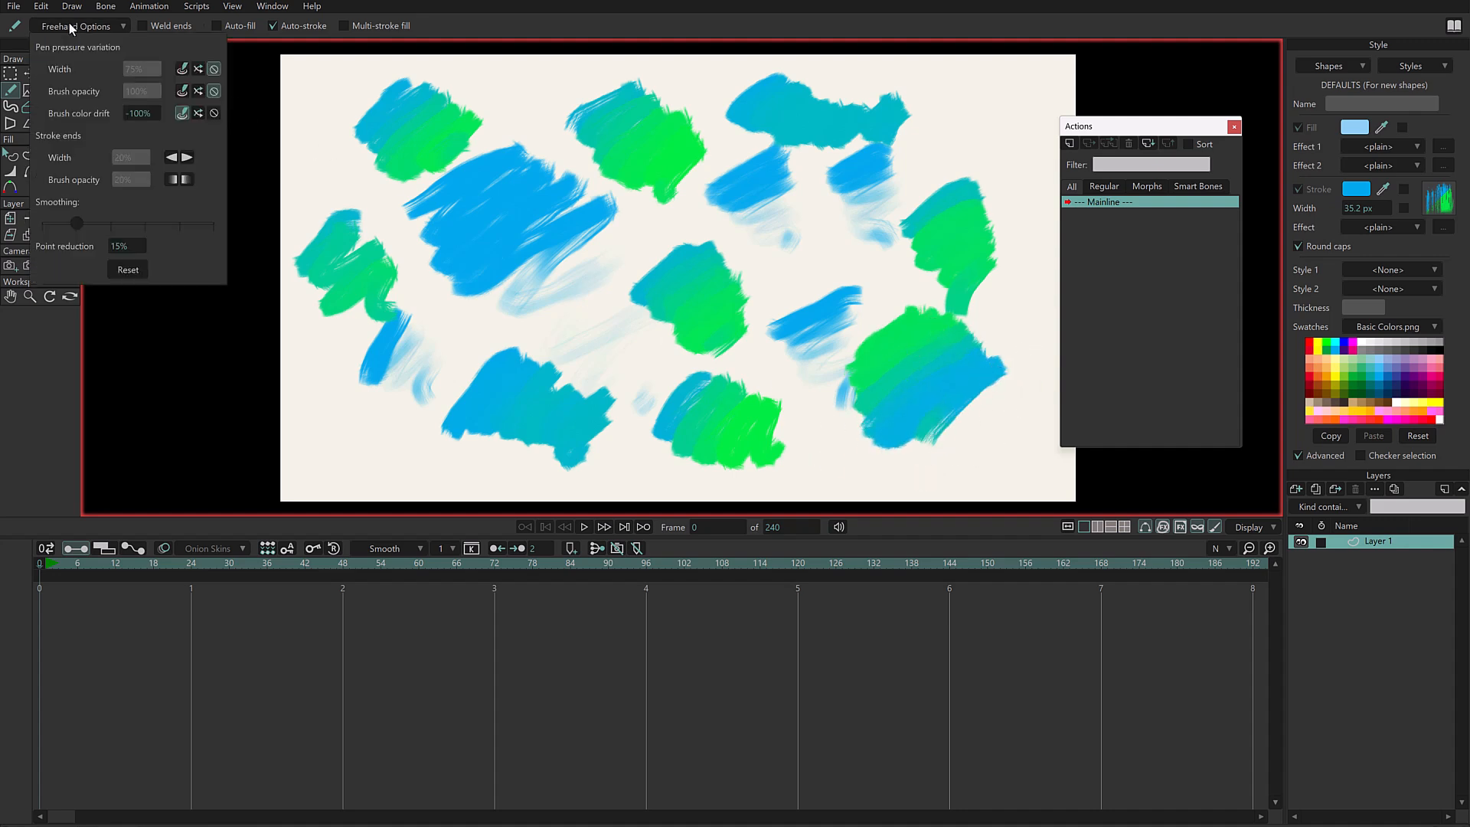
click(144, 115)
click(214, 113)
click(183, 69)
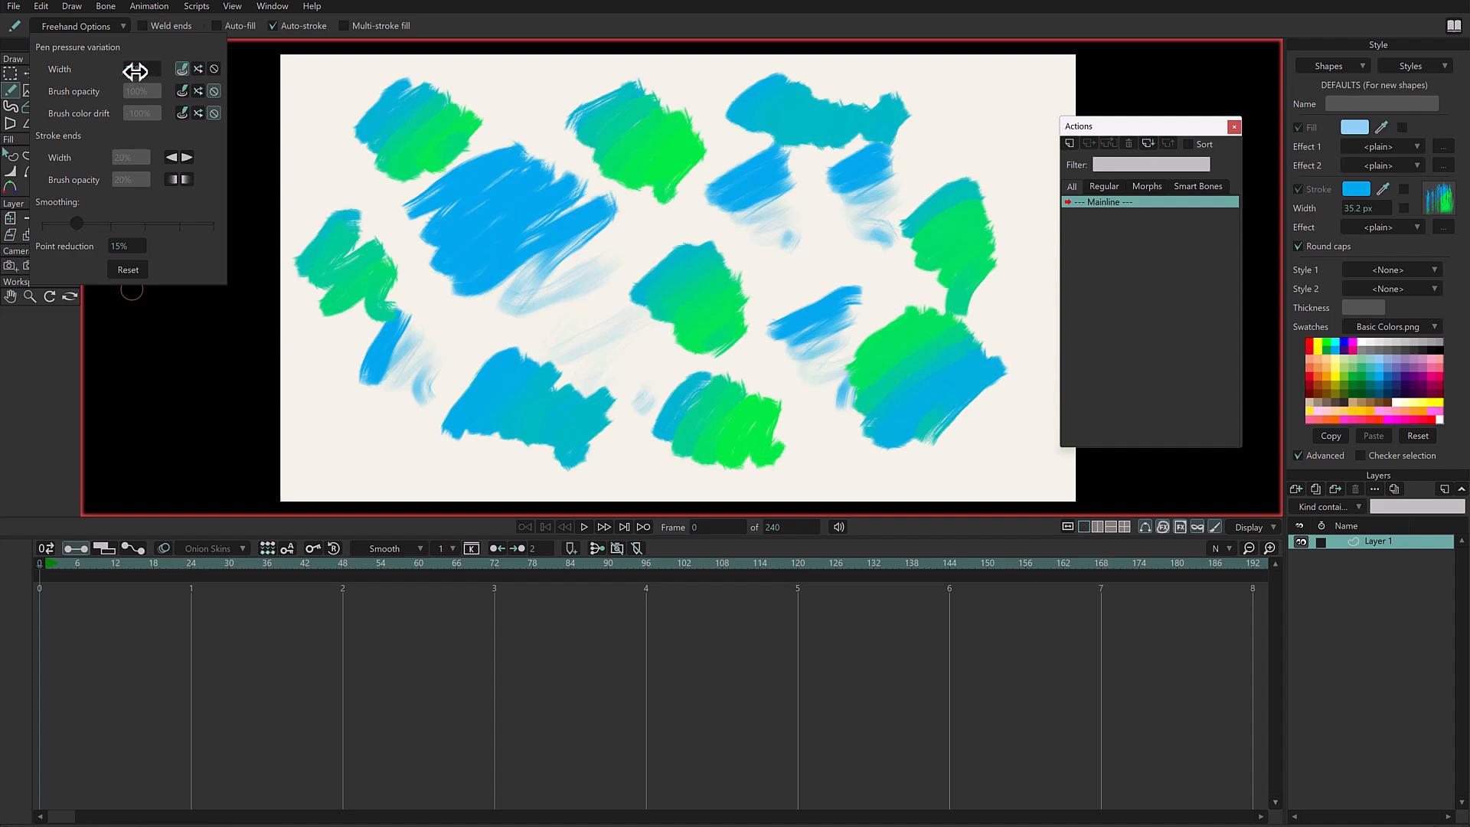
click(677, 25)
- Draw three wavy strokes with pen-pressure width, one at the lower left and two down the canvas's right side
drag(323, 441, 468, 478)
mouse_move(996, 90)
mouse_down()
mouse_move(1010, 258)
mouse_move(996, 321)
mouse_up()
drag(936, 117, 889, 239)
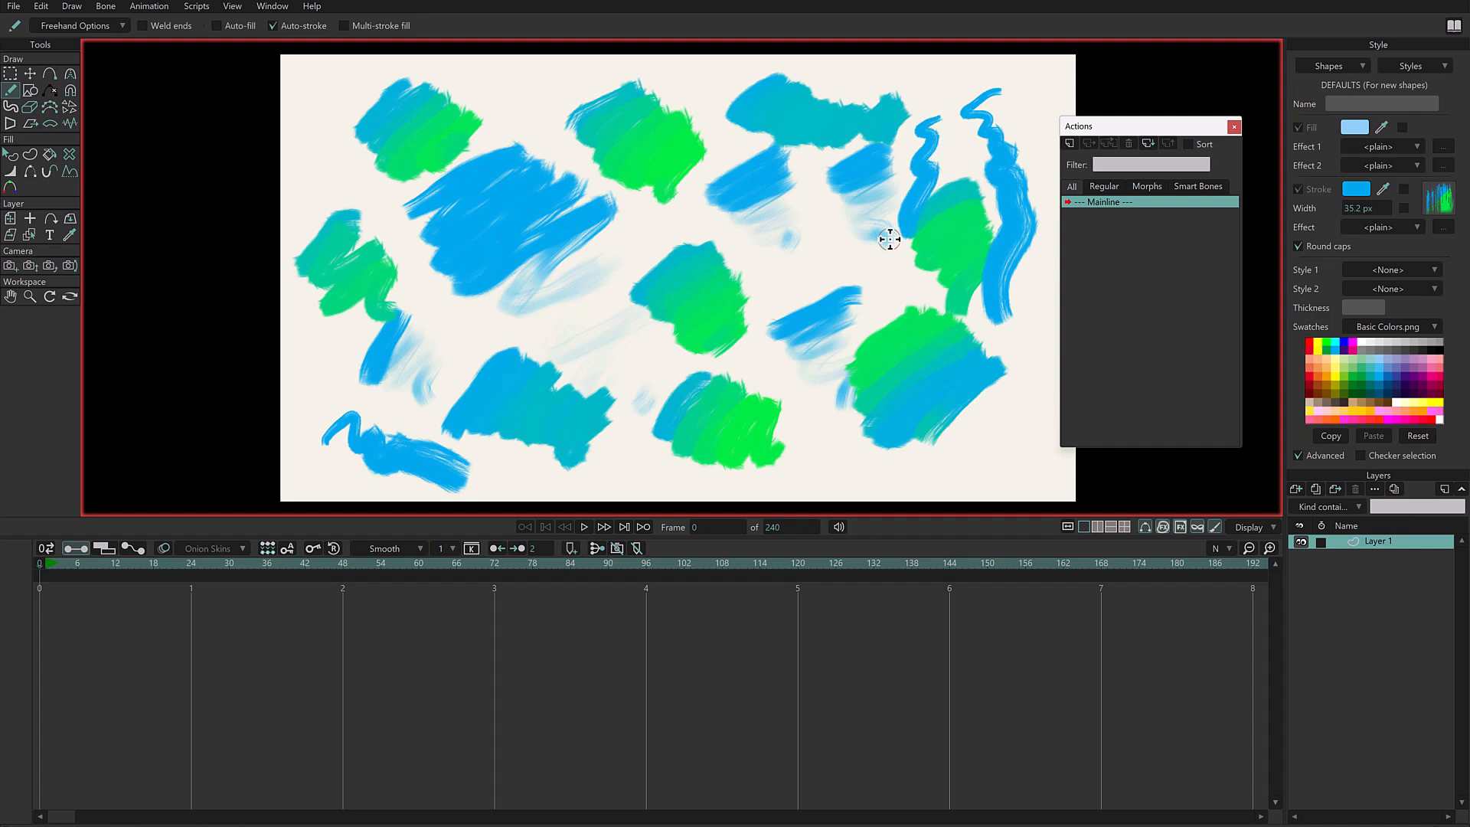
- Set the pen-pressure width variation to -75% and draw long wavy strokes across the upper middle, left side and center
click(75, 26)
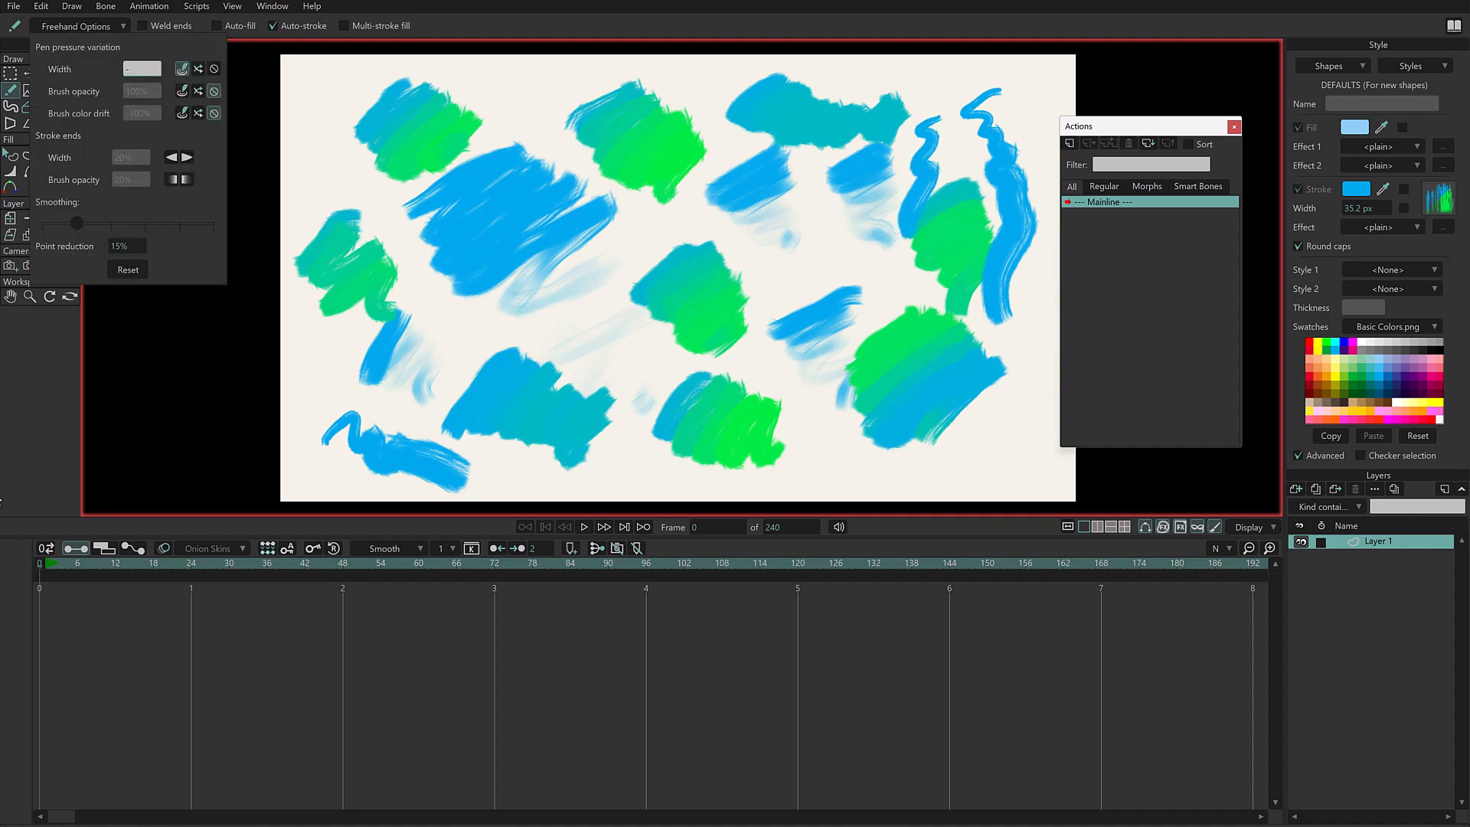
click(458, 201)
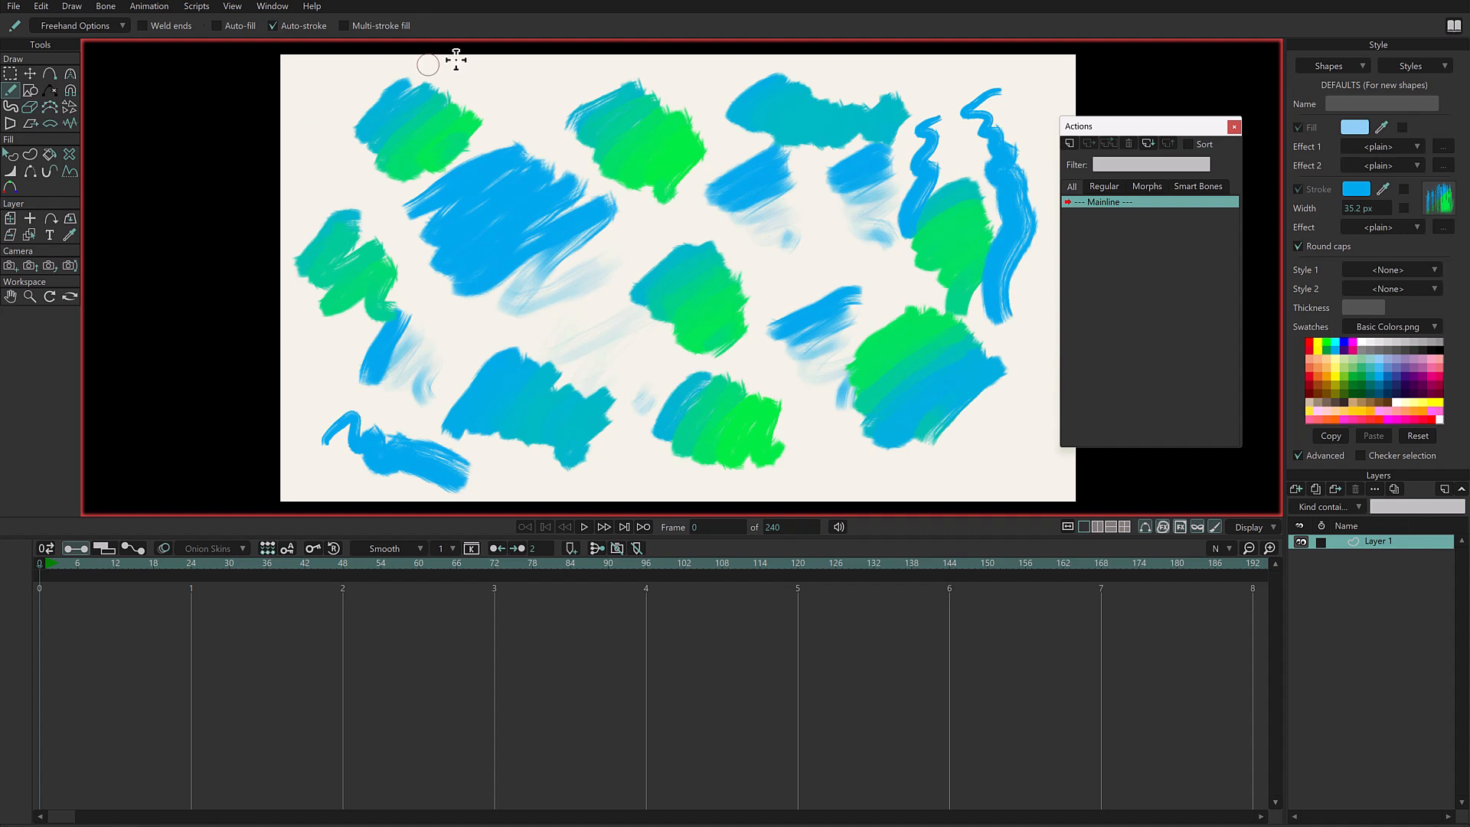
mouse_move(470, 89)
mouse_down()
mouse_move(536, 72)
mouse_move(509, 96)
mouse_move(512, 115)
mouse_move(574, 76)
mouse_move(539, 134)
mouse_move(579, 170)
mouse_up()
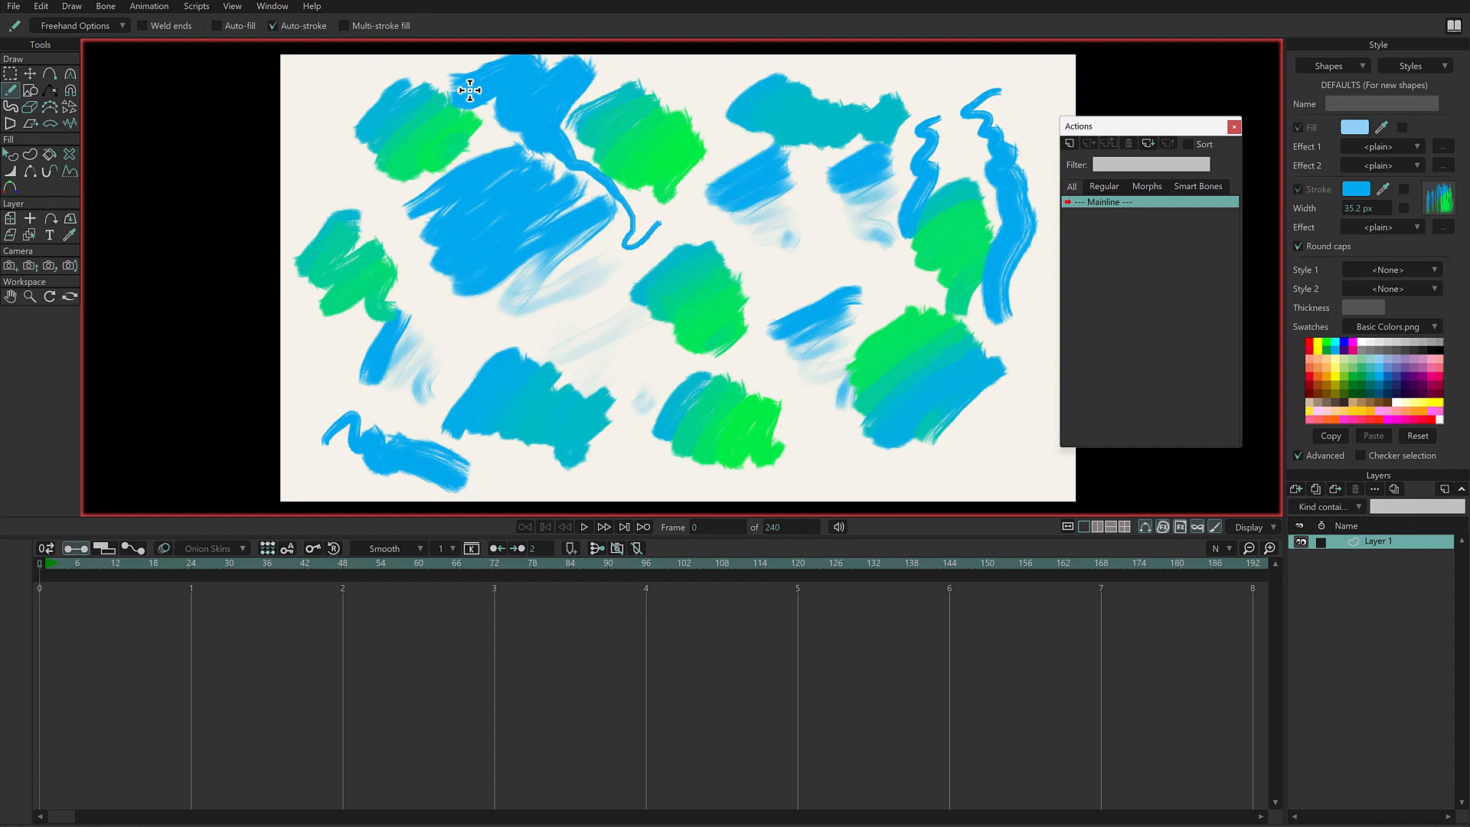
drag(758, 298, 778, 318)
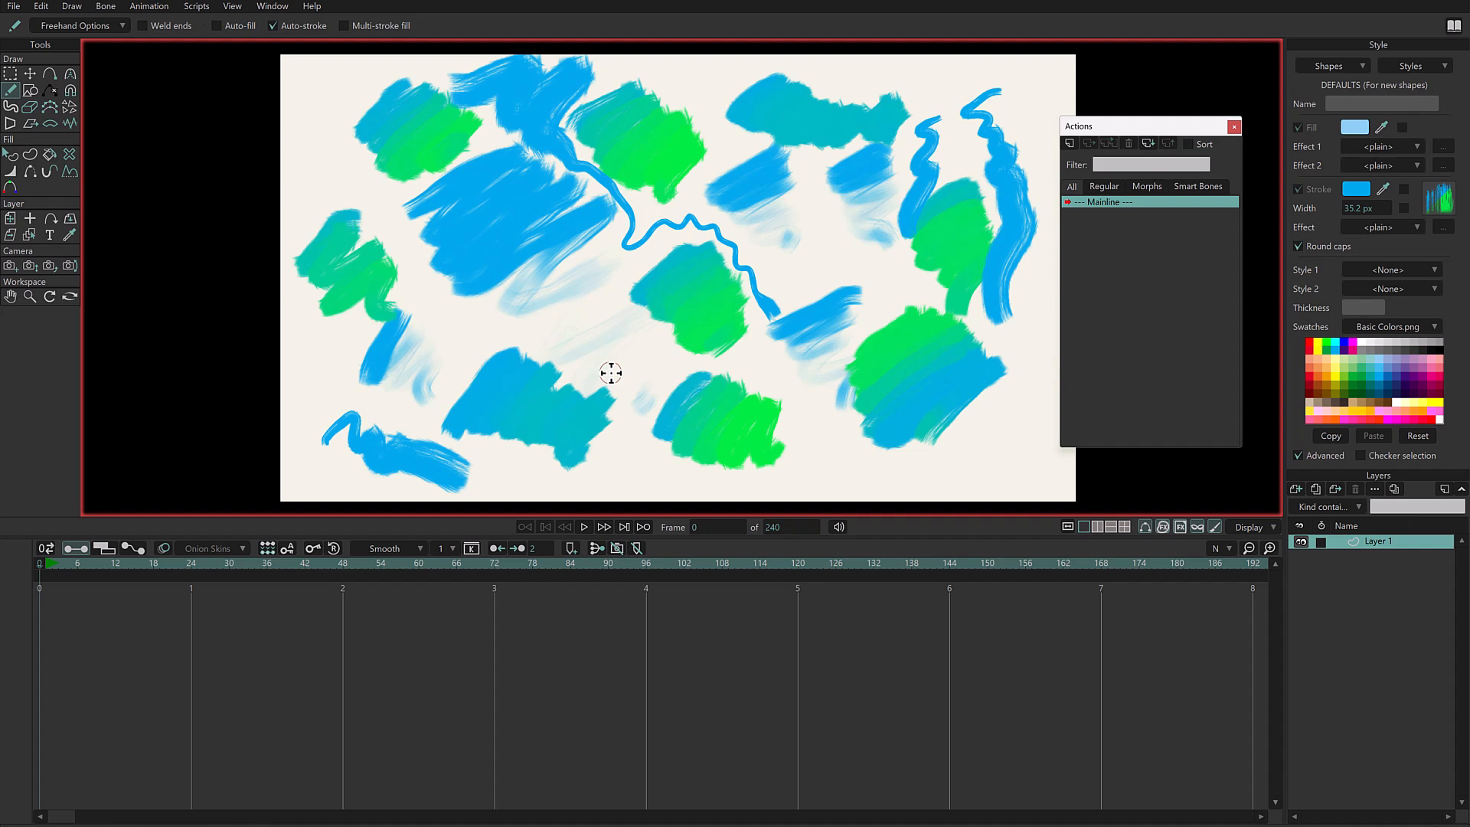
mouse_move(337, 73)
mouse_down()
mouse_move(306, 131)
mouse_move(385, 233)
mouse_up()
mouse_move(458, 335)
mouse_down()
mouse_move(571, 325)
mouse_move(621, 370)
mouse_move(708, 385)
mouse_up()
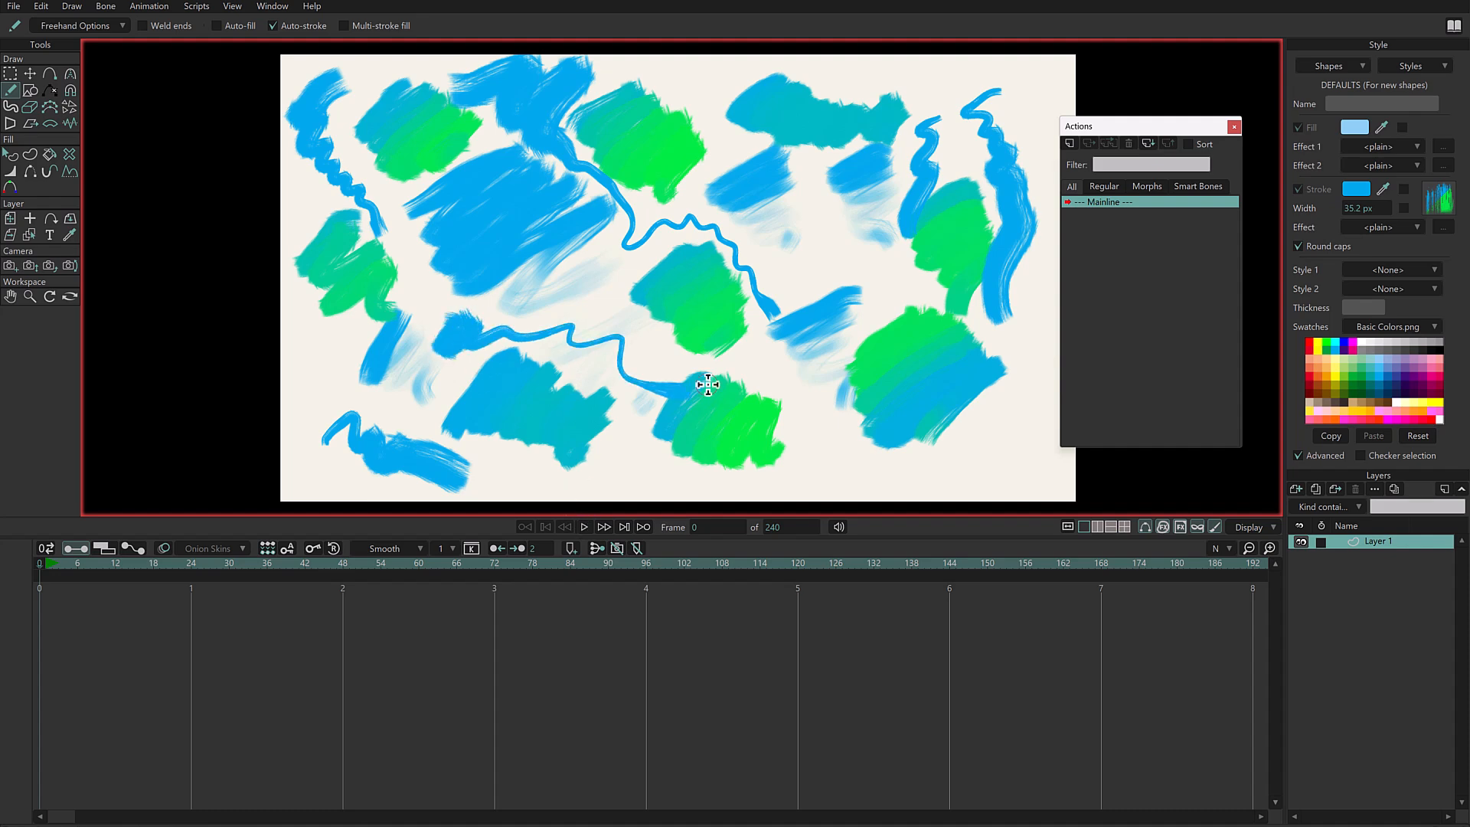
- Reset the freehand options, delete all strokes on the canvas and return to the Freehand tool
click(100, 27)
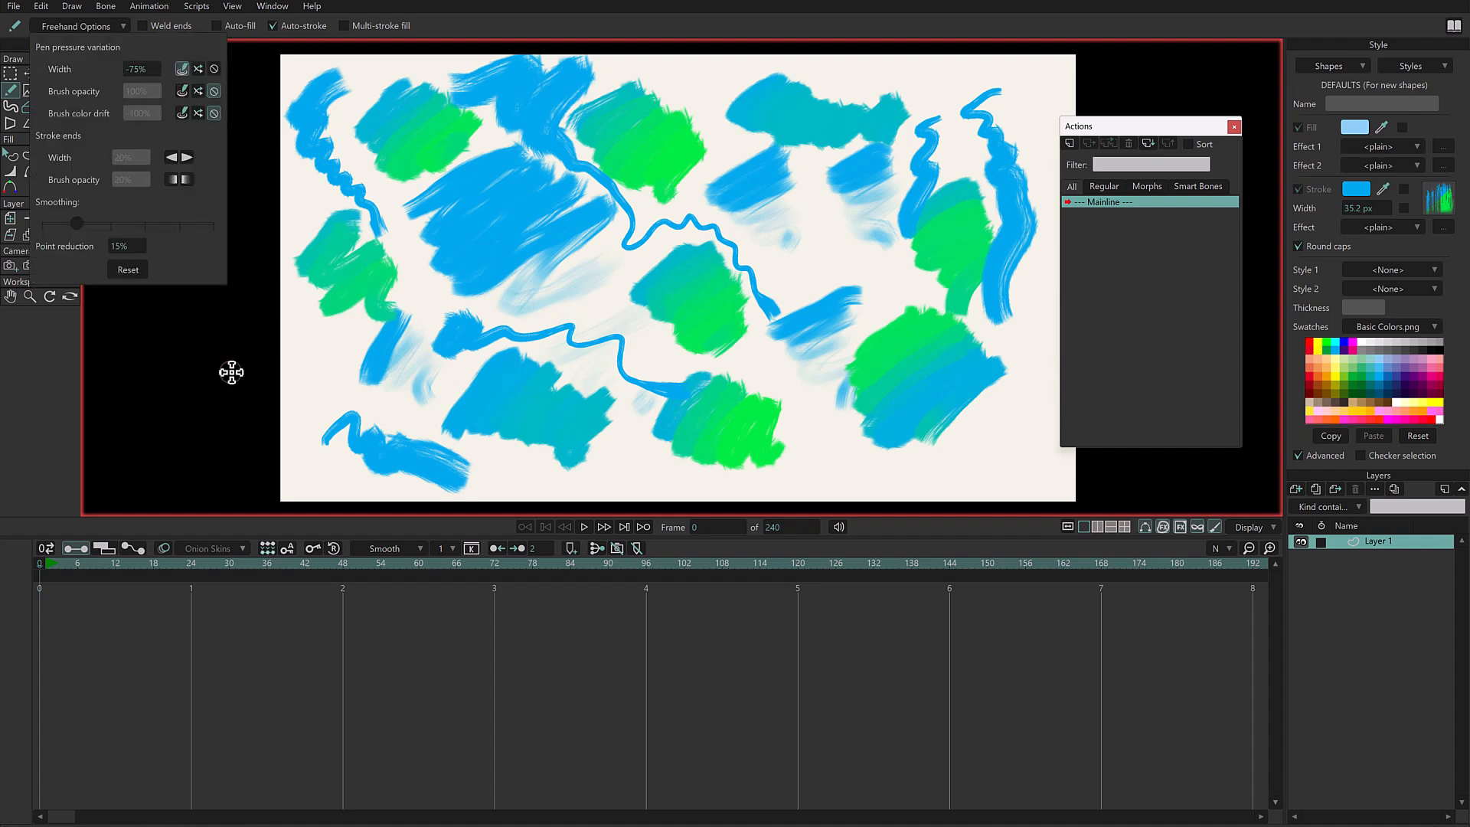
click(129, 270)
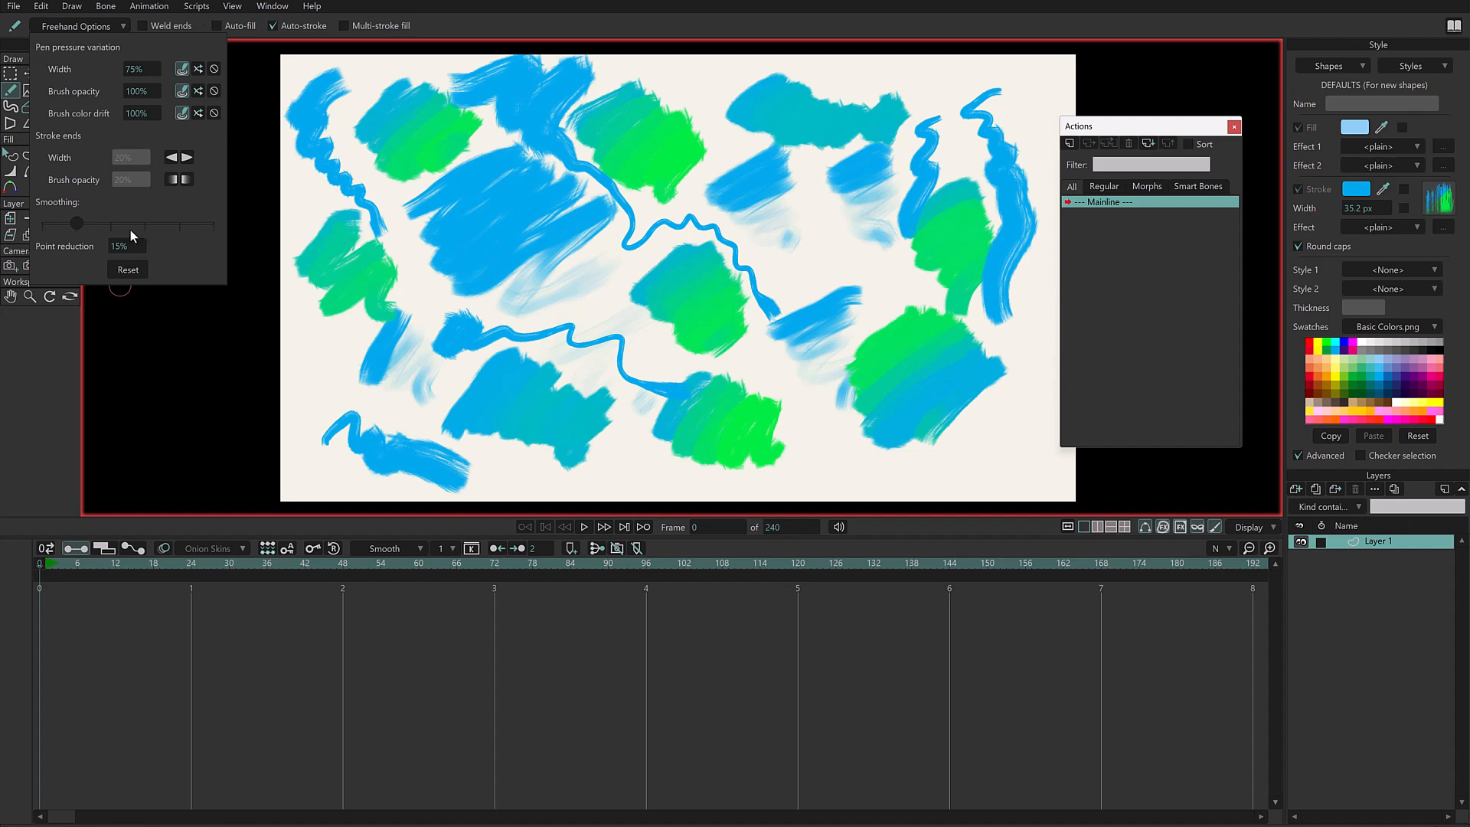
click(443, 640)
key(ctrl+a)
key(Delete)
key(f)
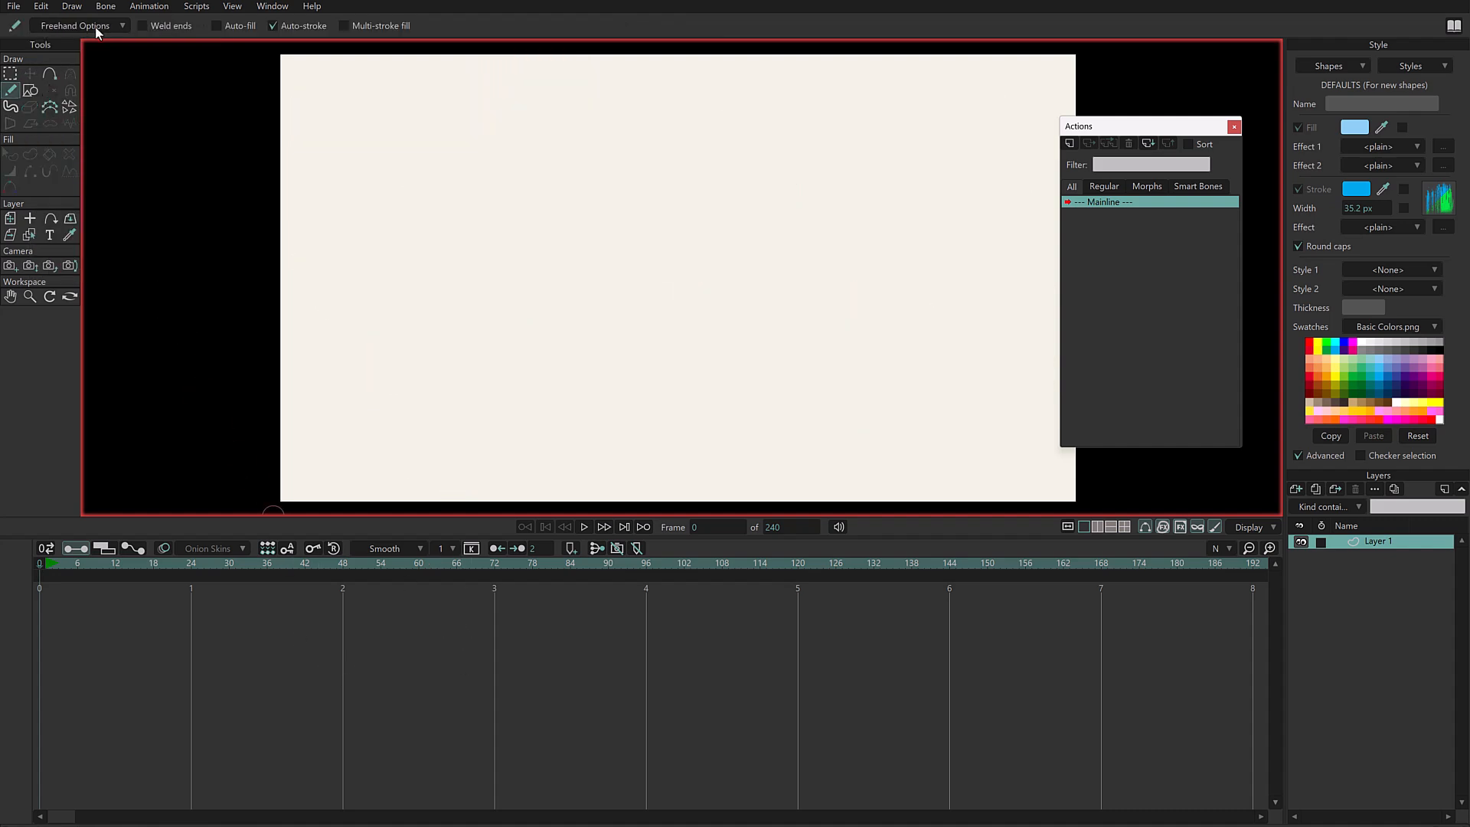
- Turn off the freehand variations for width, brush opacity and brush color drift
click(96, 27)
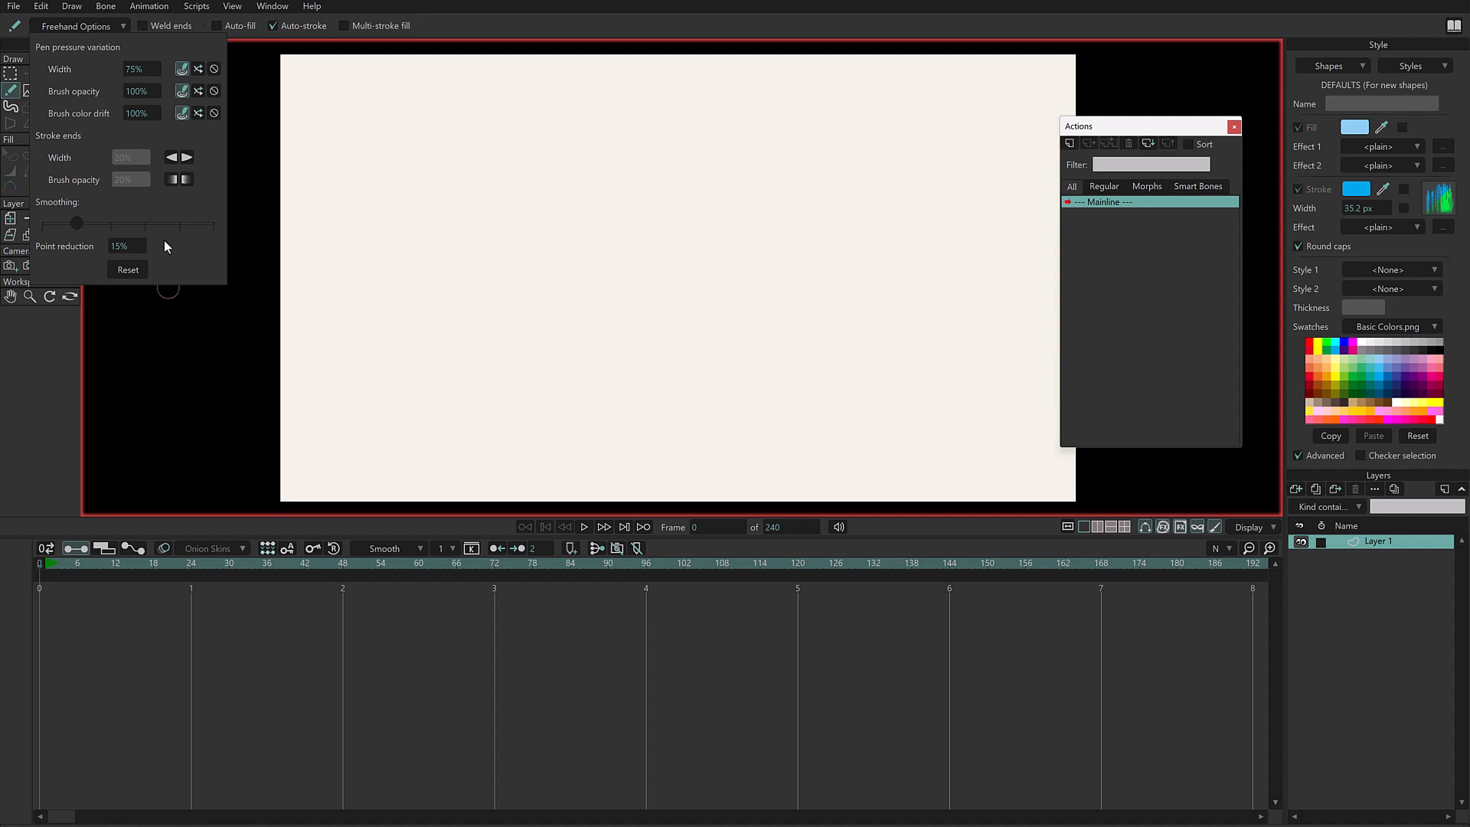
click(216, 69)
click(216, 91)
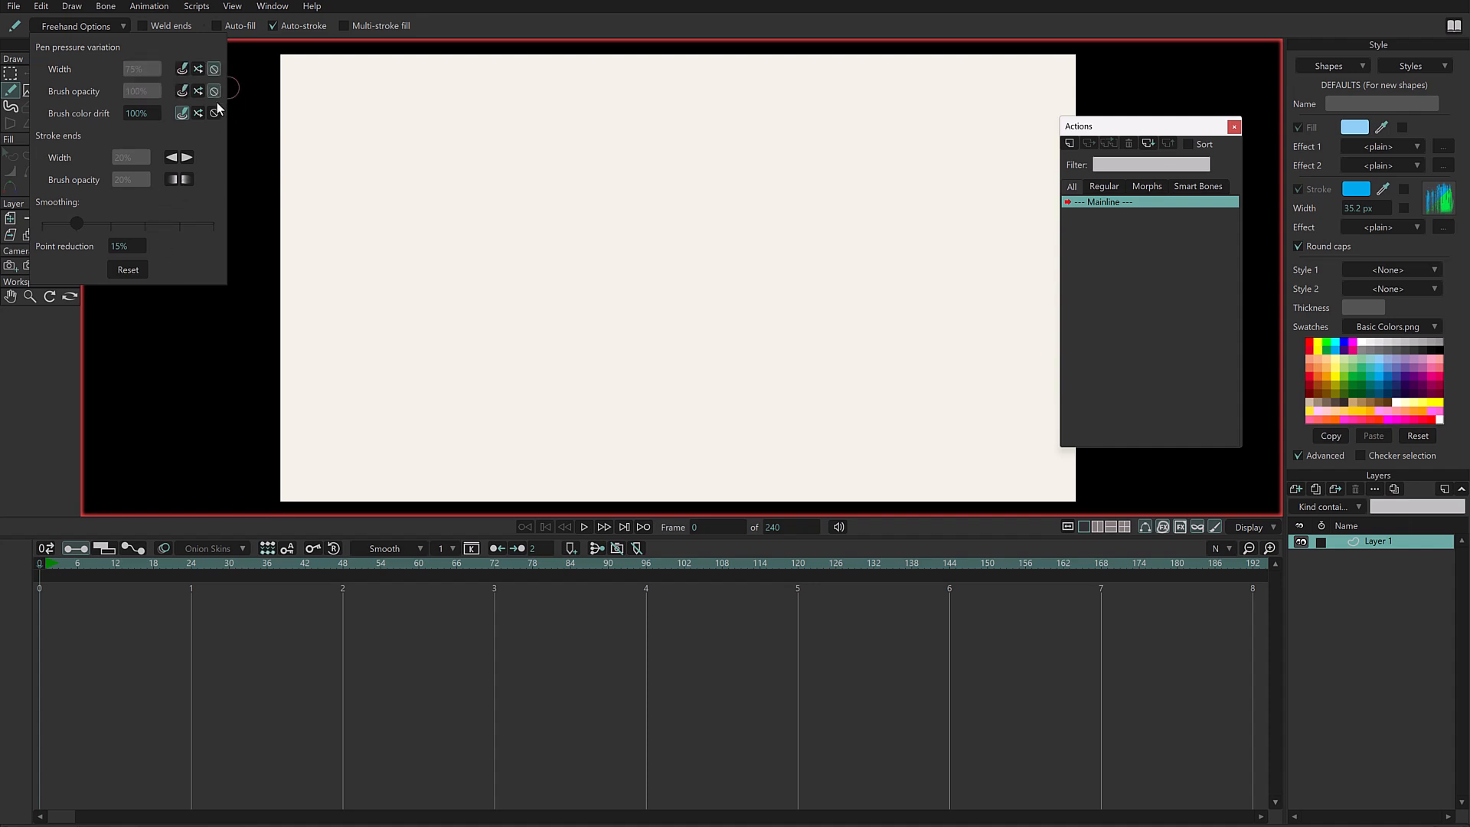
click(216, 113)
- Enable width tapering at both the start and end of strokes, with the stroke-end width at 0%
click(172, 157)
click(187, 157)
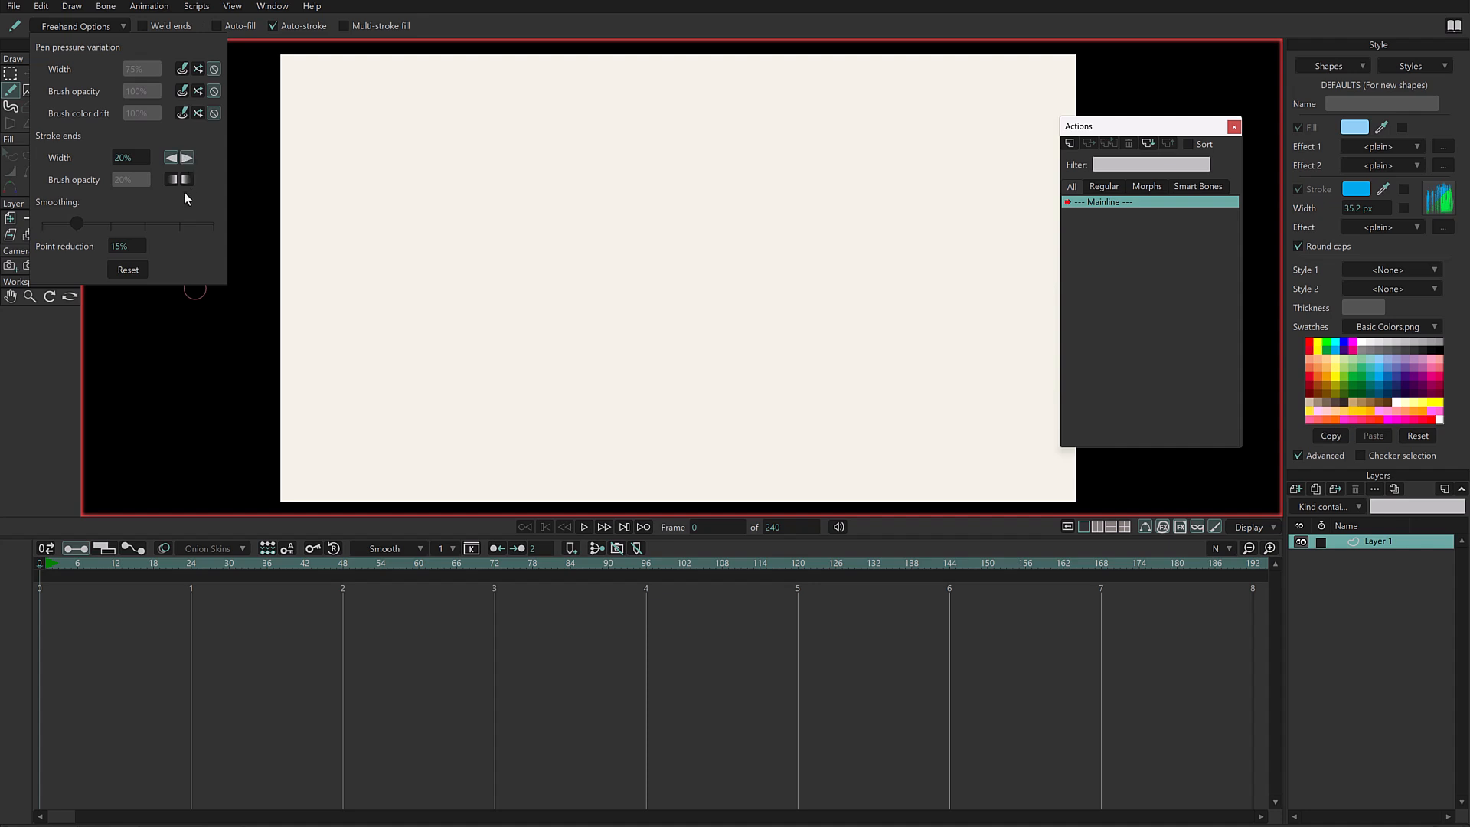
drag(124, 162, 138, 159)
- Draw tapered strokes around the canvas: a long wave, short squiggles, a double ring and two curved strokes
mouse_move(353, 257)
mouse_down()
mouse_move(485, 300)
mouse_move(804, 341)
mouse_up()
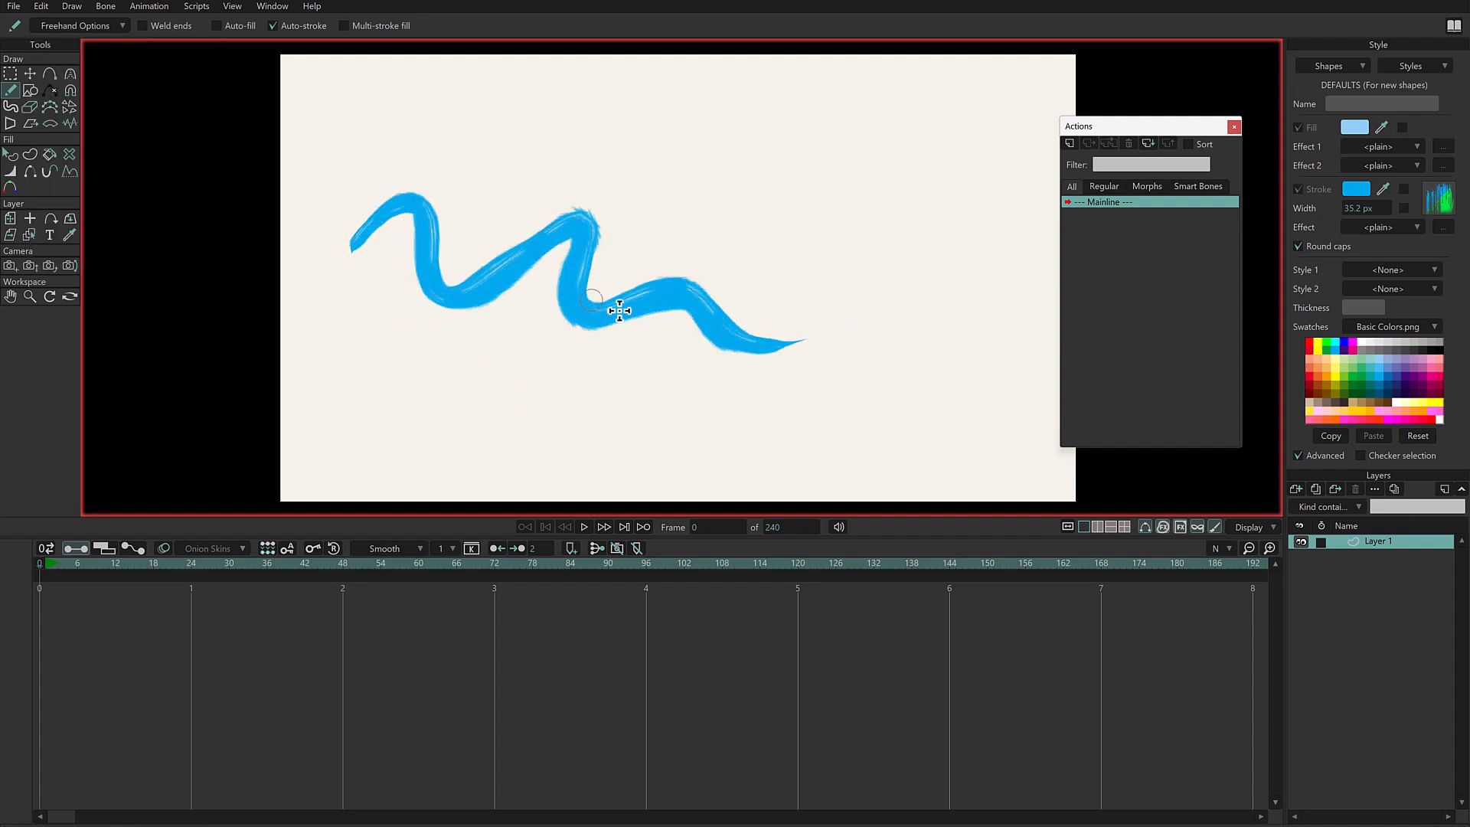
drag(800, 103, 854, 280)
mouse_move(701, 112)
mouse_down()
mouse_move(728, 184)
mouse_move(725, 242)
mouse_up()
mouse_move(886, 120)
mouse_down()
mouse_move(944, 309)
mouse_move(805, 373)
mouse_move(825, 421)
mouse_up()
mouse_move(545, 335)
mouse_down()
mouse_move(469, 410)
mouse_move(469, 442)
mouse_up()
drag(570, 350, 552, 447)
mouse_move(630, 376)
mouse_down()
mouse_move(720, 447)
mouse_move(873, 443)
mouse_up()
- Turn off stroke-end width tapering and enable brush opacity fading at both stroke ends, set to 0%
click(103, 25)
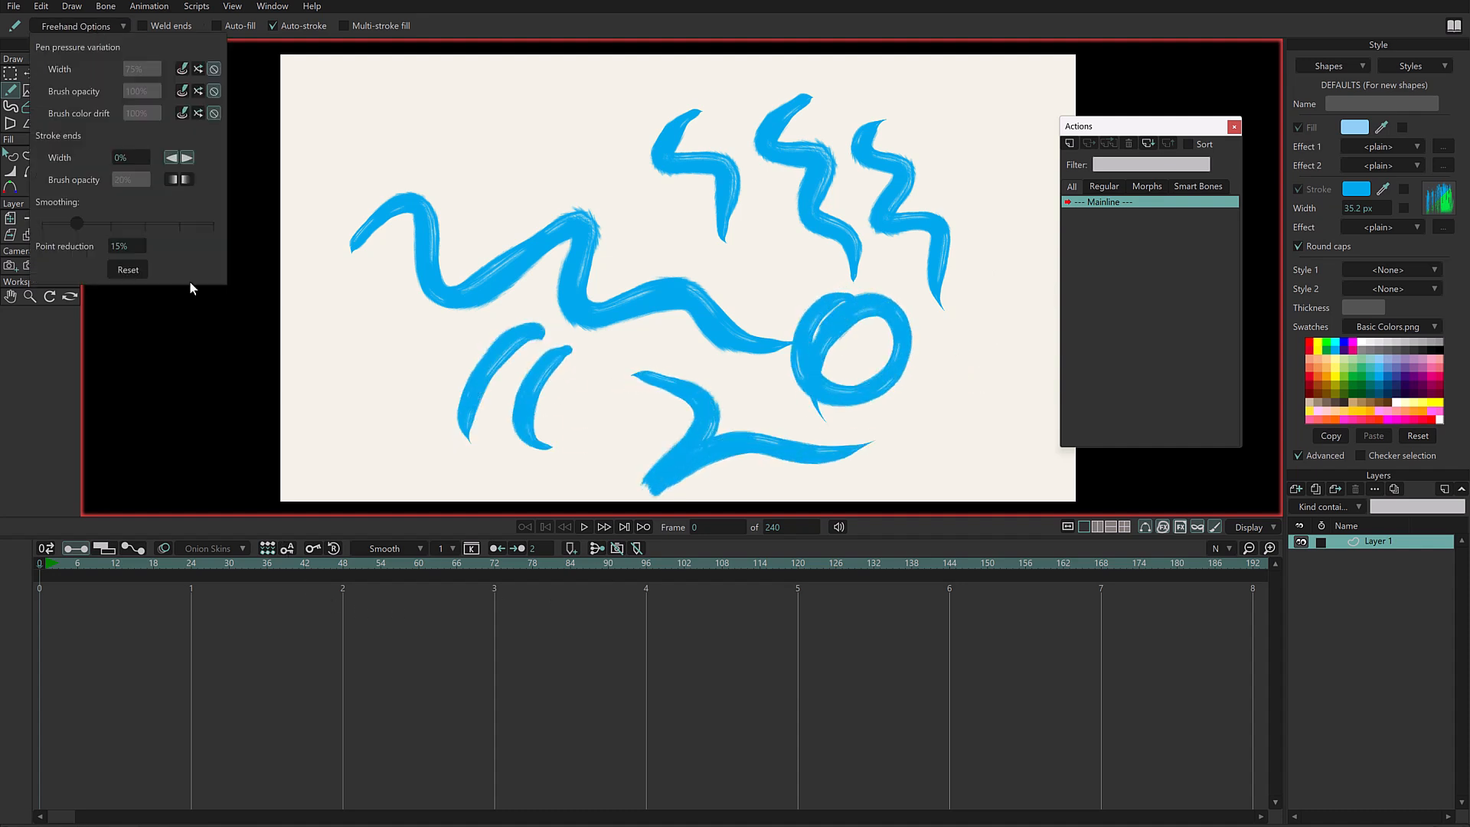
click(187, 157)
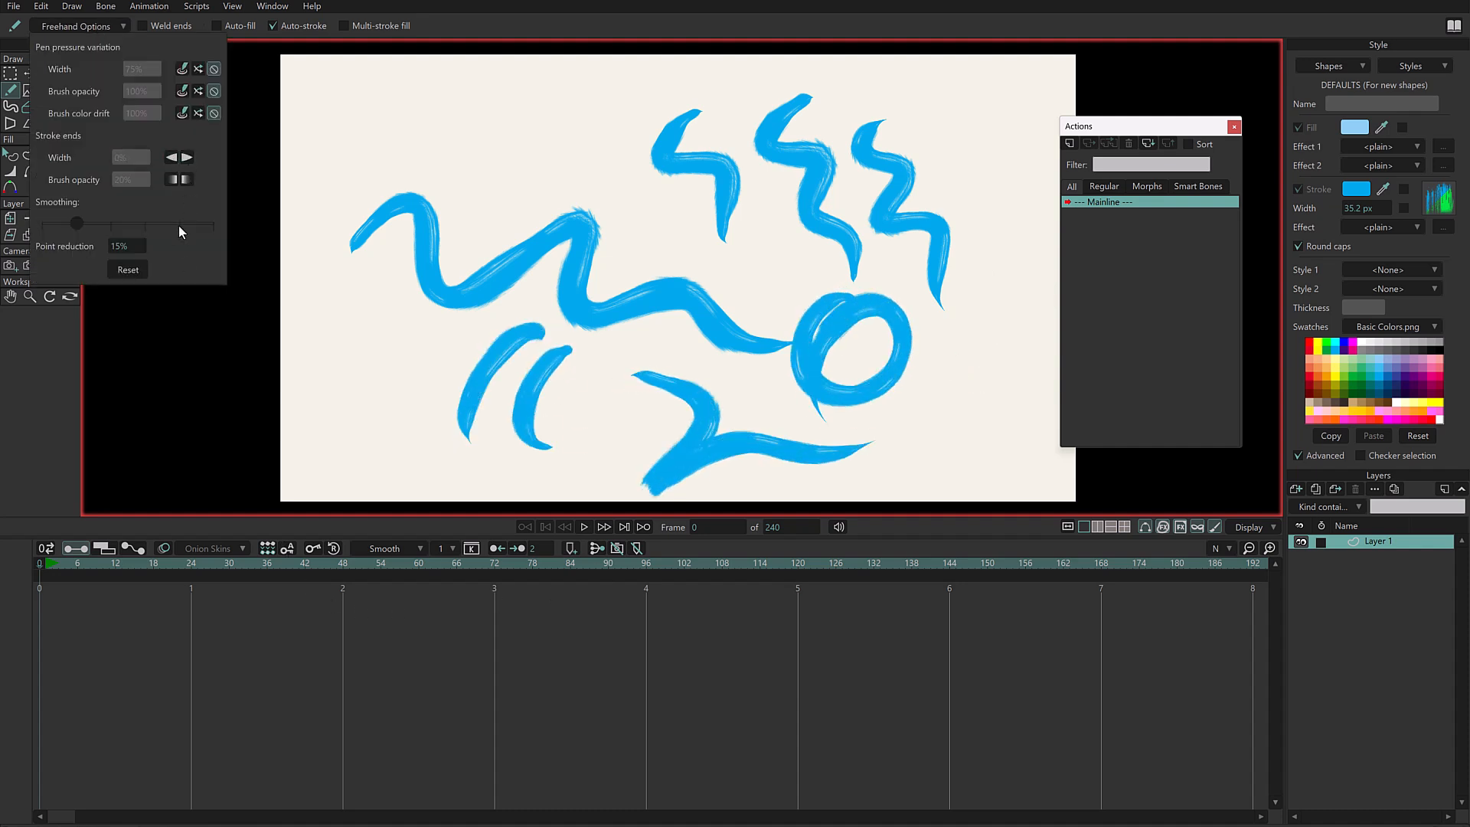
click(171, 179)
drag(141, 179, 62, 193)
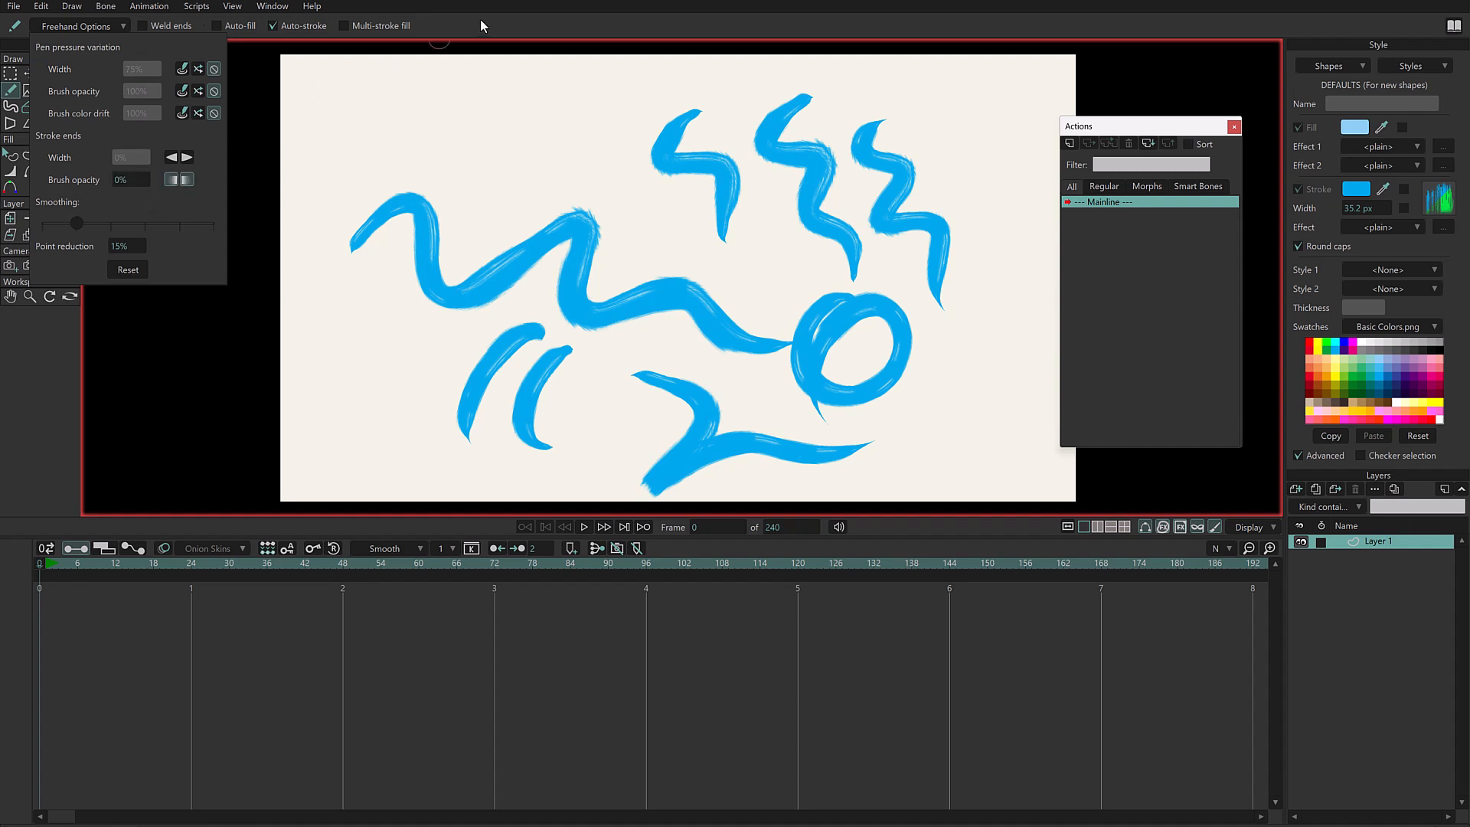
- Draw curved and zigzag strokes with fading ends in the empty areas around the canvas
drag(536, 78, 443, 230)
drag(570, 93, 464, 256)
drag(592, 121, 701, 274)
mouse_move(341, 308)
mouse_down()
mouse_move(330, 314)
mouse_move(475, 453)
mouse_up()
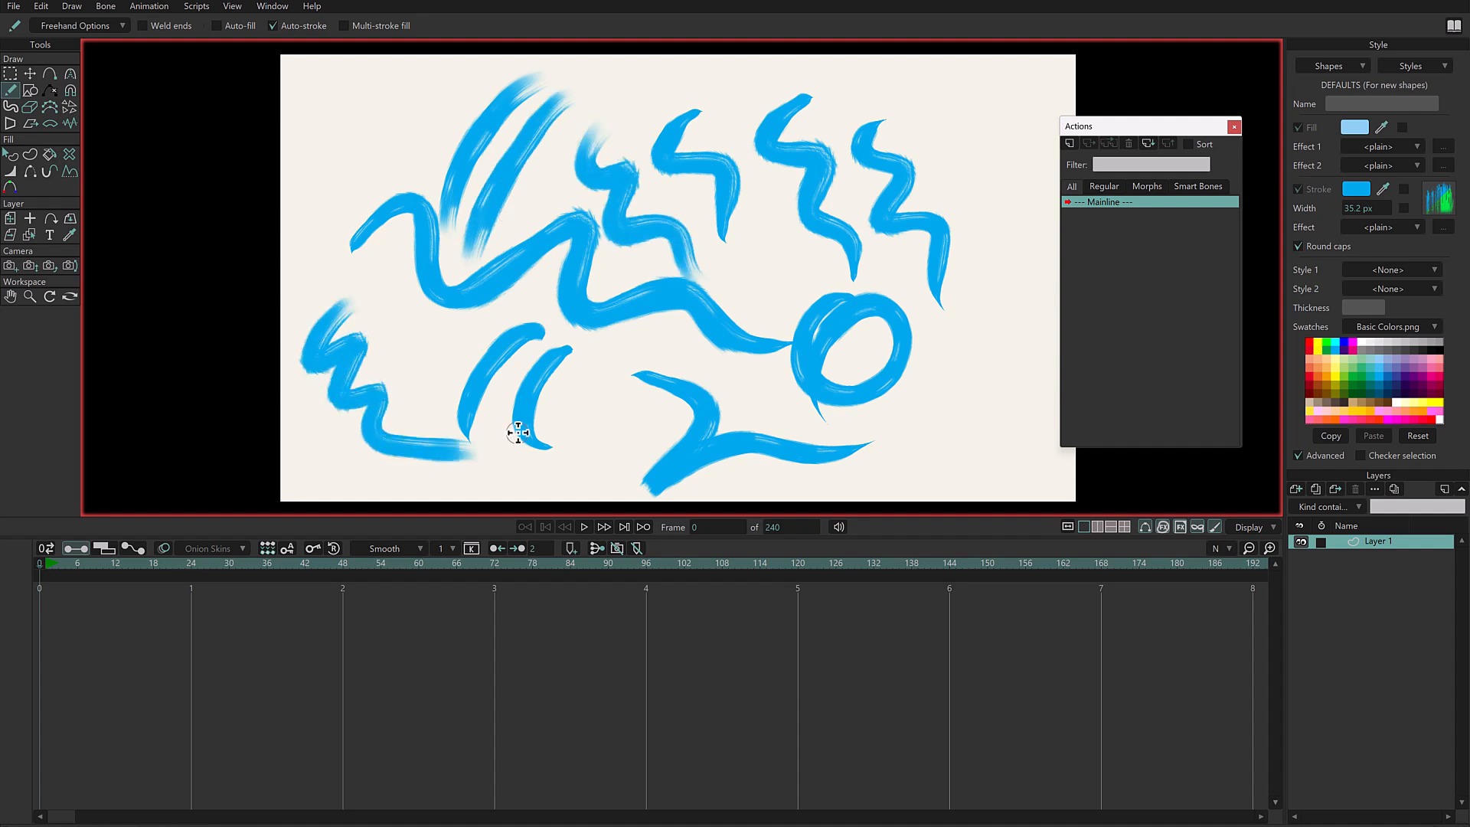
mouse_move(378, 82)
mouse_down()
mouse_move(319, 145)
mouse_move(425, 184)
mouse_up()
mouse_move(983, 104)
mouse_down()
mouse_move(936, 144)
mouse_move(1015, 252)
mouse_move(994, 381)
mouse_up()
drag(910, 466, 1100, 500)
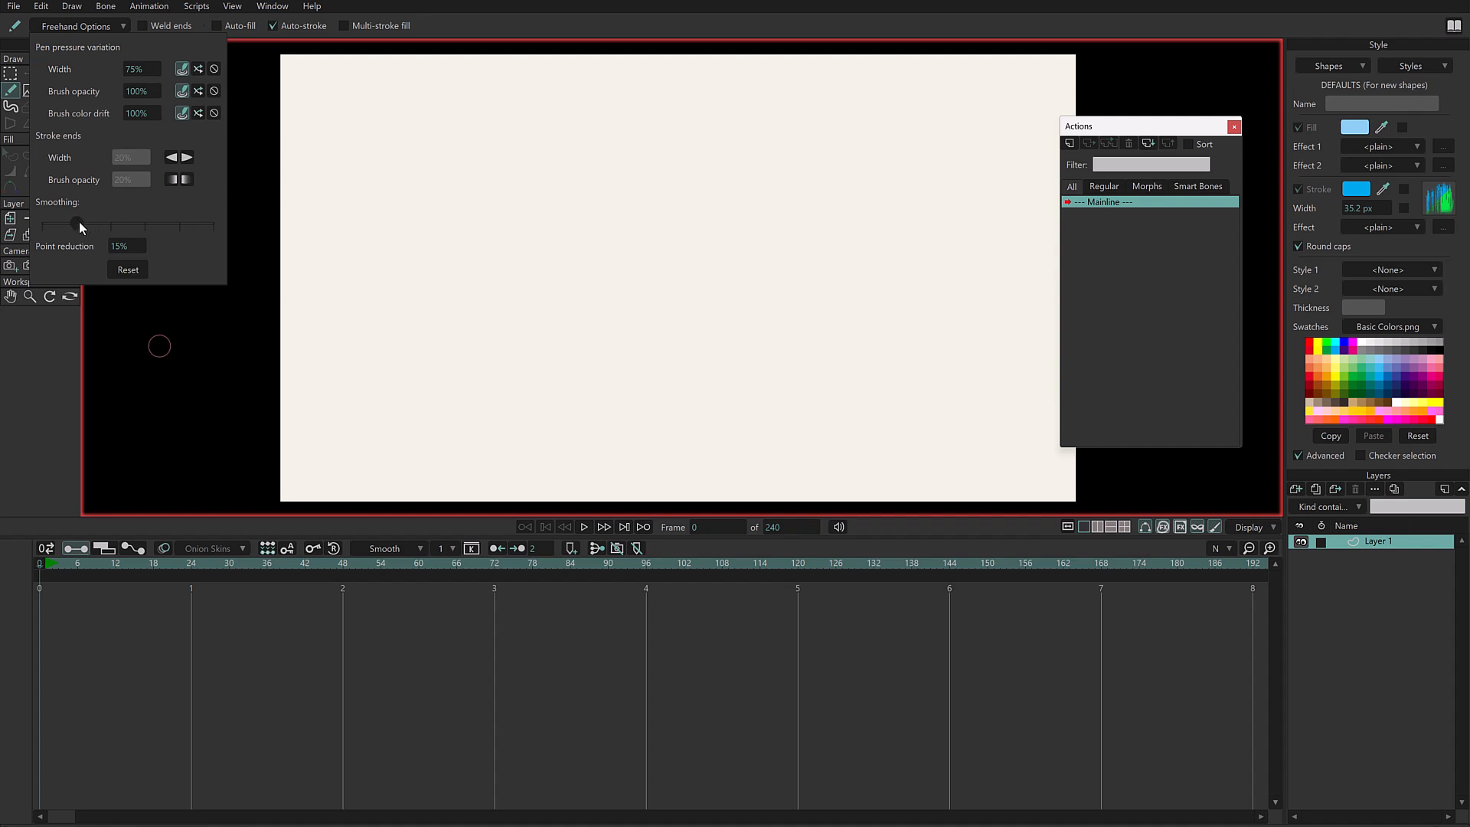
- Raise the freehand smoothing to the fourth slider mark, draw a looping test stroke across the canvas and undo it
drag(77, 228, 144, 228)
click(348, 255)
mouse_move(343, 286)
mouse_down()
mouse_move(385, 182)
mouse_move(414, 296)
mouse_move(543, 174)
mouse_move(548, 320)
mouse_move(697, 186)
mouse_move(647, 258)
mouse_move(787, 308)
mouse_move(864, 158)
mouse_move(897, 296)
mouse_move(809, 308)
mouse_move(923, 371)
mouse_move(953, 363)
mouse_up()
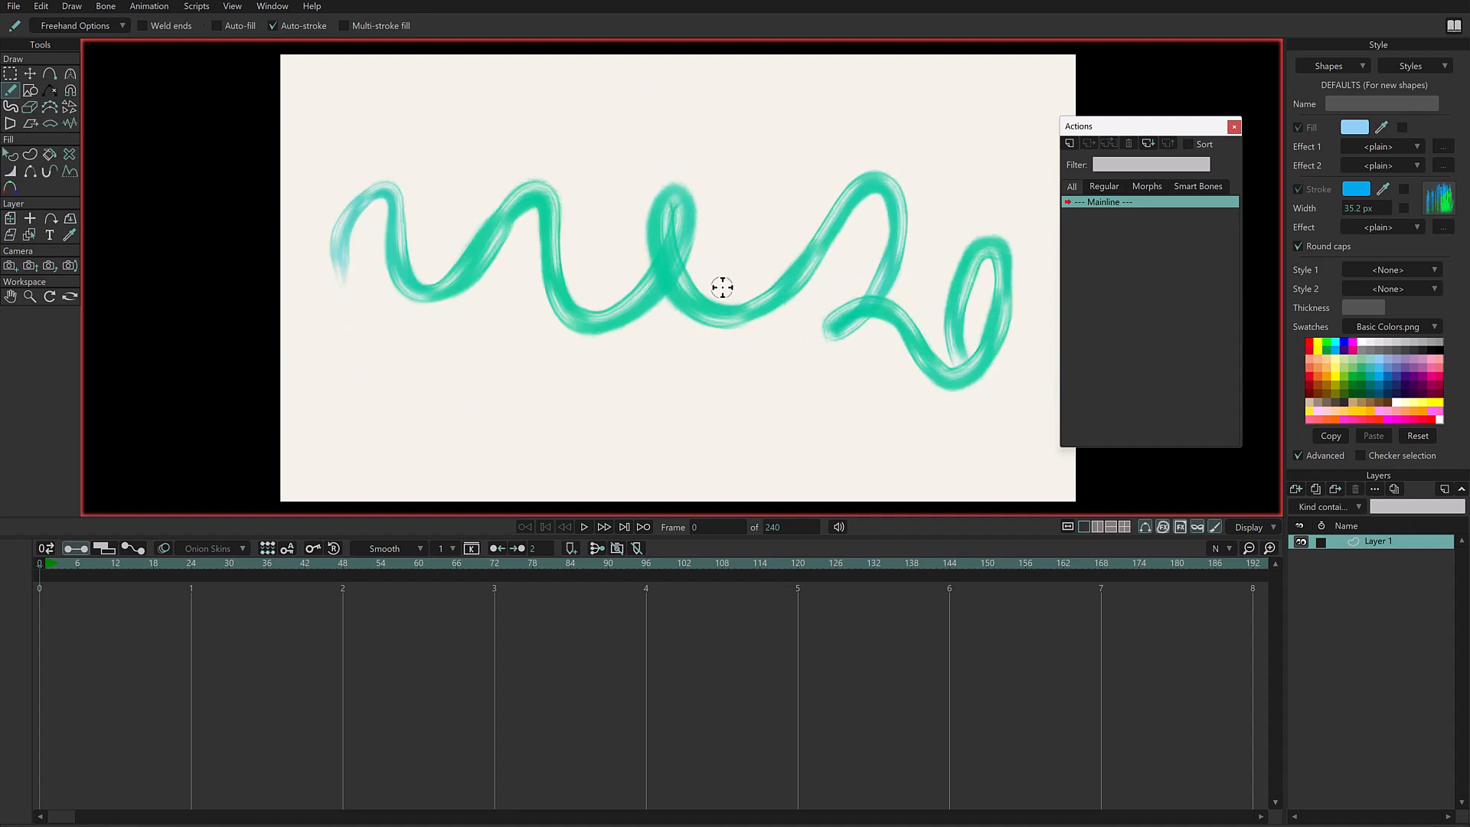
key(ctrl+z)
- Draw two long, roughly horizontal smoothed strokes across the canvas, one at mid-height and one below it
drag(356, 282, 355, 284)
drag(681, 275, 958, 277)
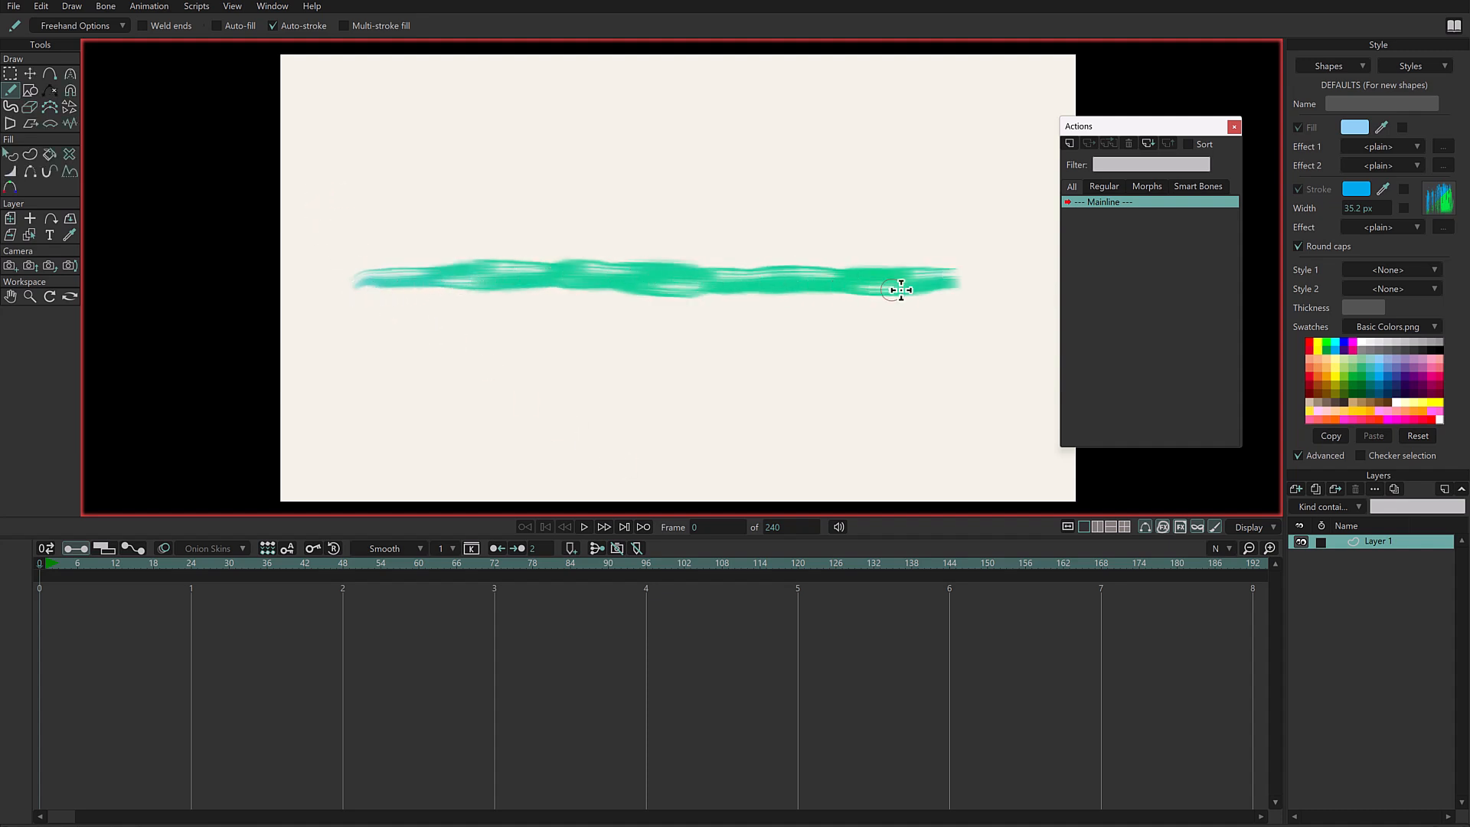
mouse_move(376, 435)
mouse_down()
mouse_move(420, 387)
mouse_move(525, 361)
mouse_move(651, 354)
mouse_move(854, 396)
mouse_move(1019, 397)
mouse_up()
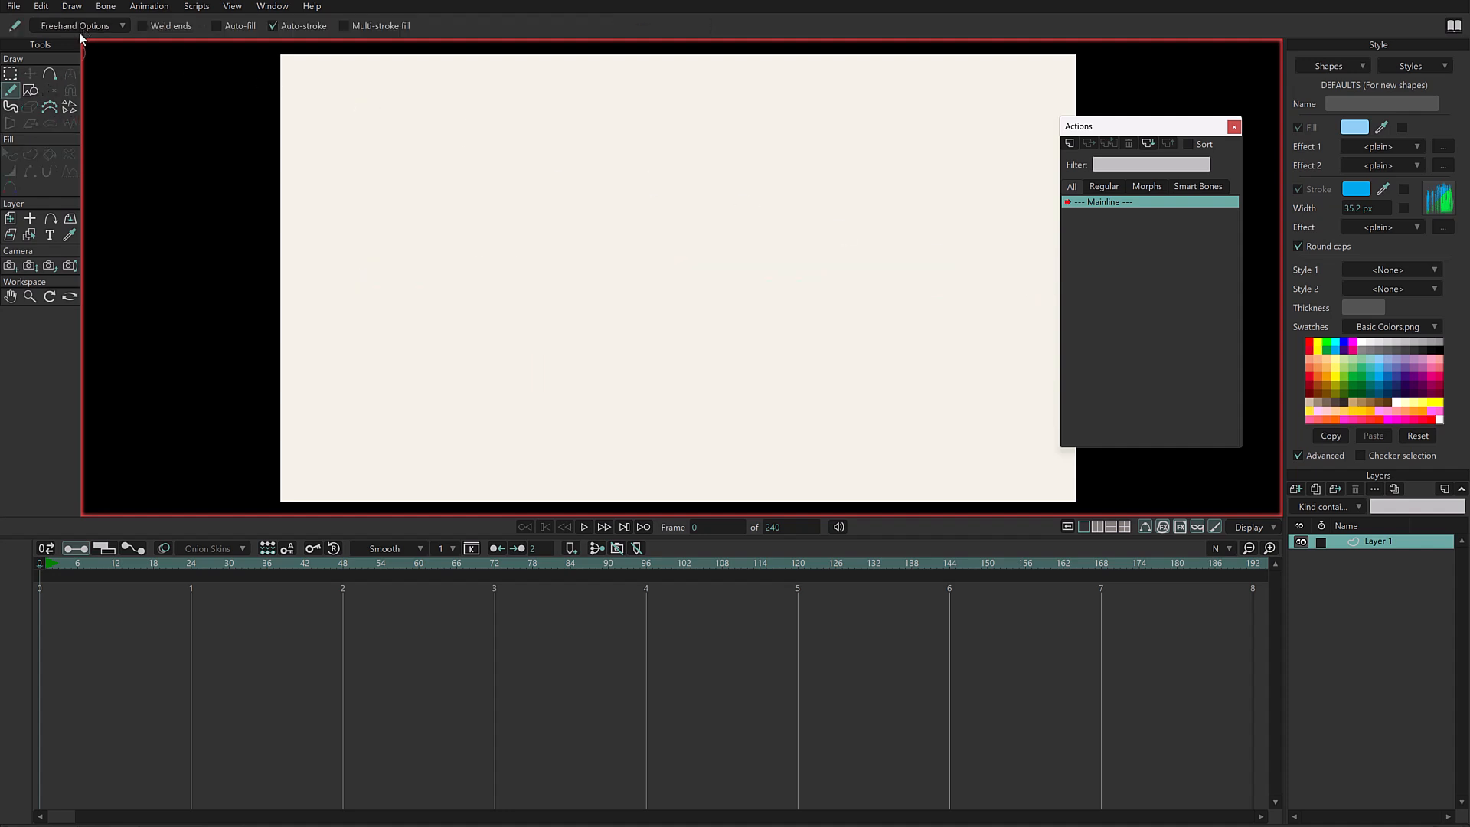
- Try a stronger freehand smoothing by drawing two curly strokes, and undo both strokes
click(79, 31)
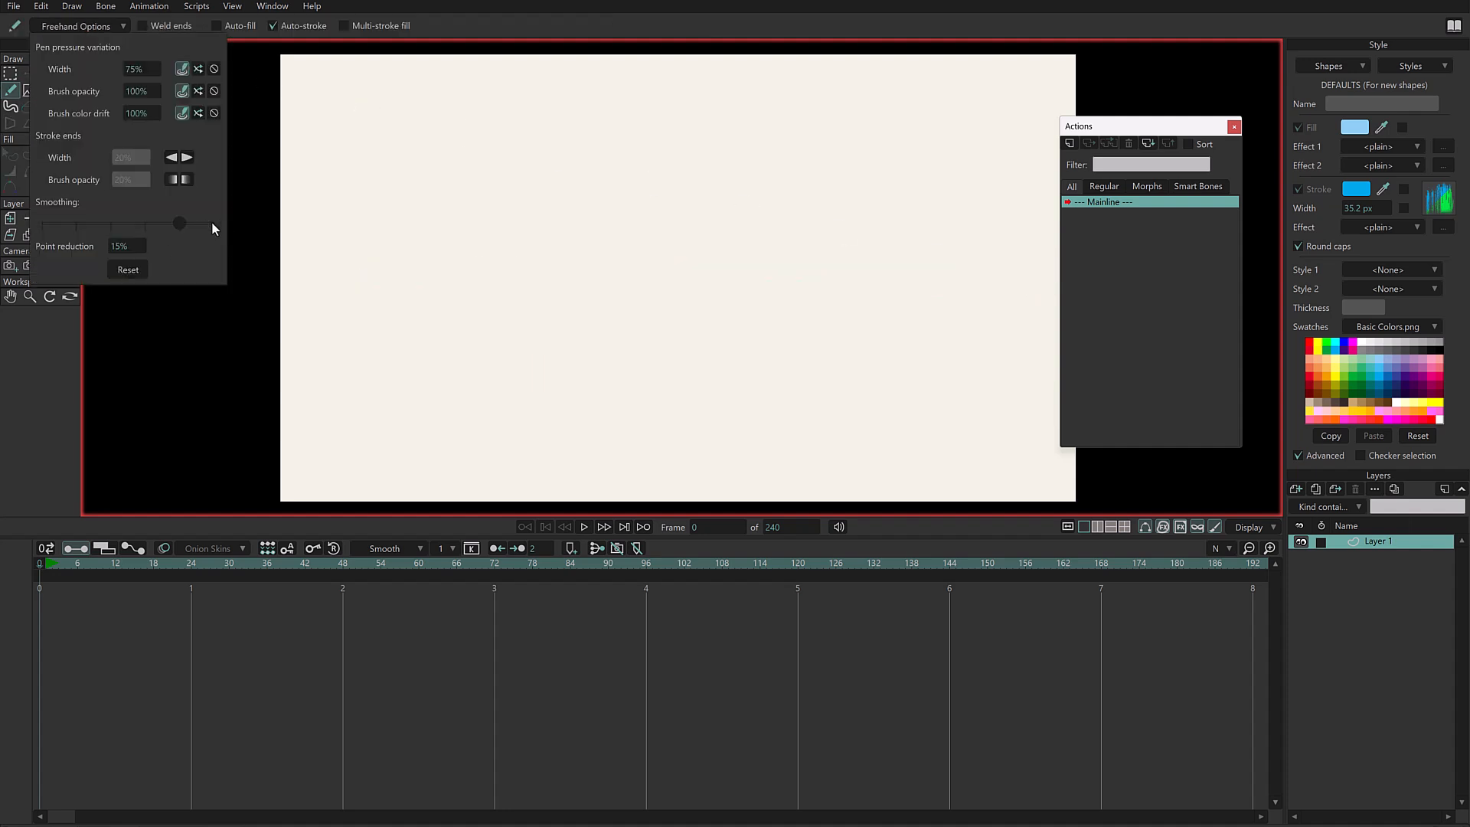
mouse_move(451, 165)
mouse_down()
mouse_move(528, 276)
mouse_move(758, 338)
mouse_up()
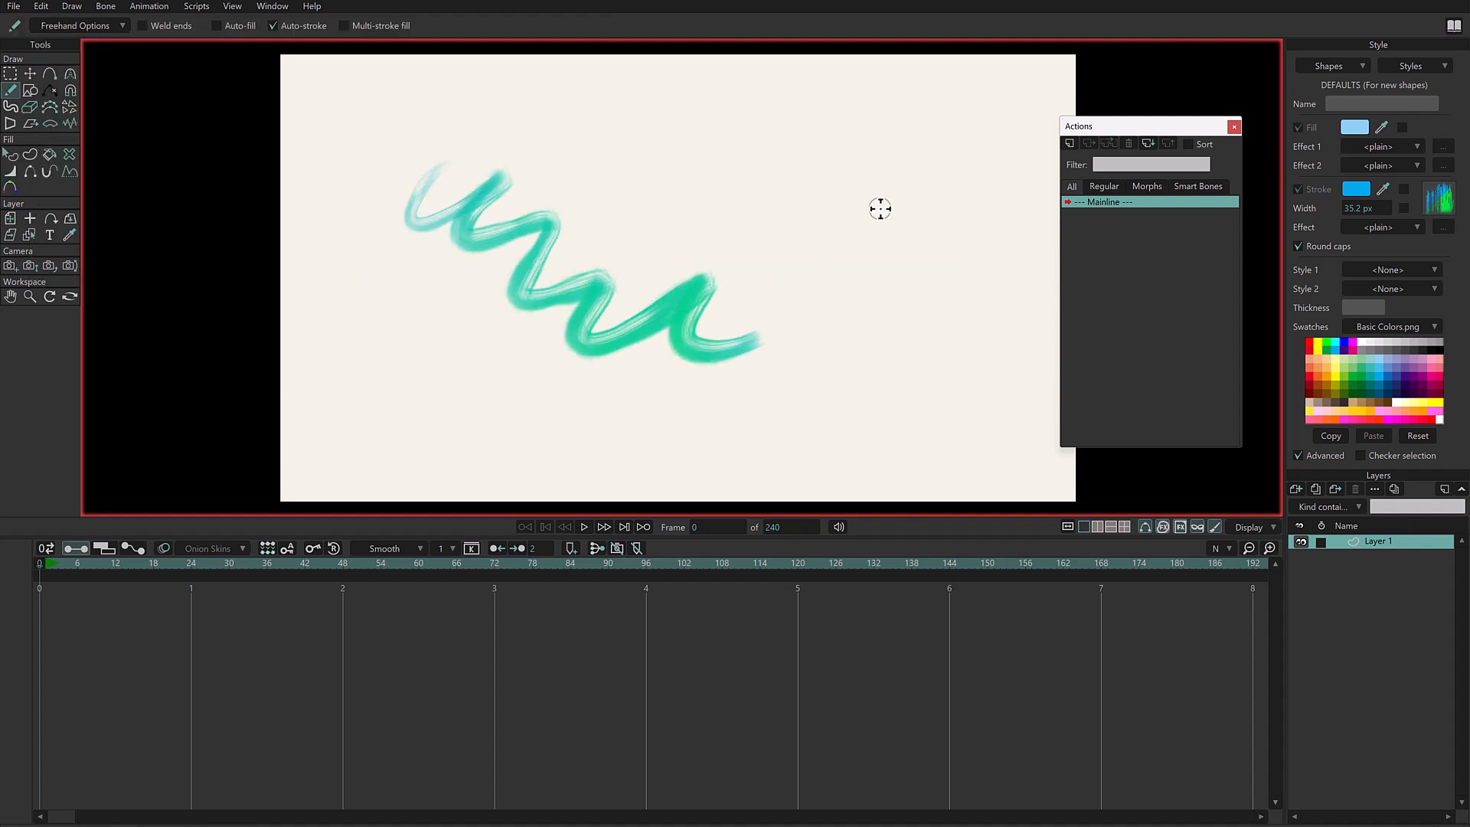
drag(715, 121, 906, 378)
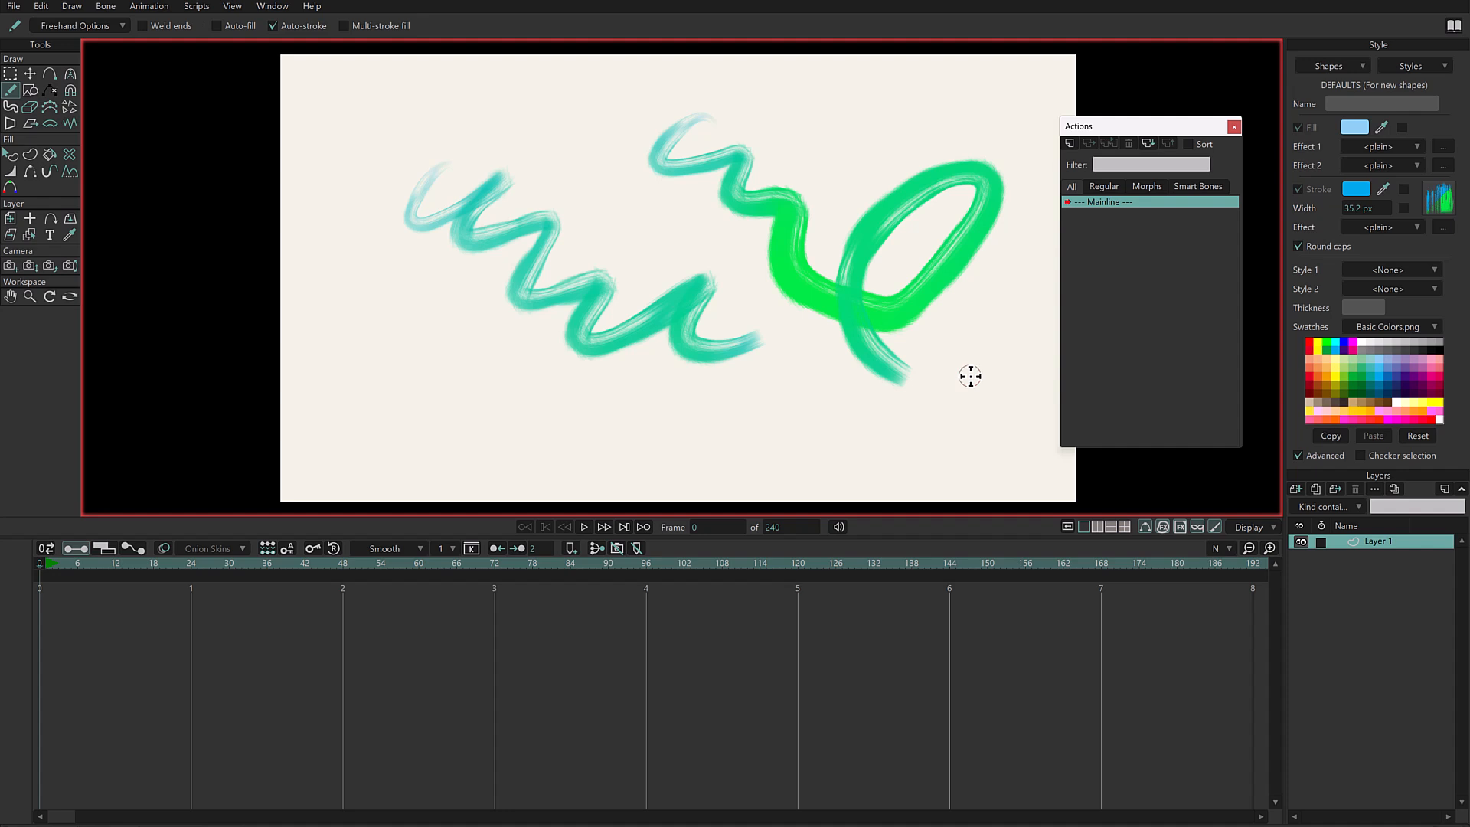
key(ctrl+z)
key(ctrl+z)
- Lower the freehand smoothing to its minimum and draw two curly strokes plus a small scribbled patch at the left
click(82, 26)
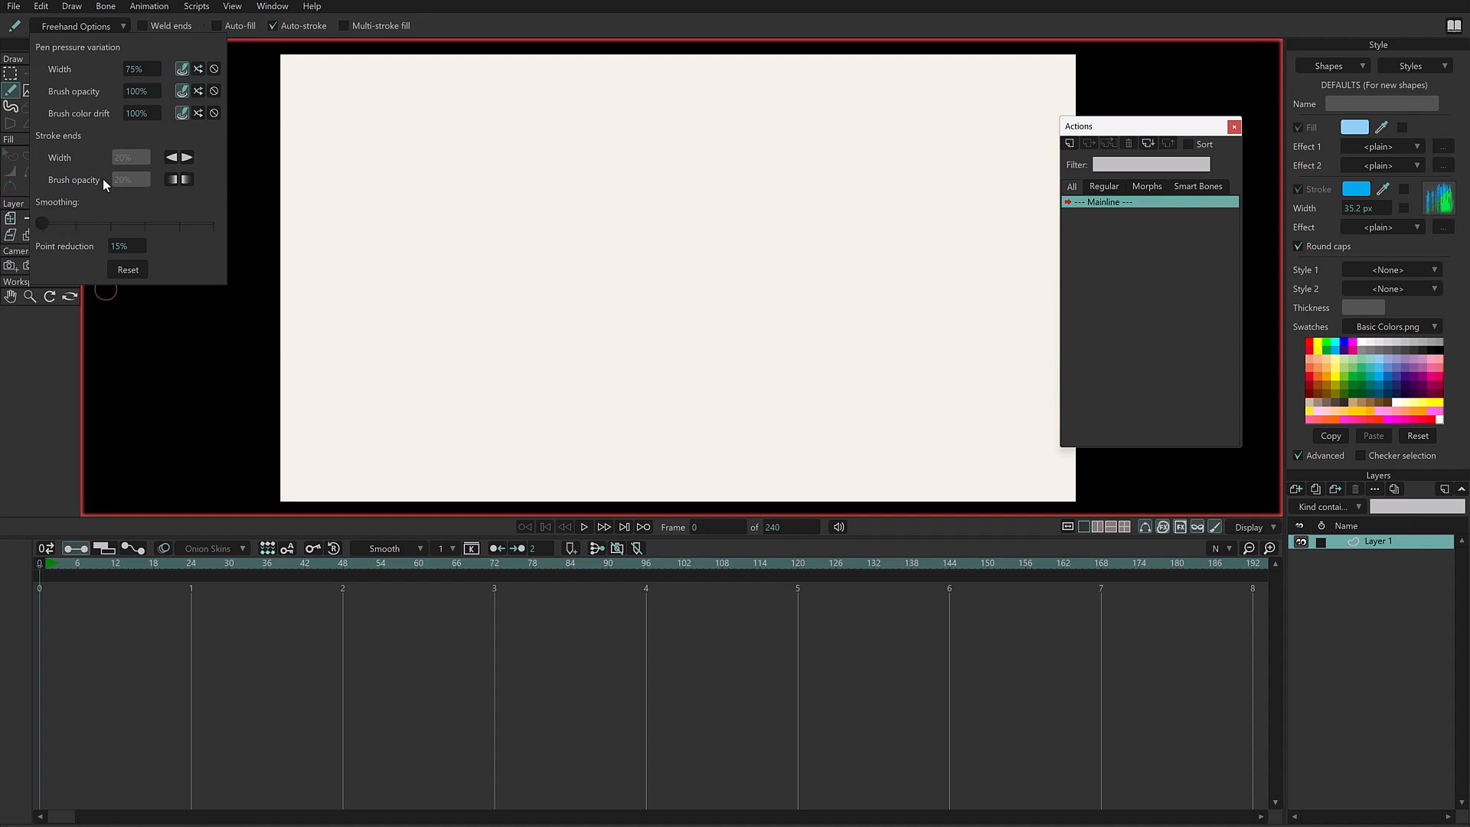
mouse_move(484, 151)
mouse_down()
mouse_move(628, 406)
mouse_move(719, 385)
mouse_up()
drag(703, 150, 802, 328)
drag(393, 306, 429, 284)
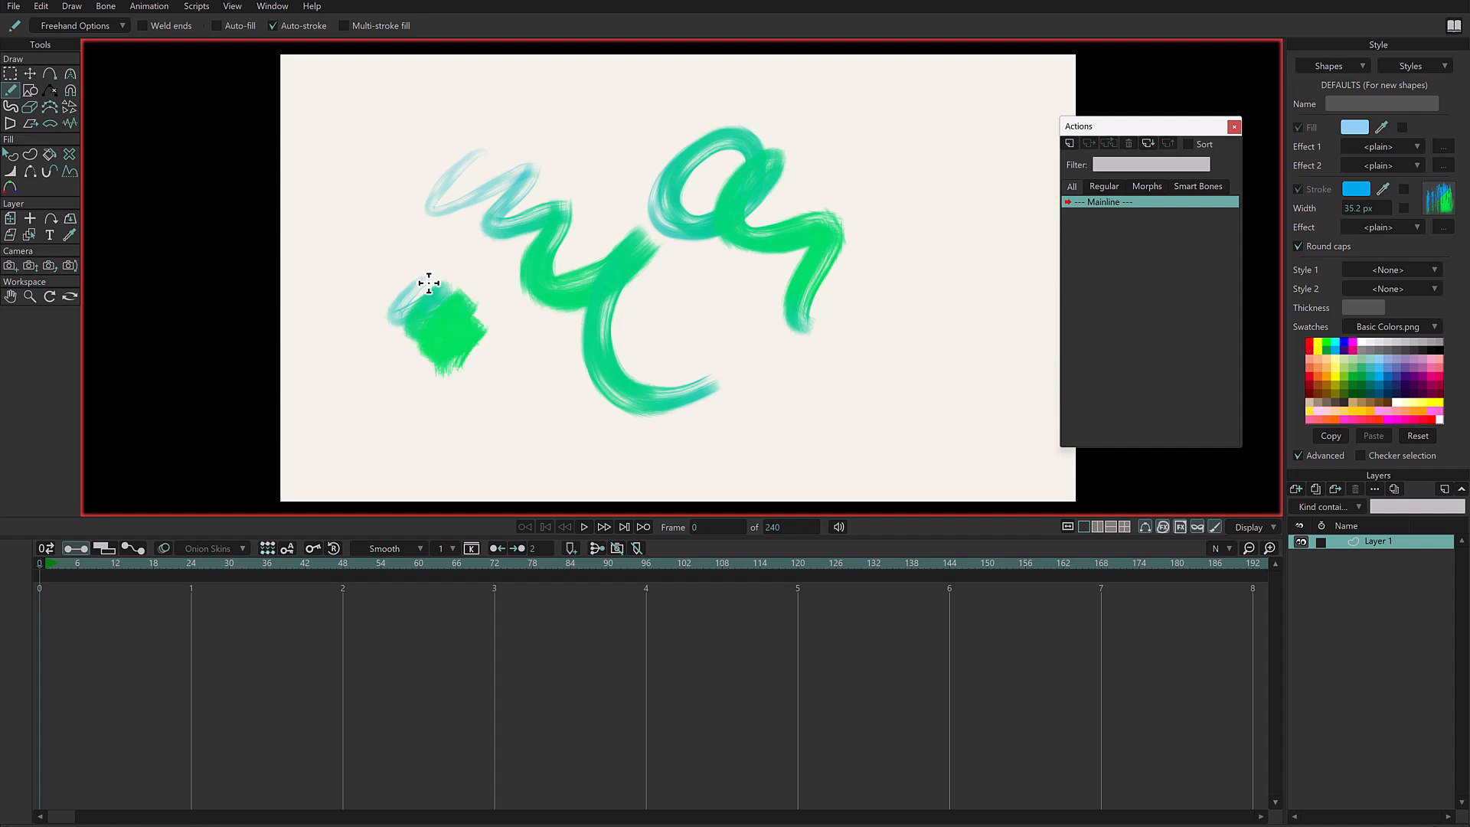
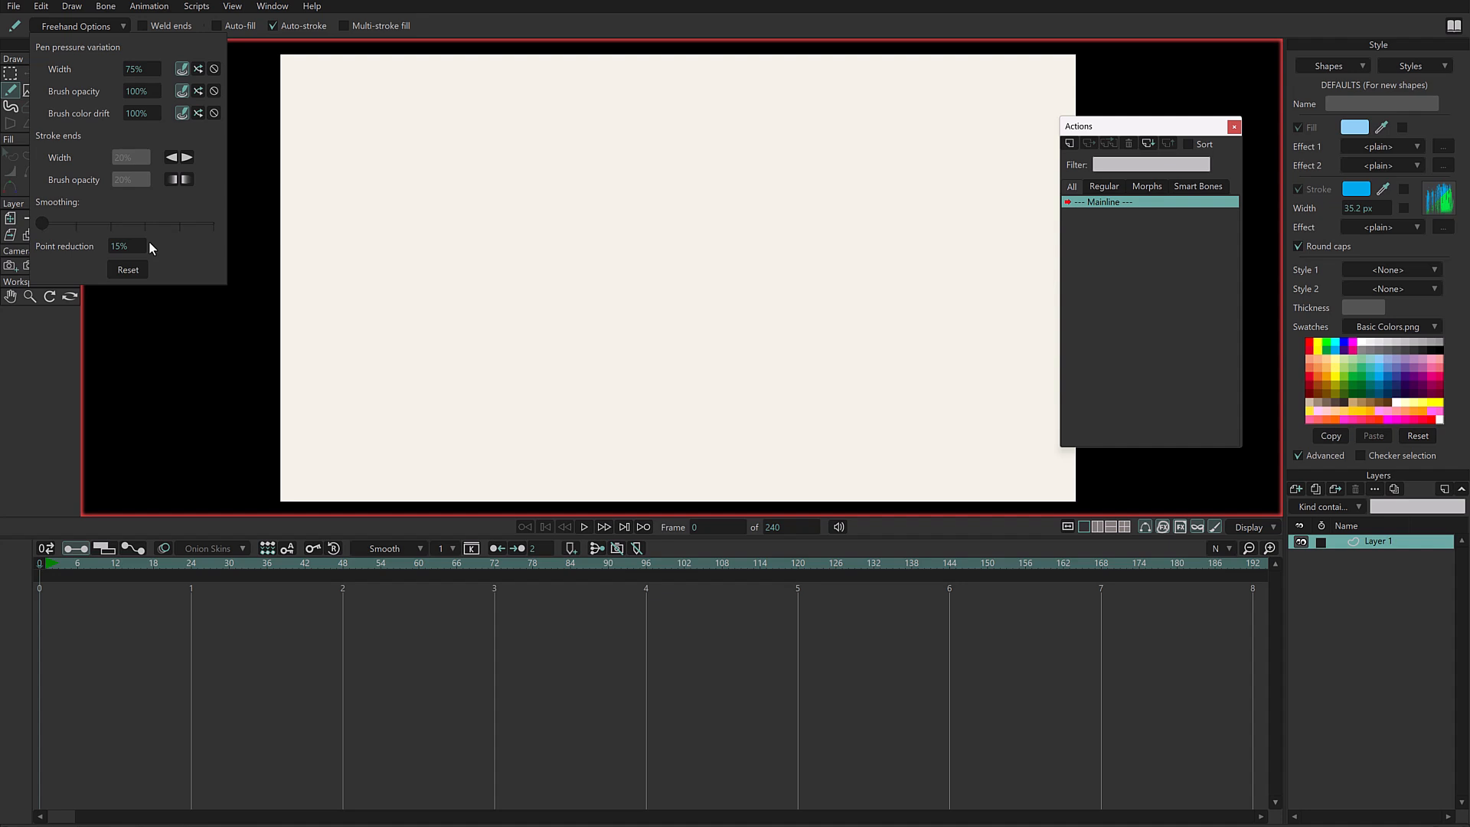
- Draw a zigzag freehand stroke down the left half of the canvas and show its points
click(455, 14)
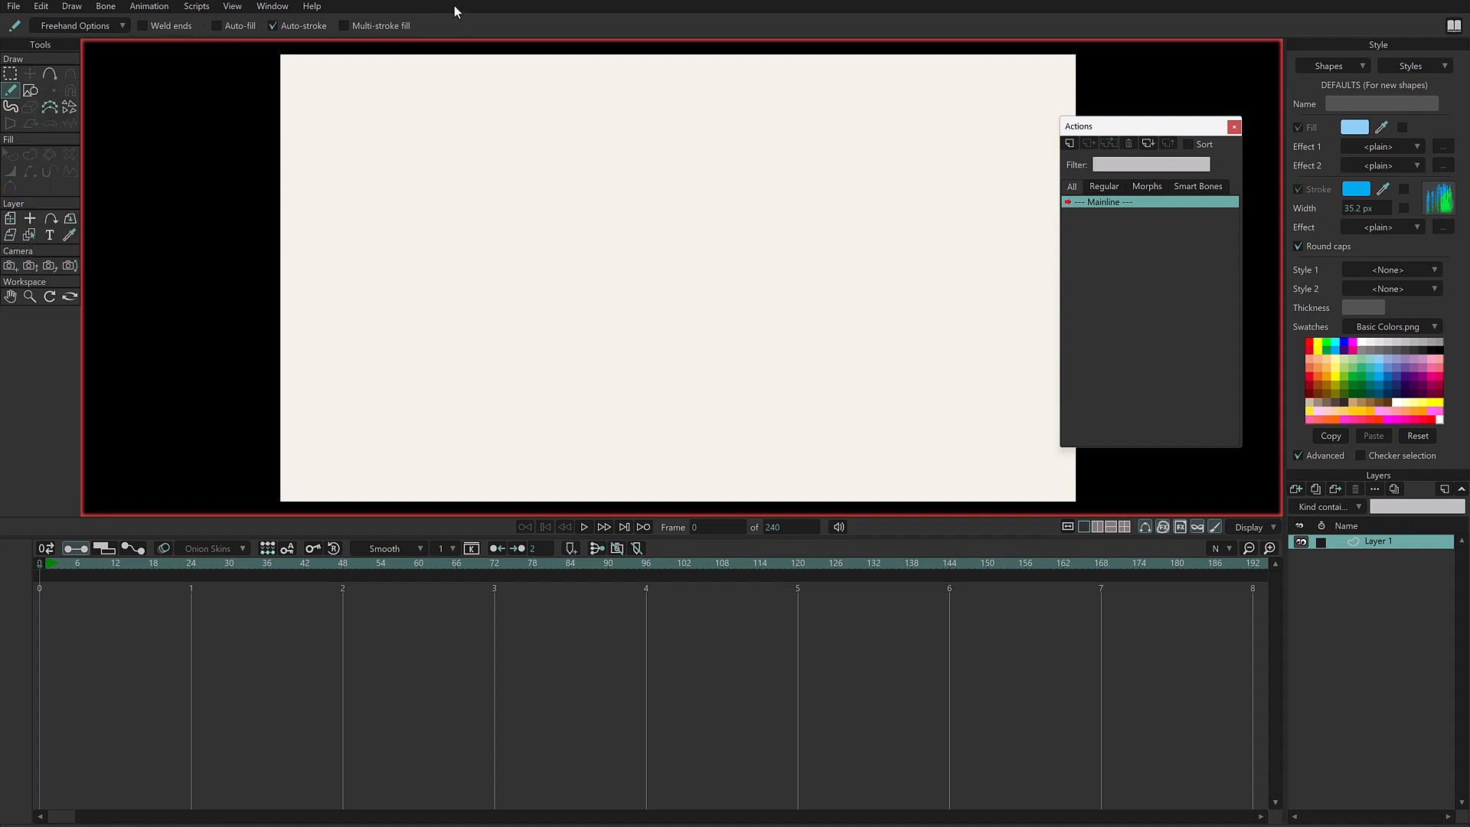
mouse_move(492, 125)
mouse_down()
mouse_move(532, 238)
mouse_move(693, 381)
mouse_up()
key(g)
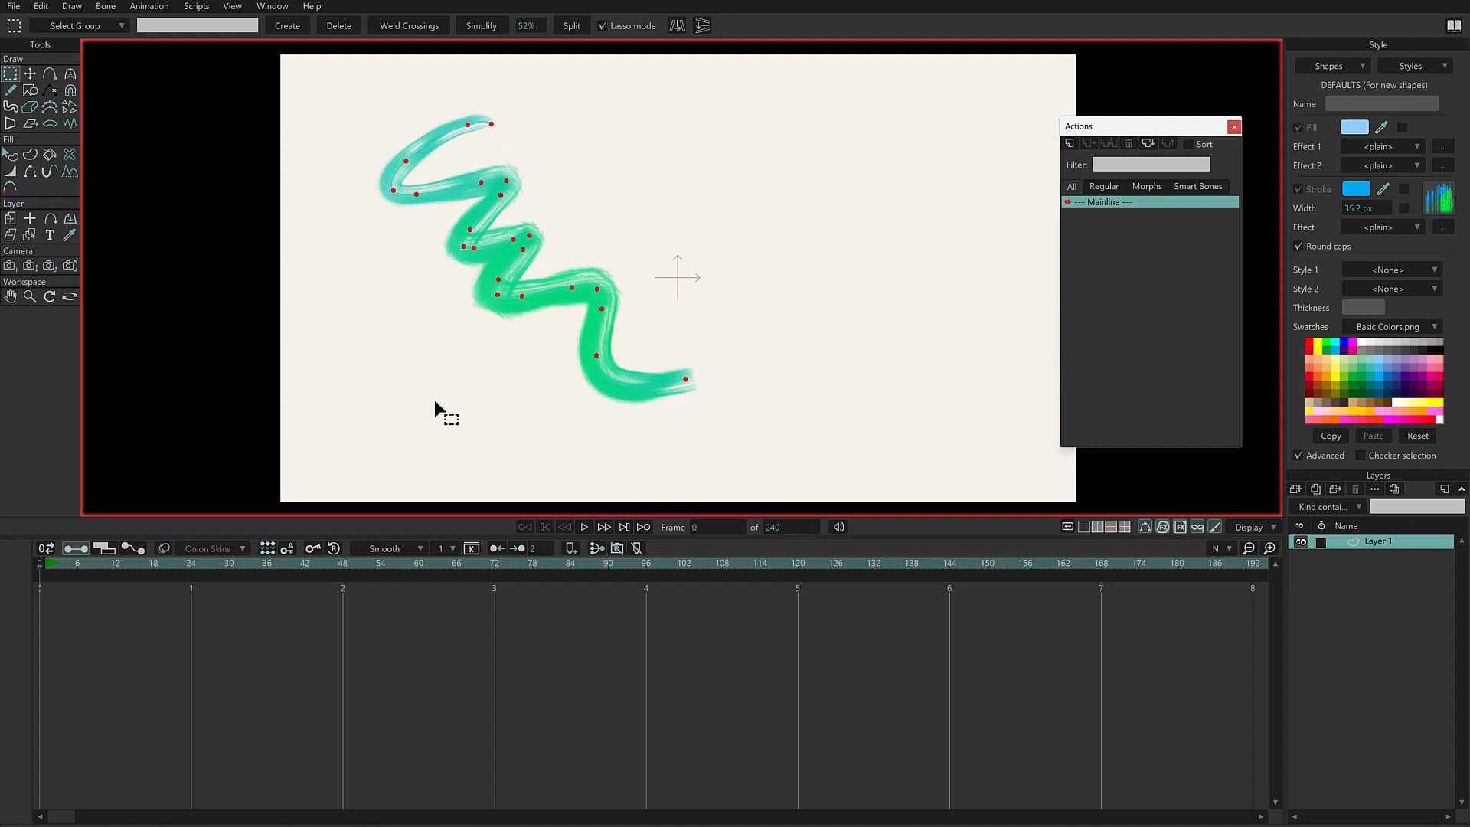
- Lower the freehand point reduction, draw a second zigzag stroke to the right of the first and show its points
click(10, 90)
click(69, 26)
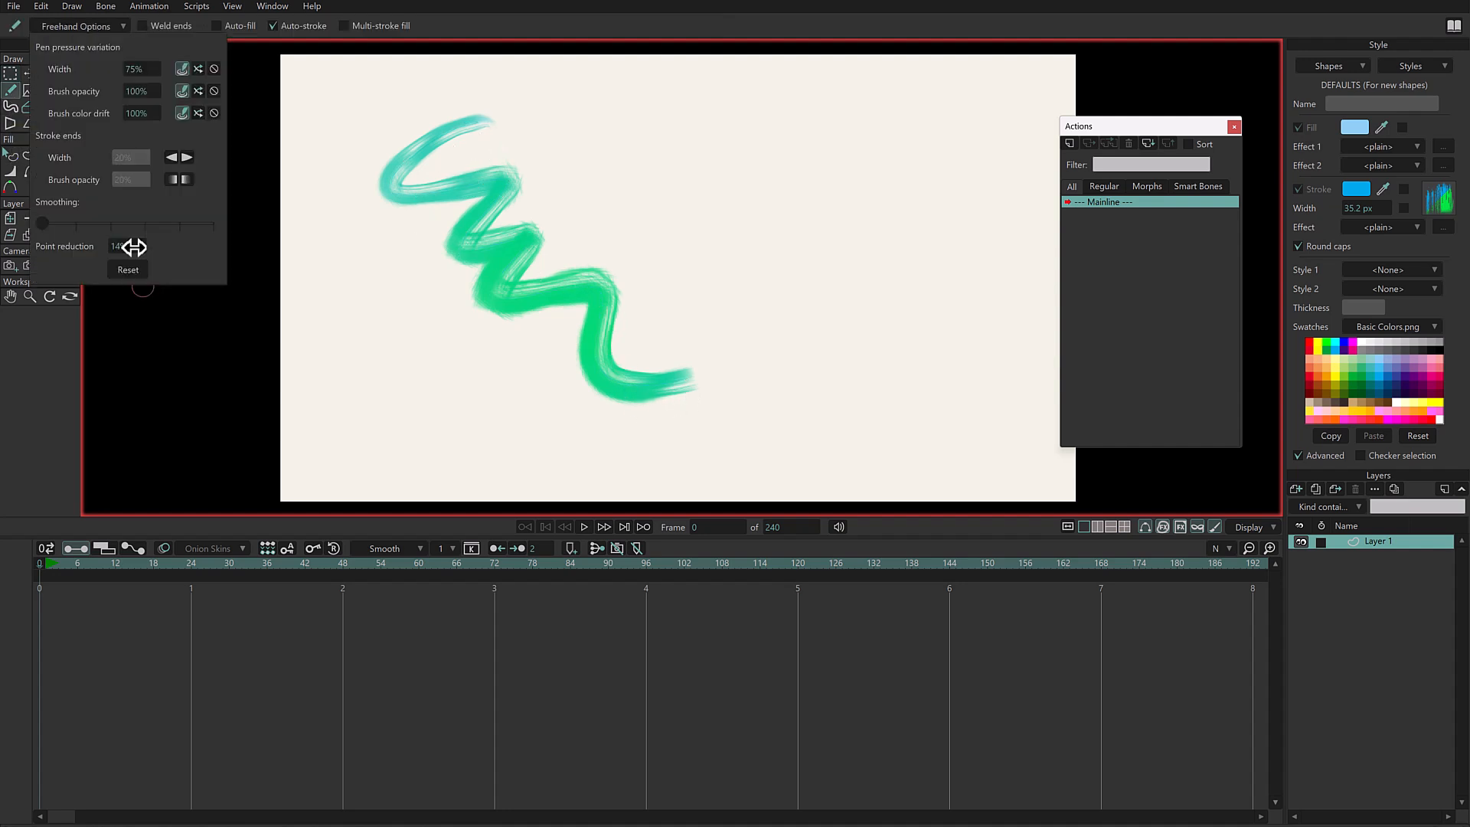
drag(129, 247, 137, 244)
click(670, 61)
mouse_move(702, 107)
mouse_down()
mouse_move(684, 226)
mouse_move(771, 255)
mouse_move(852, 349)
mouse_up()
click(10, 74)
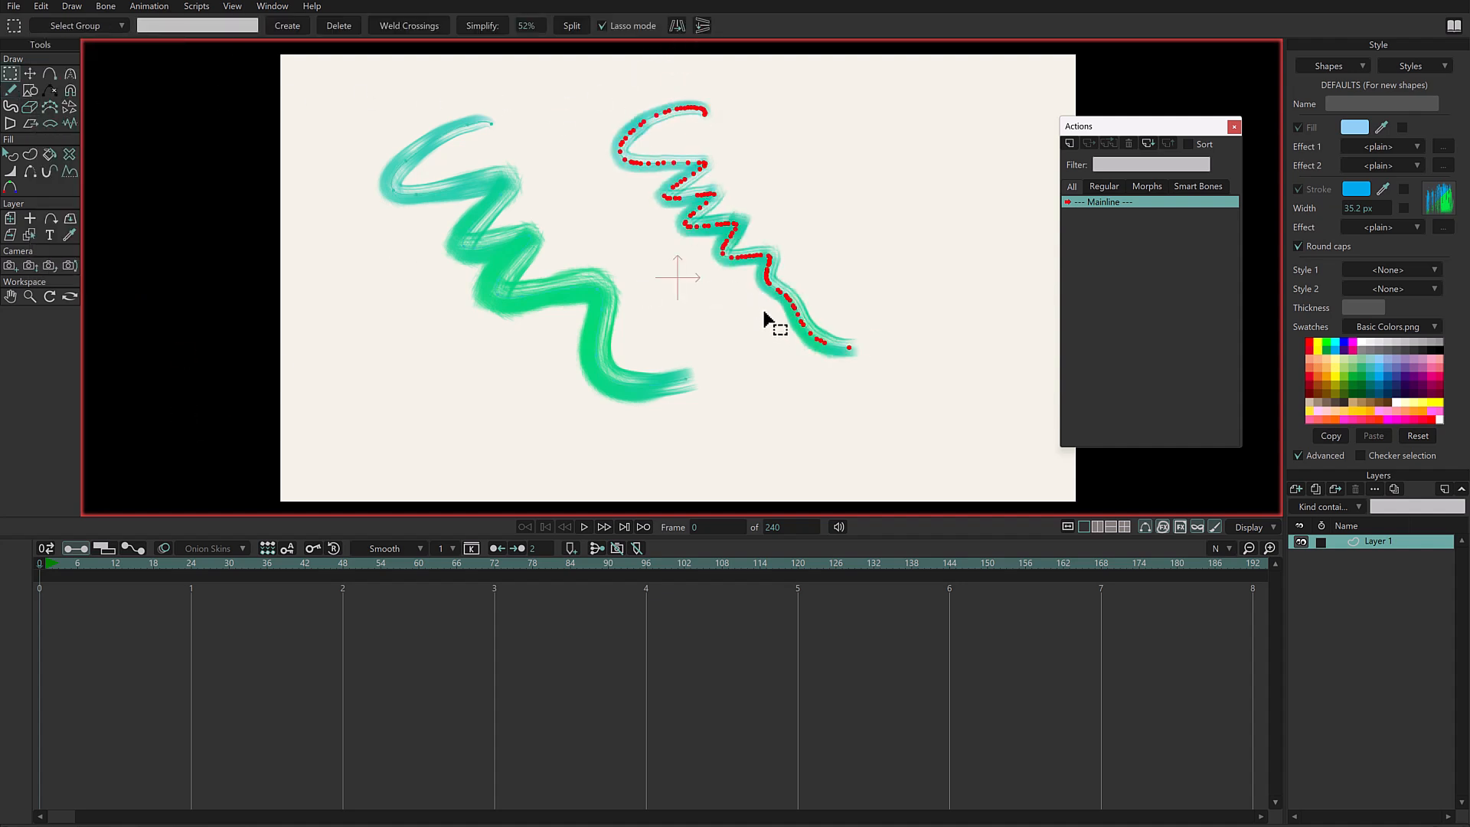
- Raise the freehand point reduction, draw a third zigzag stroke near the canvas's right side and show its points
mouse_move(833, 123)
mouse_down()
mouse_move(387, 411)
mouse_move(984, 317)
mouse_up()
click(11, 90)
click(76, 26)
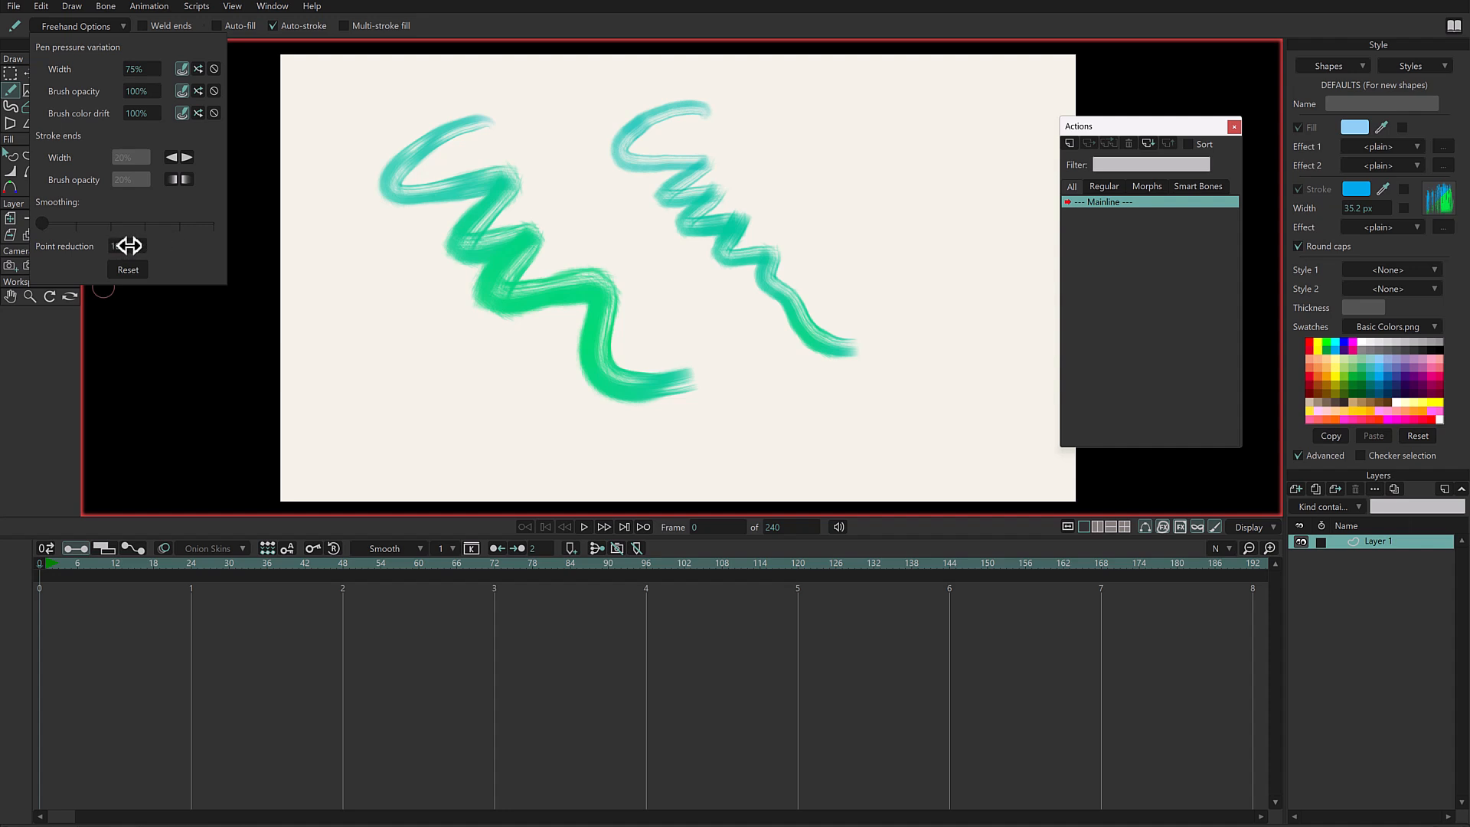
click(812, 96)
mouse_move(837, 108)
mouse_down()
mouse_move(888, 280)
mouse_move(991, 320)
mouse_up()
key(g)
mouse_move(923, 98)
mouse_down()
mouse_move(625, 72)
mouse_move(1011, 357)
mouse_move(926, 104)
mouse_up()
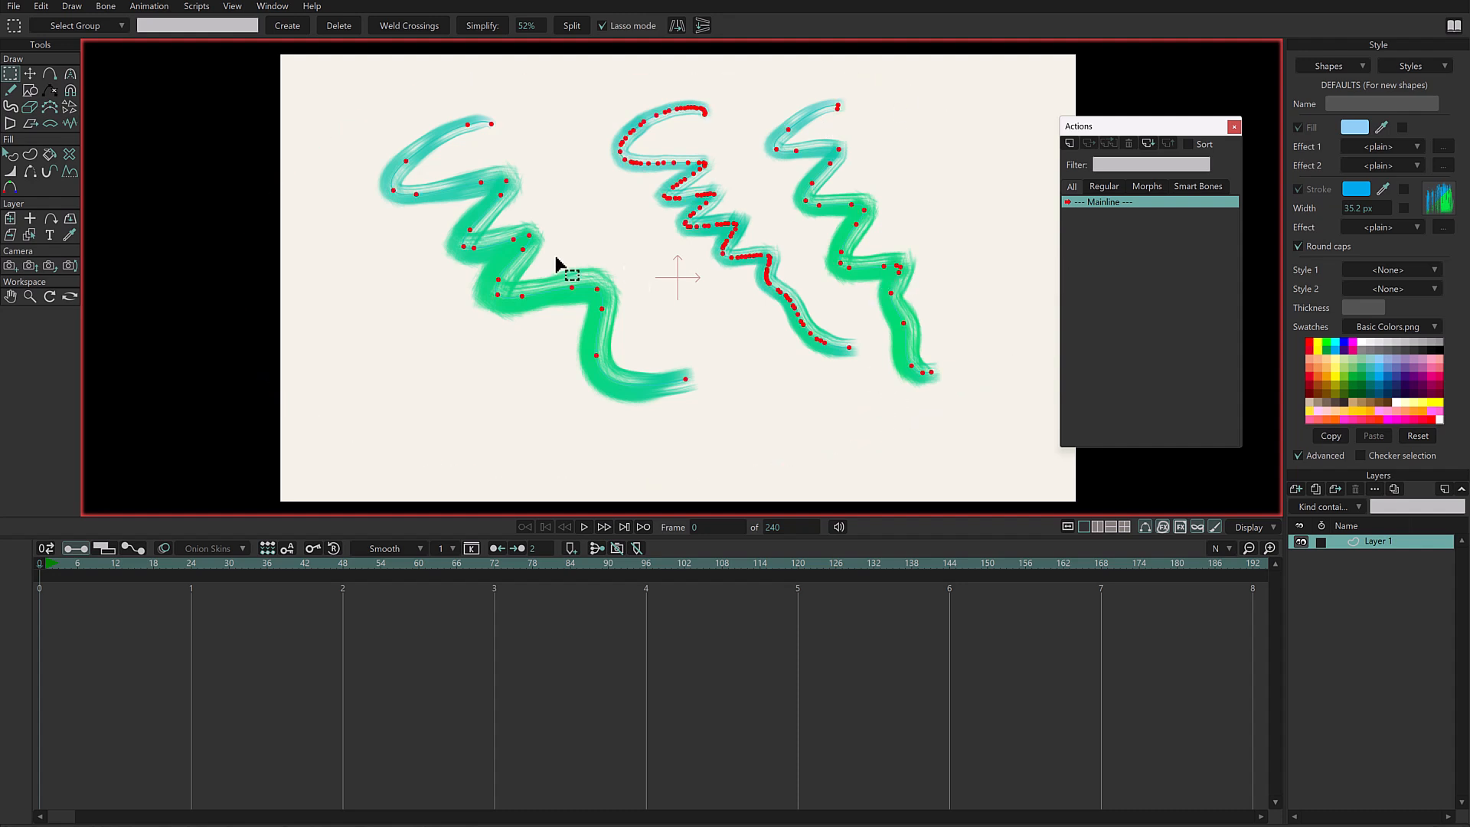
- Set the point reduction to 51%, draw two wavy strokes along the lower canvas and show all points for comparison
click(11, 90)
click(84, 26)
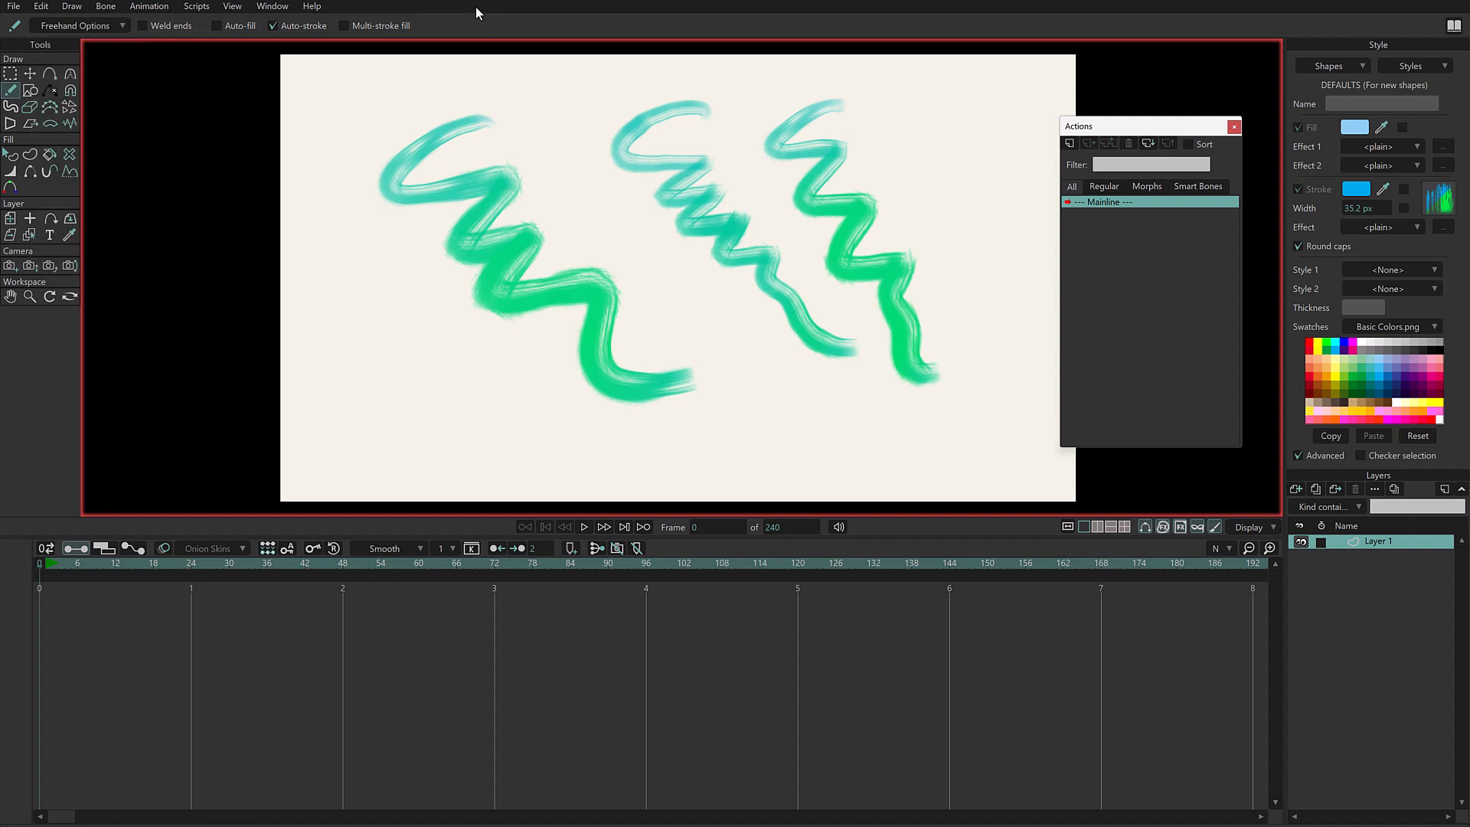
drag(389, 289, 335, 336)
mouse_move(404, 293)
mouse_down()
mouse_move(354, 357)
mouse_move(534, 417)
mouse_up()
drag(710, 314, 965, 458)
key(g)
mouse_move(236, 373)
mouse_down()
mouse_move(1012, 195)
mouse_move(1060, 390)
mouse_up()
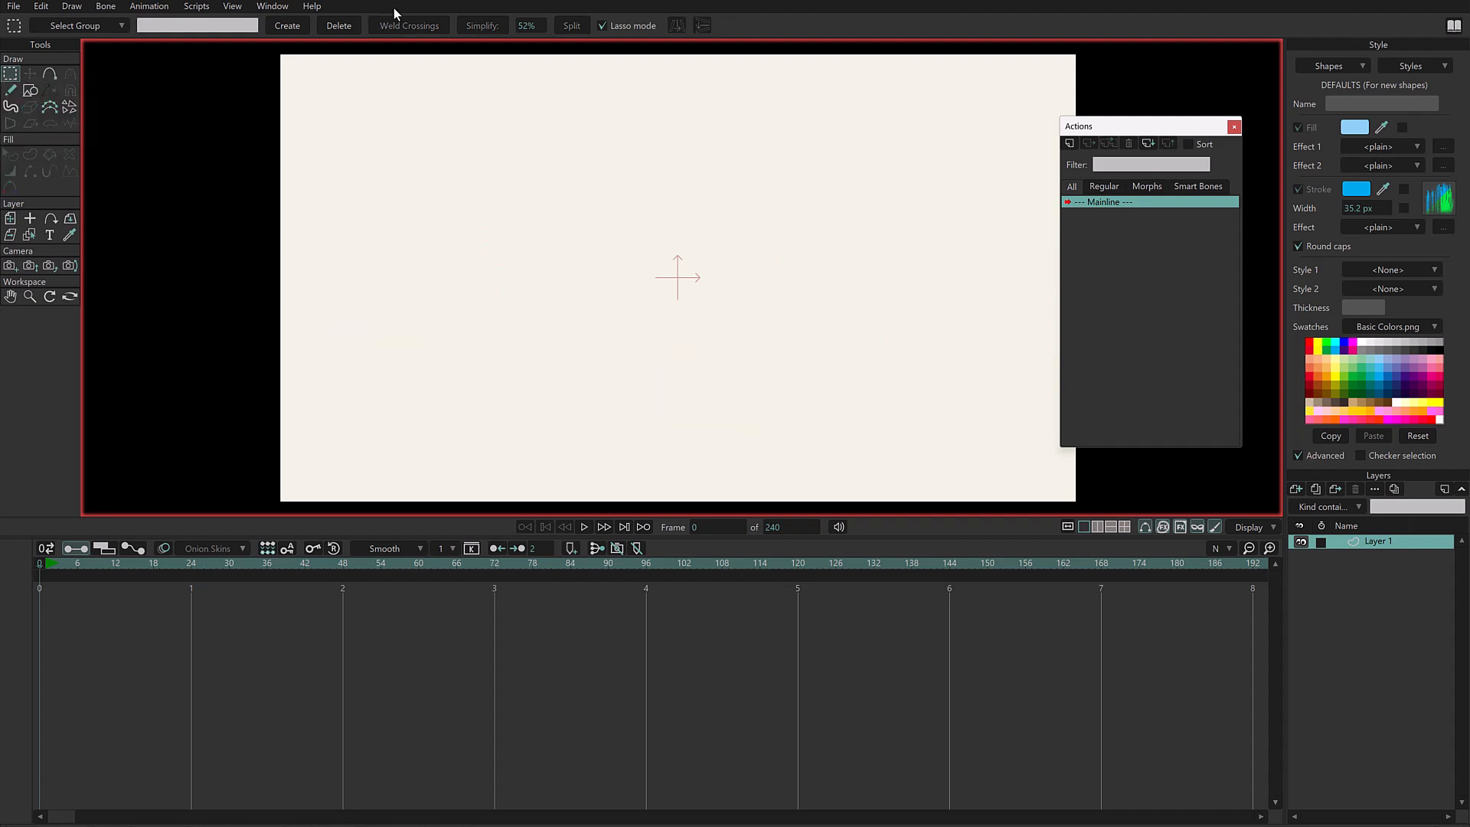
- Draw a feathery tuft of overlapping freehand strokes in the upper middle of the cleared canvas
key(f)
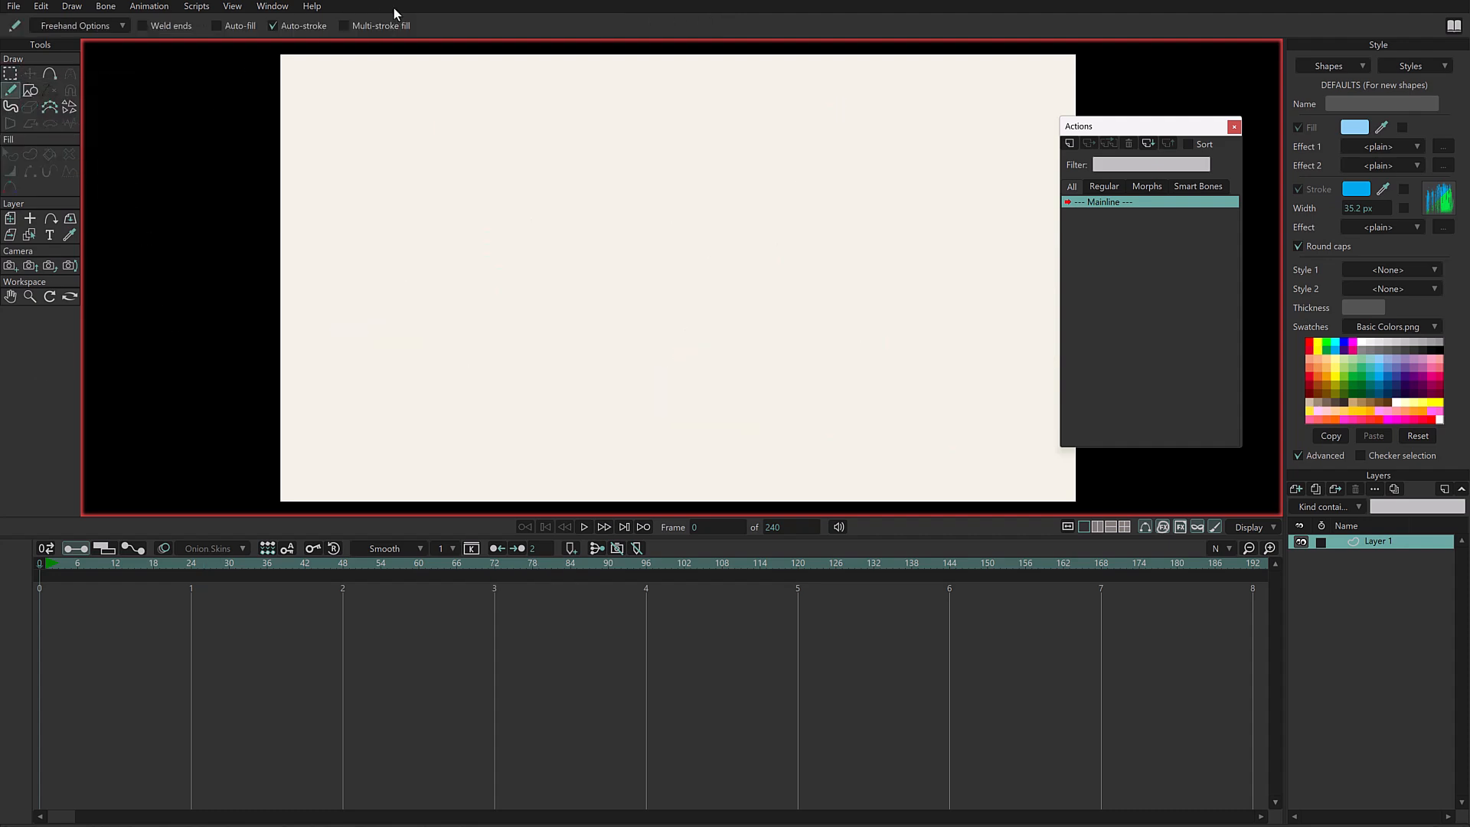
click(97, 26)
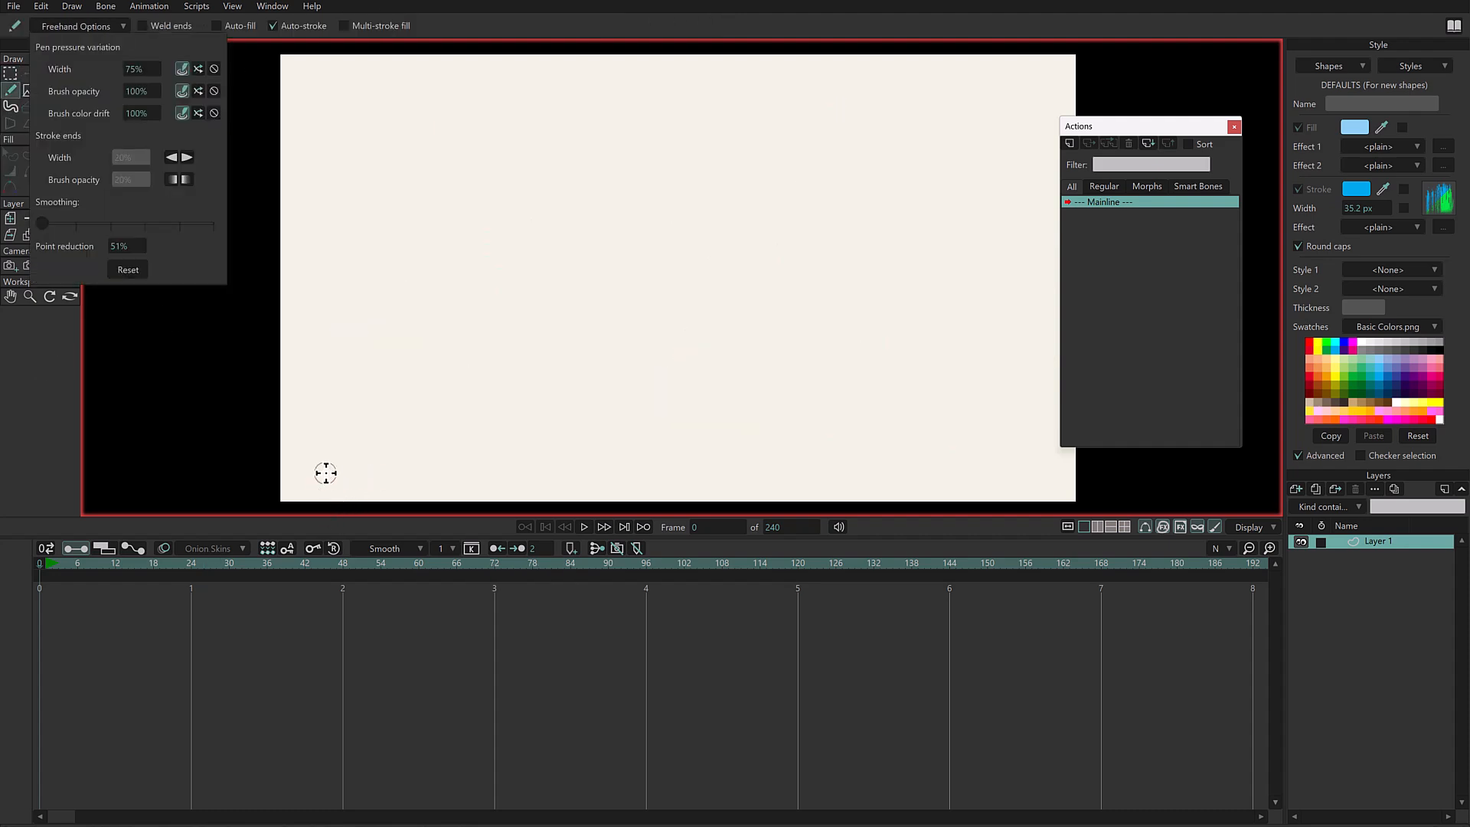
click(471, 614)
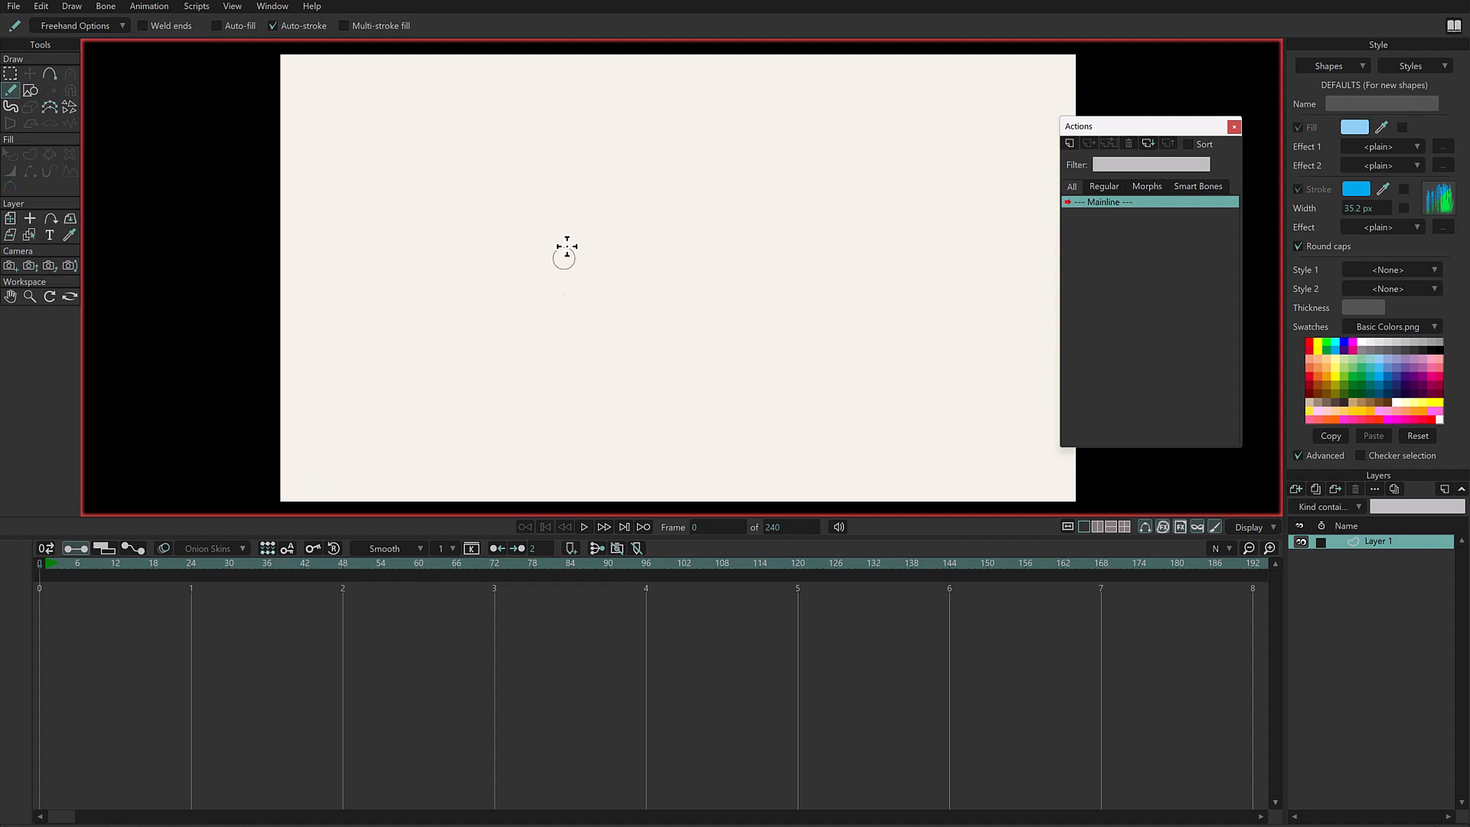
click(85, 27)
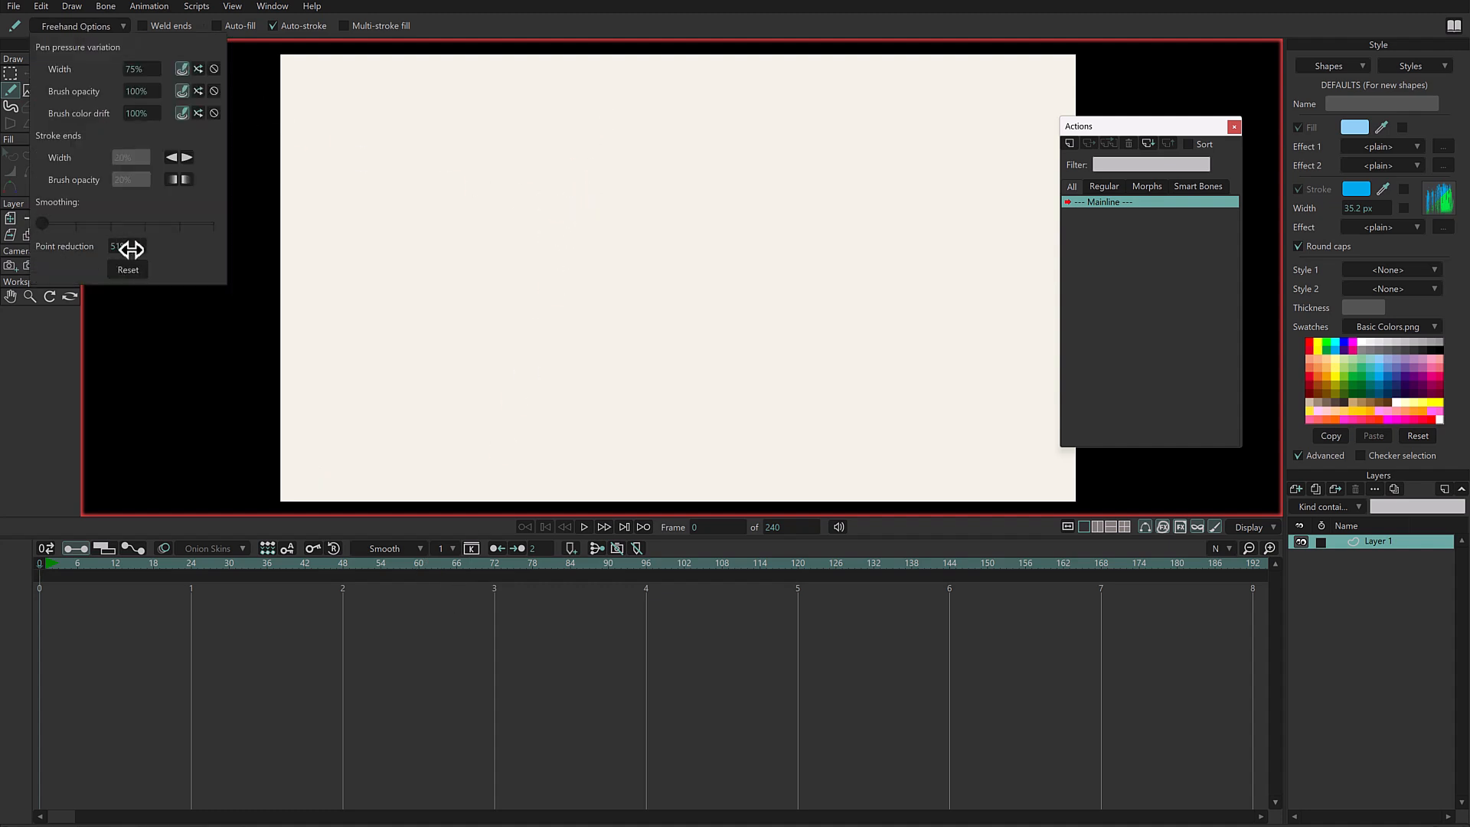
mouse_move(586, 159)
mouse_down()
mouse_move(614, 187)
mouse_move(595, 158)
mouse_move(562, 238)
mouse_move(599, 235)
mouse_move(617, 220)
mouse_move(623, 154)
mouse_move(497, 214)
mouse_move(565, 197)
mouse_move(595, 215)
mouse_move(610, 145)
mouse_move(590, 147)
mouse_move(630, 149)
mouse_move(685, 242)
mouse_up()
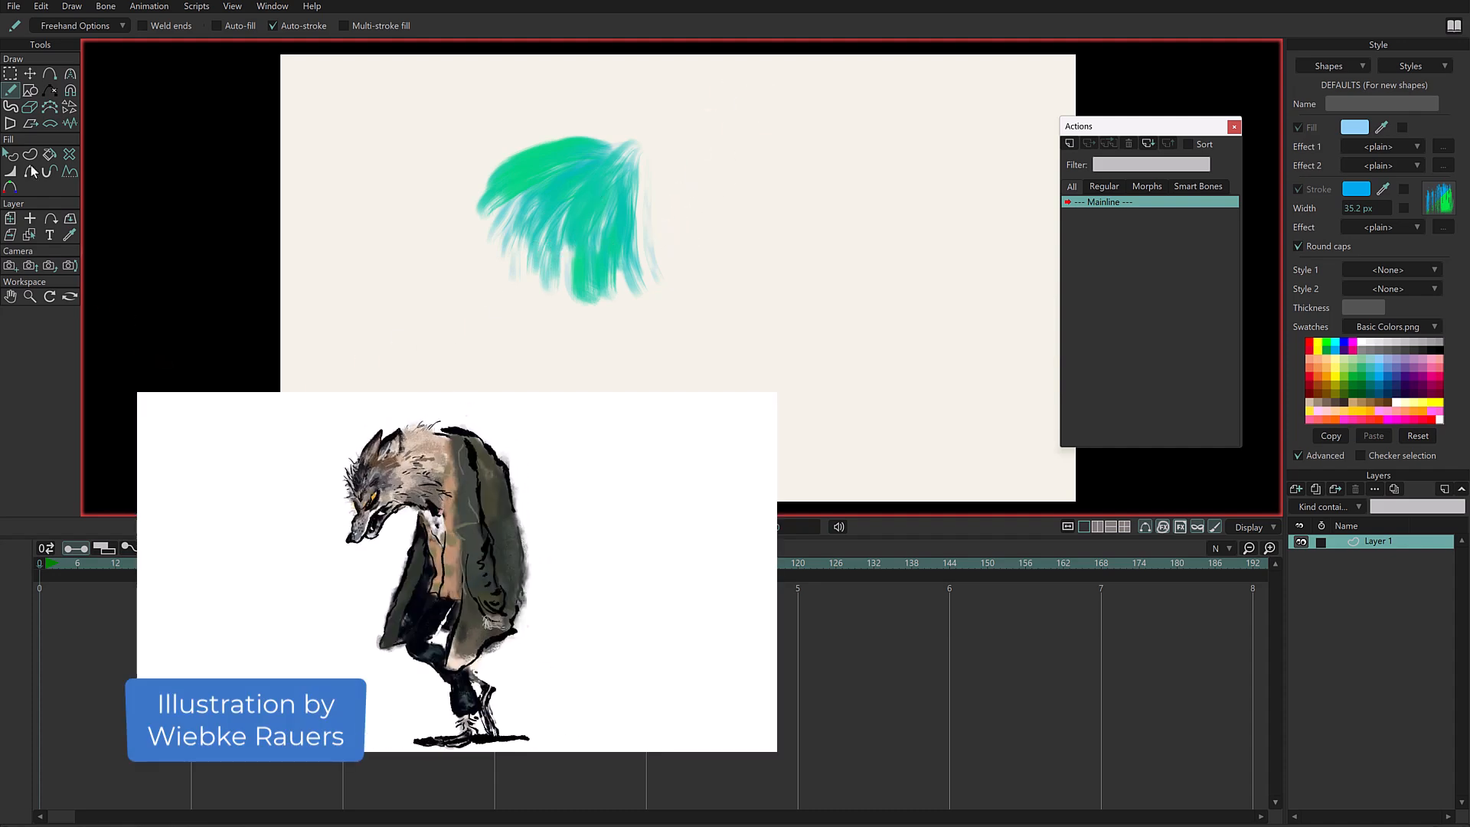
- Show the points of the tuft's strokes and select the thin stroke at its right edge
click(10, 75)
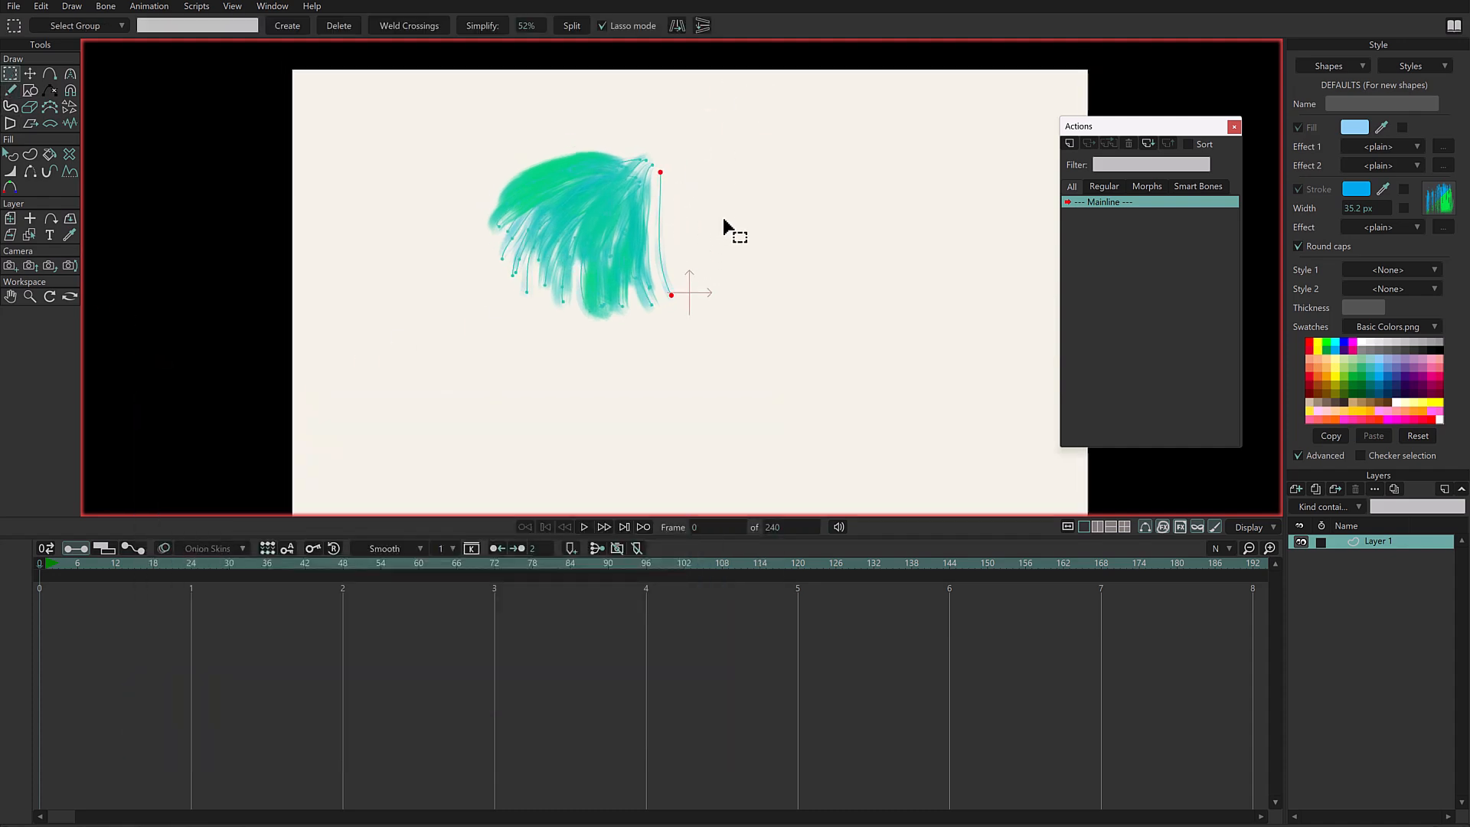
mouse_move(591, 397)
mouse_down()
mouse_move(732, 171)
mouse_move(738, 256)
mouse_up()
scroll(738, 255, up, 4)
mouse_move(617, 131)
mouse_down()
mouse_move(633, 296)
mouse_move(615, 117)
mouse_move(617, 138)
mouse_up()
drag(622, 277, 629, 298)
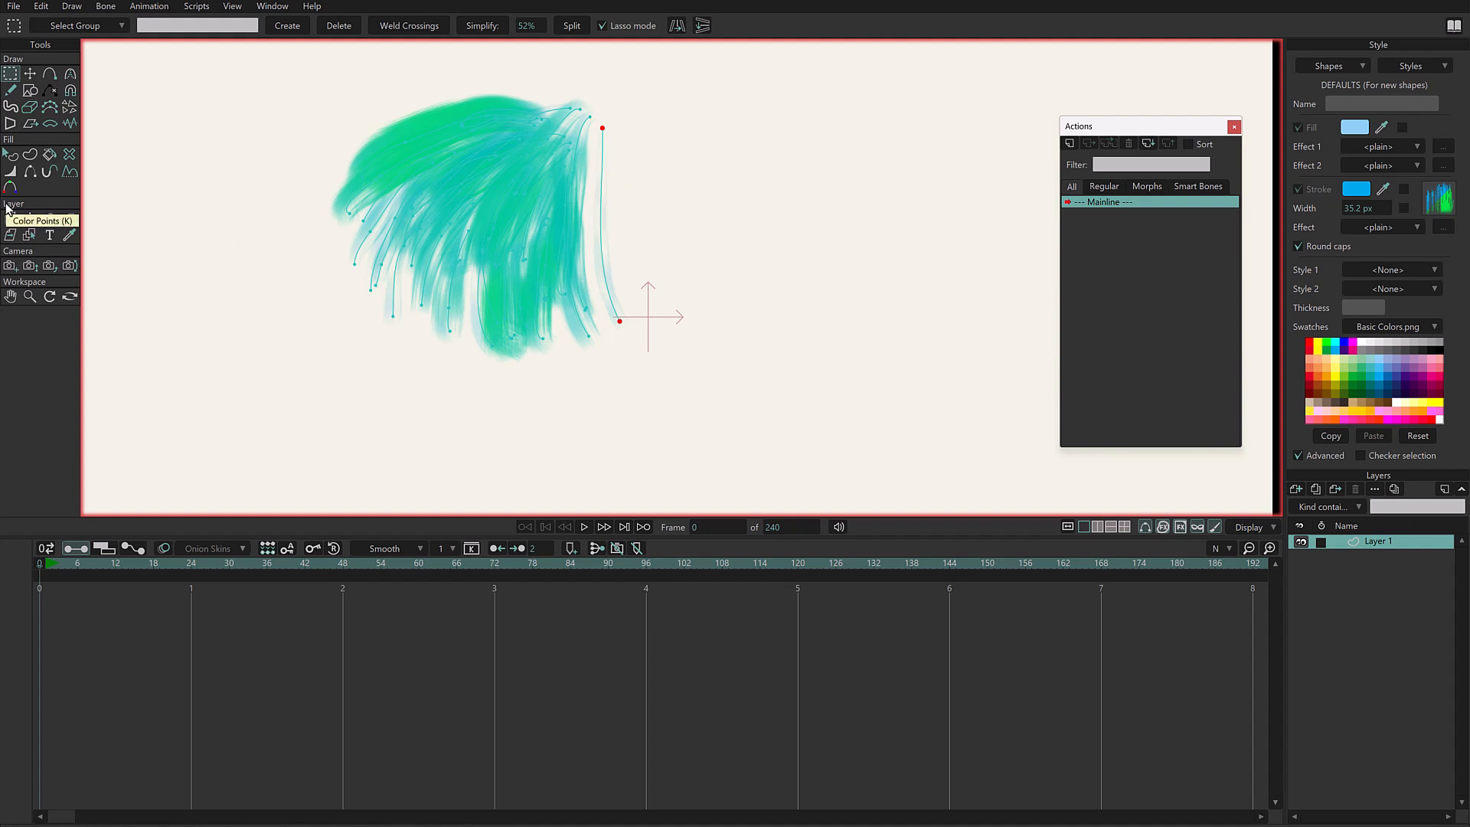
- At frame 23, move the selected stroke's lower end away from the tuft and bend the stroke into an S-curve
mouse_move(60, 565)
mouse_down()
mouse_move(141, 573)
mouse_move(184, 589)
mouse_move(172, 601)
mouse_up()
mouse_move(606, 339)
mouse_down()
mouse_move(716, 321)
mouse_move(834, 223)
mouse_move(813, 351)
mouse_up()
key(t)
key(c)
drag(723, 307, 809, 143)
drag(668, 203, 689, 341)
drag(812, 146, 854, 158)
- At frame 23, adjust the bent stroke's width, opacity and color drift so its lower end is wide, opaque and green
key(w)
mouse_move(814, 355)
mouse_down()
mouse_move(818, 367)
mouse_move(822, 356)
mouse_up()
drag(607, 129, 629, 128)
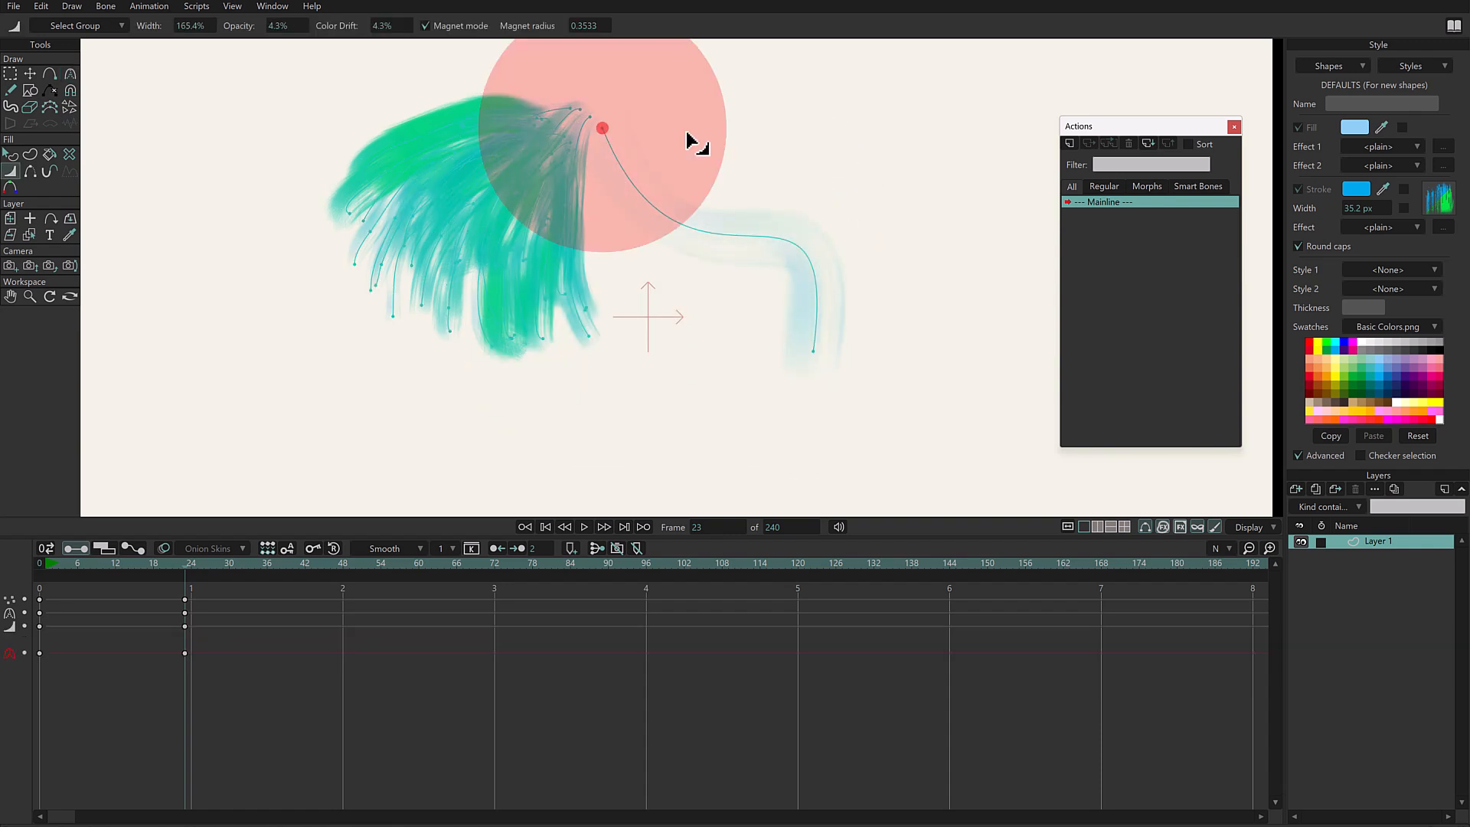
drag(820, 354, 827, 360)
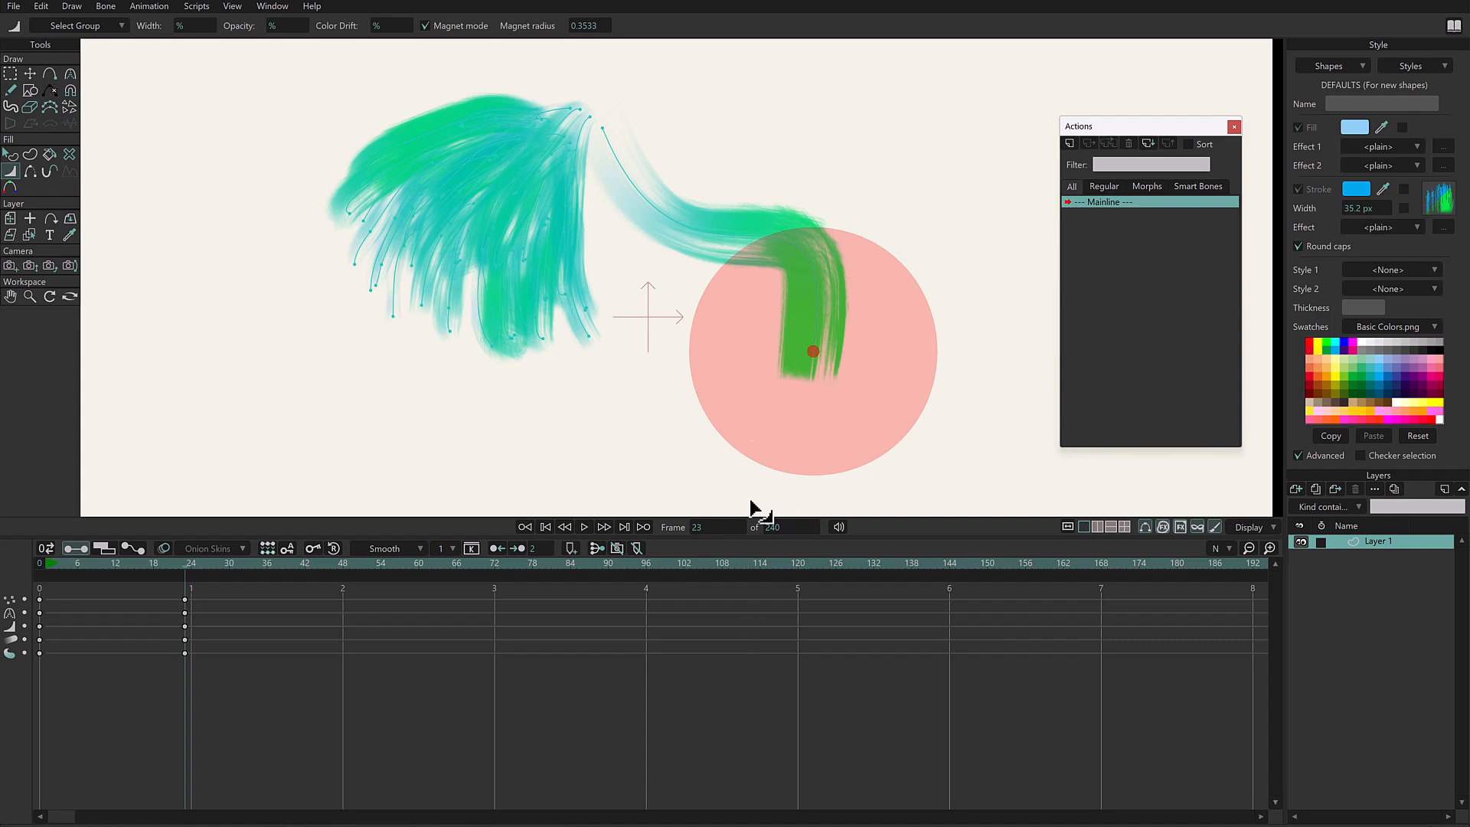
- Play back the animation of the stroke bending out of the tuft
key(g)
click(138, 562)
key(space)
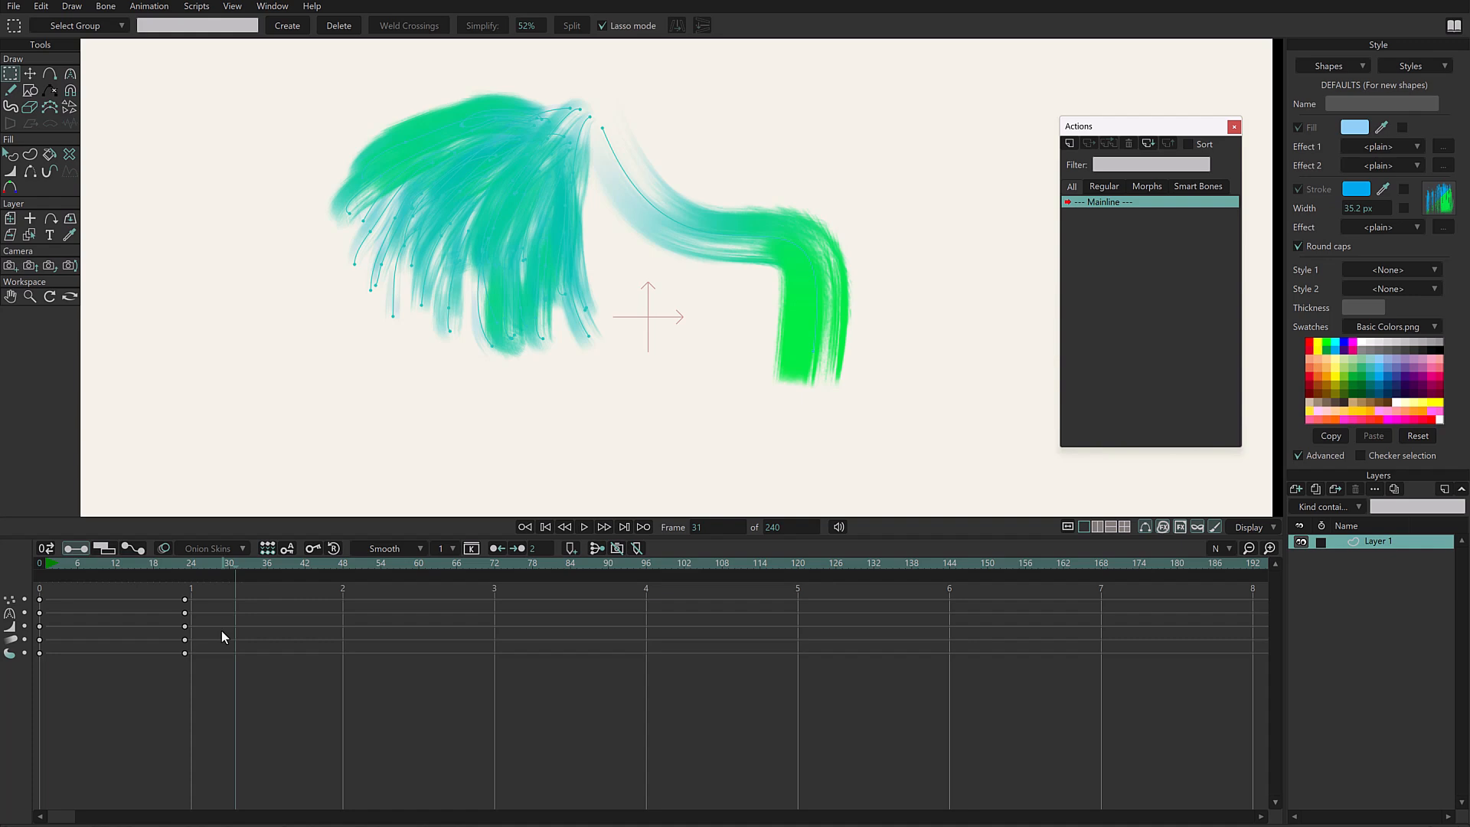
- Return to frame 0, select all strokes of the tuft and delete them
drag(55, 564, 73, 563)
mouse_move(311, 124)
mouse_down()
mouse_move(703, 191)
mouse_move(314, 176)
mouse_up()
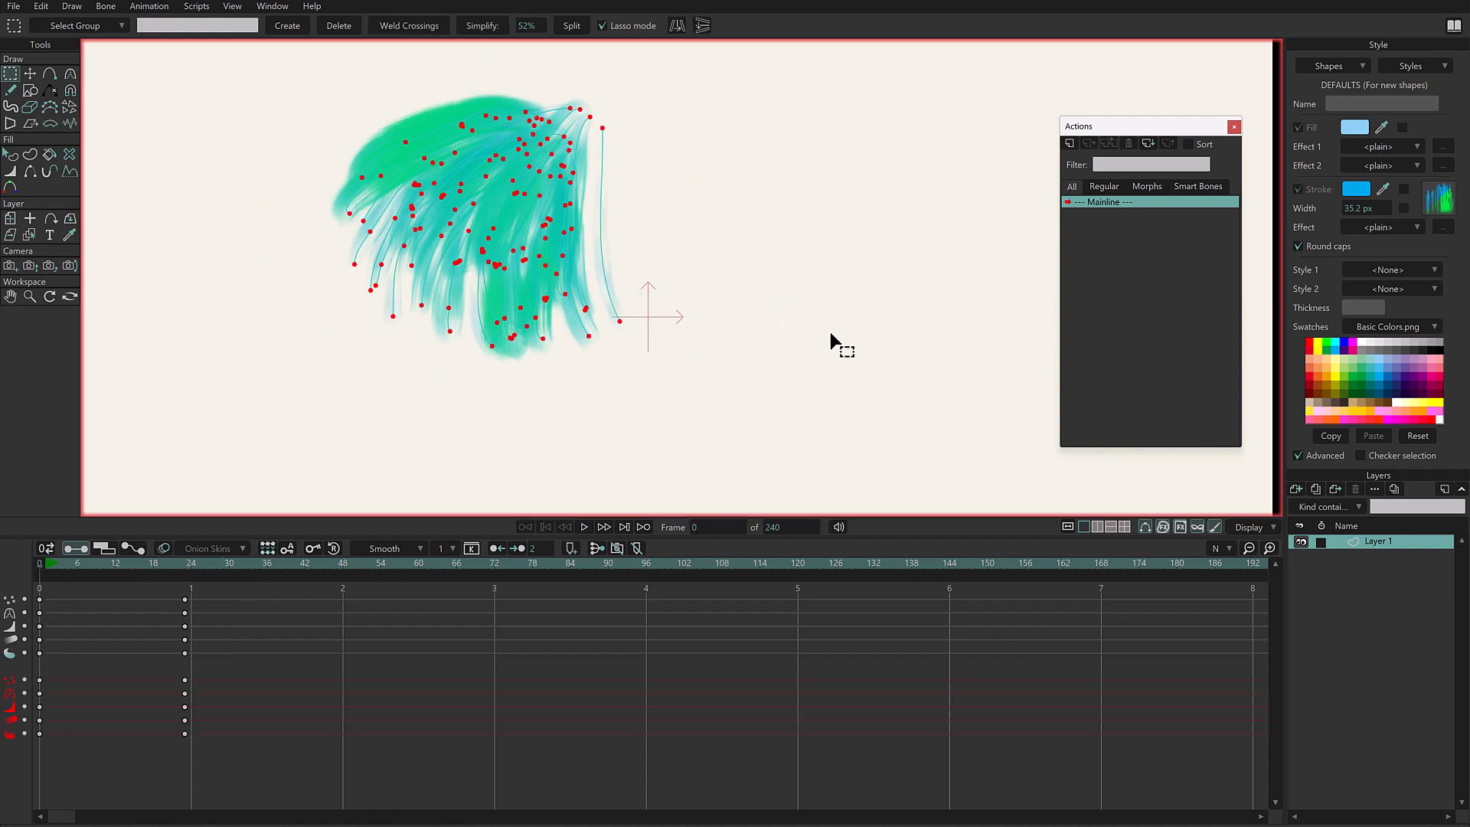
key(Delete)
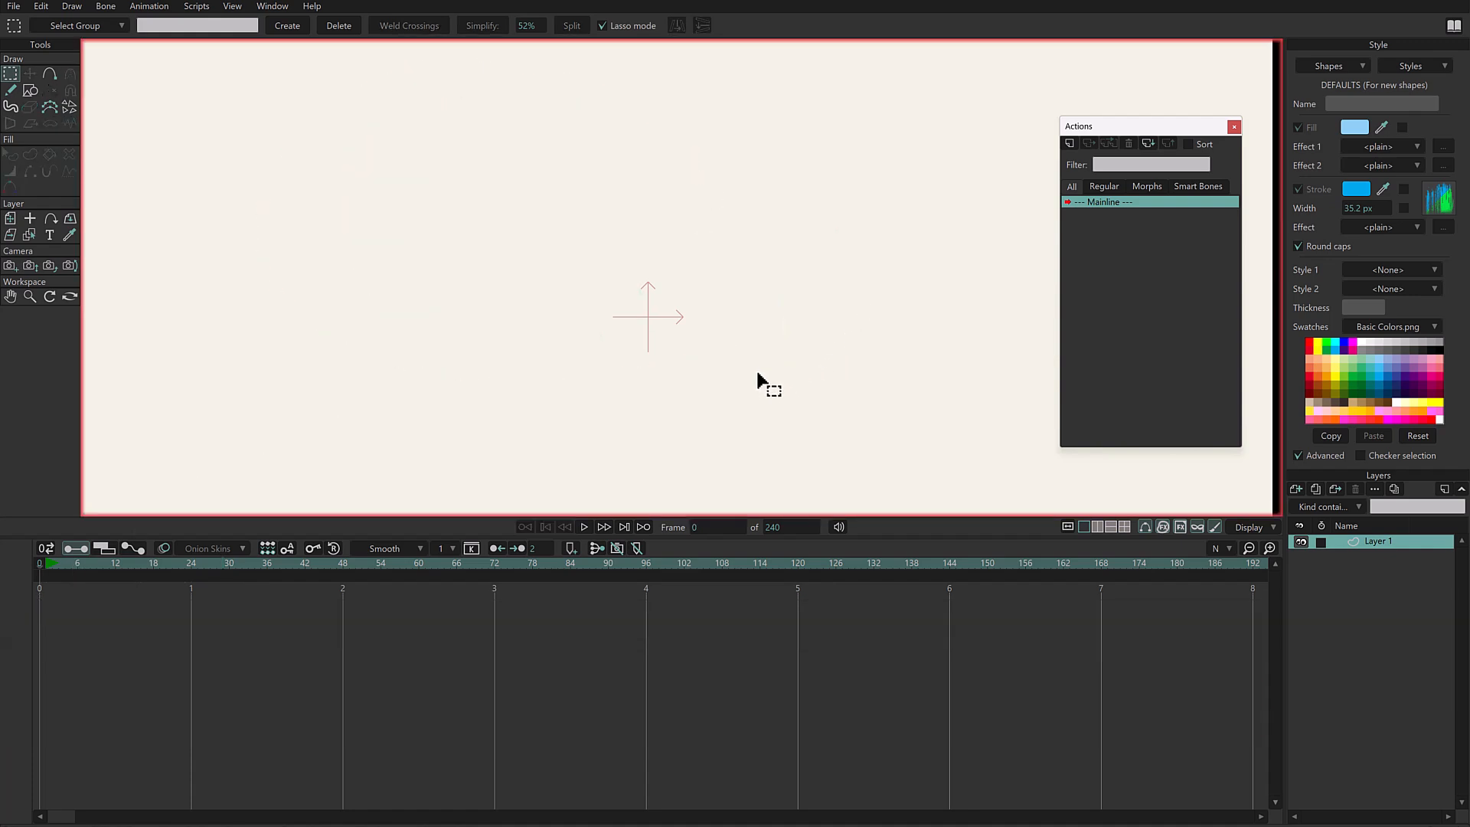
- Set the freehand point reduction to 0%, draw a test stroke and undo it
click(11, 90)
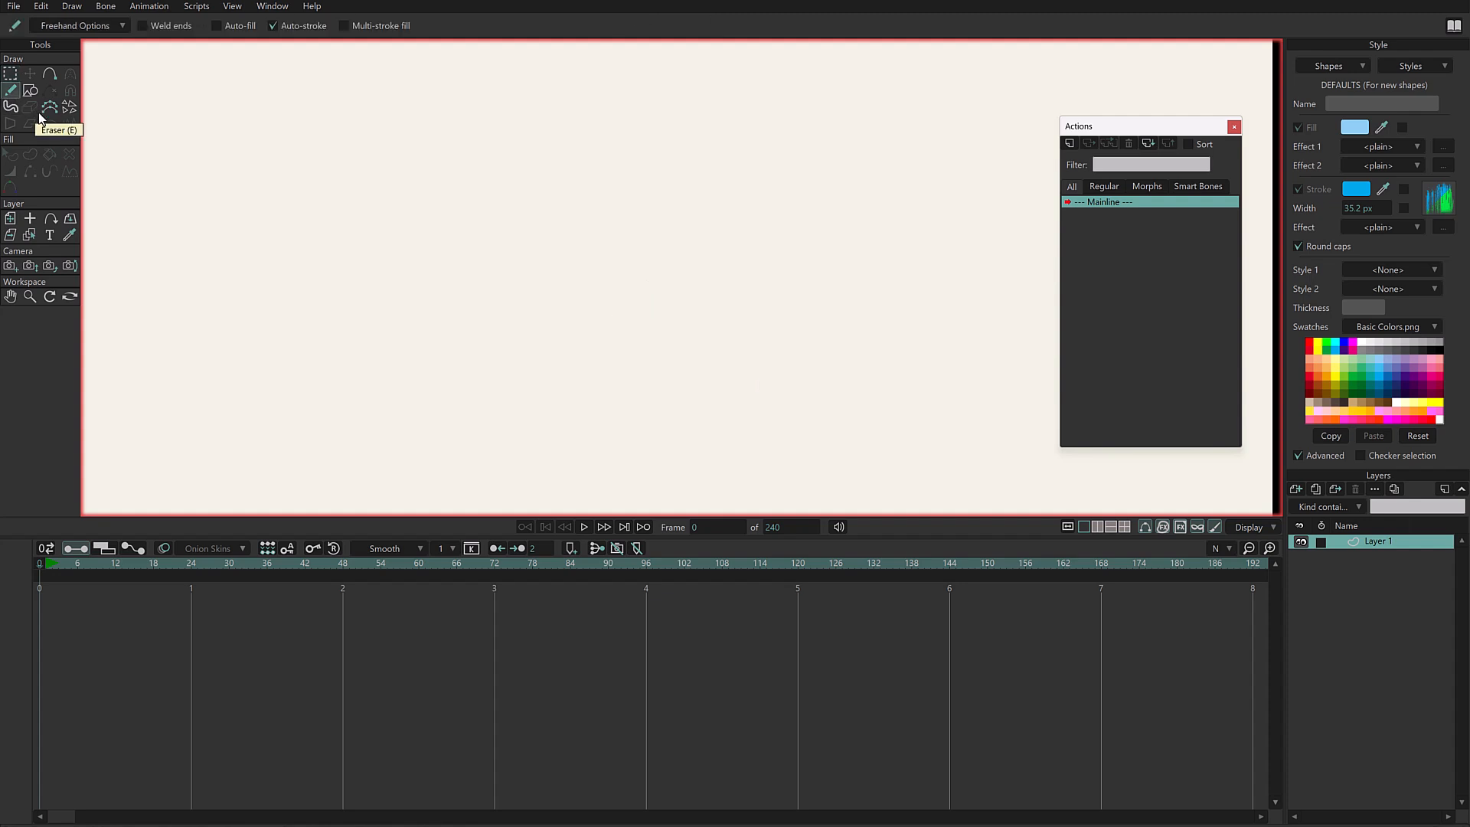
click(103, 24)
click(134, 245)
text(0)
click(191, 590)
drag(532, 164, 565, 349)
key(ctrl+z)
- Draw a new tuft of overlapping feathery strokes in the upper canvas and show all their points
mouse_move(586, 145)
mouse_down()
mouse_move(584, 181)
mouse_move(597, 170)
mouse_up()
mouse_move(580, 146)
mouse_down()
mouse_move(486, 182)
mouse_move(461, 176)
mouse_move(460, 220)
mouse_up()
drag(521, 171, 467, 236)
mouse_move(508, 201)
mouse_down()
mouse_move(487, 248)
mouse_move(498, 271)
mouse_up()
mouse_move(536, 214)
mouse_down()
mouse_move(525, 281)
mouse_move(540, 289)
mouse_up()
key(g)
scroll(678, 153, up, 3)
mouse_move(329, 279)
mouse_down()
mouse_move(653, 112)
mouse_move(337, 299)
mouse_up()
scroll(657, 210, up, 2)
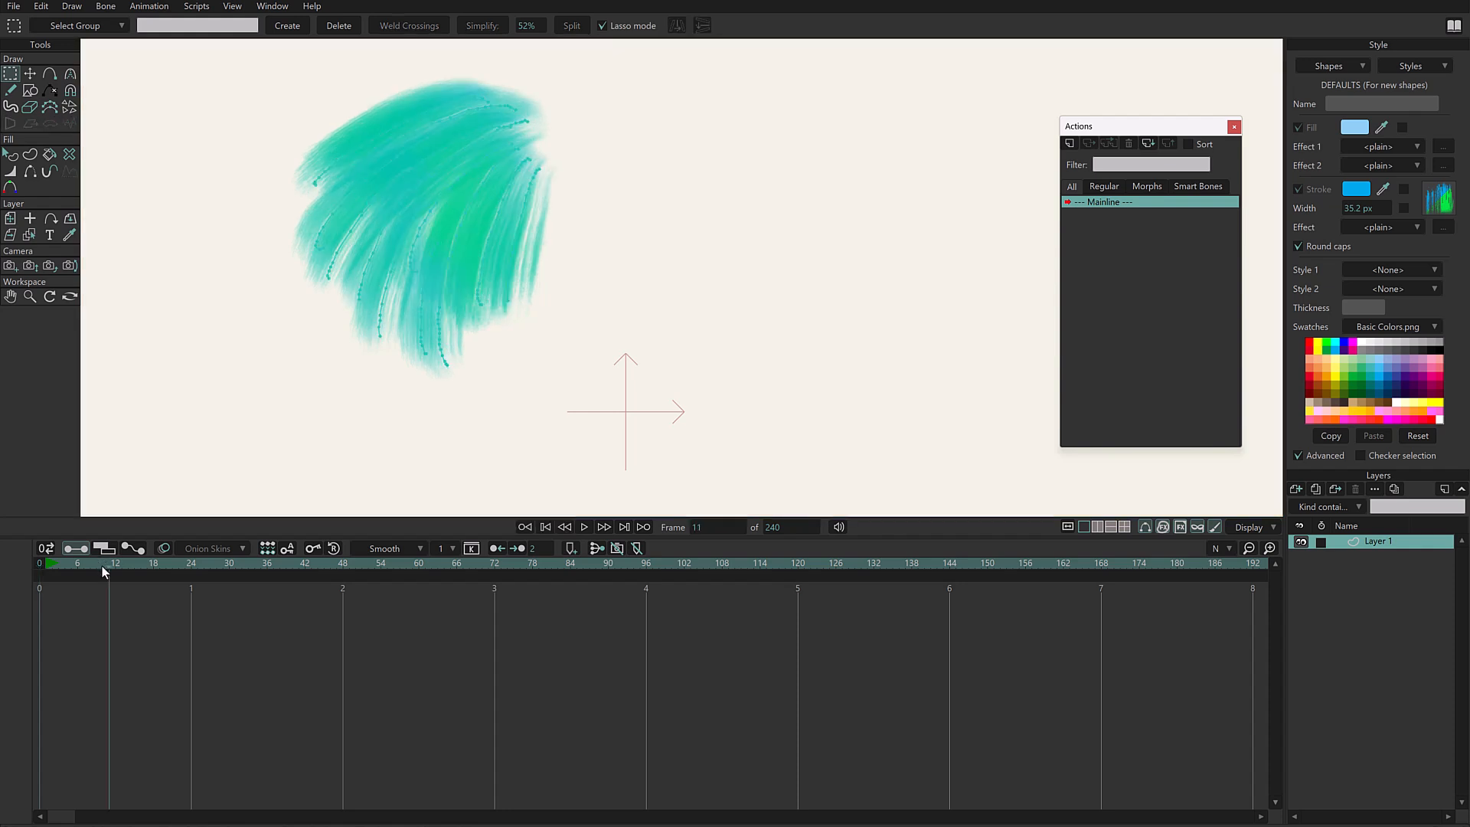
- Try animating the dense tuft at frame 16 by moving a single point out of its right edge
drag(102, 566, 141, 566)
key(t)
scroll(689, 246, up, 1)
scroll(692, 247, up, 1)
mouse_move(460, 322)
mouse_down()
mouse_move(525, 313)
mouse_move(525, 241)
mouse_up()
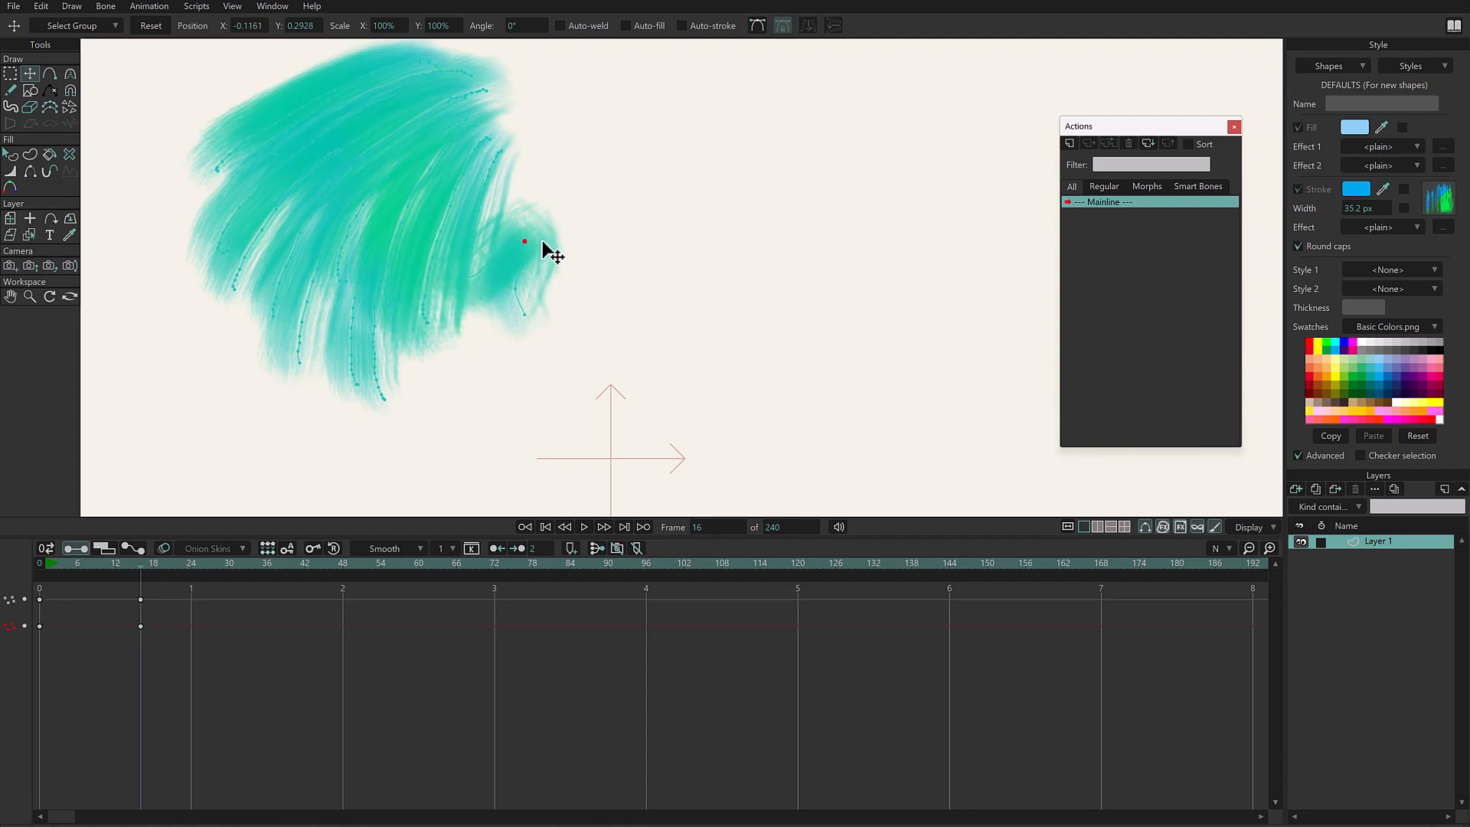
- Try reshaping the tuft with the Magnet tool by turning off Selected points only and pulling its strokes outward, and undo the animation
click(70, 90)
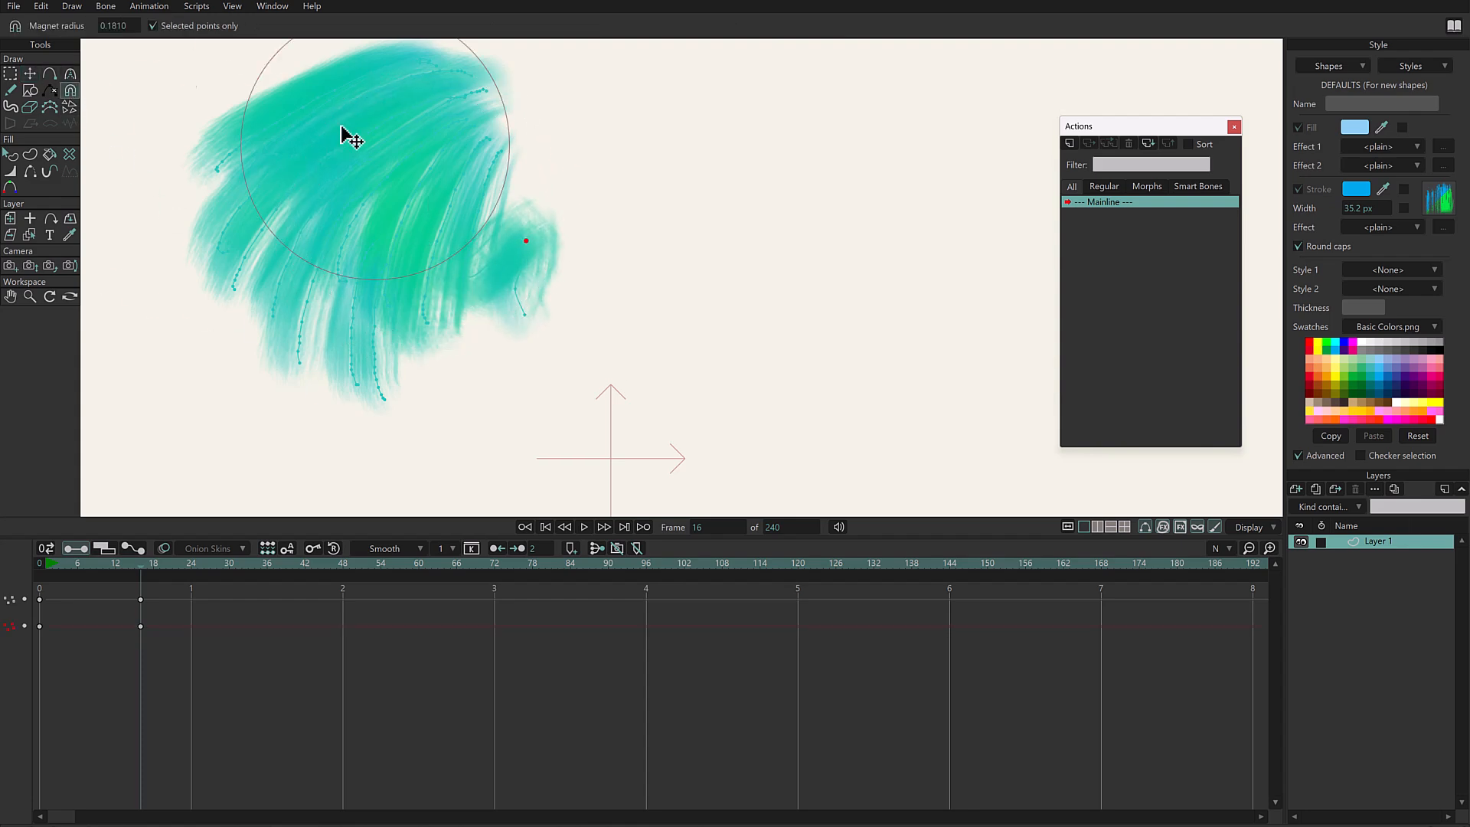
click(153, 25)
drag(488, 136, 540, 109)
mouse_move(385, 189)
mouse_down()
mouse_move(342, 184)
mouse_move(283, 134)
mouse_up()
mouse_move(297, 219)
mouse_down()
mouse_move(263, 257)
mouse_move(170, 205)
mouse_up()
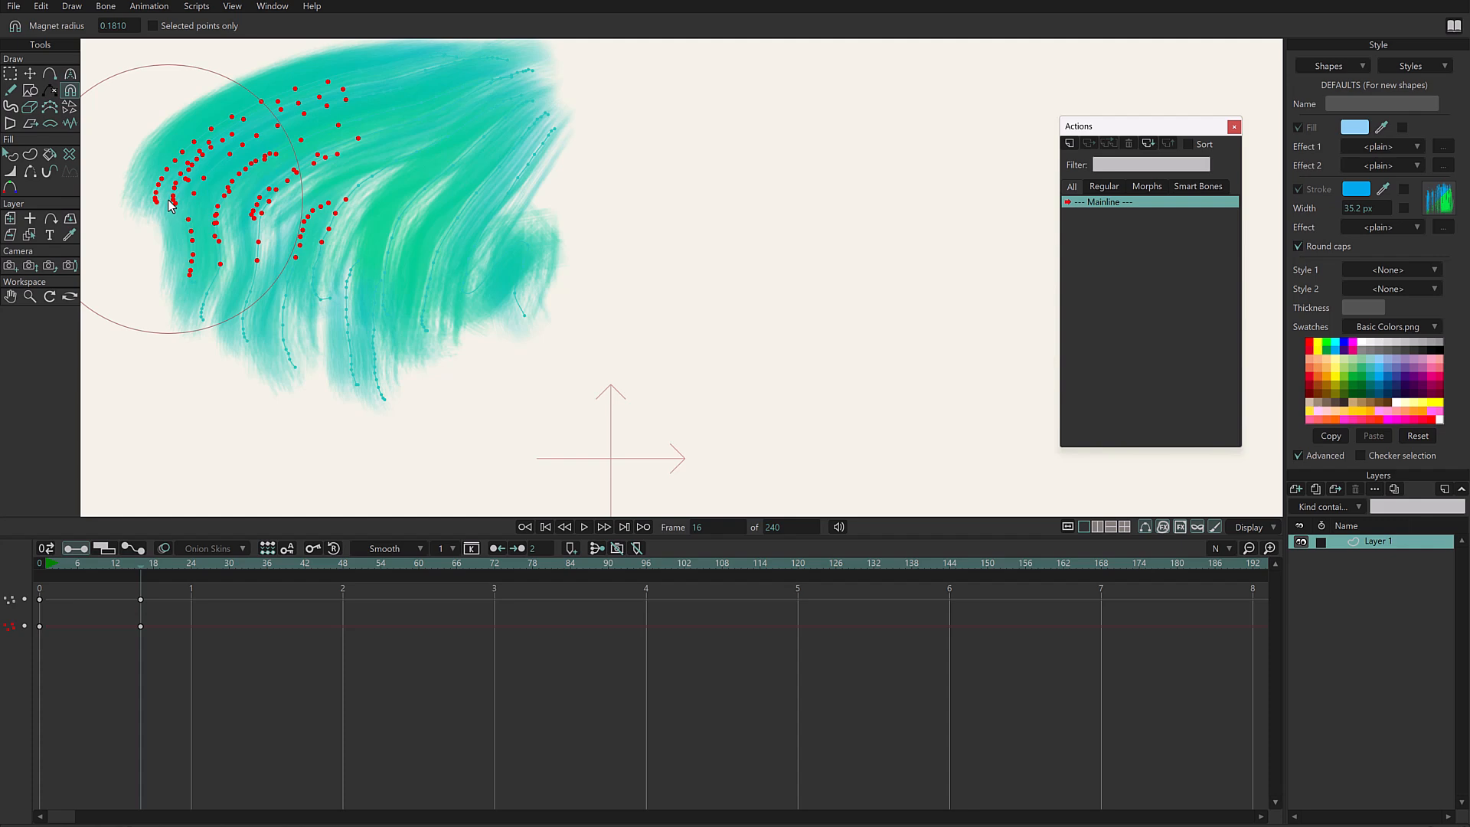
click(140, 625)
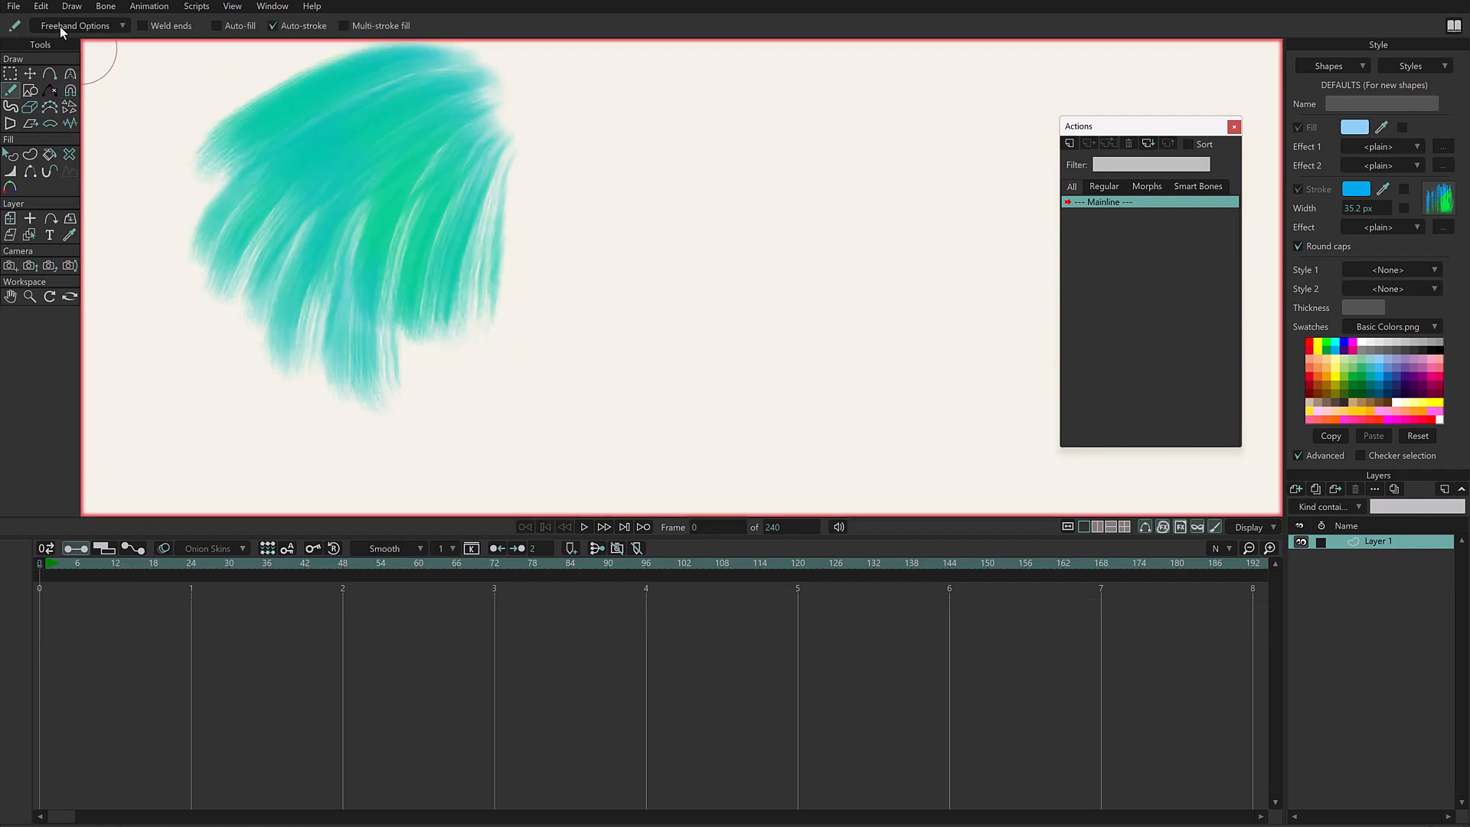
- Adjust the freehand point reduction, select all strokes of the tuft and delete them
click(65, 26)
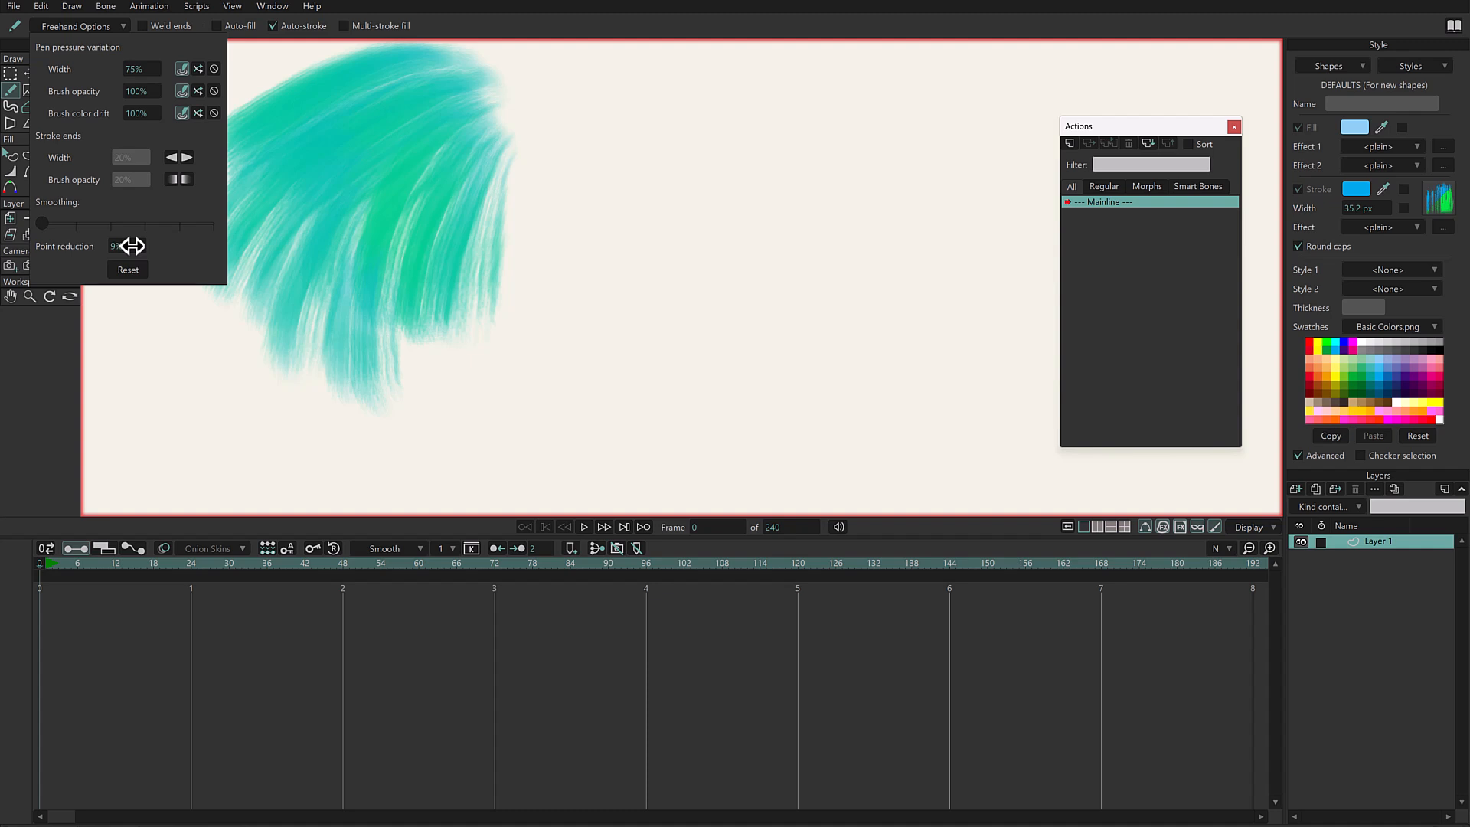
drag(128, 254, 124, 248)
key(g)
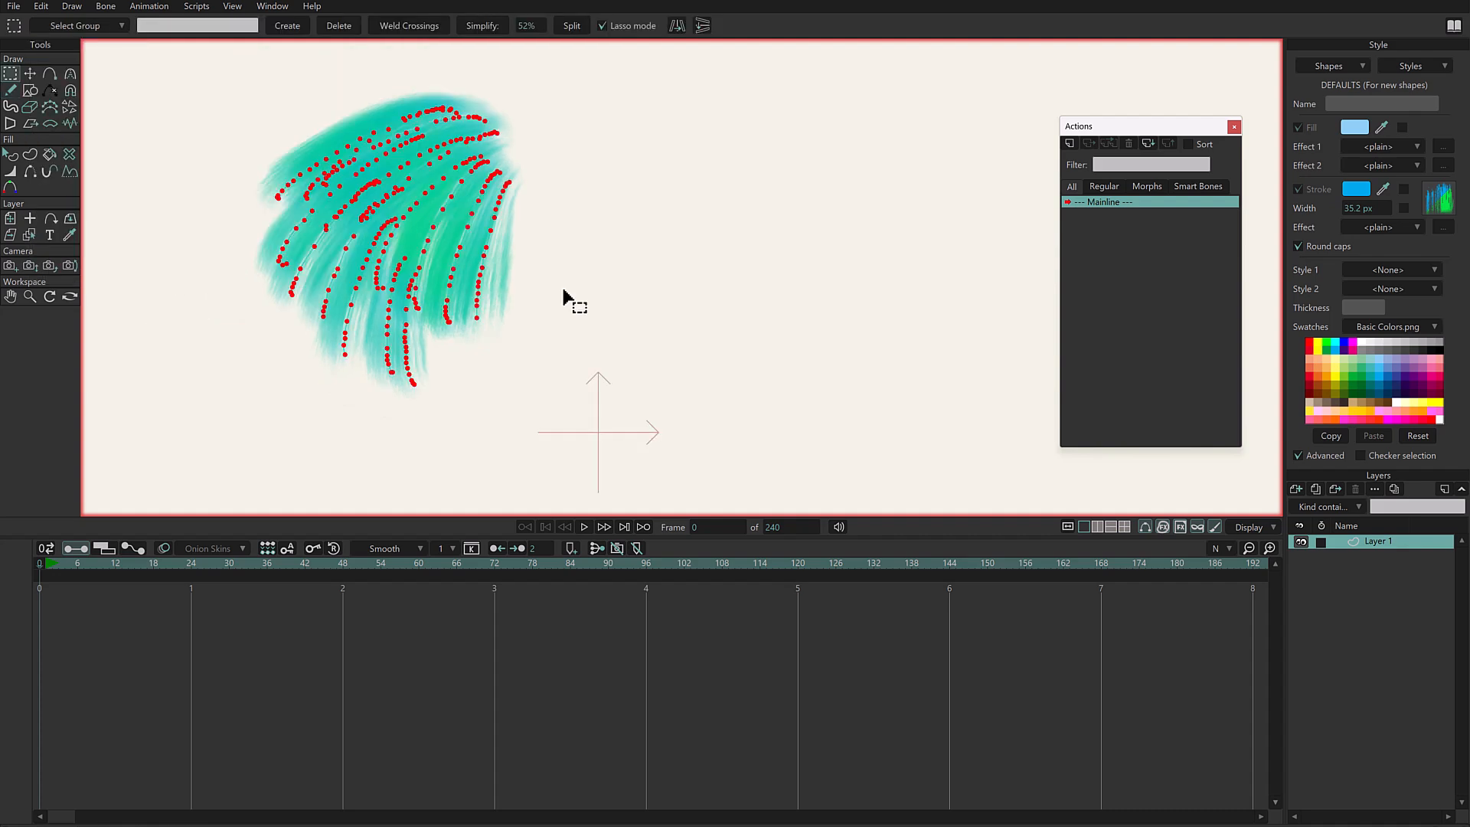
key(Delete)
- Draw a four-point wavy curve across the canvas with the Add Point tool, rising to a peak, dipping and rising again
click(12, 91)
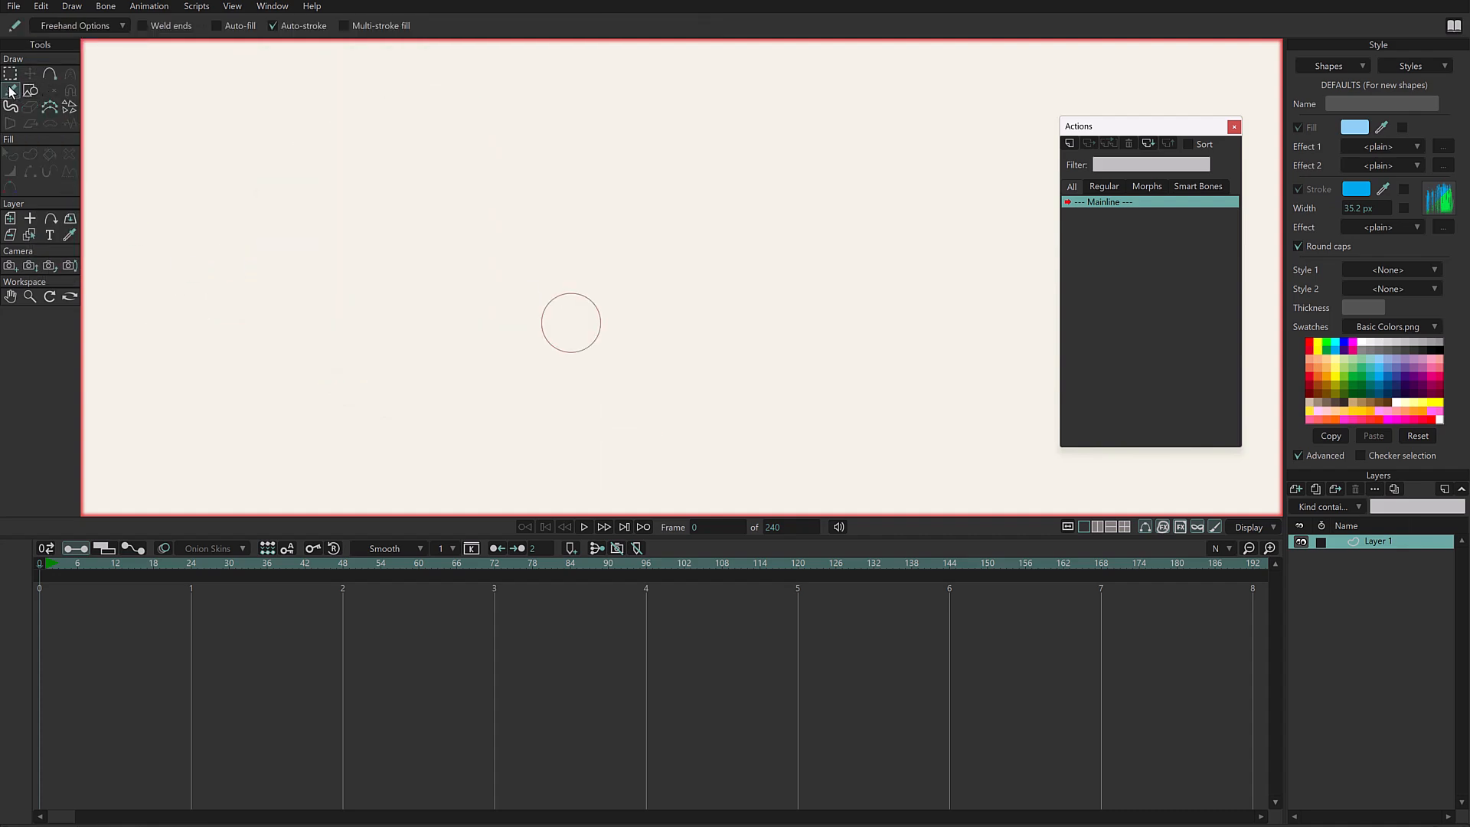
click(49, 75)
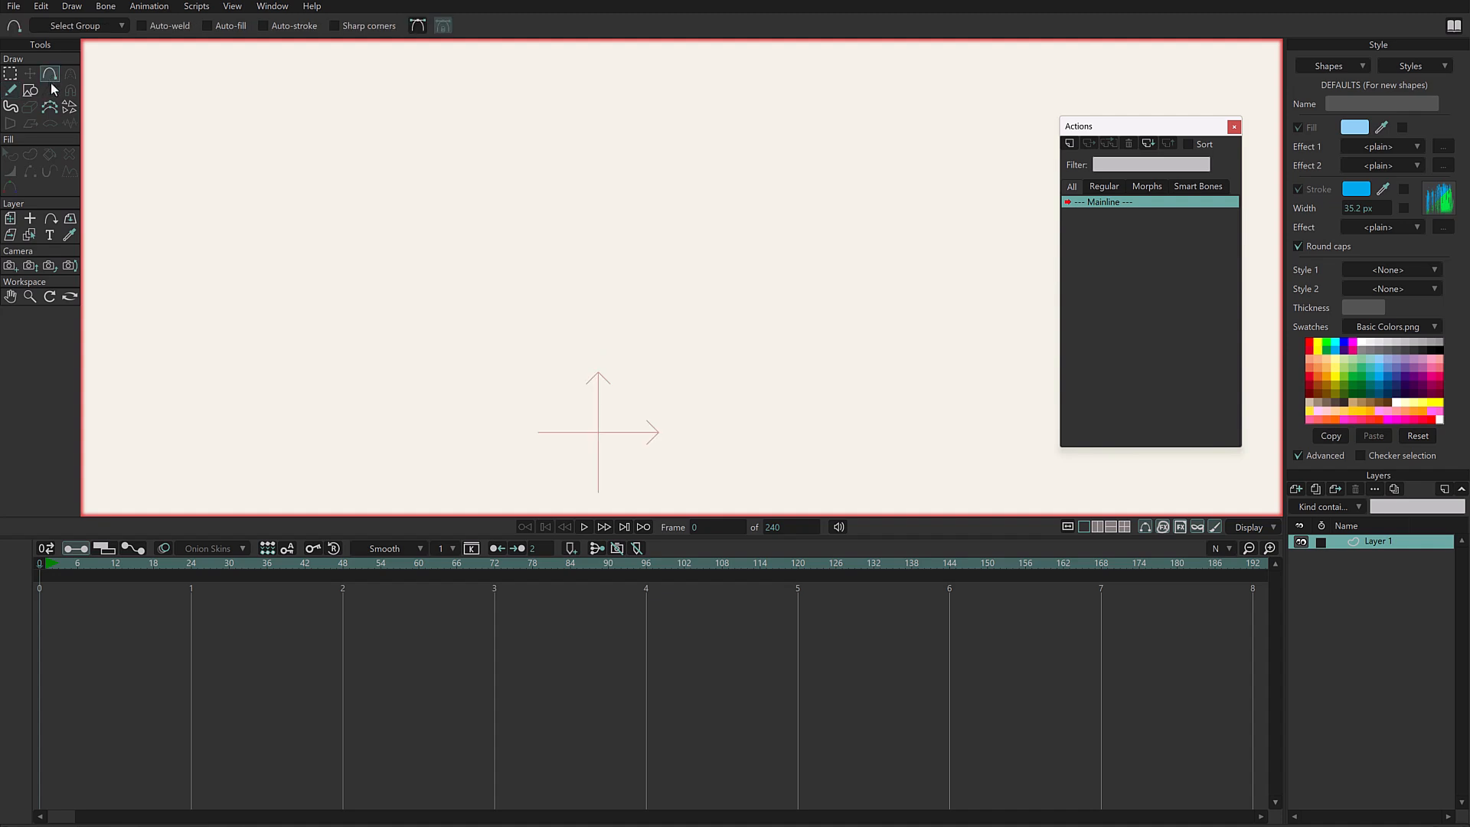
drag(305, 368, 448, 216)
drag(449, 216, 626, 332)
mouse_move(625, 332)
mouse_down()
mouse_move(764, 178)
mouse_move(499, 132)
mouse_move(758, 359)
mouse_up()
- Select the whole wavy curve and create a brush-stroked shape from it
click(30, 154)
drag(710, 205, 827, 157)
click(173, 26)
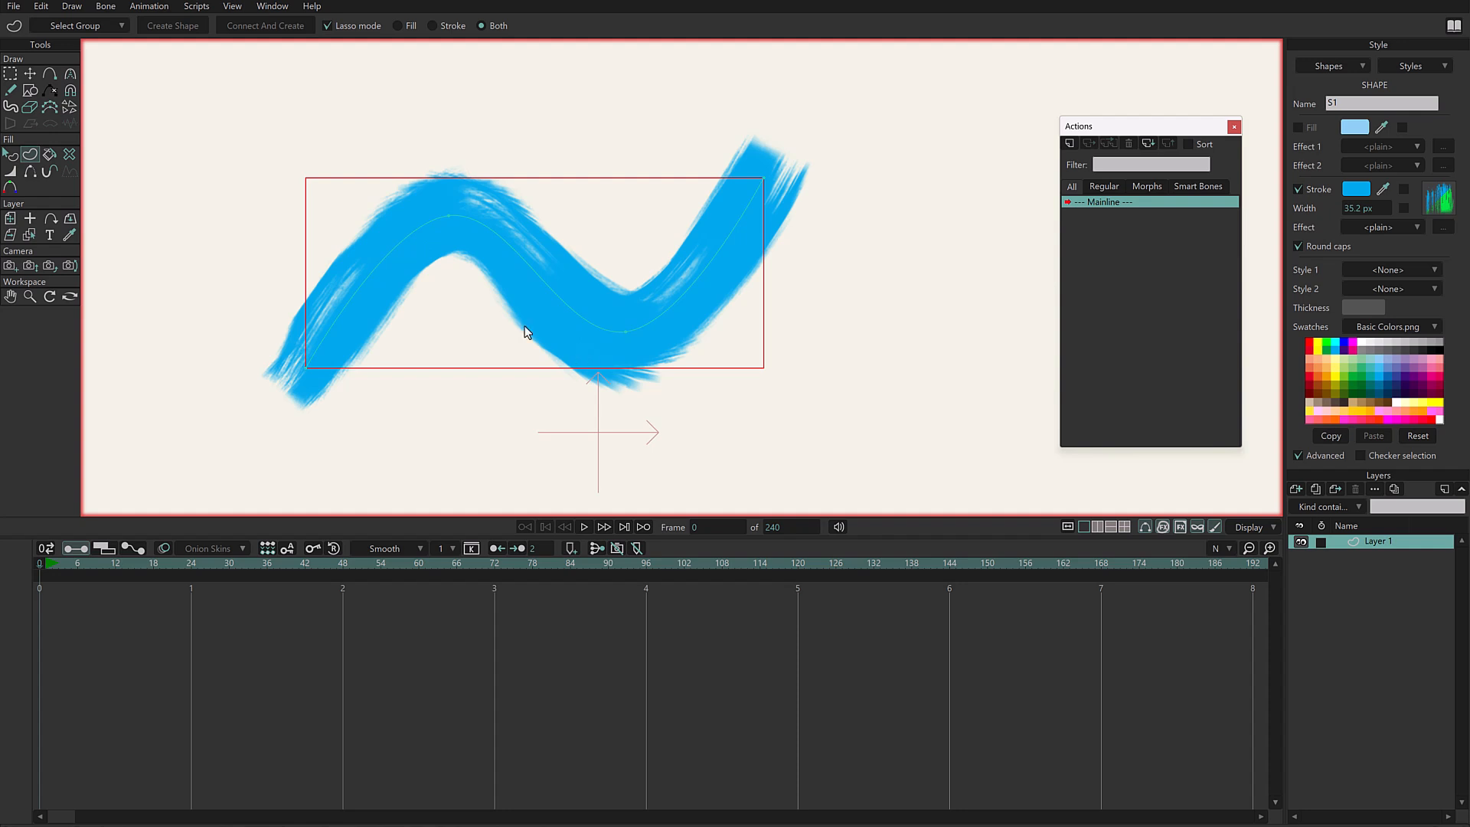
- Turn off Magnet mode for point width and reduce the opacity at both curve ends and to 30% at the valley
click(11, 175)
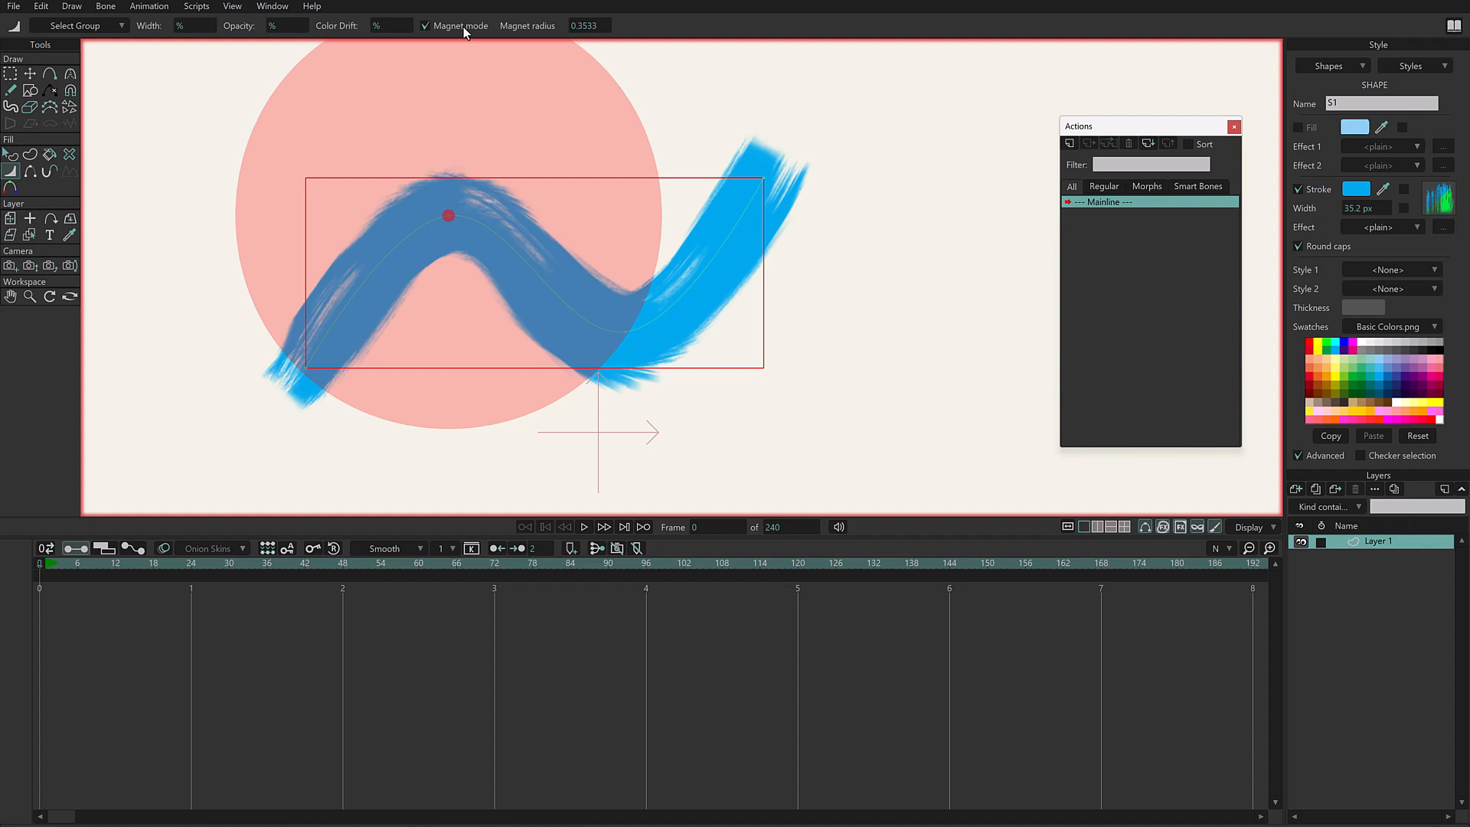
click(463, 26)
drag(305, 368, 300, 370)
drag(641, 343, 633, 341)
drag(801, 171, 804, 170)
drag(637, 320, 629, 329)
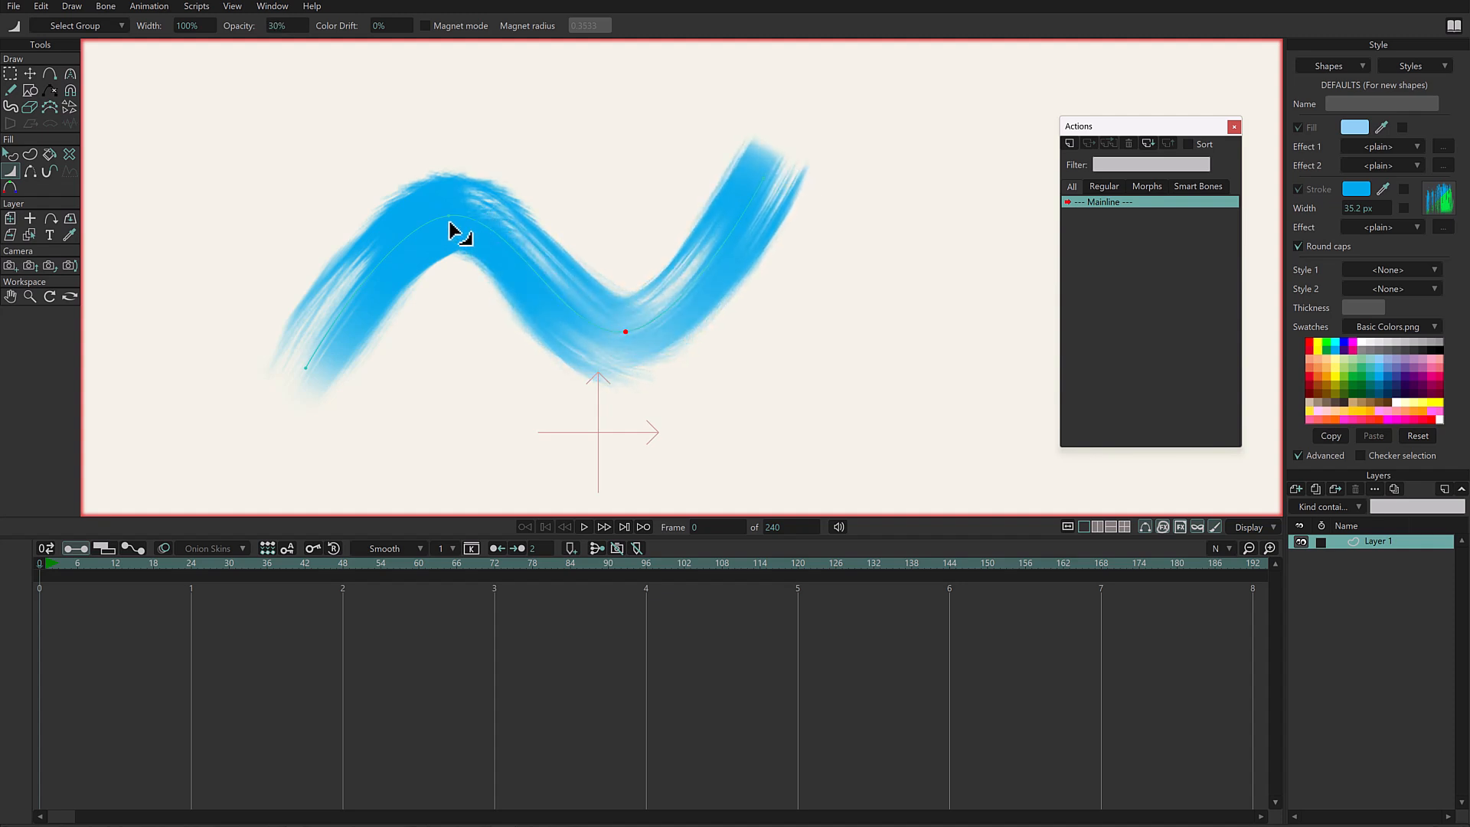
- Add color drift at the curve's peak, valley (14%) and right end, shift the right end point slightly and preview the playback
click(452, 221)
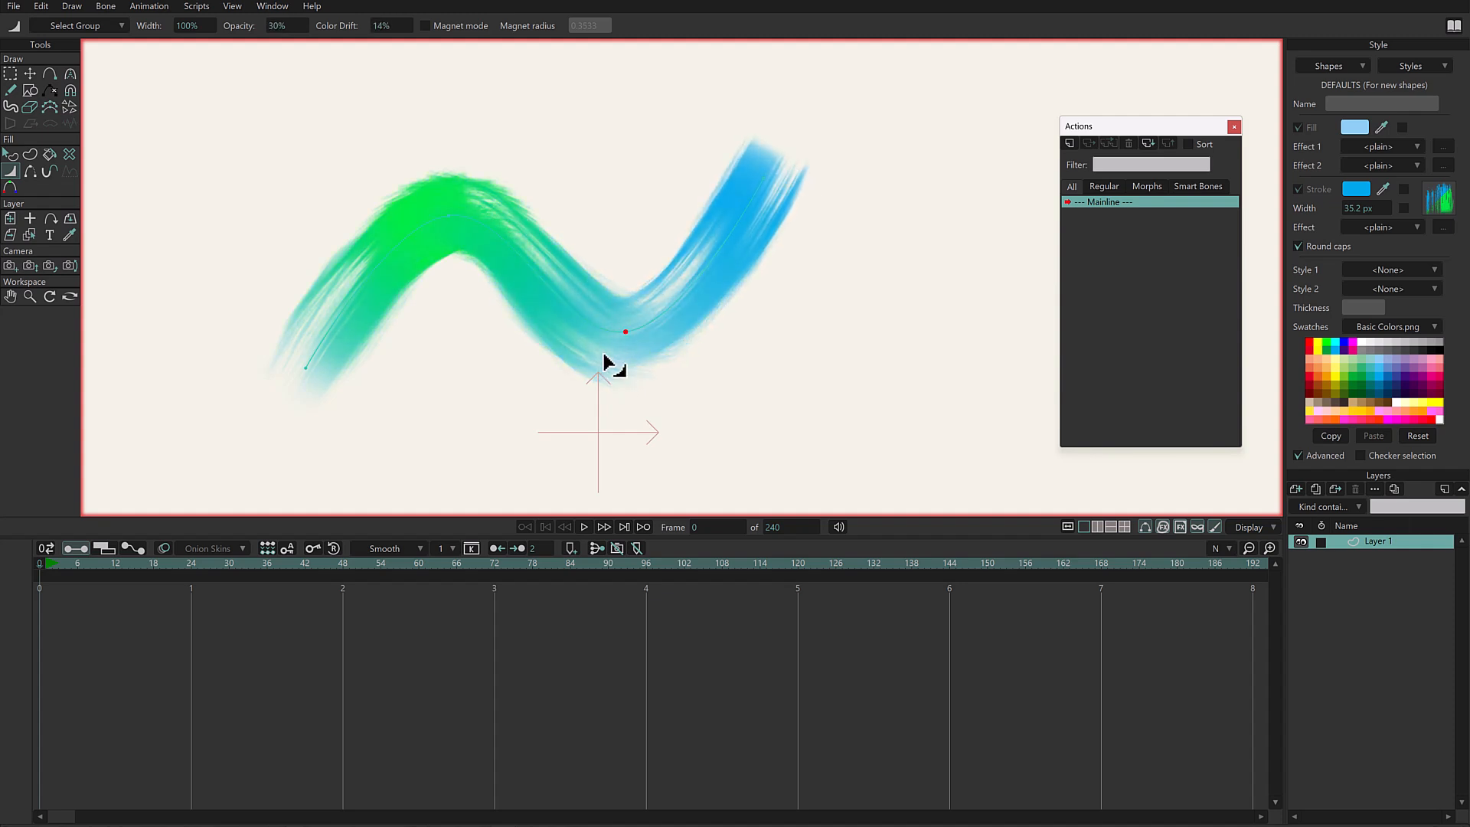
drag(767, 173, 801, 161)
key(t)
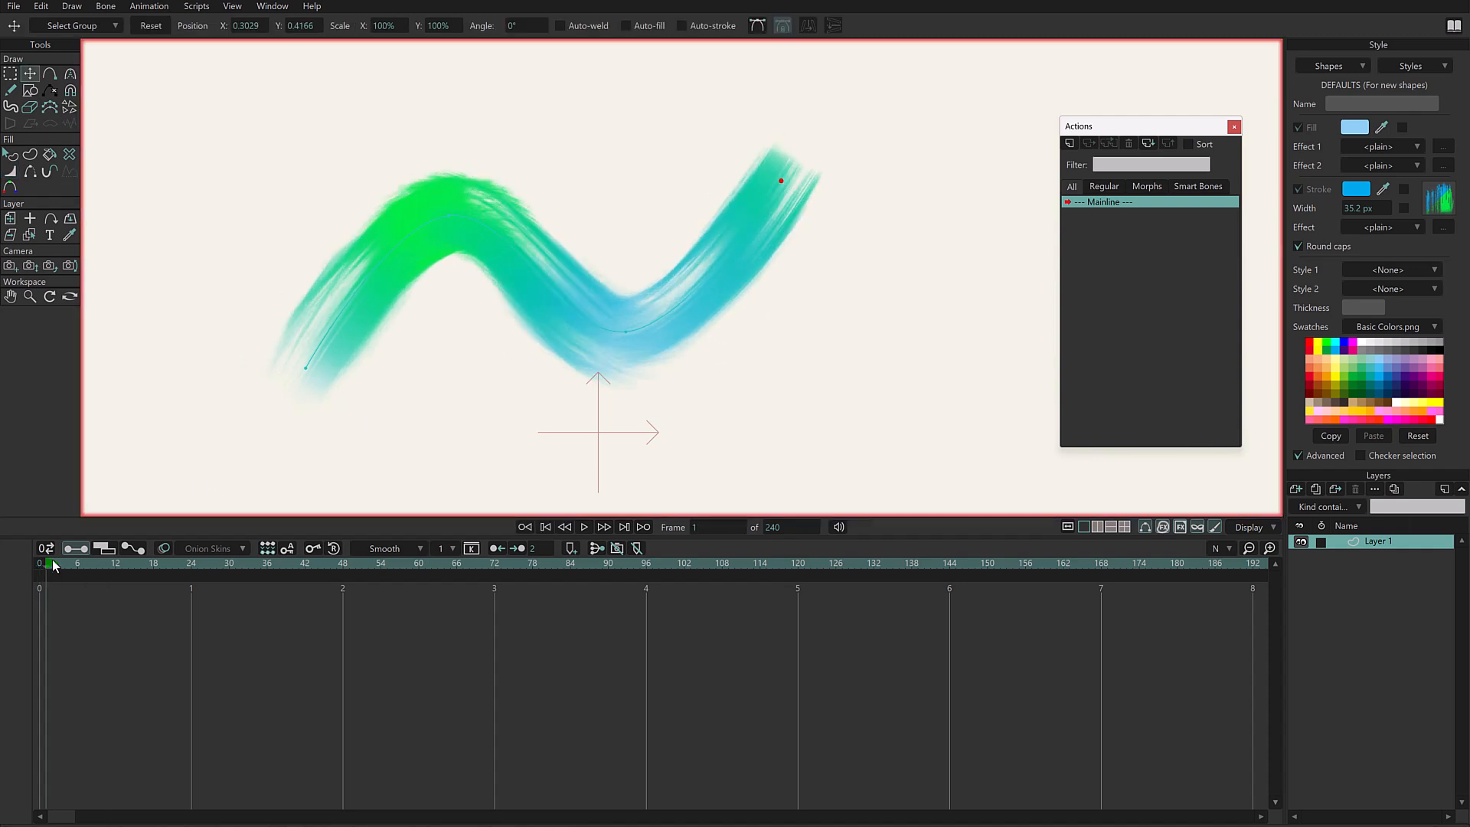
key(space)
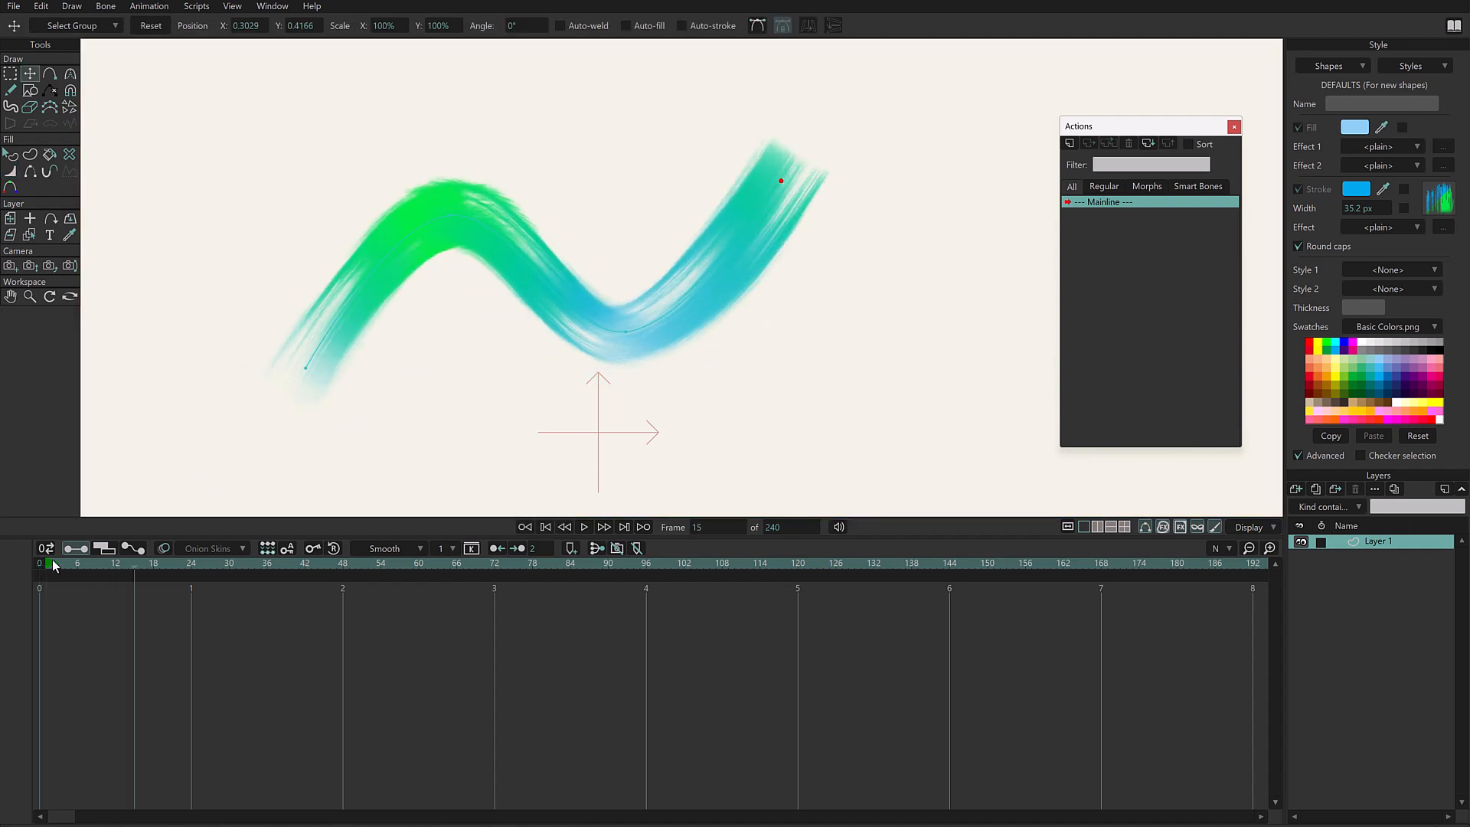
drag(52, 559, 4, 608)
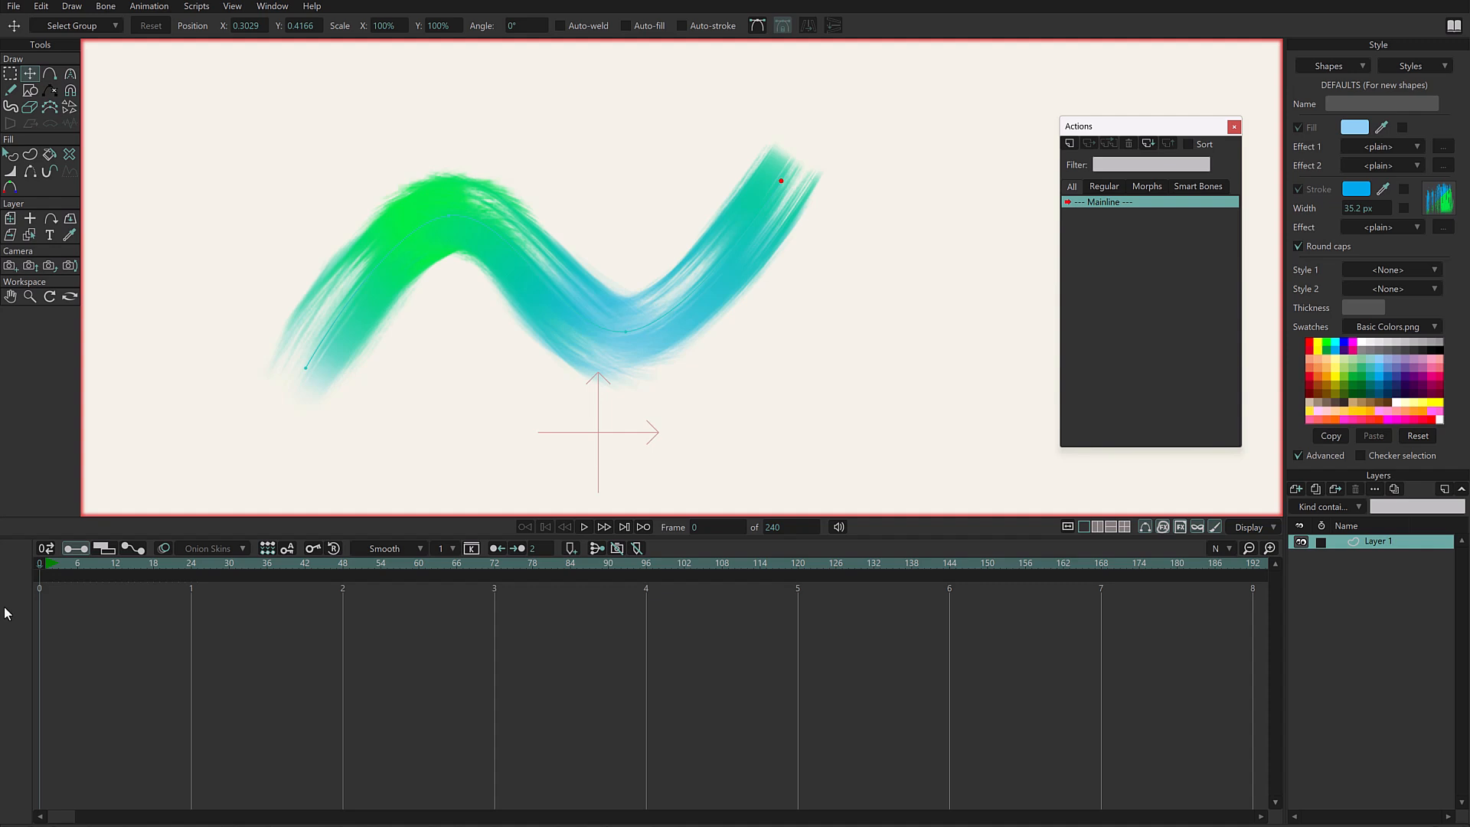
- Draw a large unfilled circle beside the wavy stroke with the oval shape, Auto-stroke on and Auto-fill off
click(30, 90)
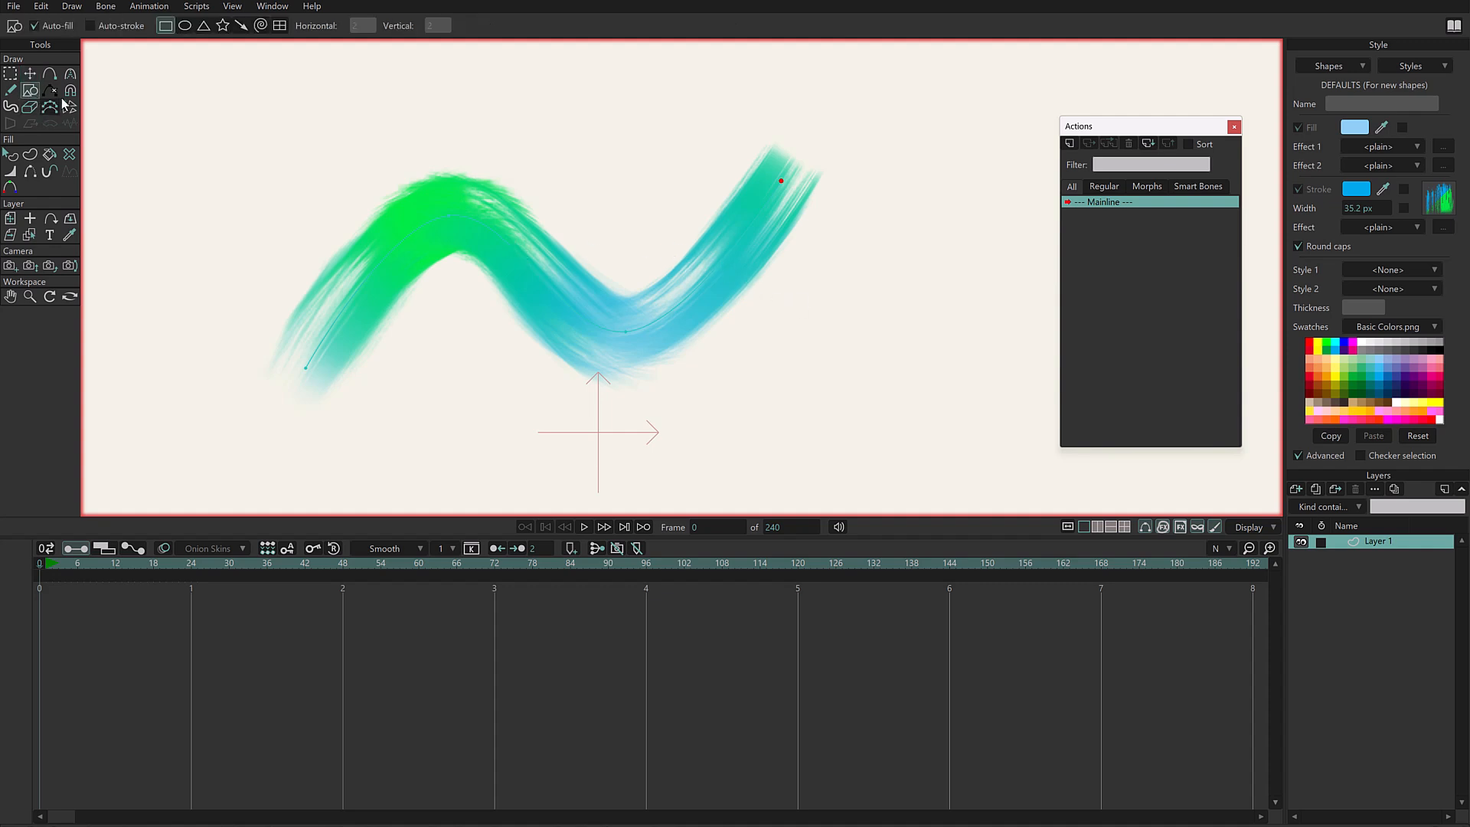
drag(253, 61, 179, 50)
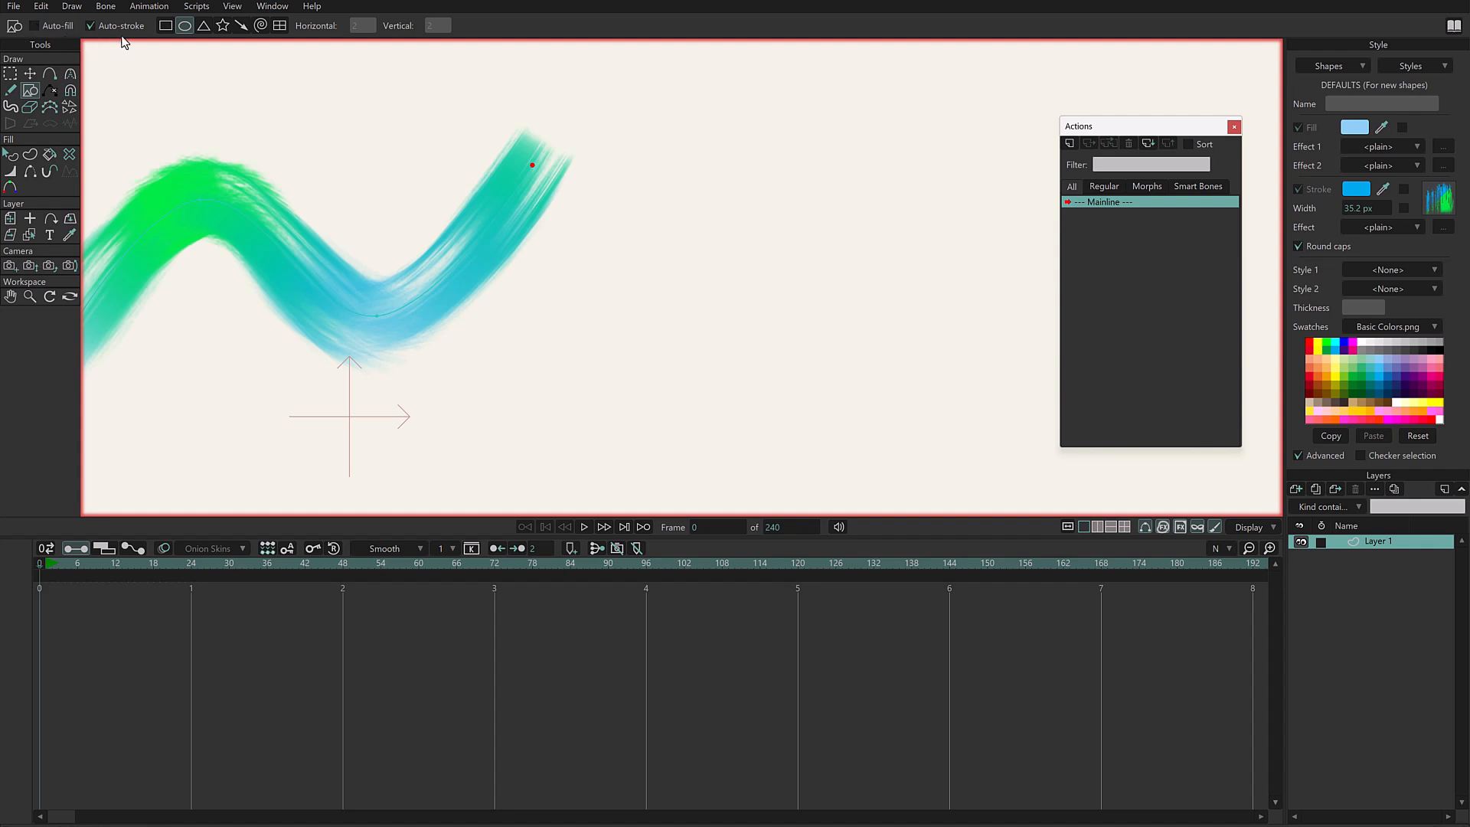
mouse_move(674, 135)
mouse_down()
mouse_move(890, 431)
mouse_move(964, 428)
mouse_up()
- Set color drift to 100% at the circle's right point and opacity to 0% at its top and left points
key(w)
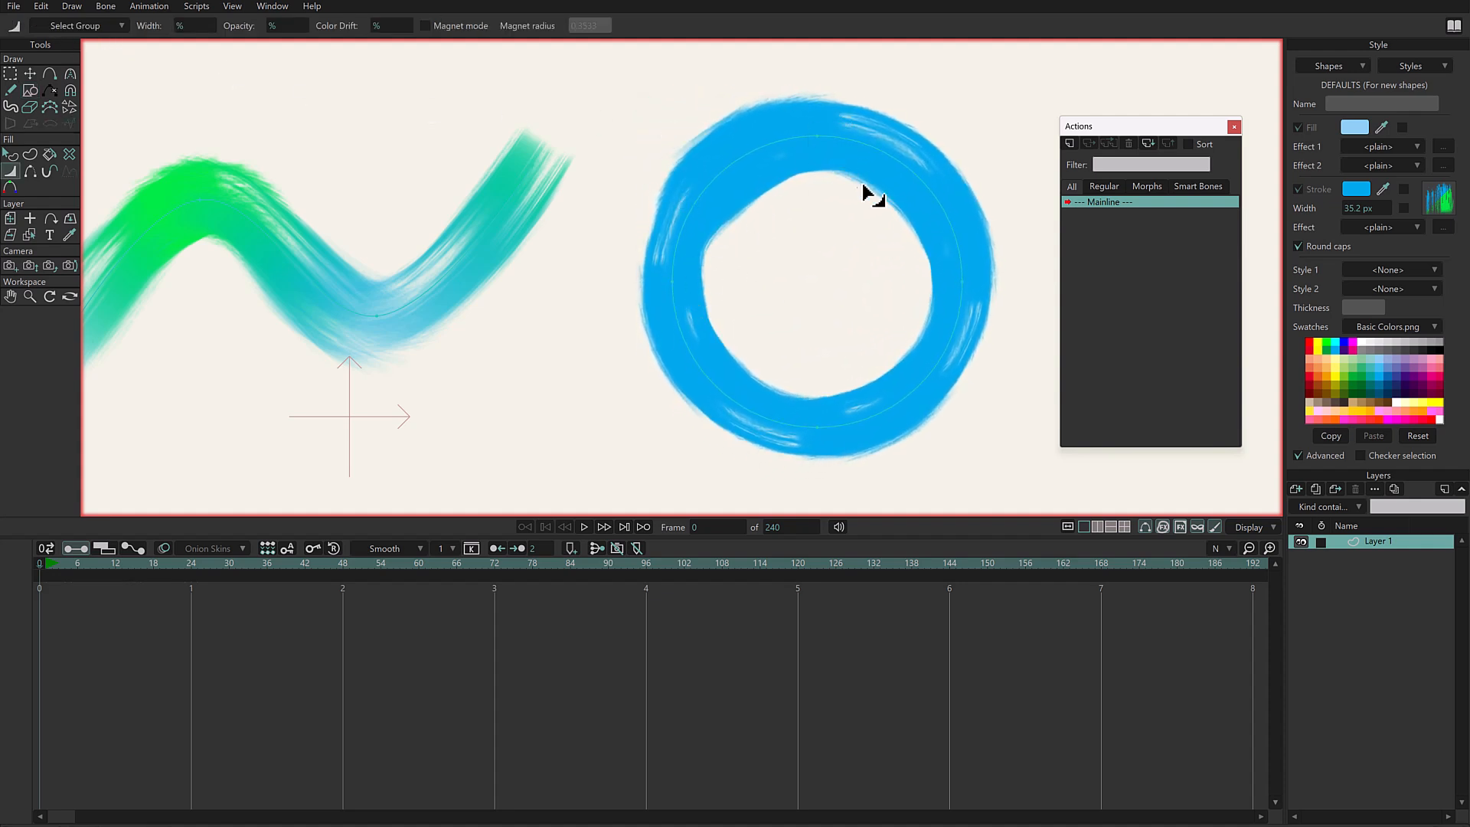
click(966, 285)
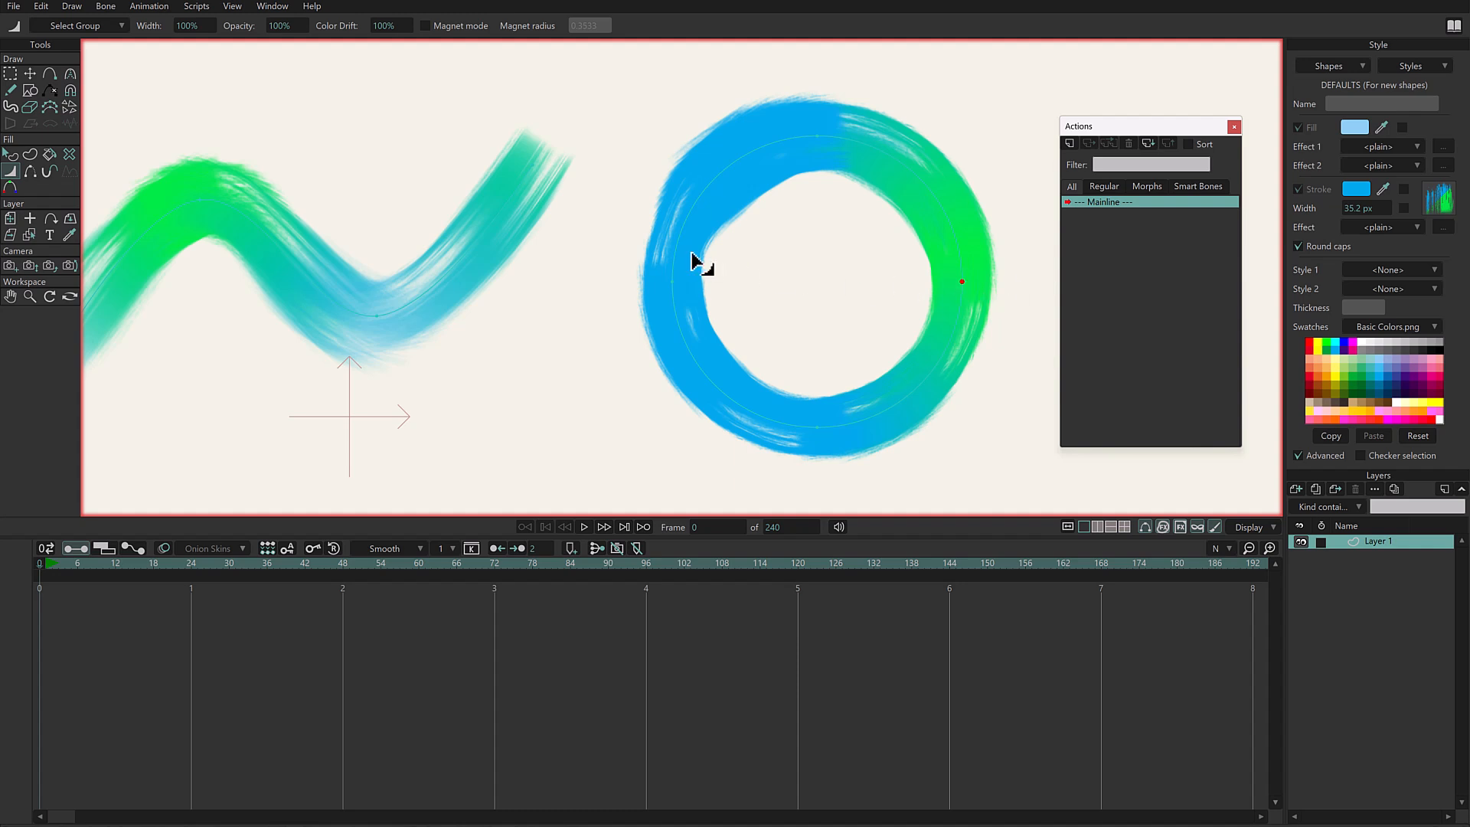
click(818, 136)
alt+click(821, 137)
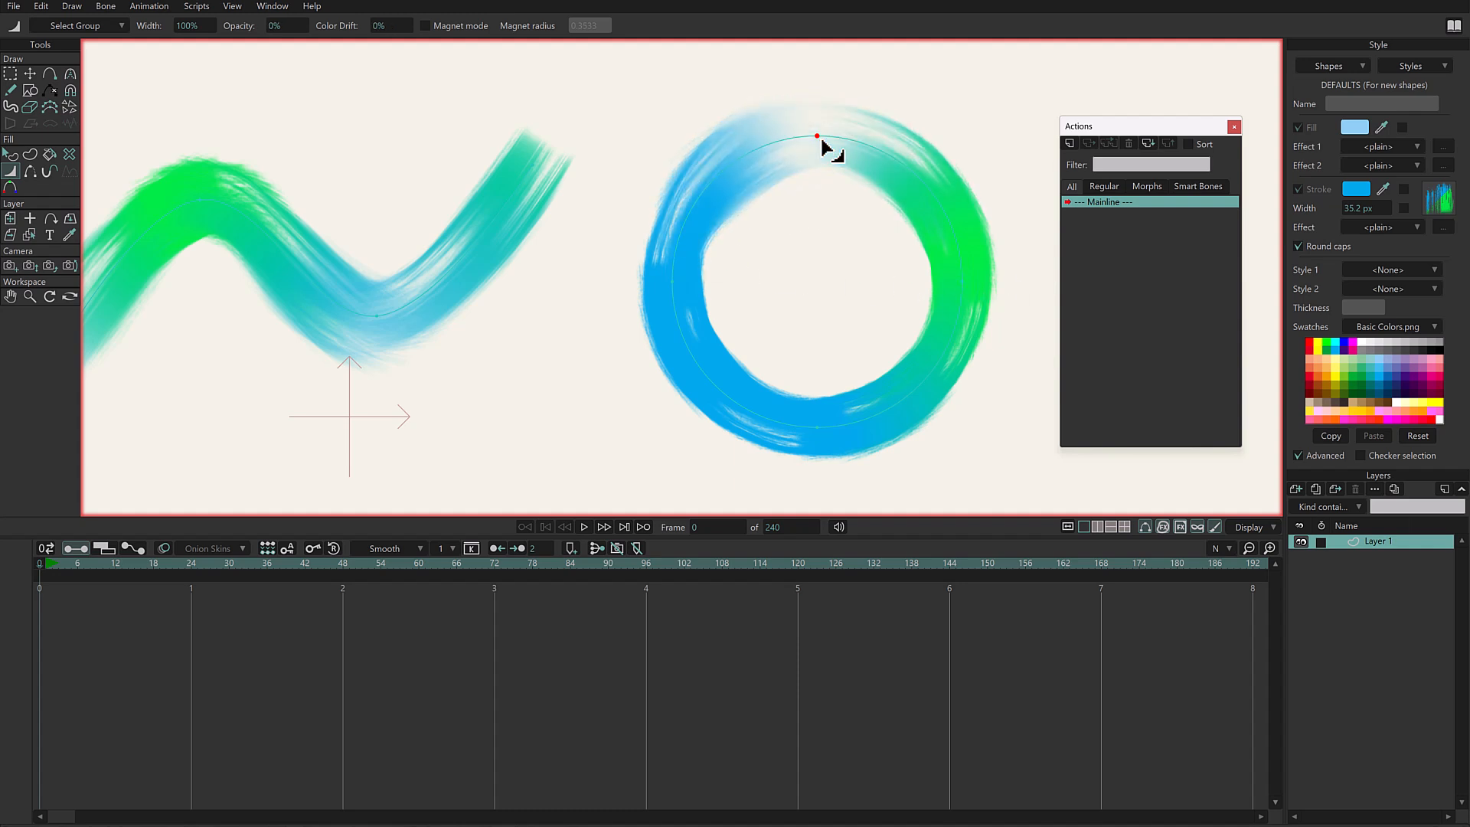
alt+click(675, 280)
click(818, 439)
click(960, 287)
- Restore the opacity of the circle's top and left points to 100%
drag(845, 339, 684, 351)
scroll(965, 288, down, 2)
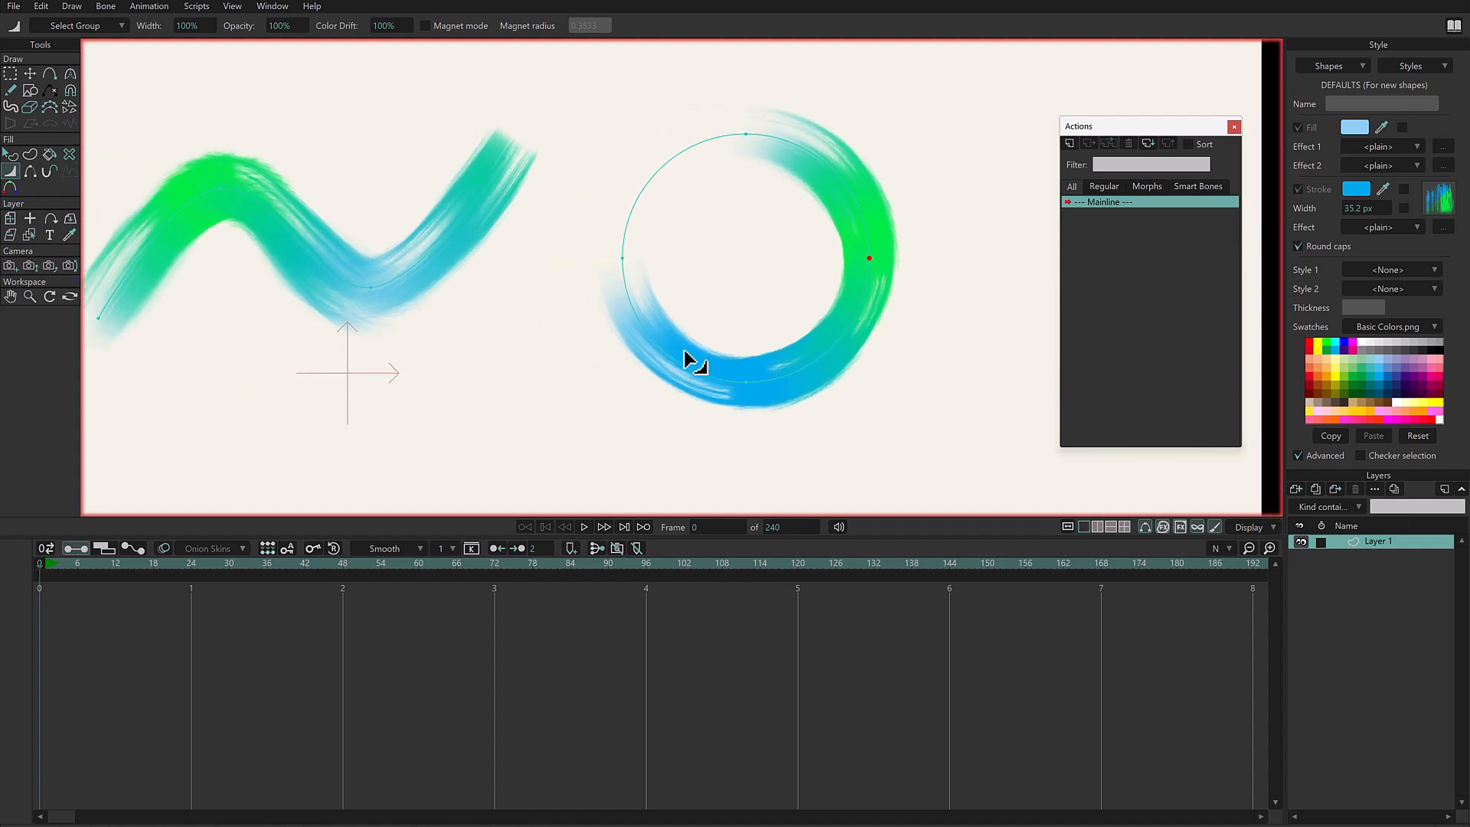
drag(684, 350, 658, 379)
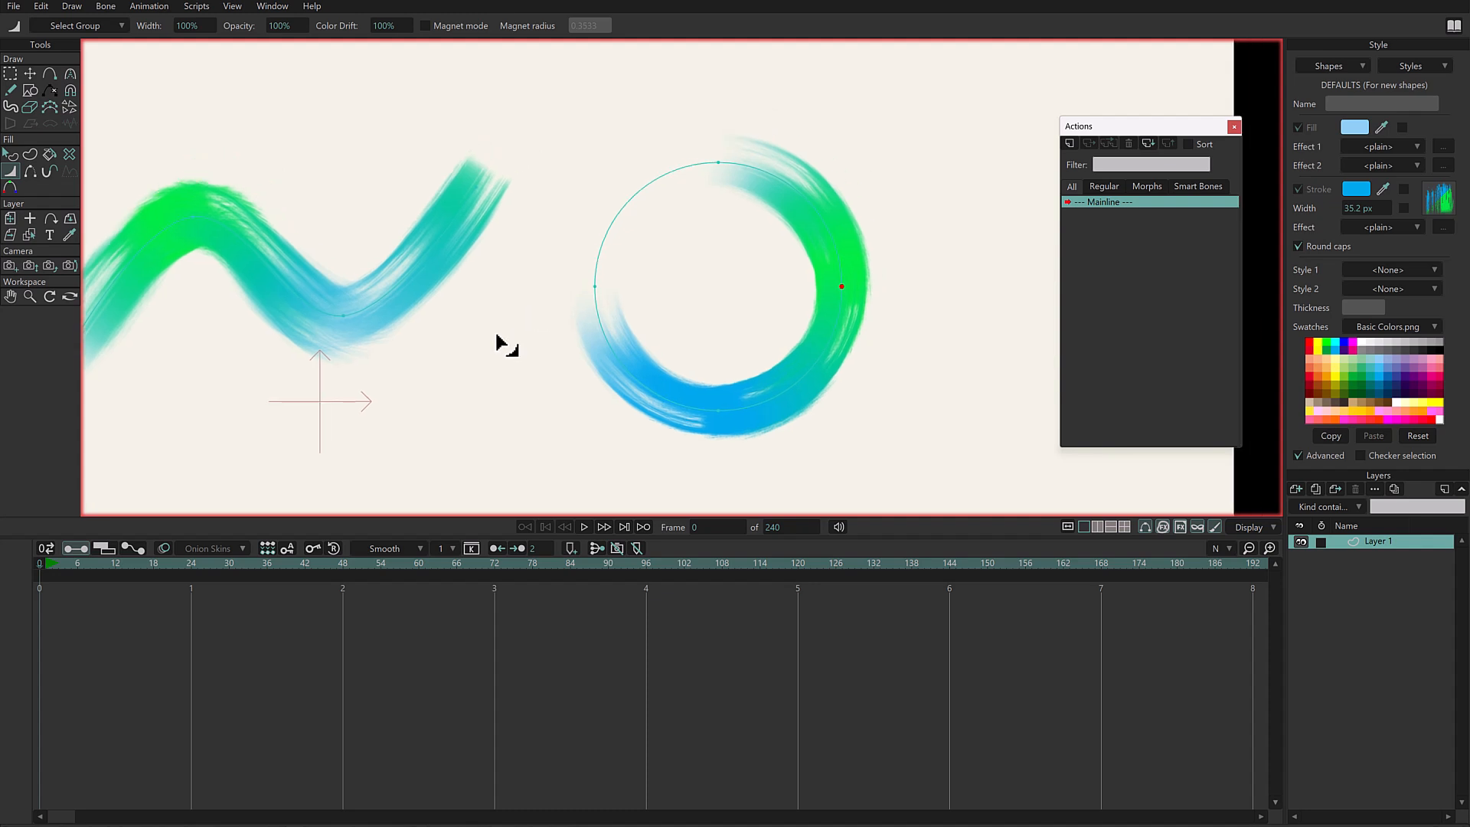
scroll(817, 148, up, 2)
drag(720, 159, 690, 162)
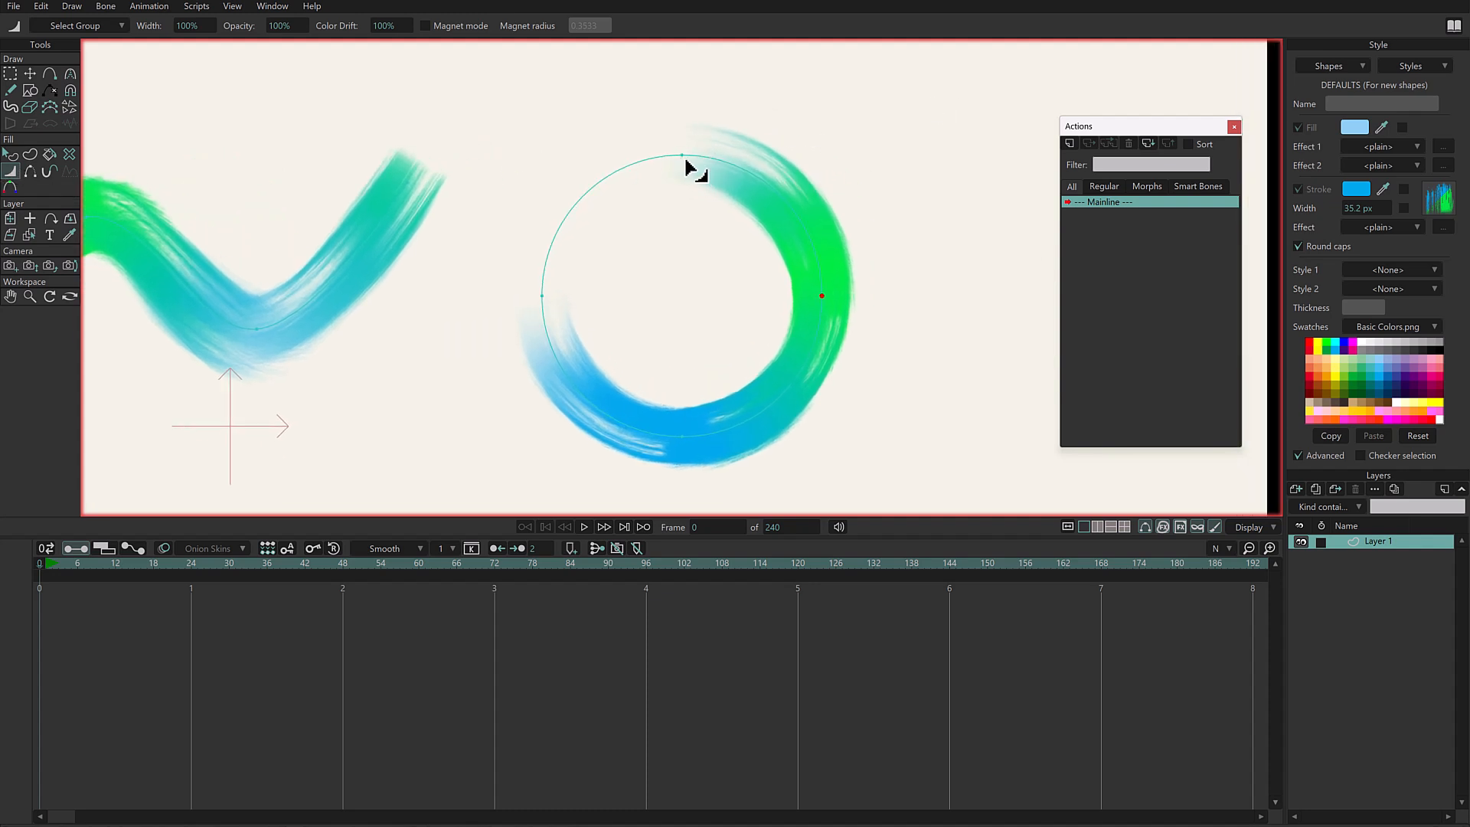
click(681, 155)
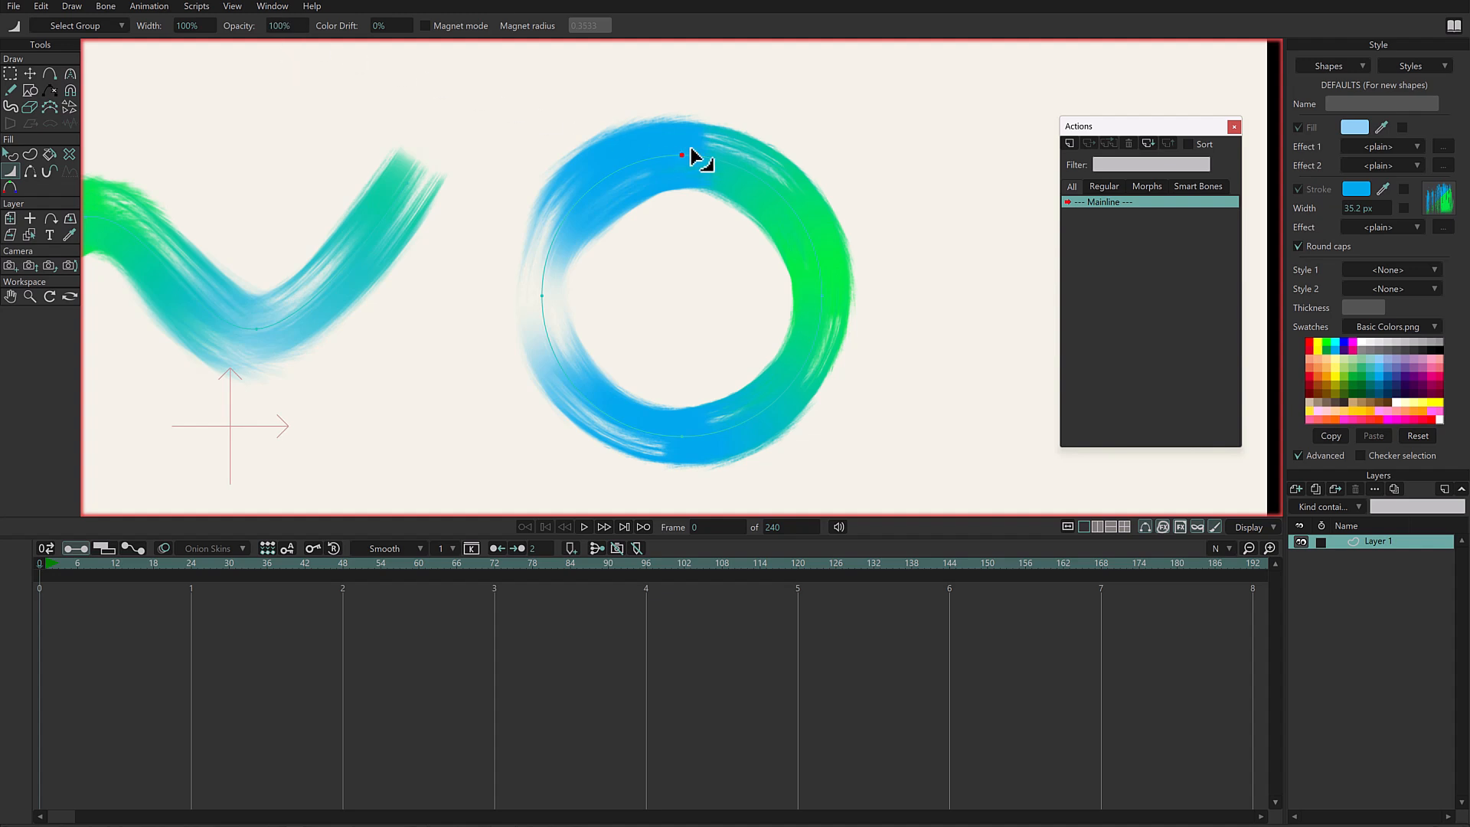
click(682, 156)
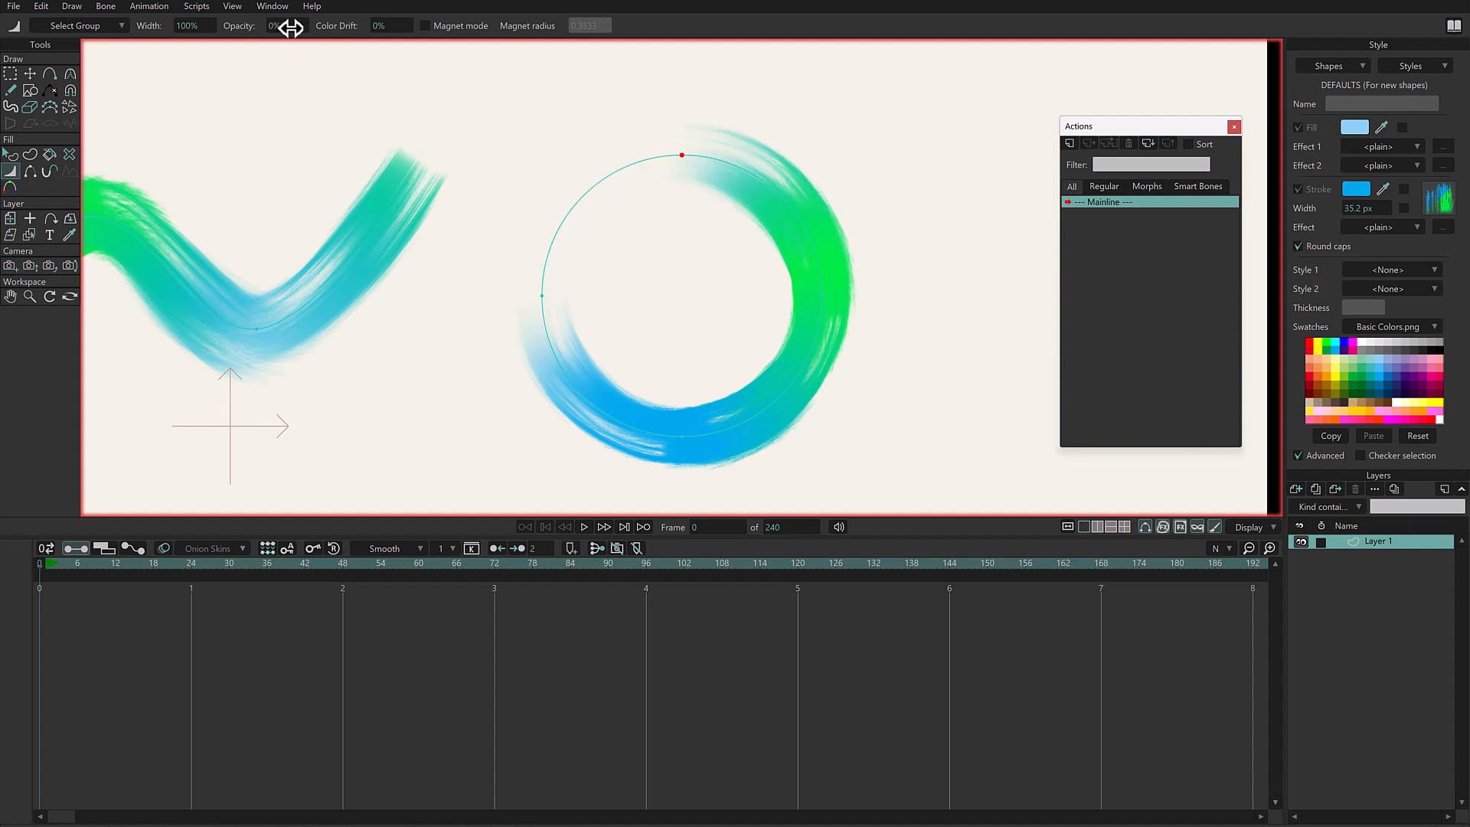
click(681, 157)
click(680, 159)
click(680, 158)
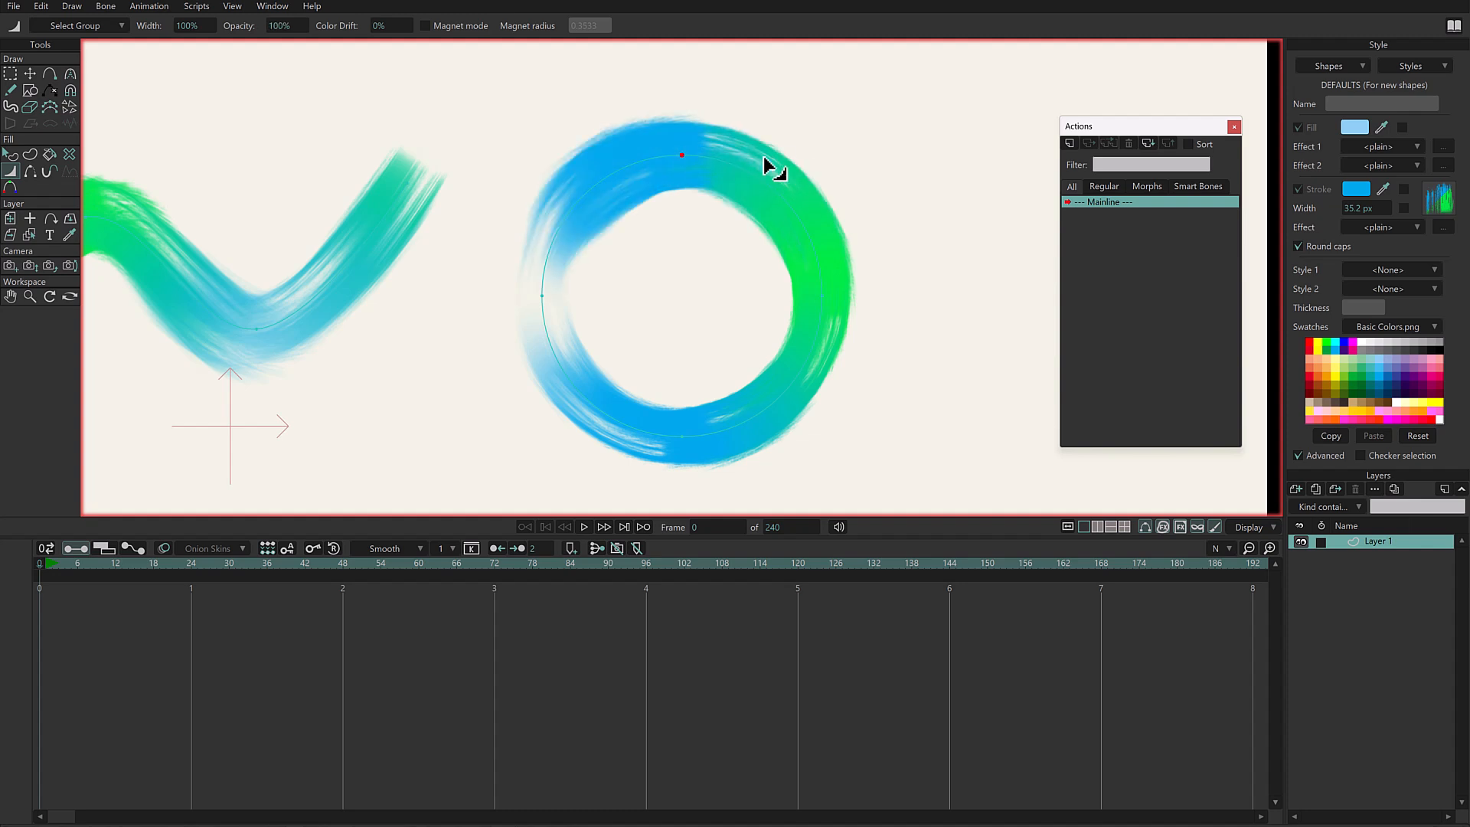
click(543, 296)
- At frame 21, reduce the opacity of the circle's top and left points to 0%
drag(108, 565, 173, 567)
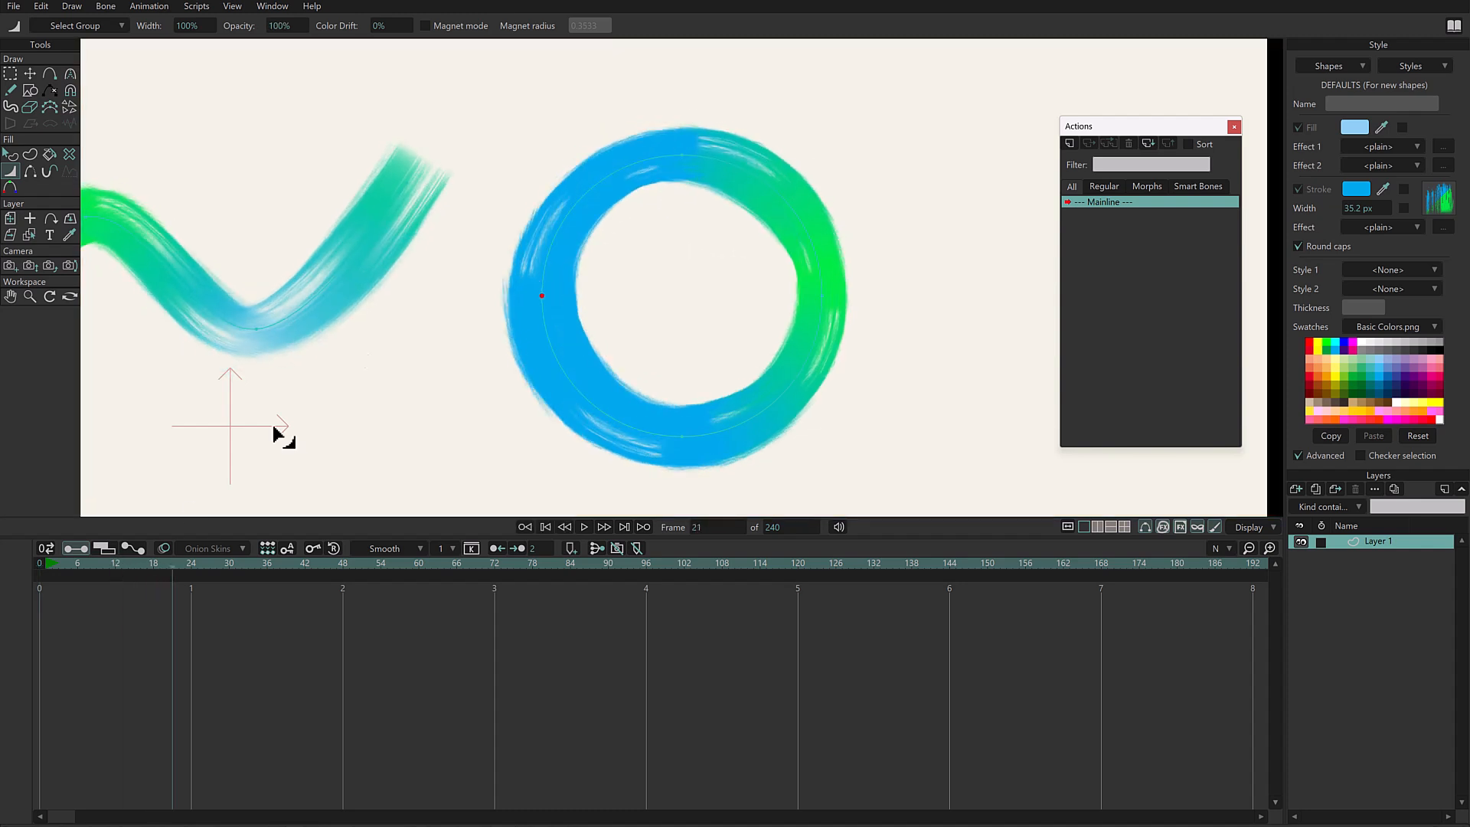
click(682, 156)
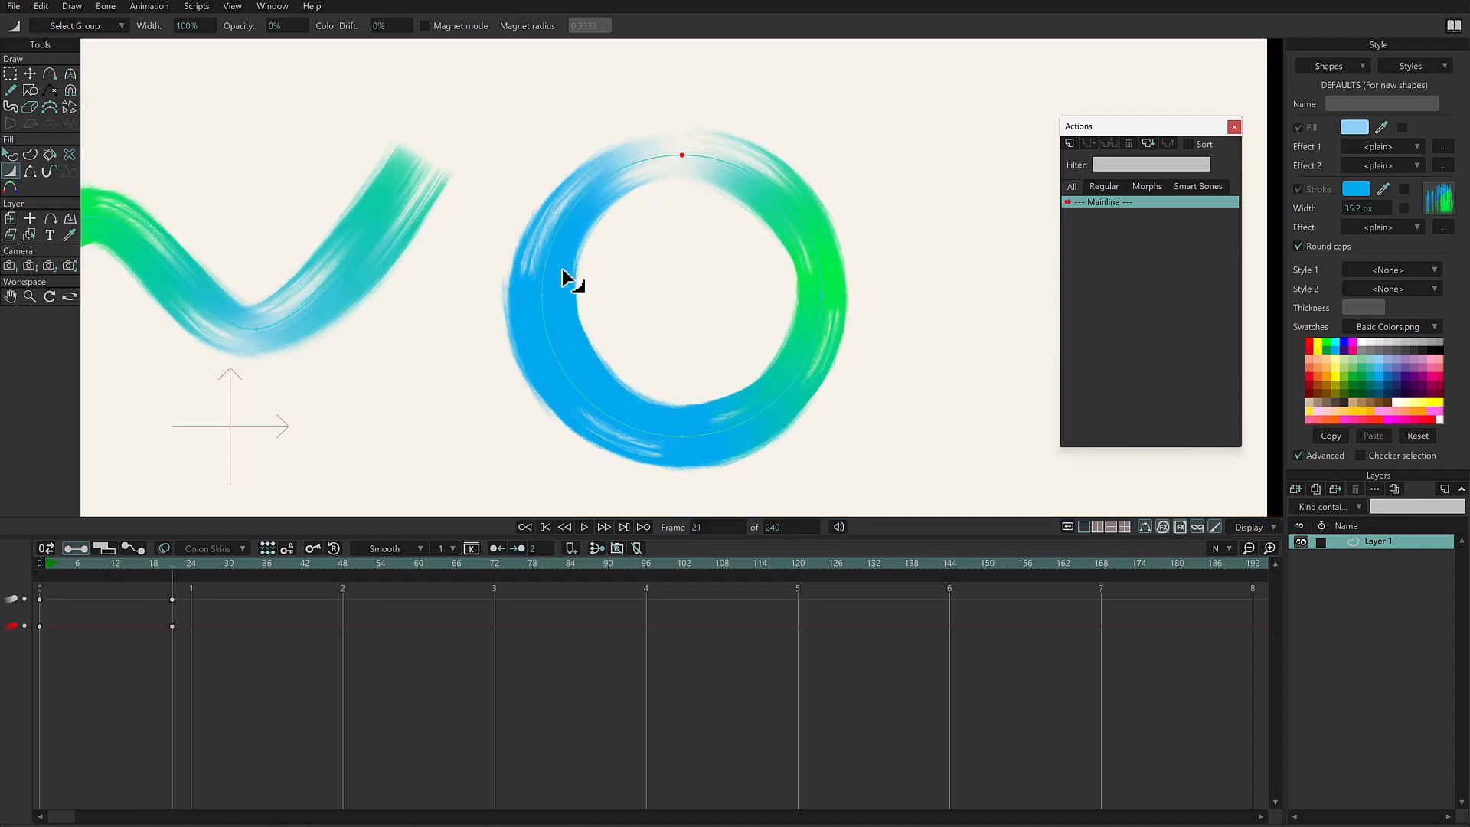
click(545, 294)
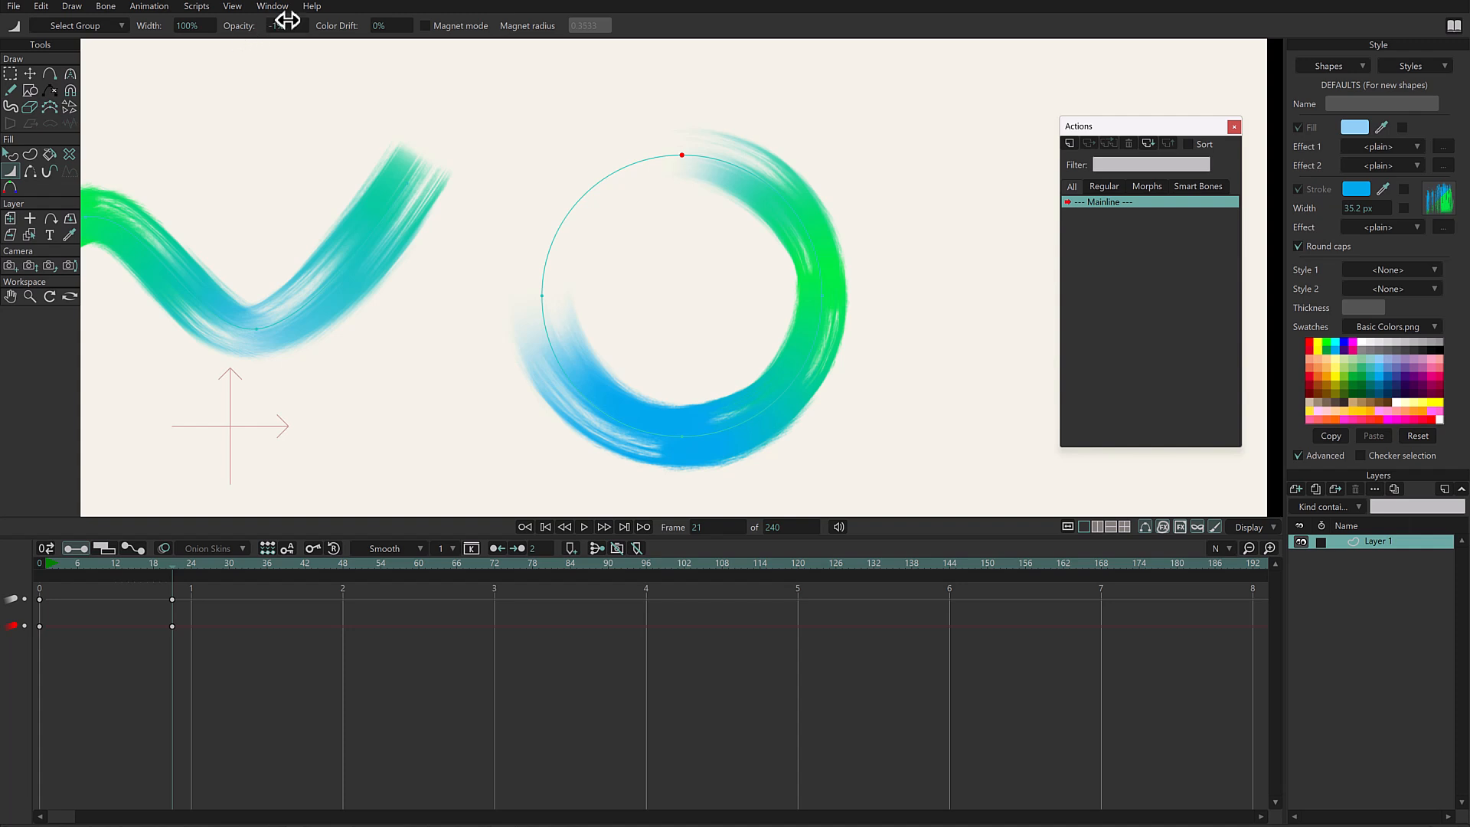
- Try negative opacity on the circle's top point, ending at -112%, and raise the right point's opacity to 185%
drag(291, 27, 203, 39)
mouse_move(301, 29)
mouse_down()
mouse_move(216, 50)
mouse_move(274, 29)
mouse_move(230, 46)
mouse_up()
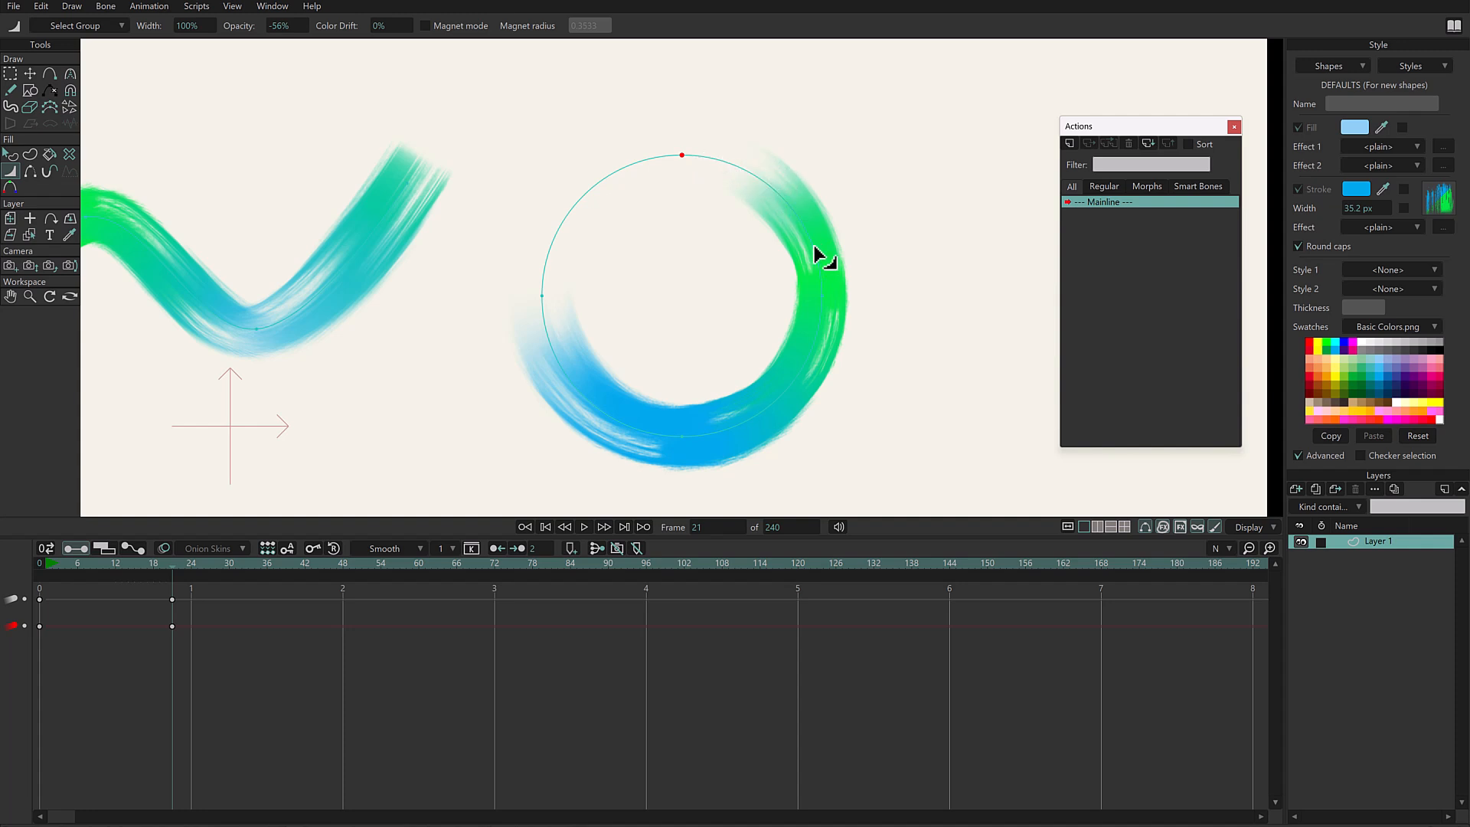
drag(288, 26, 174, 74)
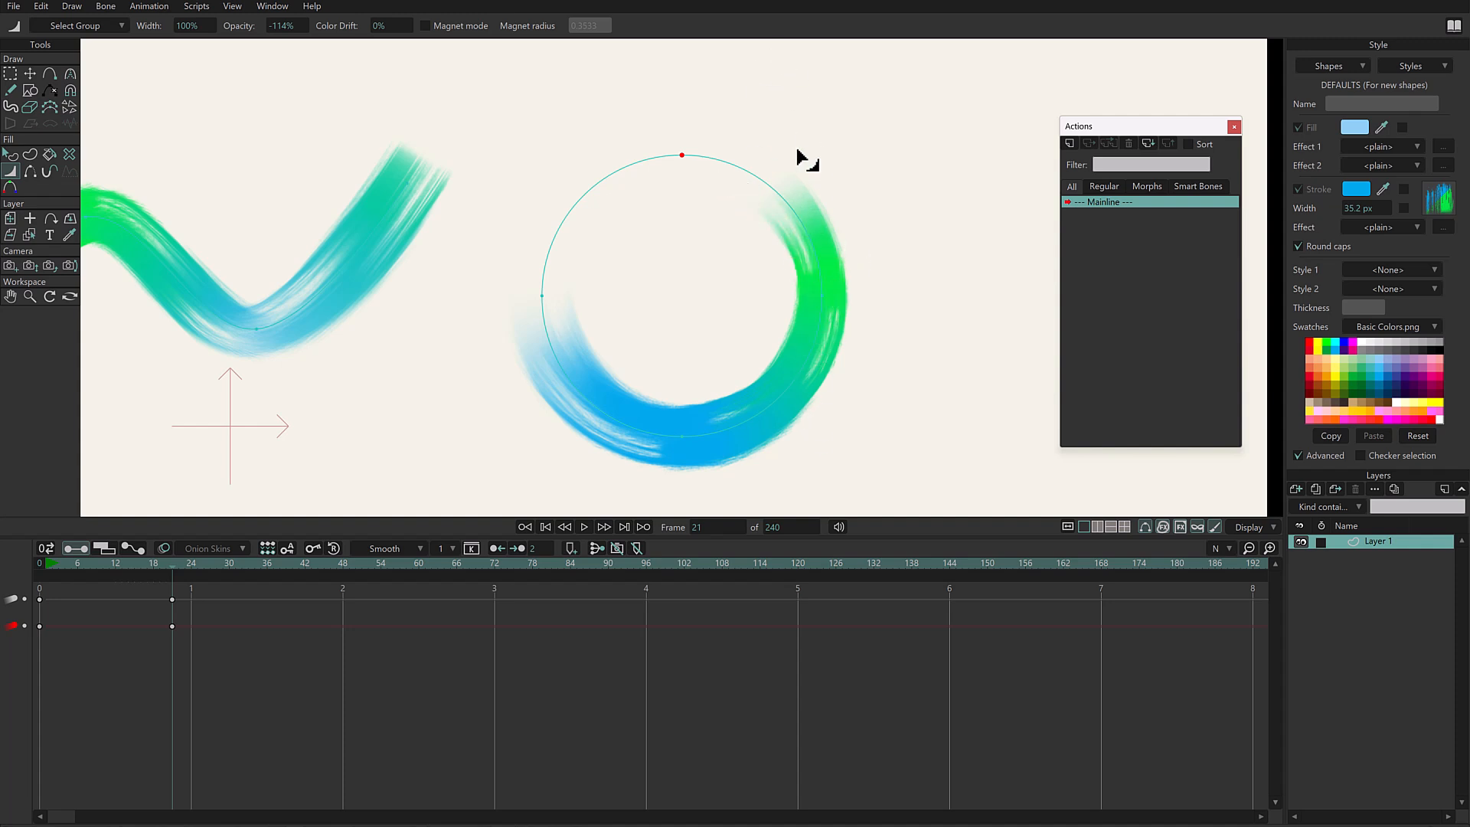
key(ctrl+z)
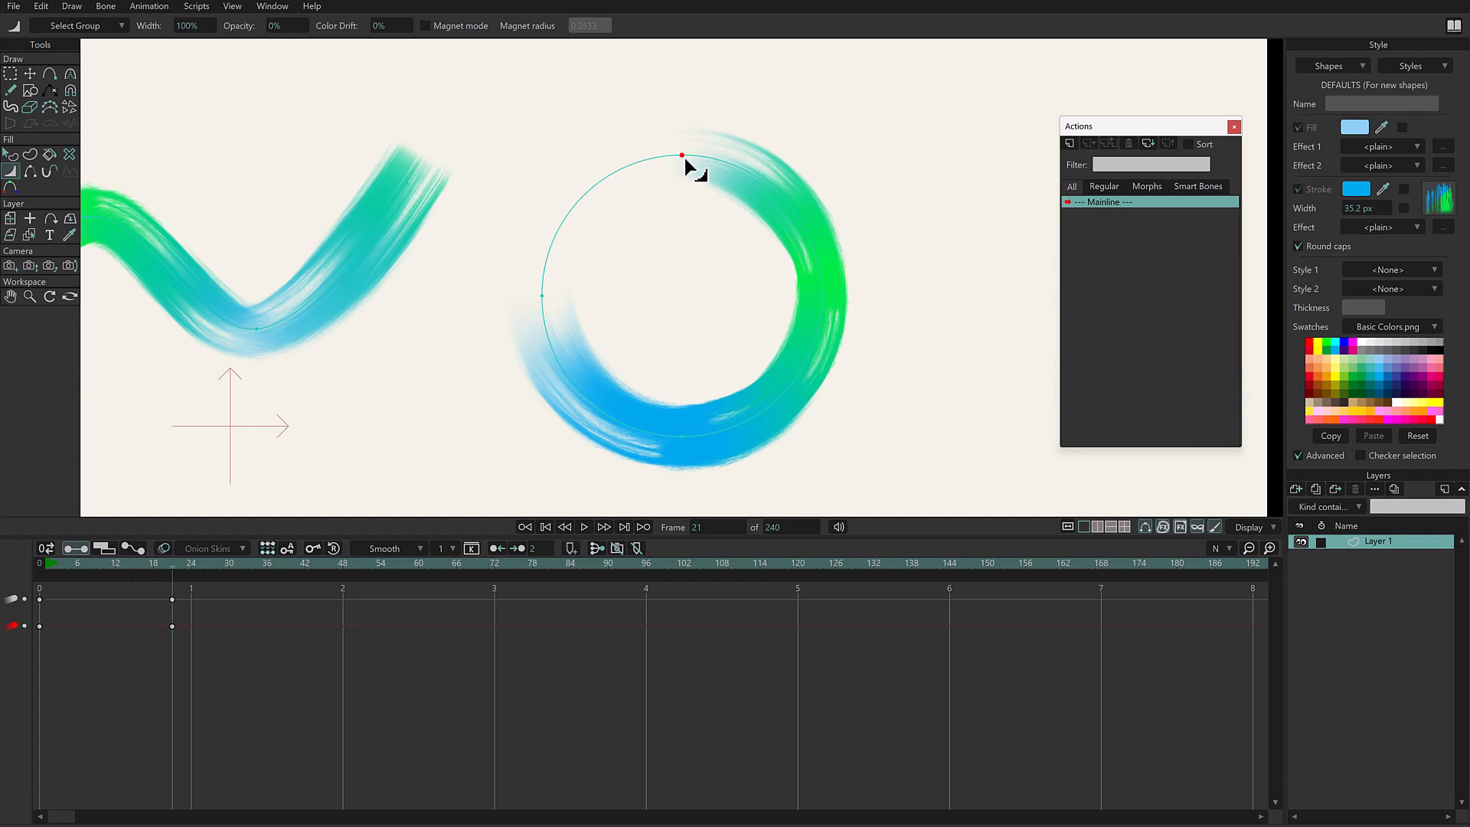
mouse_move(280, 29)
mouse_down()
mouse_move(255, 35)
mouse_move(295, 27)
mouse_move(214, 56)
mouse_move(289, 26)
mouse_up()
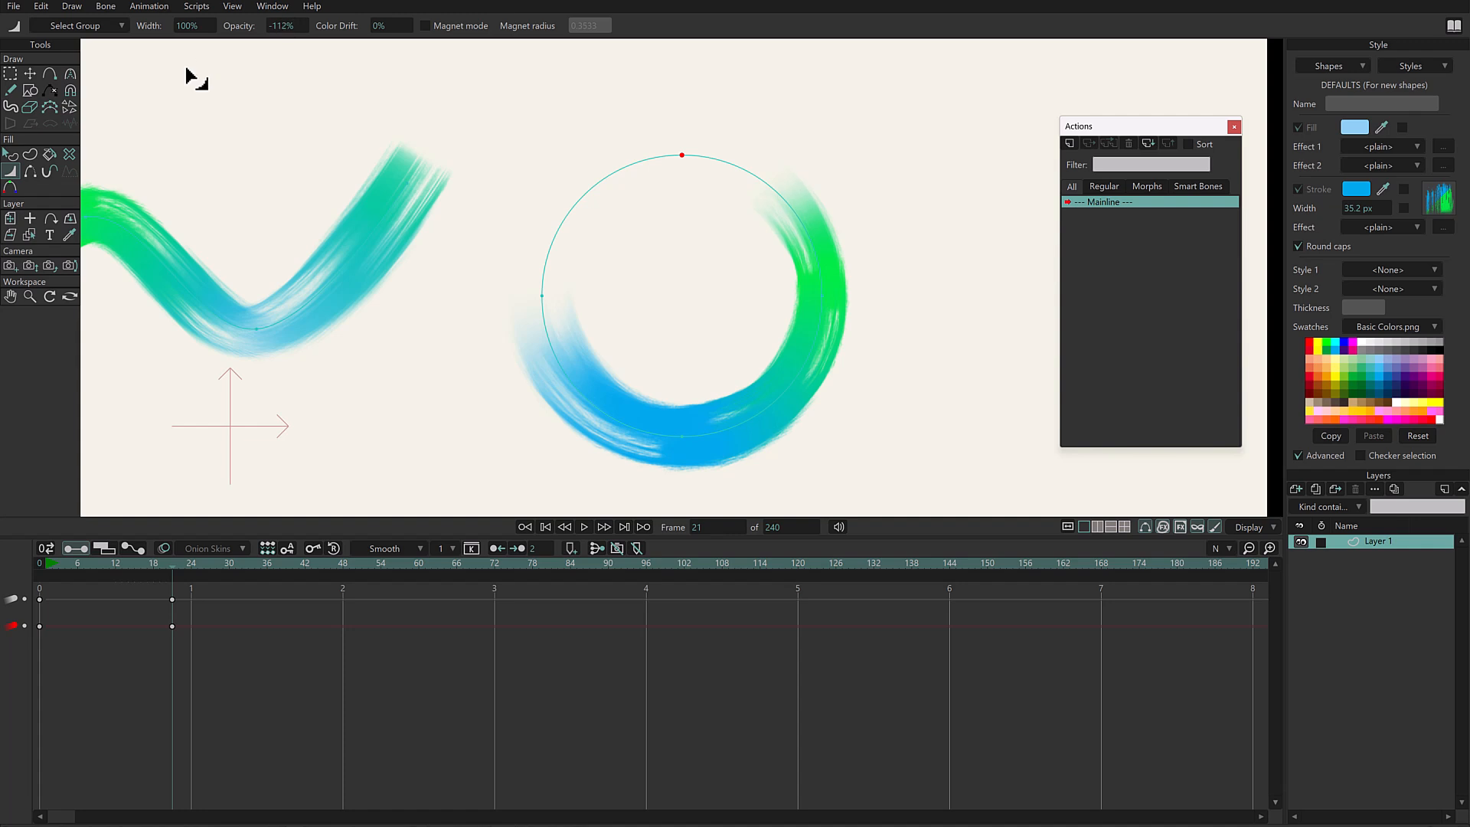
click(822, 297)
drag(288, 26, 737, 118)
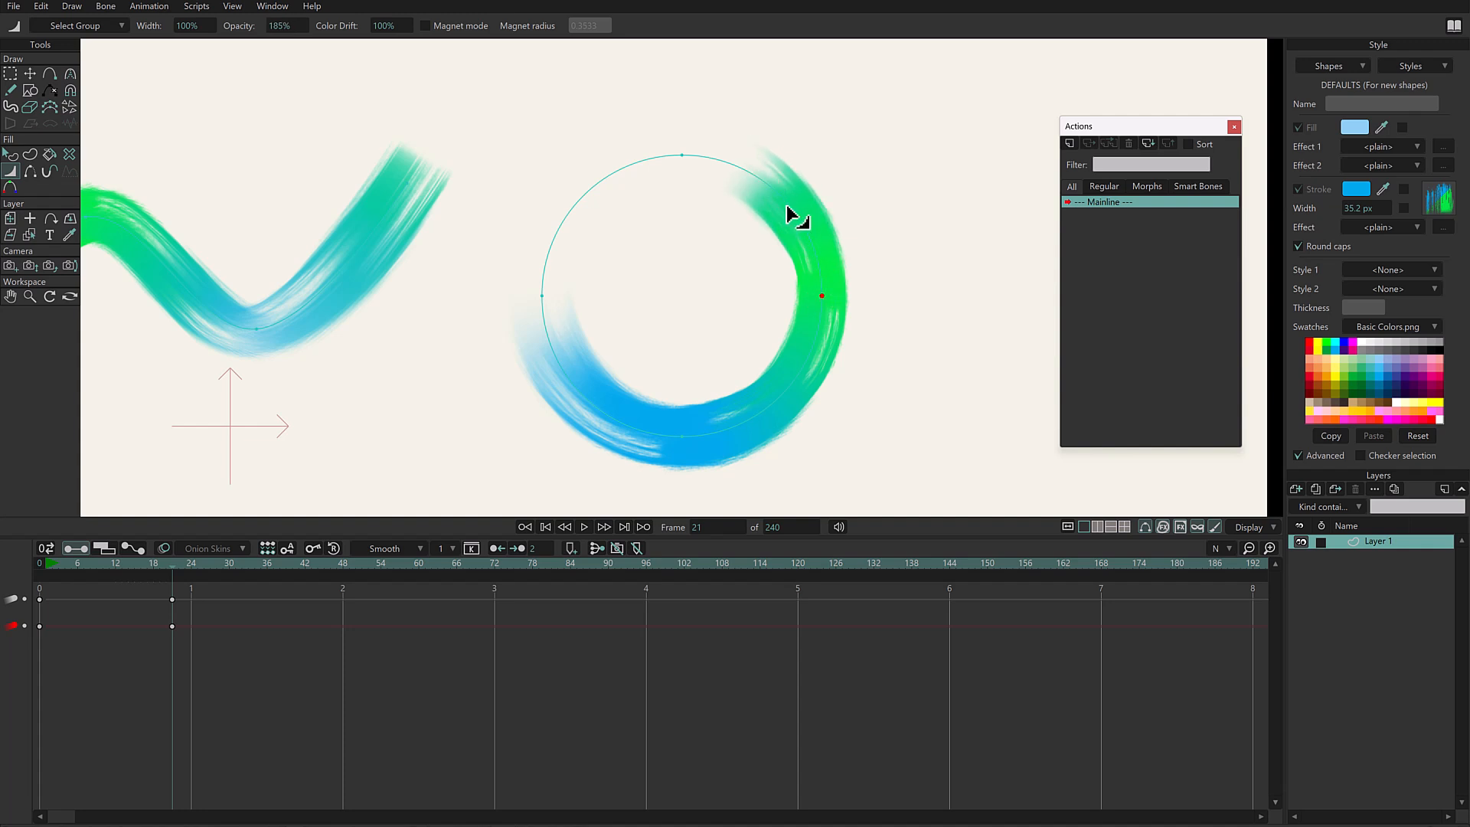
- At frame 34, set the opacity of the circle's top point to -150%
mouse_move(167, 563)
mouse_down()
mouse_move(42, 564)
mouse_move(210, 563)
mouse_up()
key(Right)
key(Right)
key(Right)
key(Right)
key(Right)
key(Right)
key(Right)
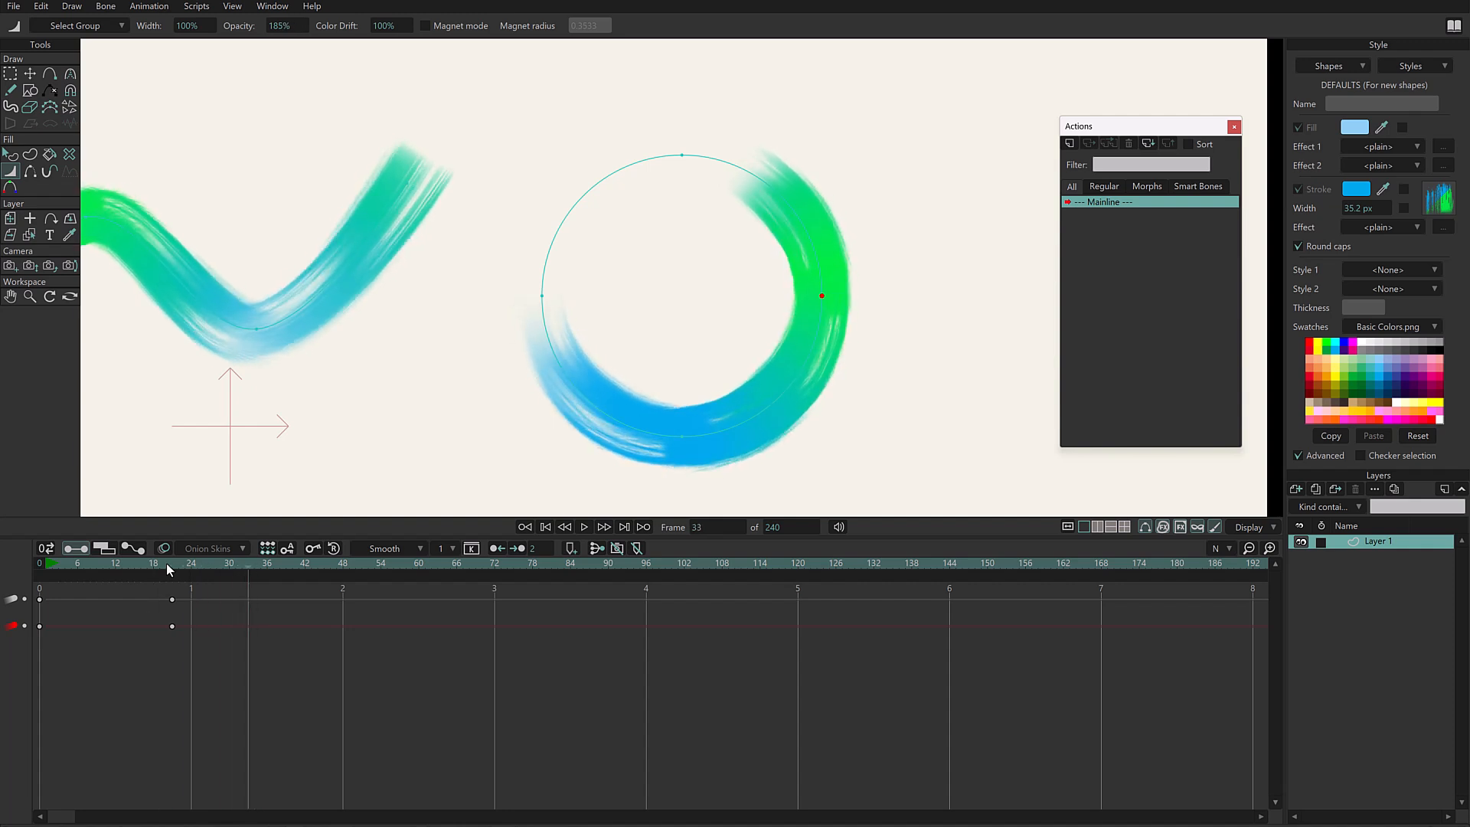
mouse_move(684, 155)
mouse_down()
mouse_move(717, 175)
mouse_move(673, 160)
mouse_up()
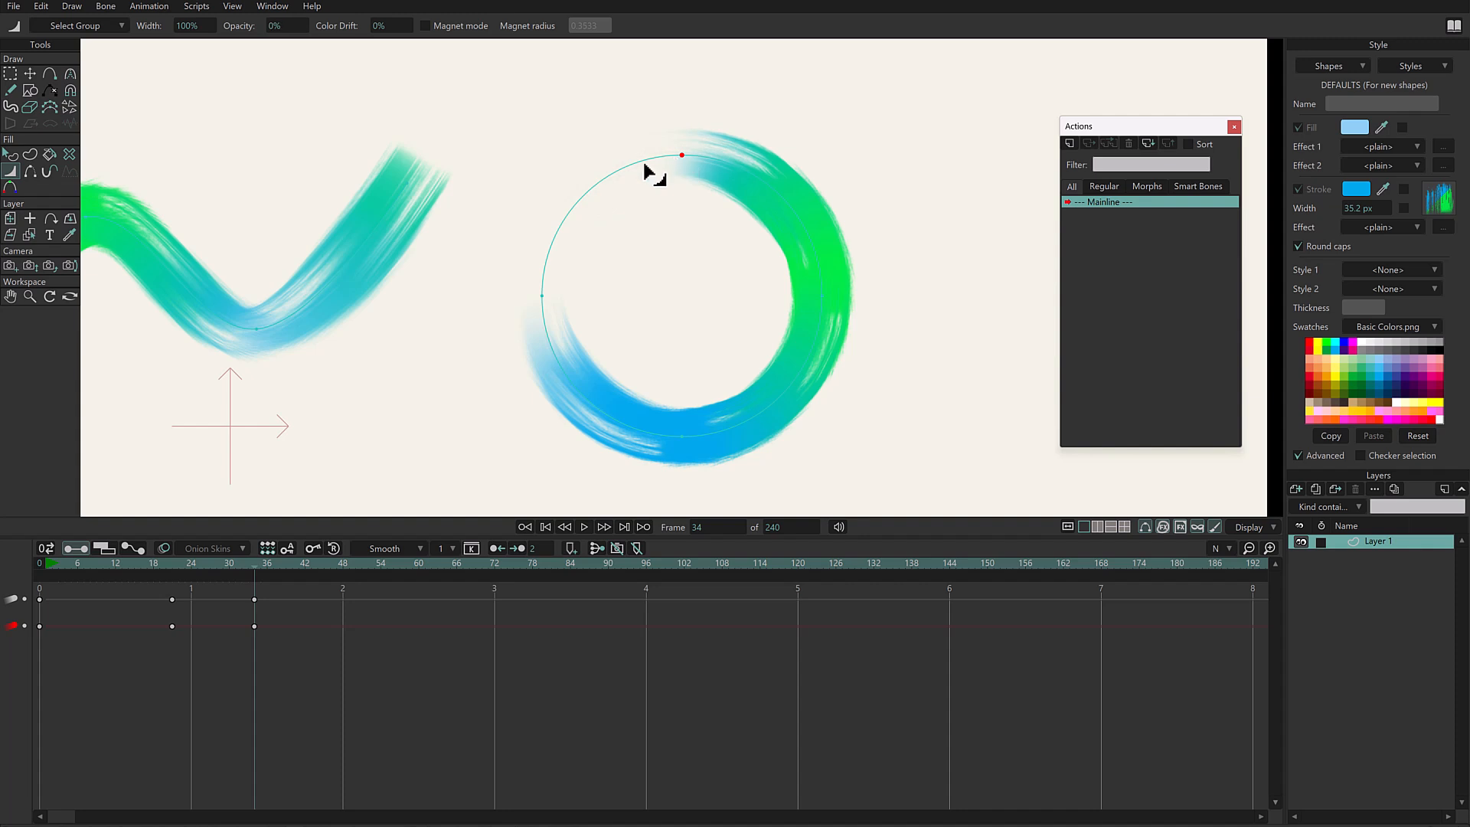
mouse_move(289, 29)
mouse_down()
mouse_move(246, 46)
mouse_move(269, 43)
mouse_up()
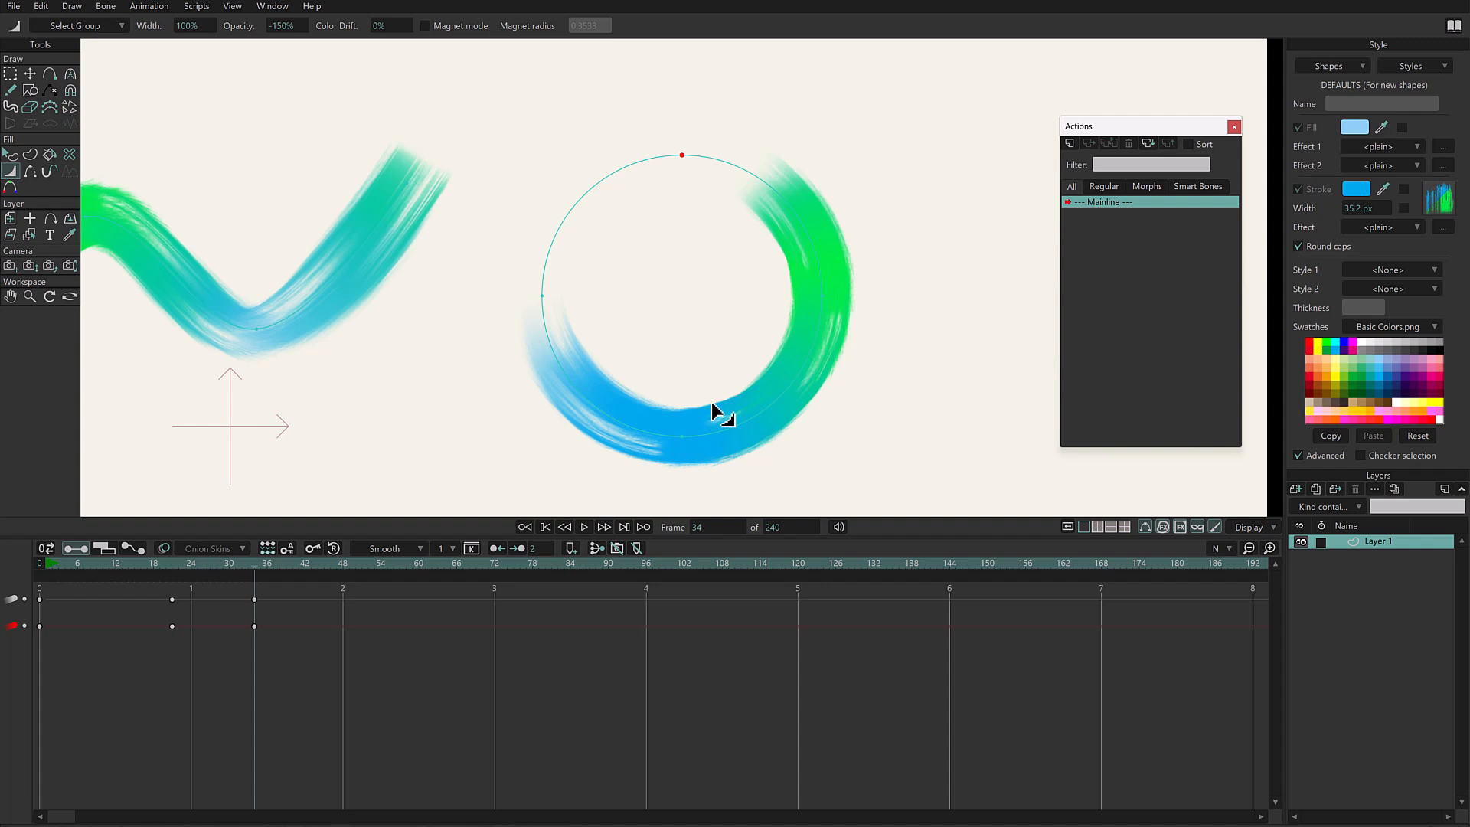
- Delete the keyframes at frames 21 and 34, and reduce the circle's top and left points to 0% opacity at frame 34
drag(342, 580, 147, 678)
key(Delete)
drag(684, 157, 592, 270)
drag(543, 296, 204, 523)
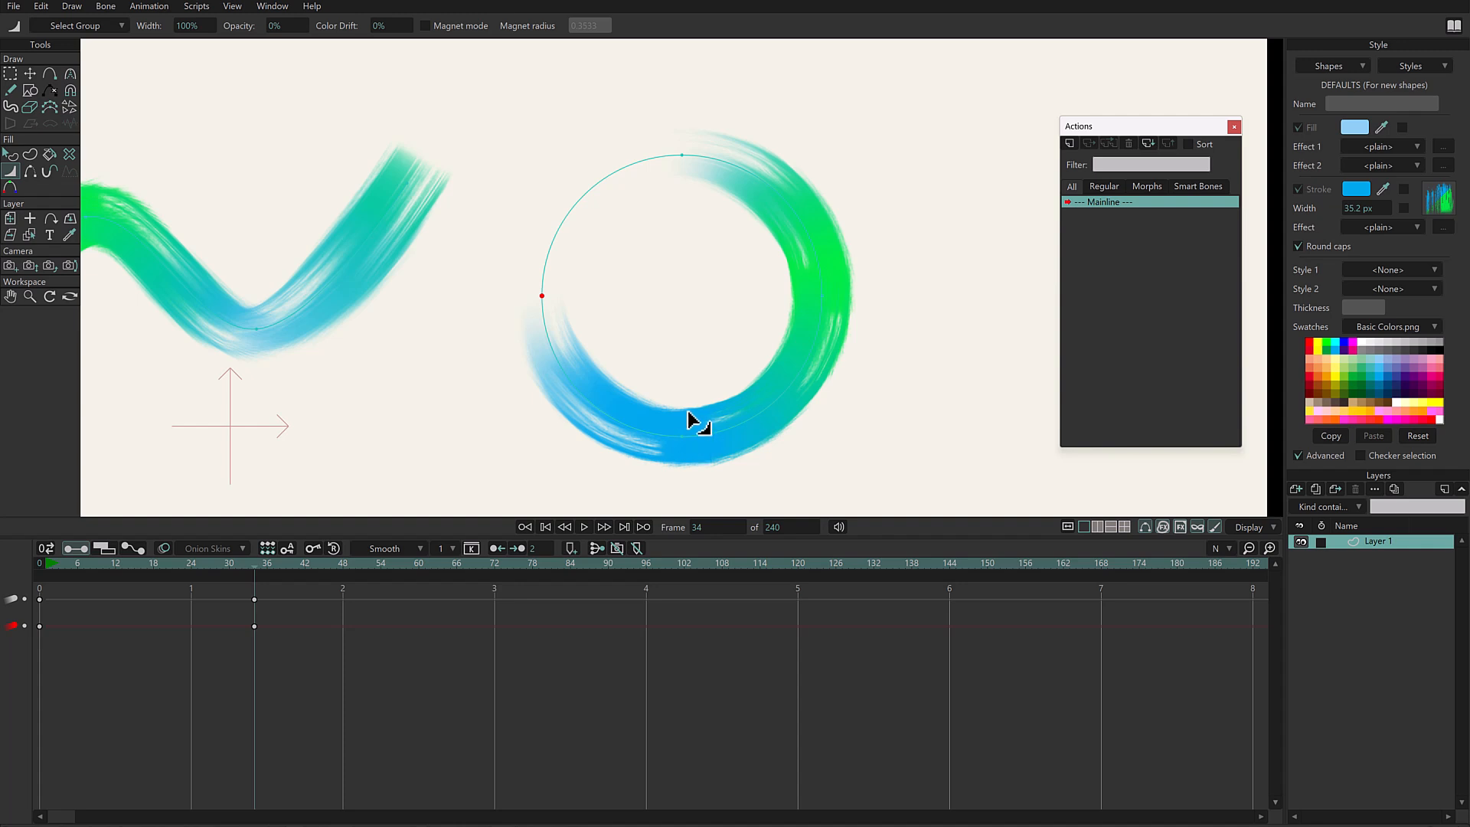
- At frame 34, try positive and negative color drift on the circle's bottom point, passing -2% and -52% and ending at -125%
click(681, 437)
drag(680, 438, 686, 446)
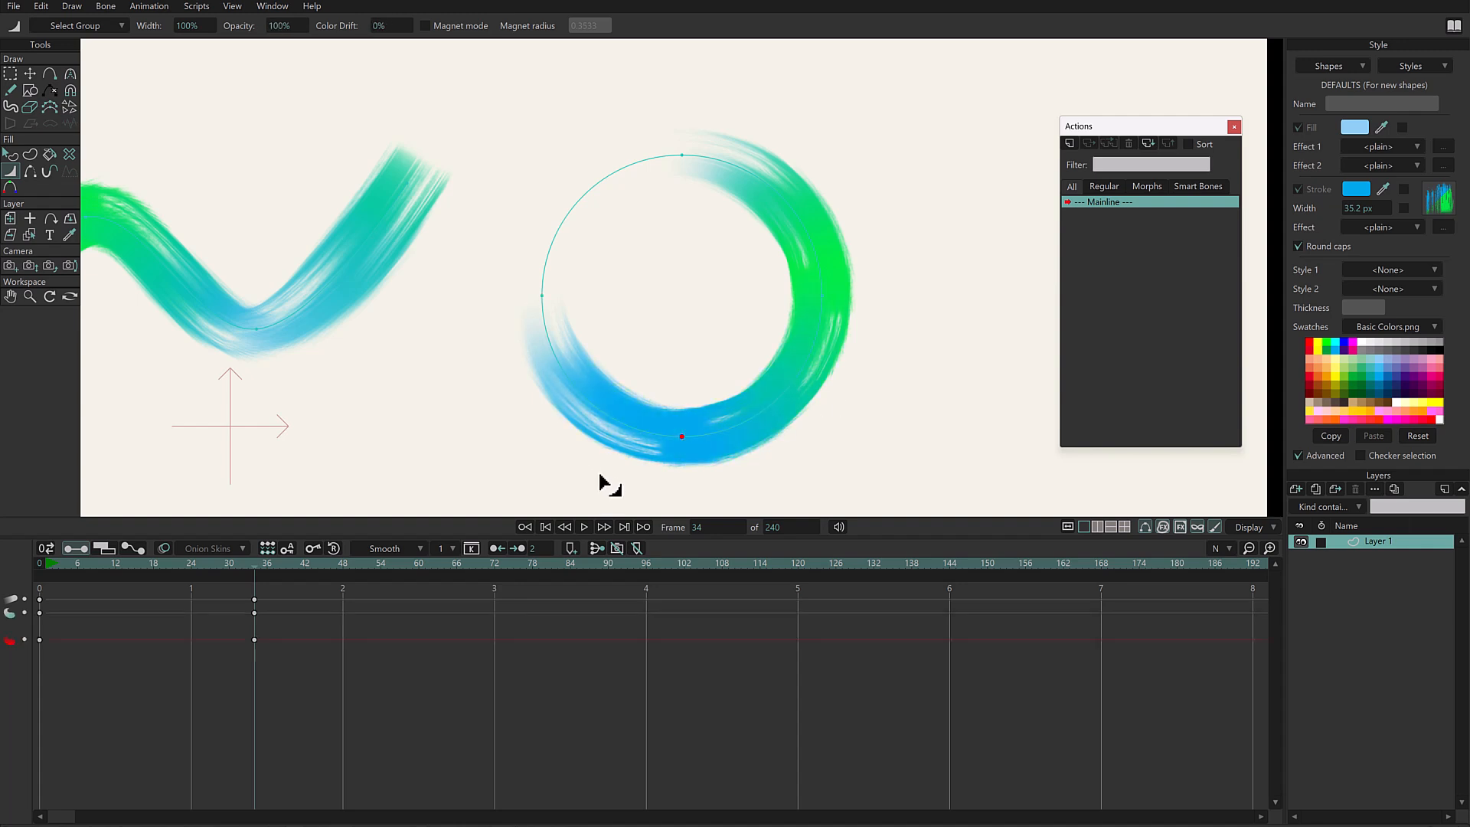
drag(391, 23, 696, 16)
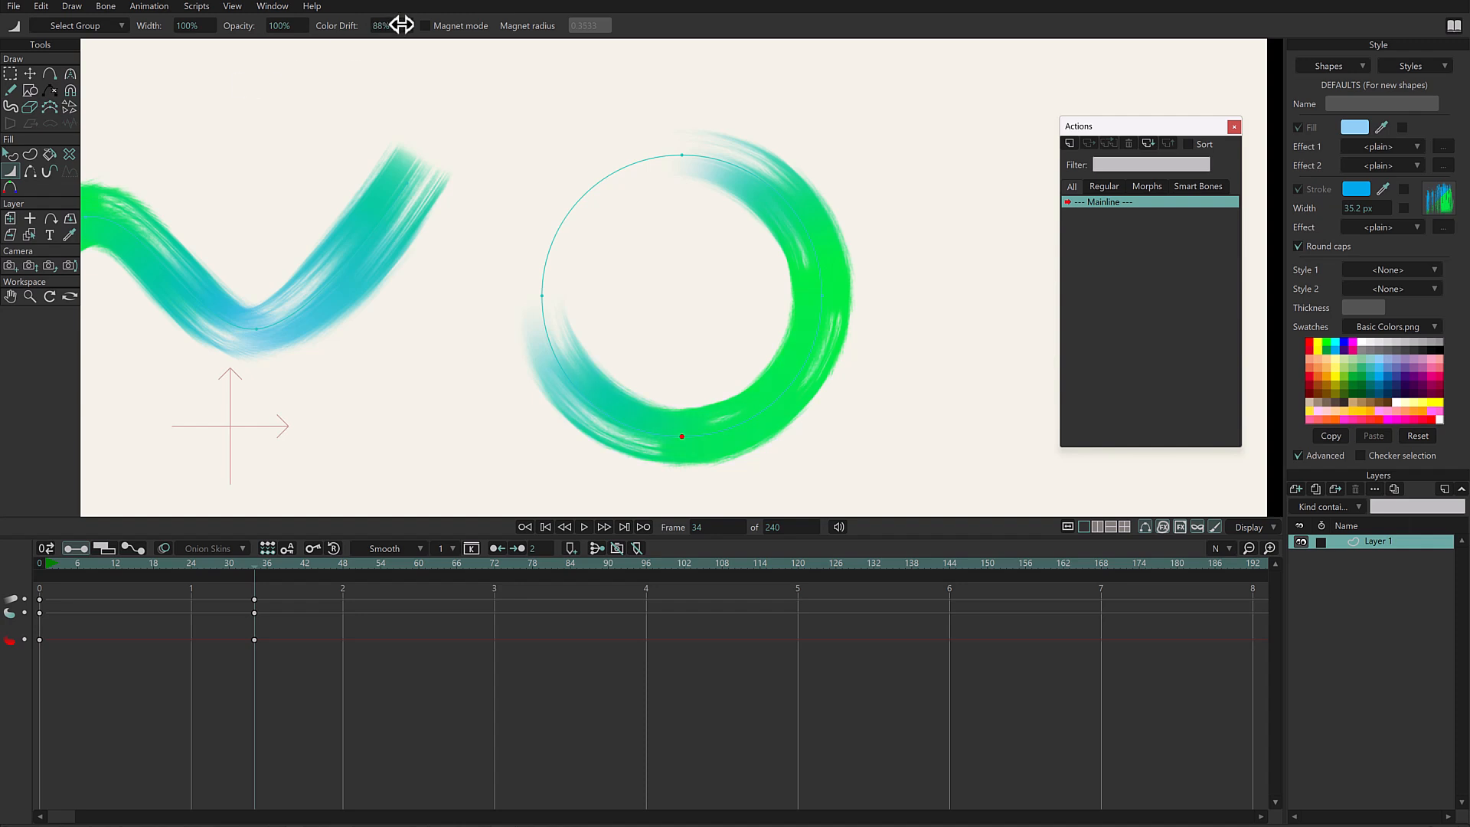
drag(276, 59, 260, 71)
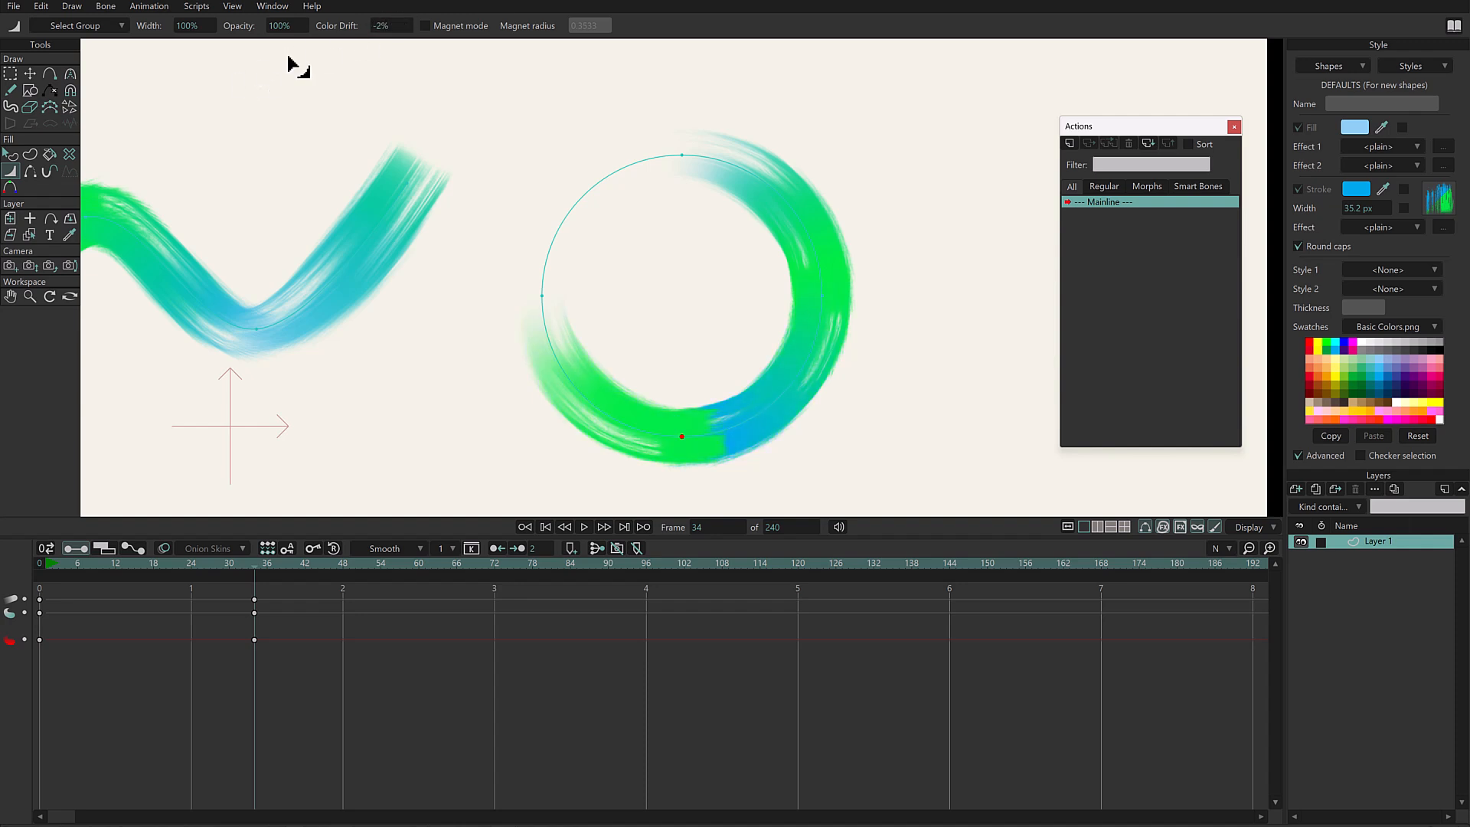
mouse_move(396, 25)
mouse_down()
mouse_move(273, 59)
mouse_move(260, 79)
mouse_up()
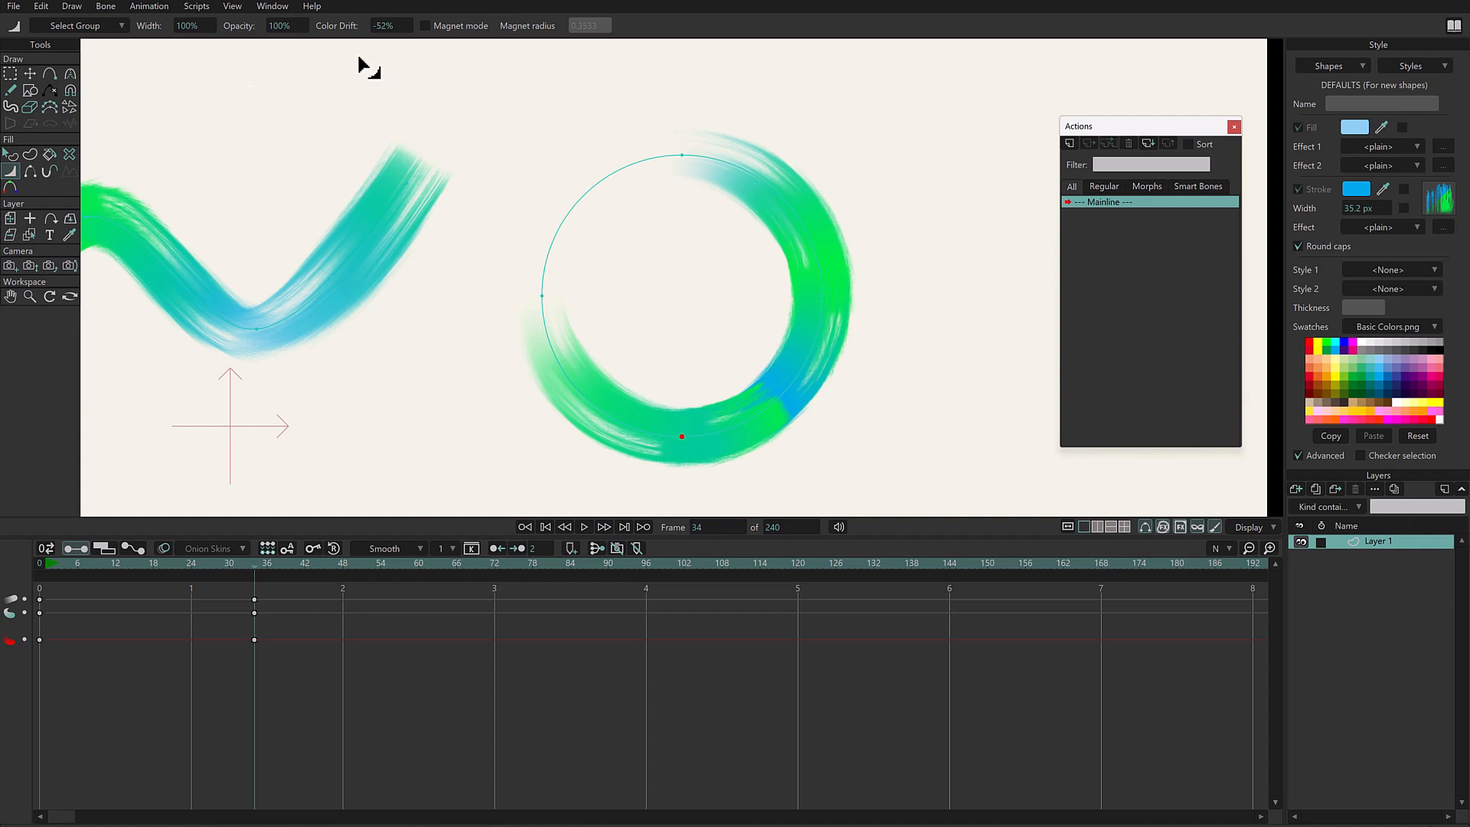
drag(395, 26, 288, 60)
drag(402, 25, 392, 25)
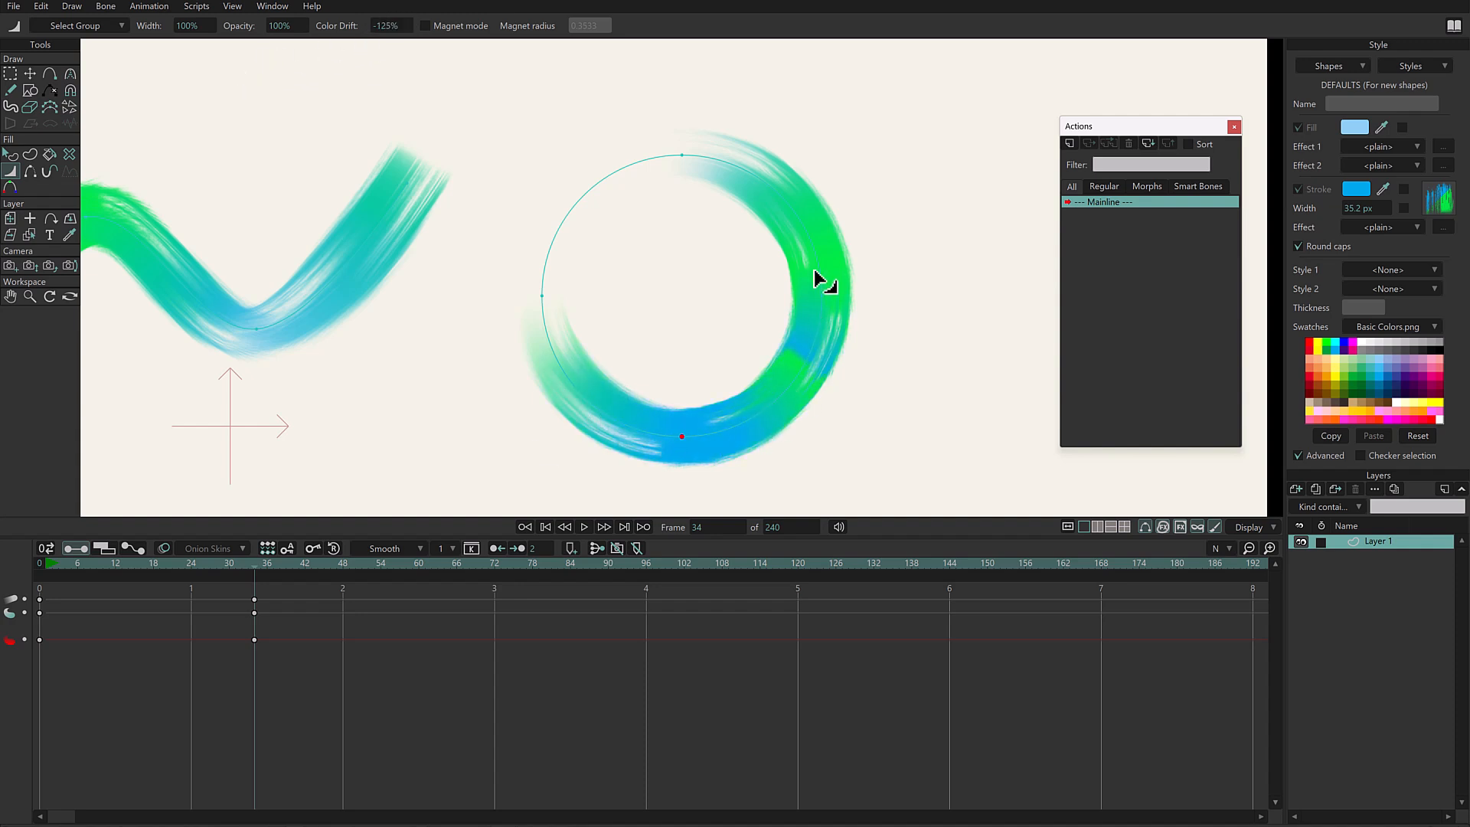
- Scrub back and forth between the keyframes to examine how the circle's color drift and opacity animate
click(248, 565)
scroll(248, 565, up, 20)
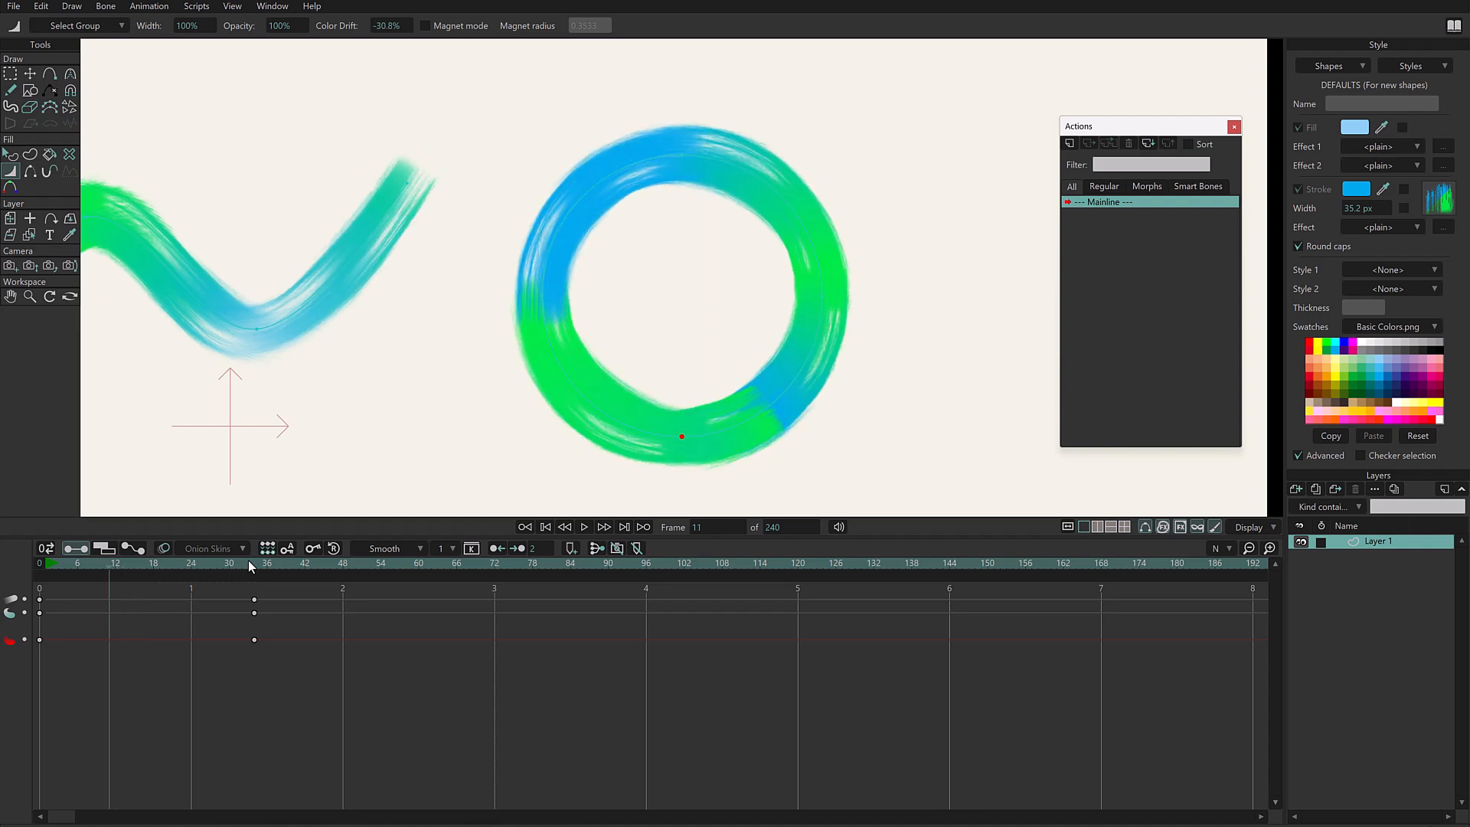
scroll(248, 565, down, 20)
scroll(248, 565, up, 1)
scroll(248, 563, up, 10)
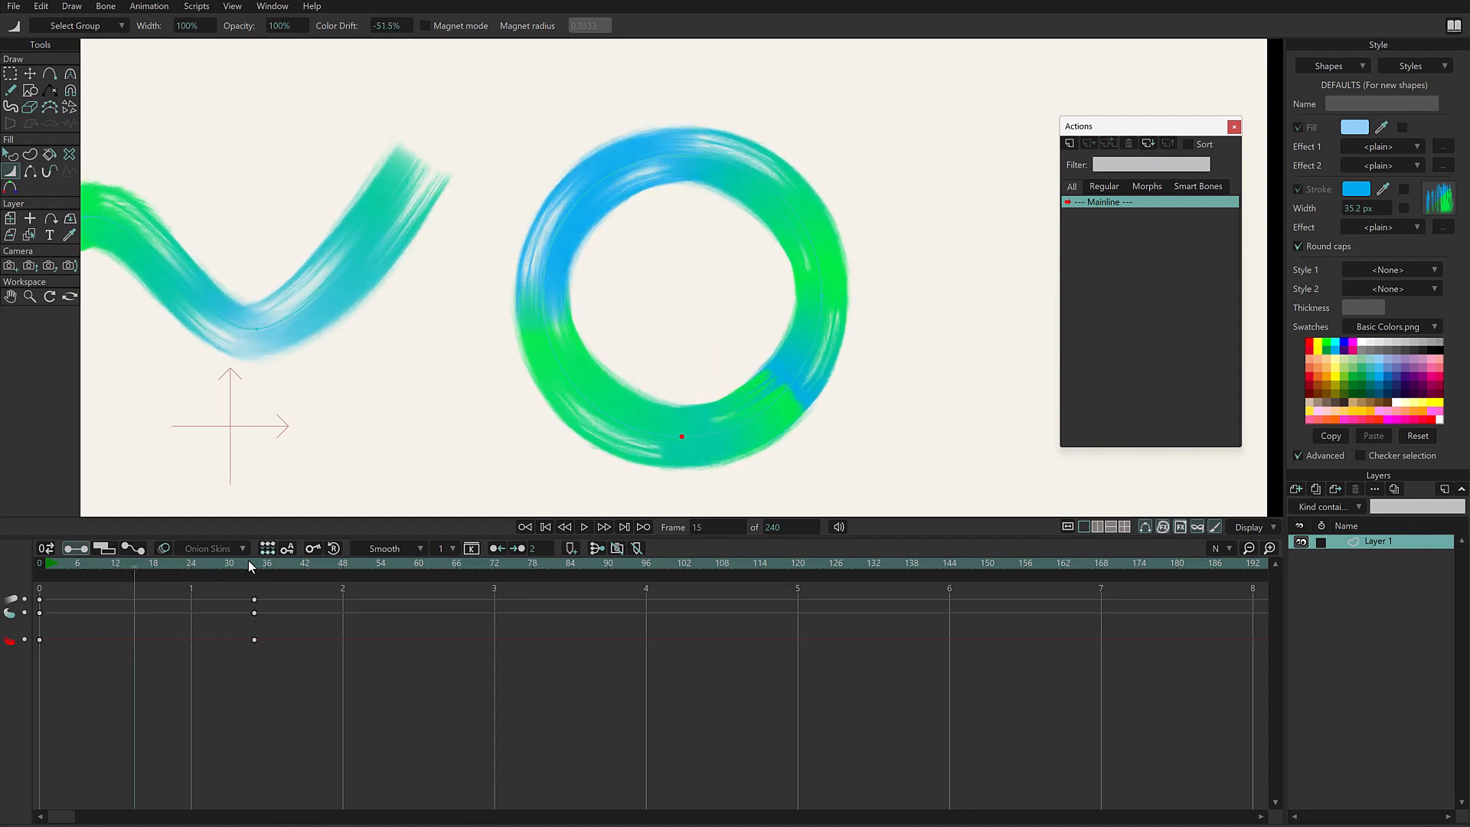
scroll(249, 562, down, 11)
scroll(248, 559, up, 1)
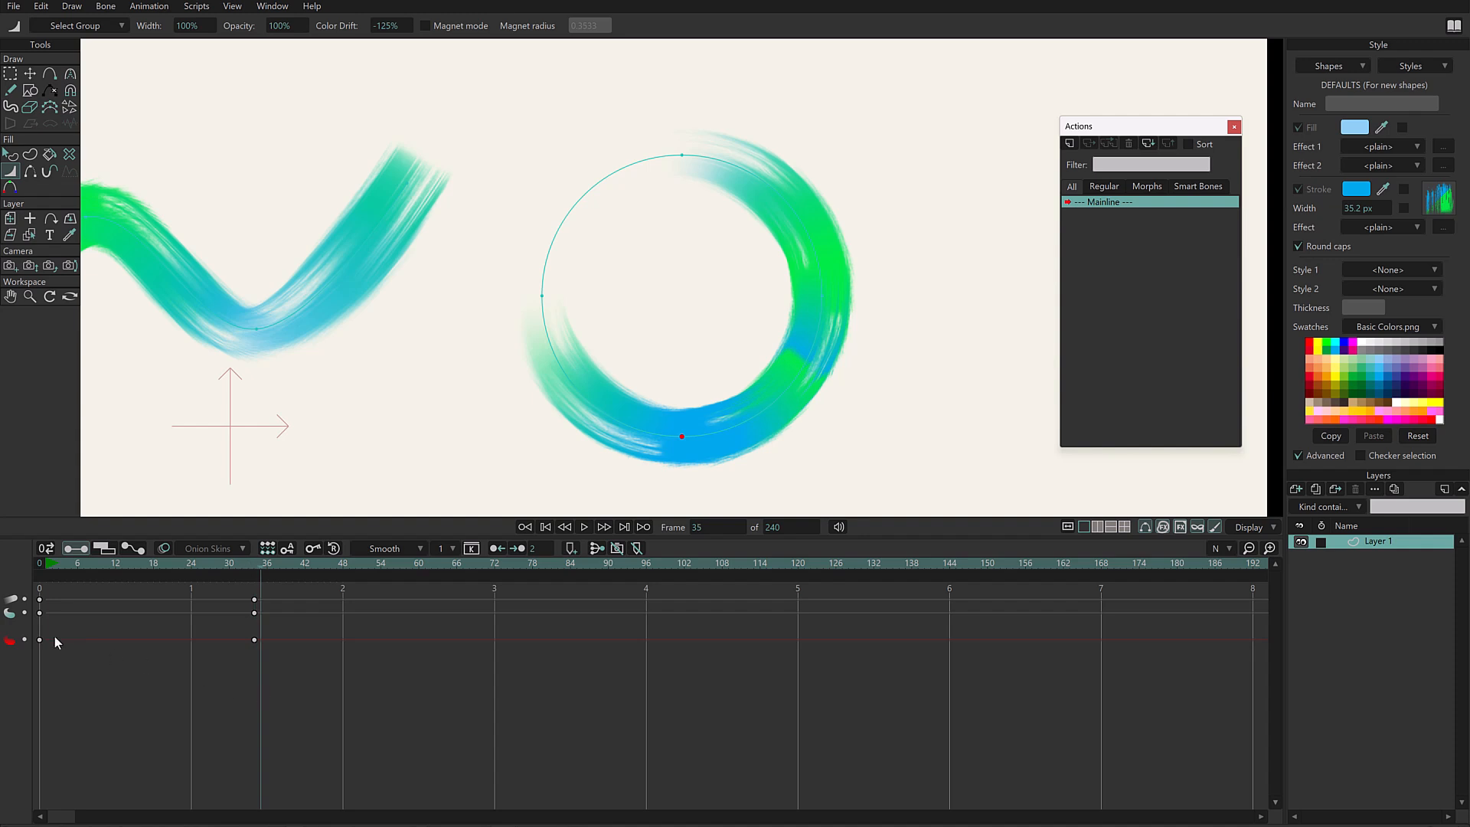
- Return to frame 0 and undo the circle's opacity and color drift keyframes
click(40, 564)
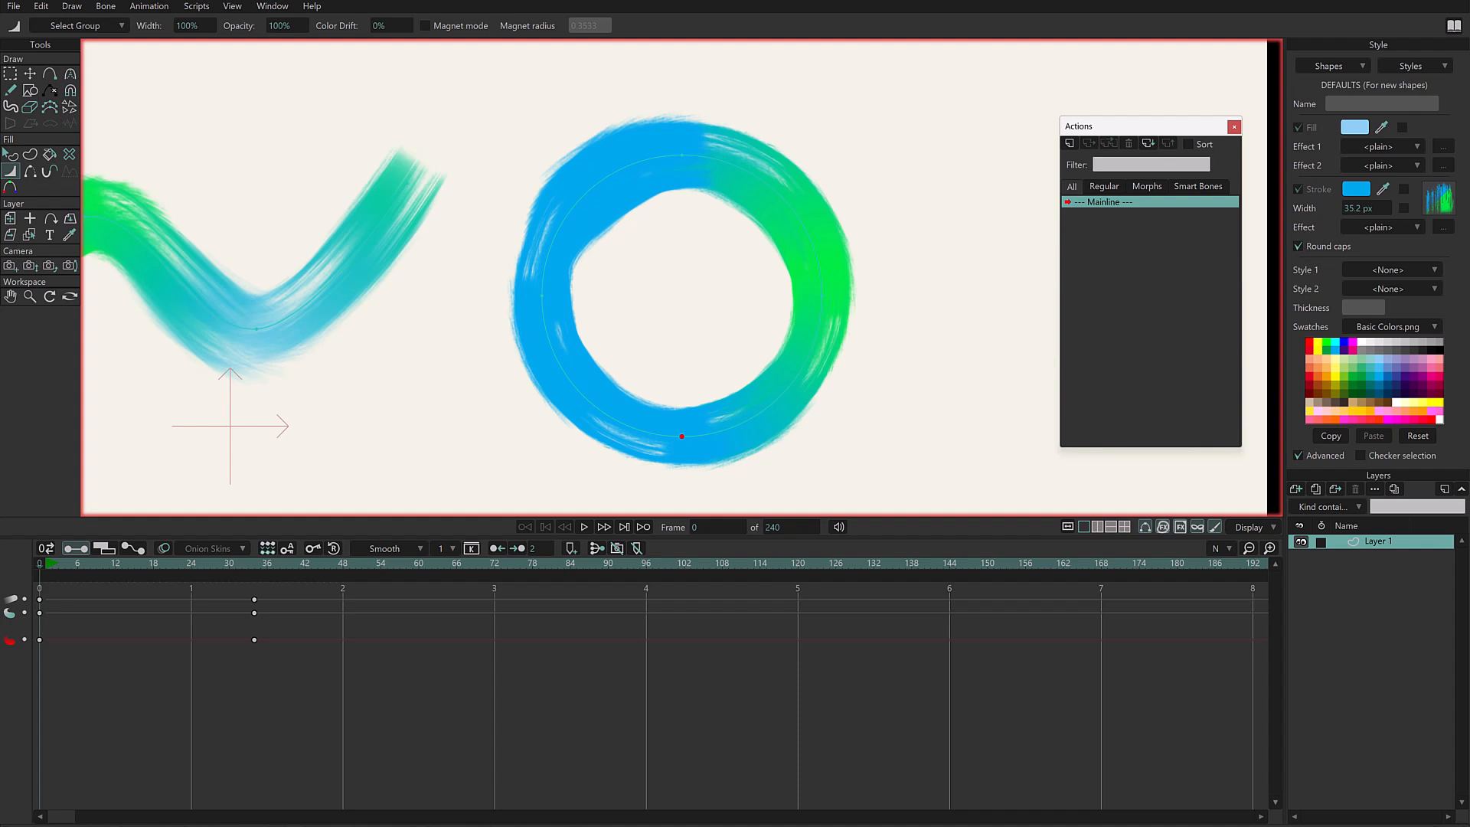
key(ctrl+z)
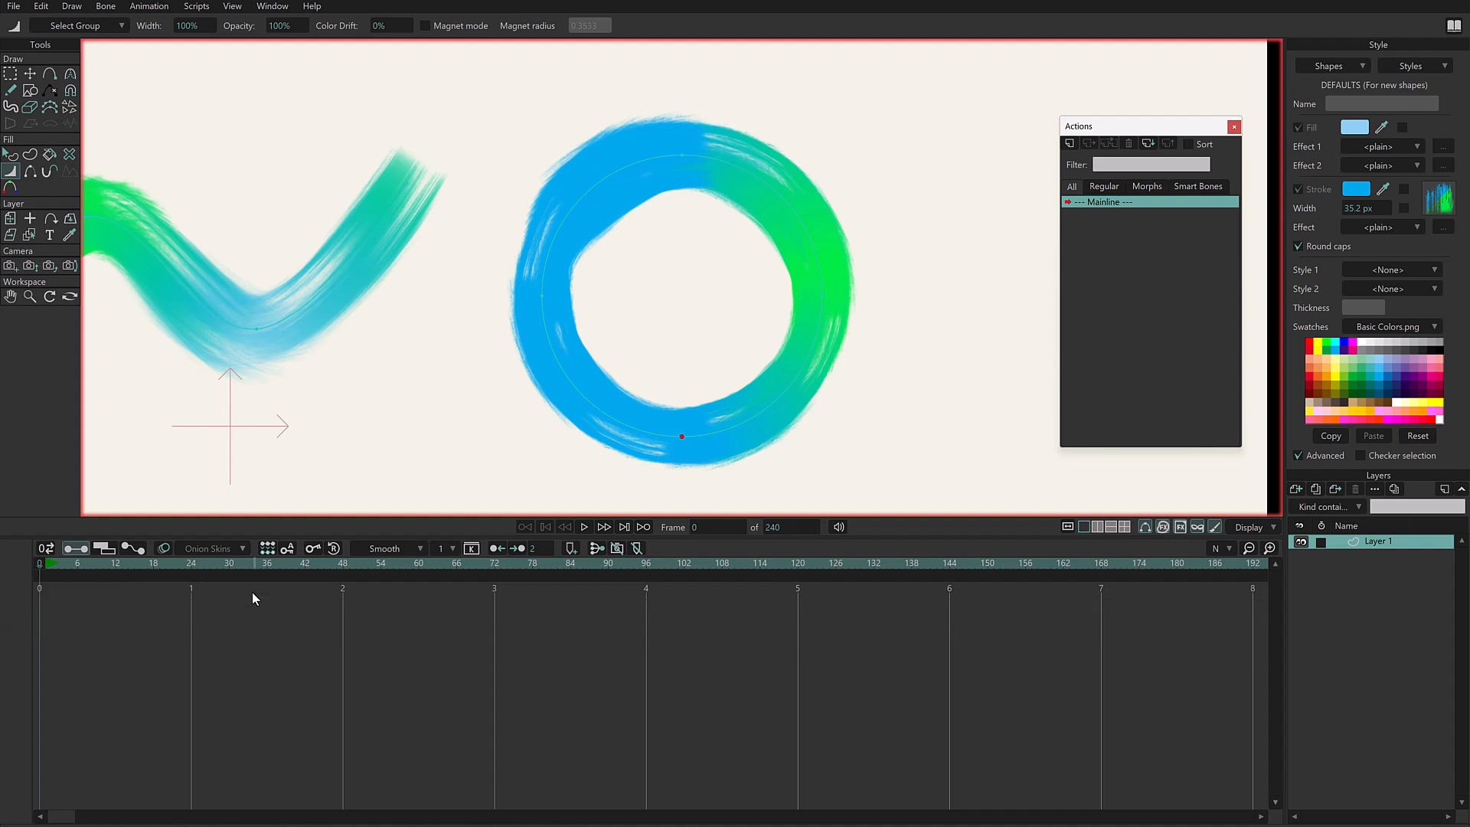
- Close the Actions window and play the animation of the three textured strokes on the brushes layer
click(1233, 127)
key(ctrl+a)
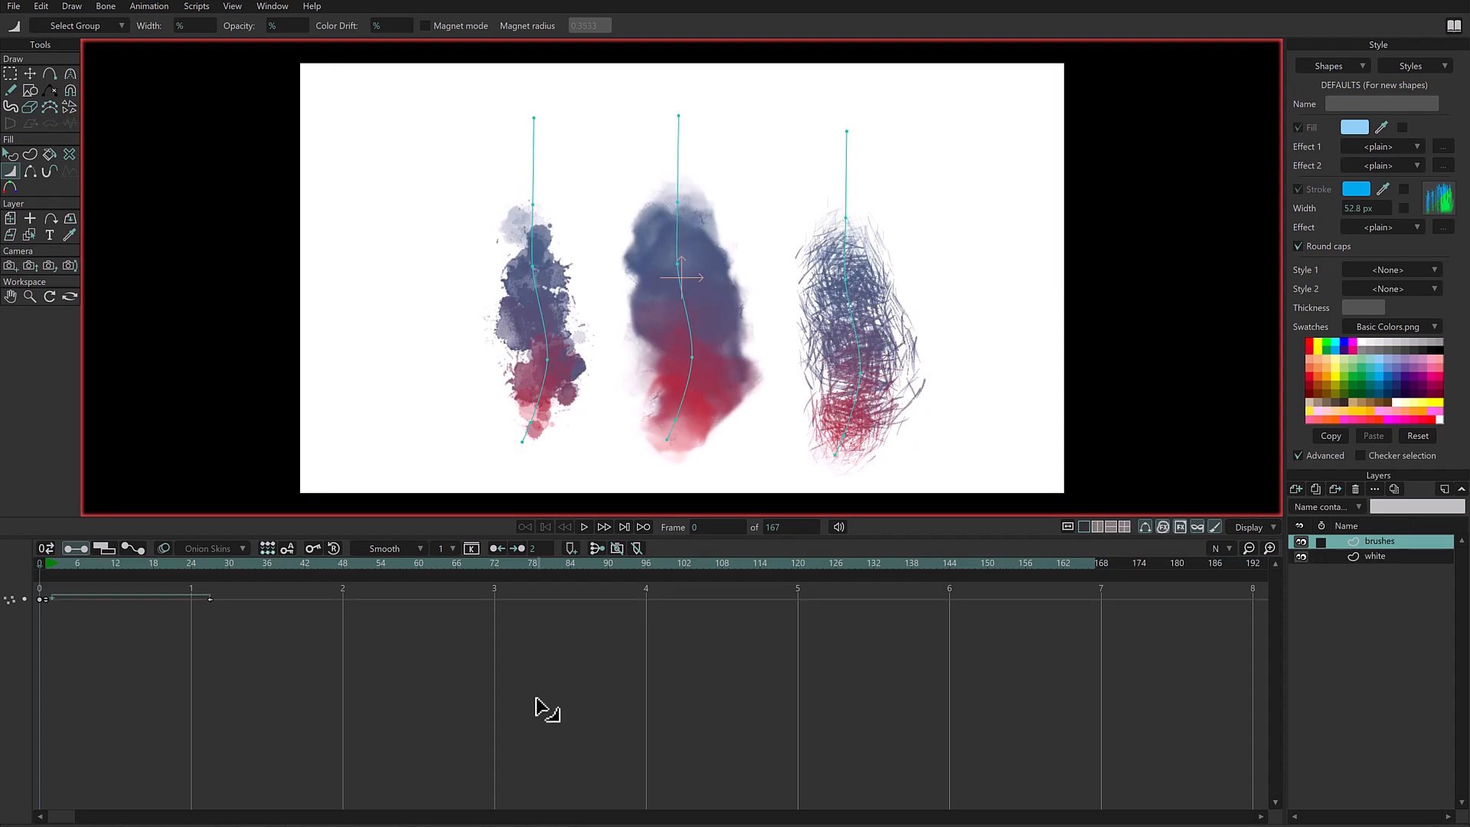
key(space)
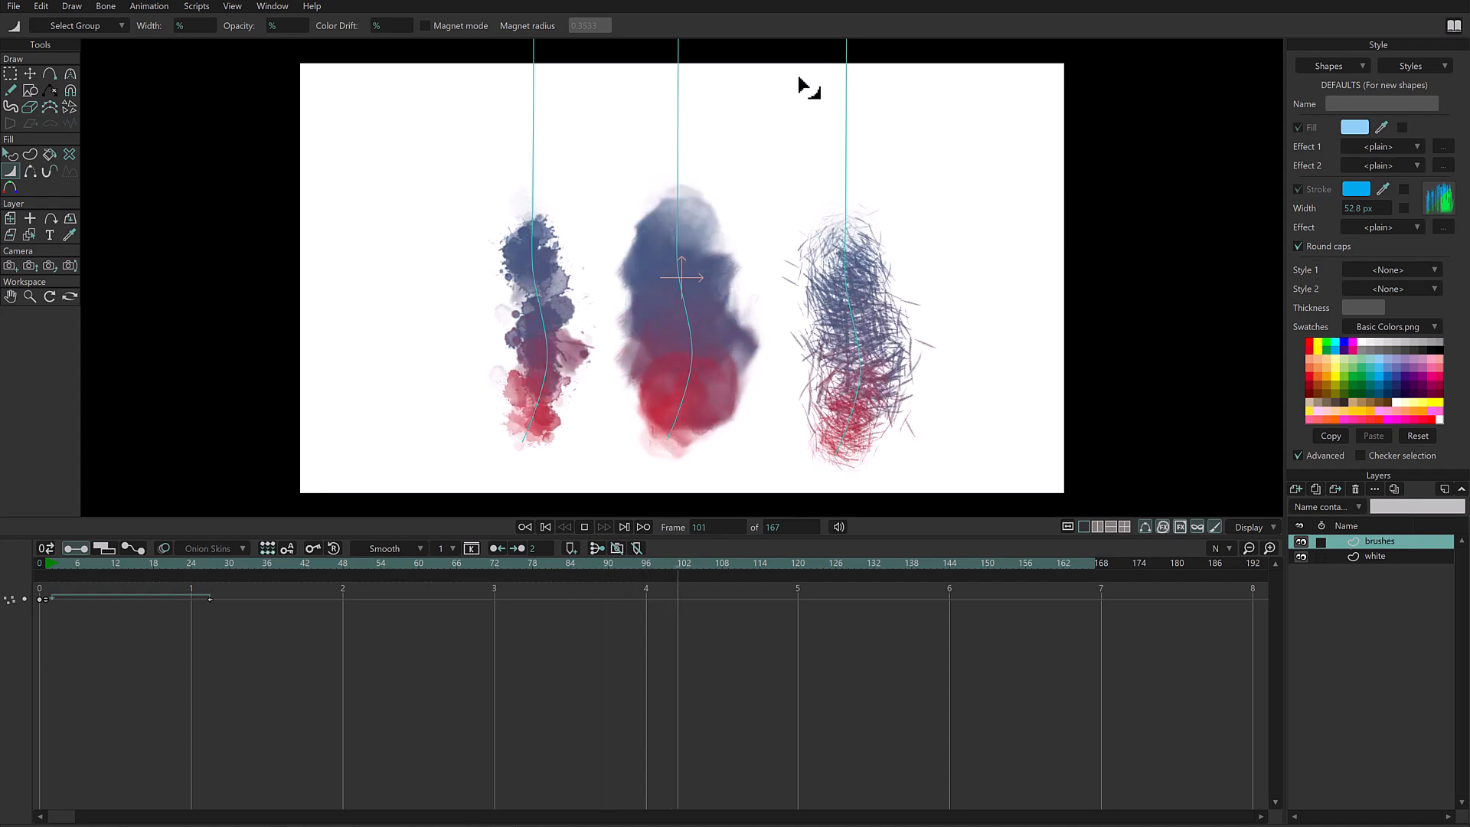
- Stop the playback and select the leftmost splatter stroke's shape on the brushes layer to pick up its brush style
key(space)
click(11, 157)
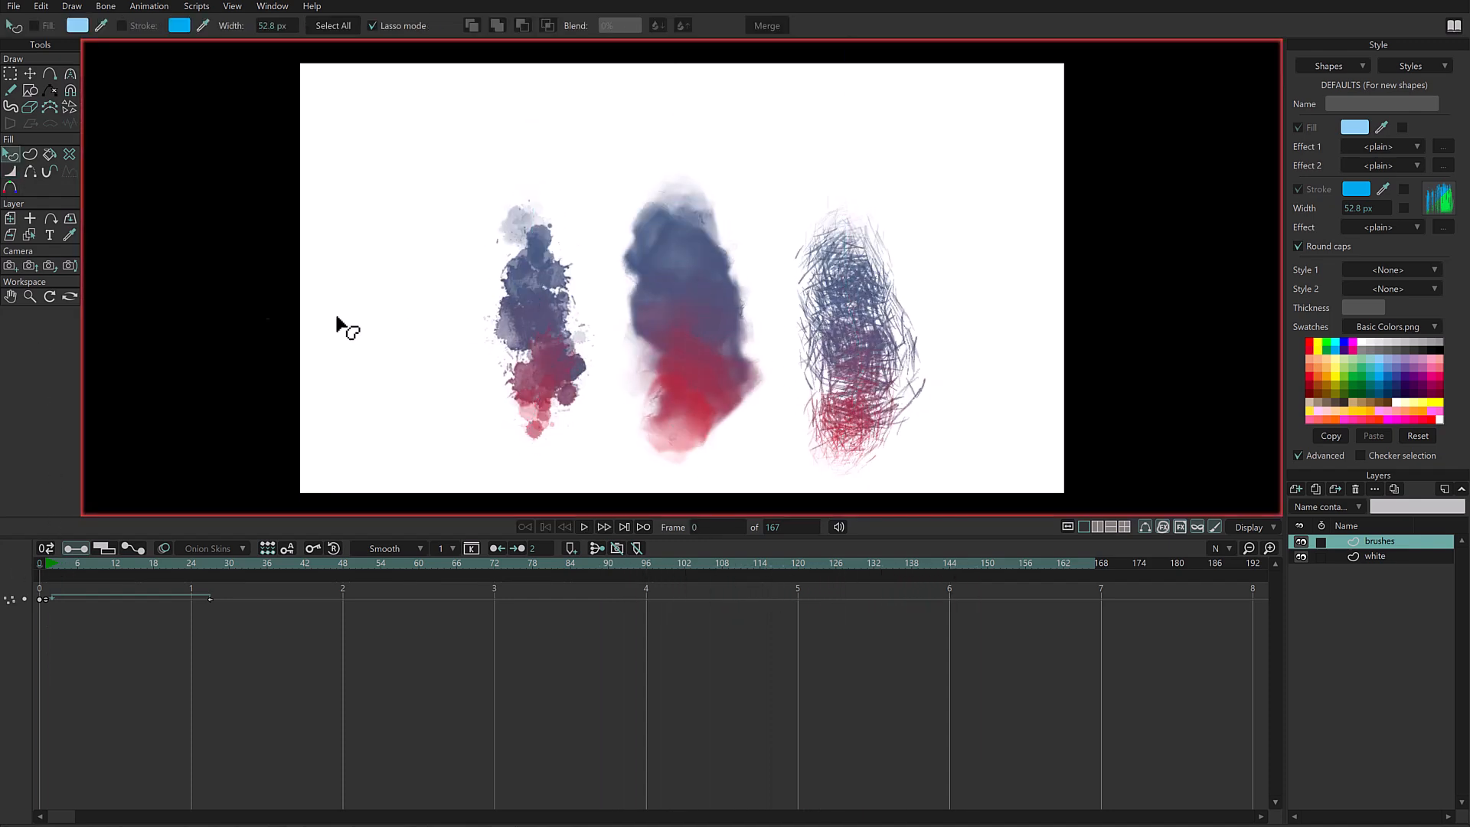
click(561, 345)
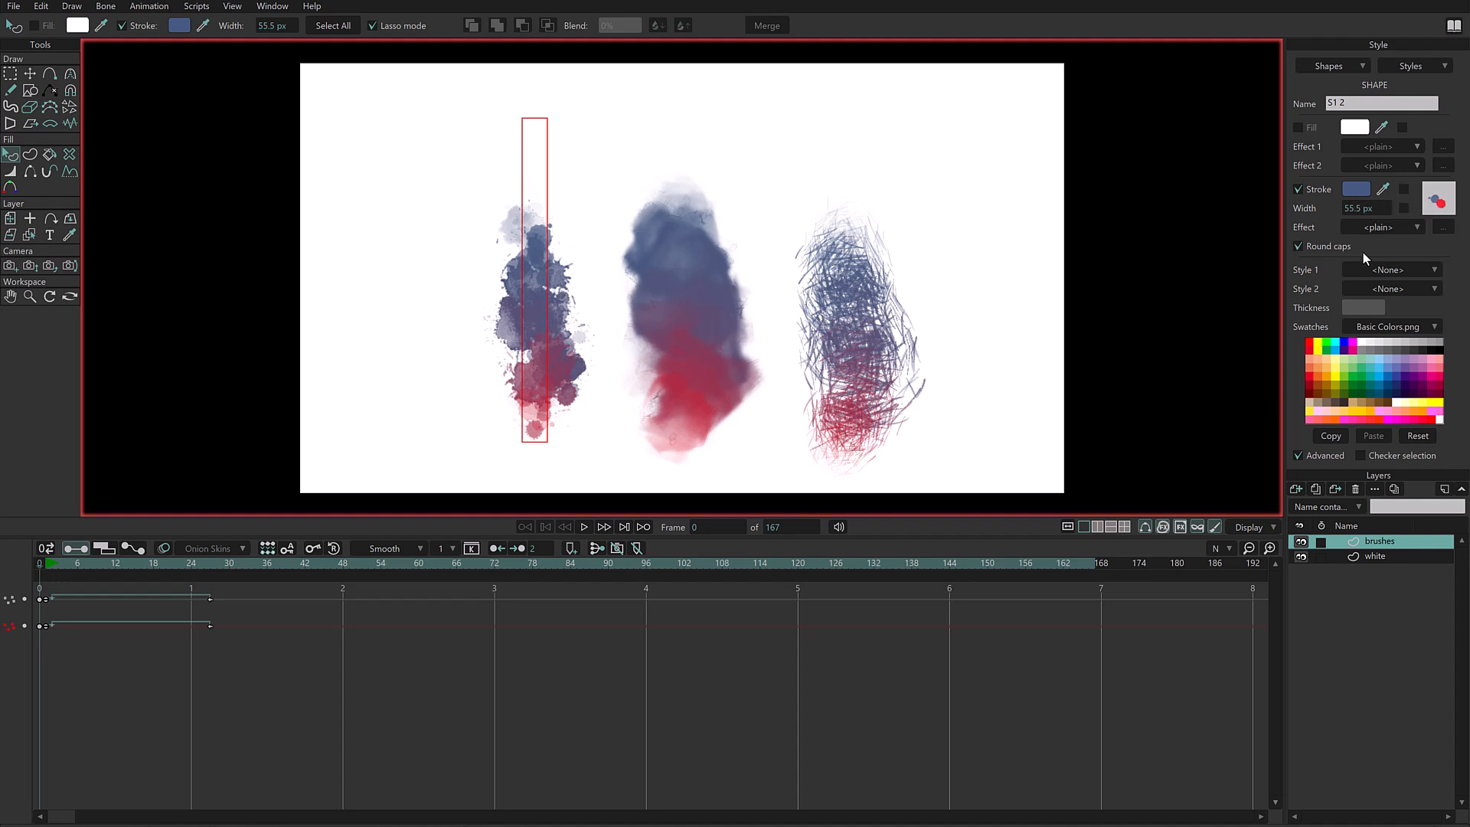
- Create a new document and draw a diagonal splatter brush stroke on the canvas
click(16, 8)
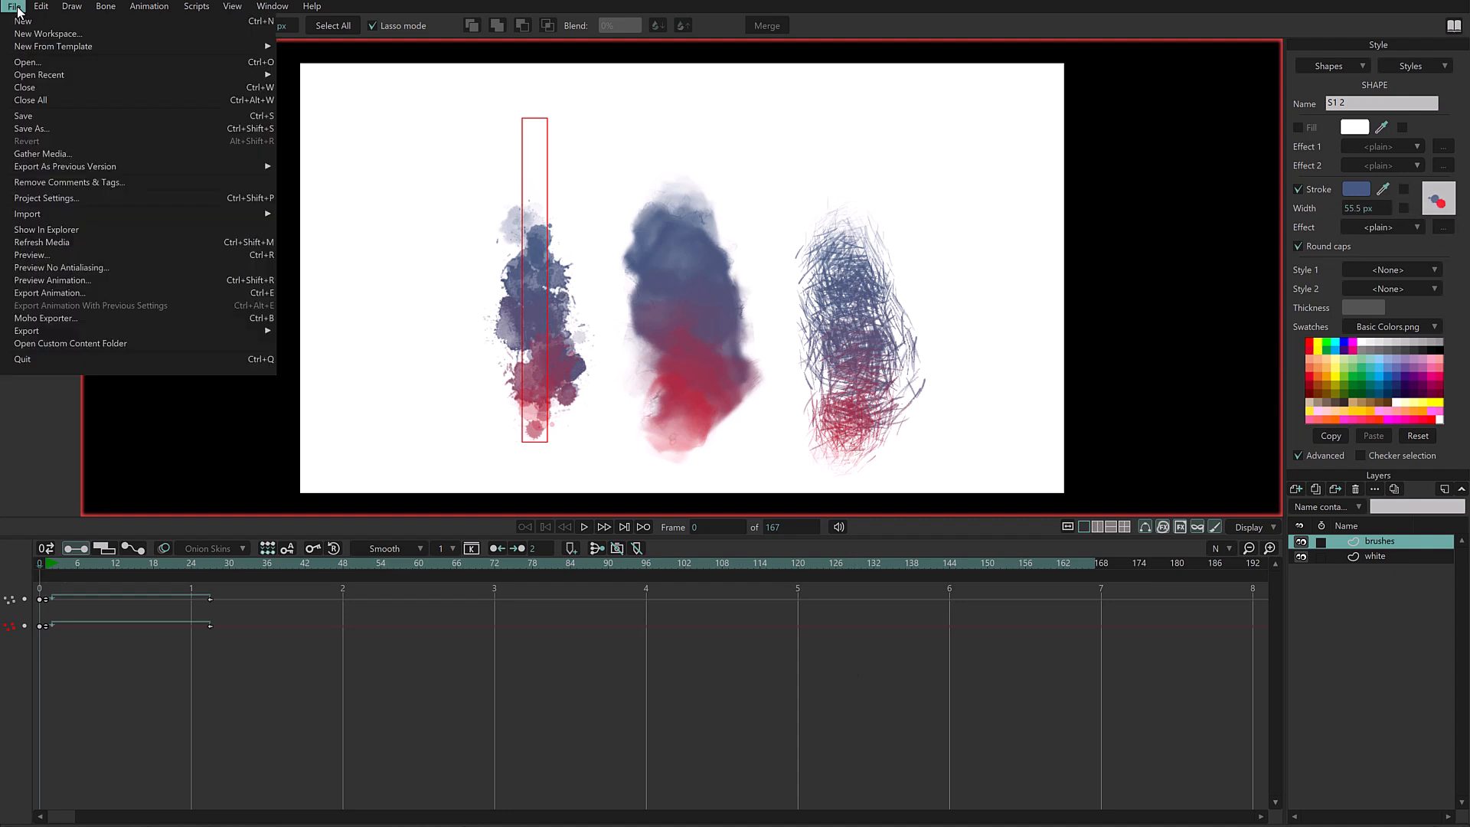
click(34, 20)
click(50, 75)
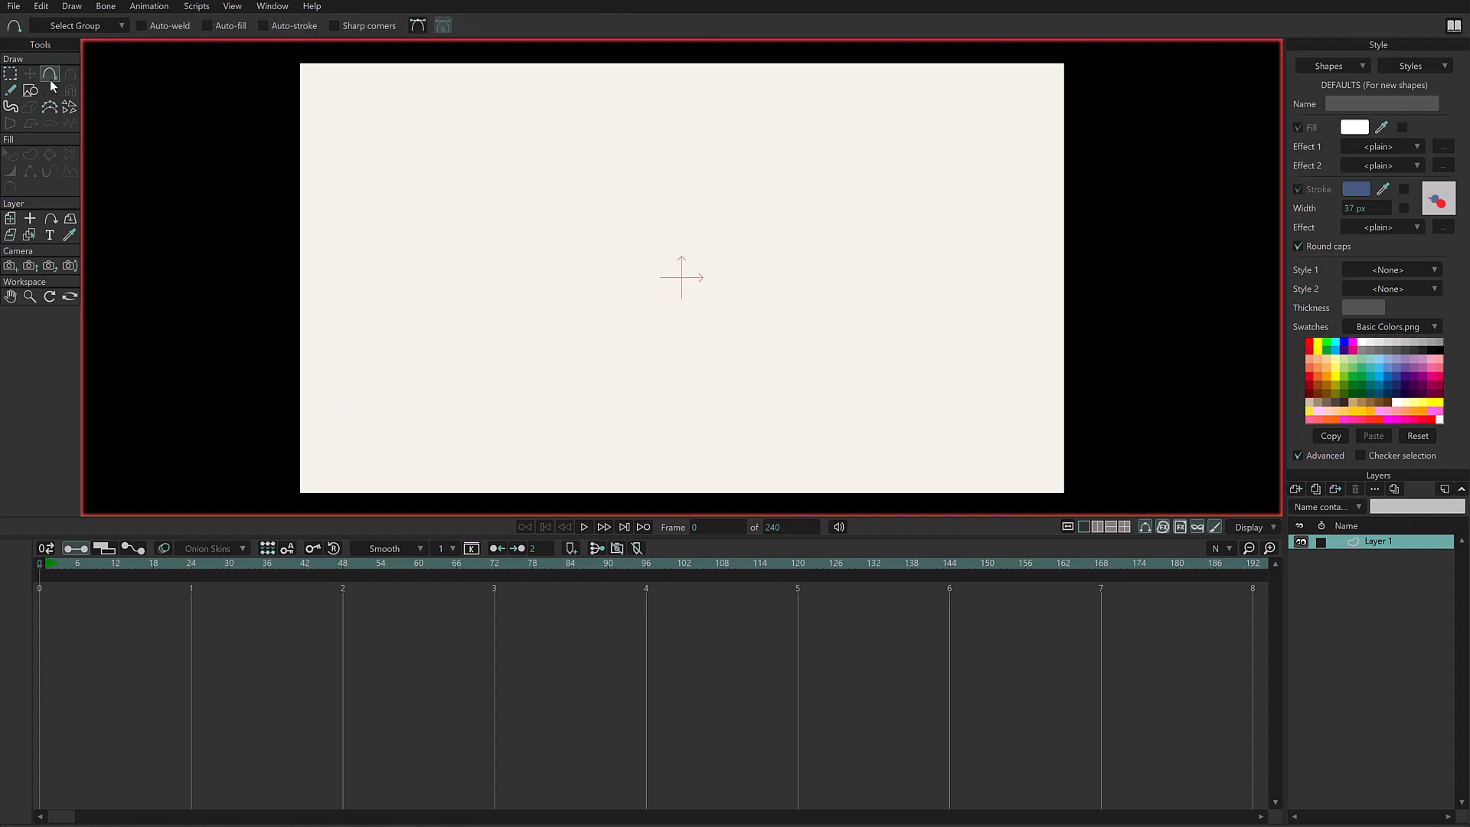
mouse_move(485, 432)
mouse_down()
mouse_move(627, 206)
mouse_move(735, 151)
mouse_move(712, 138)
mouse_up()
click(30, 154)
click(174, 25)
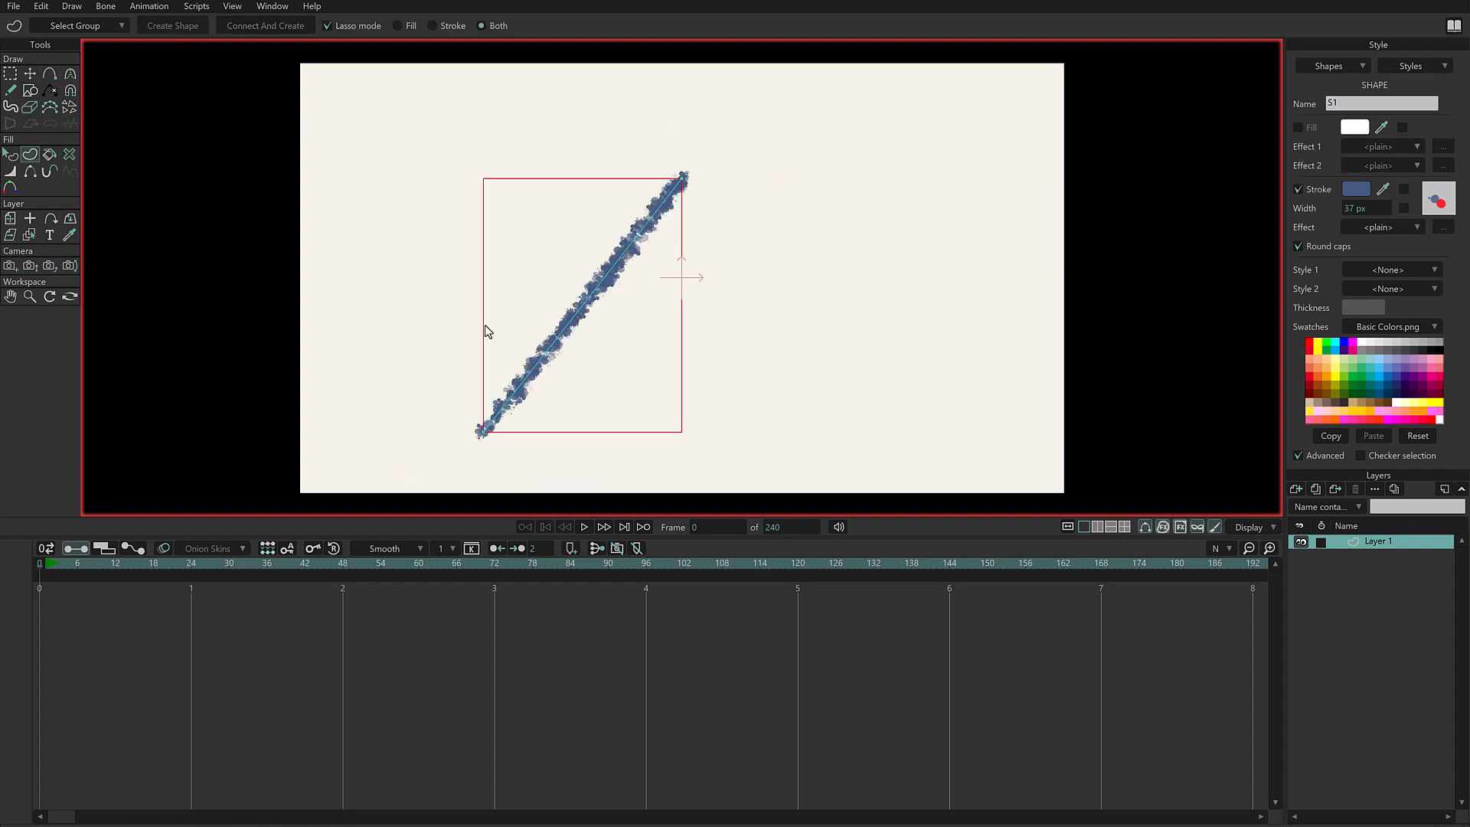
- Reposition the stroke's end points until it stands vertically, and add intermediate points along it
click(29, 74)
drag(685, 179, 693, 175)
drag(487, 434, 504, 427)
mouse_move(694, 175)
mouse_down()
mouse_move(558, 338)
mouse_move(625, 274)
mouse_up()
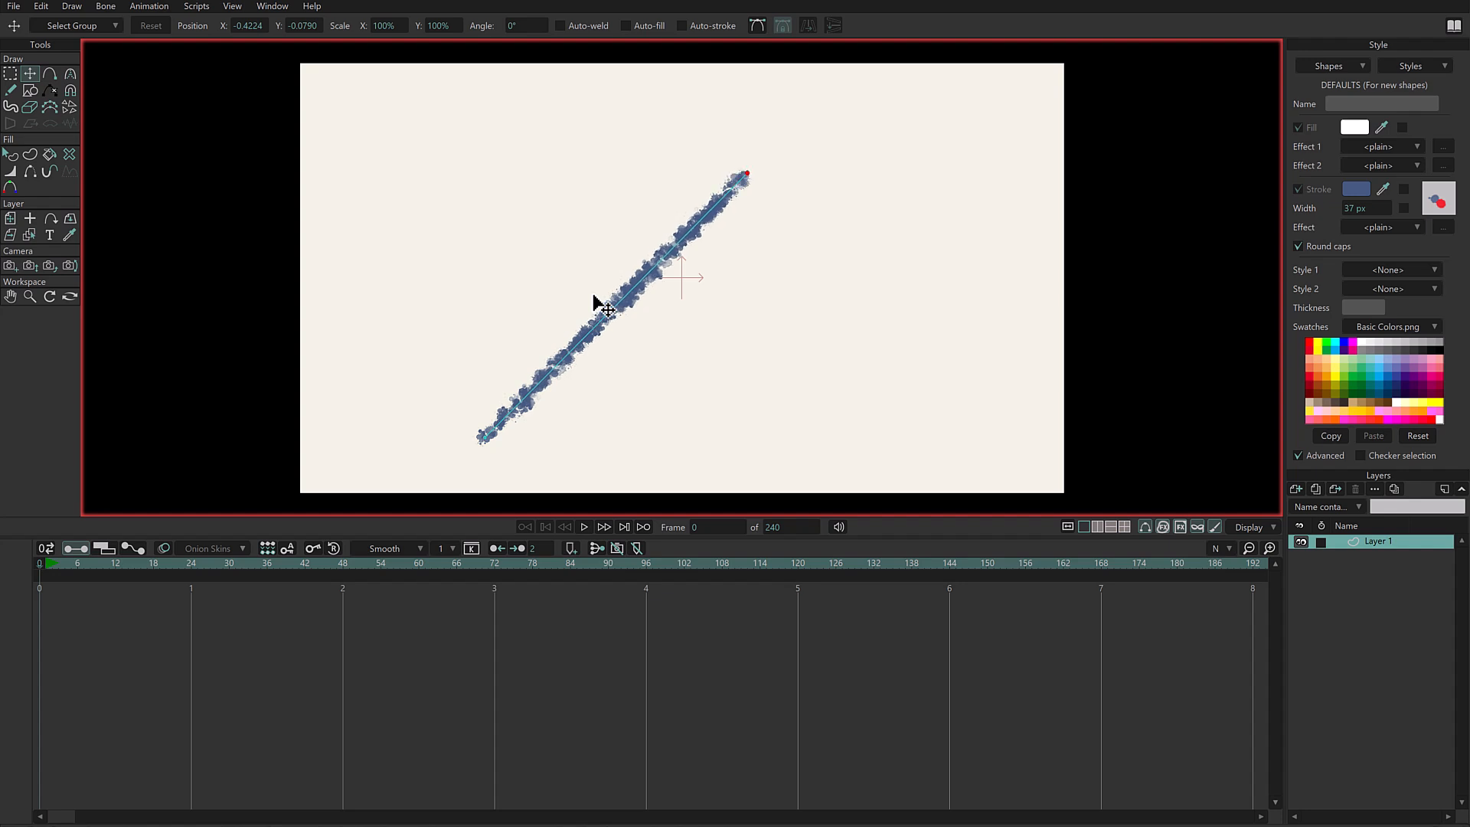
mouse_move(750, 172)
mouse_down()
mouse_move(814, 151)
mouse_move(645, 259)
mouse_move(711, 238)
mouse_up()
mouse_move(484, 439)
mouse_down()
mouse_move(476, 357)
mouse_move(502, 295)
mouse_move(353, 348)
mouse_move(499, 194)
mouse_up()
click(710, 241)
mouse_move(712, 238)
mouse_down()
mouse_move(558, 403)
mouse_move(501, 422)
mouse_up()
mouse_move(502, 191)
mouse_down()
mouse_move(519, 328)
mouse_move(548, 76)
mouse_move(503, 306)
mouse_move(505, 170)
mouse_up()
click(52, 77)
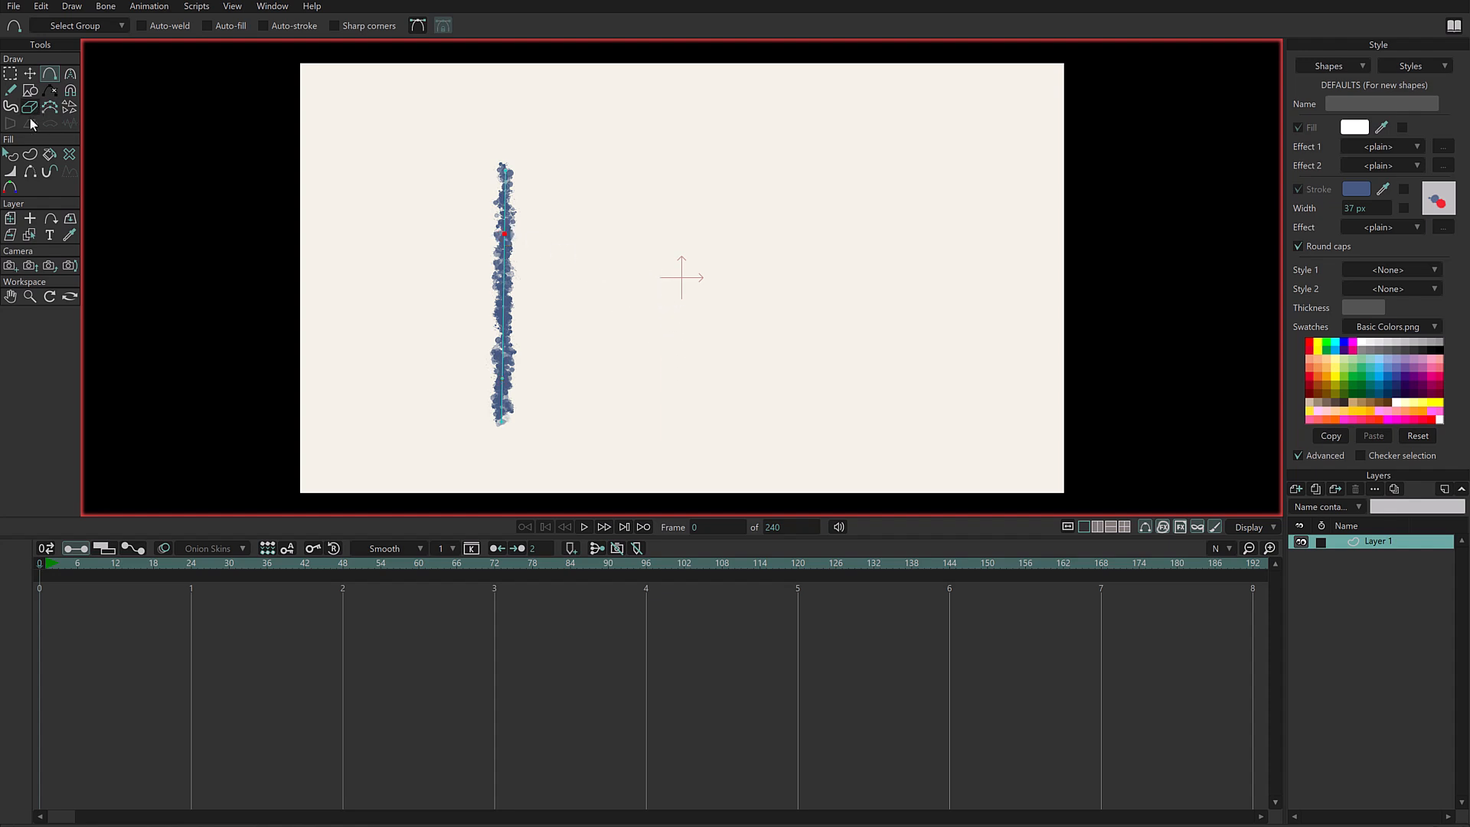
- Vary the stroke's width by point, widening the lower middle, tapering the bottom tip and setting the top point to 112%
click(10, 170)
drag(512, 381, 540, 387)
click(508, 429)
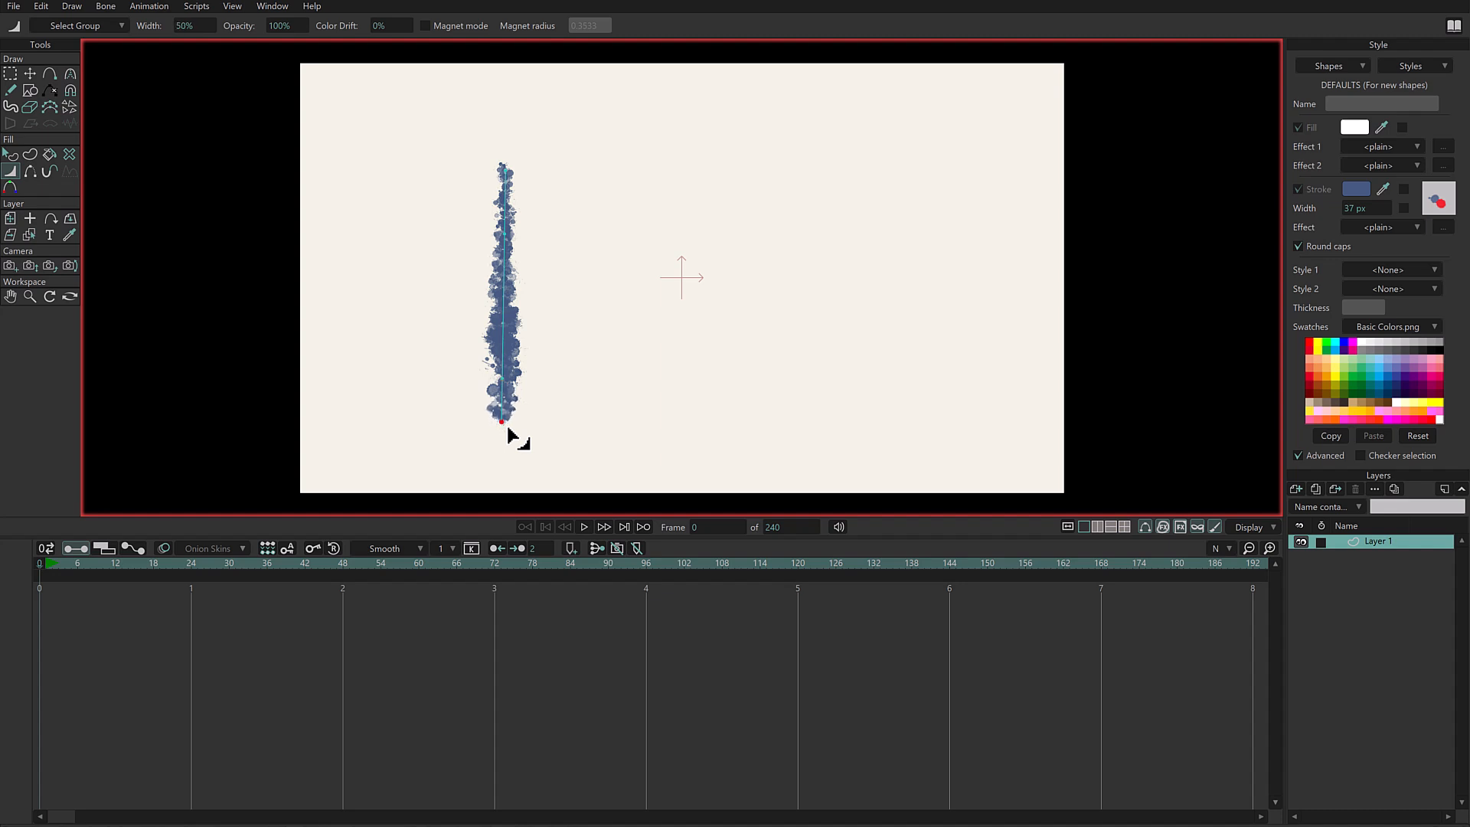
drag(513, 238, 513, 239)
drag(511, 170, 511, 174)
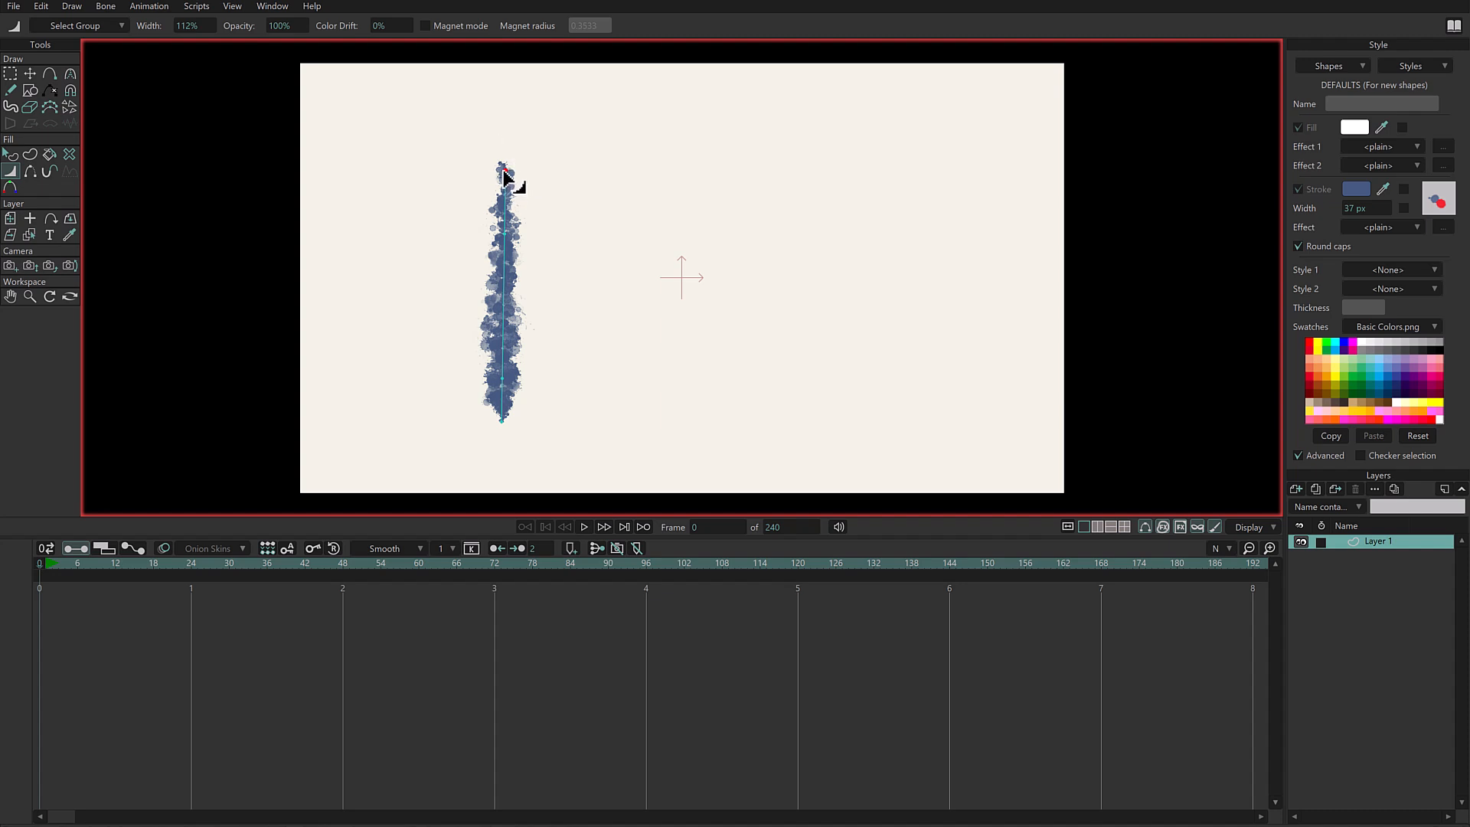
- Fade the stroke's top two points to 0% opacity and apply color drift toward red at its bottom points
drag(505, 173, 503, 174)
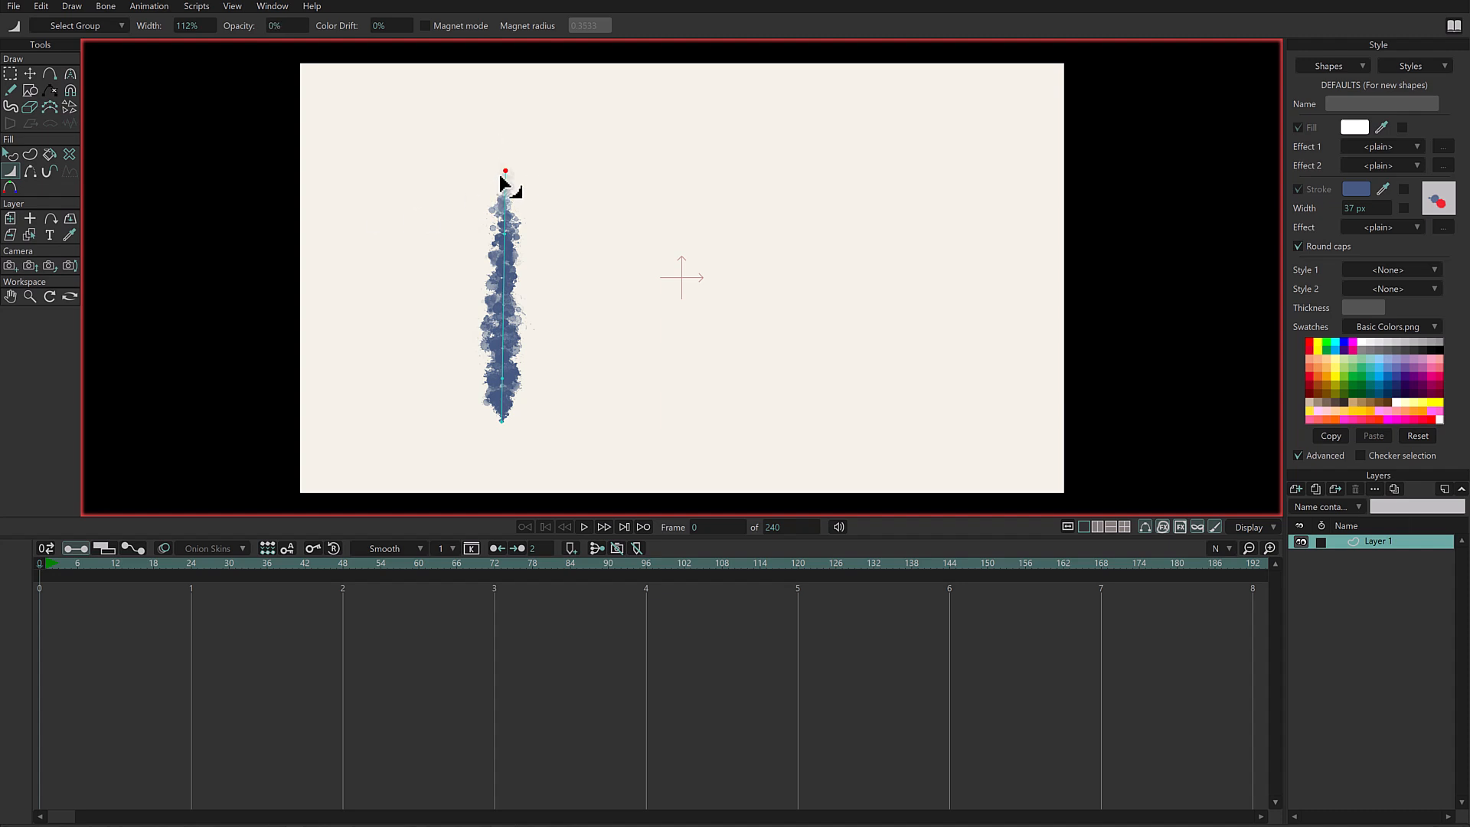
drag(507, 233, 513, 239)
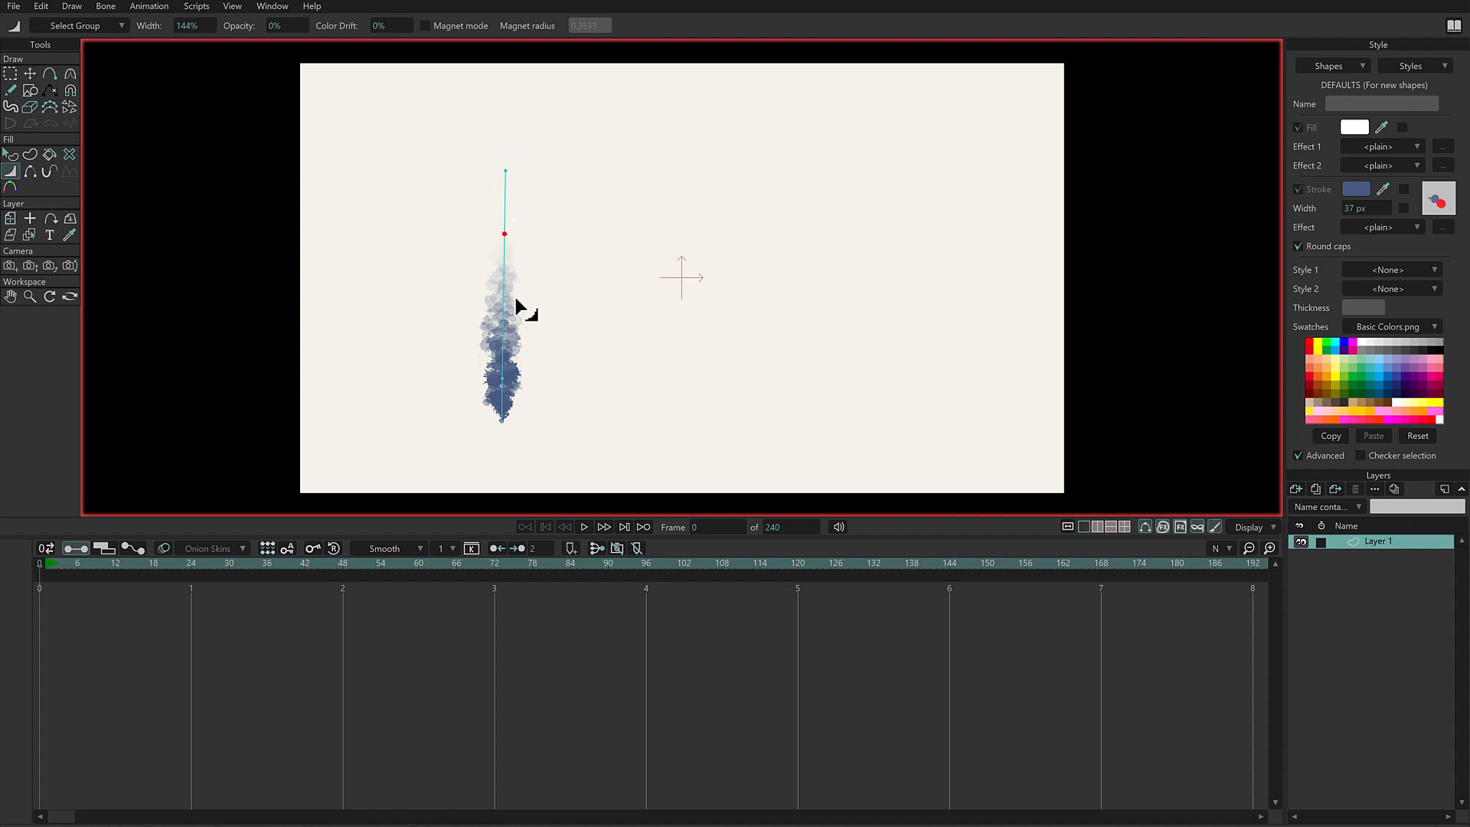
click(503, 419)
click(505, 377)
click(504, 421)
drag(506, 423, 504, 409)
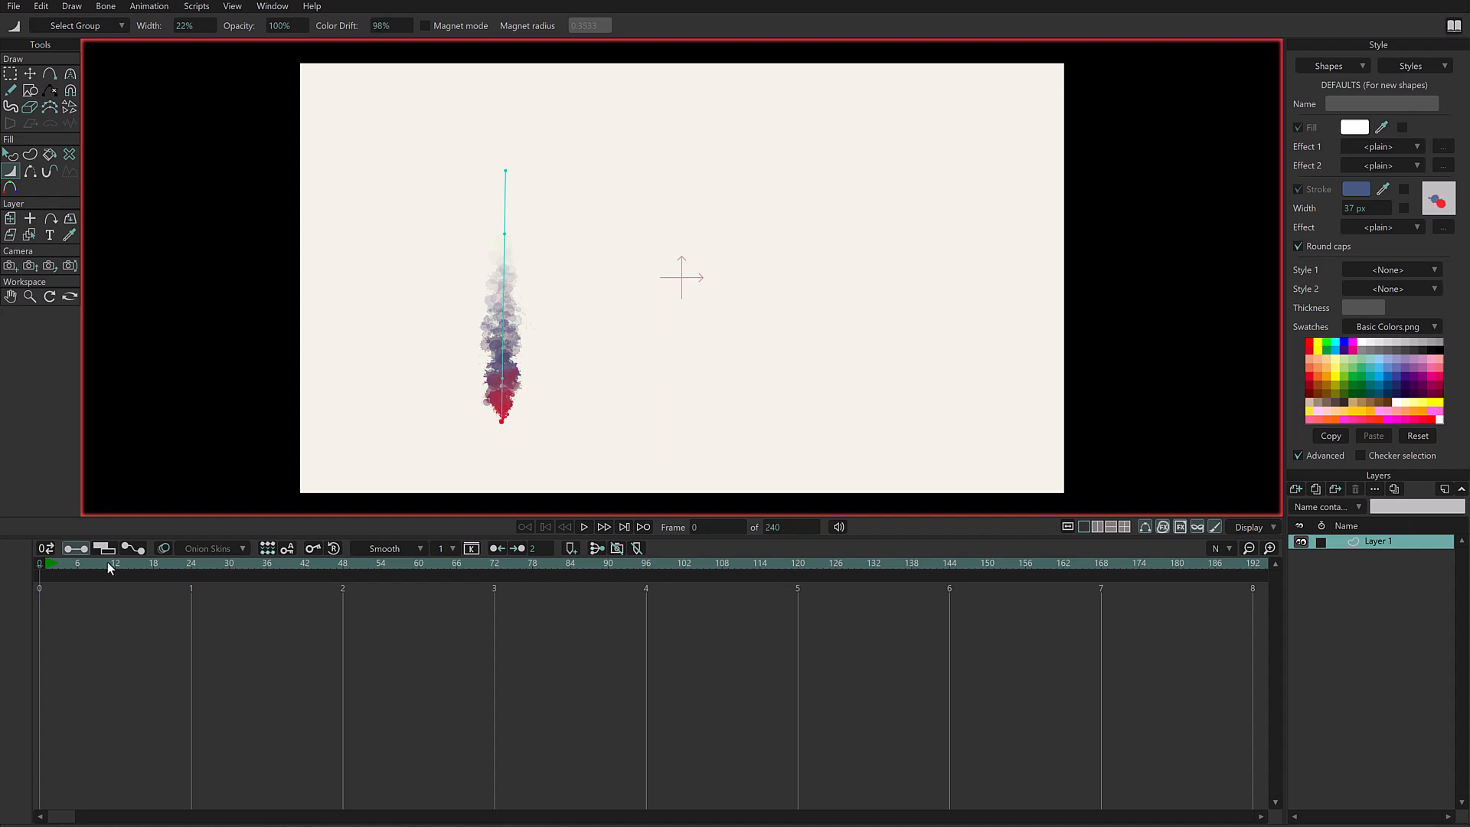
- Try moving the stroke's top point upward at frame 14, and undo the move
drag(56, 567, 126, 567)
click(30, 74)
mouse_move(510, 170)
mouse_down()
mouse_move(506, 39)
mouse_move(502, 123)
mouse_move(509, 98)
mouse_up()
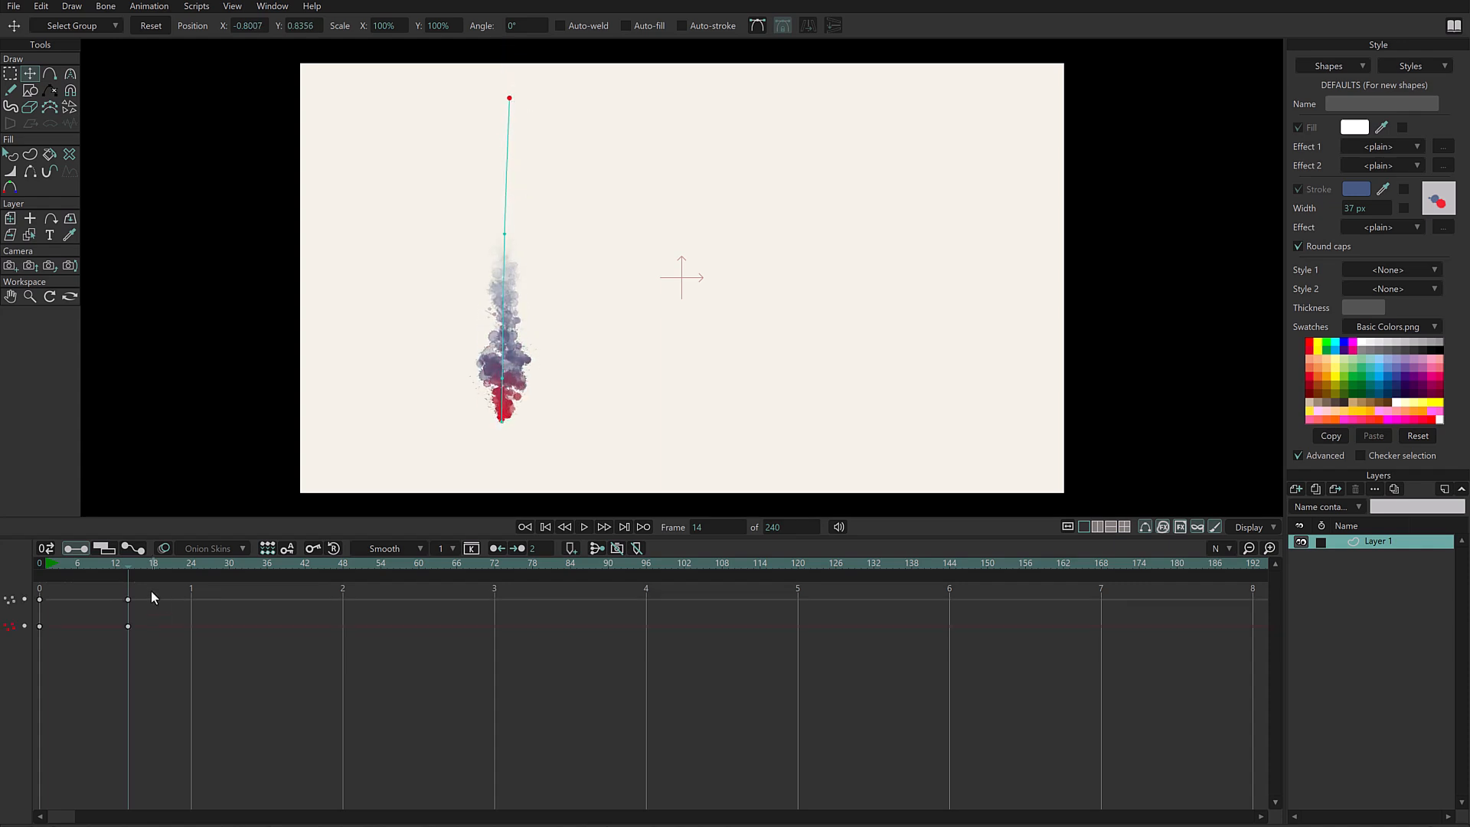
key(ctrl+z)
- Try raising the stroke's top point above the canvas at about frame 181, scrub the motion, and delete those keyframes
drag(176, 564, 1183, 564)
drag(508, 169, 502, 36)
drag(49, 564, 1095, 564)
drag(1122, 672, 1229, 581)
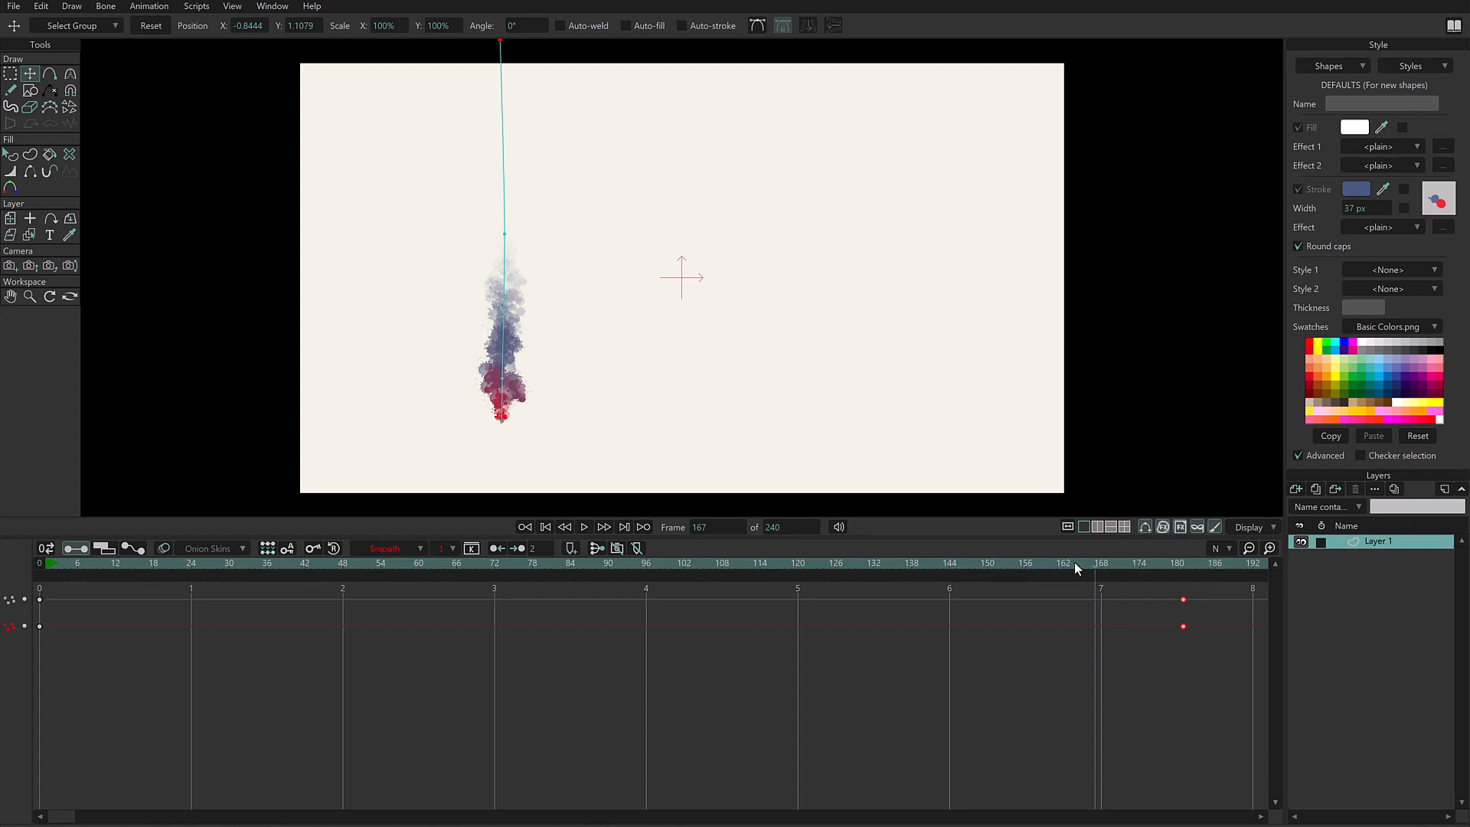
- Keyframe the stroke's top point at frame 1, and raise it to the canvas's upper edge at frame 25
click(48, 565)
click(47, 563)
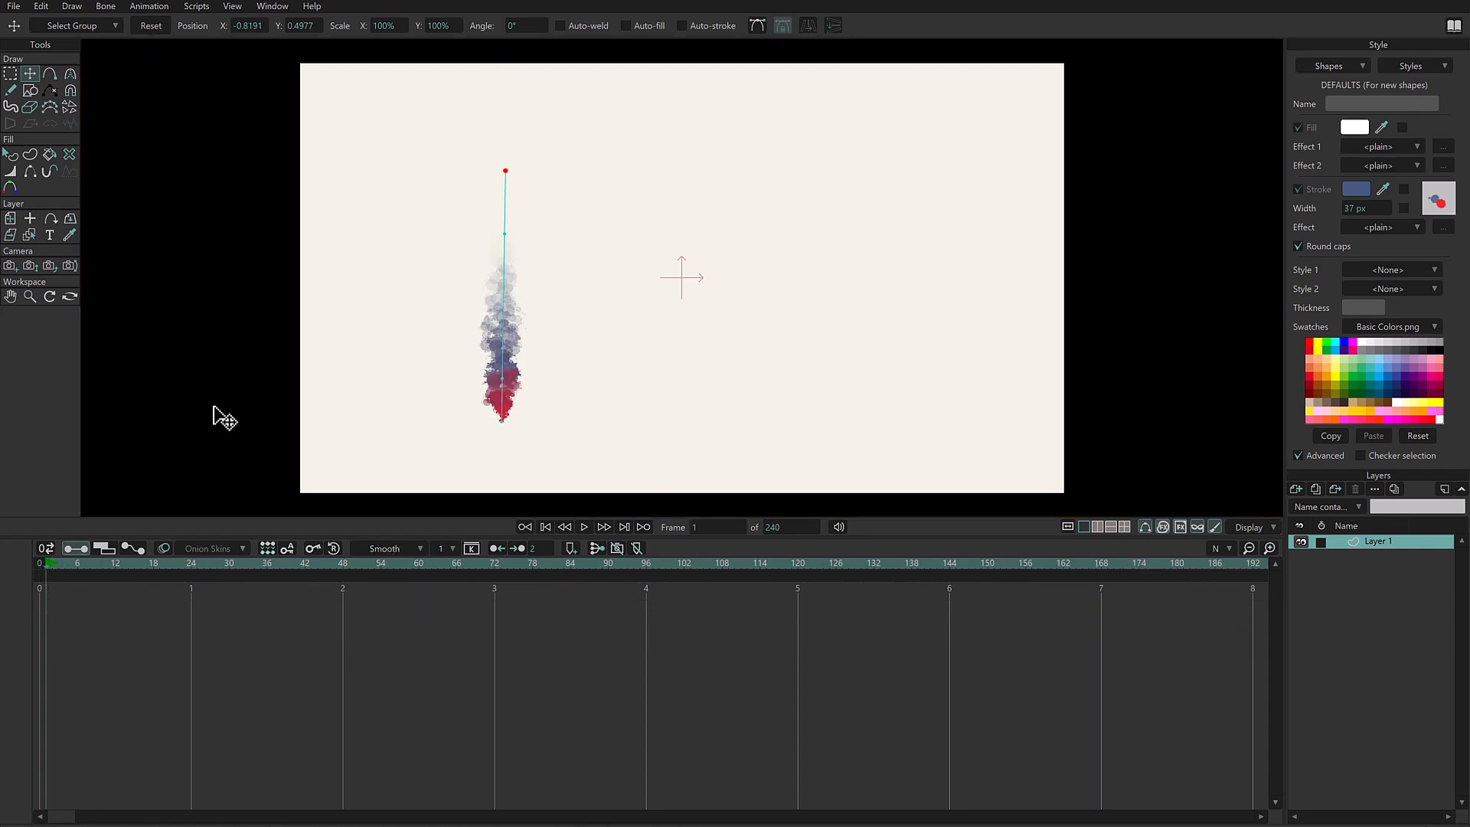
drag(506, 172, 506, 170)
drag(77, 564, 197, 571)
drag(509, 169, 507, 71)
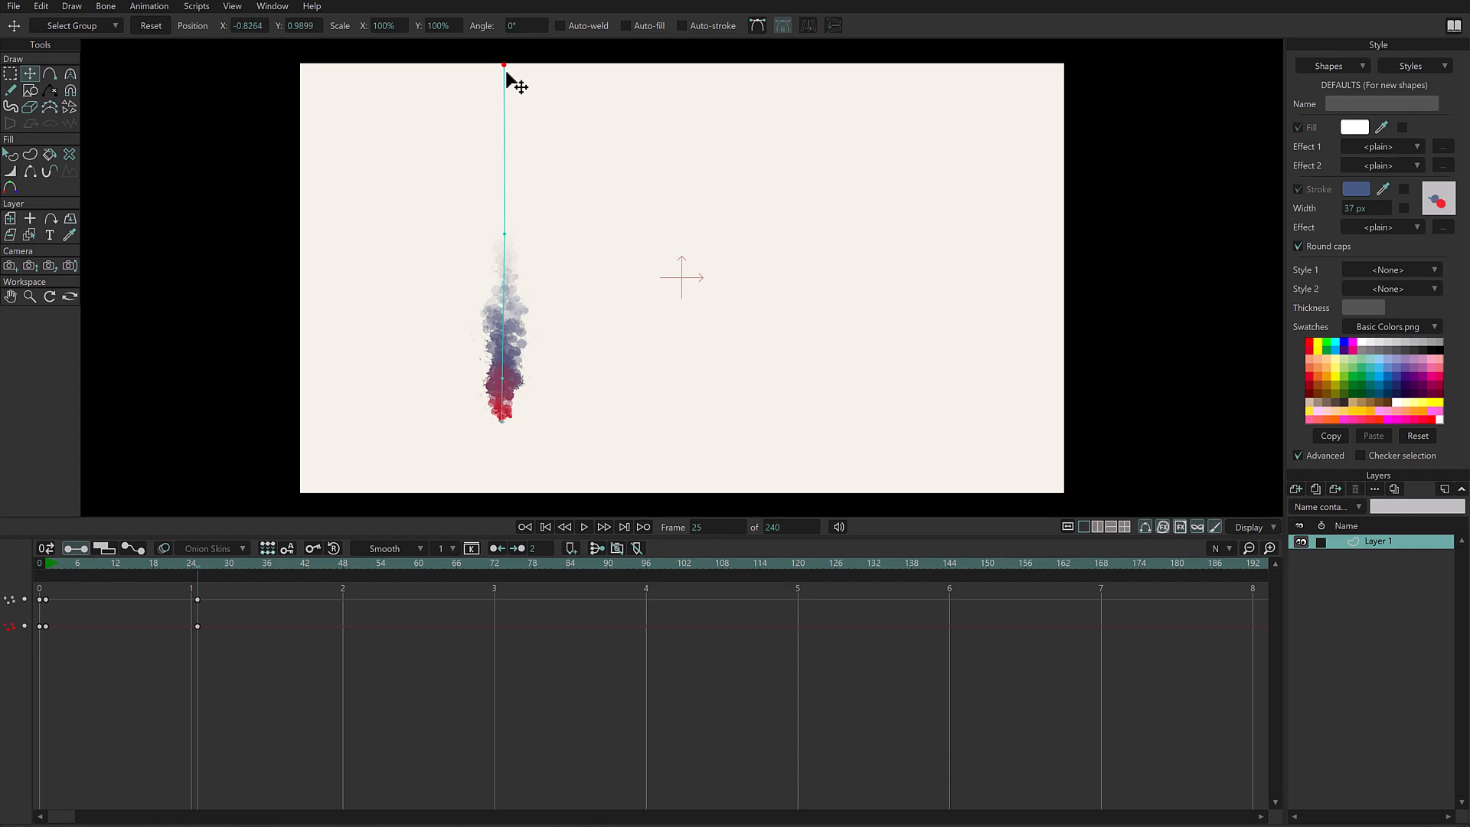
- Set the frame 25 keyframes' interpolation to Cycle and play the animation from the start
drag(214, 592, 192, 640)
right_click(198, 600)
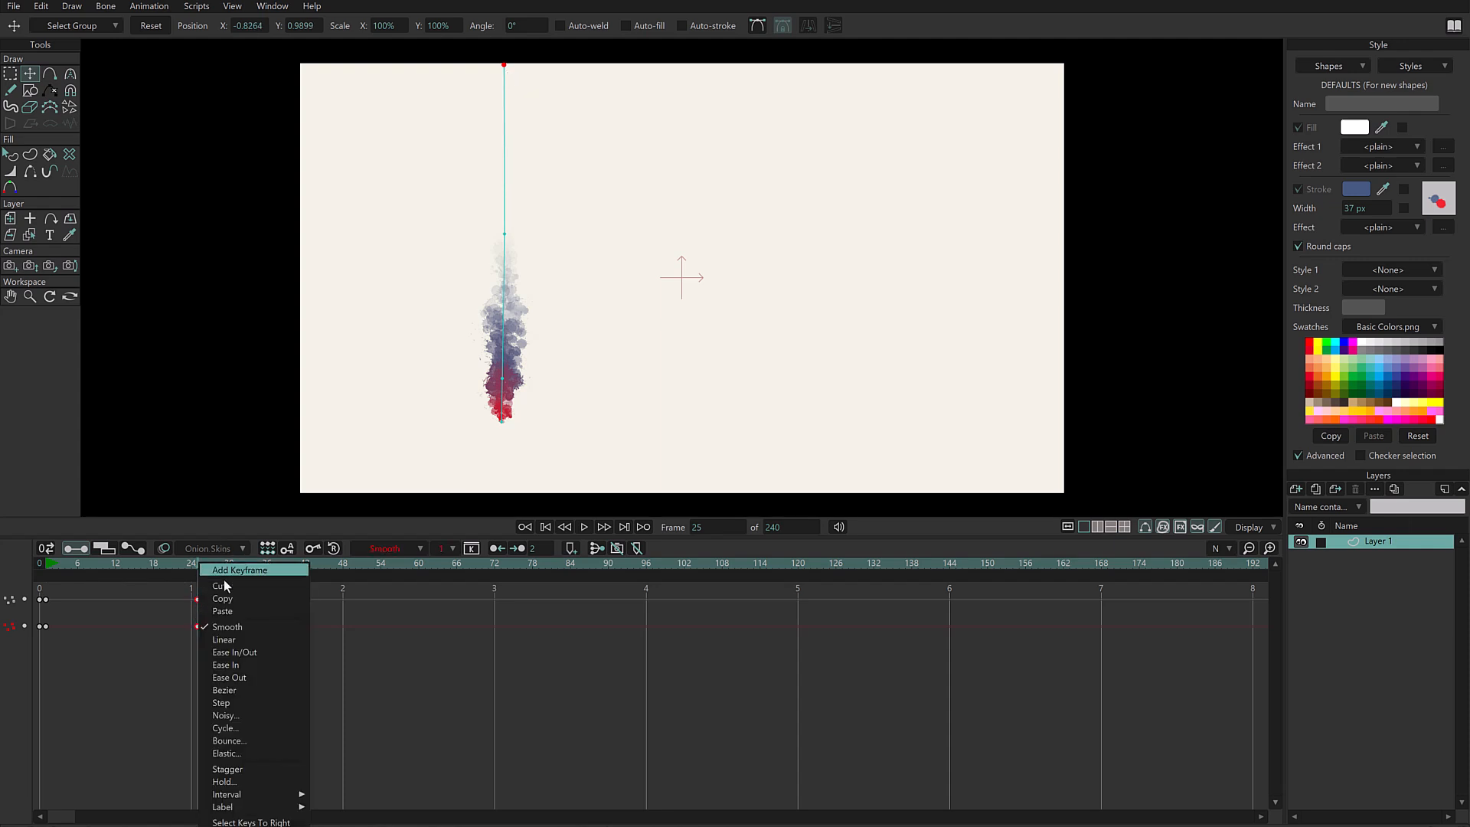
click(259, 727)
drag(1173, 342, 1173, 252)
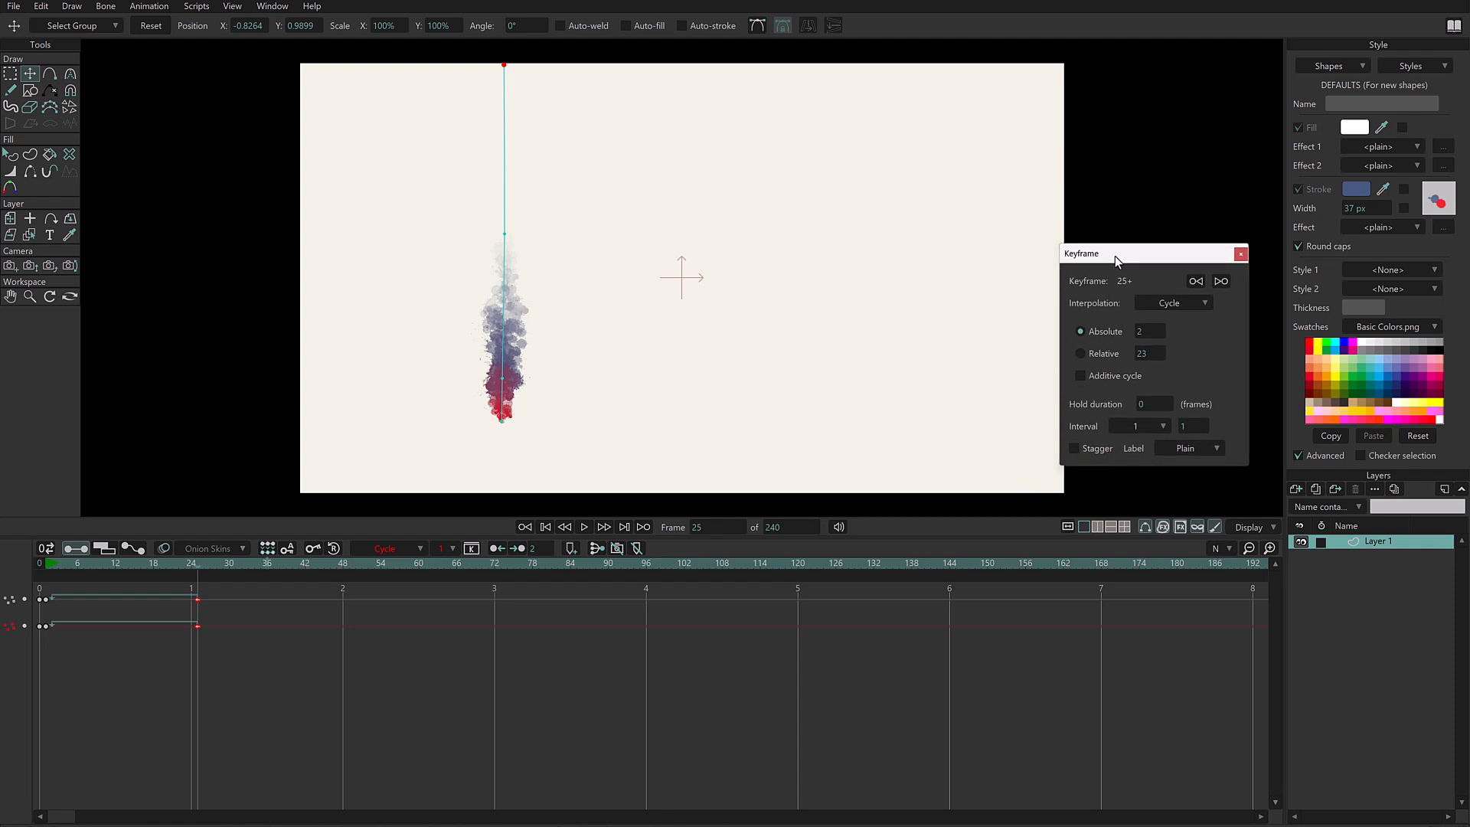
click(50, 565)
key(space)
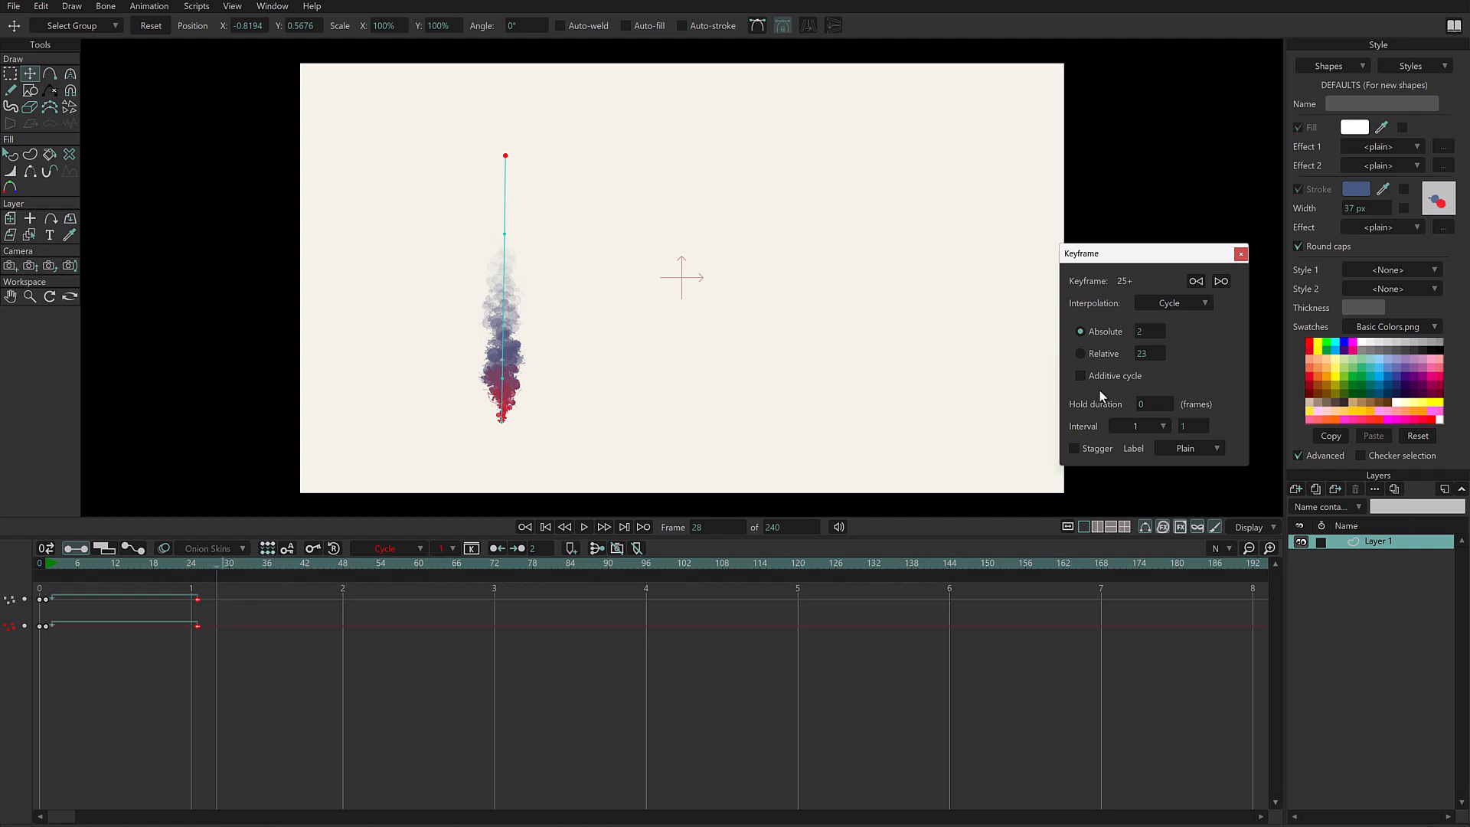
- Turn on Additive cycle for the frame 25 keyframes and play the animation from the start
click(1081, 376)
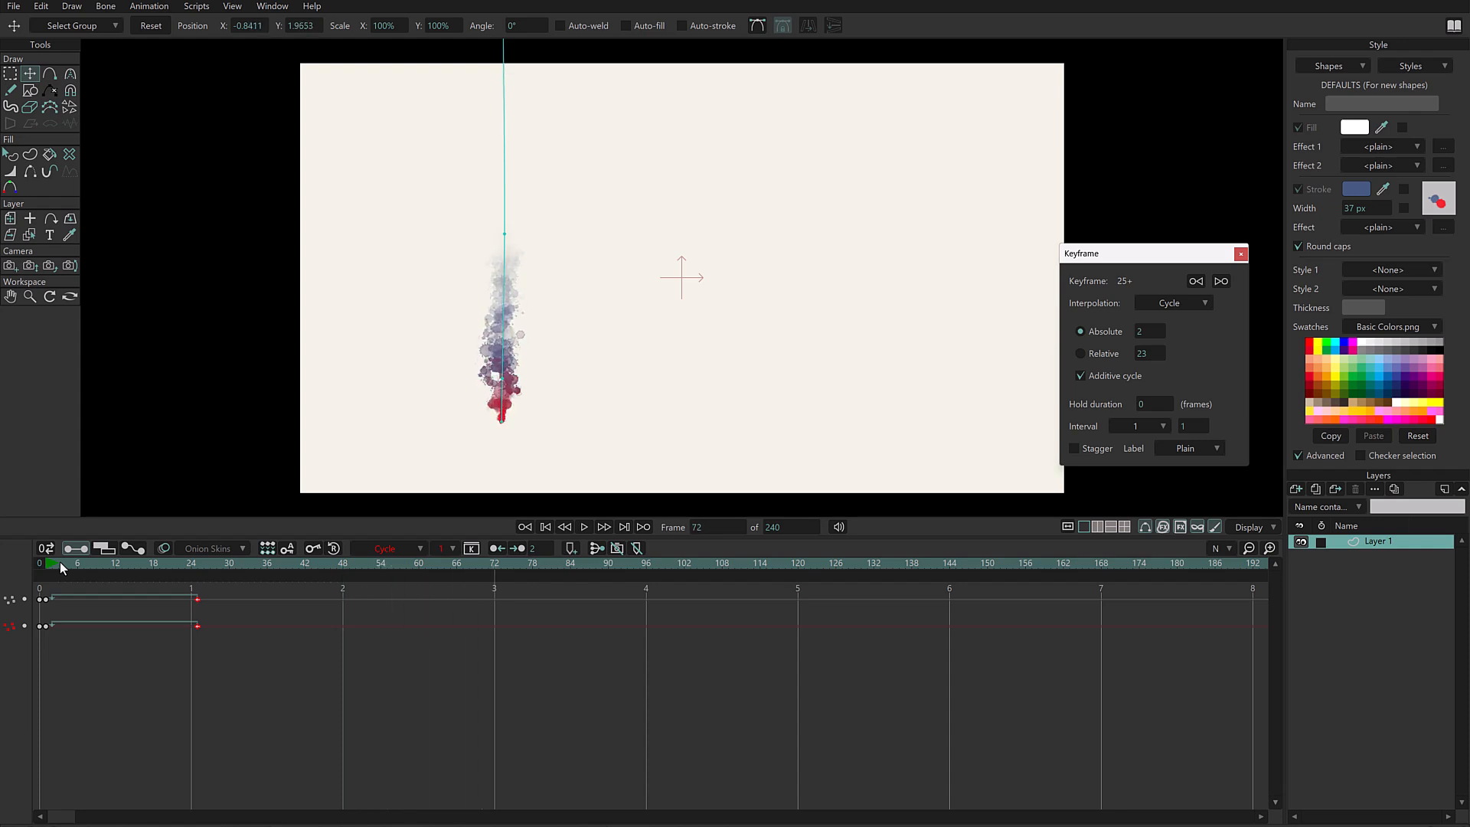
scroll(941, 279, down, 5)
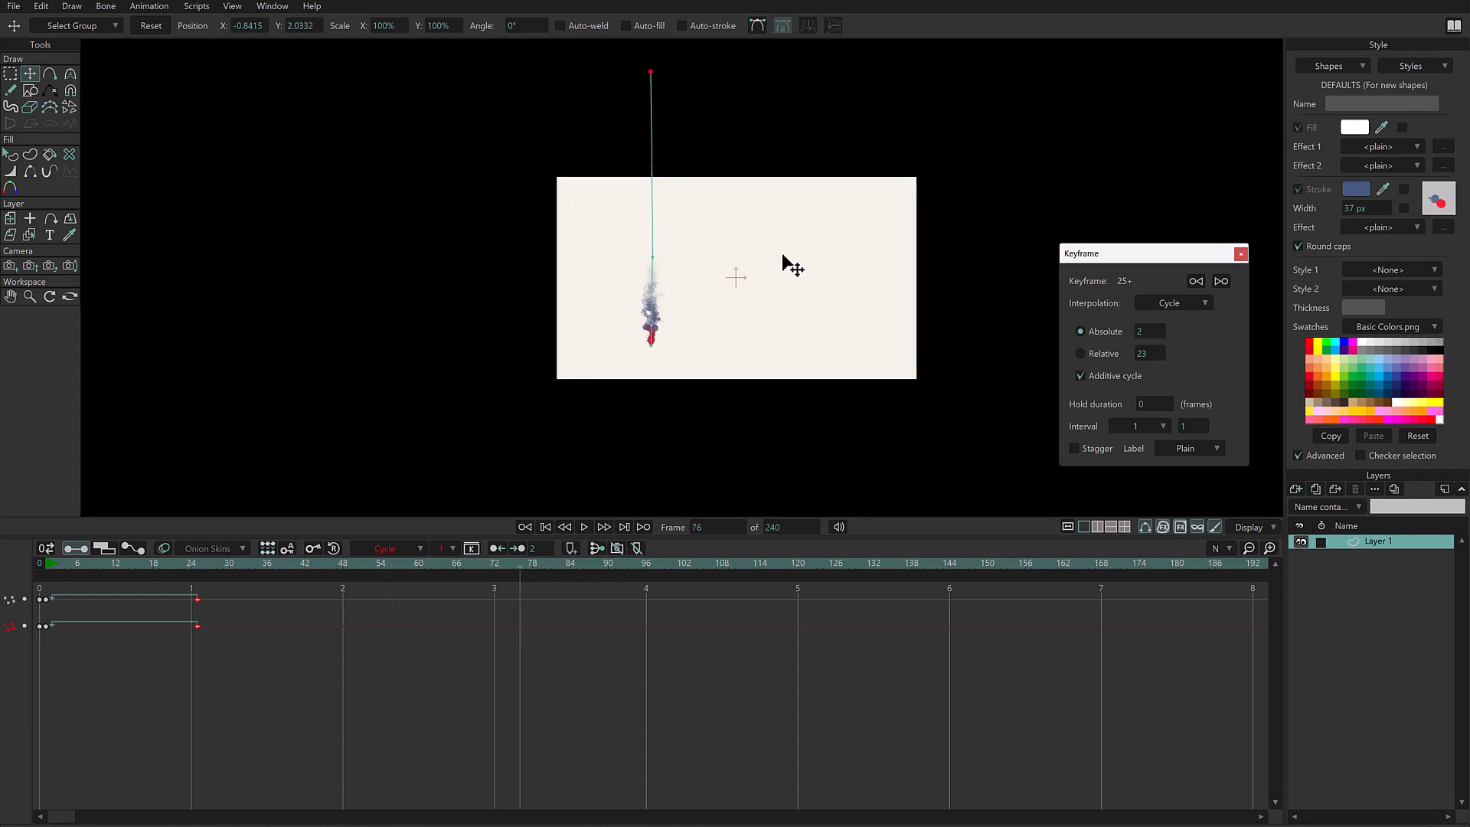
click(48, 562)
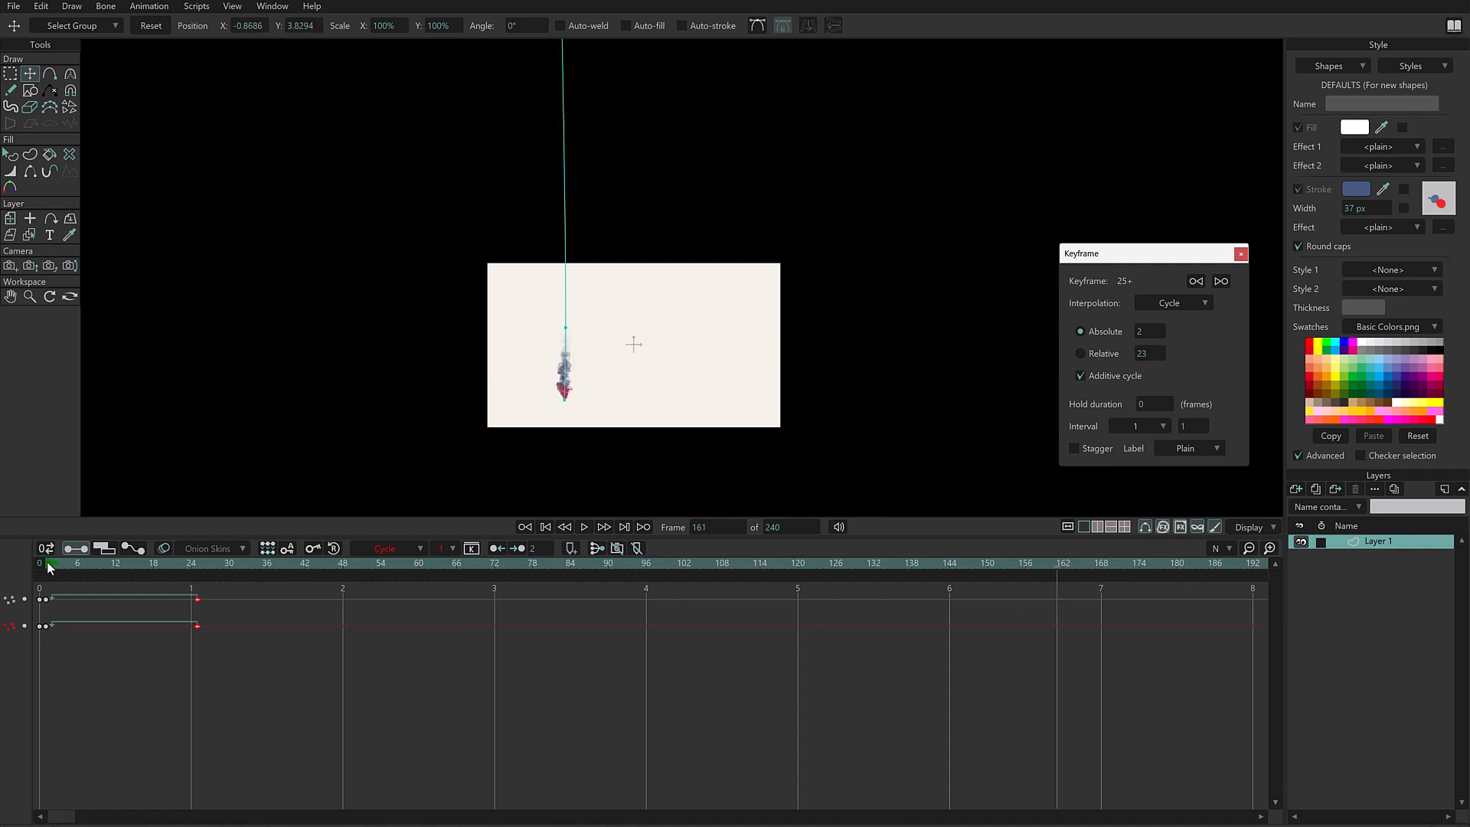
key(space)
scroll(536, 368, up, 8)
drag(737, 287, 737, 217)
click(48, 564)
key(space)
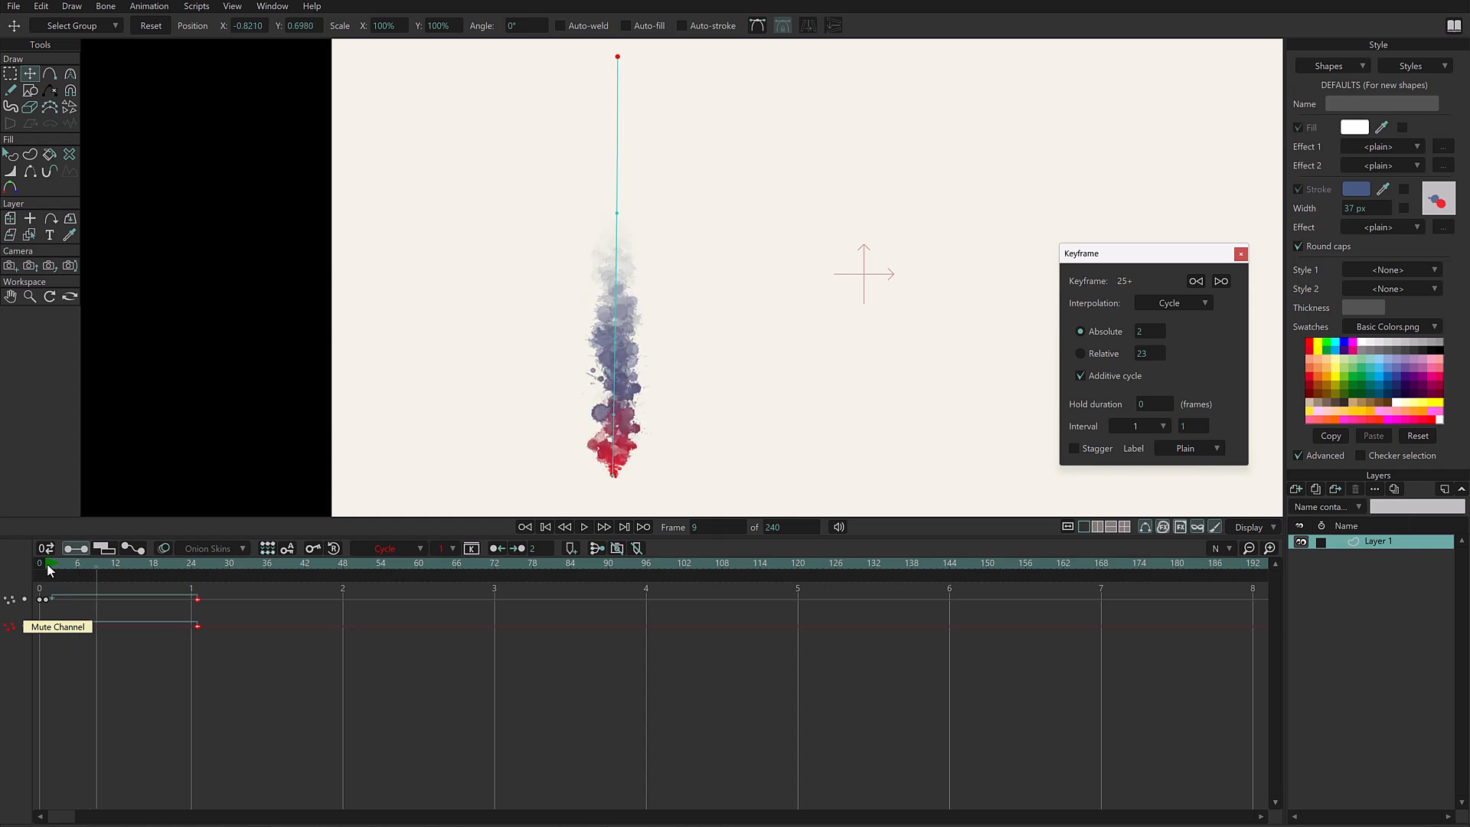
key(space)
- Select the frame 1 keyframes and play the animation to examine how its speed changes between keyframes
drag(47, 632, 62, 589)
key(space)
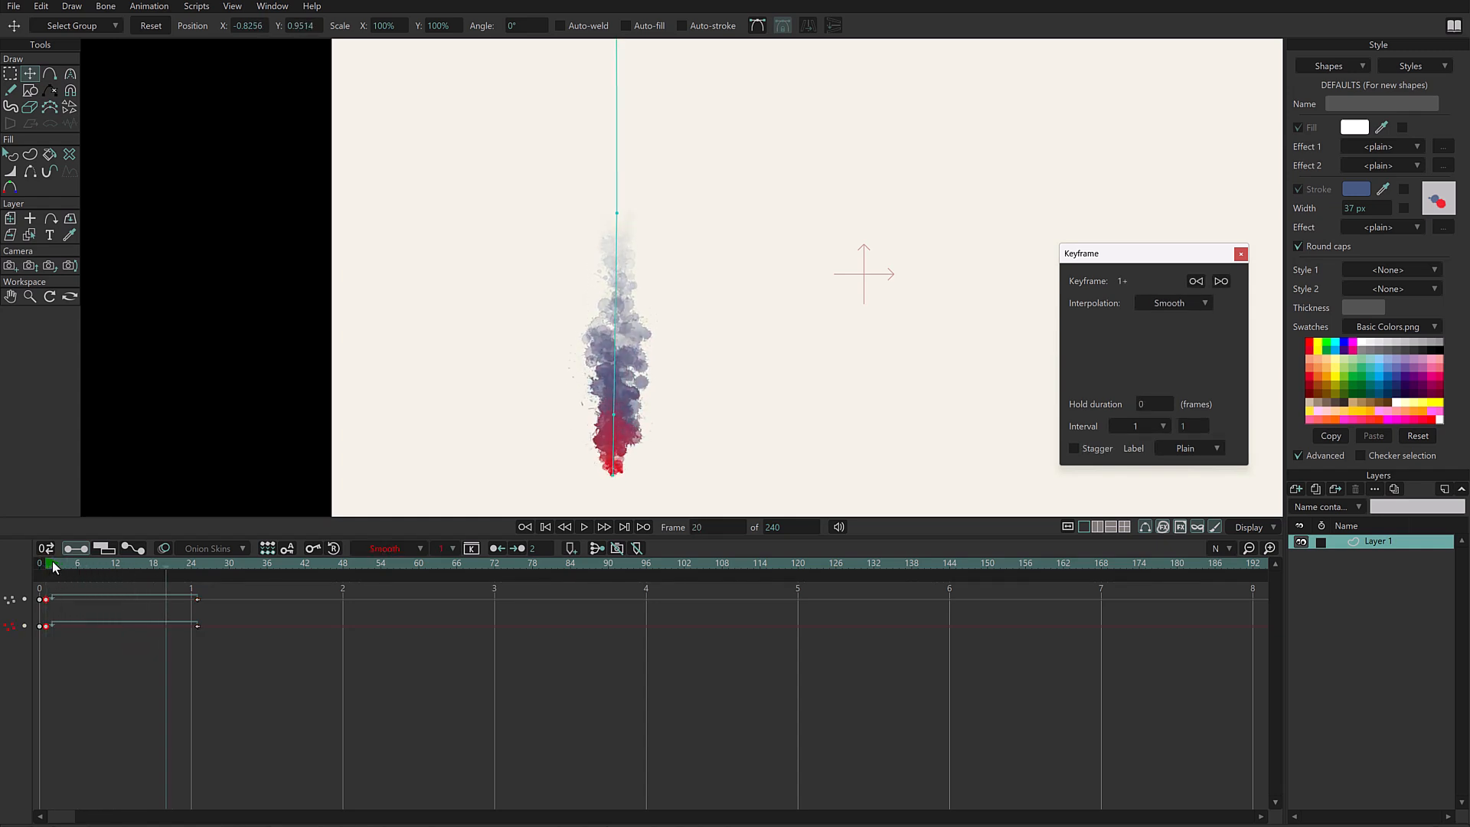
click(266, 645)
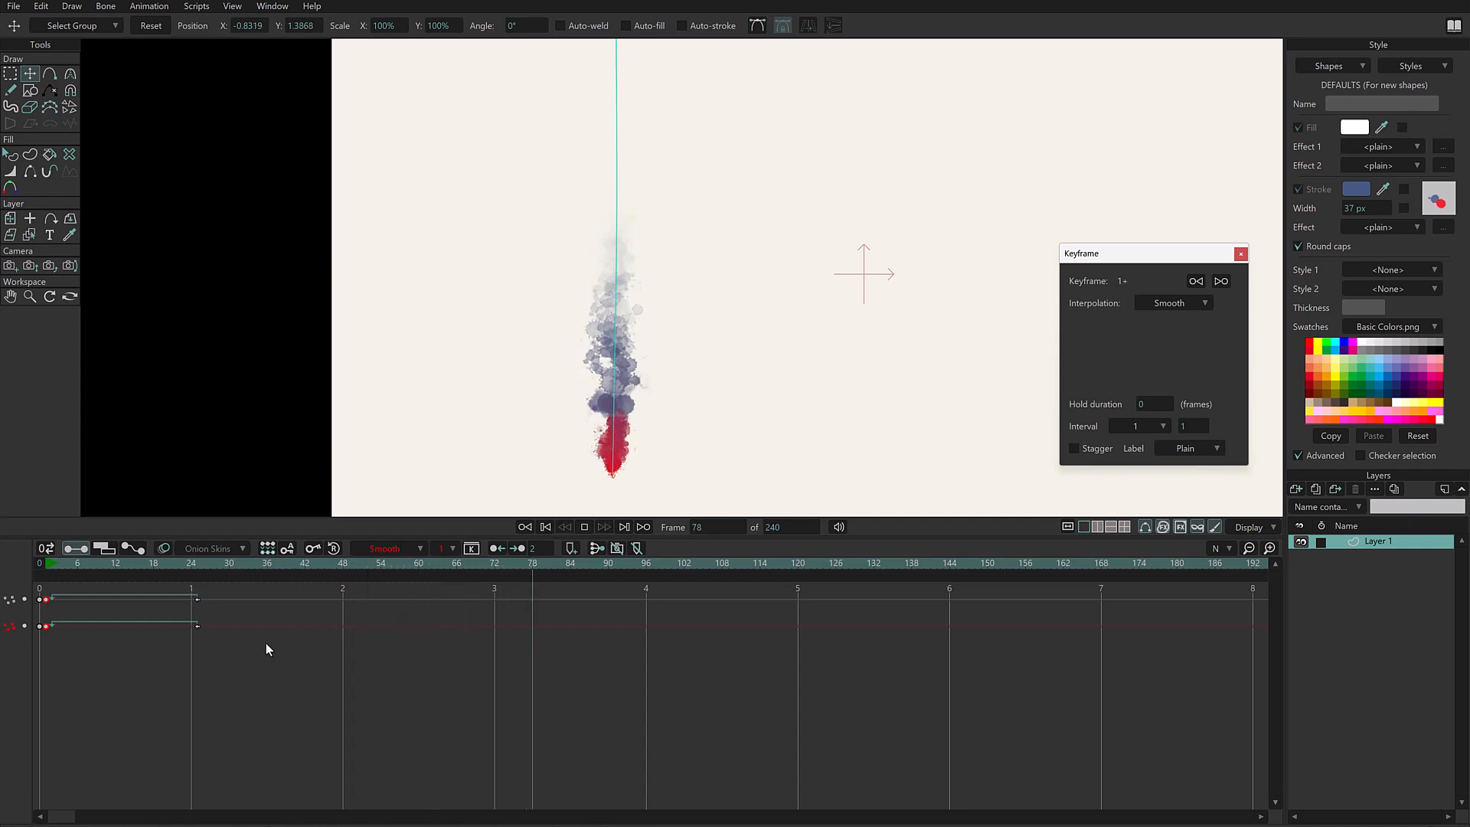
click(53, 565)
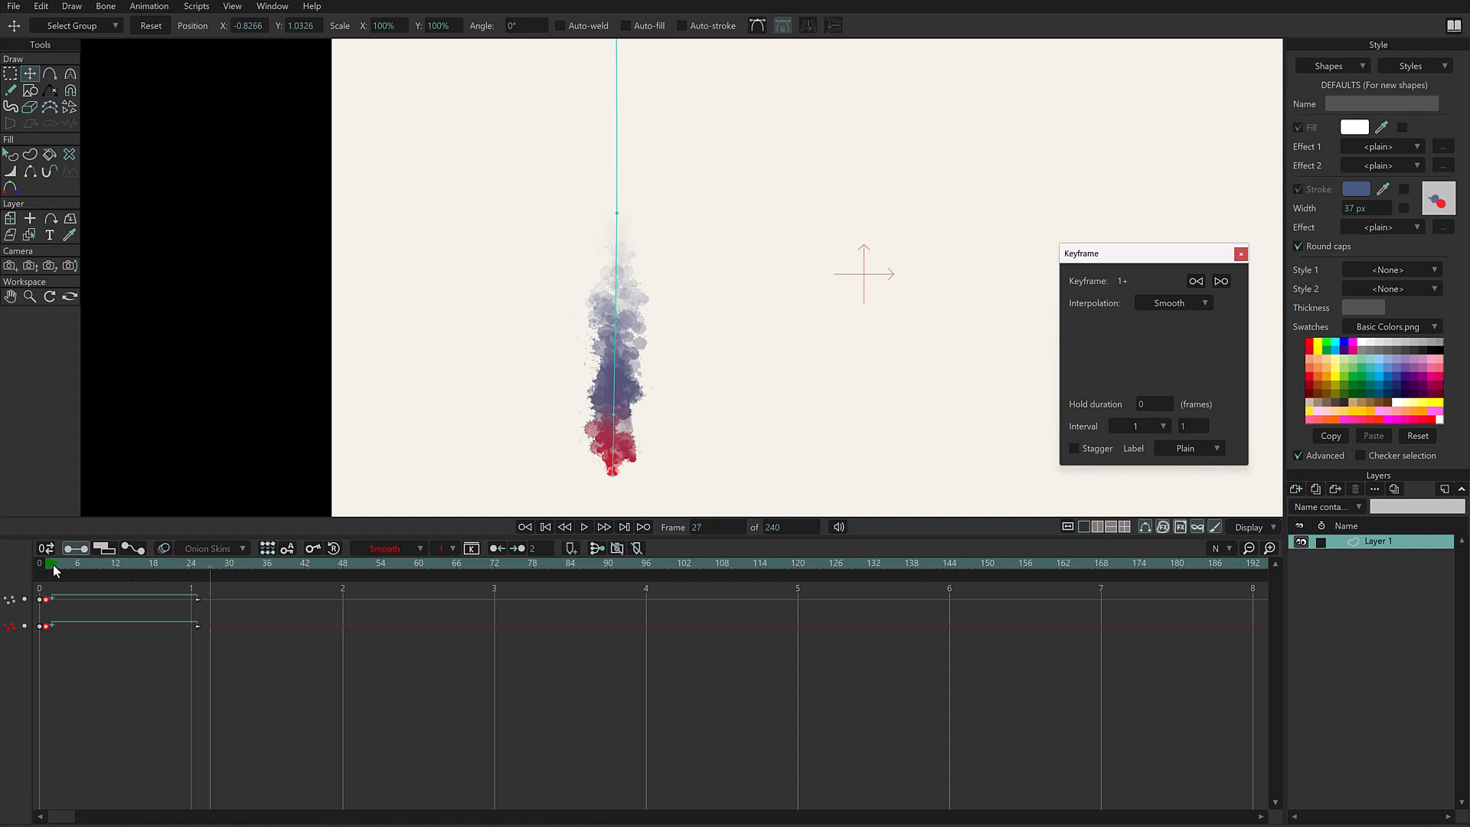
- Set the frame 1 keyframes' interpolation to Linear and replay the animation from frame 1
mouse_move(52, 563)
mouse_down()
mouse_move(98, 639)
mouse_move(60, 590)
mouse_up()
right_click(49, 597)
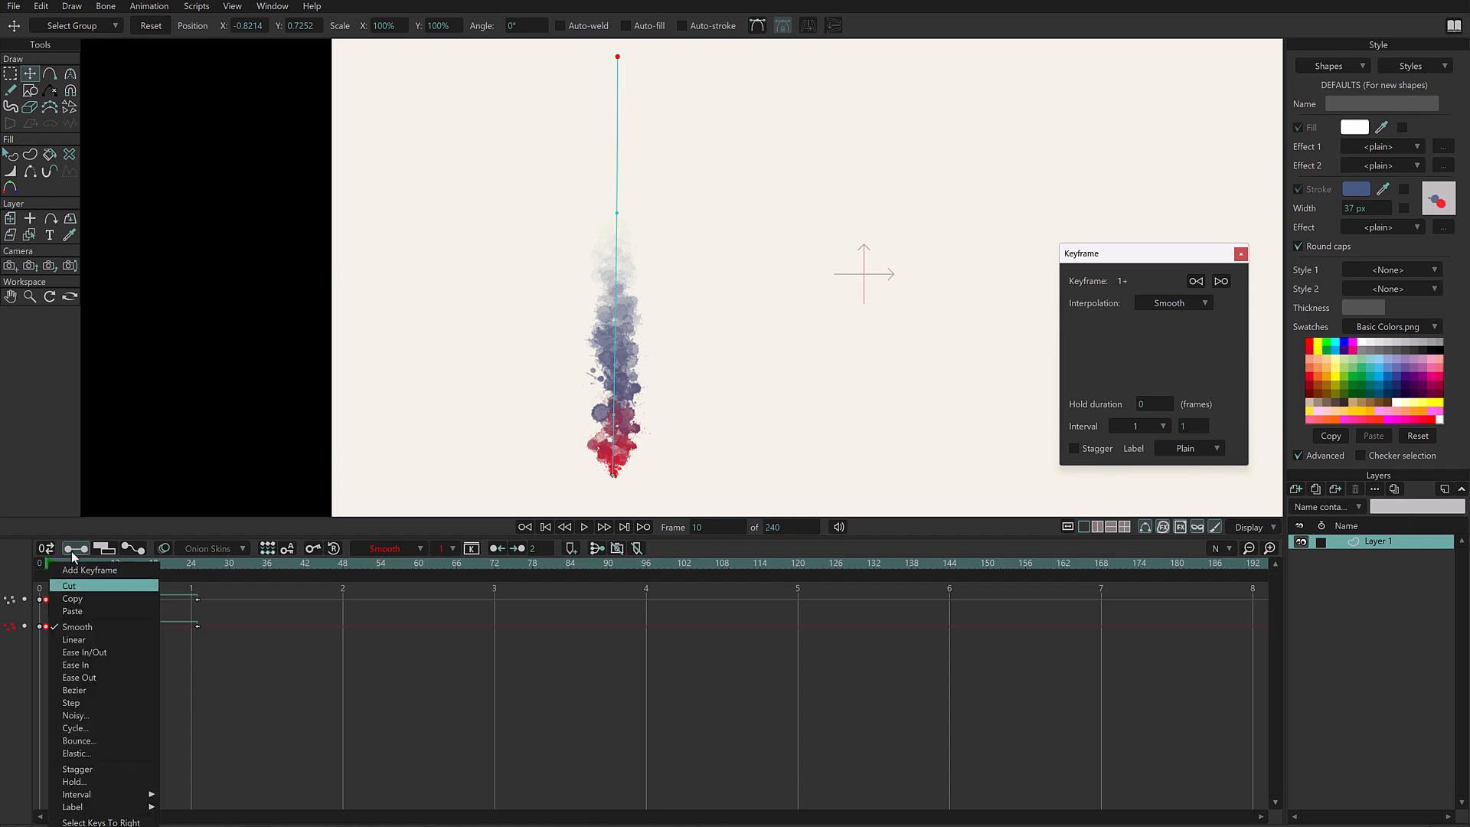
click(123, 646)
click(129, 666)
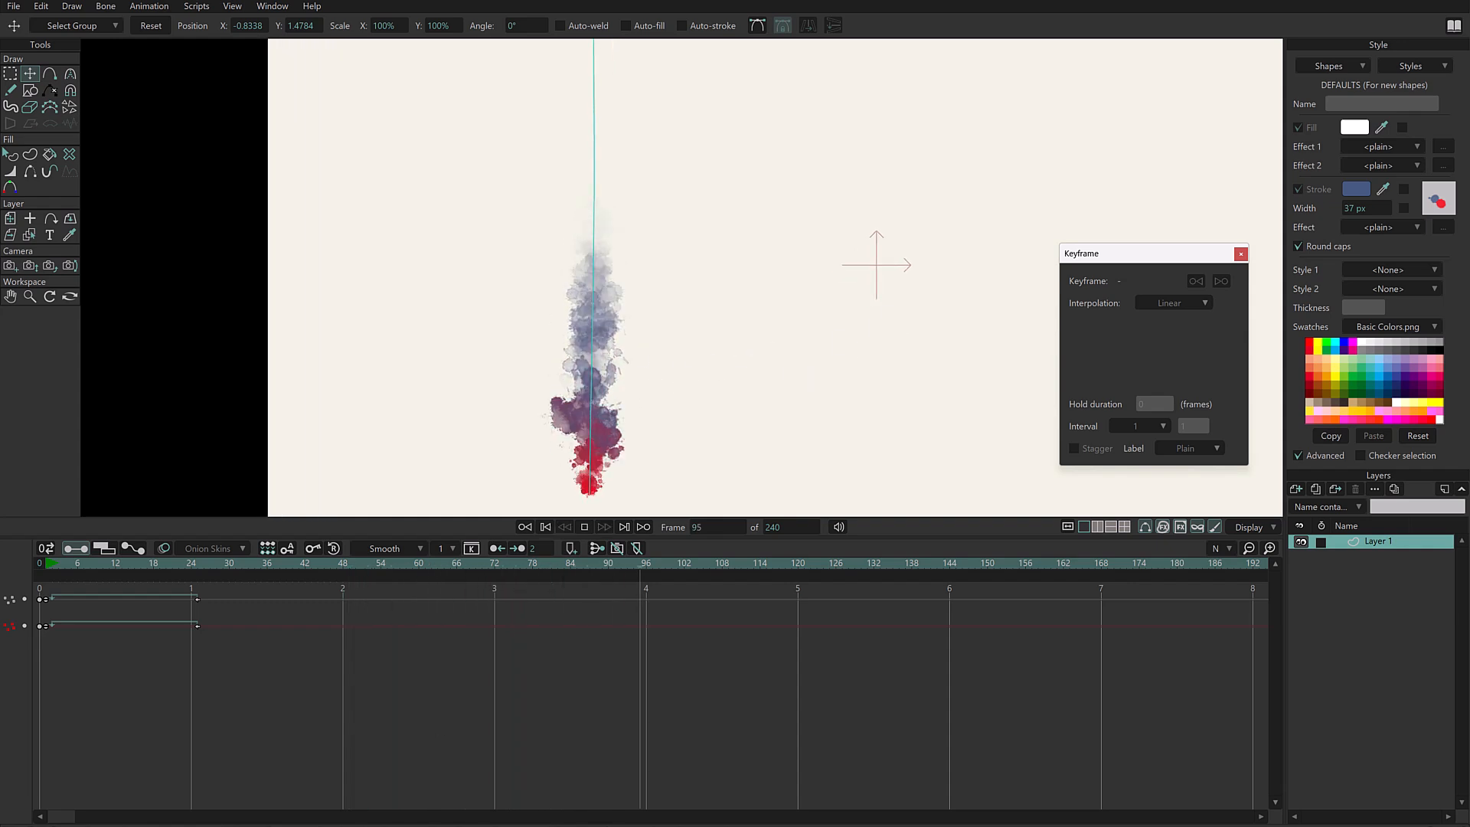
click(45, 565)
key(space)
key(space)
- Try moving the cycle keyframes to frame 217 and frame 15 to vary the animation speed, and return them to frame 25
click(196, 622)
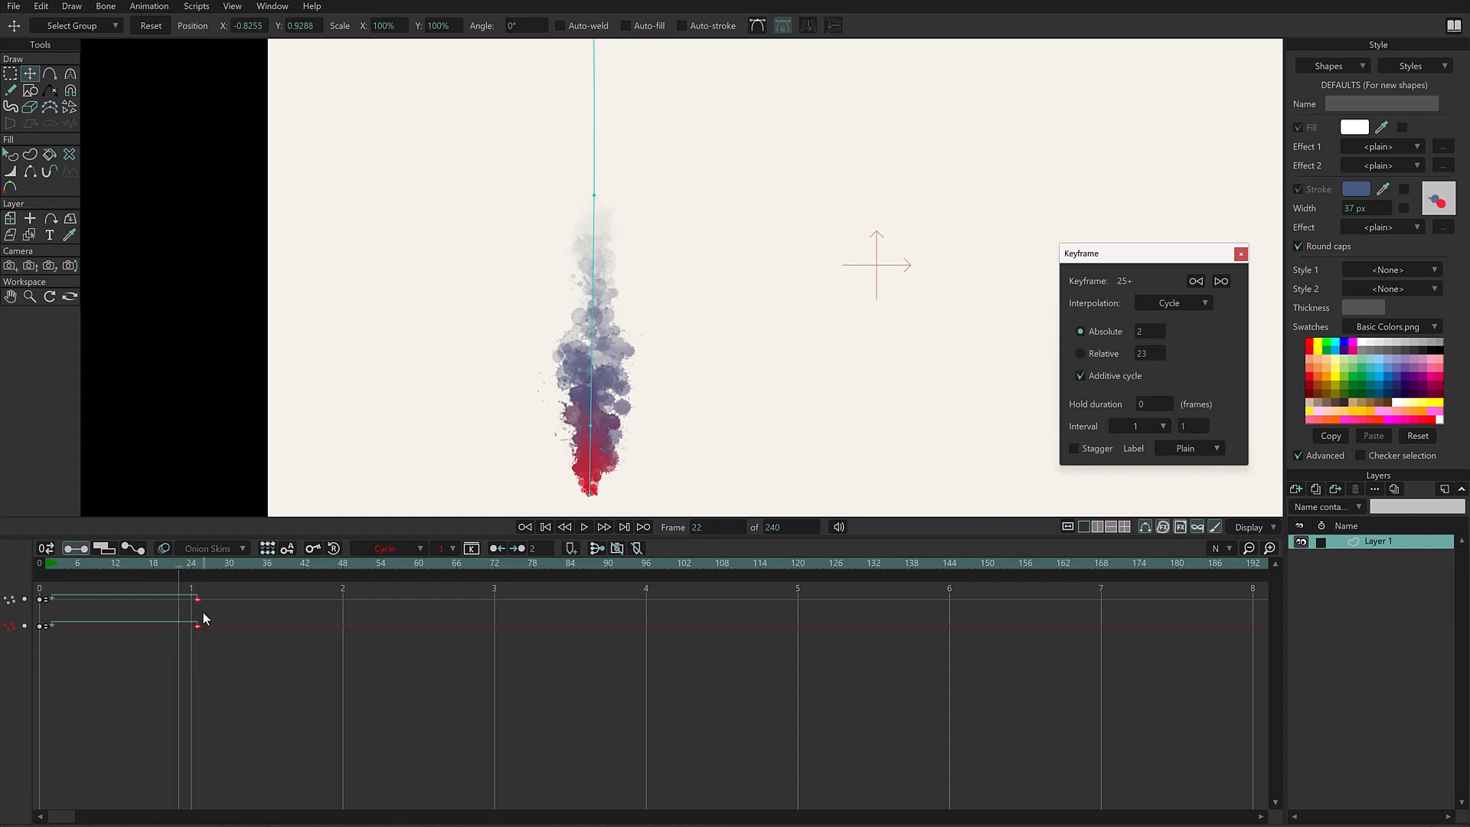
drag(197, 601, 15, 644)
key(space)
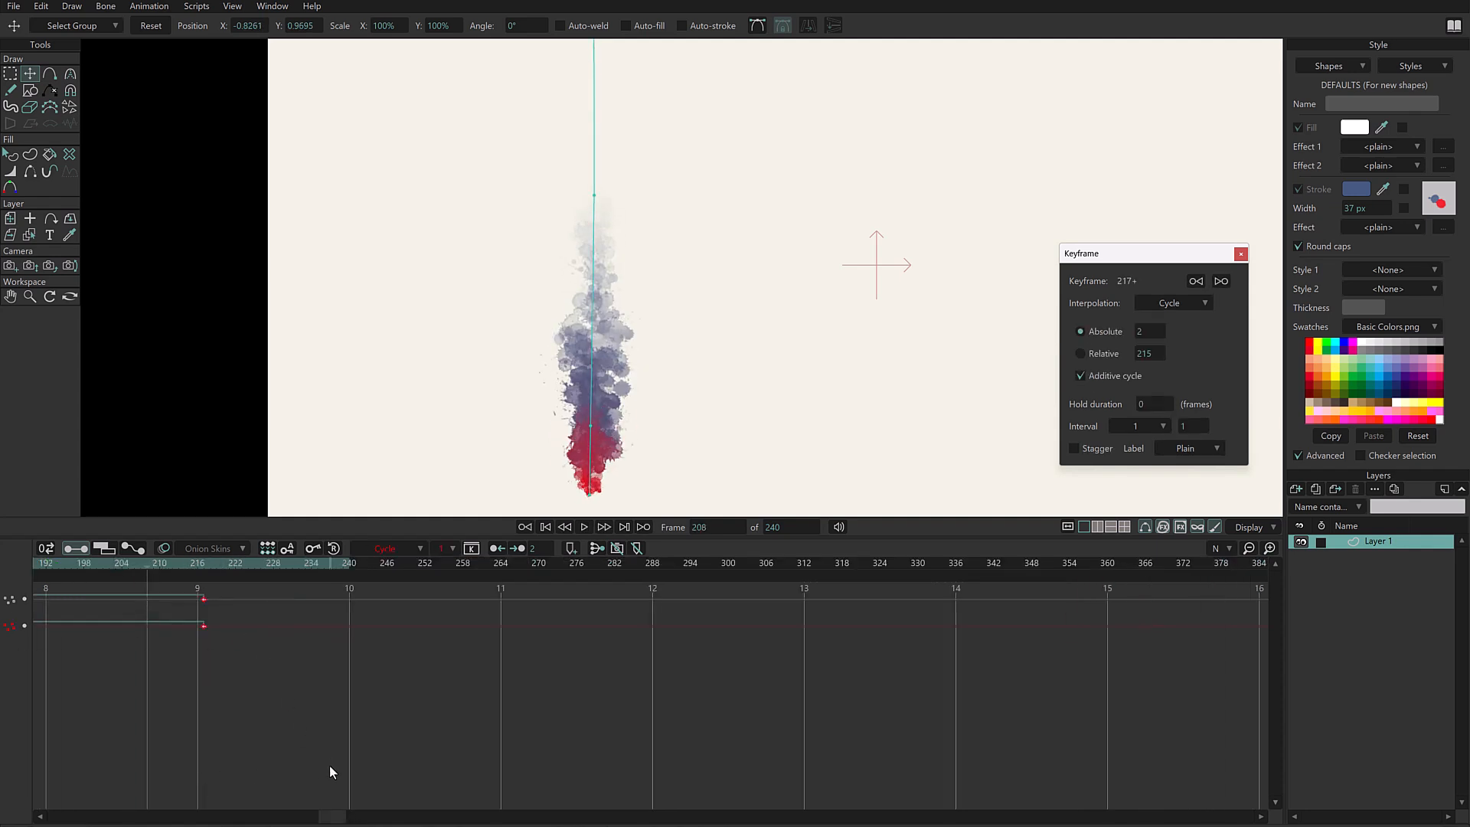
key(ctrl+z)
drag(329, 816, 73, 736)
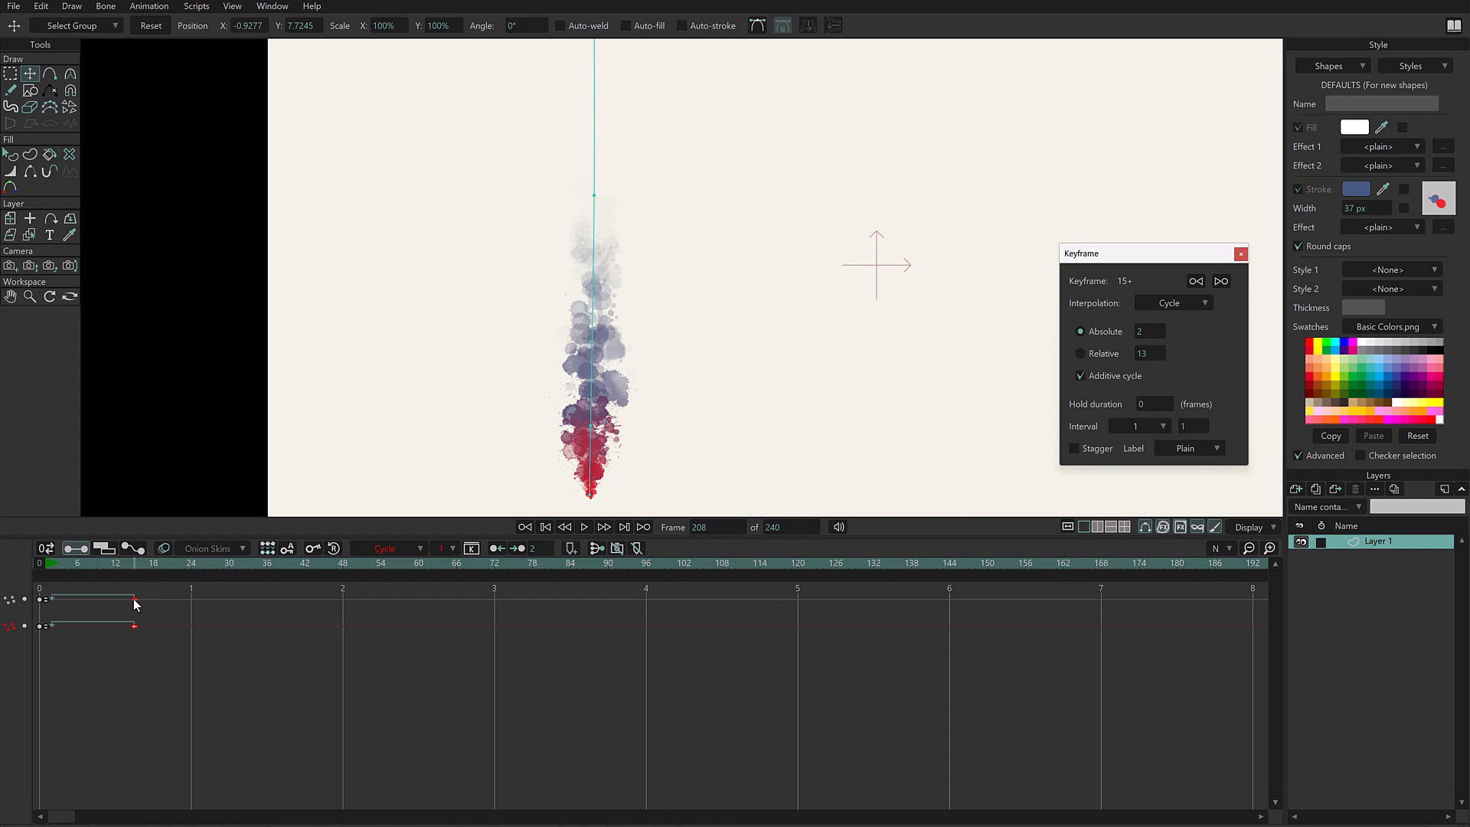
drag(134, 599, 197, 599)
- Set the frame 1 keyframes' interval to 2, and step through and play the animation to check it
drag(66, 591, 43, 629)
click(1148, 426)
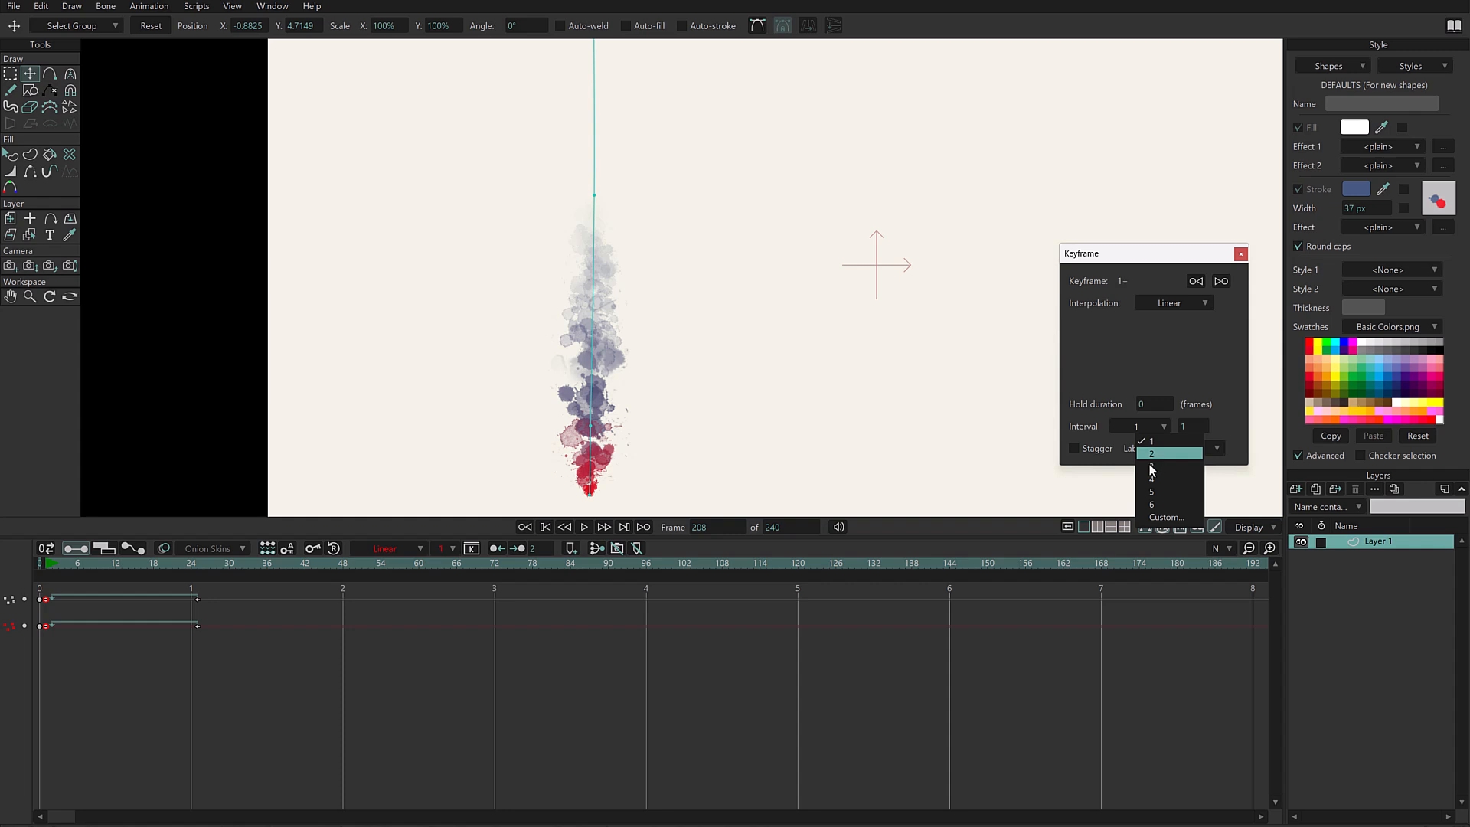
click(1154, 453)
click(54, 562)
key(Right)
key(Right)
key(Right)
key(Right)
key(Right)
key(Right)
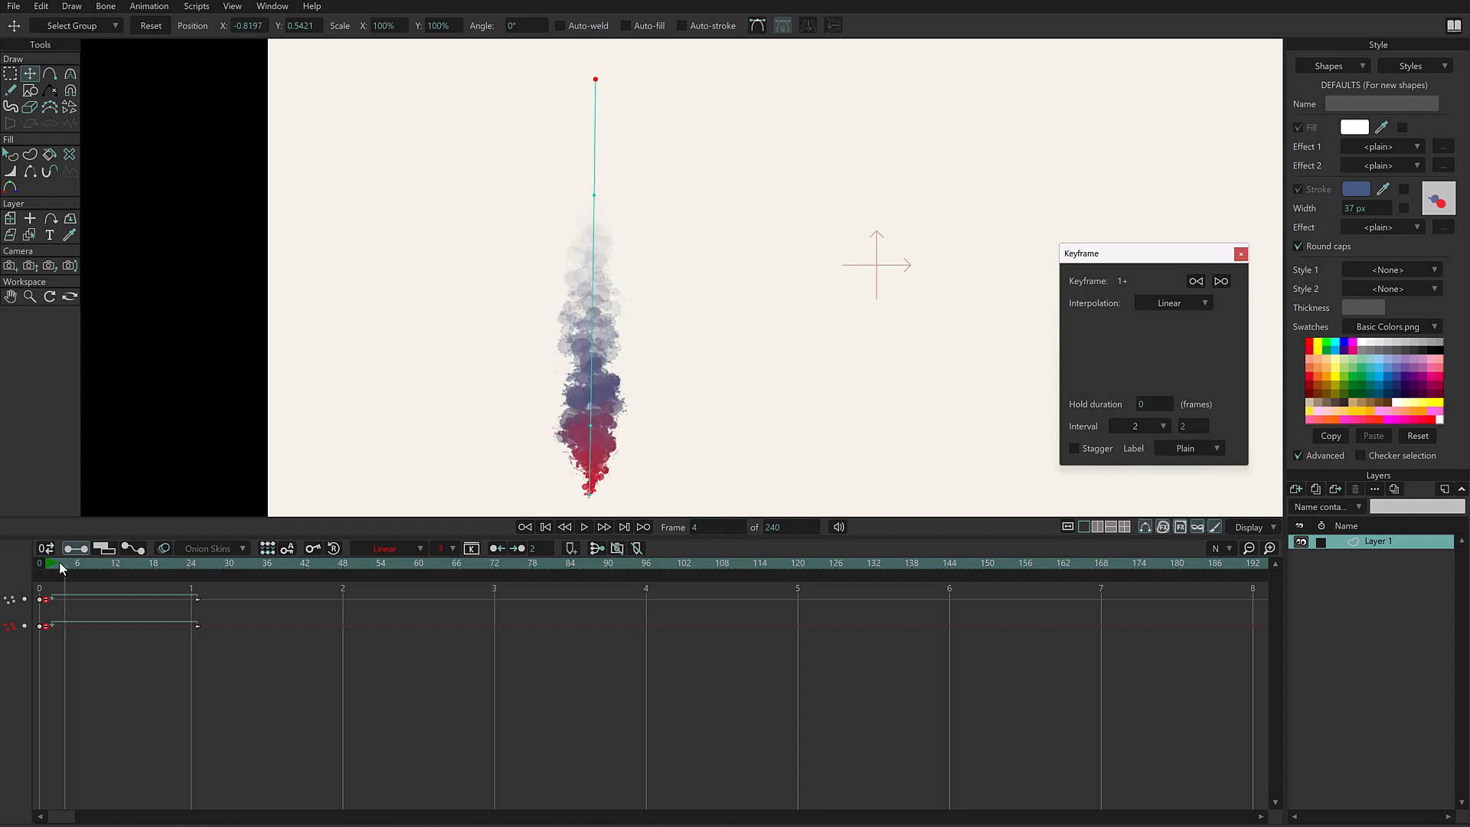
key(space)
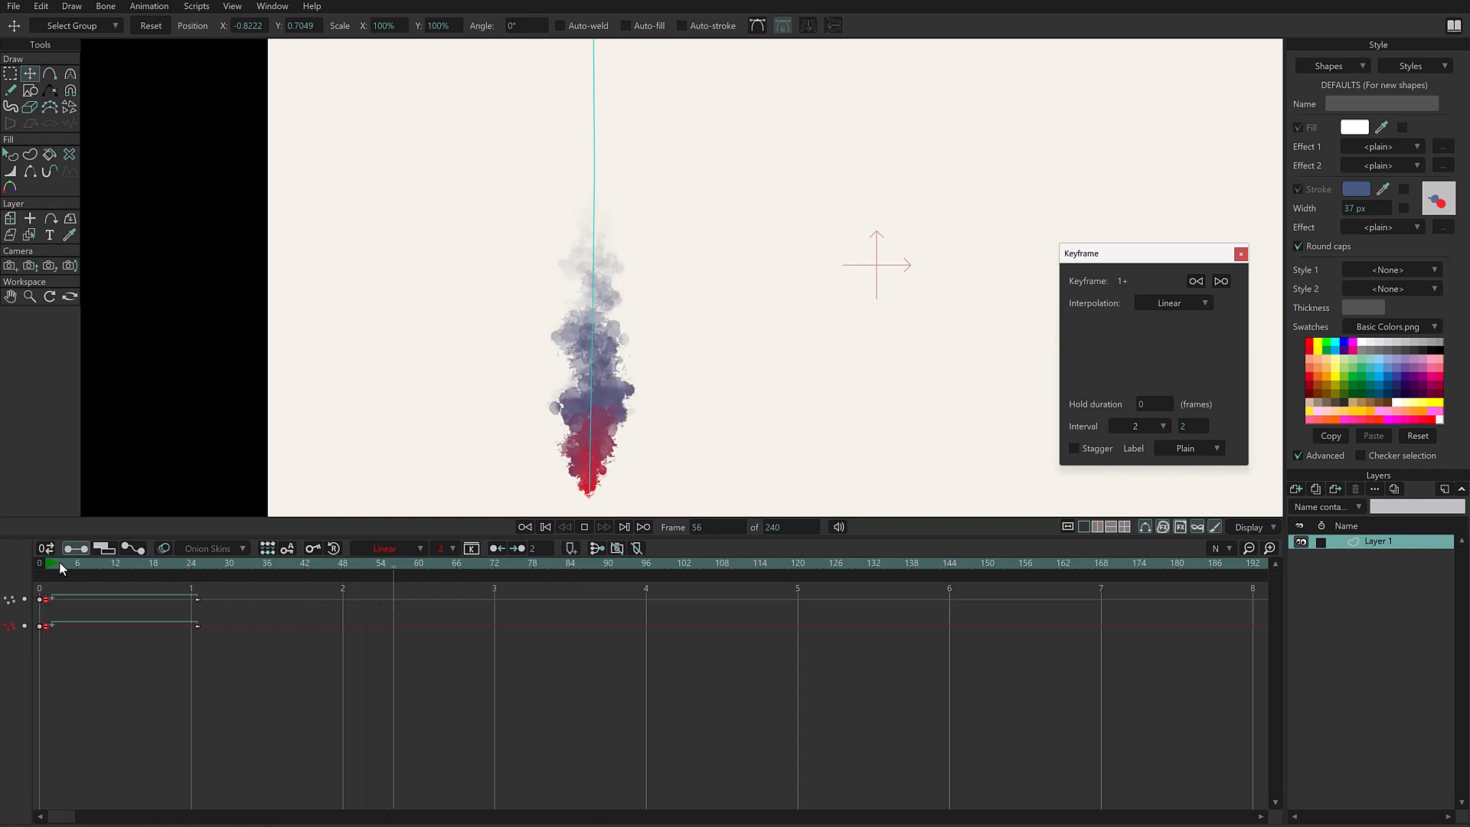
- Return to frame 0 and duplicate the stroke's layer
drag(69, 566, 6, 581)
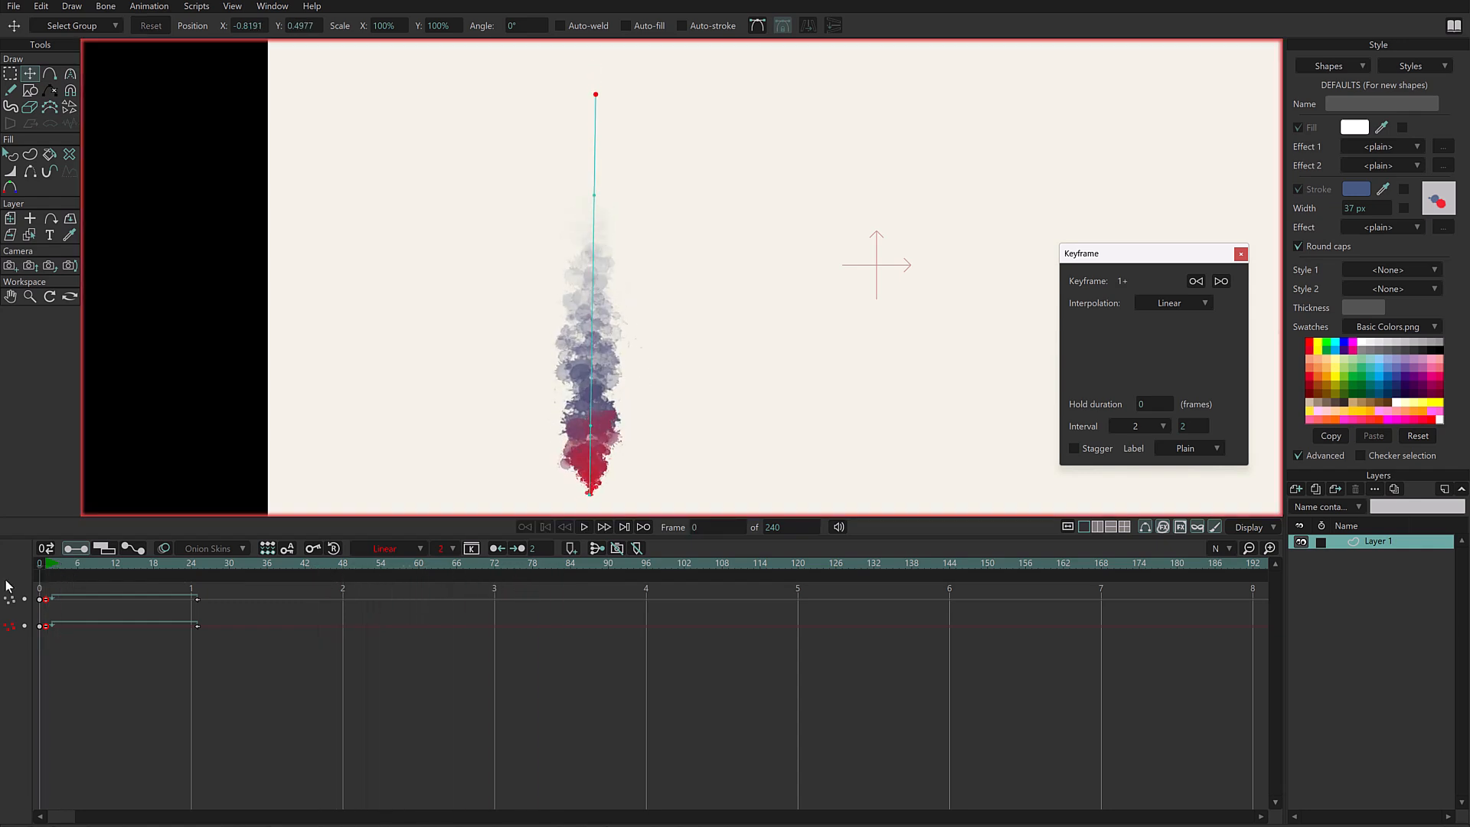
click(1316, 489)
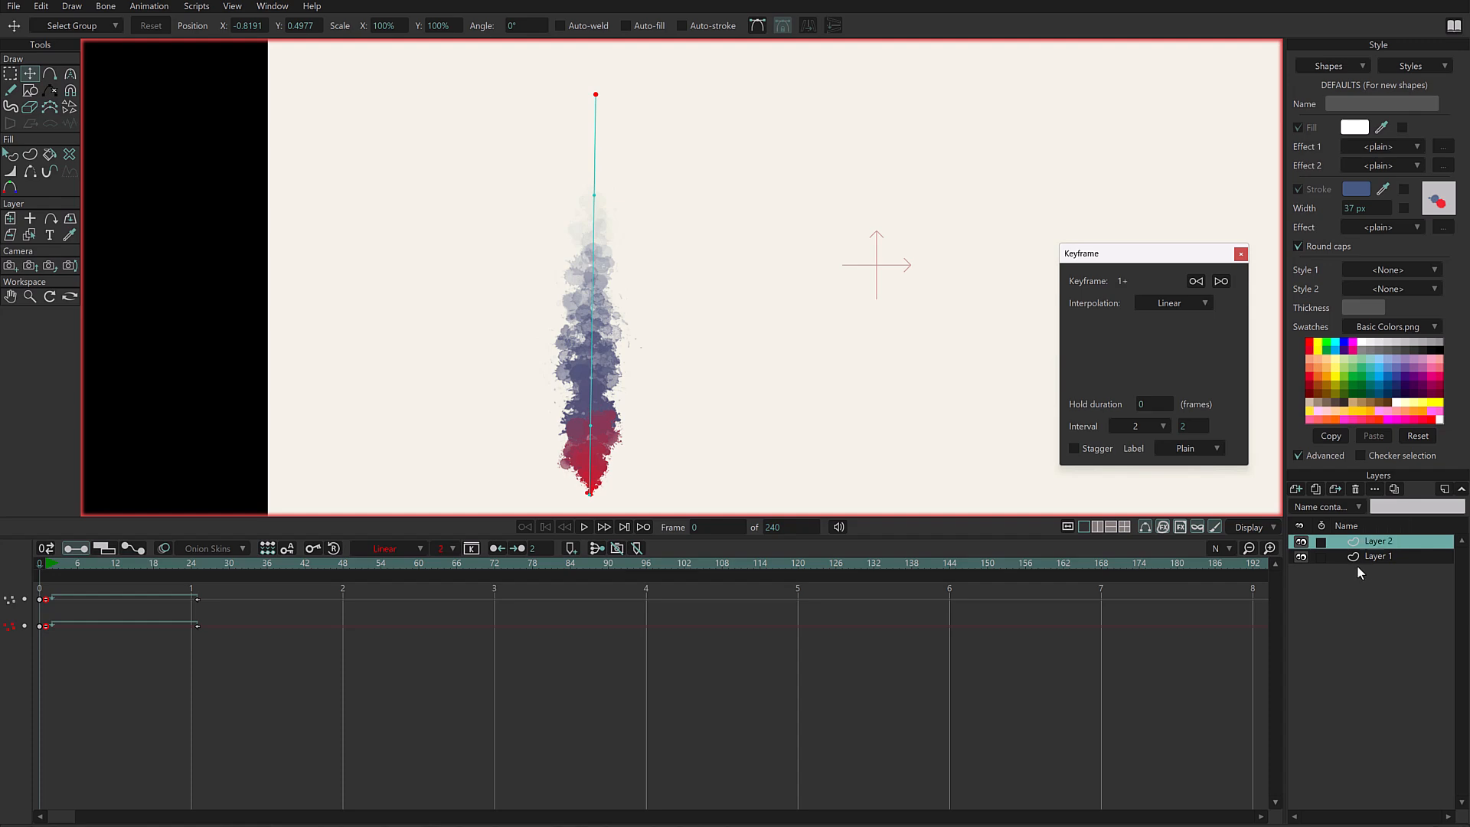
- Change the duplicated stroke's brush to the Dots stamp, carrying over its existing spacing, jitter and color drift settings
click(12, 156)
click(586, 354)
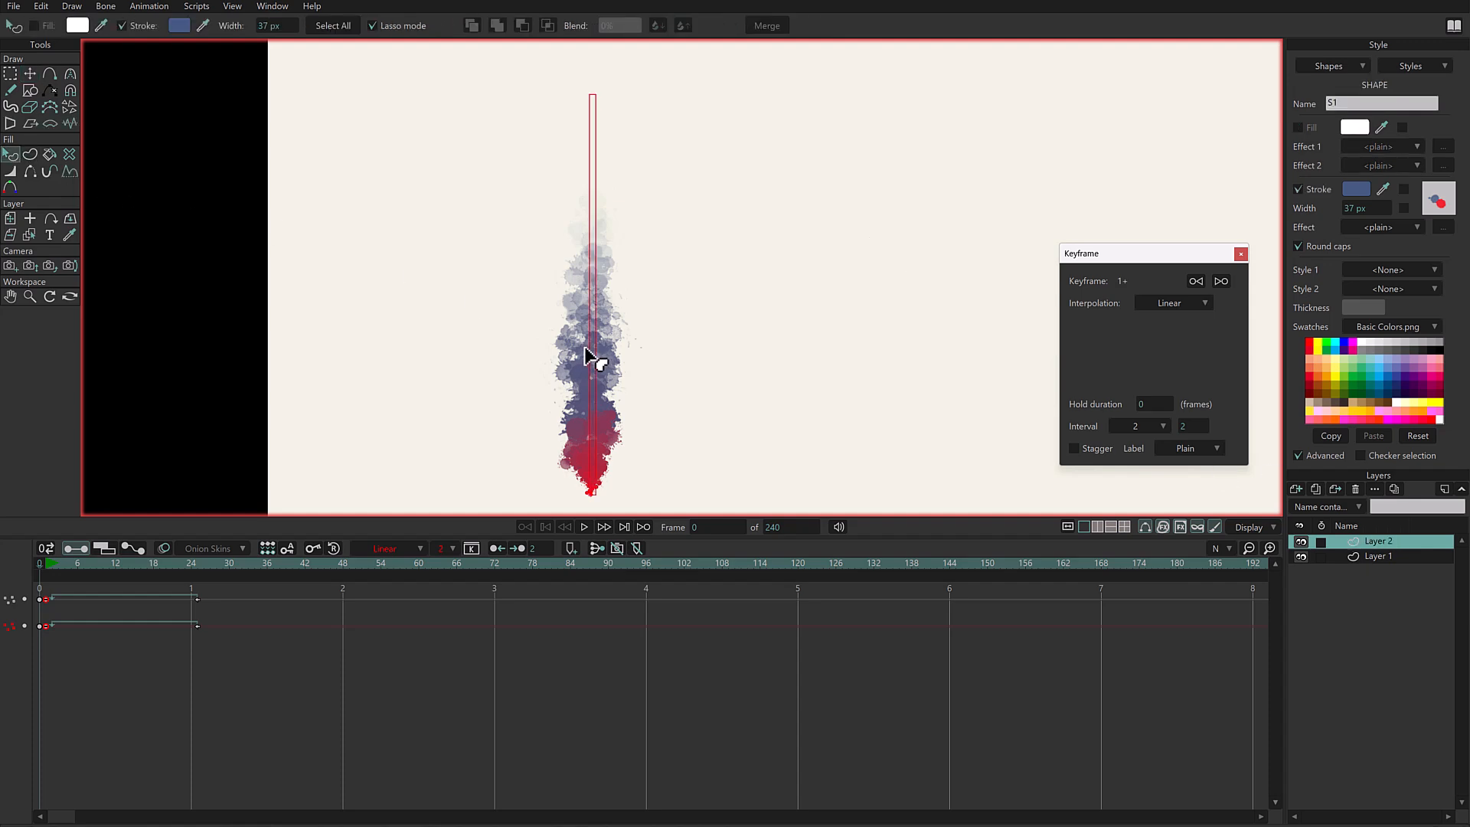
click(1438, 200)
drag(1014, 54, 1156, 39)
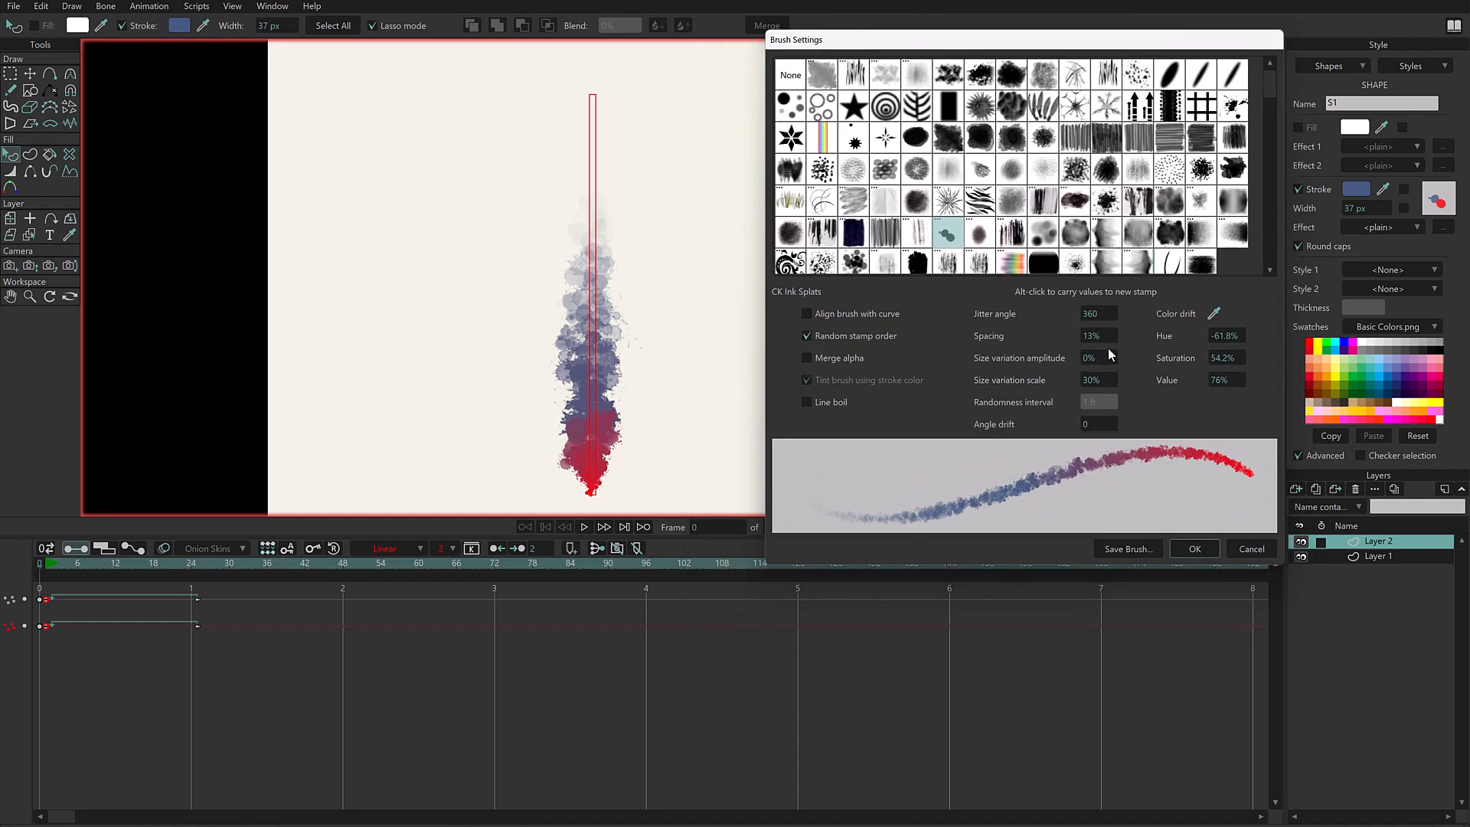
click(881, 266)
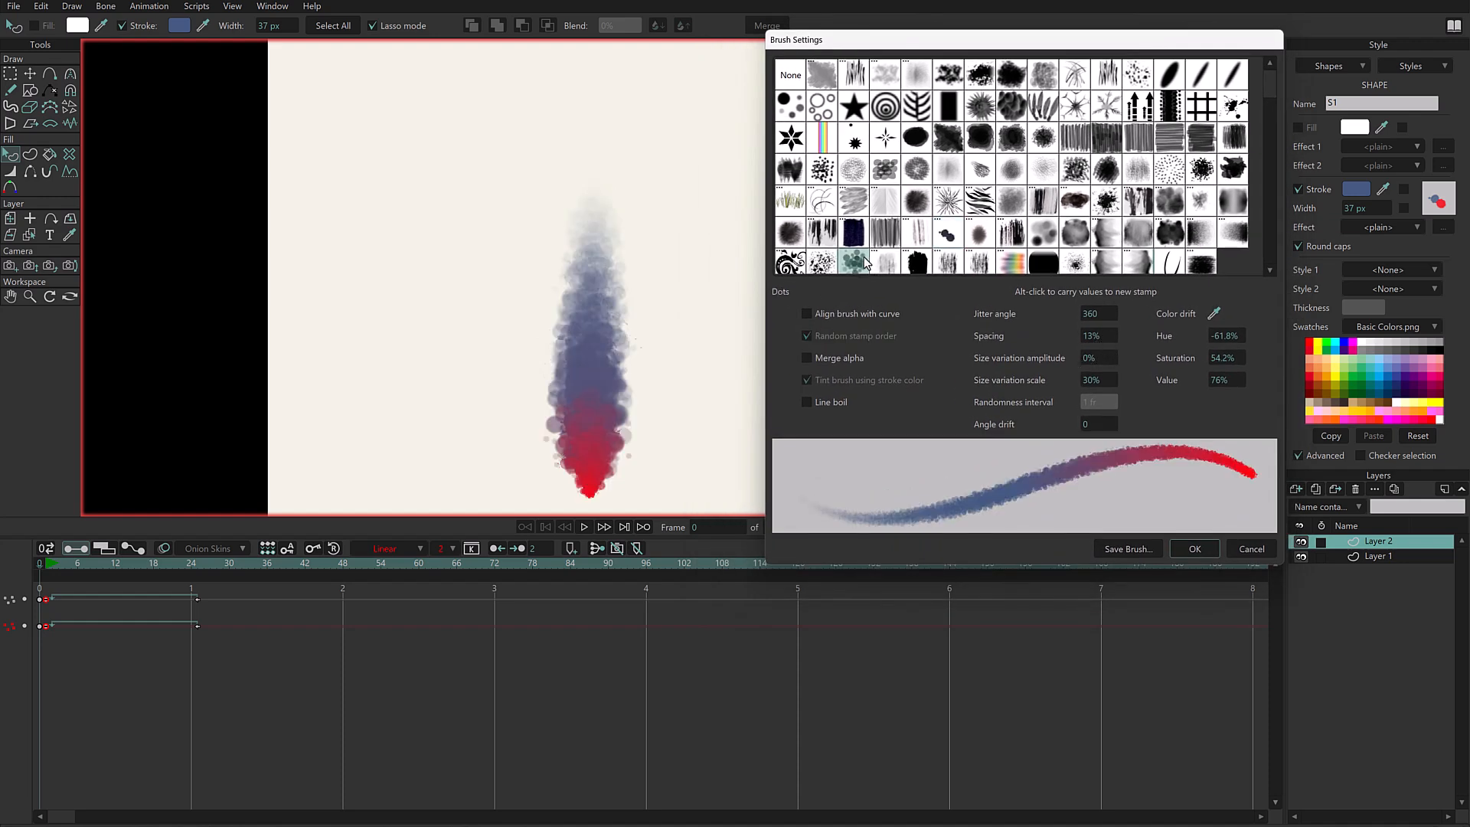
click(824, 264)
click(857, 272)
click(1201, 549)
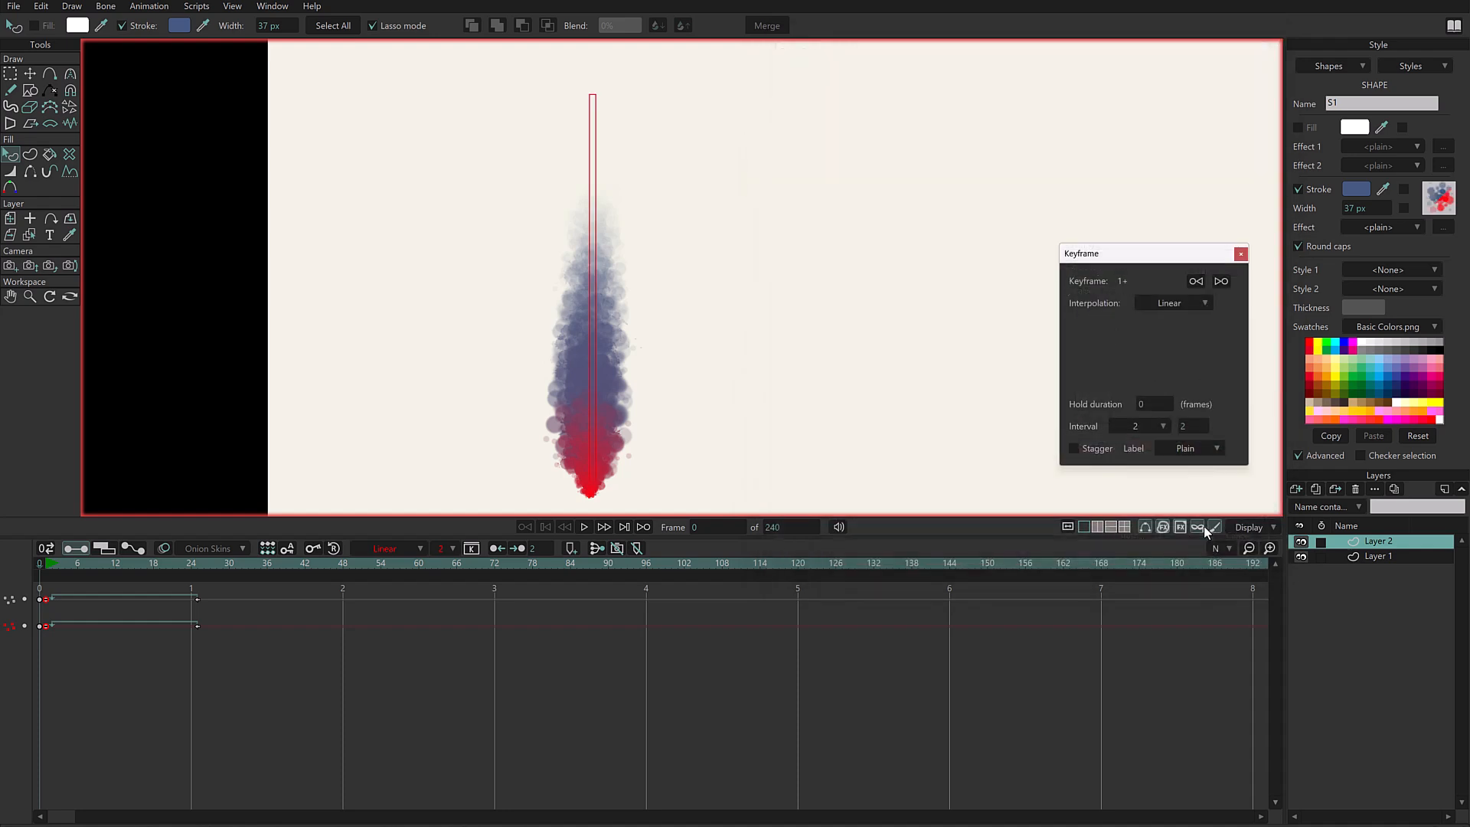
- Set Layer 2's blend mode to Overlay and toggle its visibility to compare the effect
right_click(1372, 540)
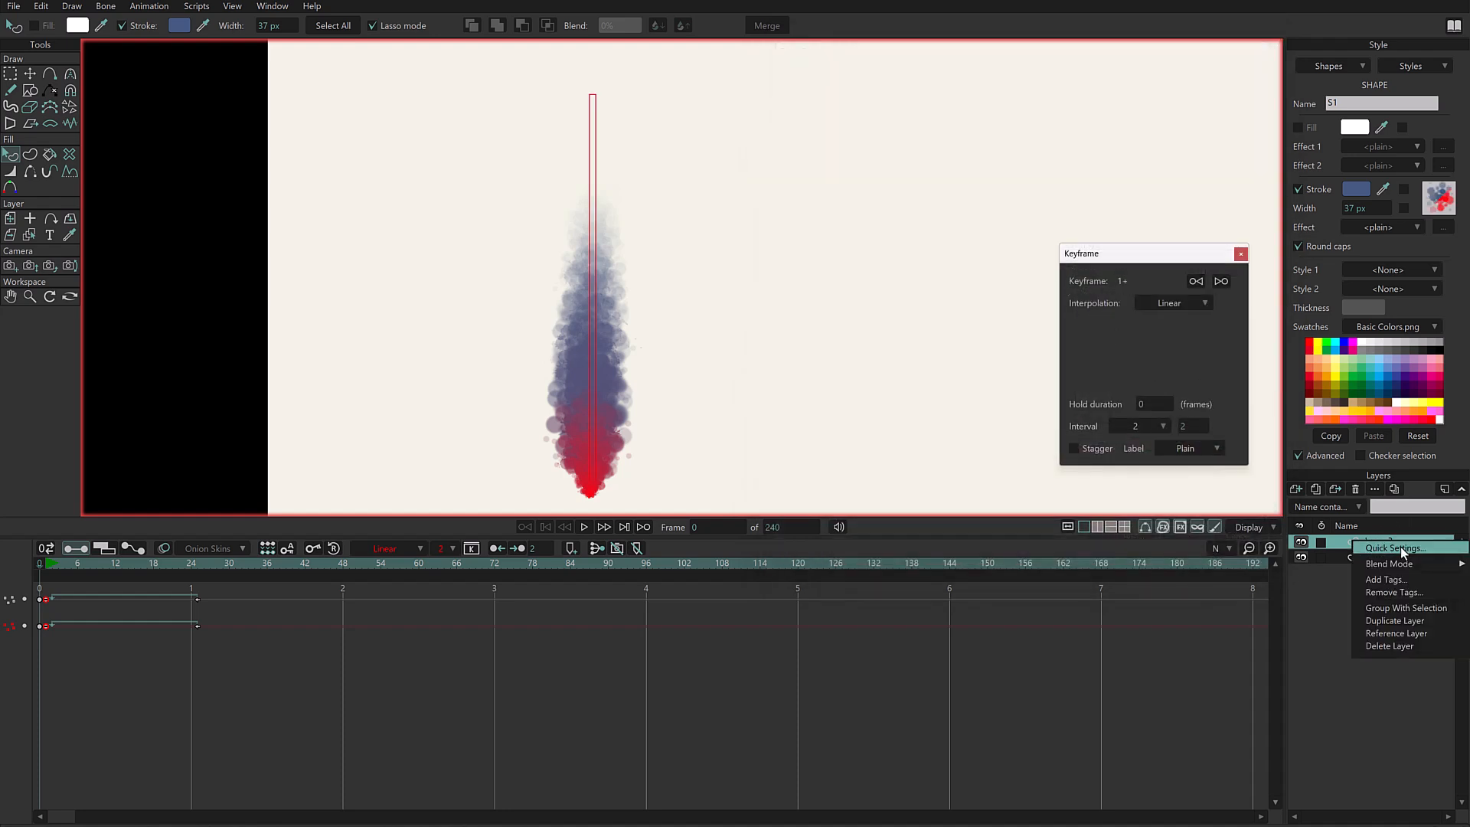
mouse_move(1401, 566)
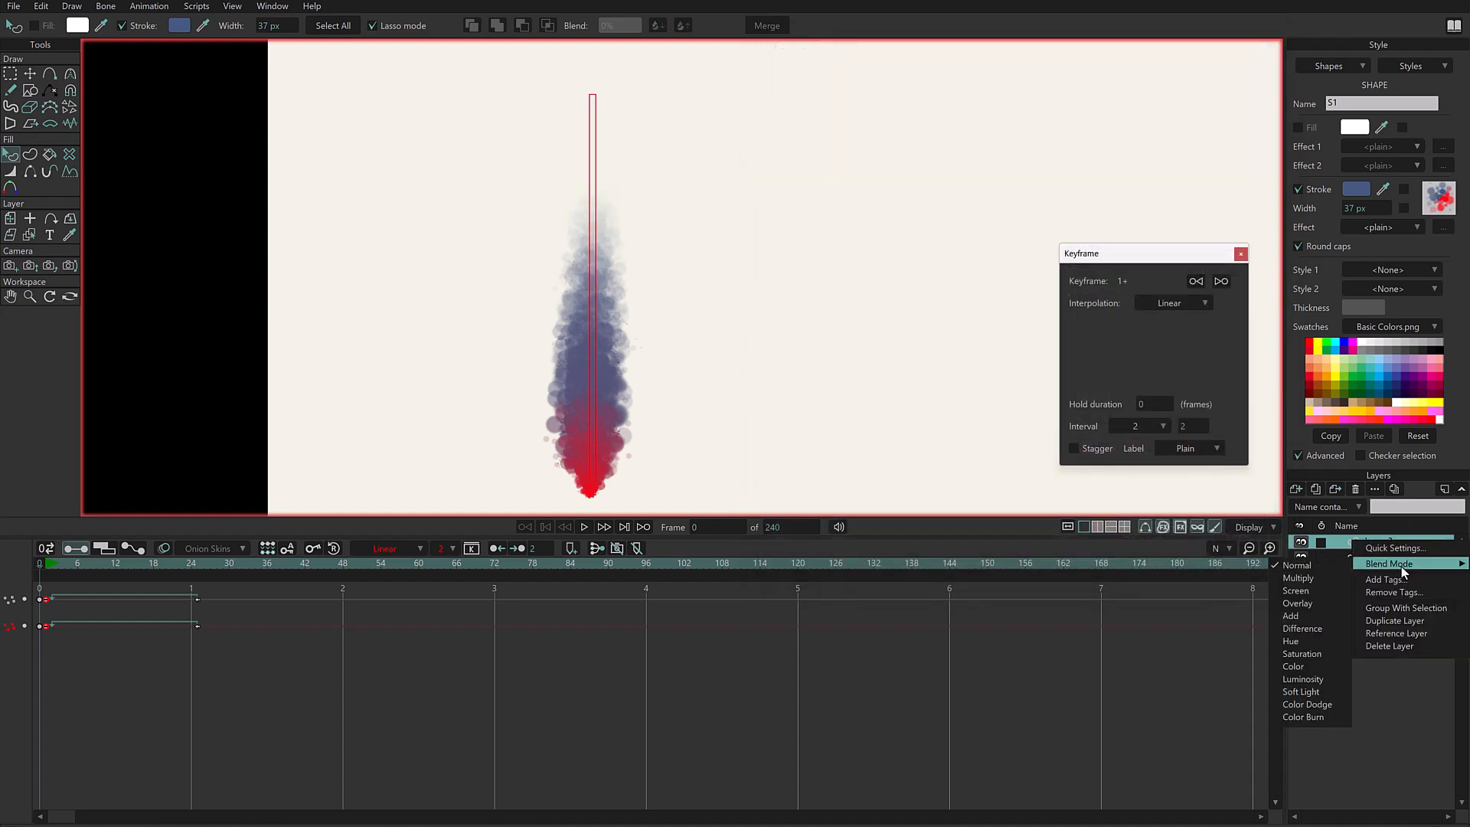
click(1308, 604)
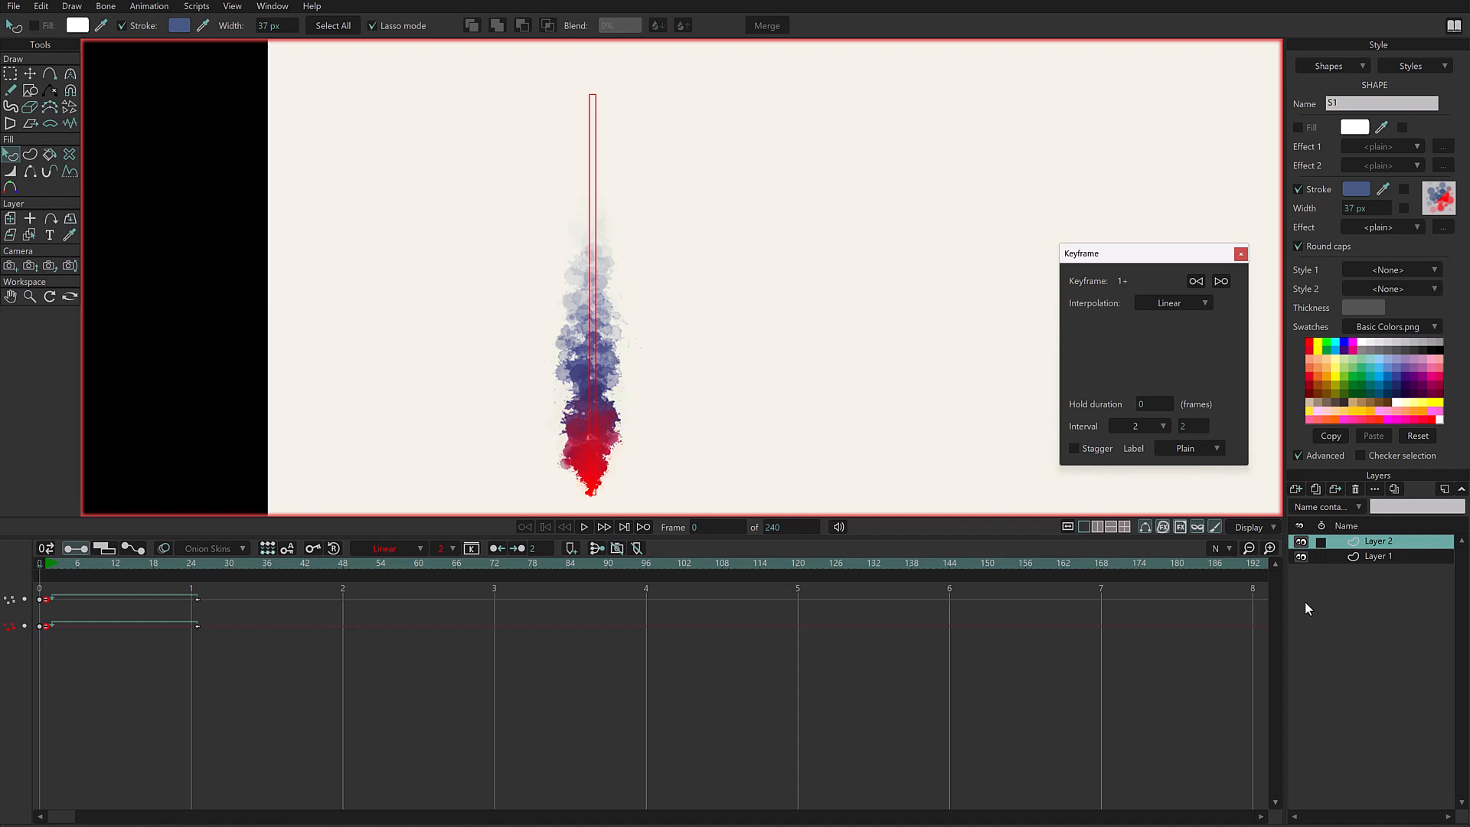
click(1301, 543)
click(1300, 545)
click(1300, 545)
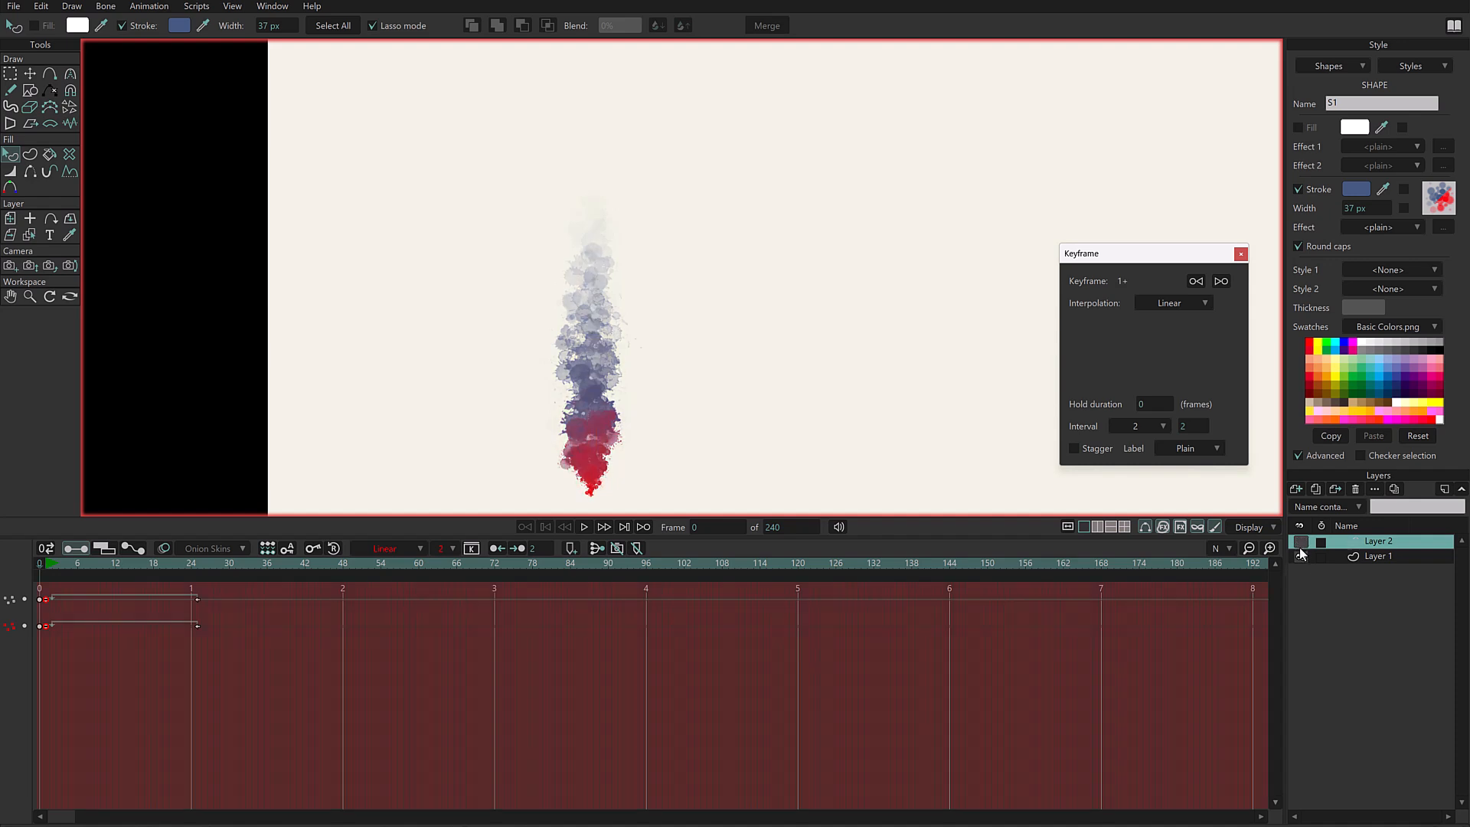
click(1301, 545)
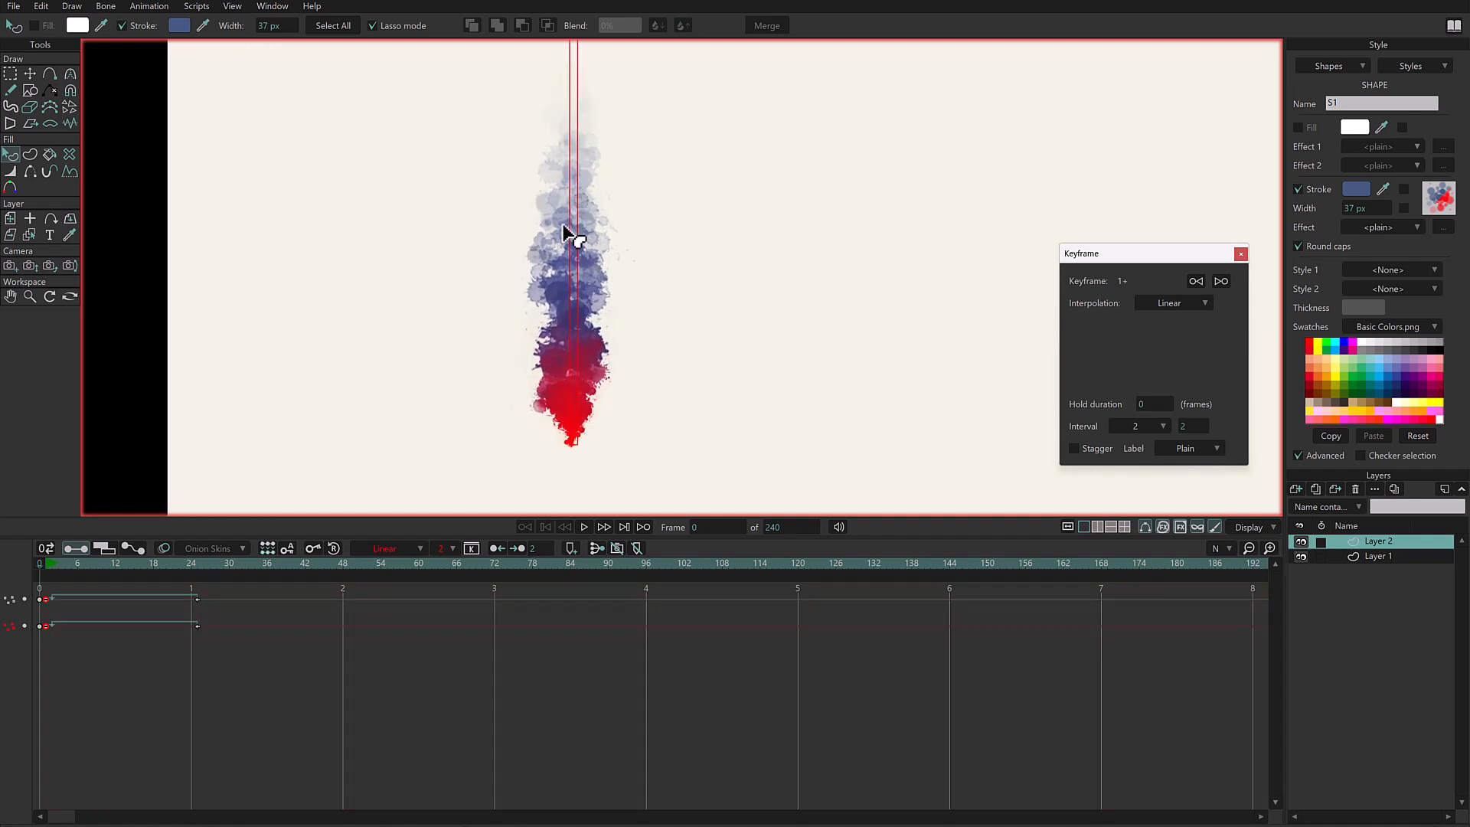
click(1301, 543)
click(1301, 544)
- Set the stroke color of Layer 2's shape to green 24BE36 and toggle the layer's visibility to compare
click(1357, 189)
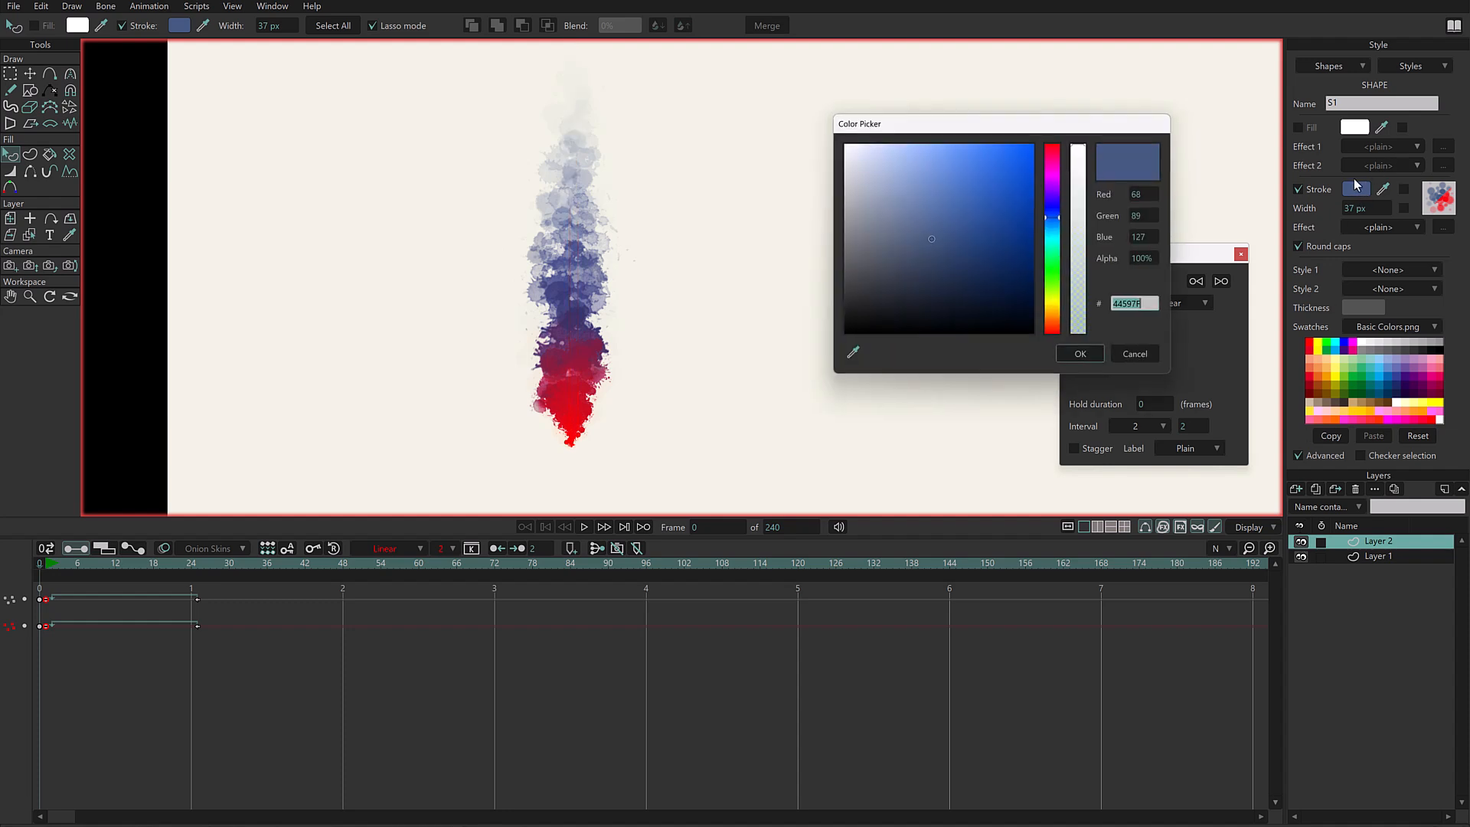
click(1058, 222)
click(999, 191)
click(1057, 235)
scroll(1056, 235, down, 5)
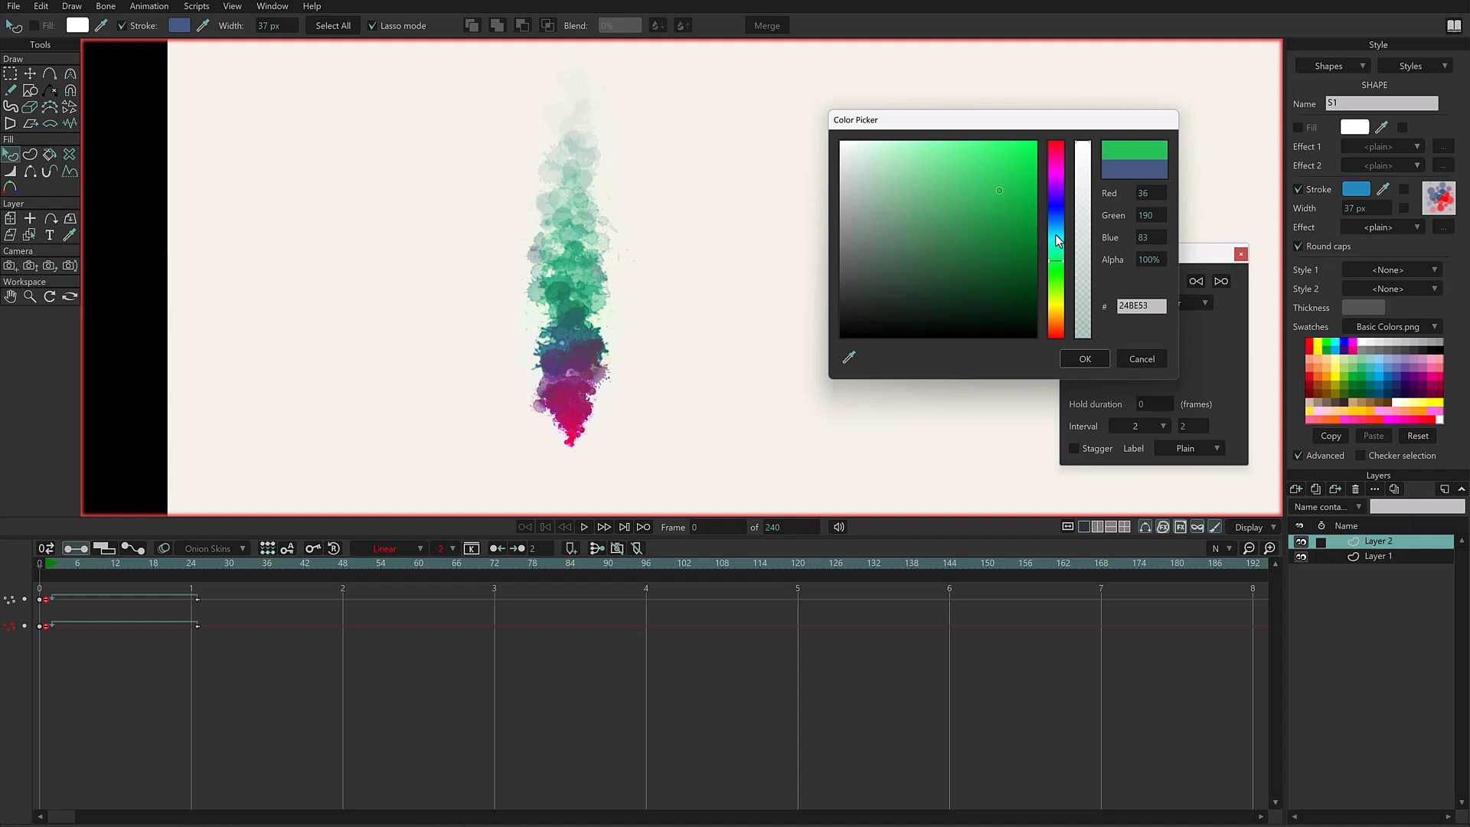
scroll(1055, 234, down, 2)
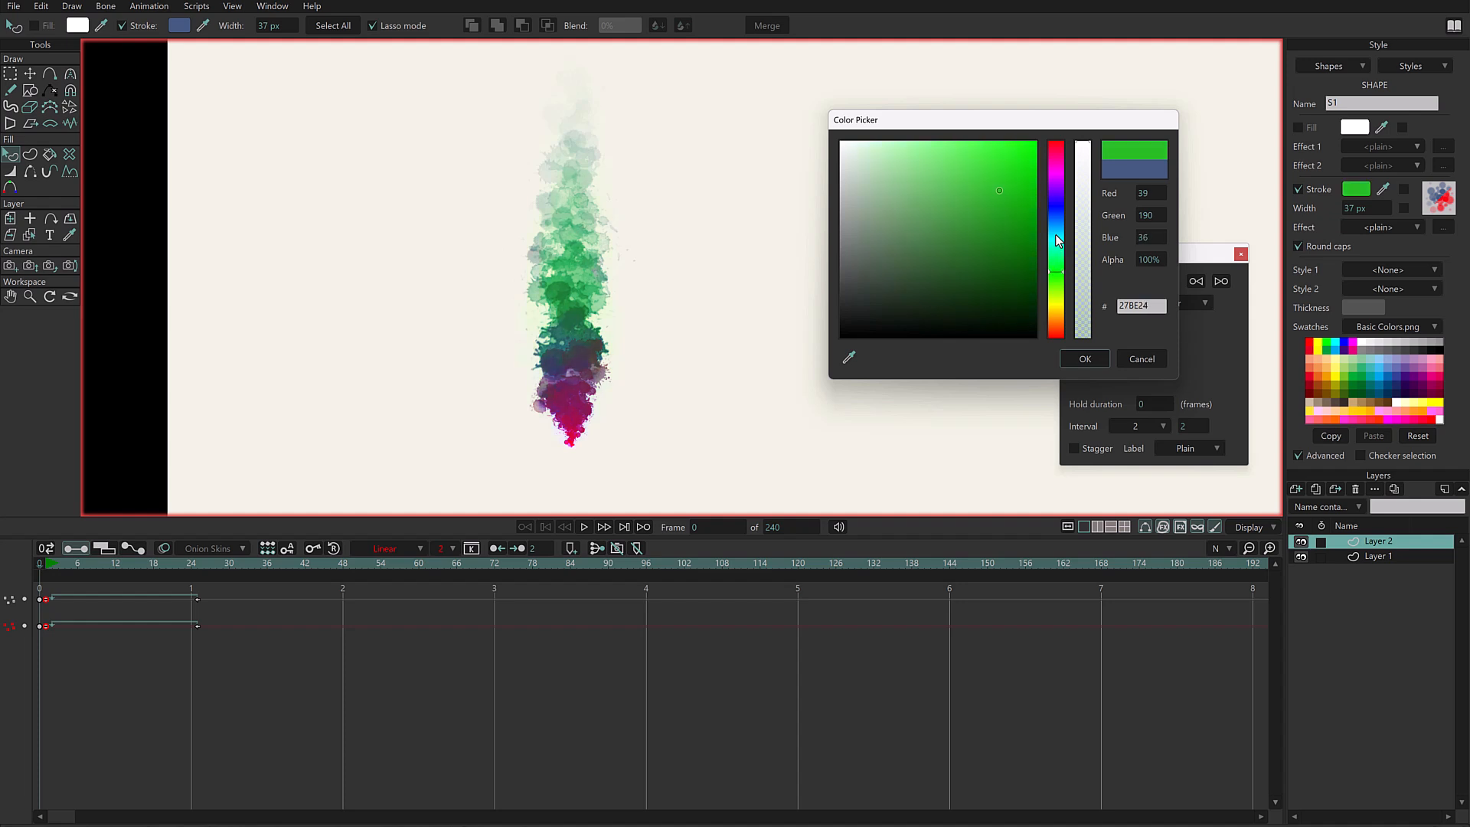
scroll(1056, 234, down, 8)
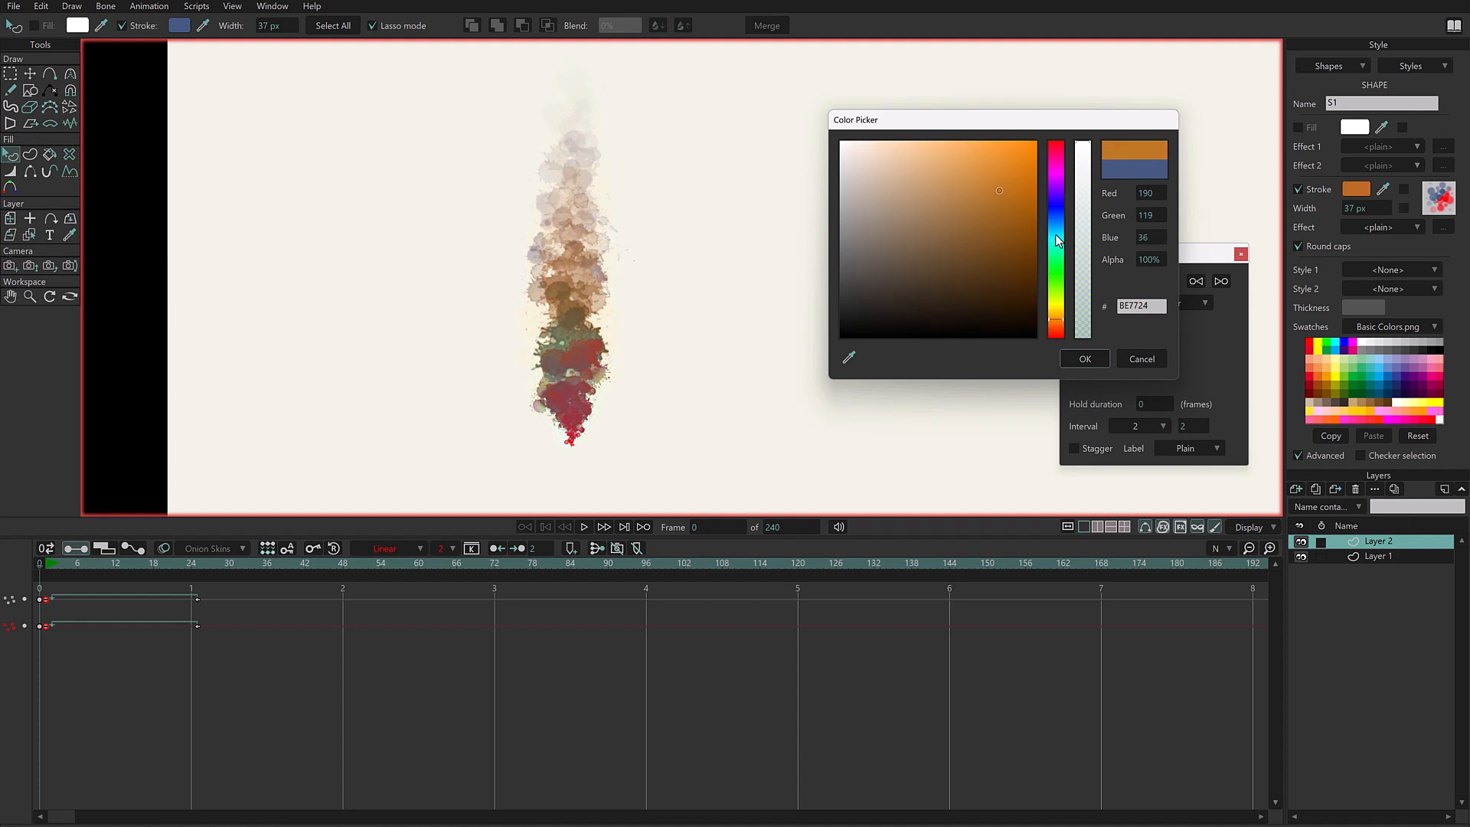
scroll(1056, 235, up, 7)
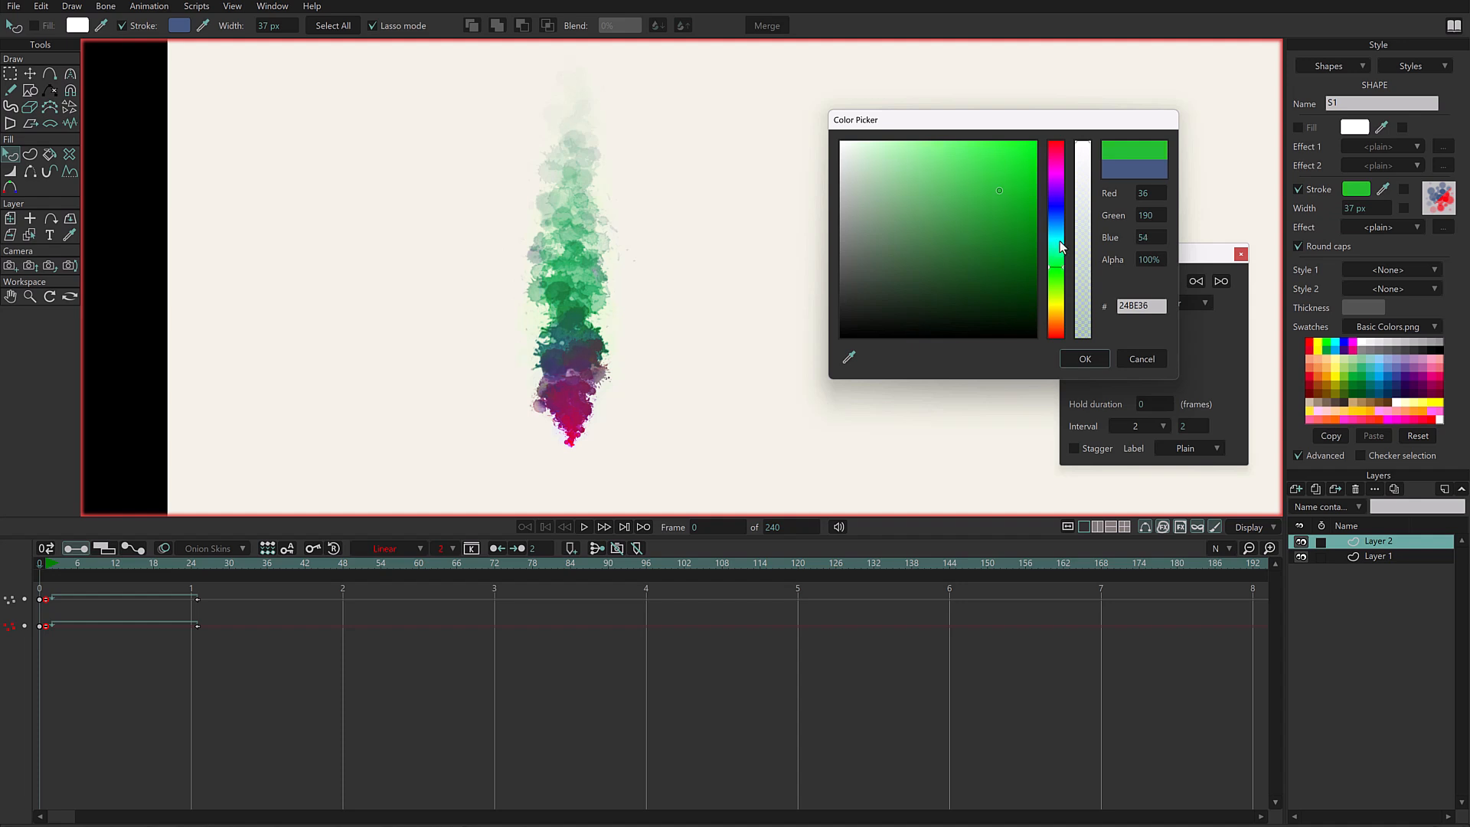
click(1081, 359)
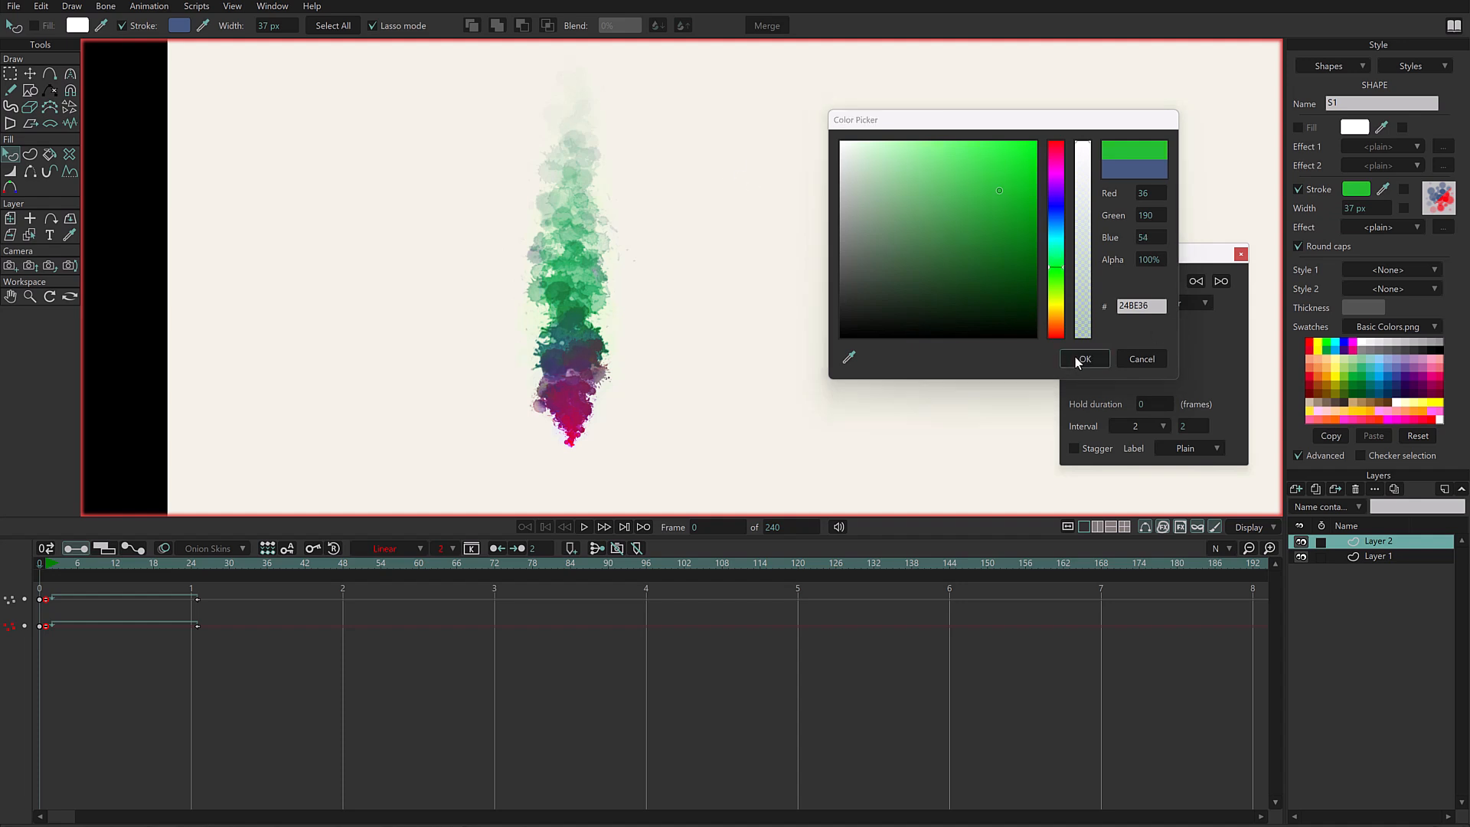
click(1302, 545)
click(1302, 545)
click(1302, 542)
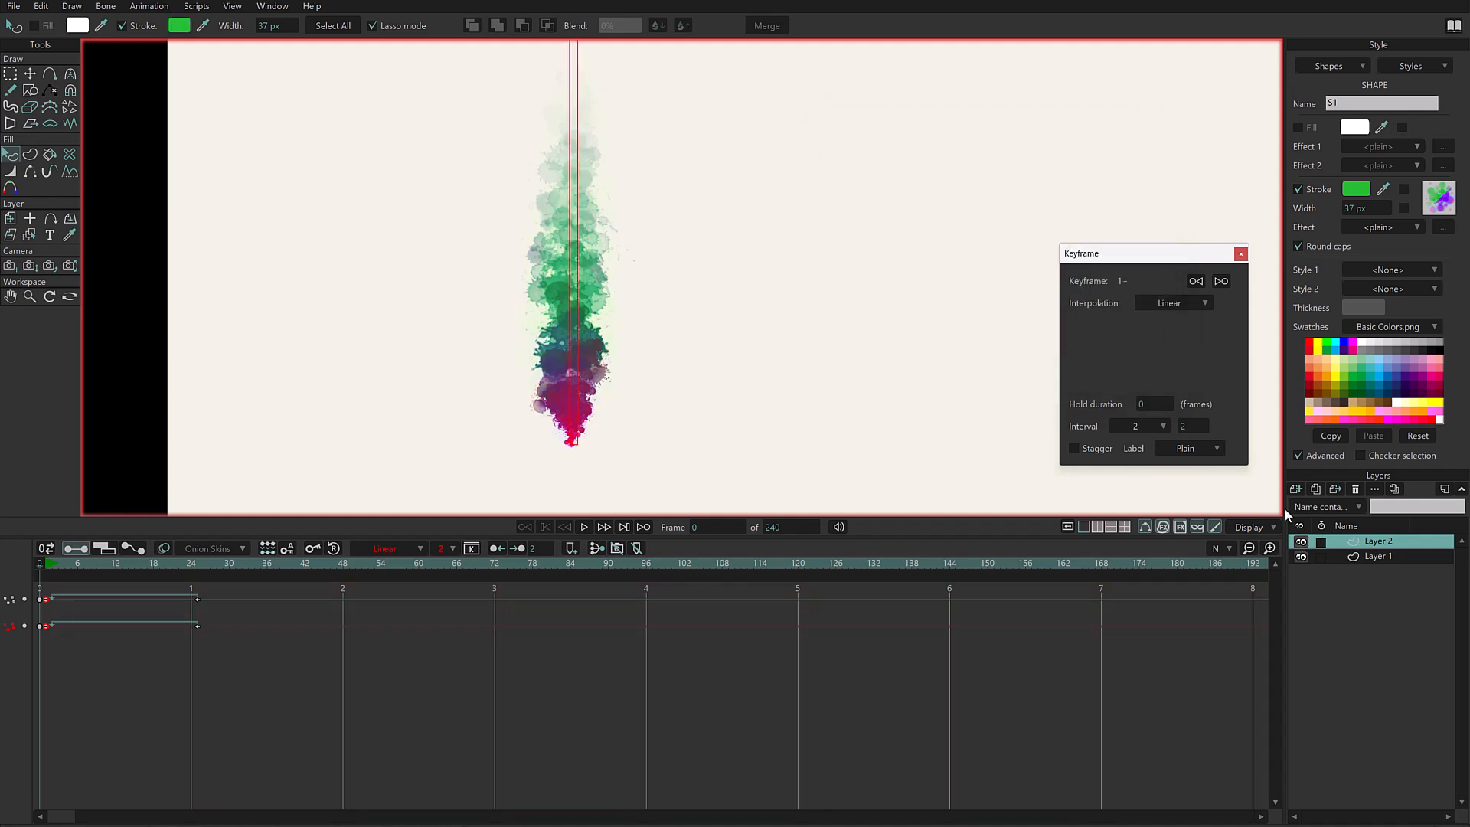
- Deselect the shape, reframe the canvas and play the animation of the two blended brush layers
click(935, 346)
scroll(792, 272, down, 3)
drag(600, 387, 479, 414)
key(space)
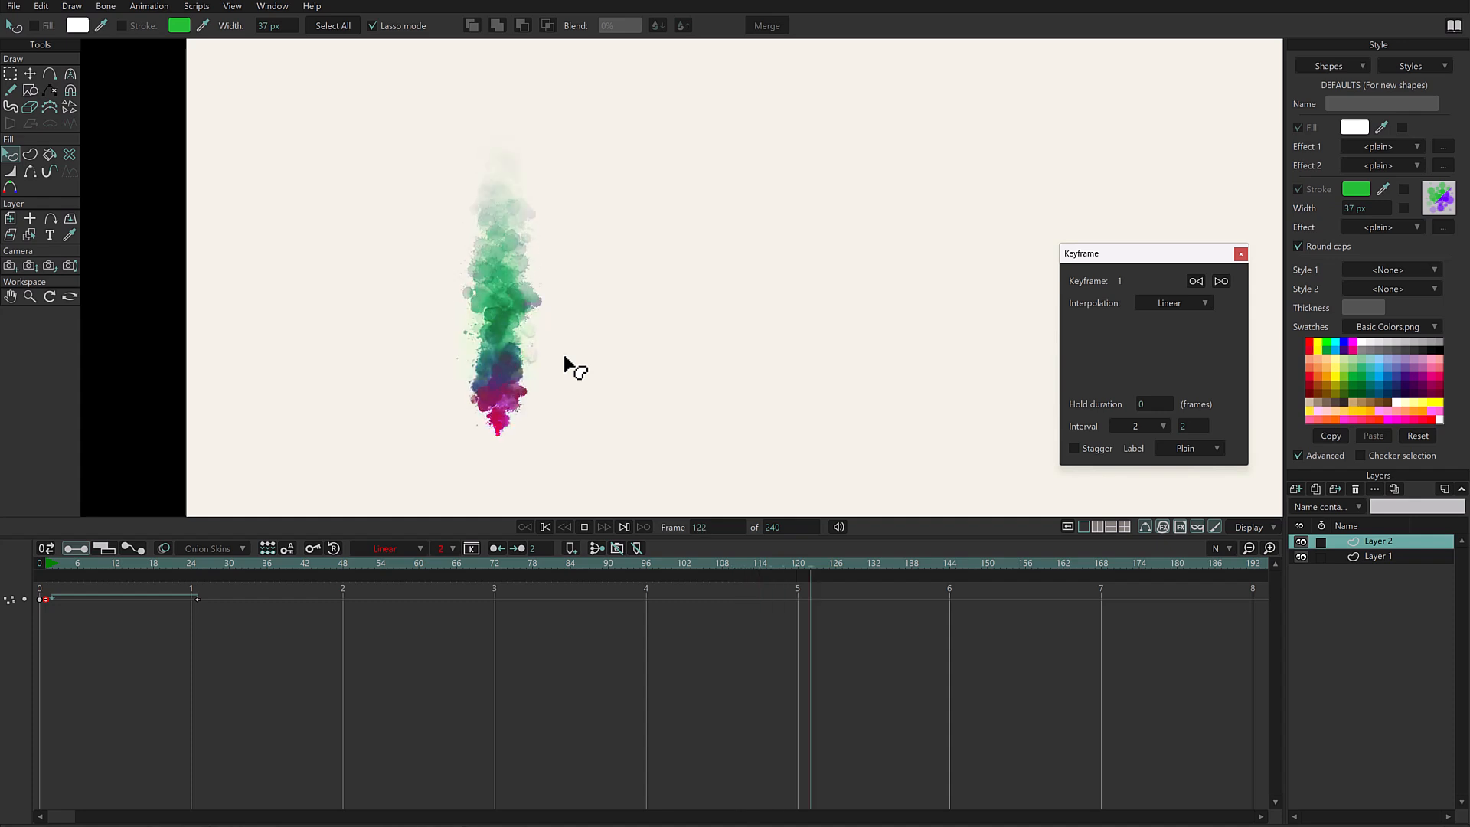
click(48, 565)
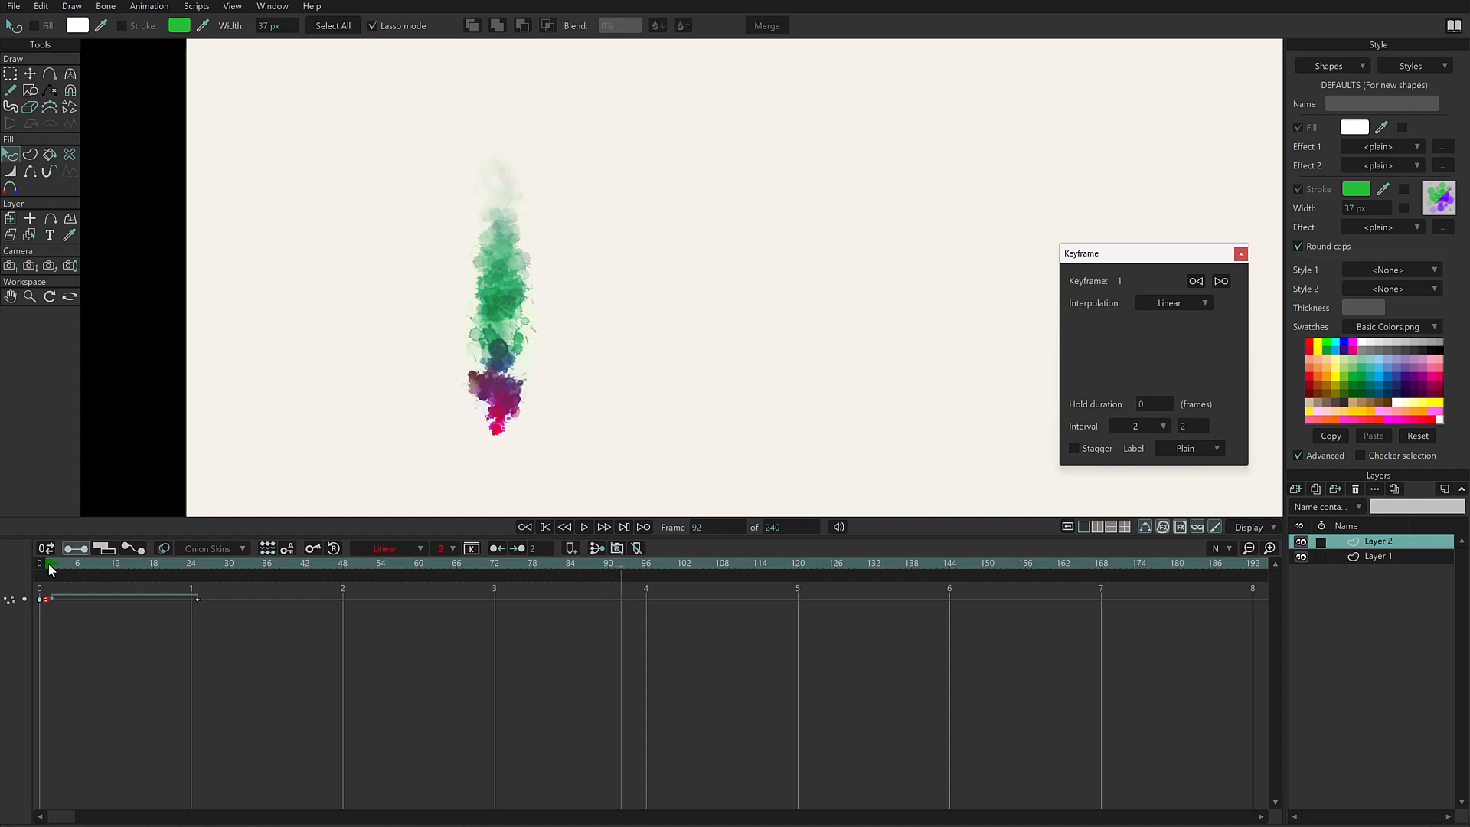
- Move the cycle keyframes of Layer 1 and Layer 2 together to frame 49 and play the slower animation
ctrl+click(1383, 556)
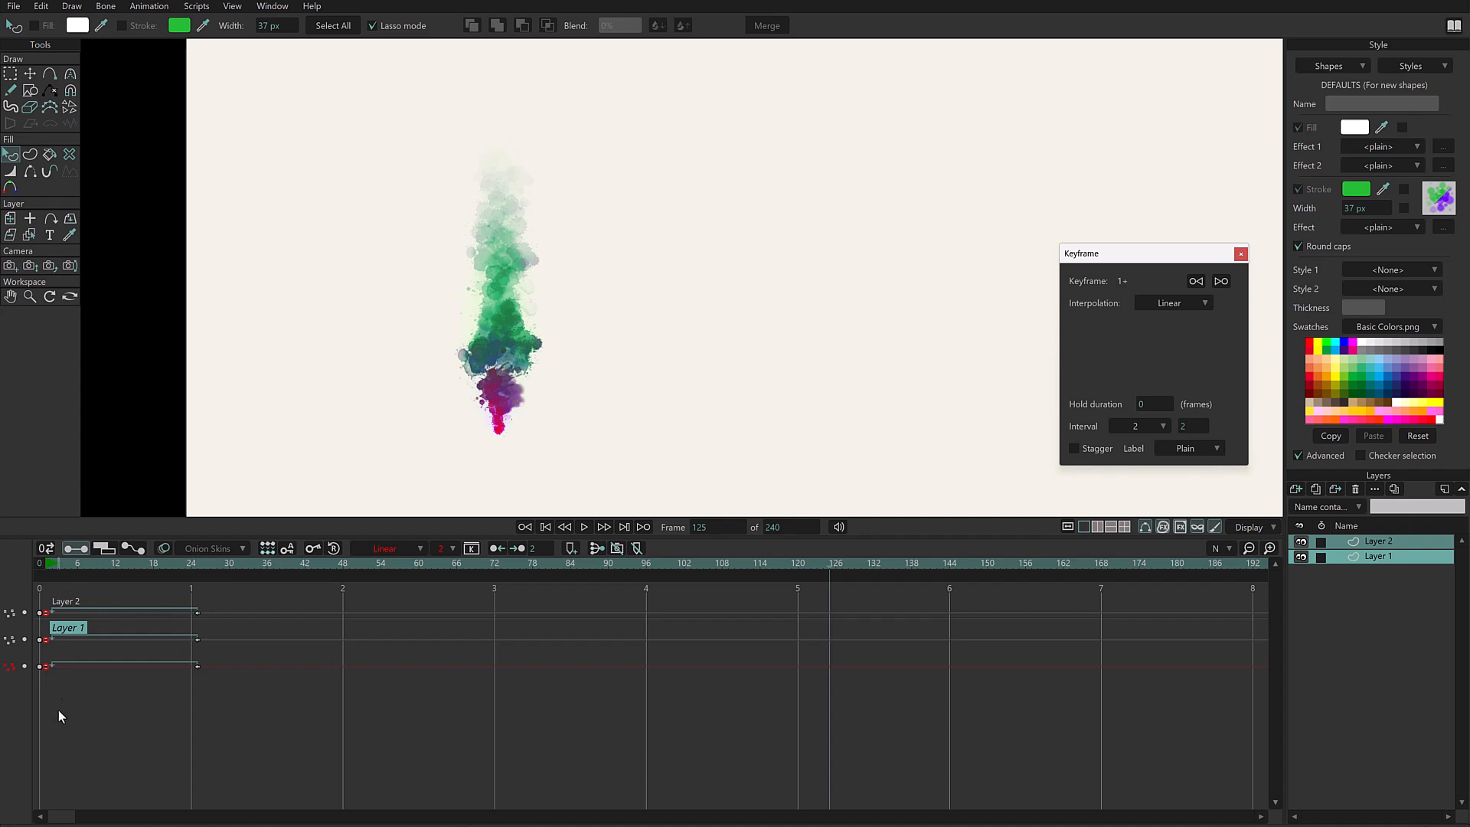
drag(209, 632, 173, 719)
mouse_move(196, 614)
mouse_down()
mouse_move(318, 614)
mouse_move(153, 614)
mouse_move(349, 614)
mouse_up()
key(space)
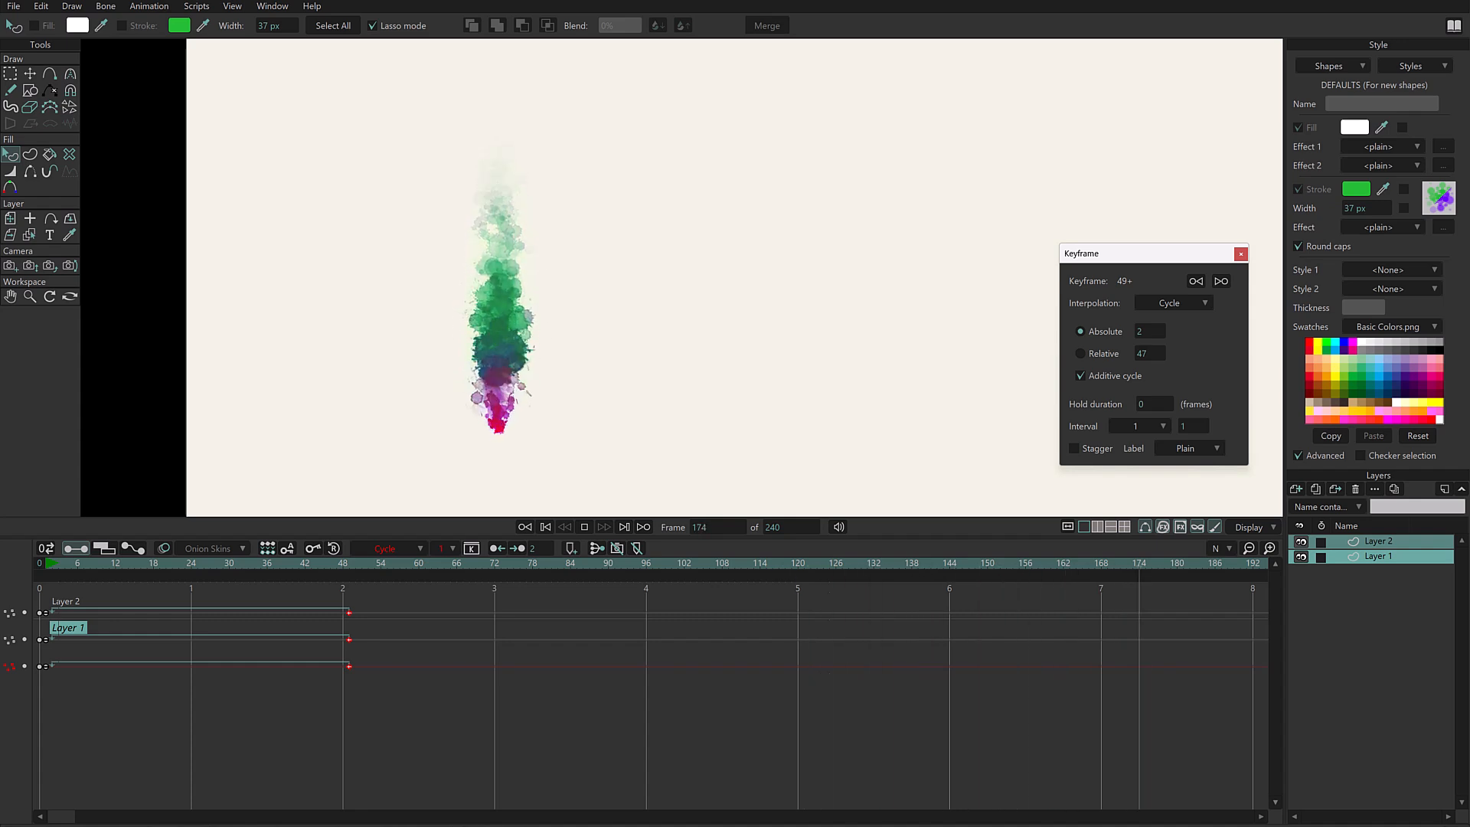
- Hide Layer 2, make Layer 1 the active layer and return to frame 0 for point editing
click(1377, 542)
click(1360, 557)
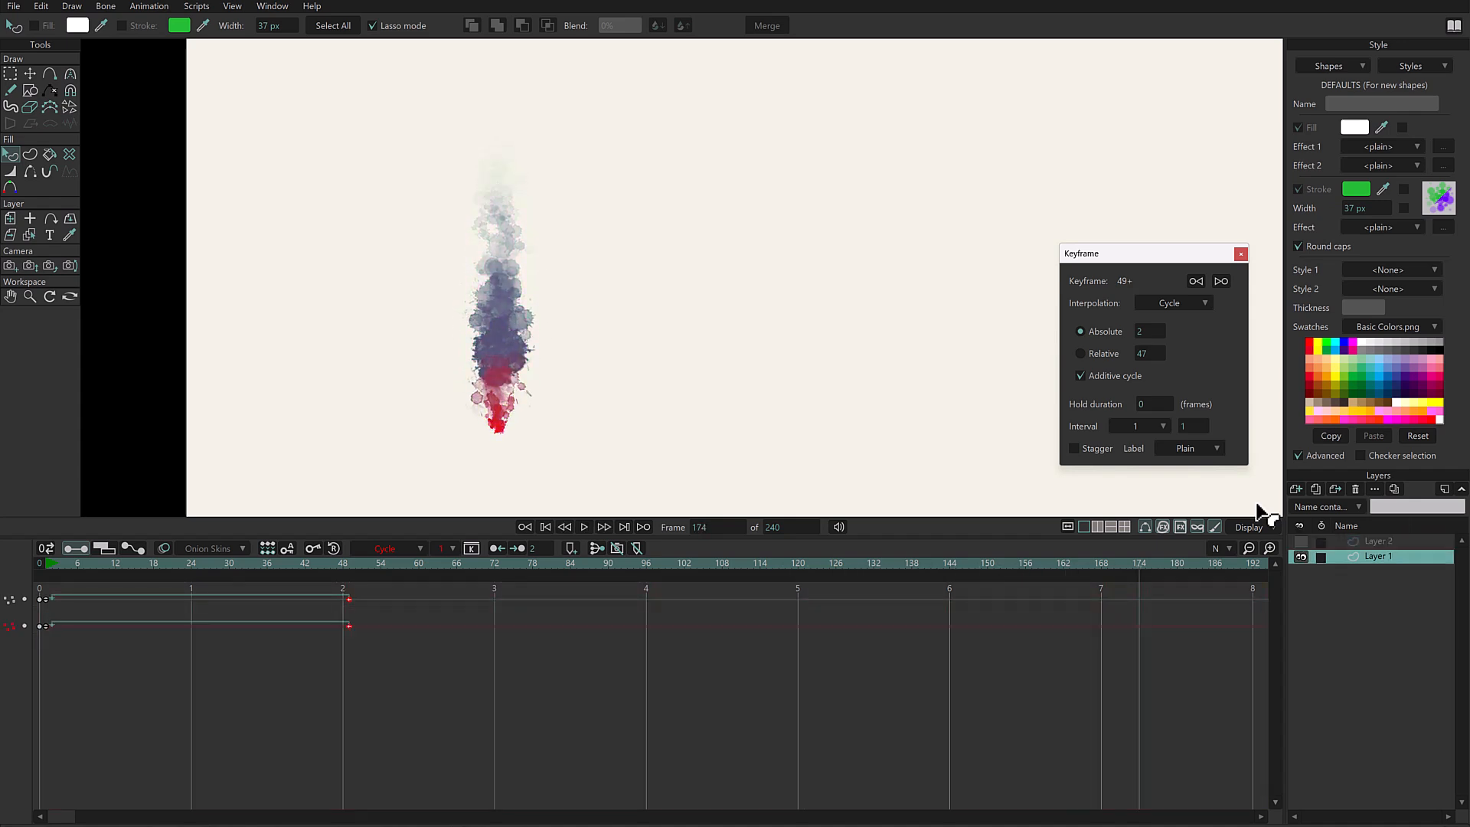
click(45, 563)
key(g)
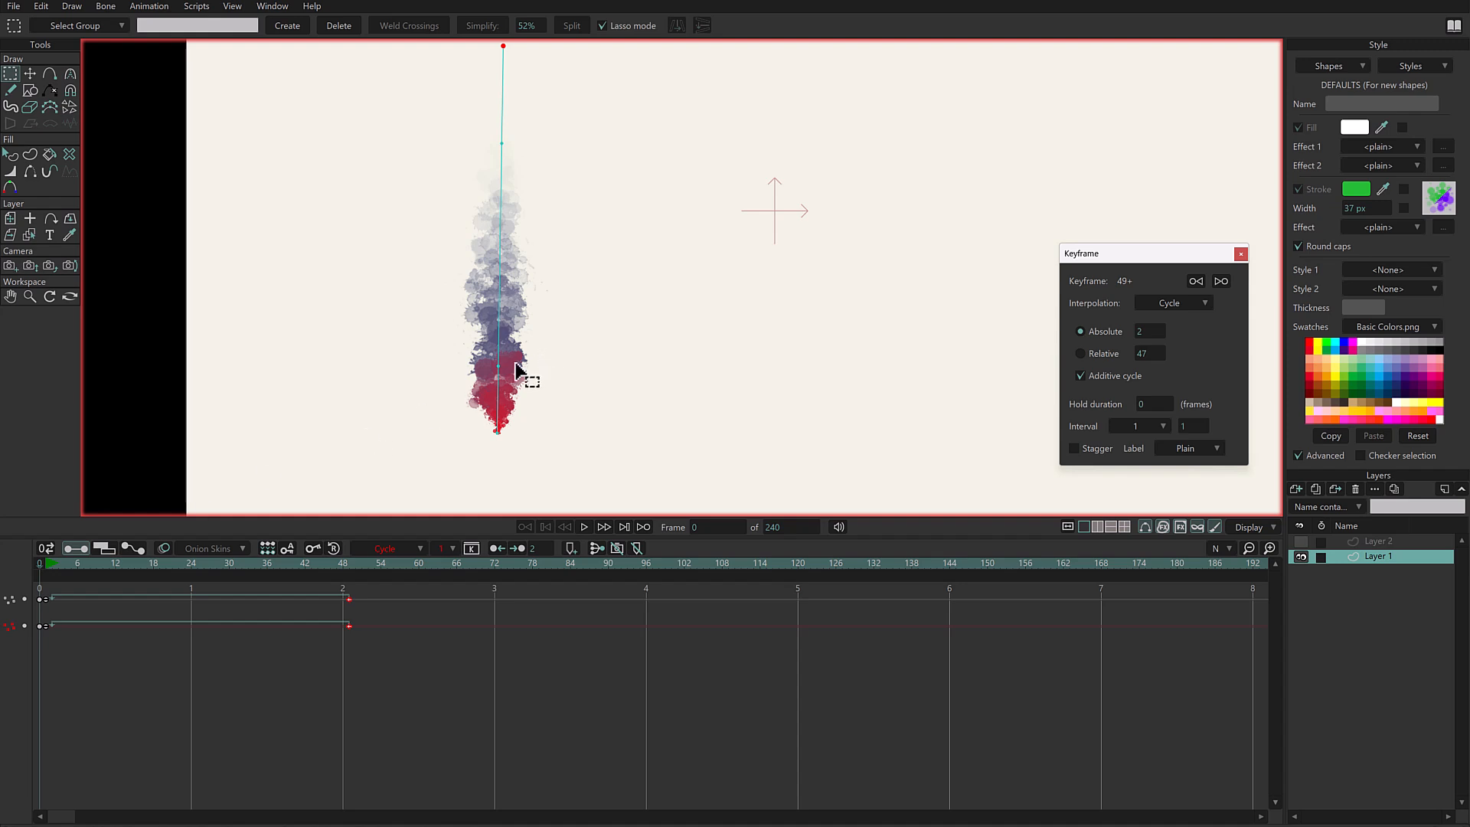
- Bend Layer 1's straight stroke into an S-shaped curve by moving points and adjusting curvature, and play the animation
click(505, 363)
key(e)
key(t)
mouse_move(498, 366)
mouse_down()
mouse_move(536, 259)
mouse_move(542, 338)
mouse_up()
drag(528, 134, 480, 212)
key(w)
drag(597, 305, 595, 286)
key(c)
drag(503, 429, 517, 421)
key(space)
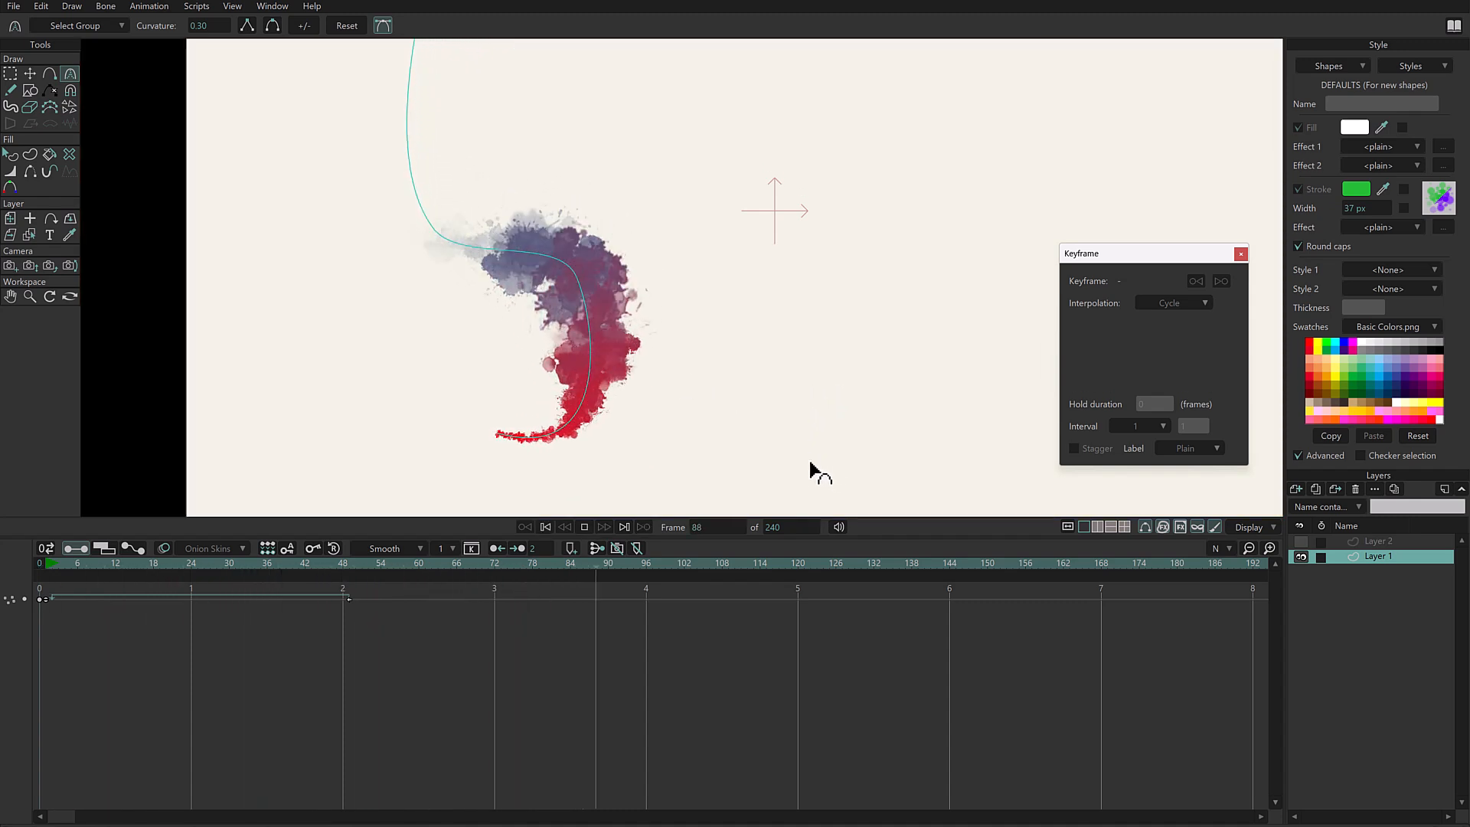
key(space)
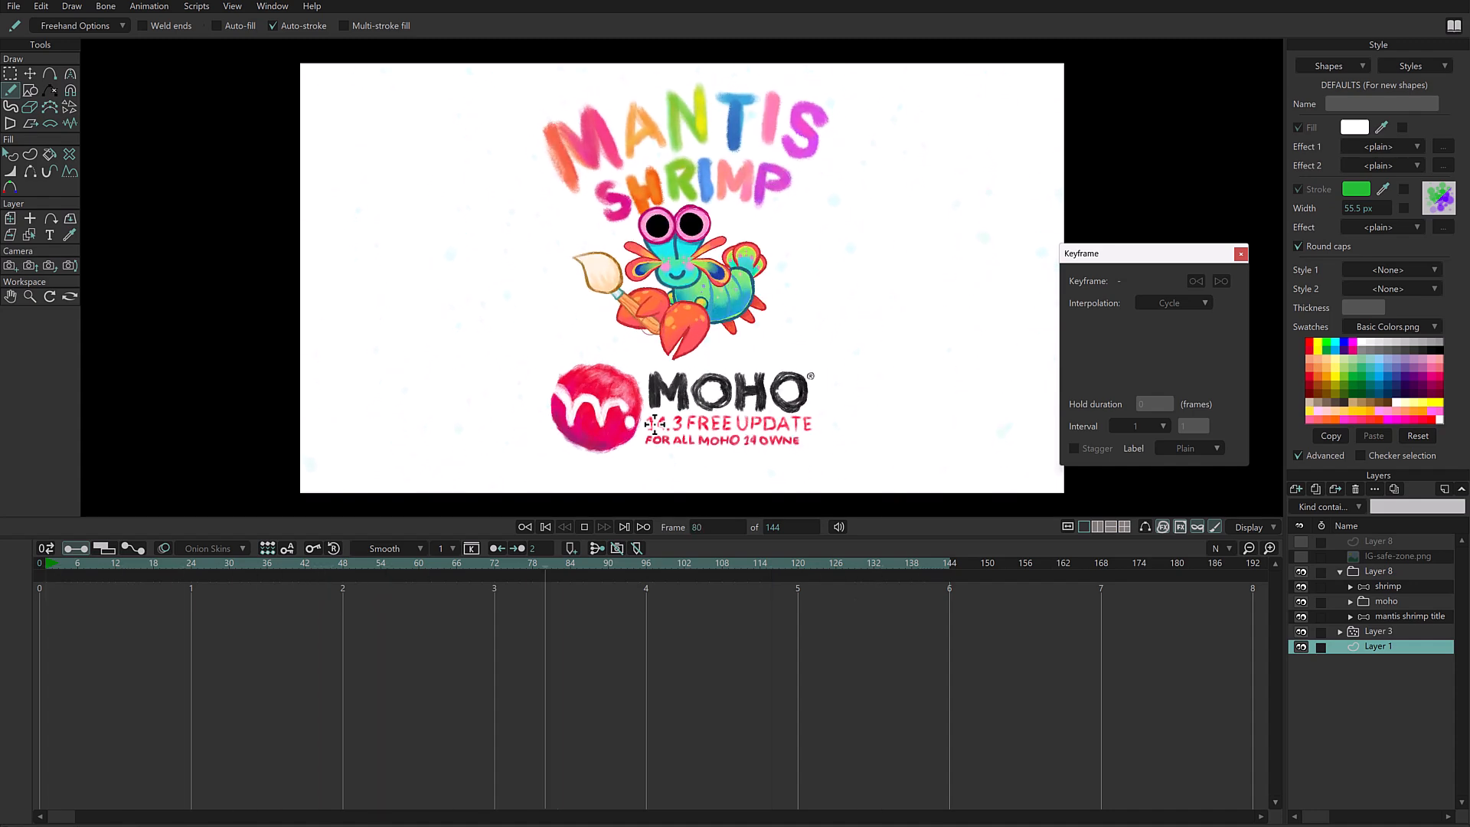
- Create a new document and set the default stroke color to yellow for freehand drawing
key(ctrl+n)
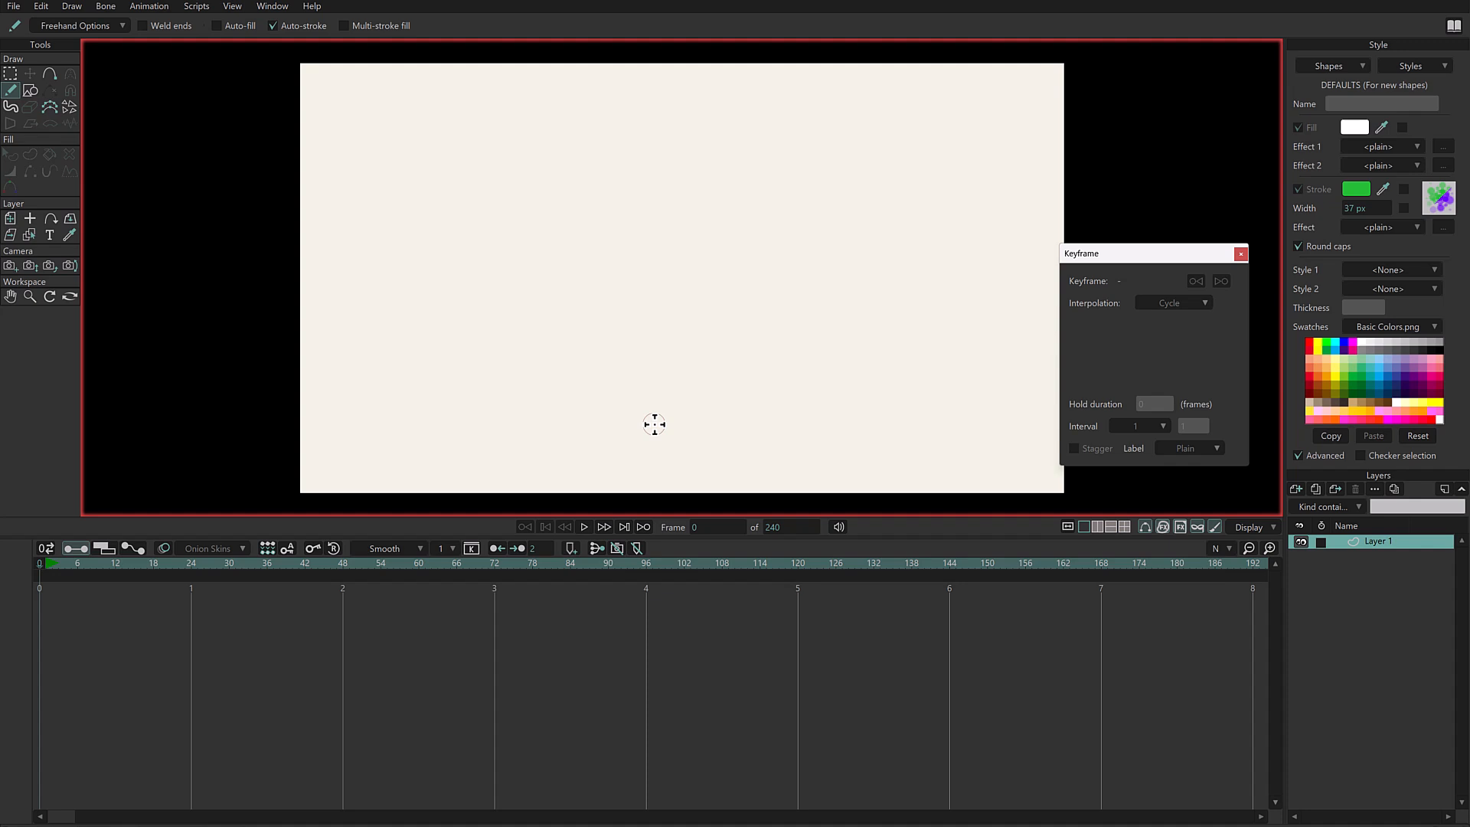
shift+click(1317, 346)
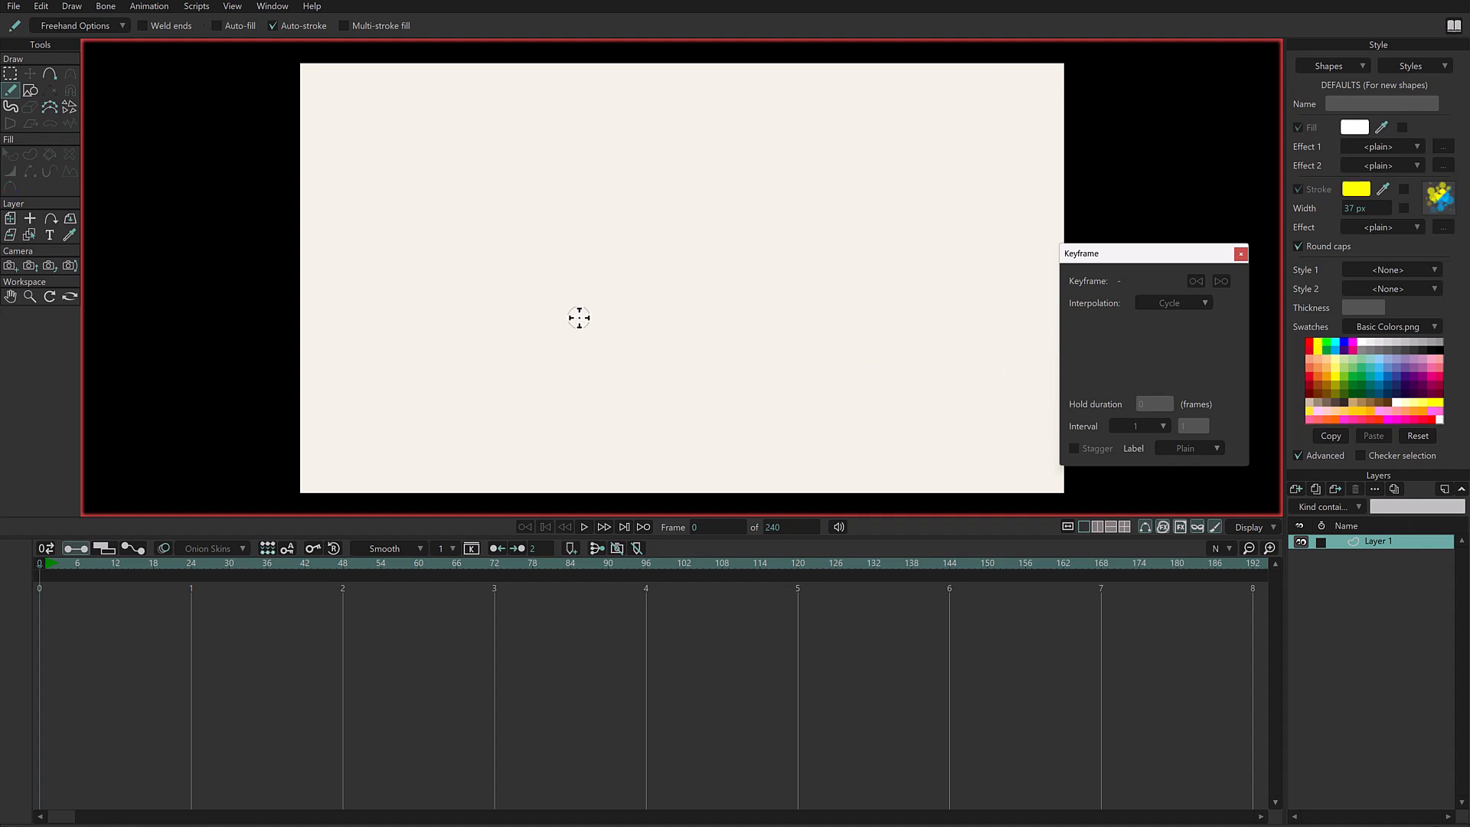
click(99, 25)
- Try several stamps in the brush settings and choose the MC-Chunky brush
click(1440, 205)
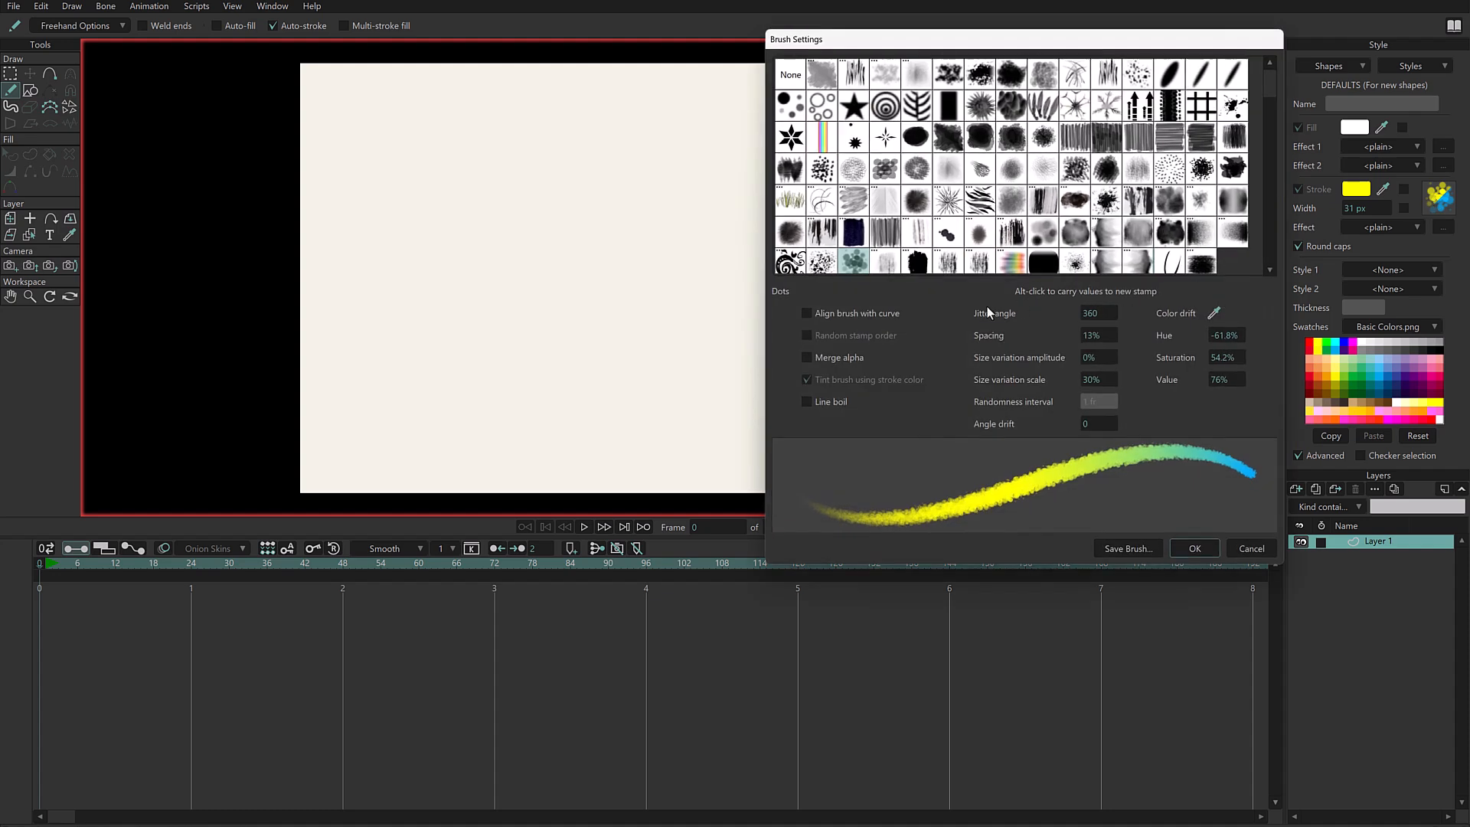
click(919, 265)
click(1043, 265)
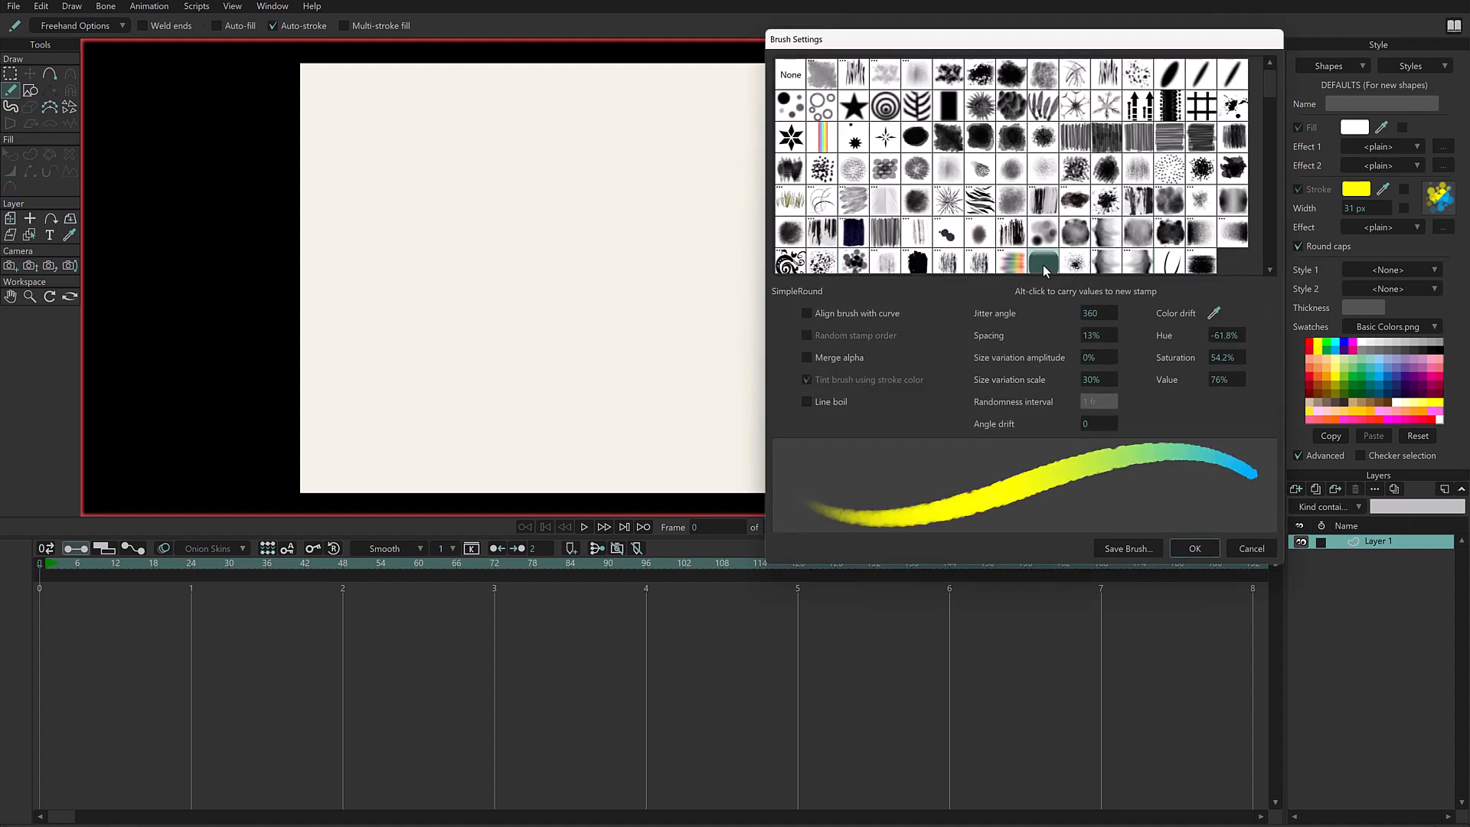
click(1012, 262)
click(1072, 265)
click(1199, 264)
click(918, 264)
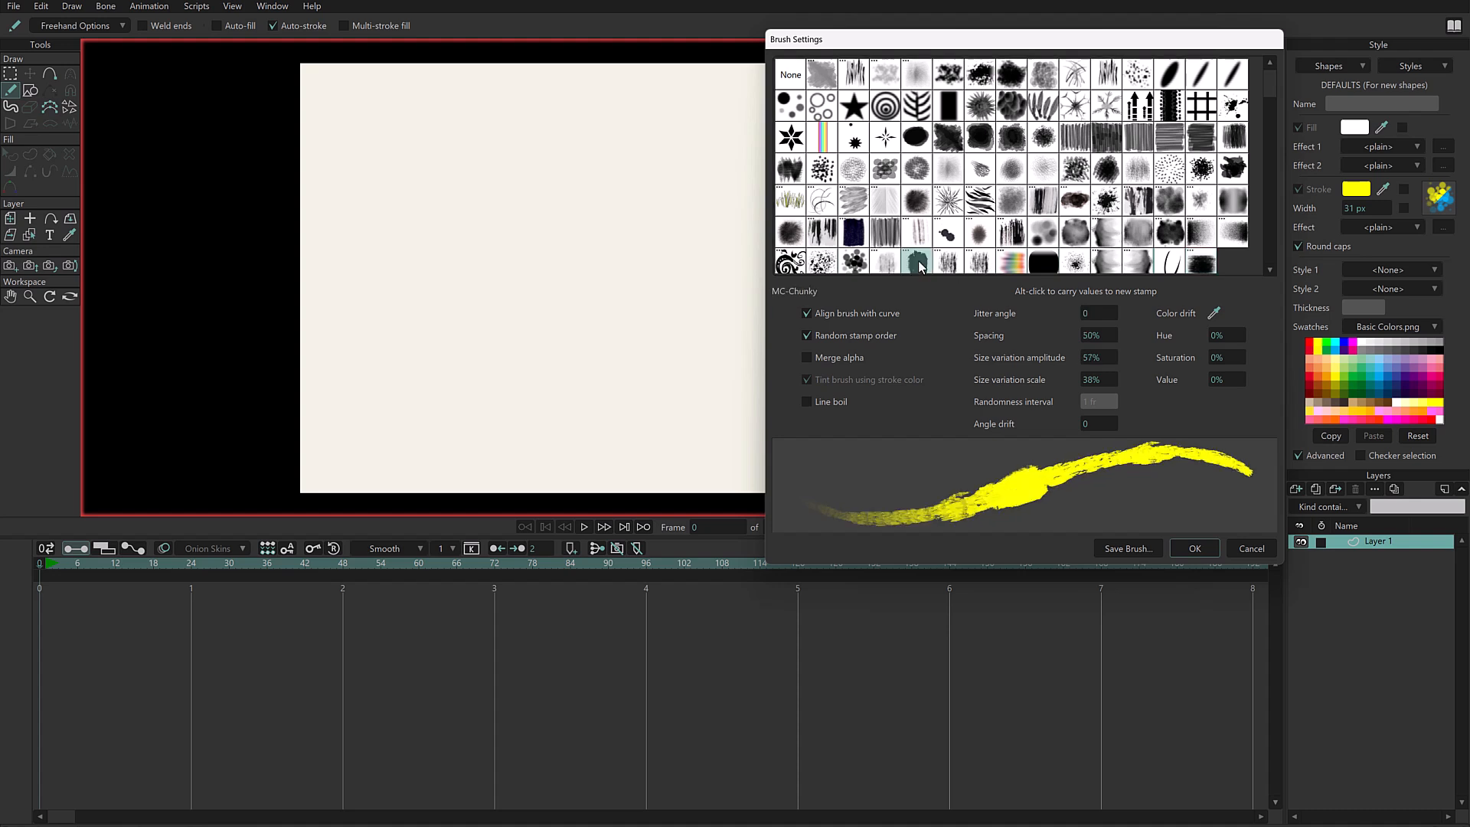
- Set the brush's color drift to Hue -16.9% and Value -0.8%, and apply the brush settings
drag(1221, 337, 1232, 370)
drag(1209, 318, 1310, 343)
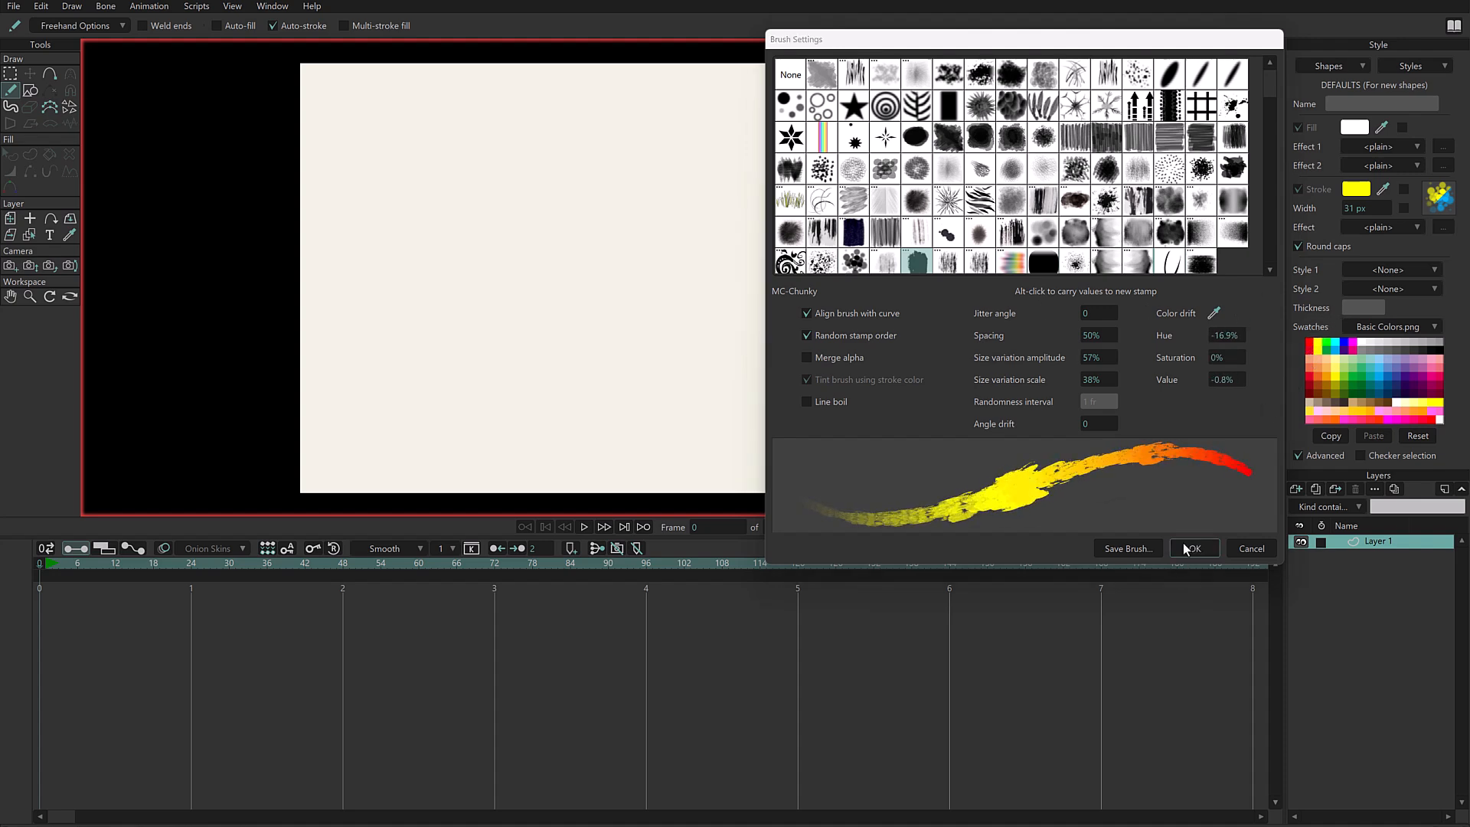
click(1189, 550)
- Undo a test stroke and write the word MOHO freehand in large letters across the upper canvas
mouse_move(516, 204)
mouse_down()
mouse_move(496, 240)
mouse_move(532, 254)
mouse_up()
key(ctrl+z)
mouse_move(471, 187)
mouse_down()
mouse_move(461, 274)
mouse_move(502, 248)
mouse_move(540, 179)
mouse_up()
mouse_move(544, 282)
mouse_down()
mouse_move(542, 184)
mouse_move(612, 195)
mouse_up()
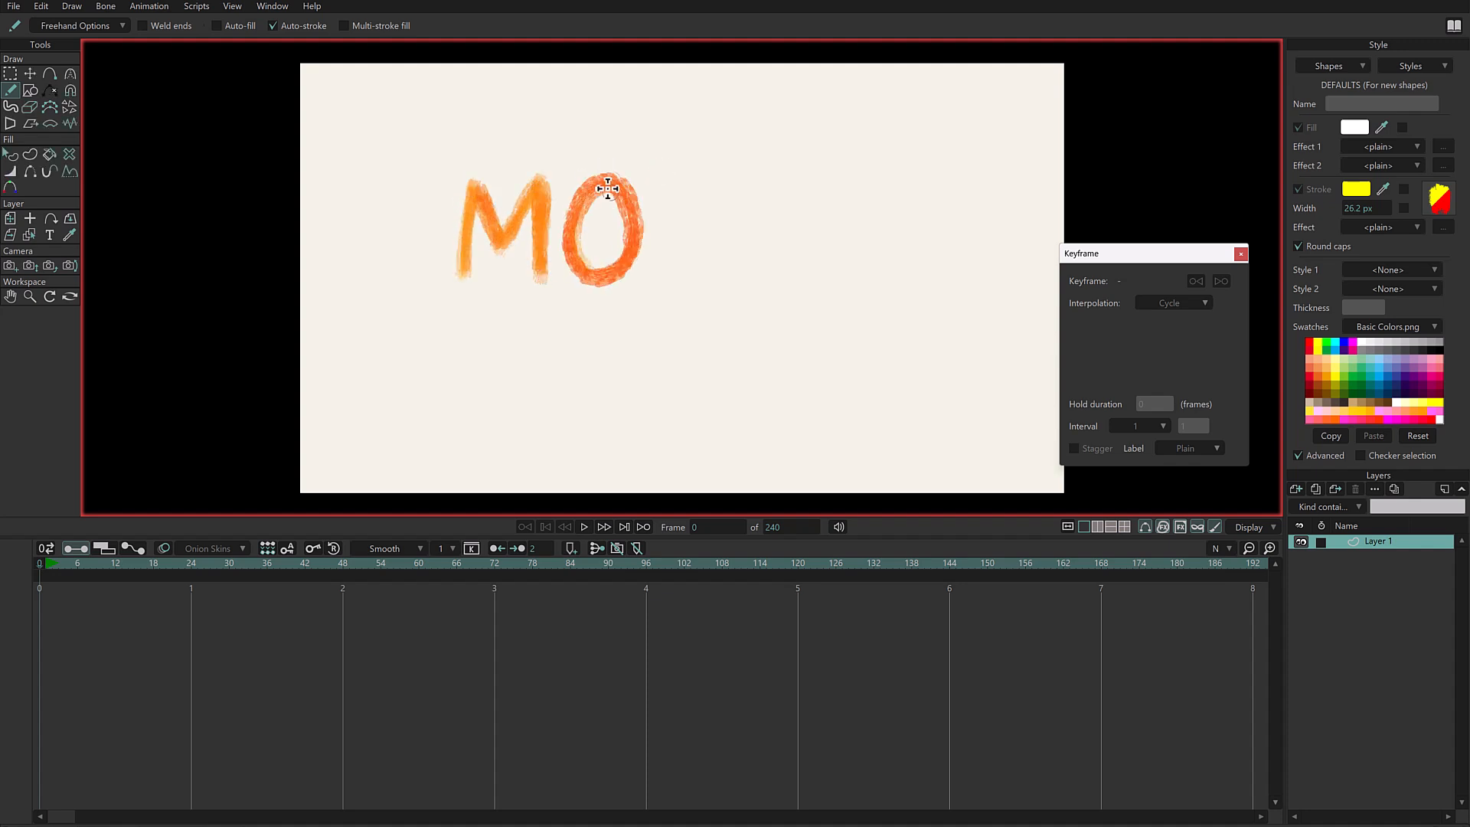
drag(665, 278, 667, 181)
drag(712, 226, 666, 227)
mouse_move(720, 285)
mouse_down()
mouse_move(722, 171)
mouse_move(781, 181)
mouse_up()
mouse_move(785, 289)
mouse_down()
mouse_move(762, 198)
mouse_move(791, 273)
mouse_move(778, 287)
mouse_up()
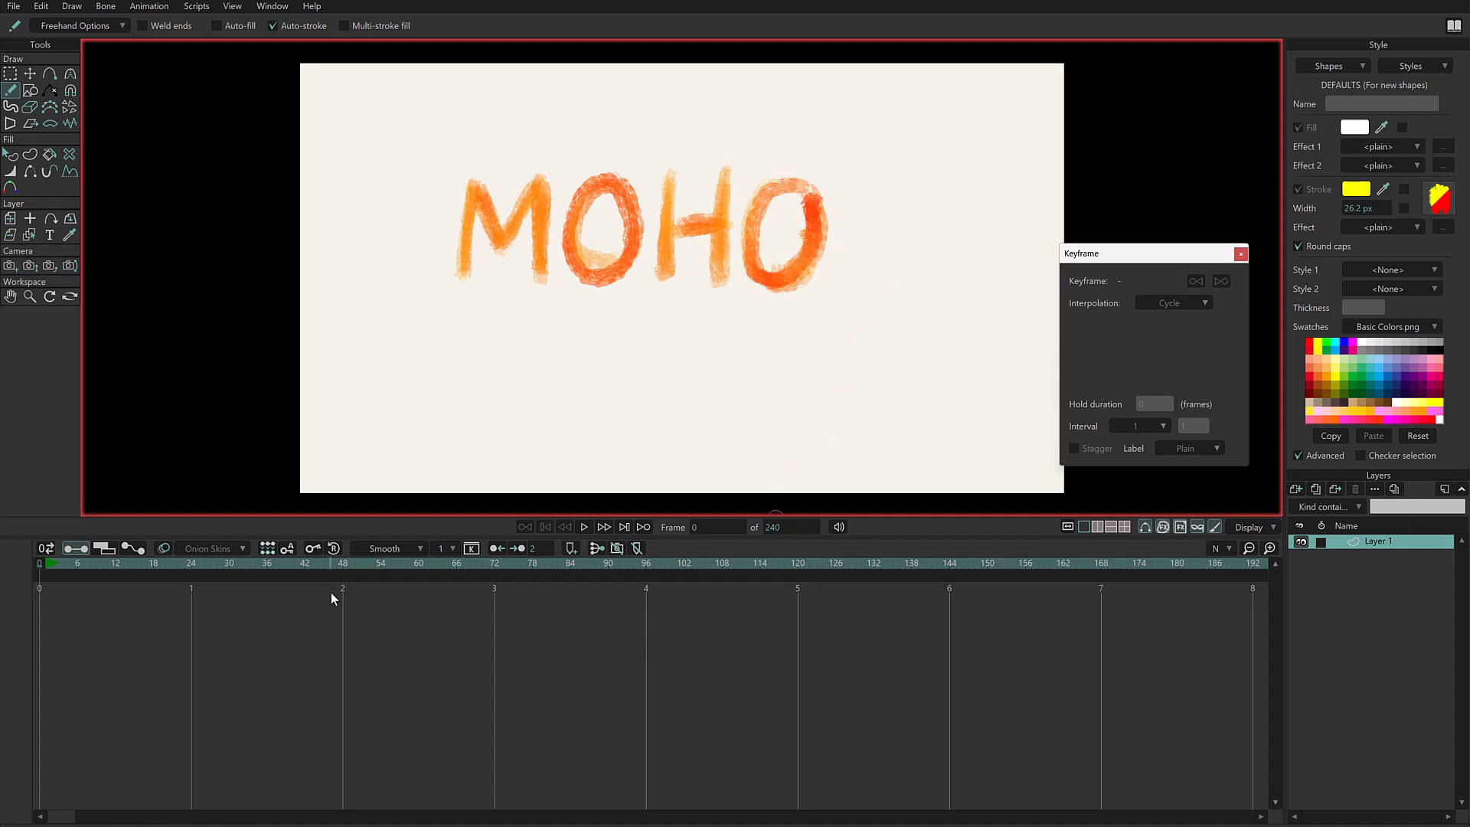
- Select all points of the MOHO lettering and go to frame 24
click(12, 77)
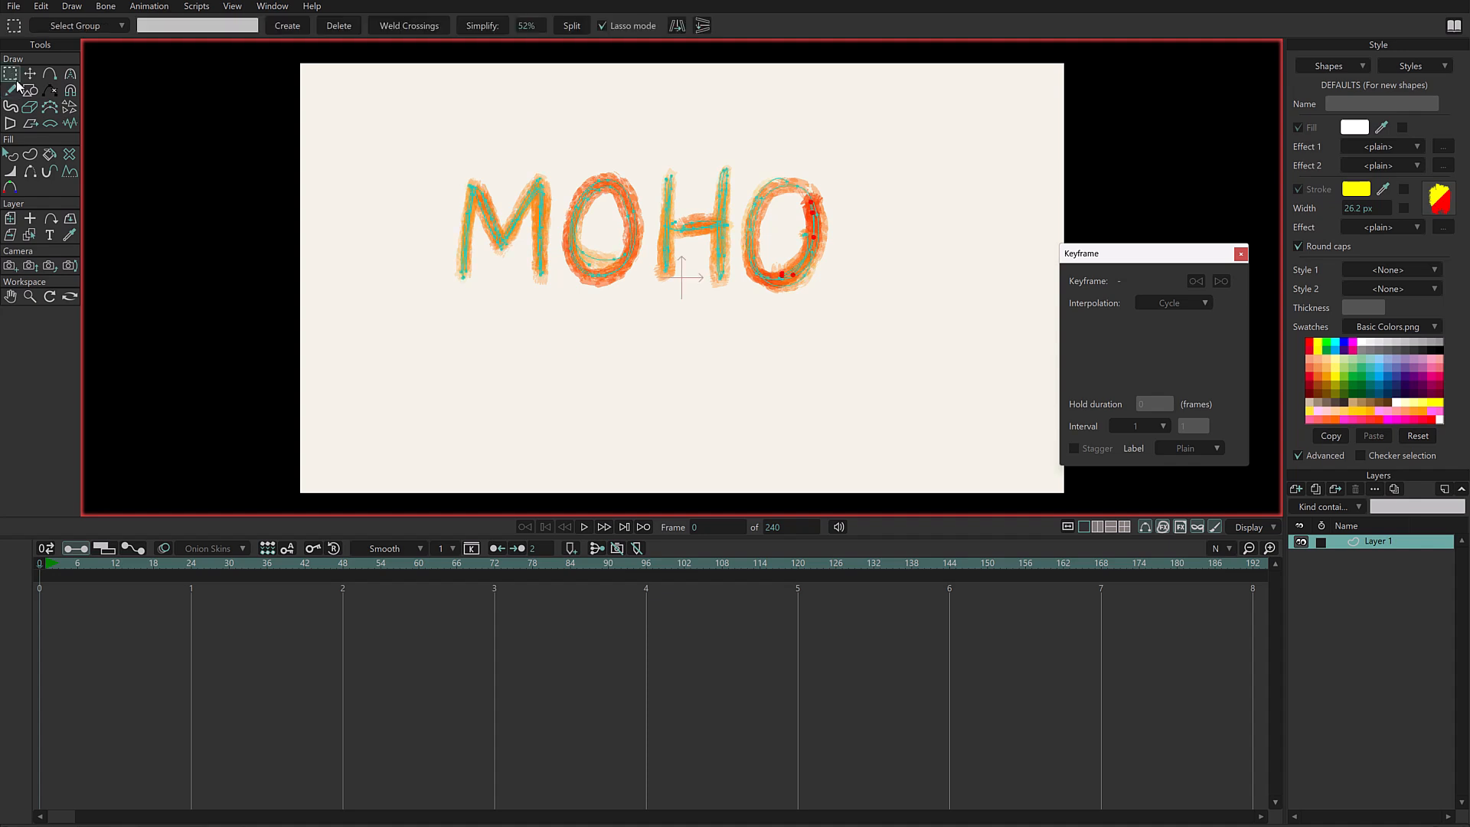
mouse_move(912, 187)
mouse_down()
mouse_move(526, 115)
mouse_move(919, 200)
mouse_move(912, 187)
mouse_up()
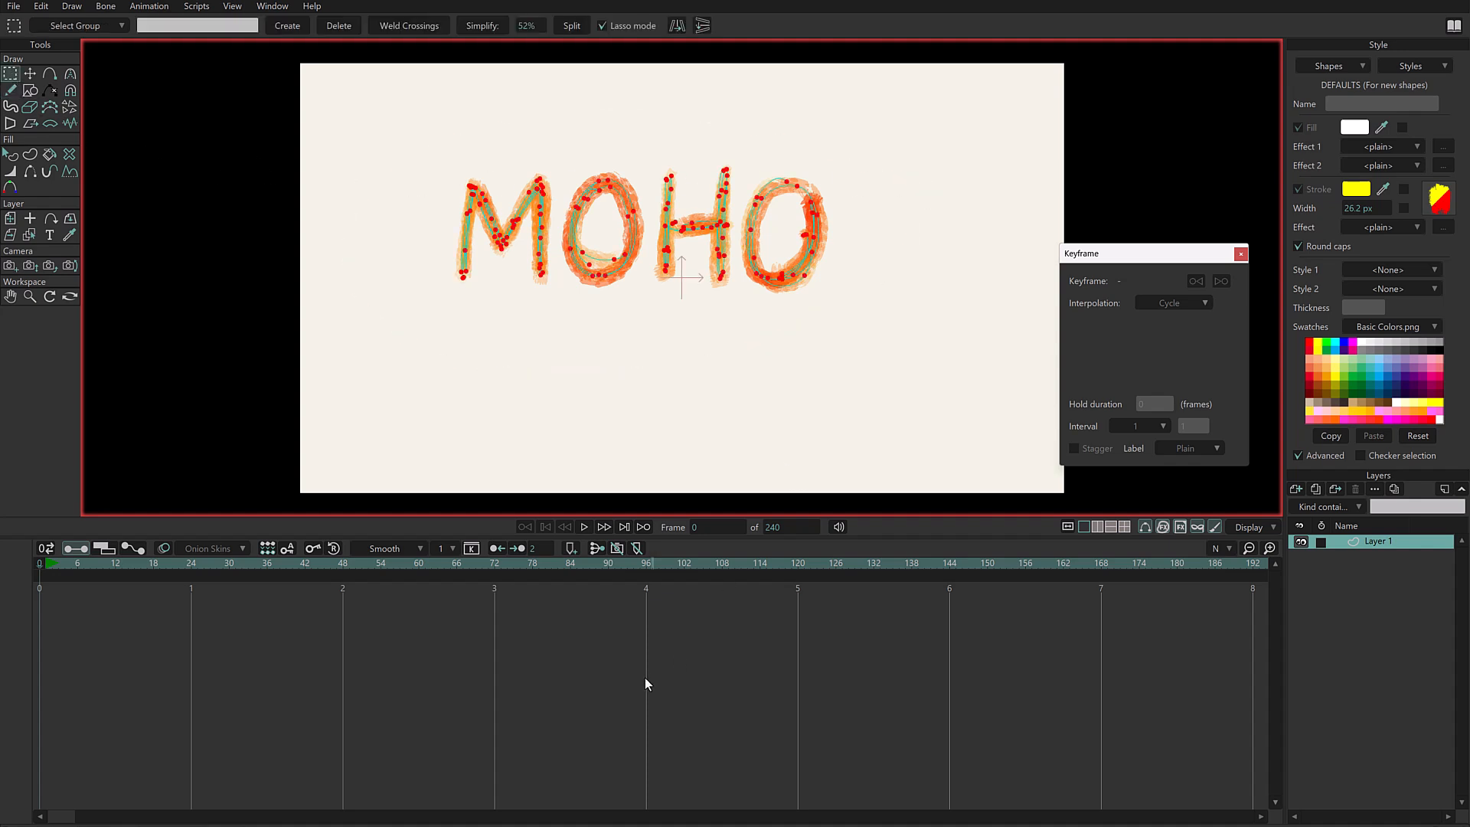
scroll(49, 561, down, 8)
scroll(48, 560, up, 4)
scroll(48, 560, down, 12)
scroll(47, 559, down, 8)
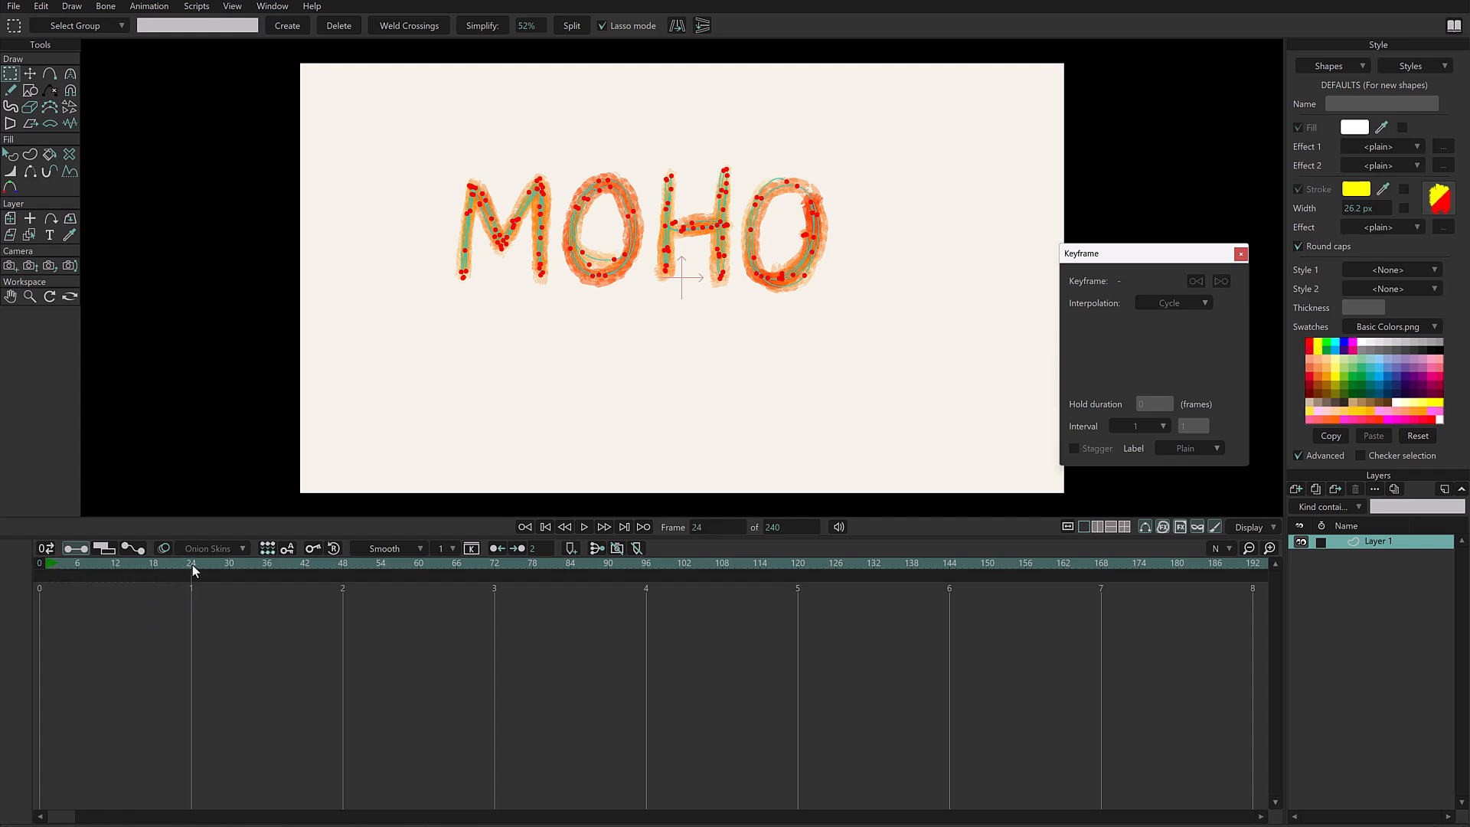
- Run the Animated Strokes script on the selected MOHO lettering with a duration of 50 frames
click(198, 7)
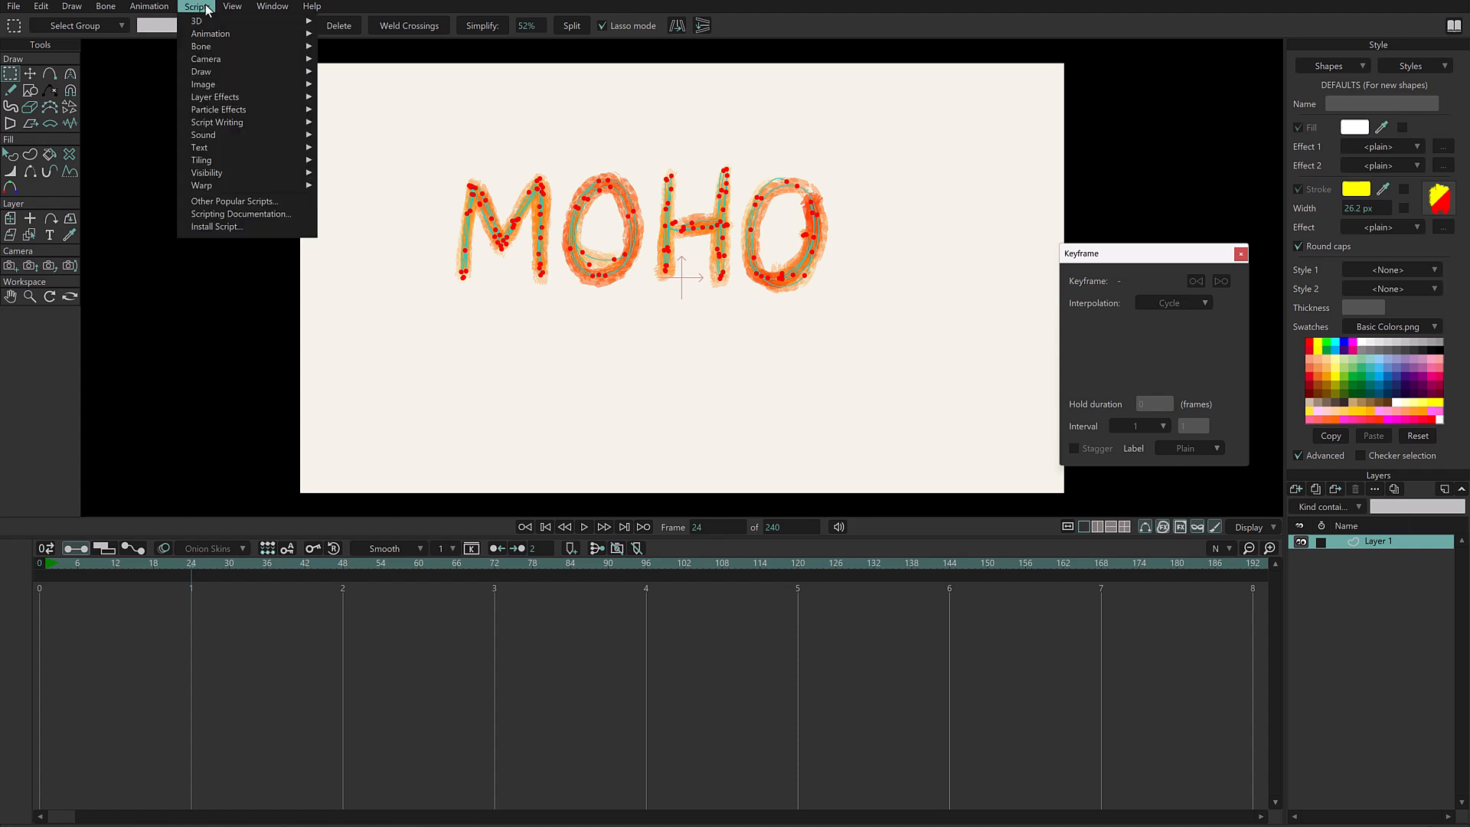
mouse_move(288, 71)
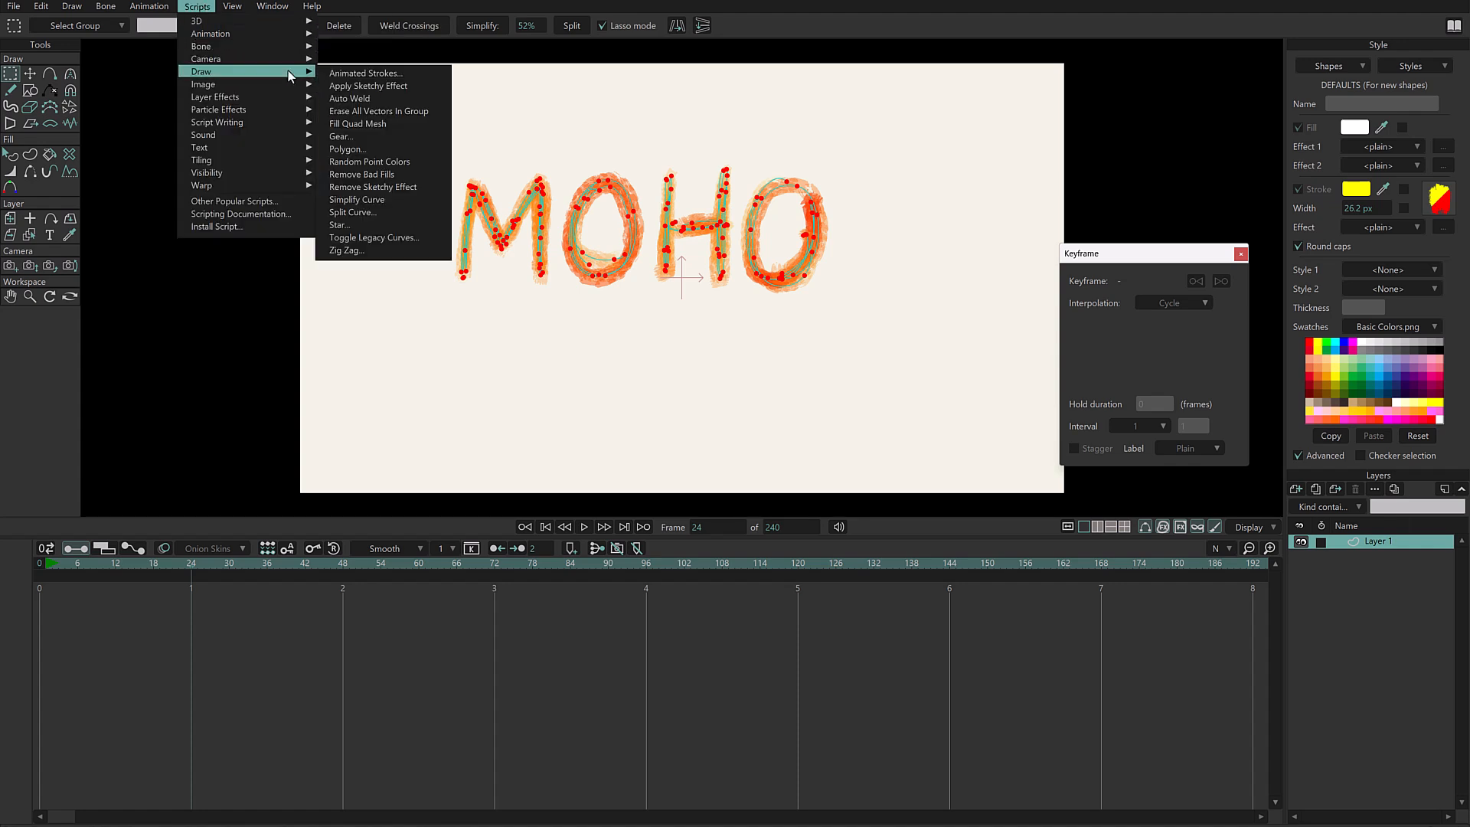
click(357, 72)
drag(742, 393, 695, 388)
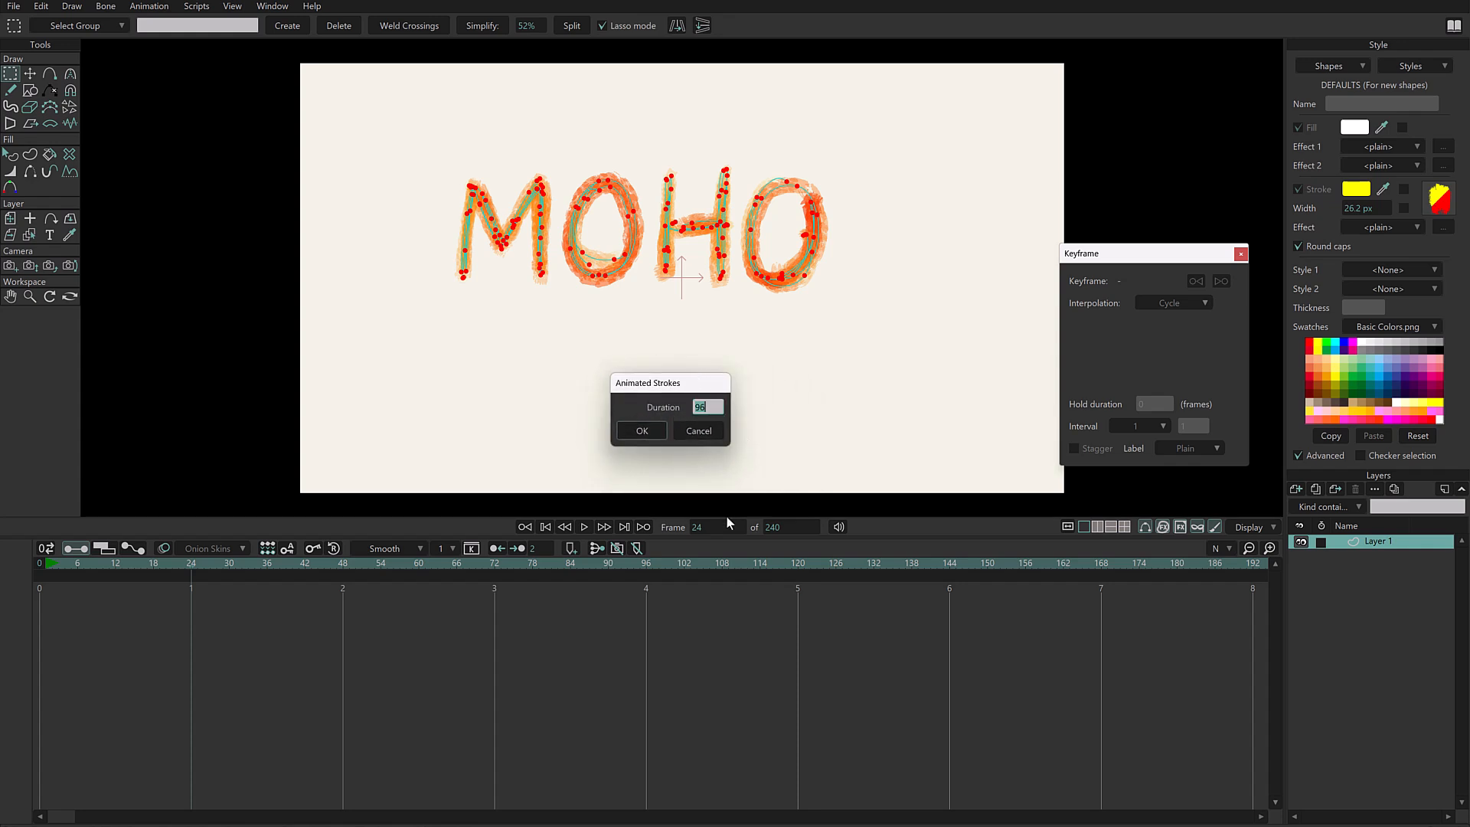
text(50)
click(644, 430)
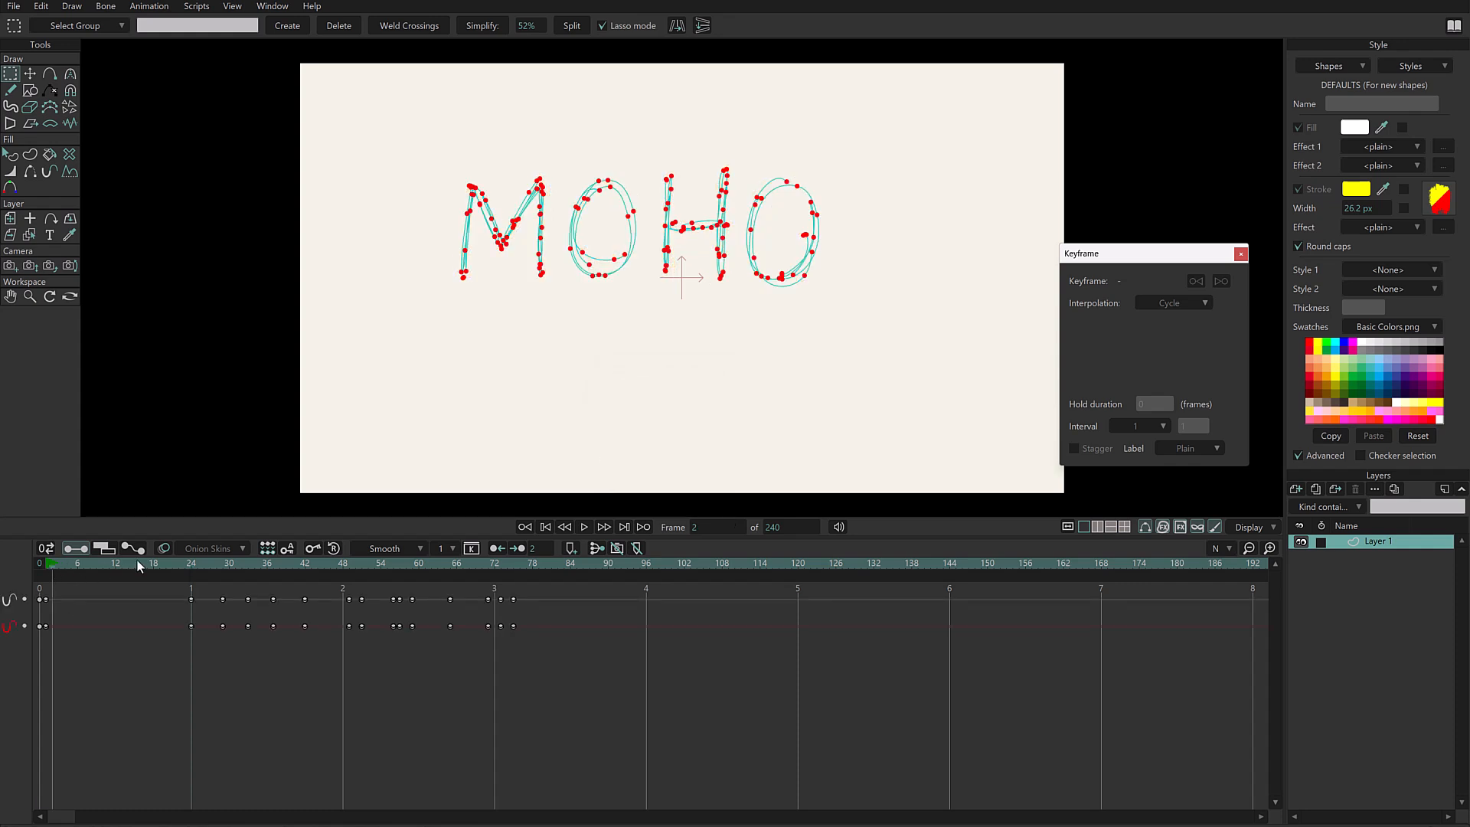
- Hide the curve overlay on the canvas and play back the stroke animation of the lettering
click(1145, 530)
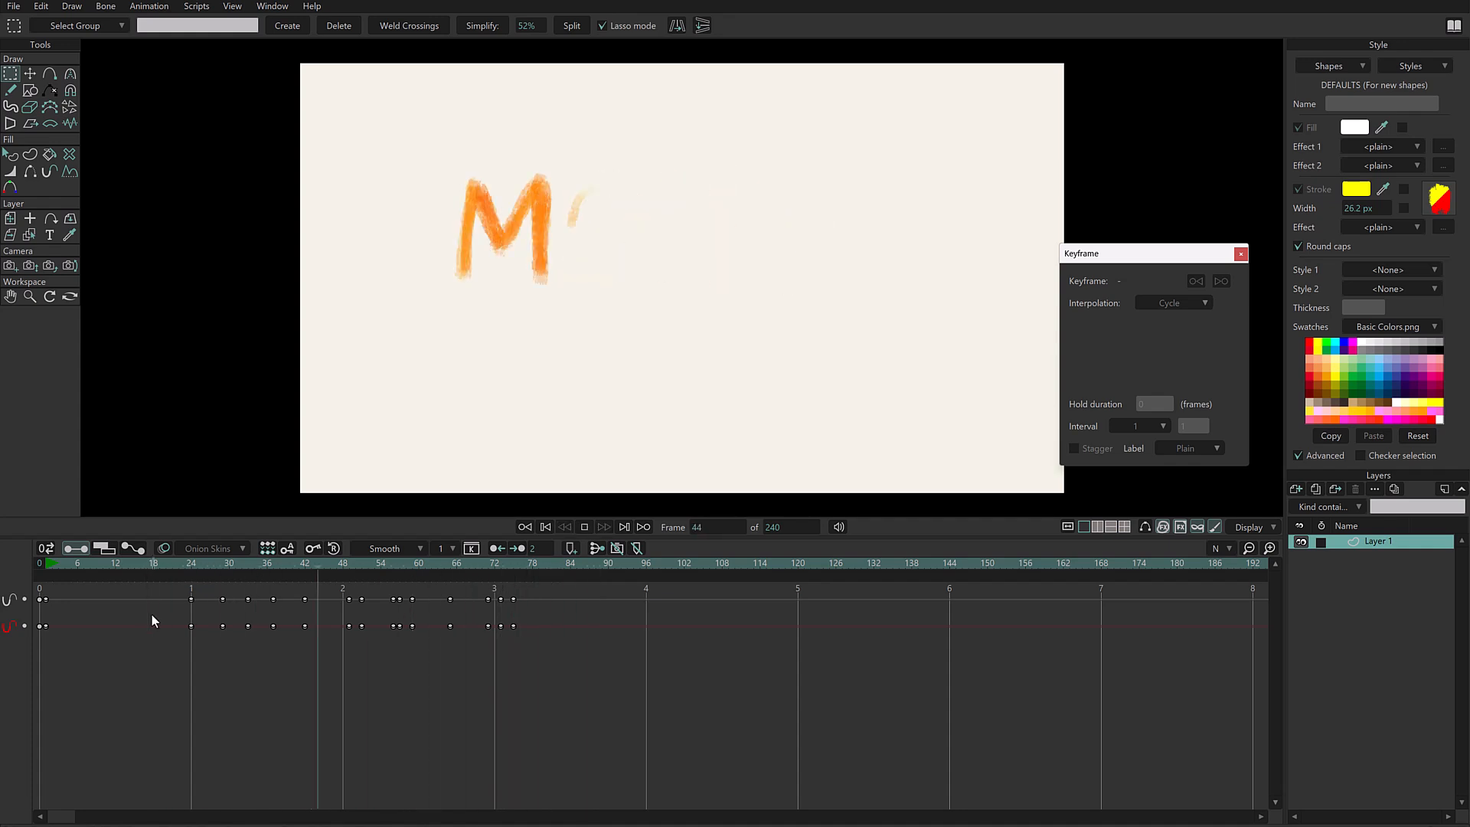
key(space)
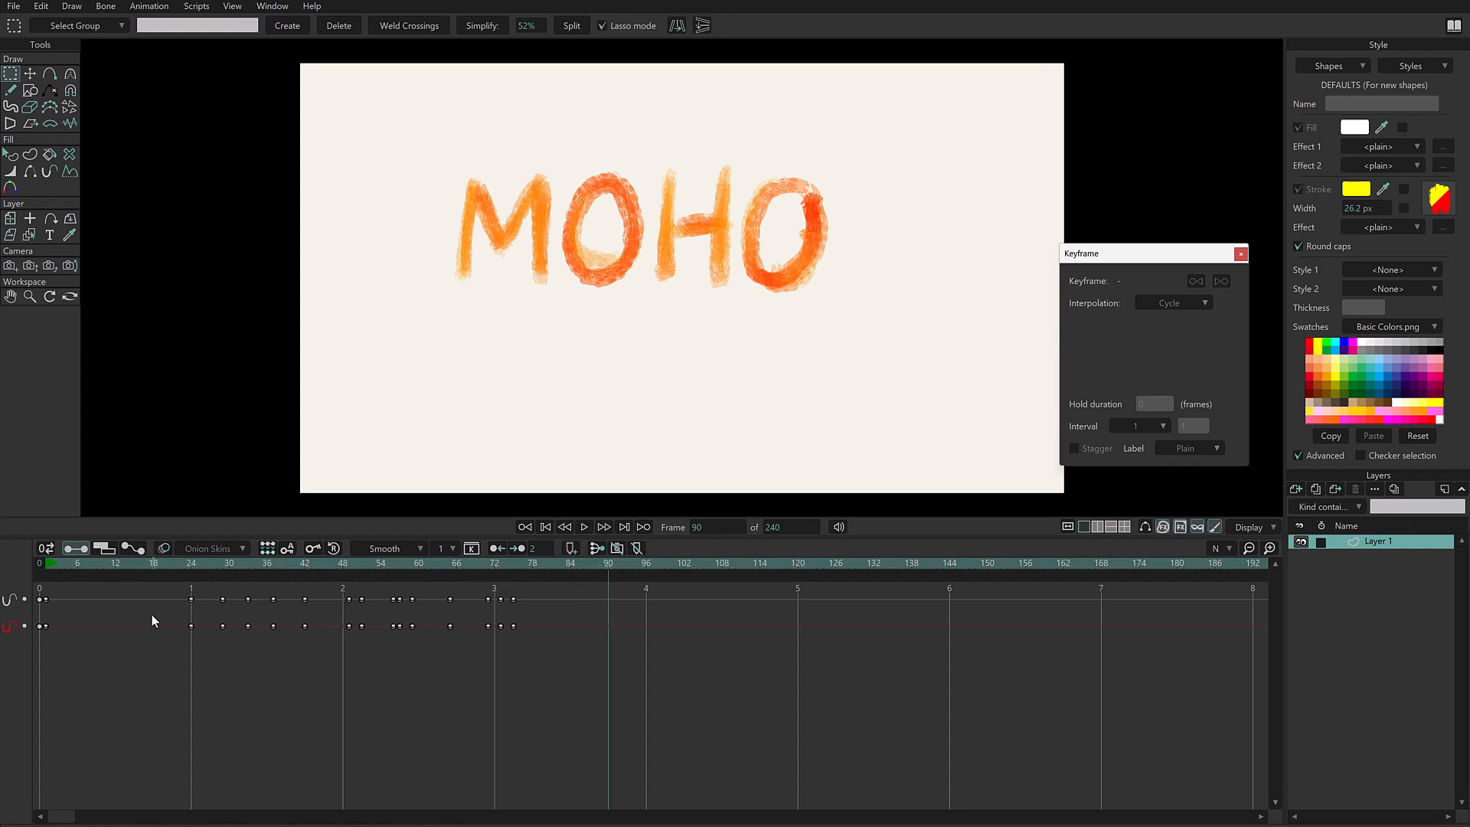
click(150, 614)
- Stretch the stroke keyframes from frame 24 onward so the last lands at about frame 122, and play back the slower animation
drag(159, 685, 559, 588)
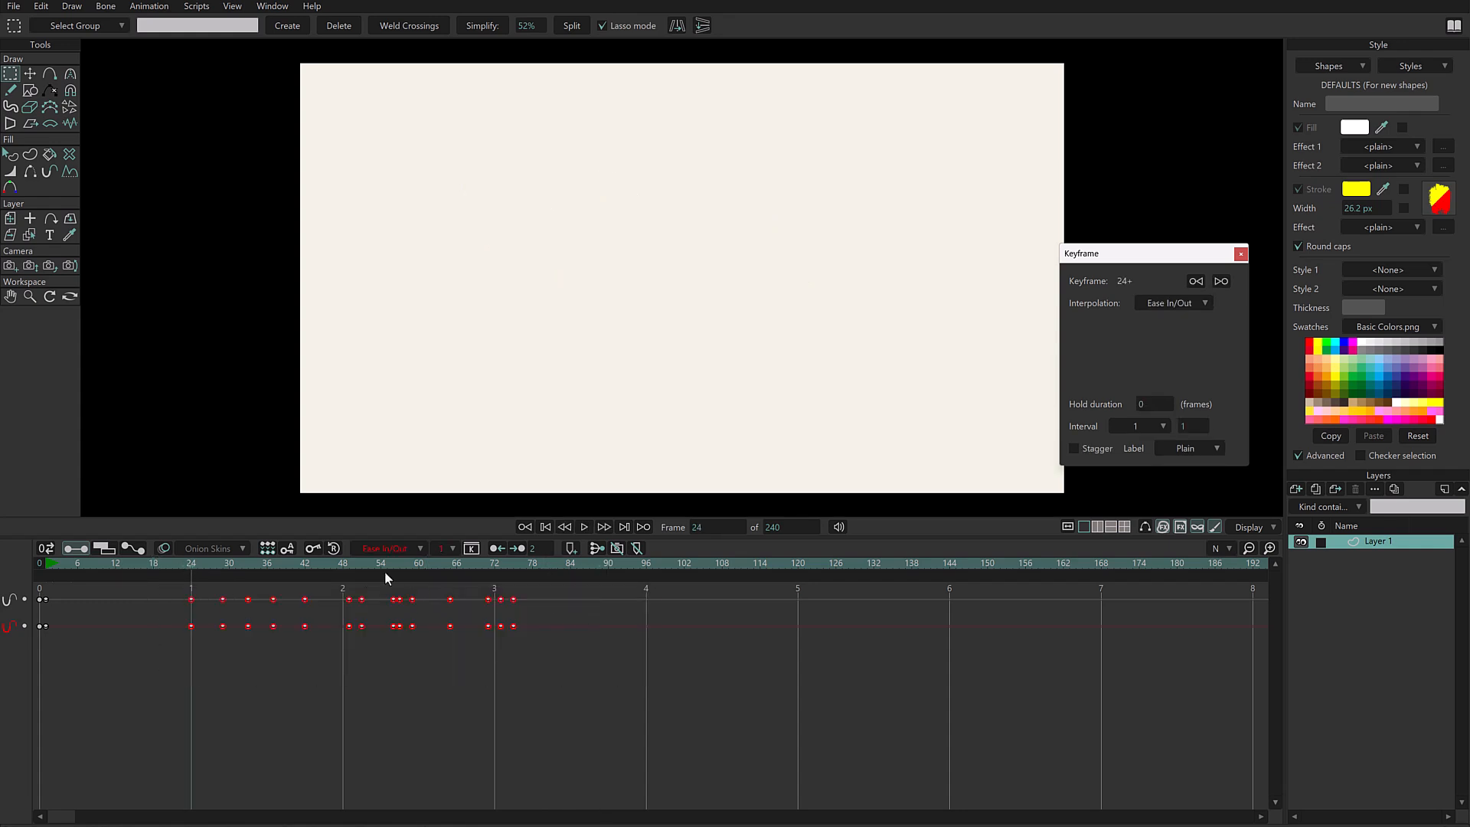
mouse_move(154, 682)
mouse_down()
mouse_move(524, 595)
mouse_move(368, 600)
mouse_move(462, 600)
mouse_up()
drag(159, 683, 475, 600)
drag(462, 600, 810, 600)
click(838, 661)
key(space)
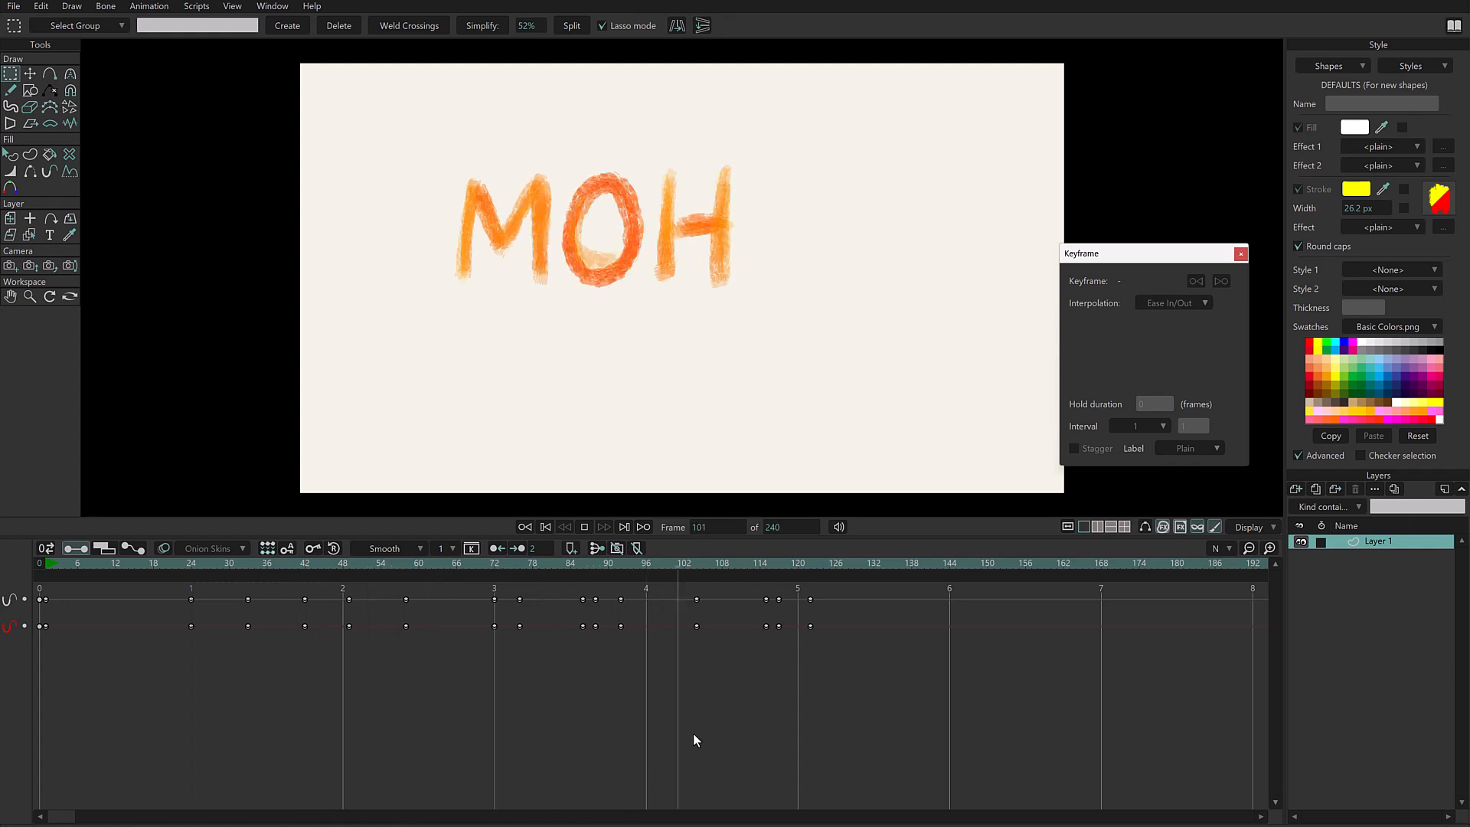
- Return to frame 0 and select all the stroke shapes of the MOHO lettering
key(Home)
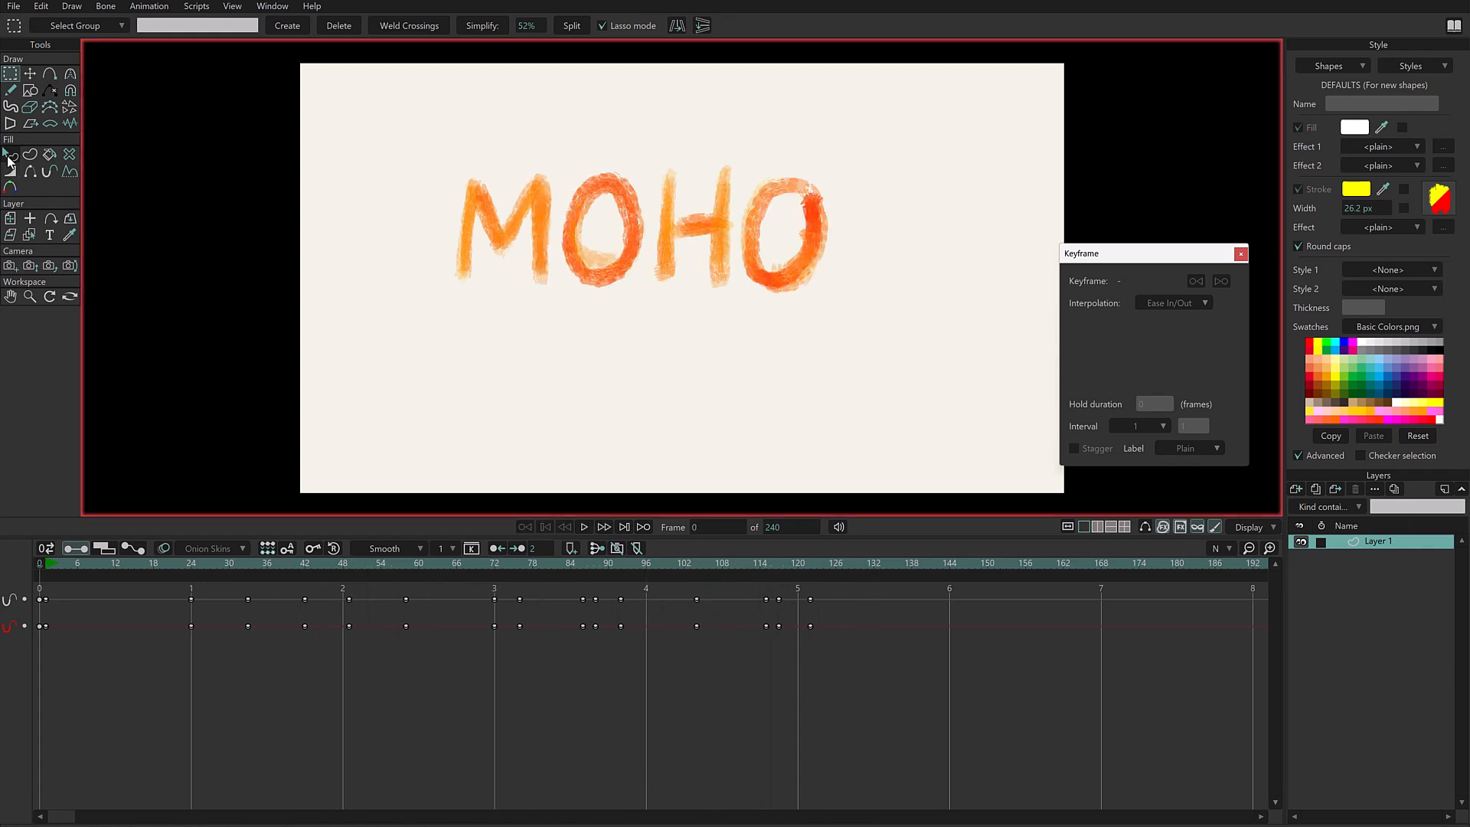
click(10, 157)
mouse_move(878, 140)
mouse_down()
mouse_move(370, 306)
mouse_move(938, 229)
mouse_move(882, 146)
mouse_up()
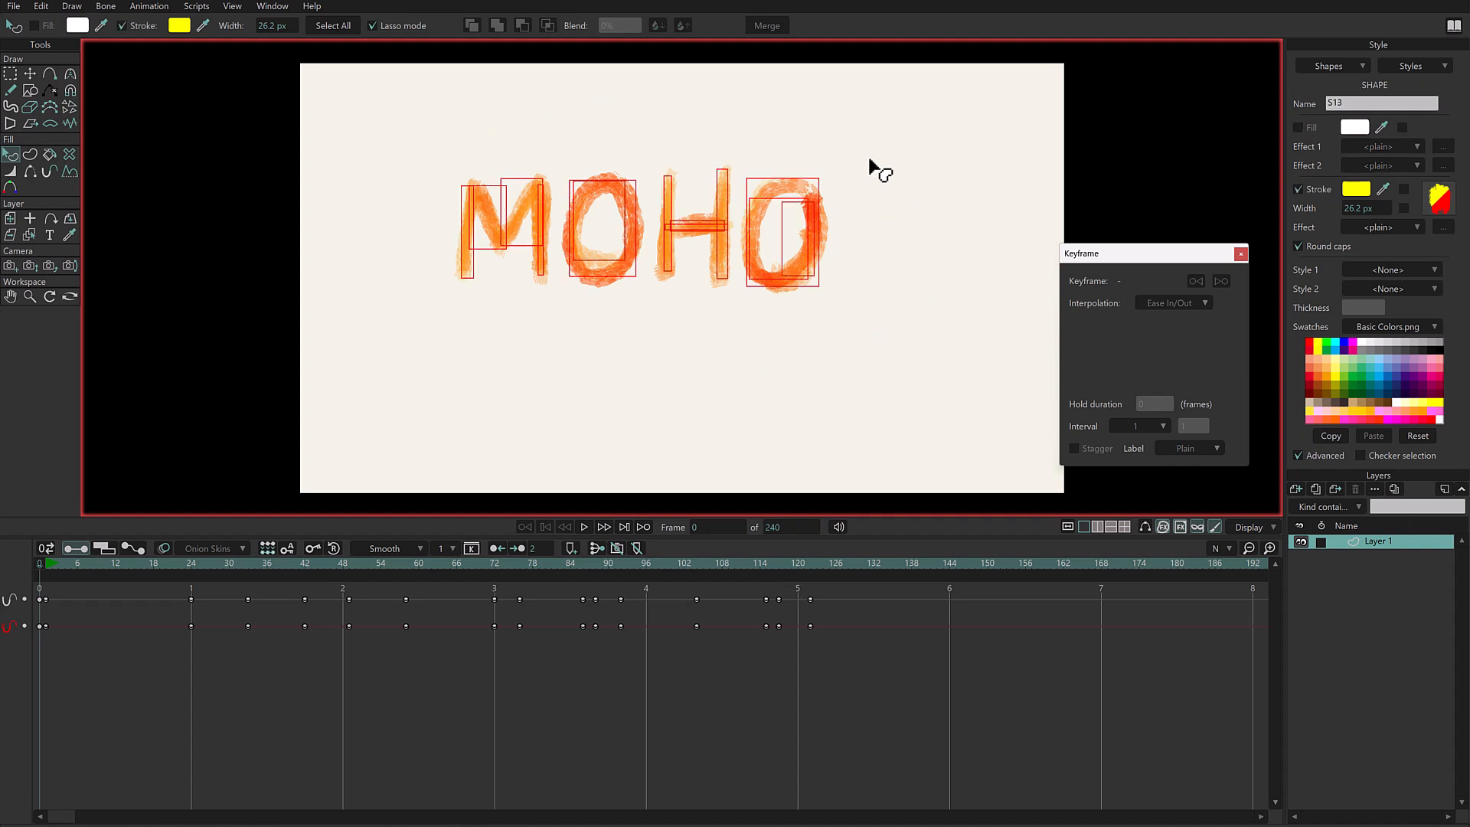
click(667, 393)
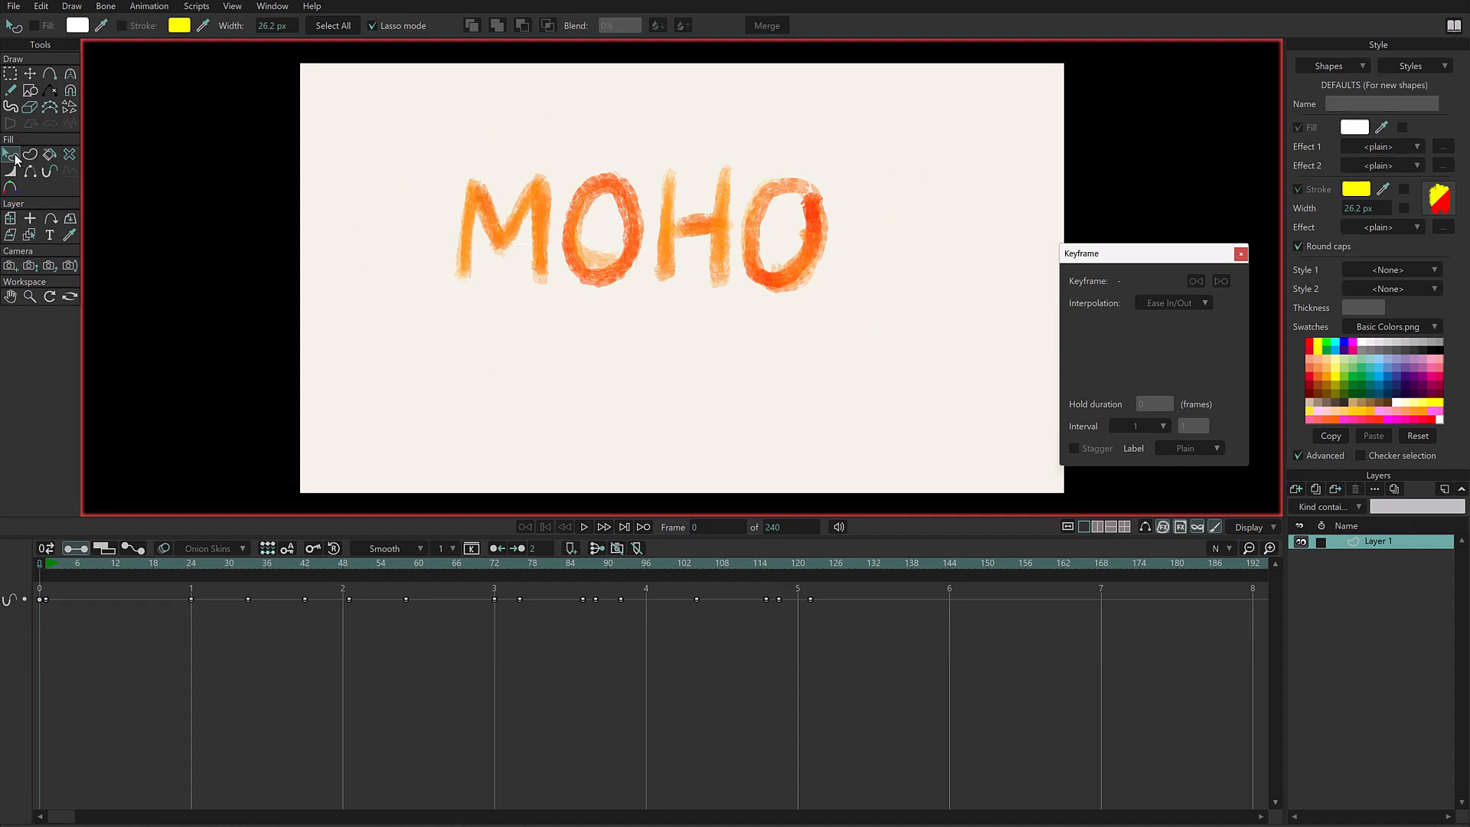
click(392, 28)
mouse_move(788, 138)
mouse_down()
mouse_move(584, 118)
mouse_move(837, 322)
mouse_move(781, 138)
mouse_up()
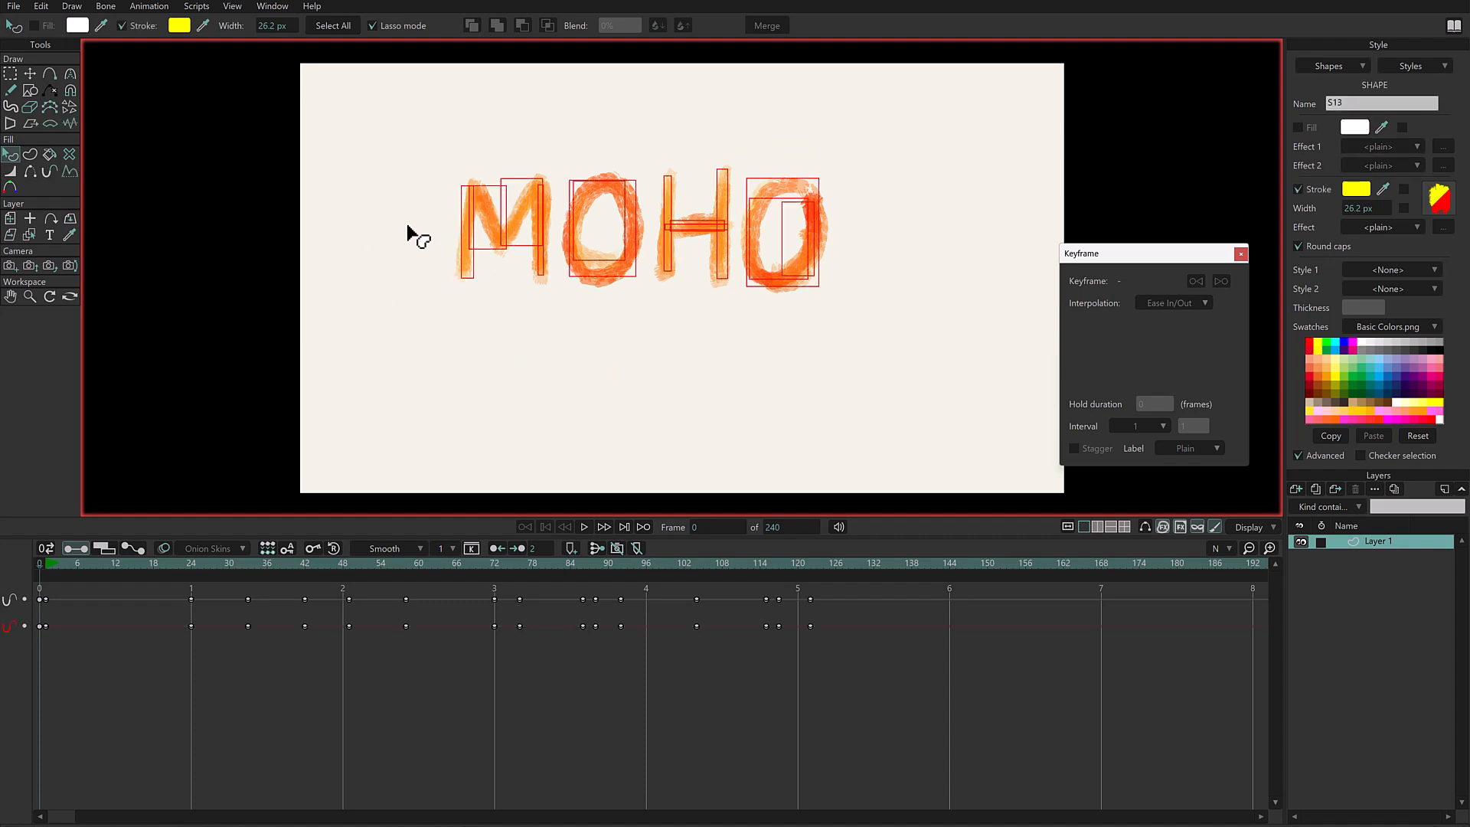
- Enable line boil in the lettering's brush settings, set the size variation amplitude to 65%, adjust its scale, and apply the settings
click(1440, 214)
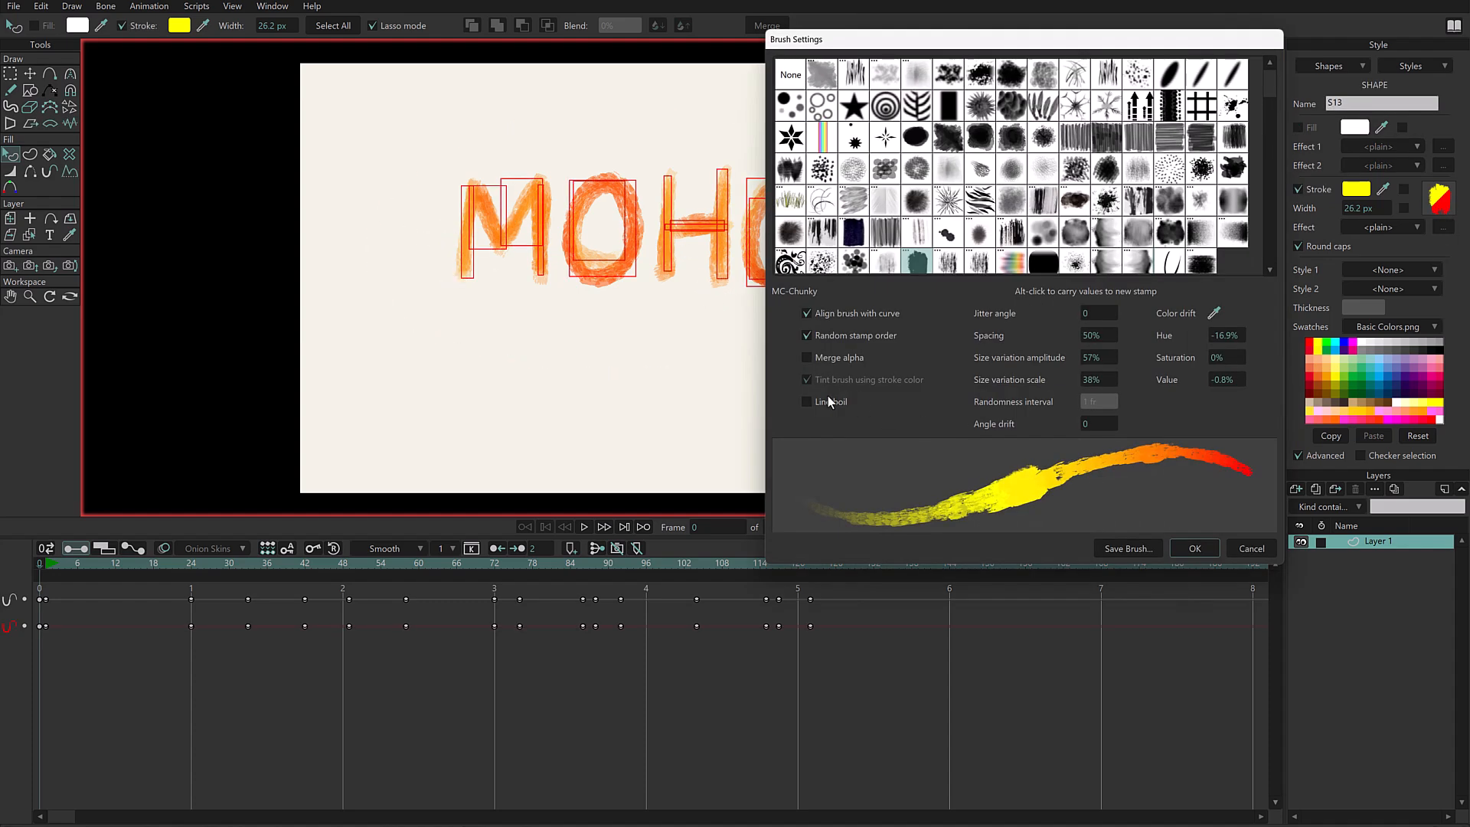
click(807, 401)
scroll(1107, 403, up, 2)
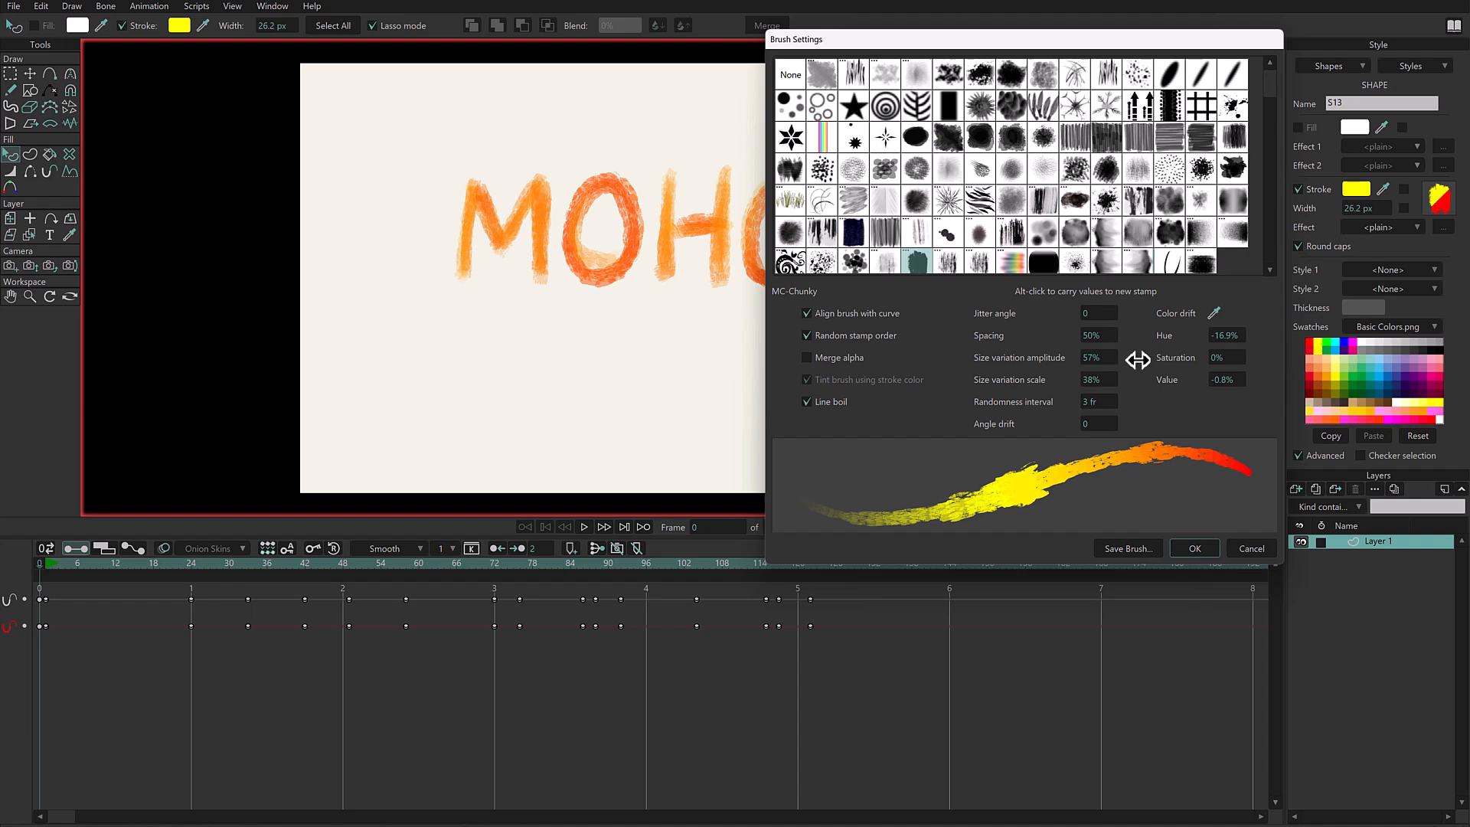
scroll(1097, 363, up, 8)
scroll(1101, 383, down, 6)
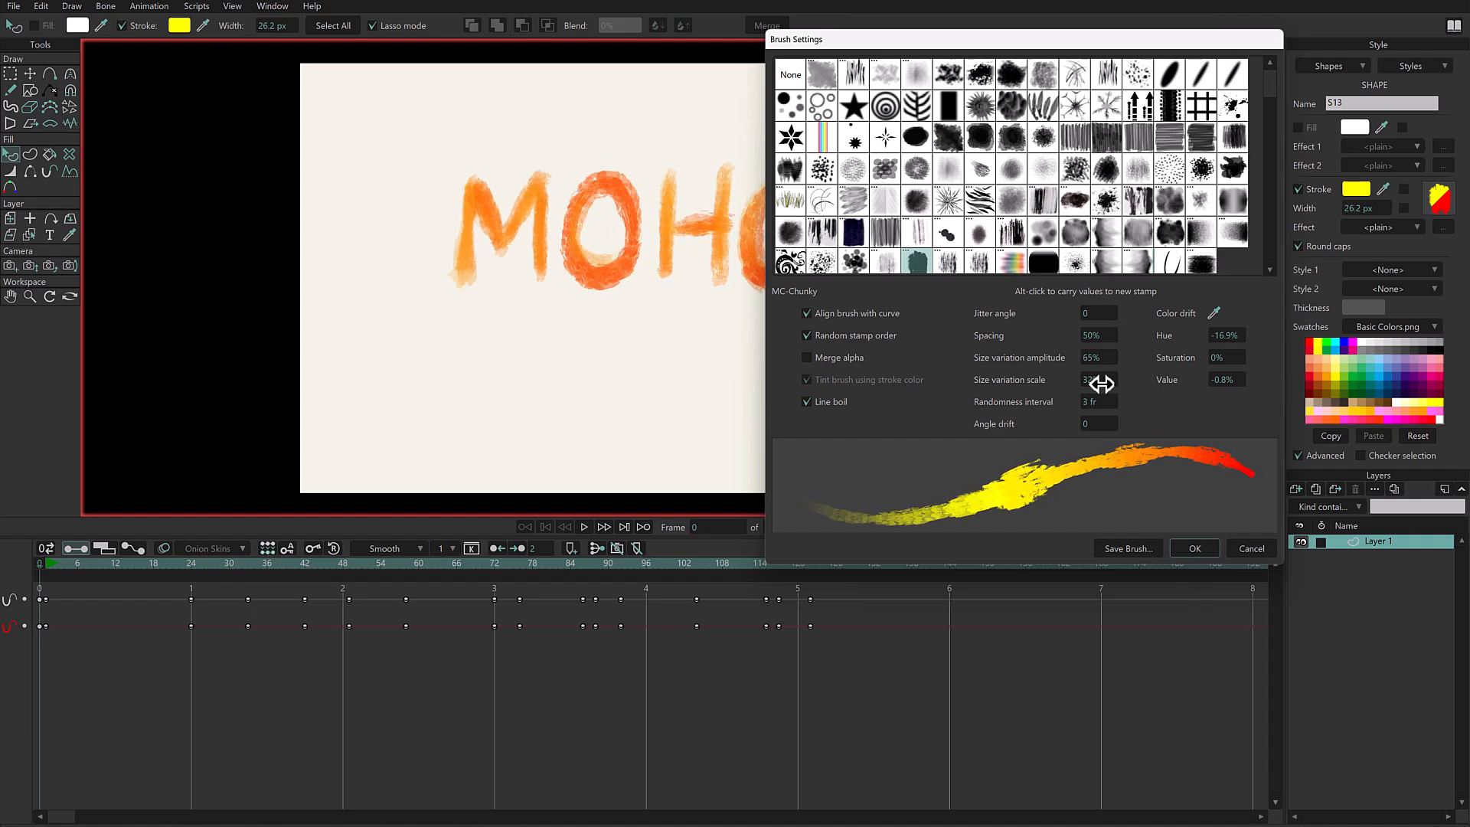
scroll(1101, 384, down, 1)
click(1194, 549)
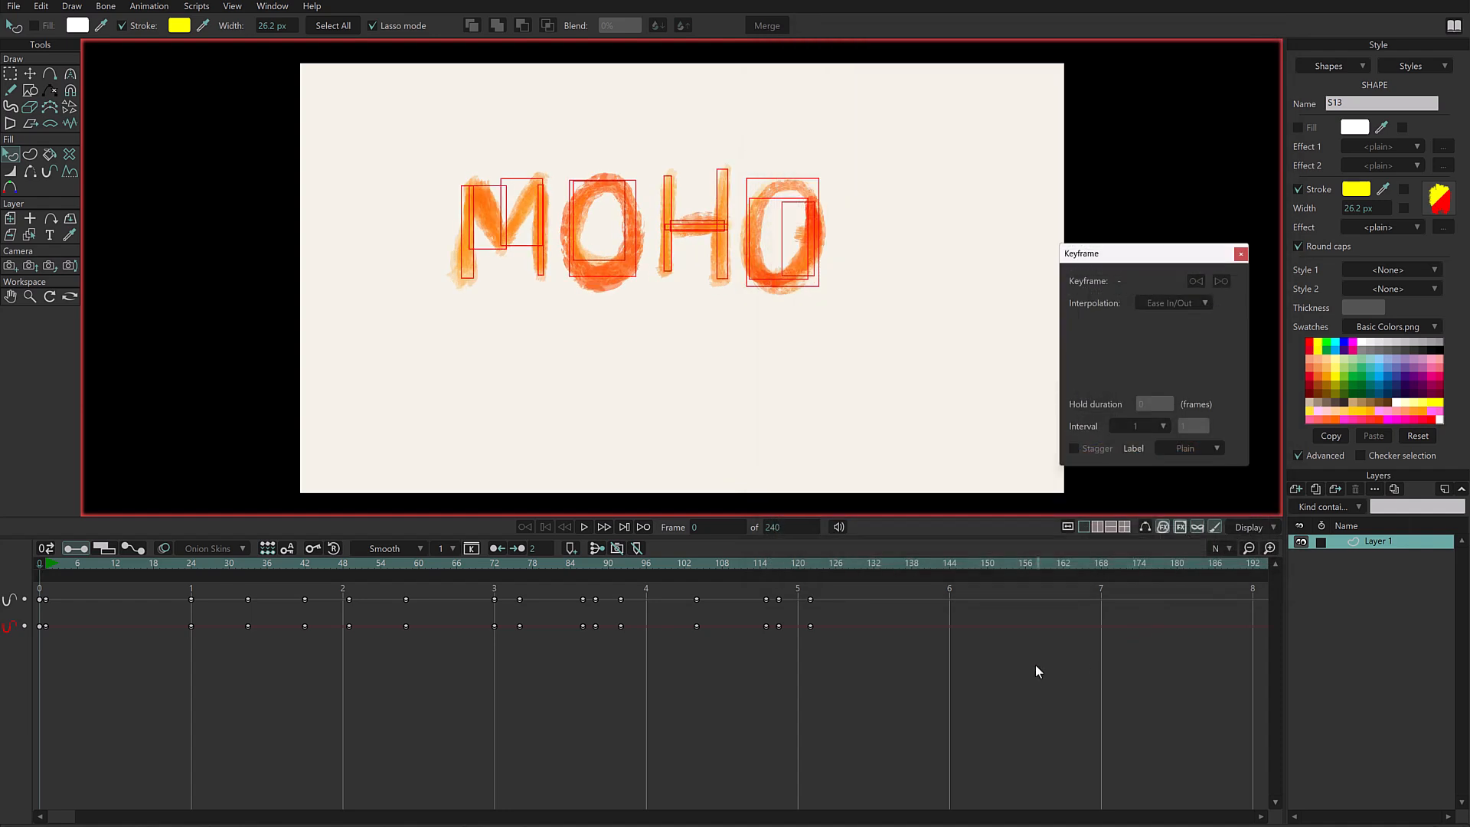
- Play back the MOHO lettering with line boil, and the Mantis Shrimp title animation in the other project
key(space)
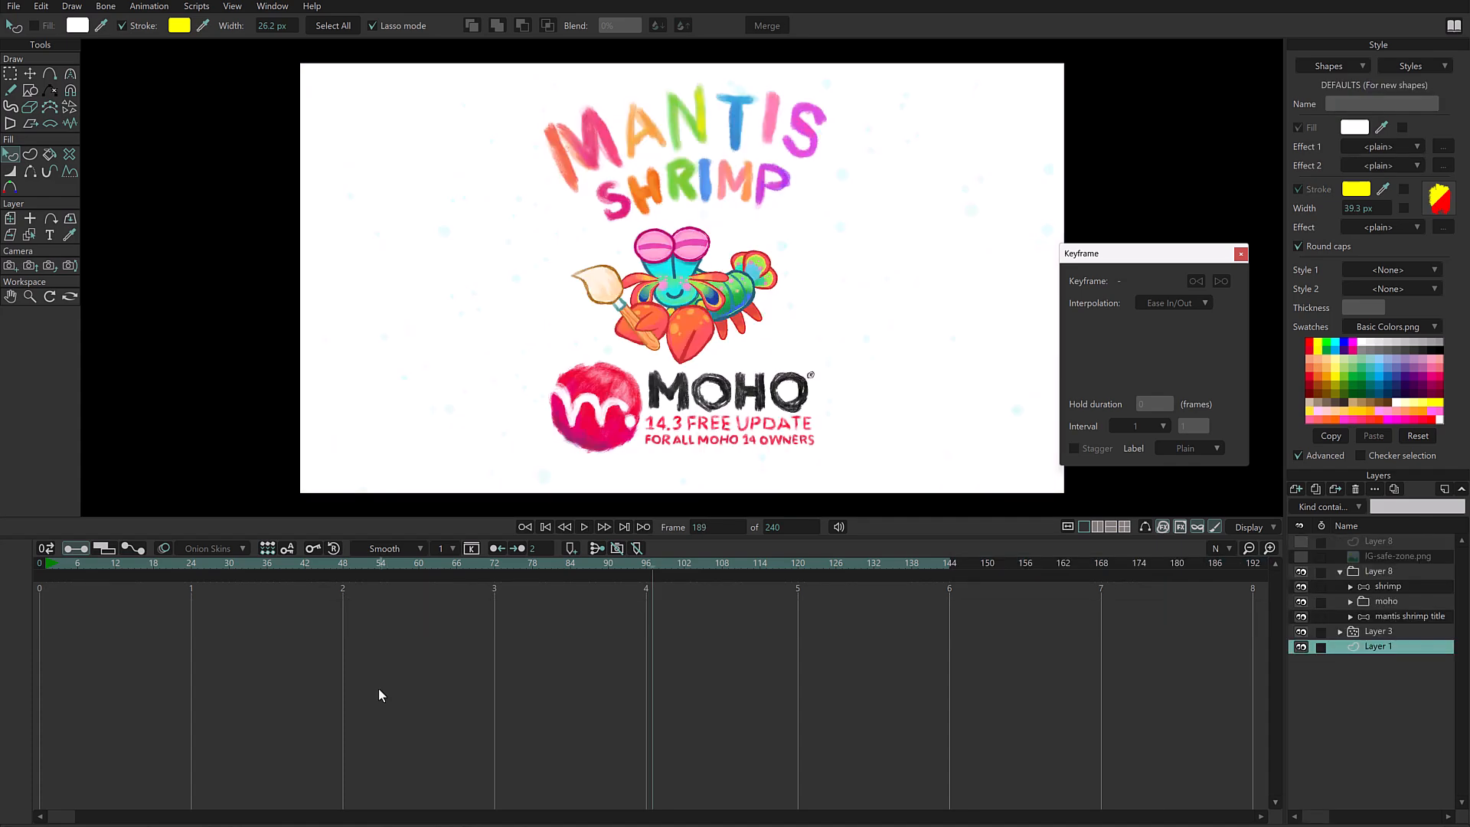
key(f)
key(space)
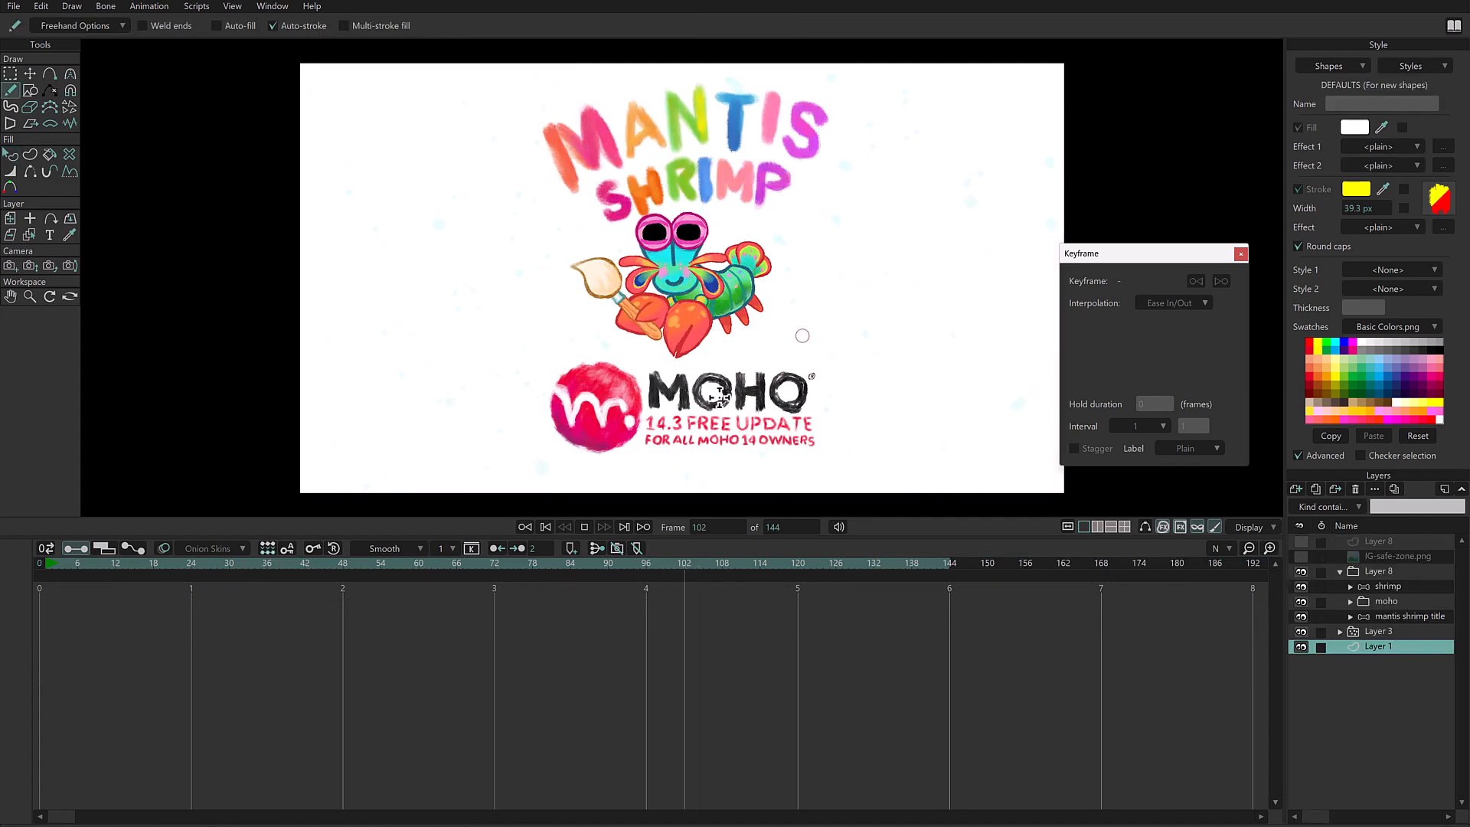